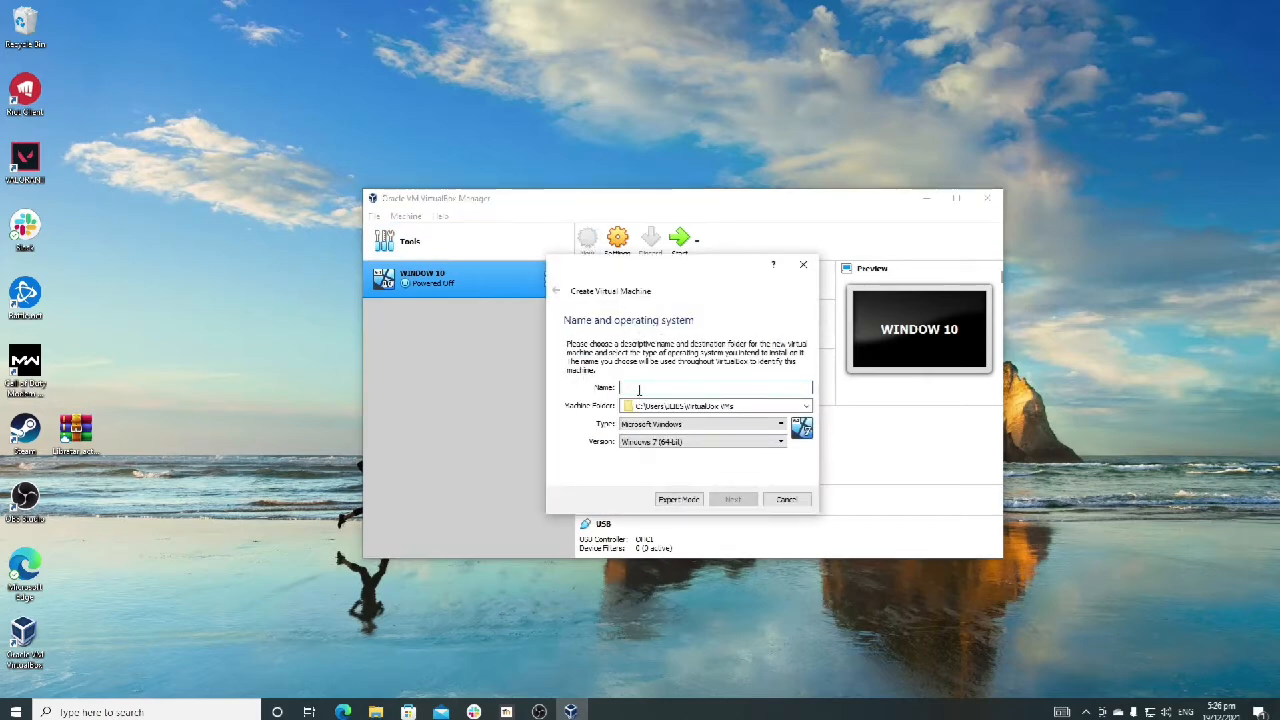
Step: Name the new virtual machine "windows server 2012" with type Microsoft Windows and version Windows 2012 (64-bit), and proceed to memory size
{"action": "type", "text": "Wi"}
{"action": "key", "text": "BackSpace"}
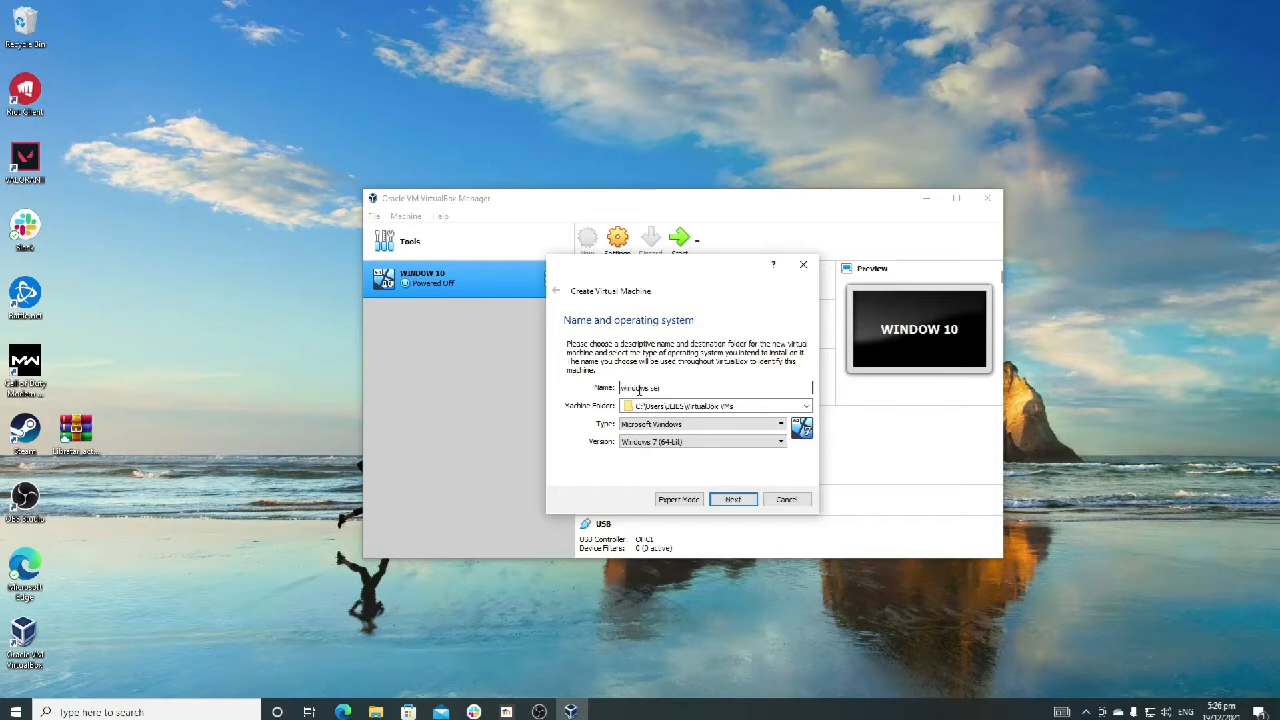
{"action": "type", "text": "indows server 2012"}
{"action": "left_click", "coordinate": [648, 424]}
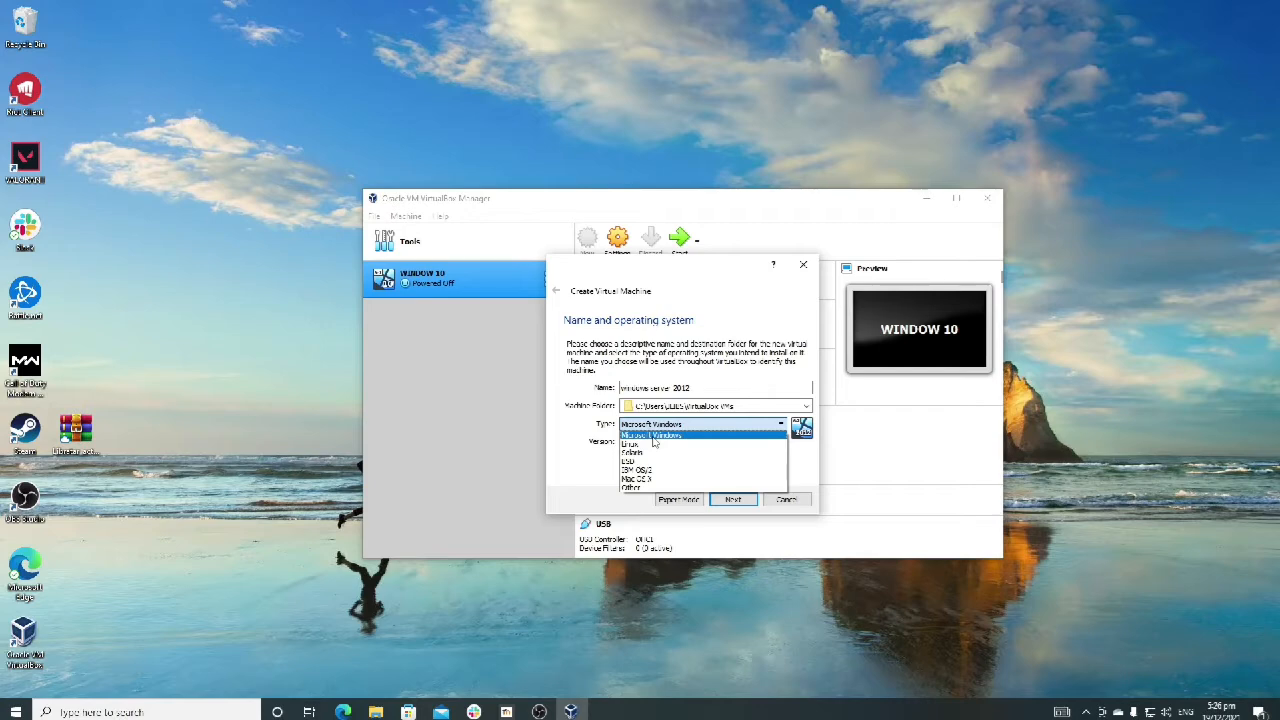
{"action": "left_click", "coordinate": [653, 437]}
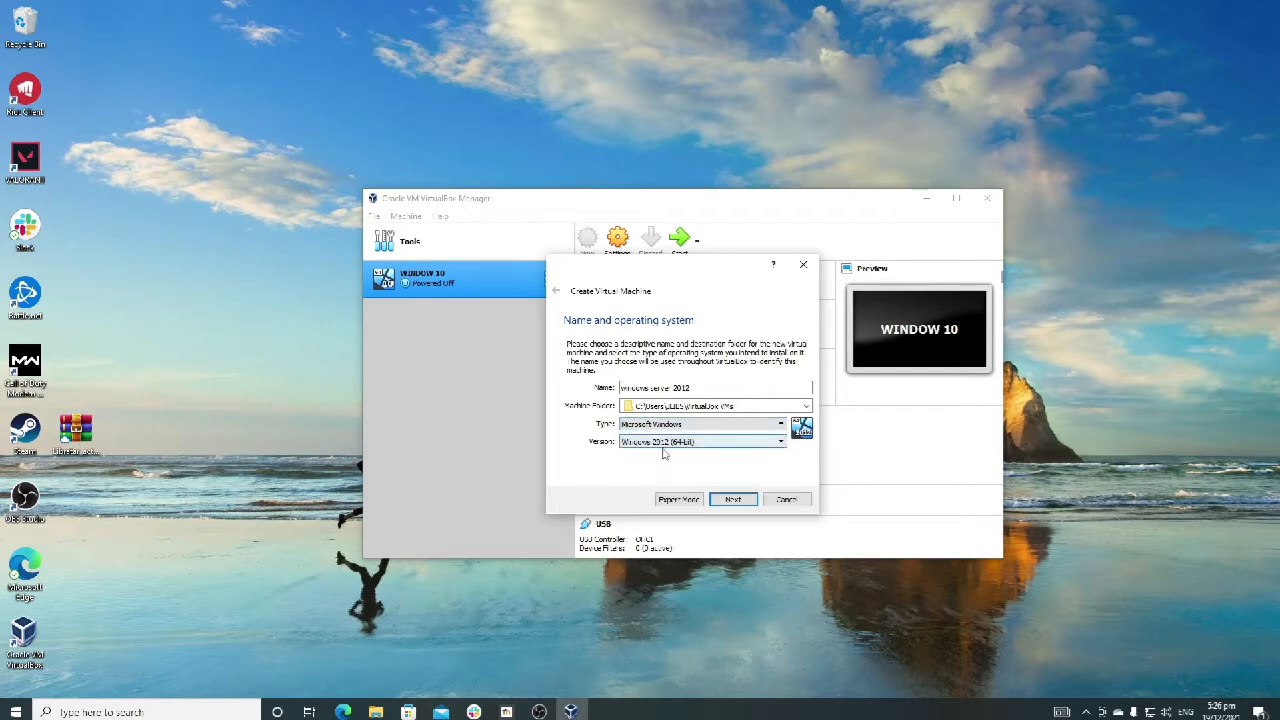
{"action": "left_click", "coordinate": [664, 442]}
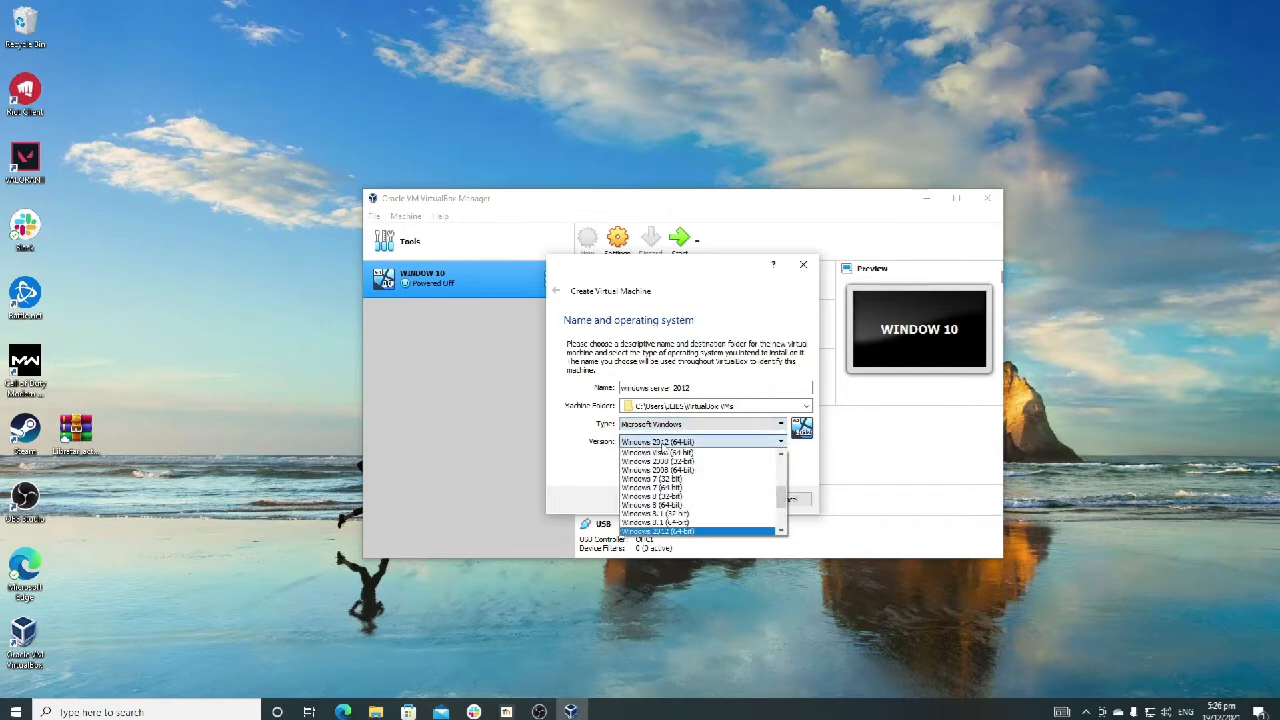
{"action": "scroll", "coordinate": [688, 518], "scroll_direction": "down", "scroll_amount": 1}
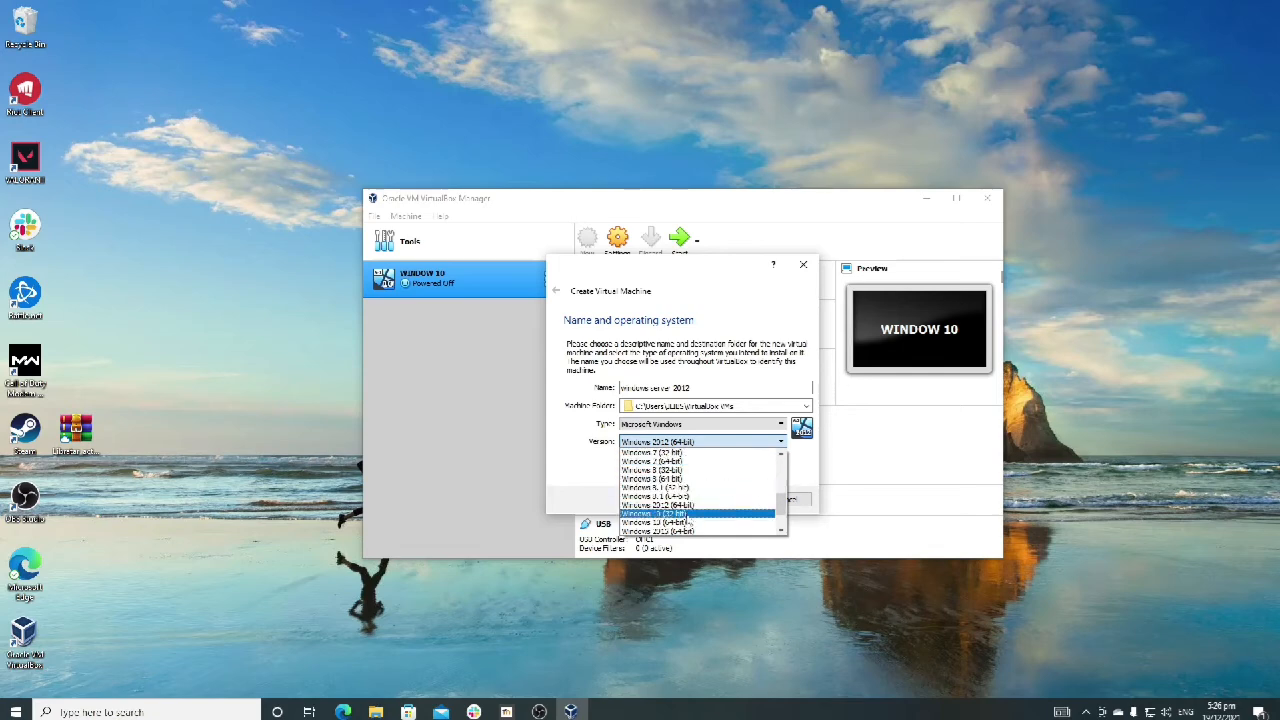
{"action": "left_click", "coordinate": [662, 504]}
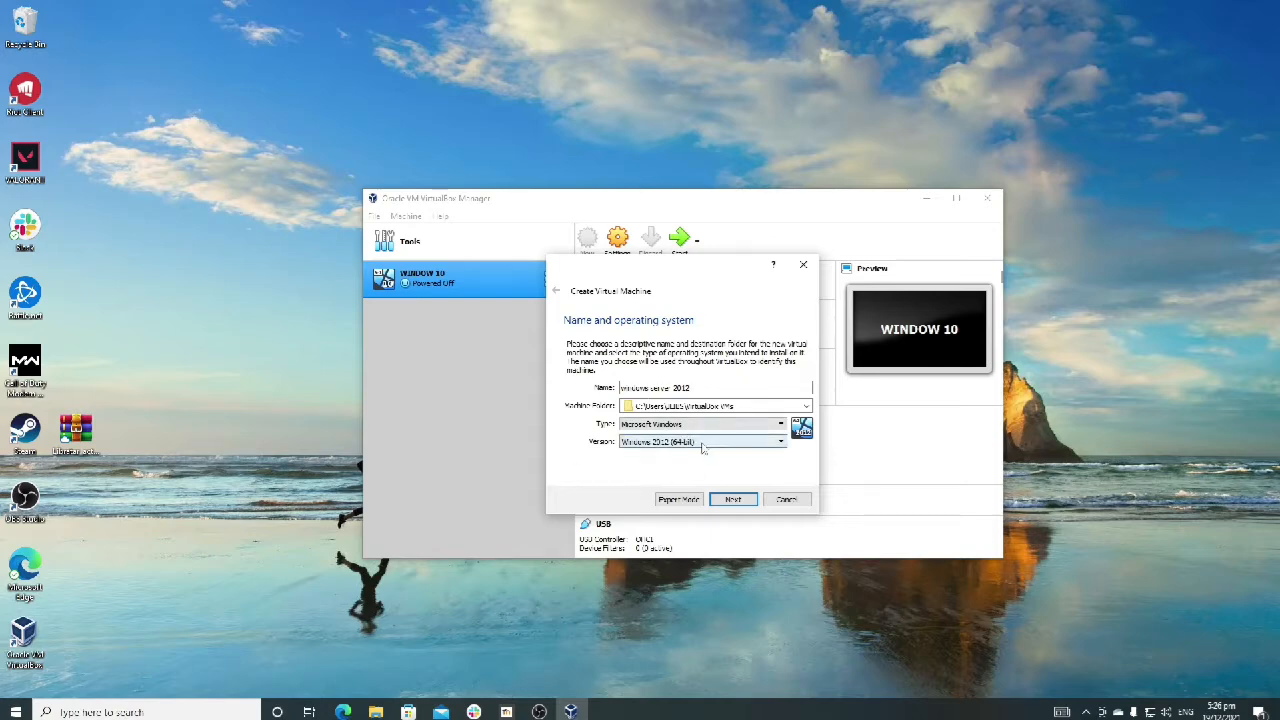
{"action": "left_click", "coordinate": [728, 498]}
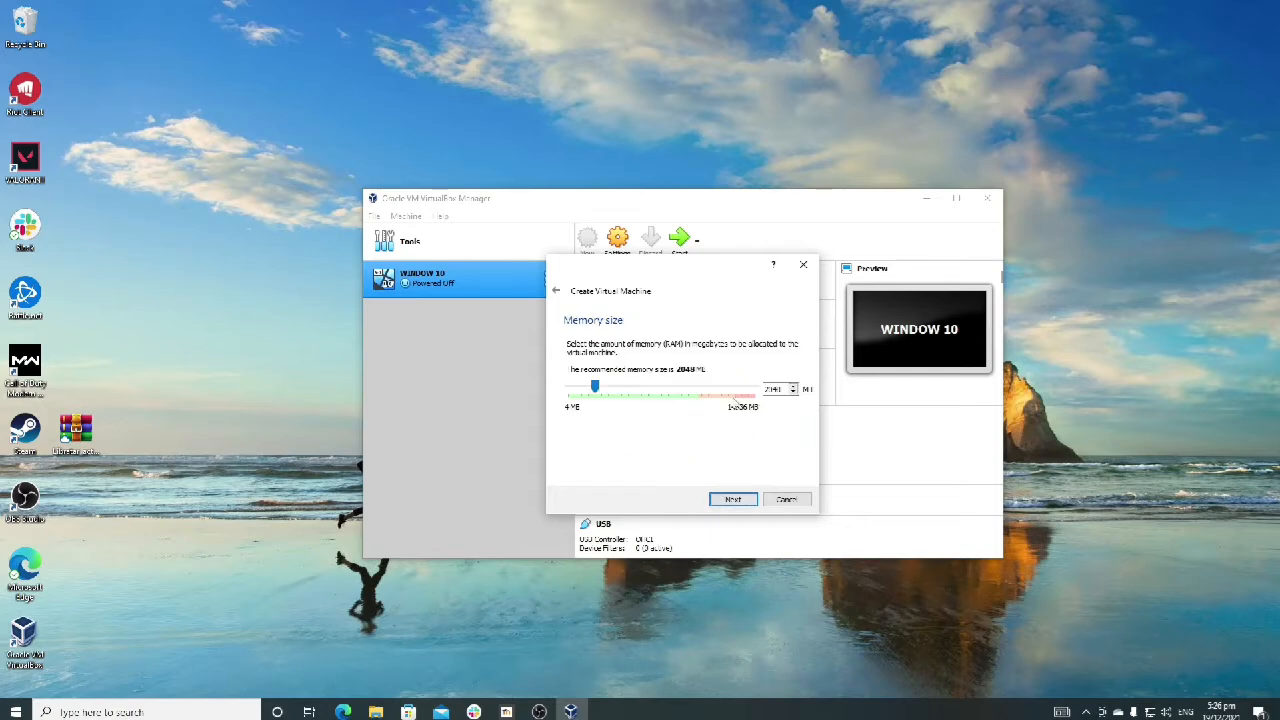
Step: Allocate about 3 GB of memory to the machine and choose to create a virtual hard disk now
{"action": "left_click_drag", "start_coordinate": [600, 391], "coordinate": [607, 393]}
{"action": "left_click", "coordinate": [748, 498]}
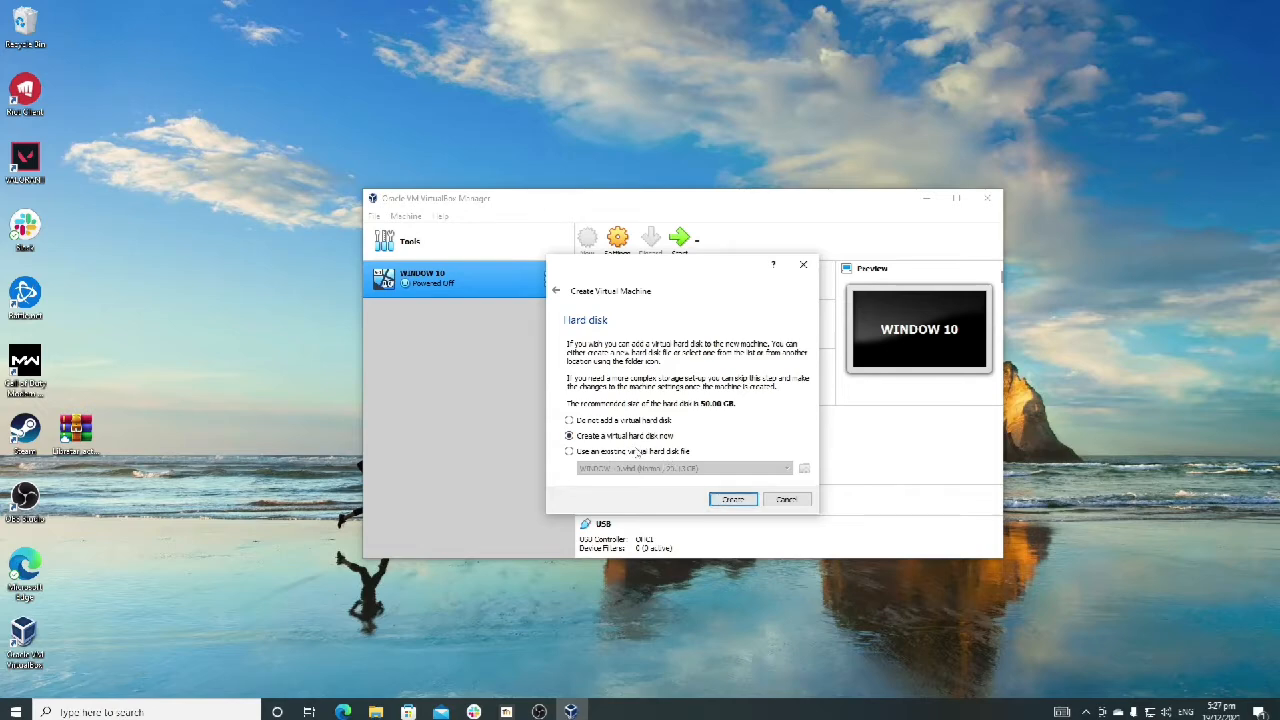
{"action": "left_click", "coordinate": [731, 500]}
Step: Choose VDI (VirtualBox Disk Image) as the hard disk file type with fixed size storage
{"action": "left_click", "coordinate": [601, 372]}
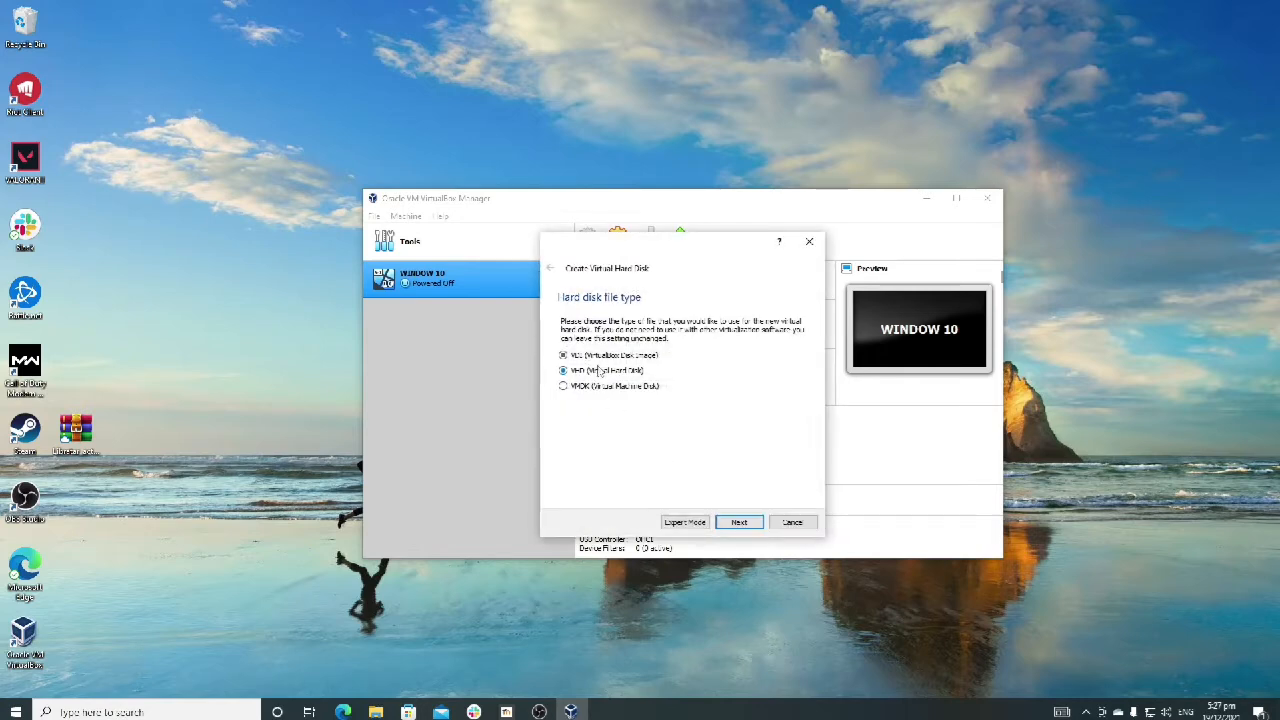
{"action": "left_click", "coordinate": [600, 360]}
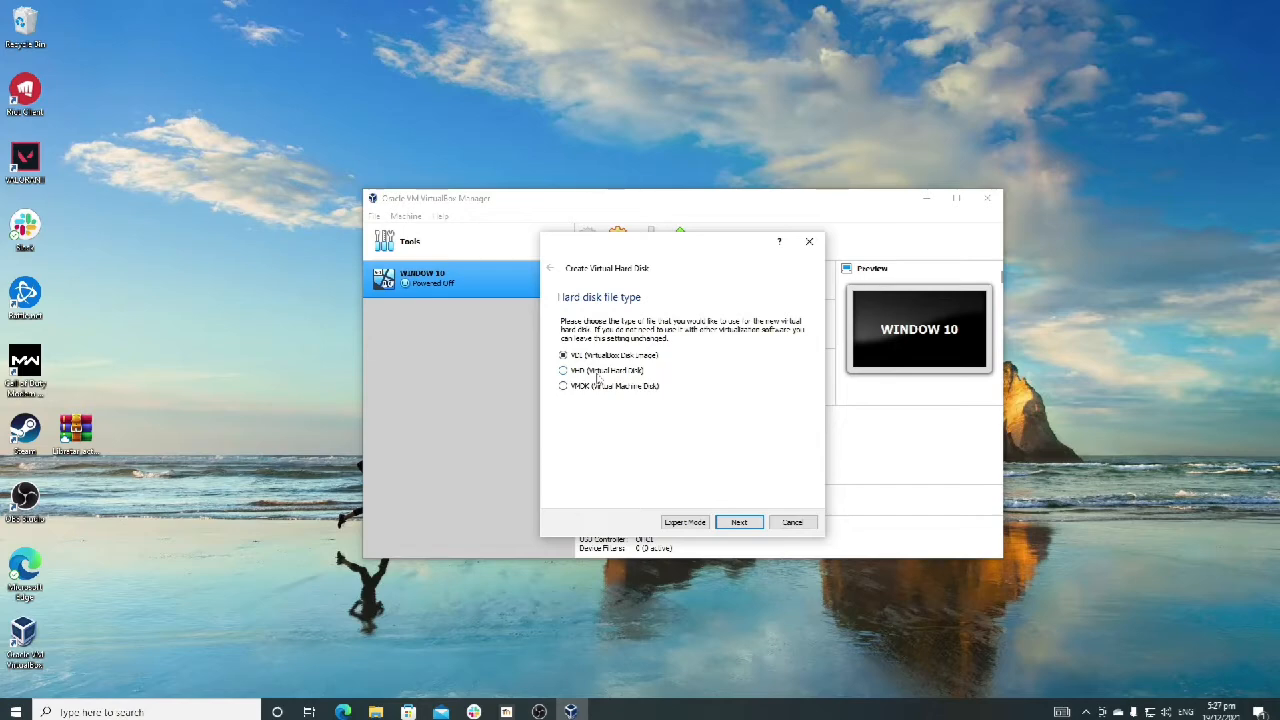
{"action": "left_click", "coordinate": [739, 524]}
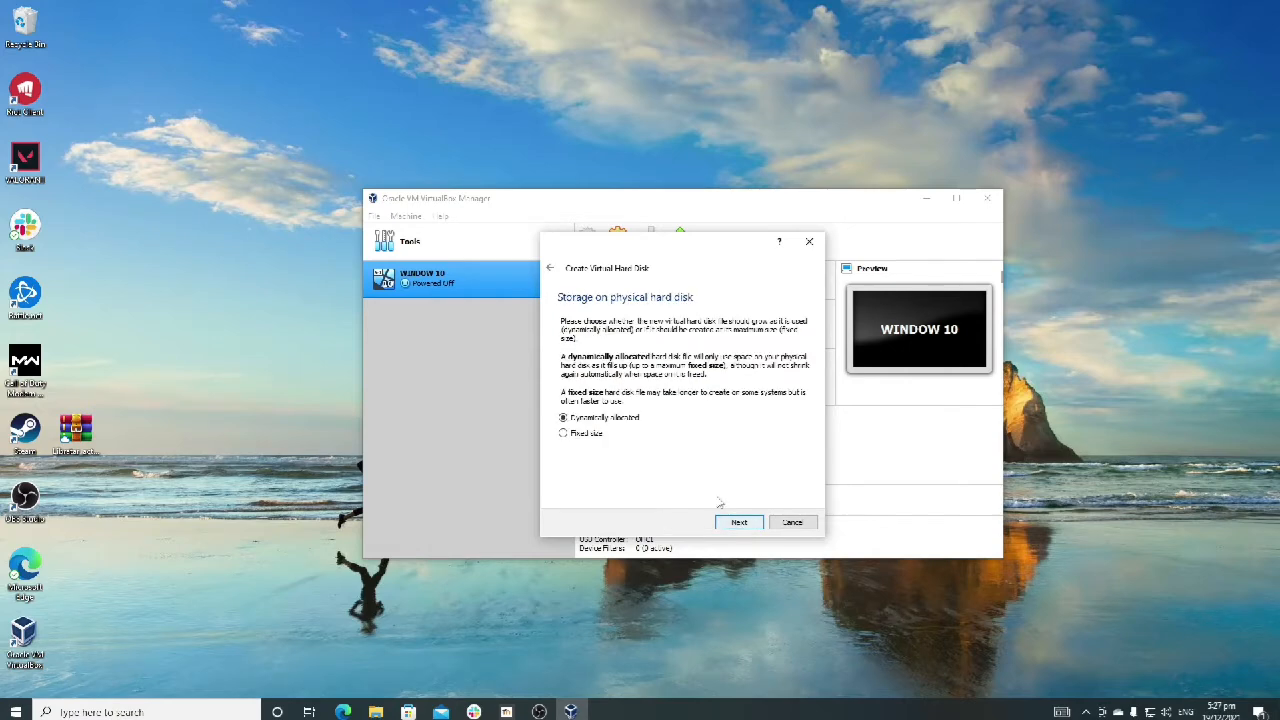
{"action": "left_click", "coordinate": [588, 437]}
{"action": "left_click", "coordinate": [740, 522]}
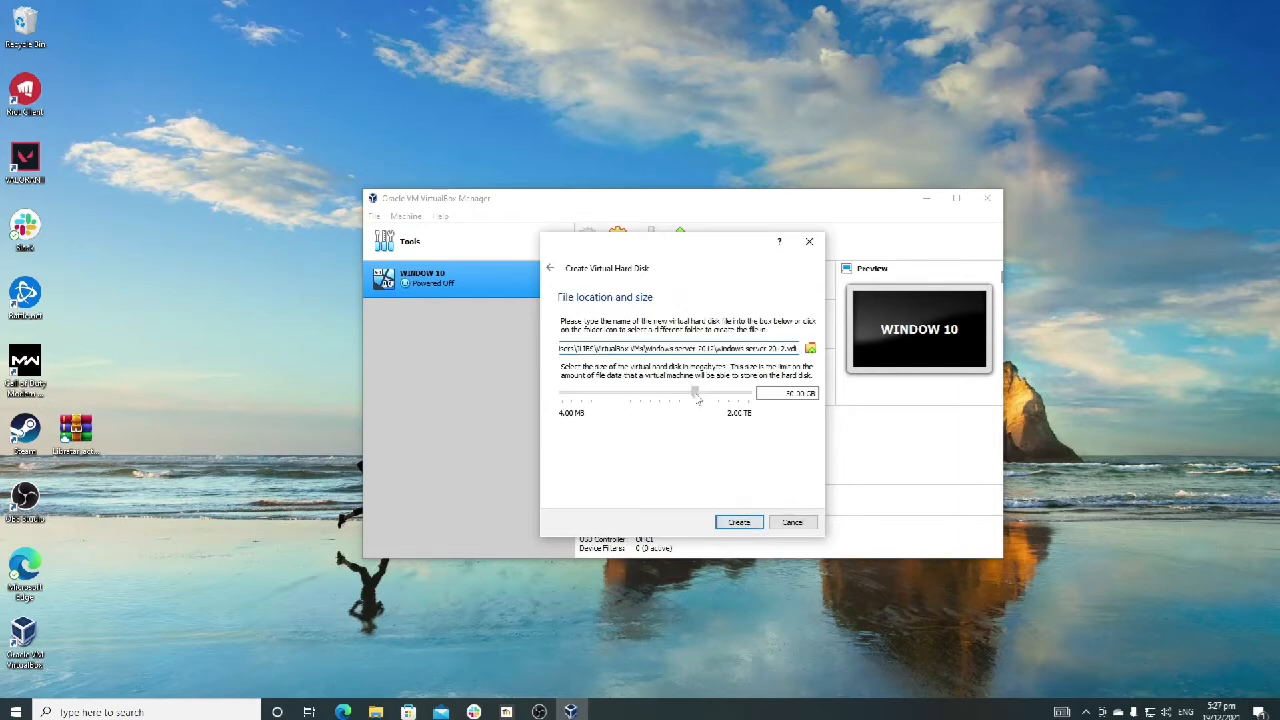
Step: Set the virtual hard disk size to 51.84 GB and try to create it in the default machine folder
{"action": "left_click_drag", "start_coordinate": [698, 400], "coordinate": [696, 397]}
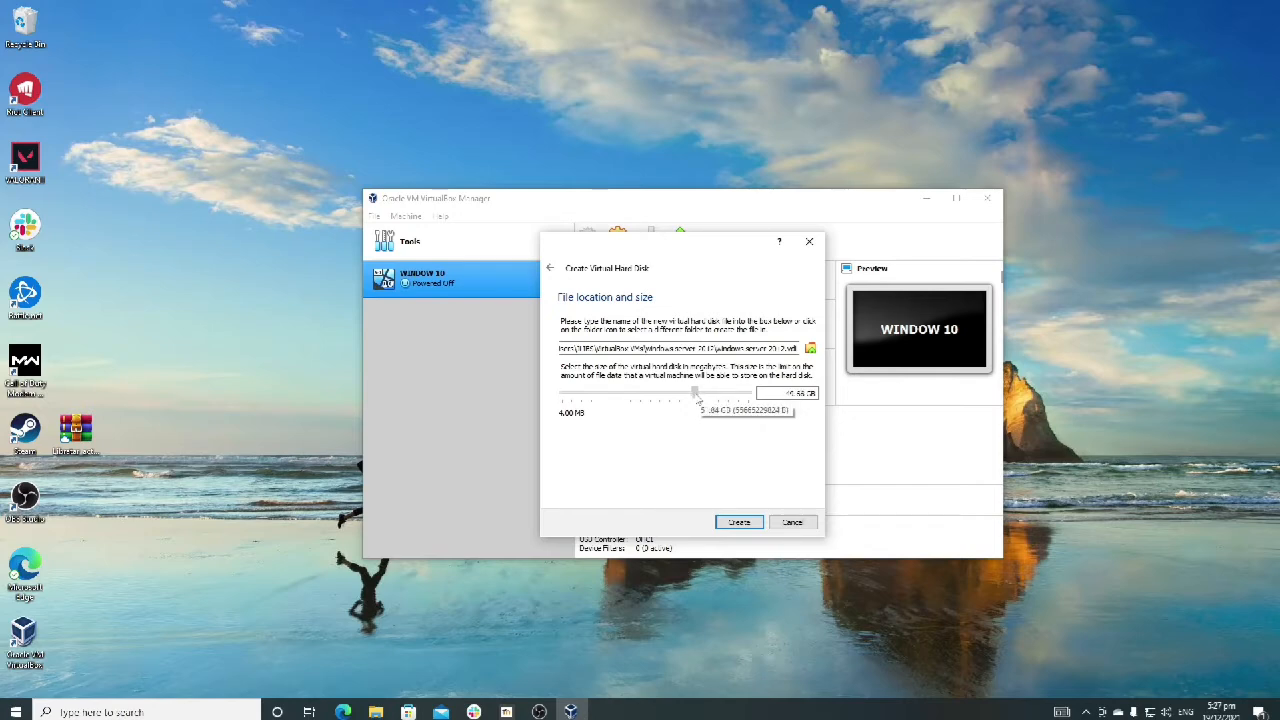
{"action": "left_click_drag", "start_coordinate": [697, 398], "coordinate": [699, 398]}
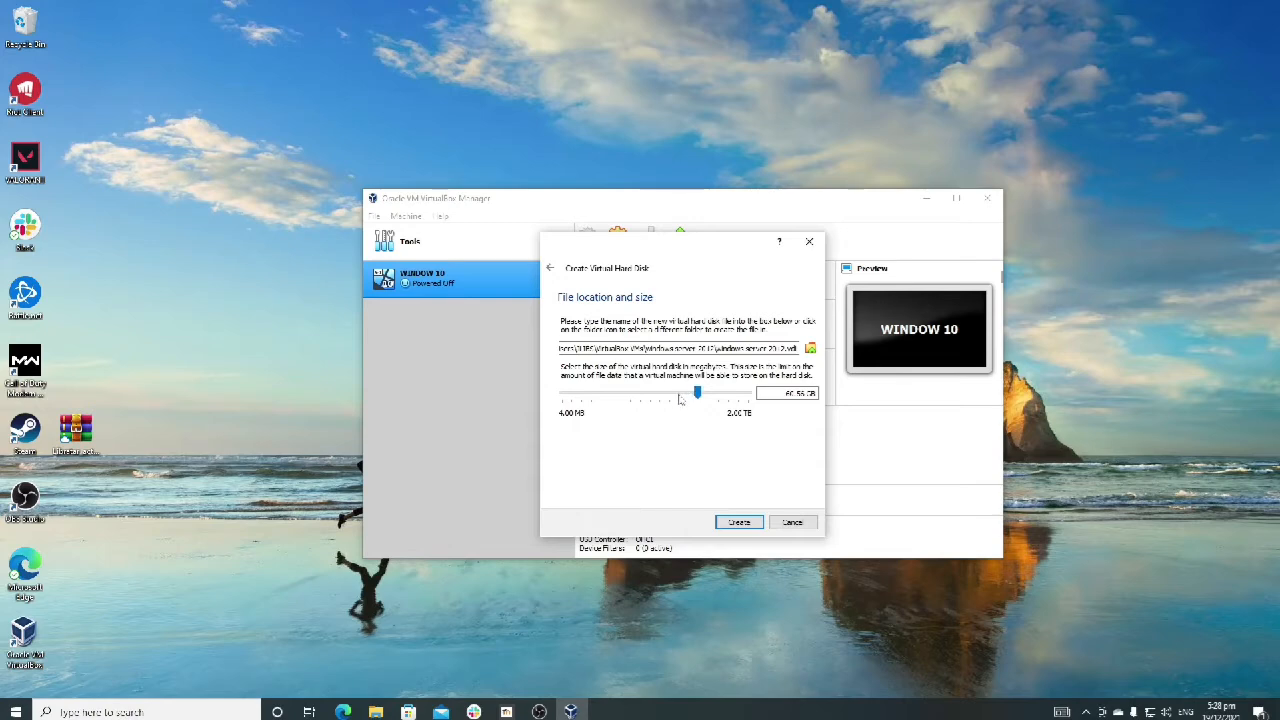
{"action": "mouse_move", "coordinate": [697, 396]}
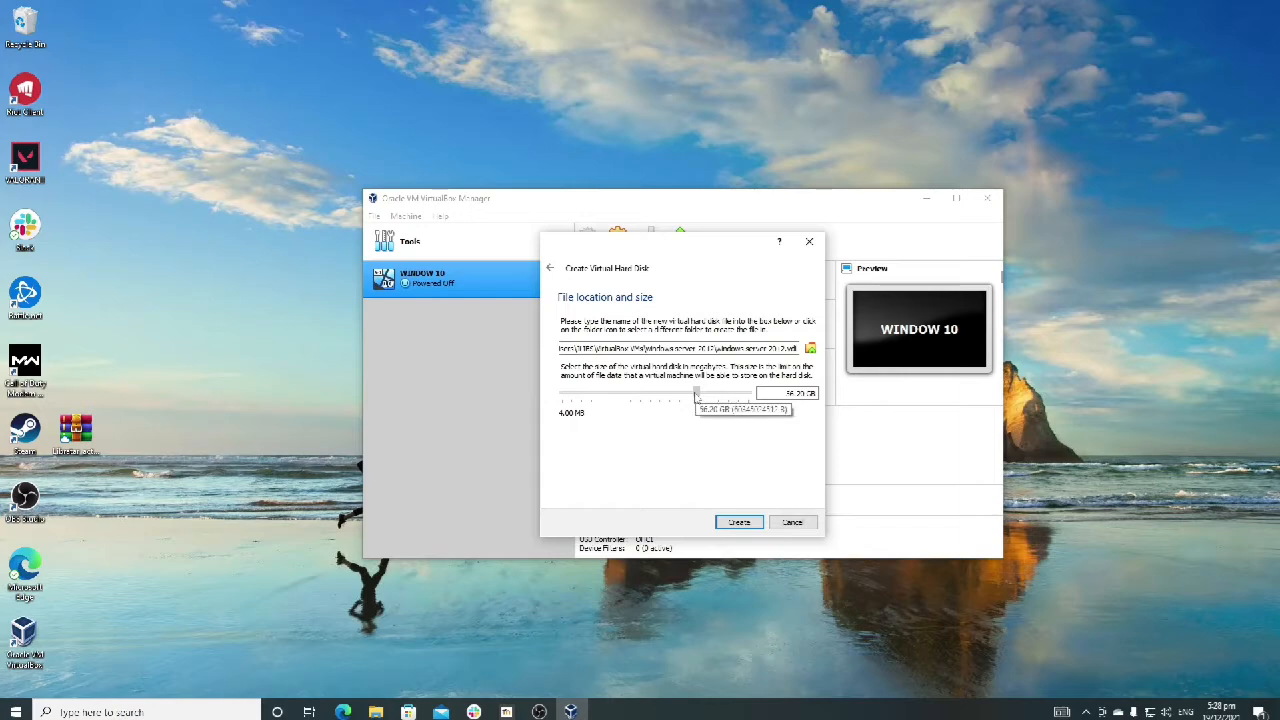
{"action": "left_click_drag", "start_coordinate": [697, 397], "coordinate": [697, 397]}
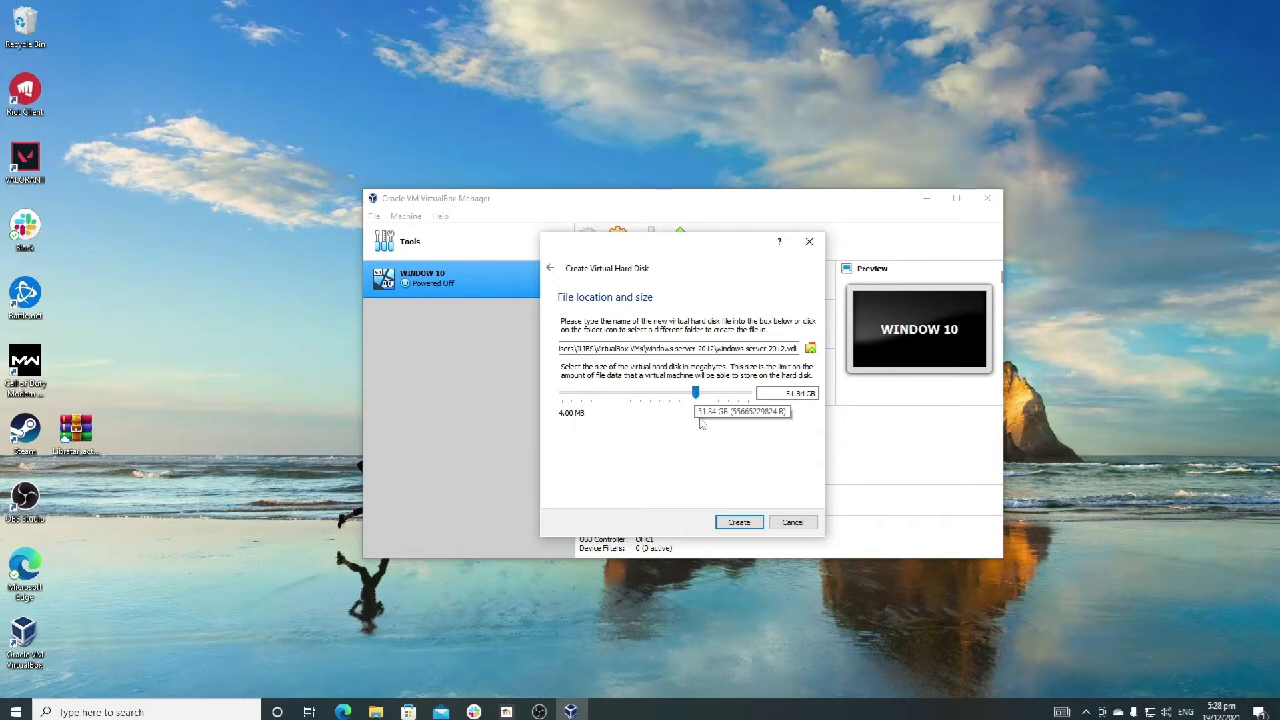
{"action": "key", "text": "Return"}
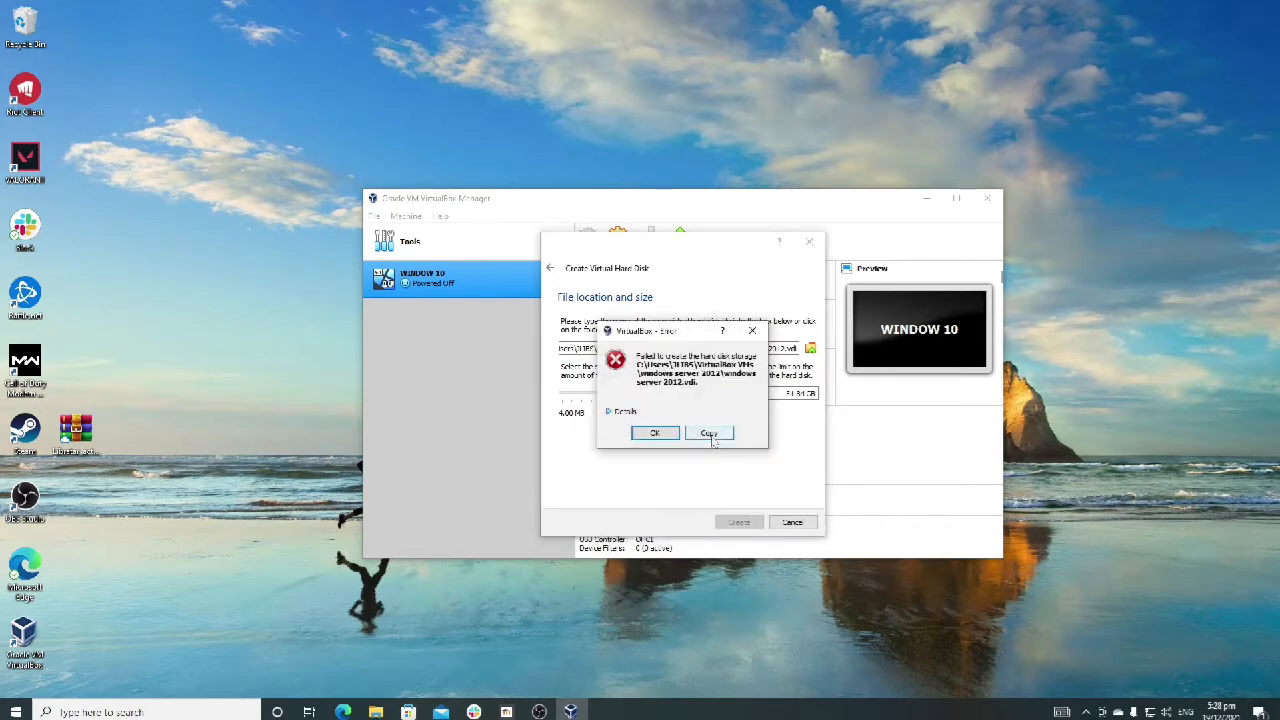
{"action": "left_click", "coordinate": [655, 433]}
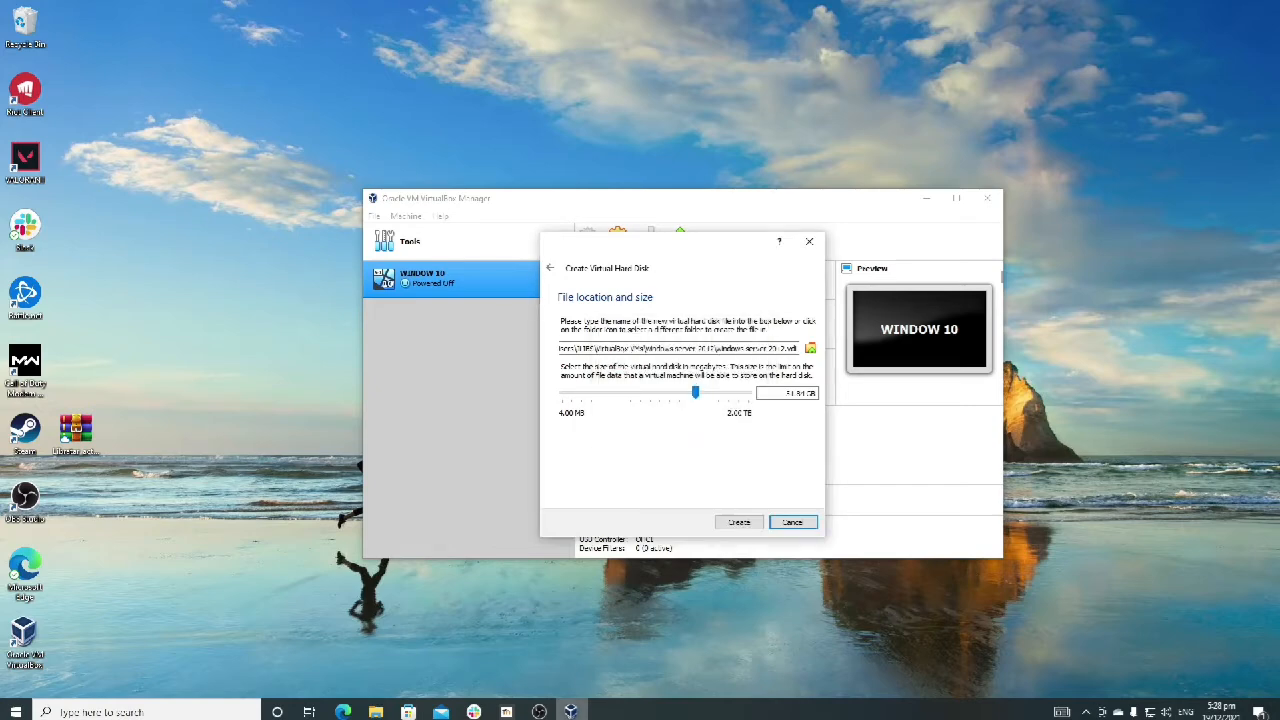
{"action": "left_click", "coordinate": [539, 711]}
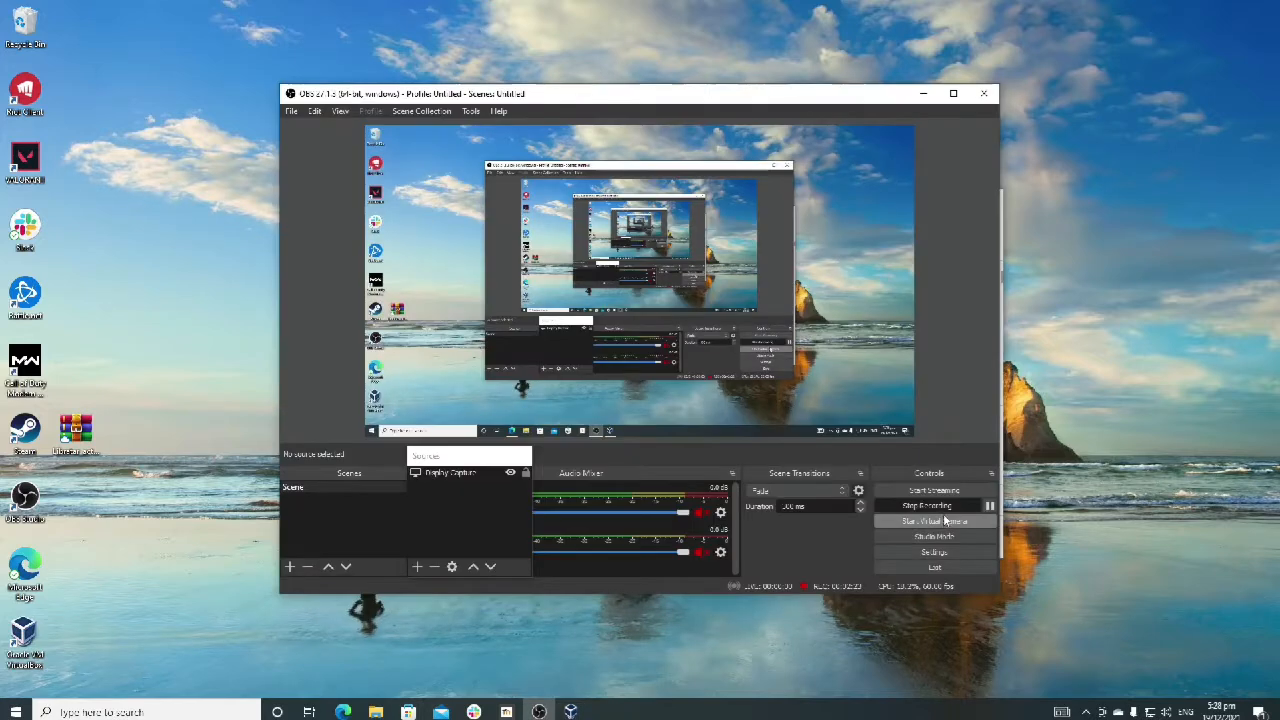
{"action": "left_click", "coordinate": [568, 711]}
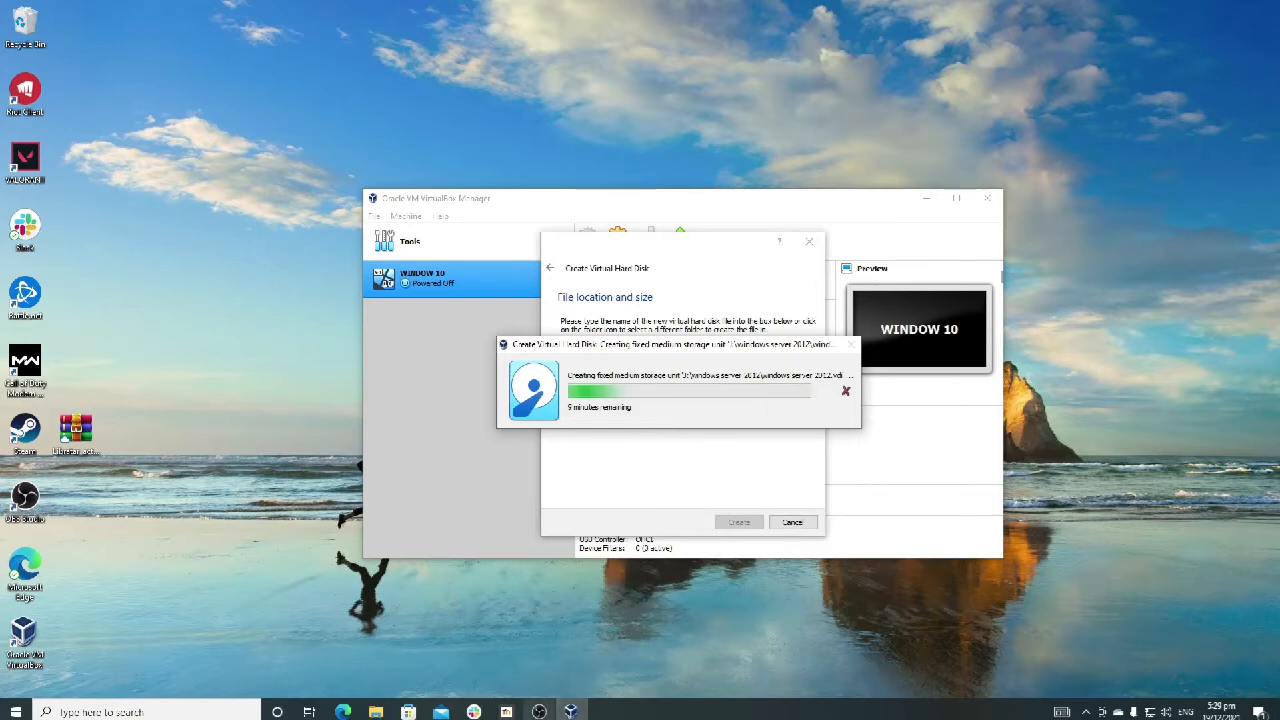
{"action": "left_click", "coordinate": [539, 711]}
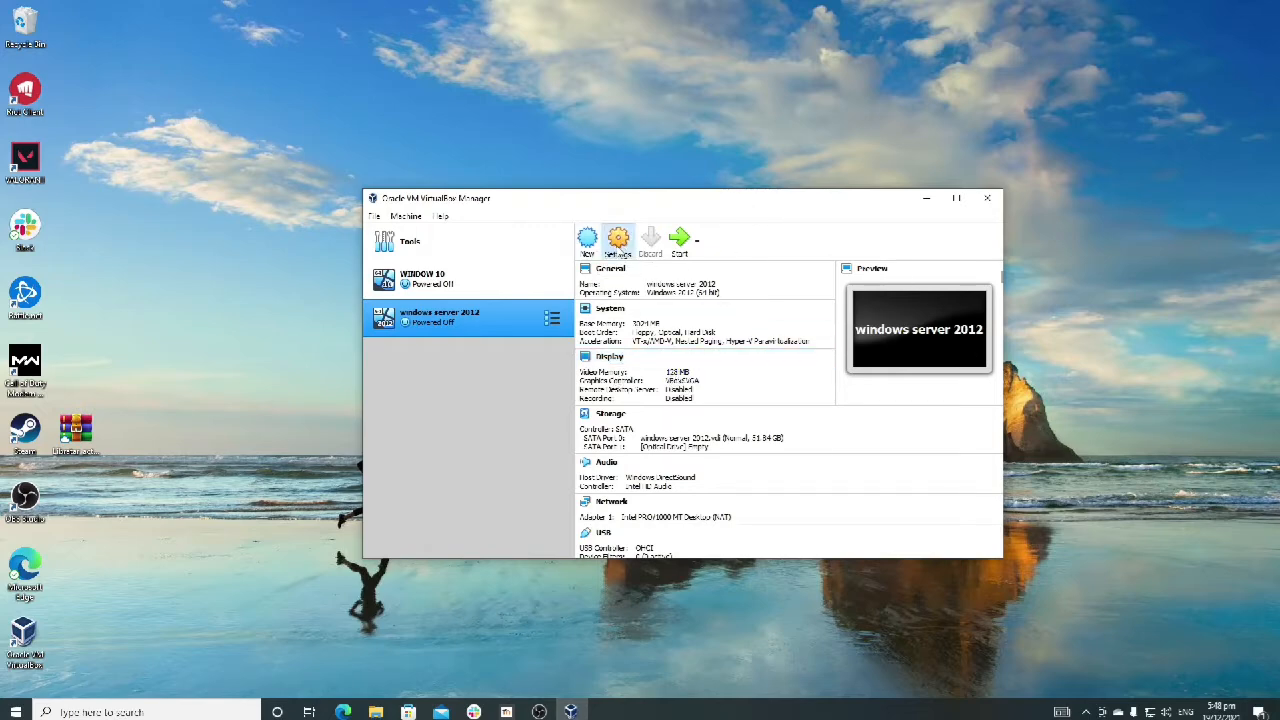
Step: Set the windows server 2012 machine's processor count to 2 in its system settings and save the change
{"action": "left_click", "coordinate": [618, 240]}
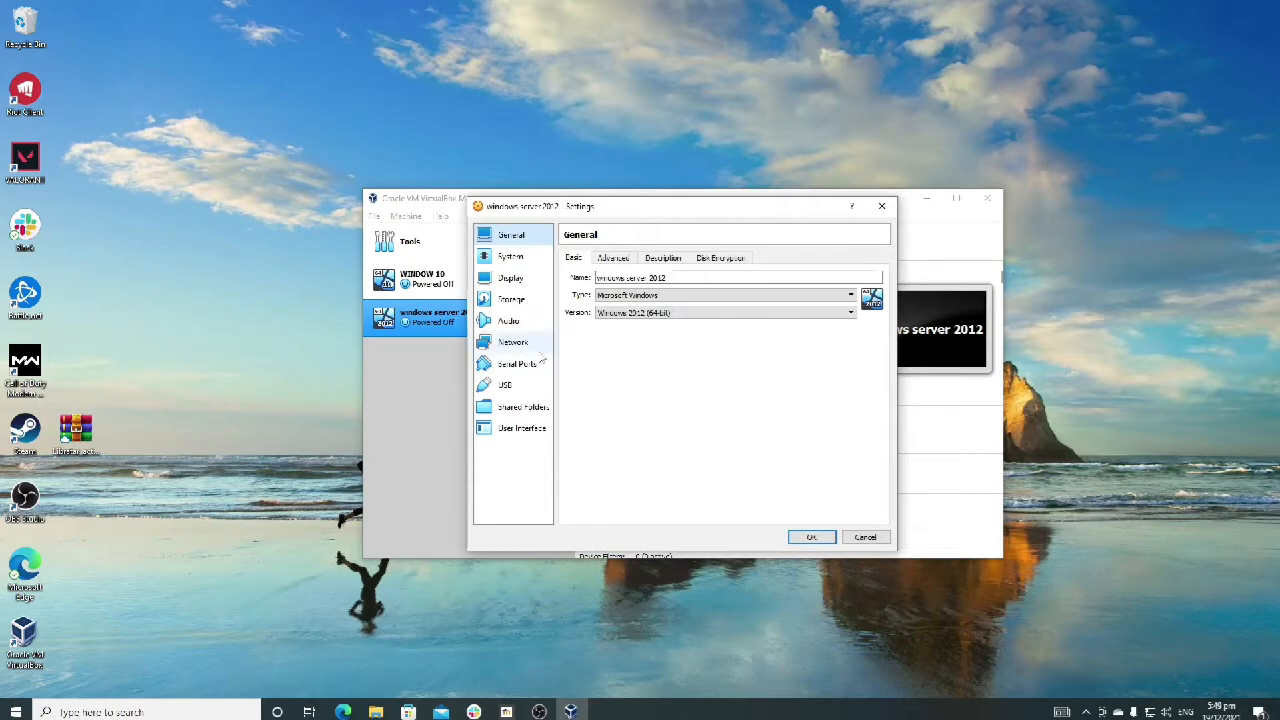
{"action": "left_click", "coordinate": [510, 257]}
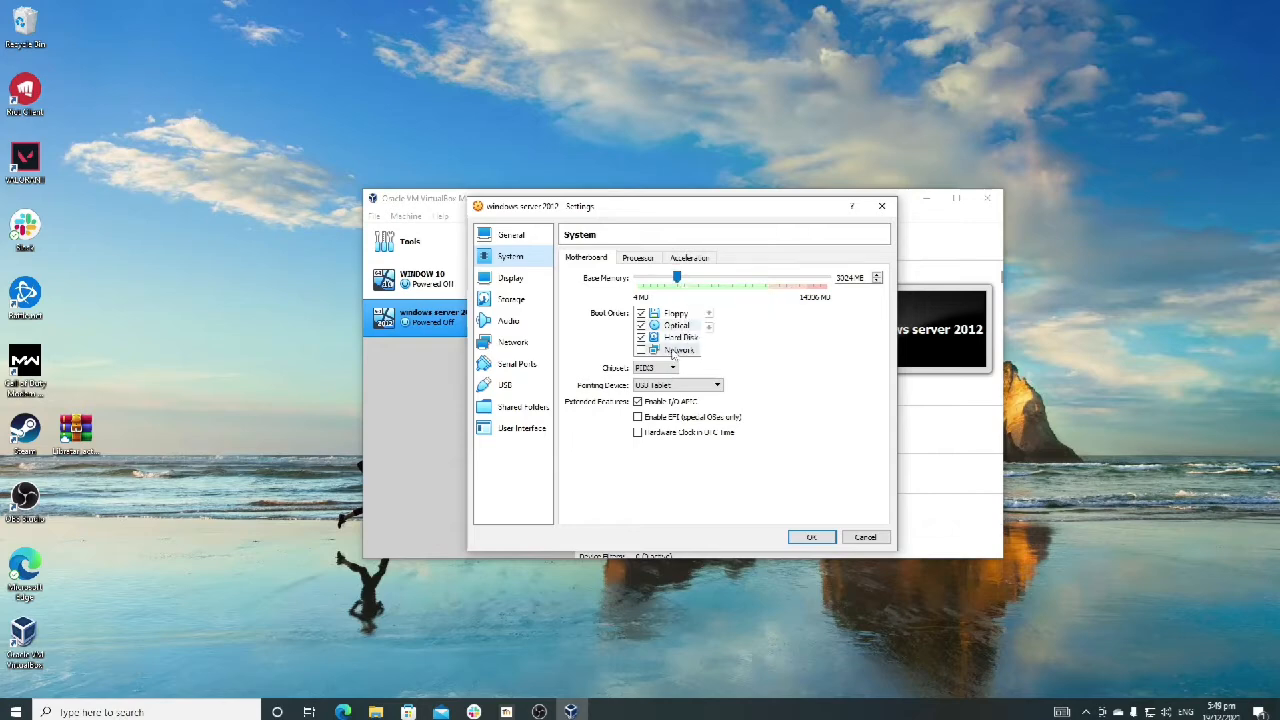
{"action": "left_click", "coordinate": [645, 259]}
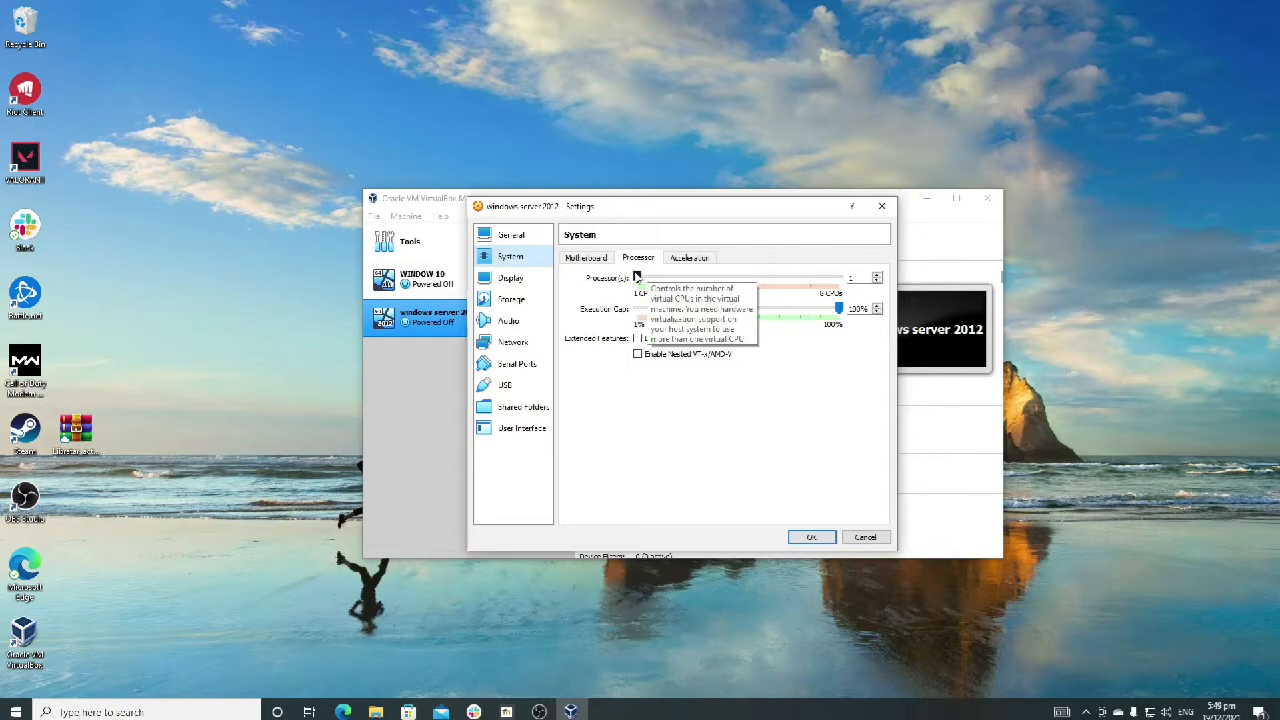
{"action": "left_click", "coordinate": [590, 258]}
{"action": "left_click", "coordinate": [637, 258]}
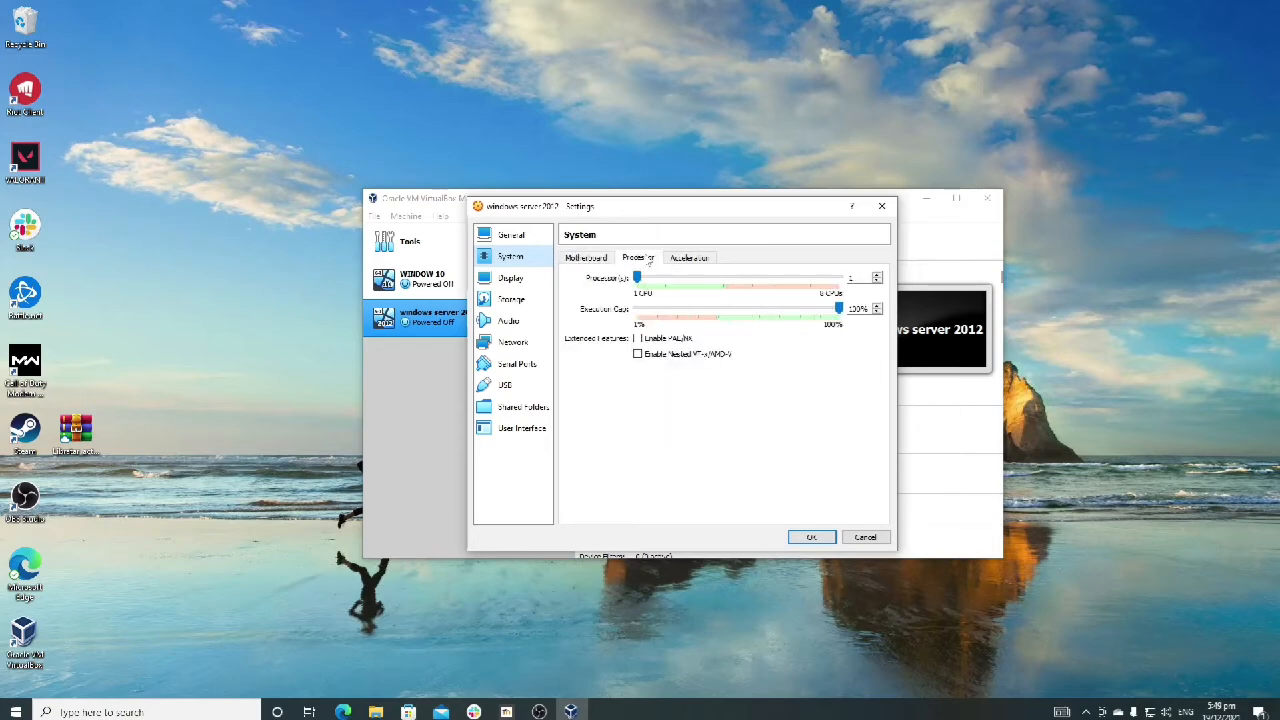
{"action": "left_click", "coordinate": [690, 258]}
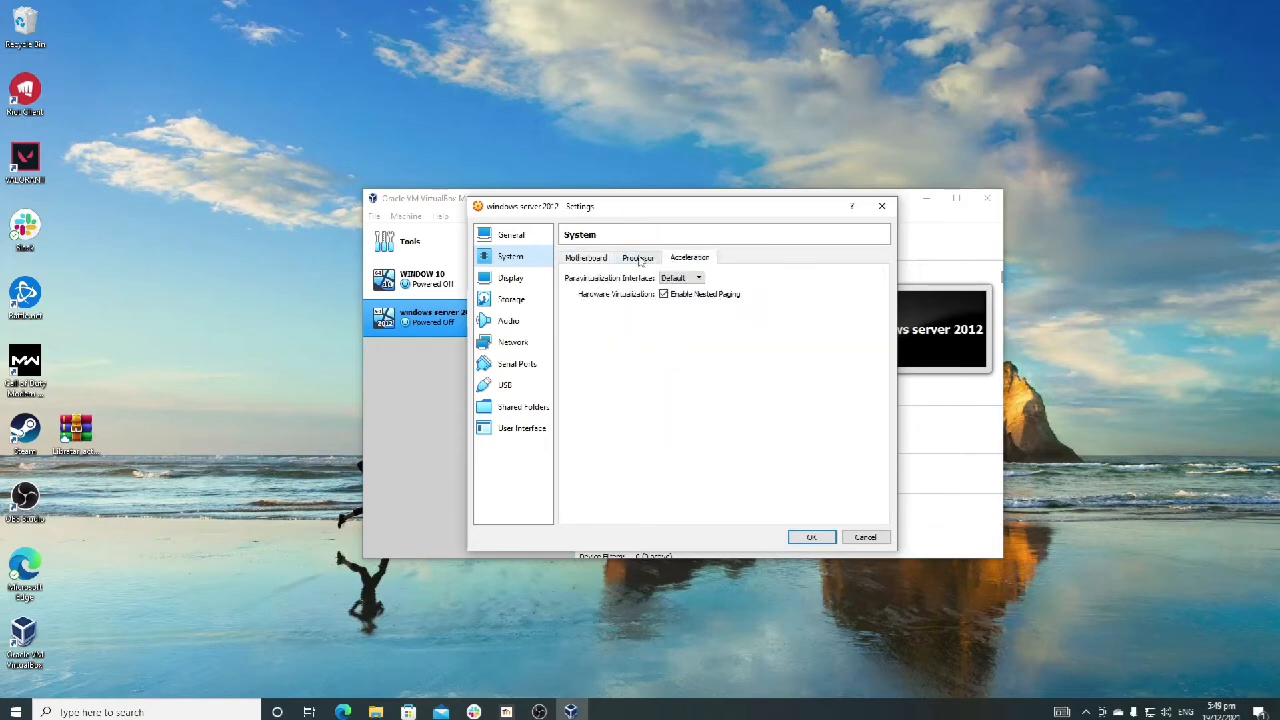
{"action": "left_click", "coordinate": [640, 260]}
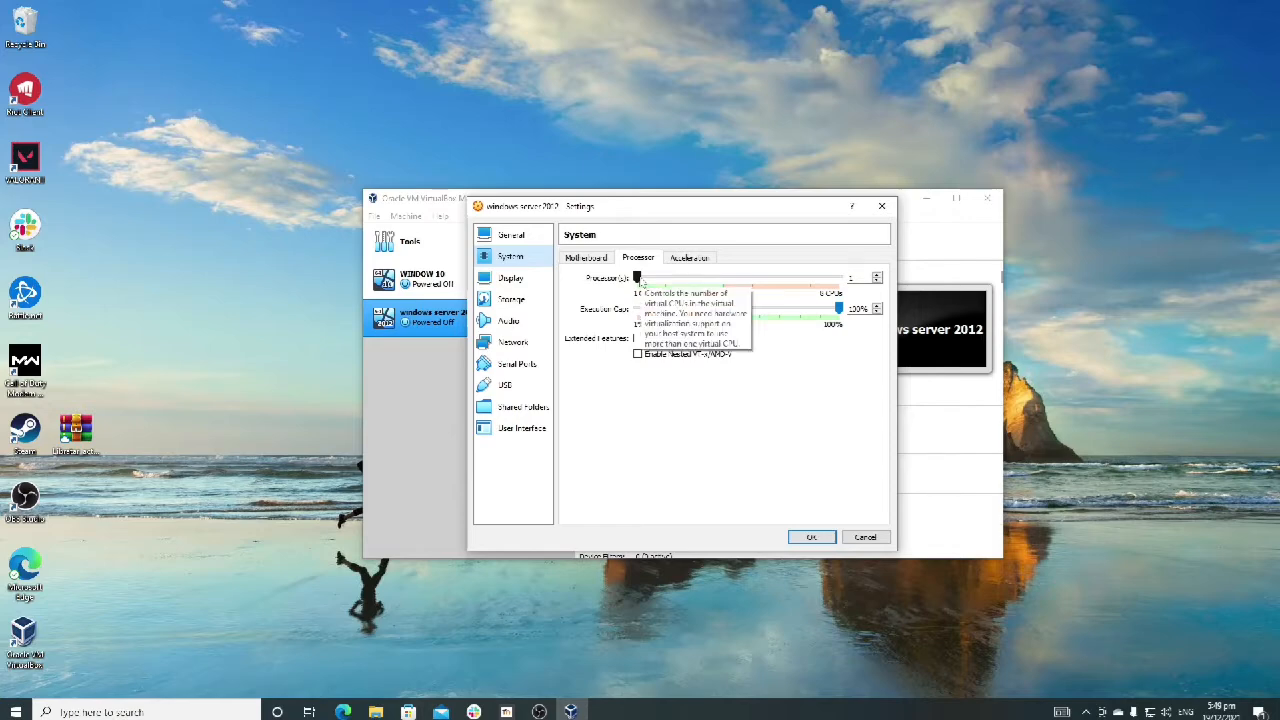
{"action": "left_click", "coordinate": [660, 281]}
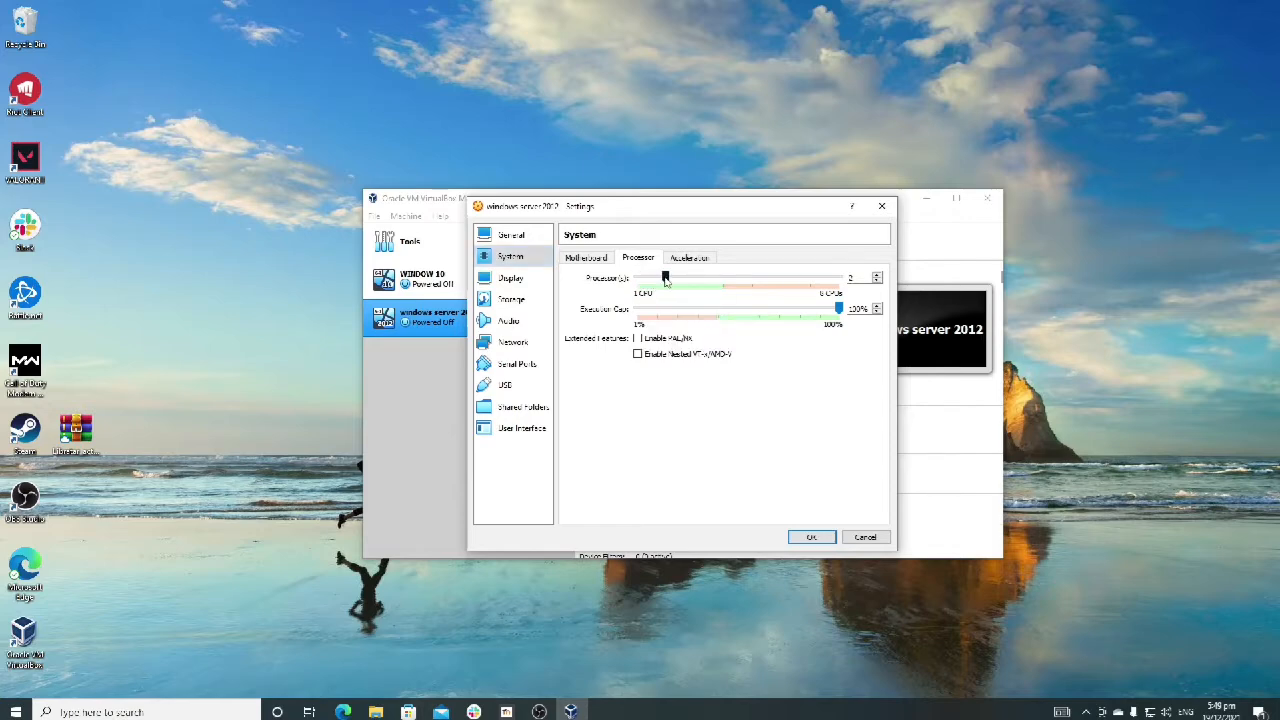
{"action": "left_click_drag", "start_coordinate": [667, 281], "coordinate": [645, 283]}
{"action": "left_click", "coordinate": [667, 282]}
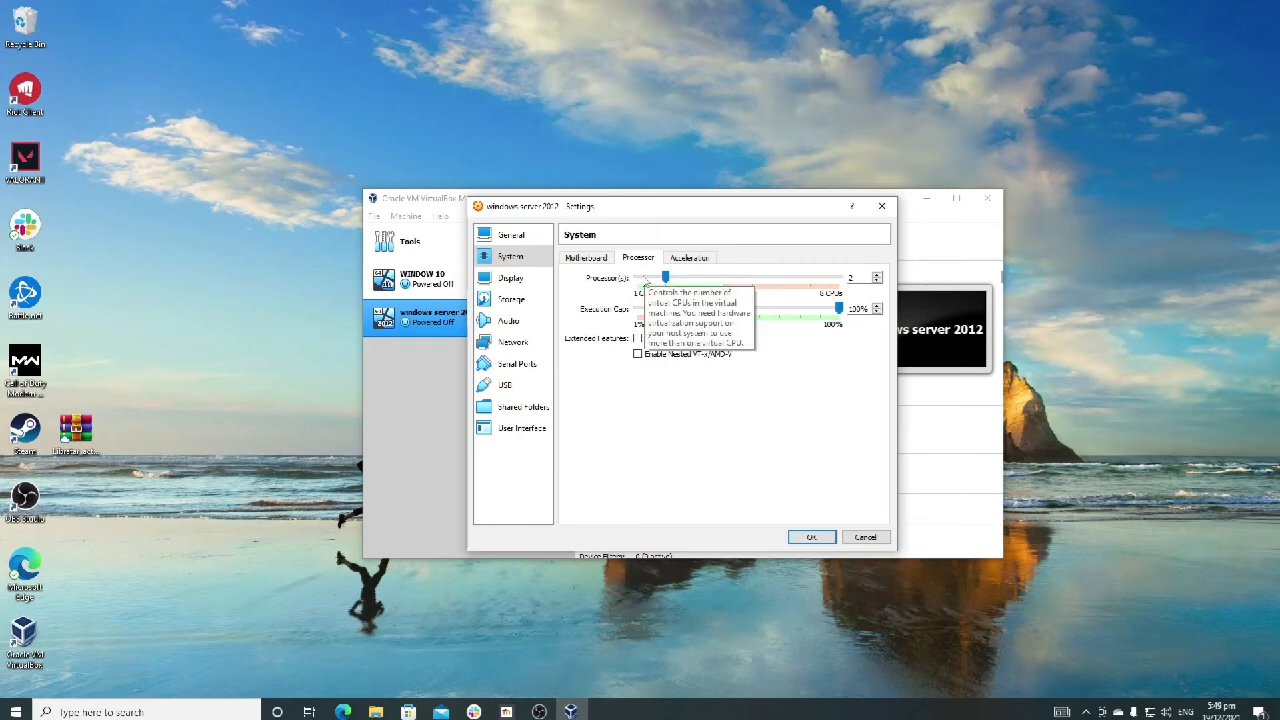
{"action": "left_click", "coordinate": [811, 537]}
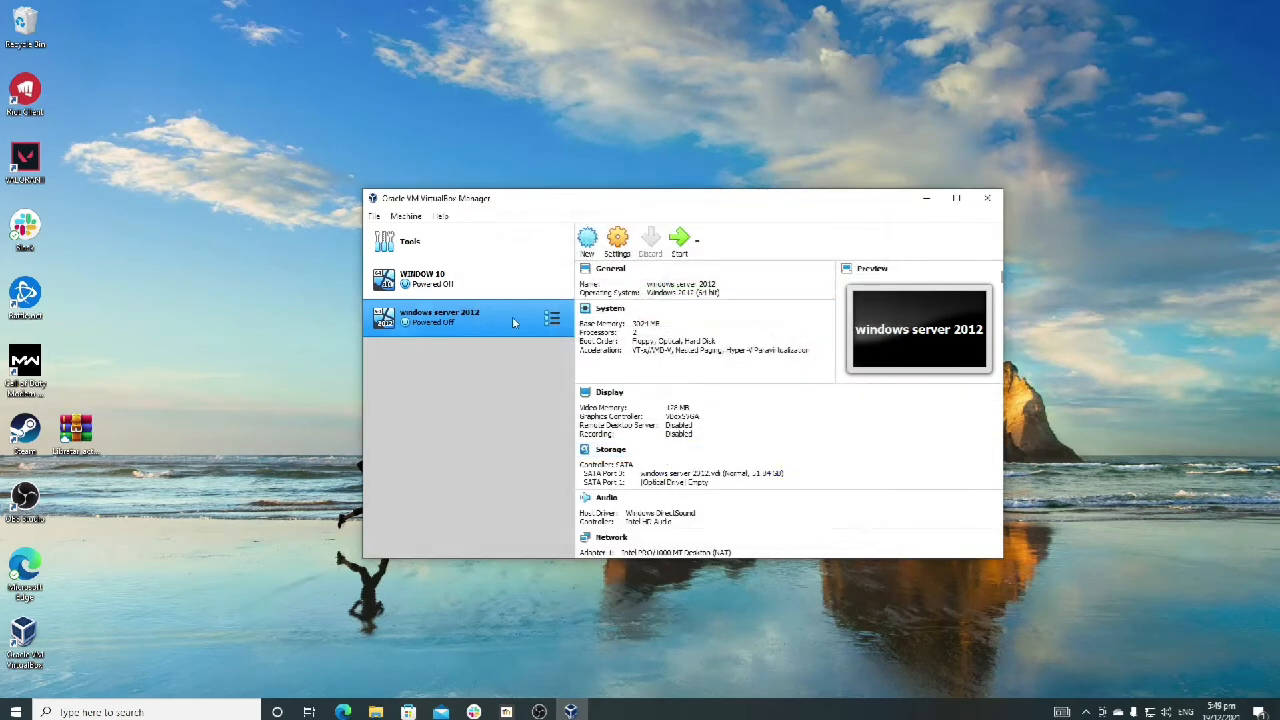
Step: Open the disk file chooser for the empty optical drive in the windows server 2012 machine's storage settings
{"action": "left_click", "coordinate": [616, 250]}
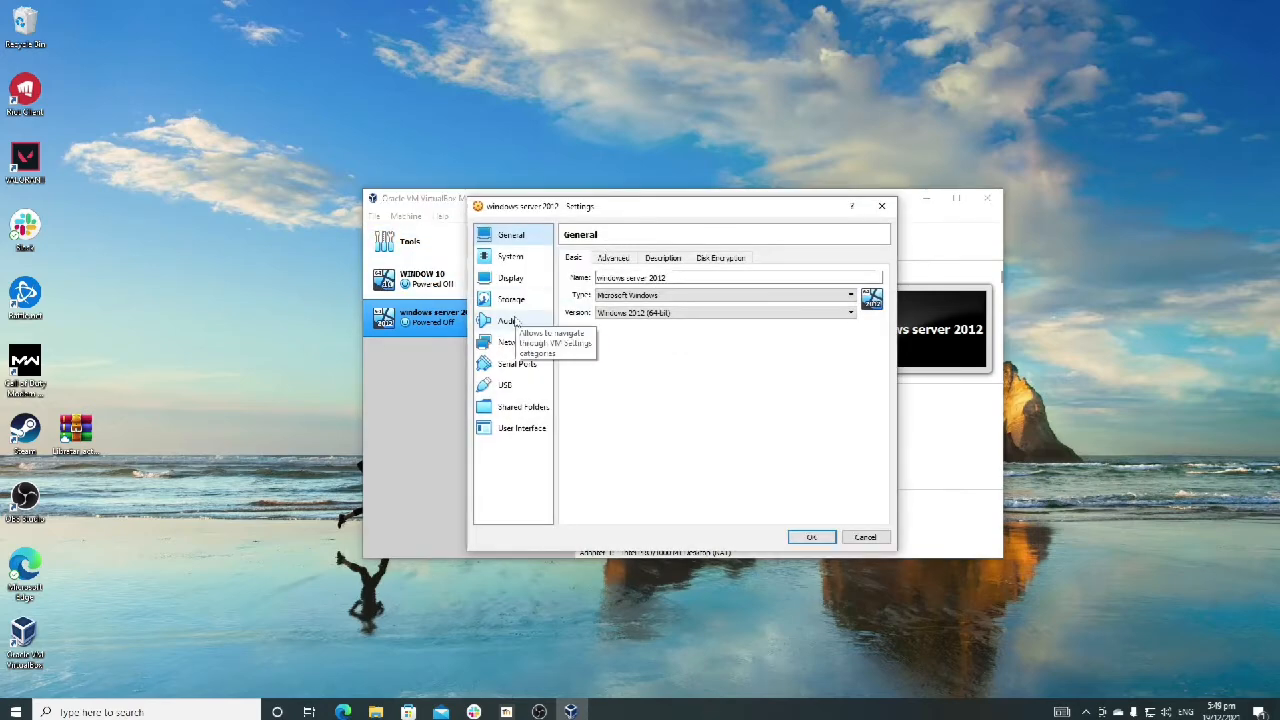
{"action": "left_click", "coordinate": [516, 302]}
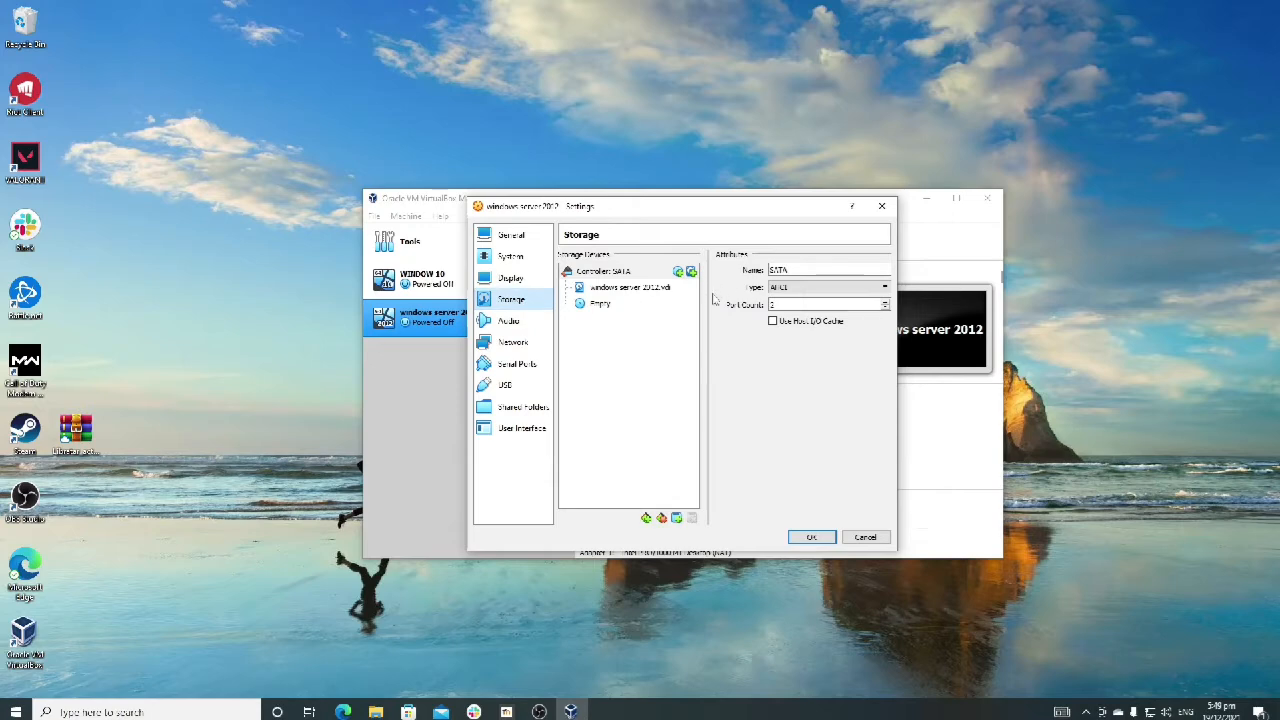
{"action": "left_click", "coordinate": [619, 310]}
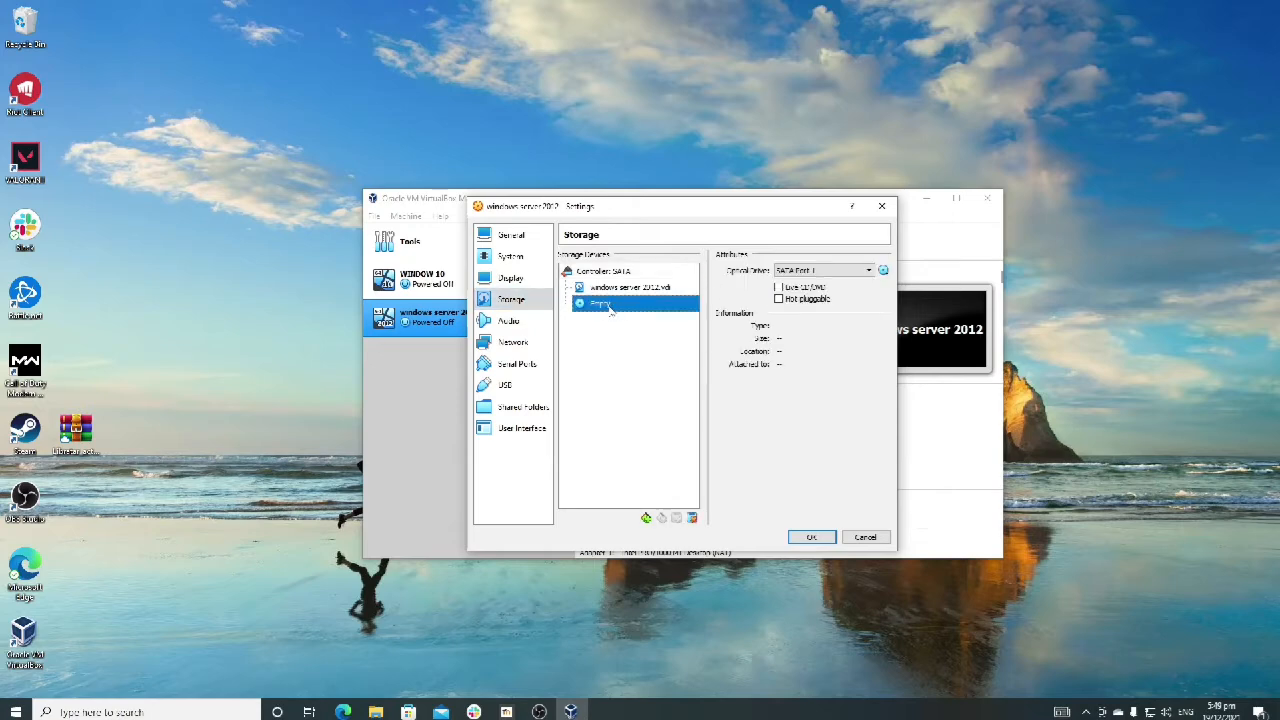
{"action": "left_click", "coordinate": [883, 270]}
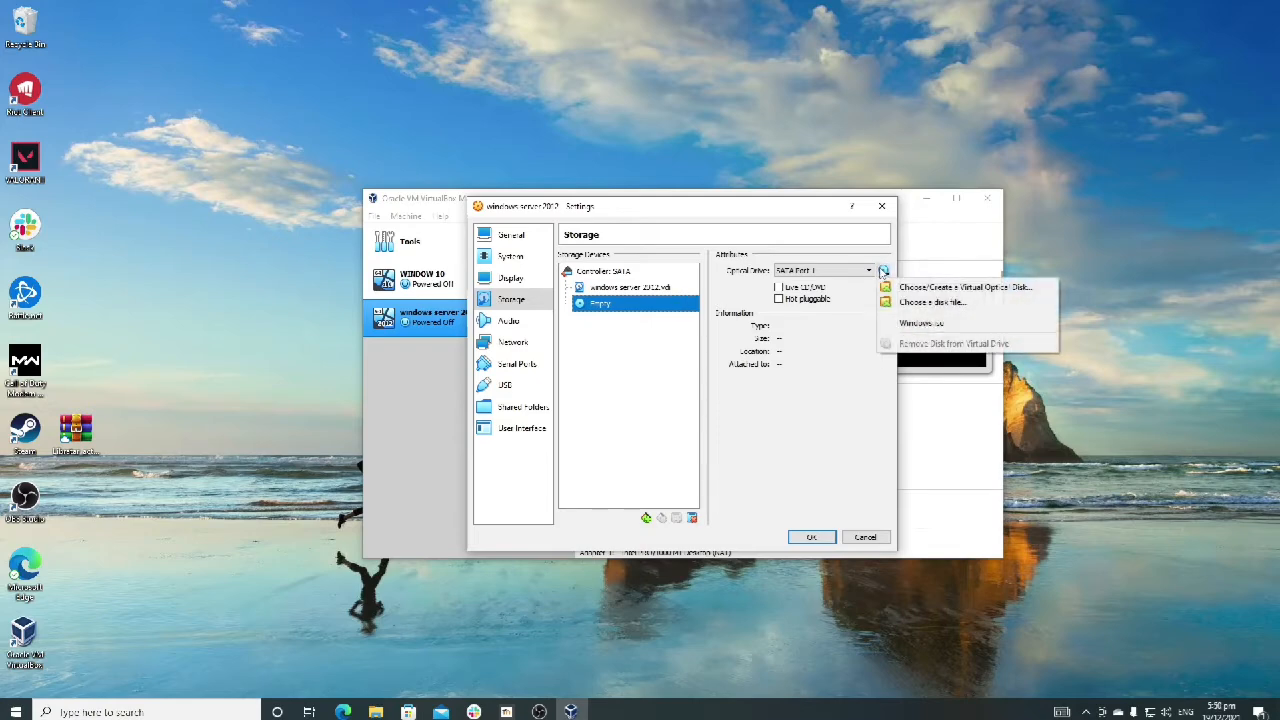
{"action": "left_click", "coordinate": [883, 271]}
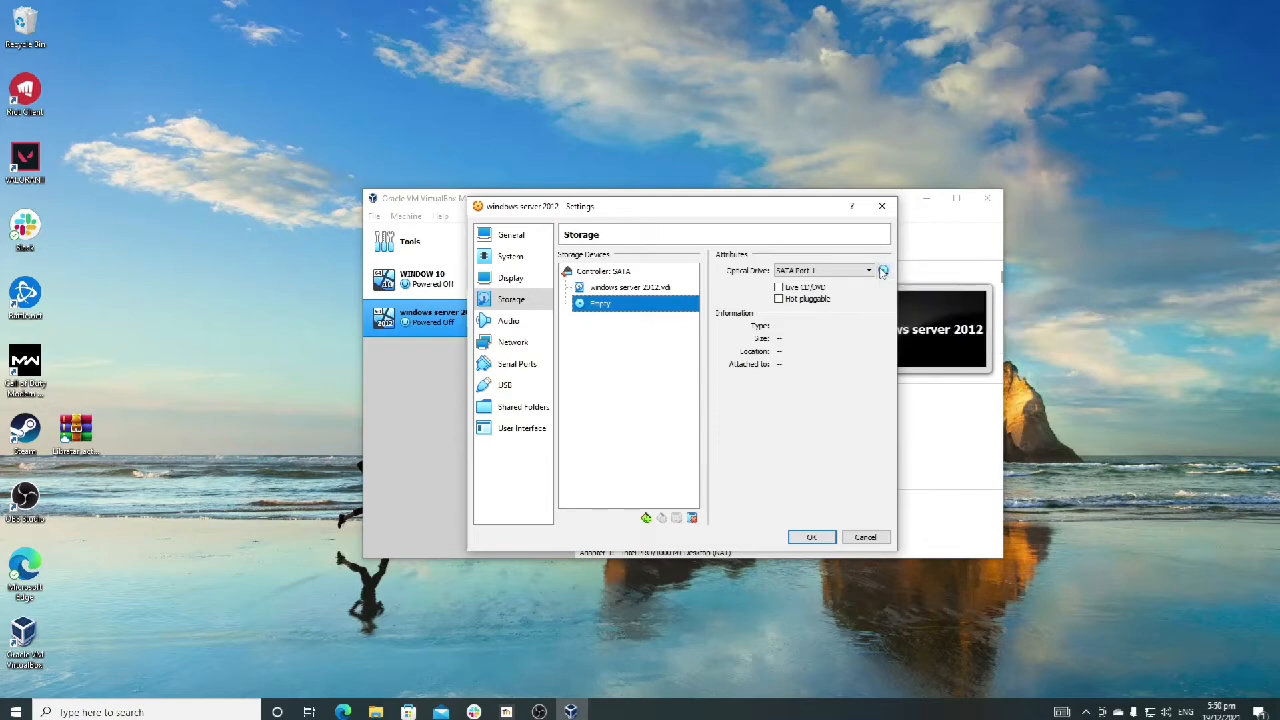
{"action": "left_click", "coordinate": [883, 271]}
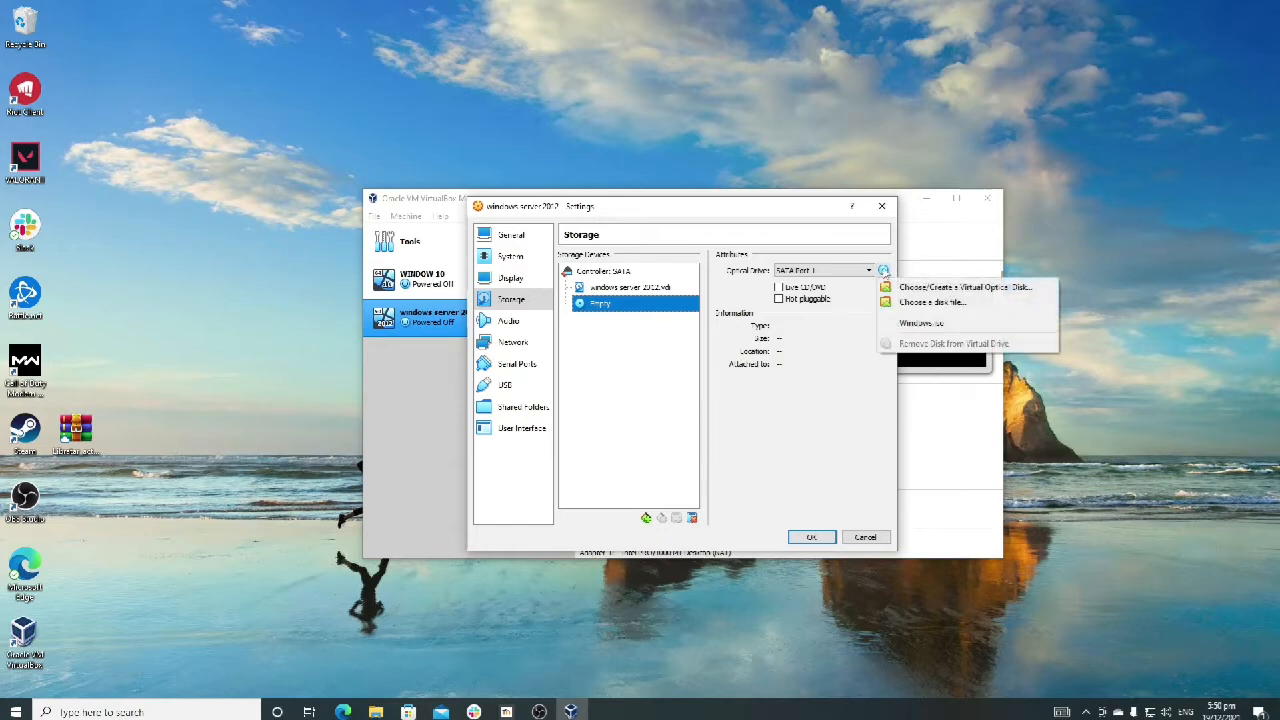
{"action": "left_click", "coordinate": [935, 303]}
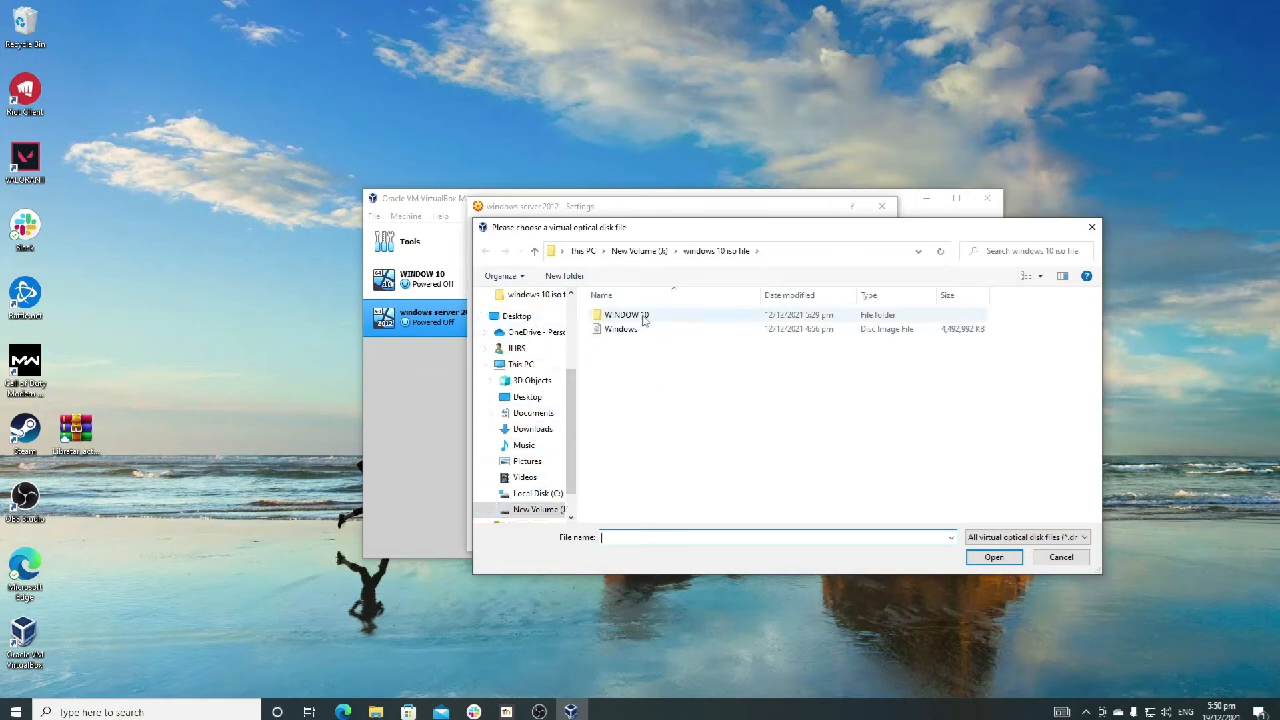
Step: Attach the Win server 2012 disc image from New Volume's win server 2012 iso file folder and save the machine's settings
{"action": "scroll", "coordinate": [555, 478], "scroll_direction": "down", "scroll_amount": 2}
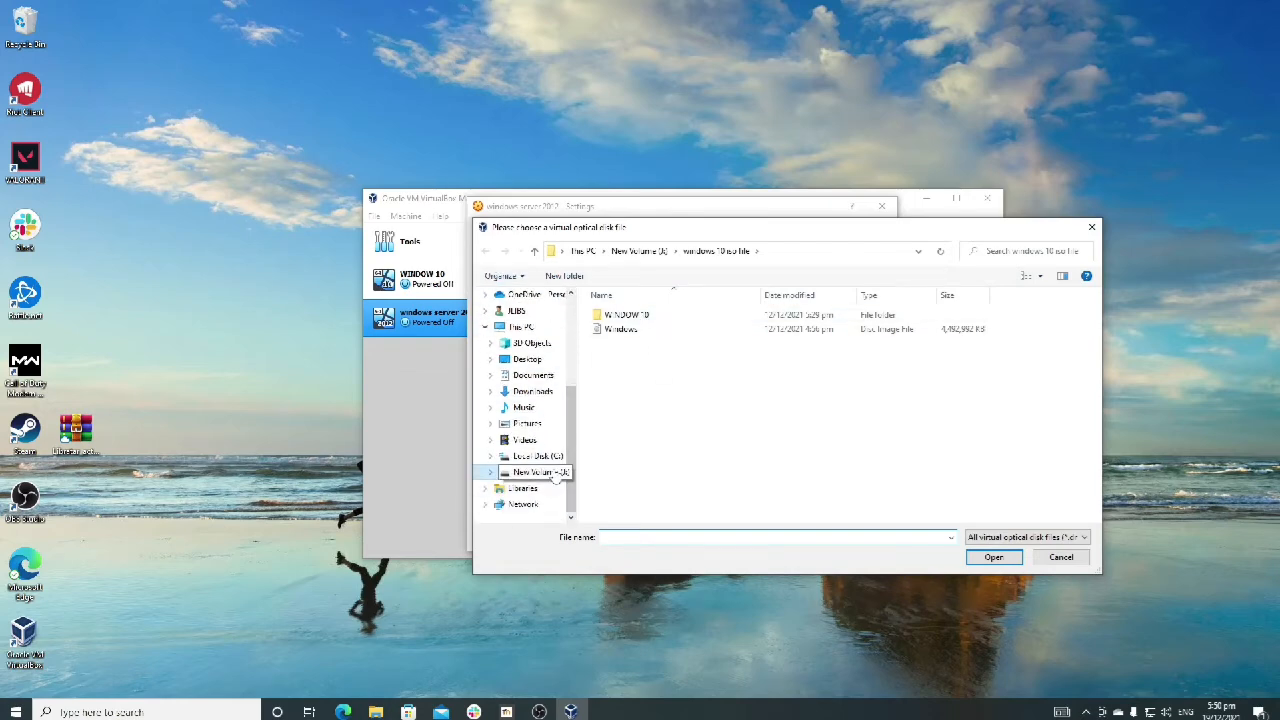
{"action": "left_click", "coordinate": [554, 476]}
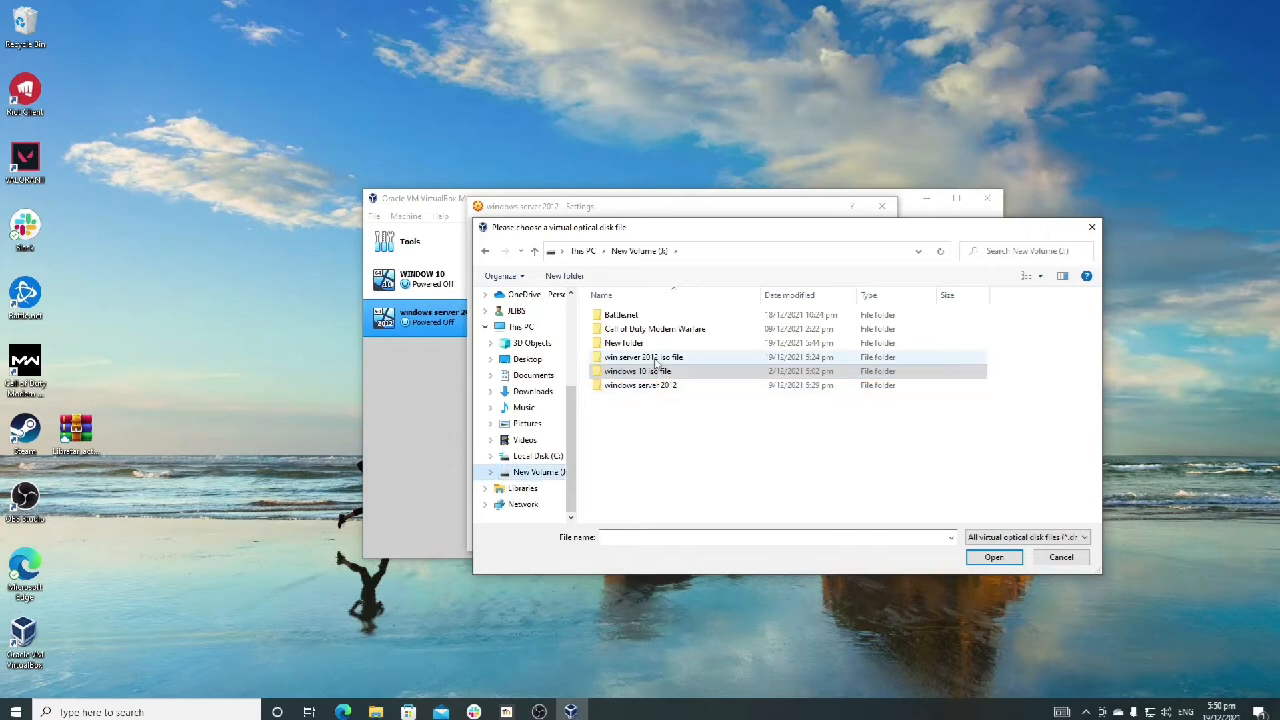
{"action": "double_click", "coordinate": [656, 359]}
{"action": "left_click", "coordinate": [668, 316]}
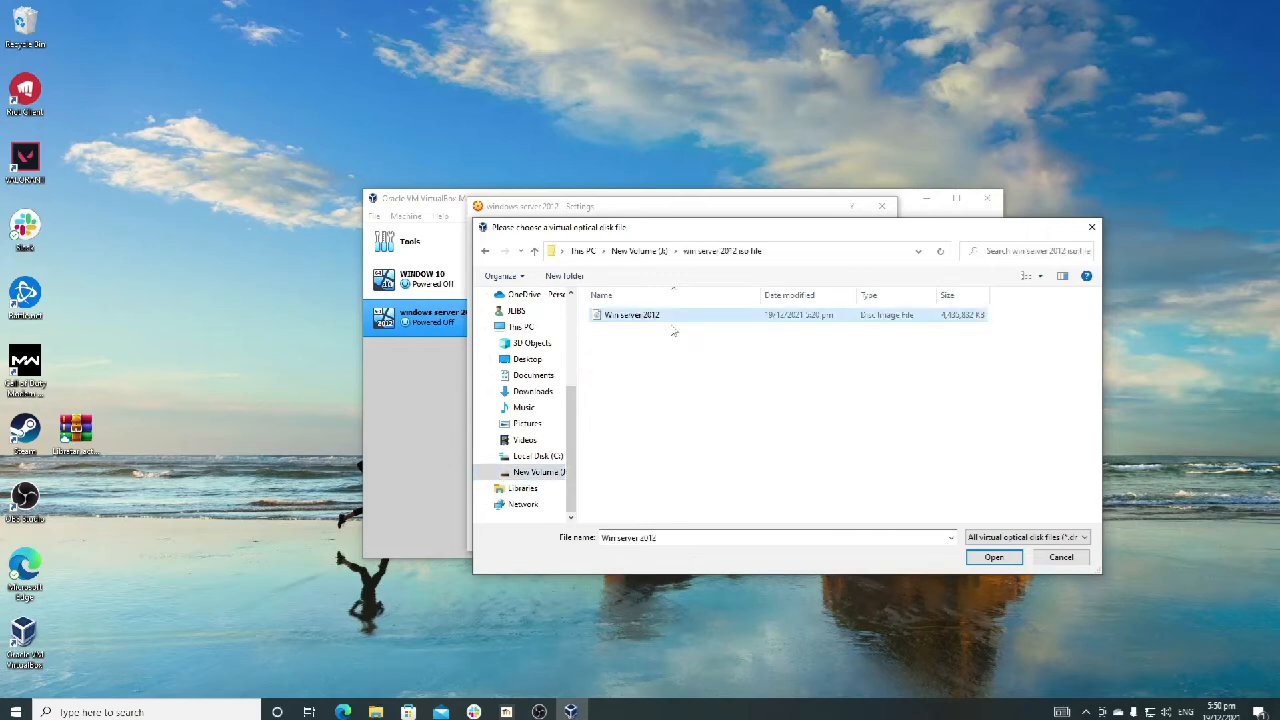
{"action": "left_click", "coordinate": [990, 558]}
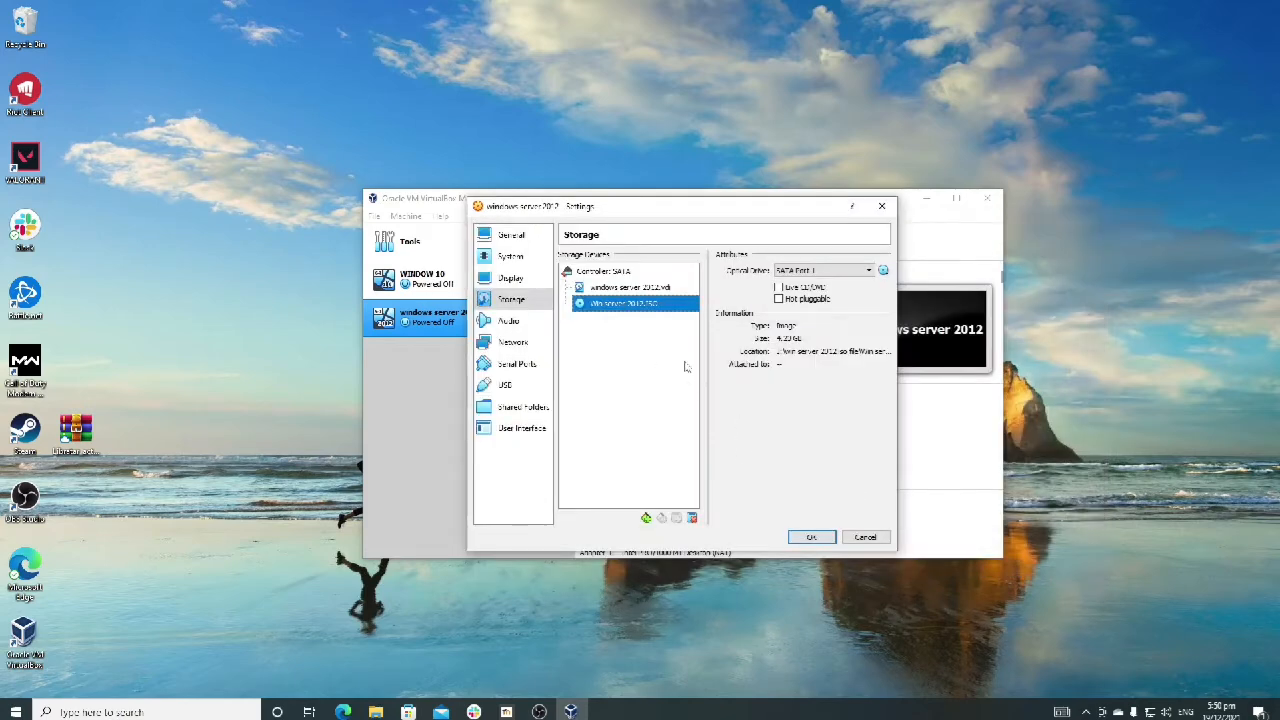
{"action": "left_click", "coordinate": [820, 536]}
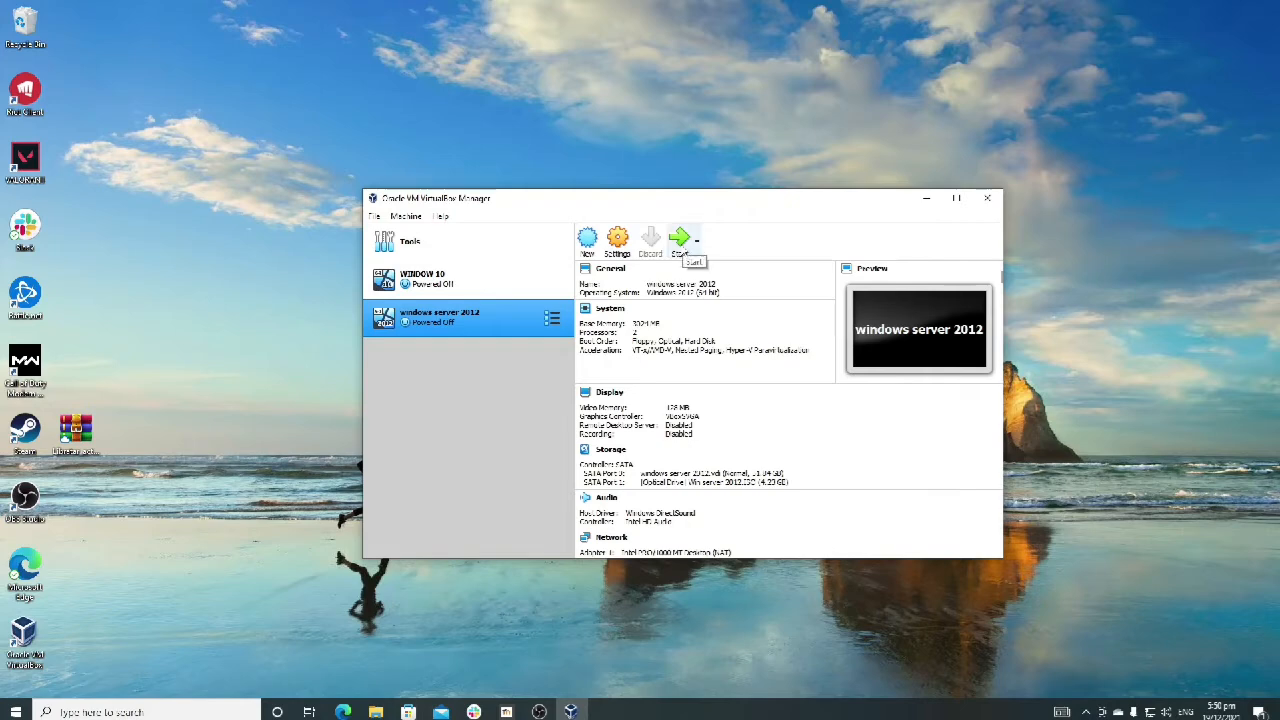
Step: Start the windows server 2012 virtual machine and reposition its window nearer the centre of the desktop
{"action": "left_click", "coordinate": [680, 245]}
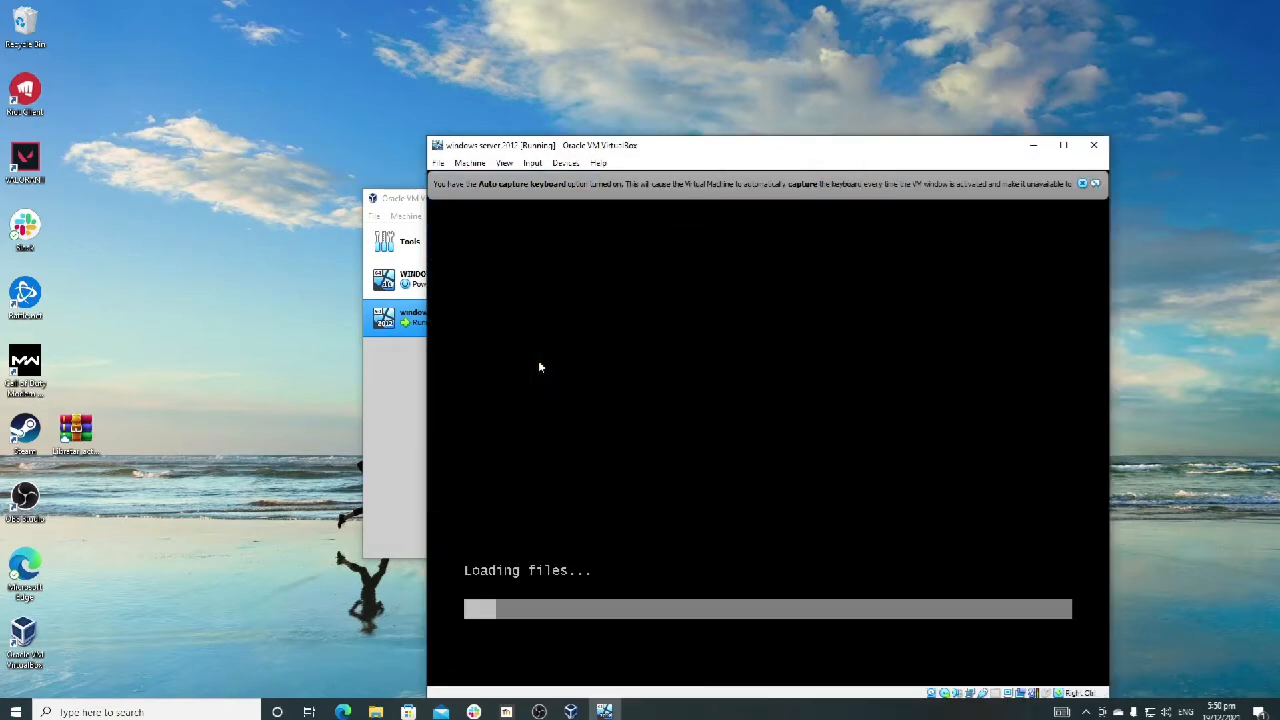
{"action": "left_click_drag", "start_coordinate": [792, 150], "coordinate": [722, 108]}
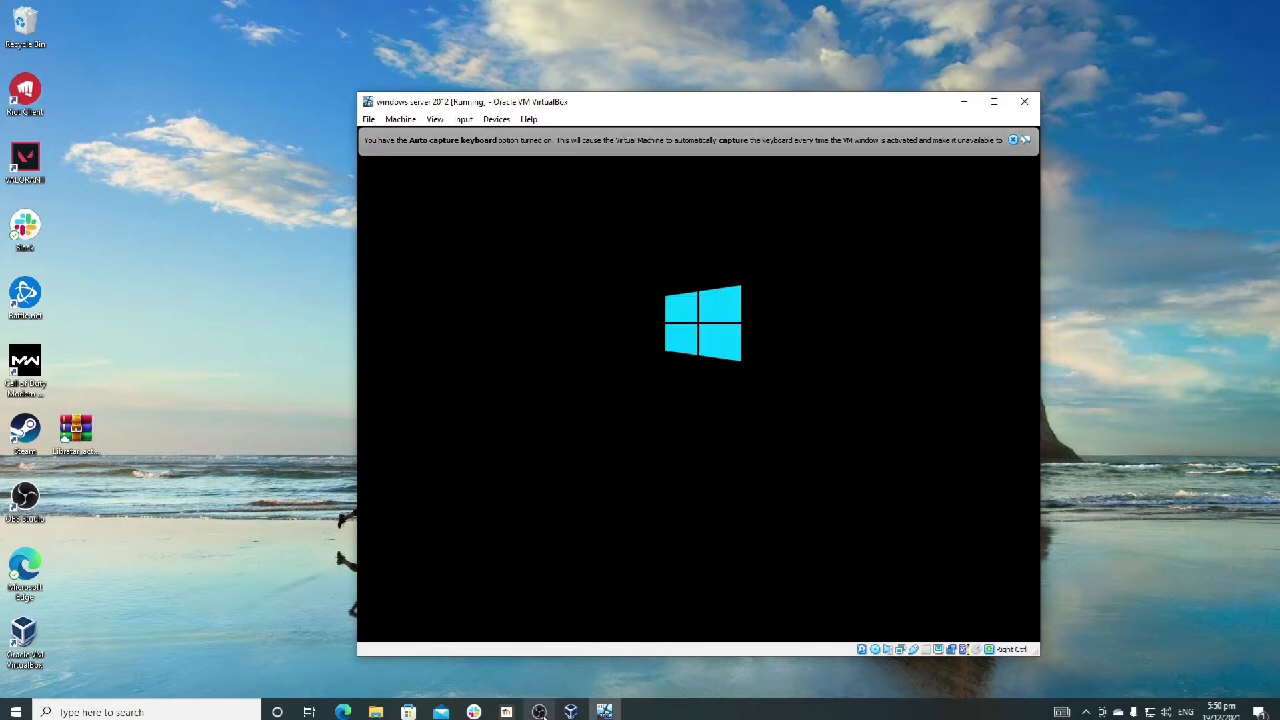
{"action": "mouse_move", "coordinate": [539, 711]}
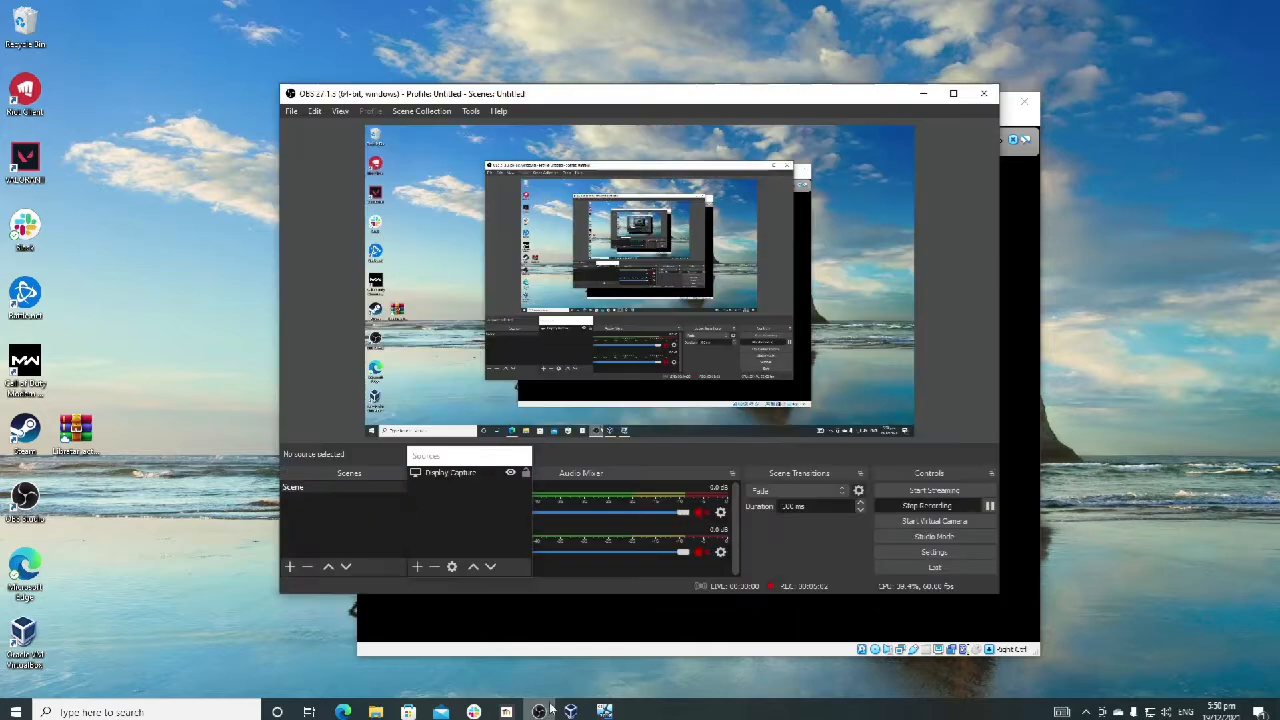
{"action": "left_click", "coordinate": [541, 712]}
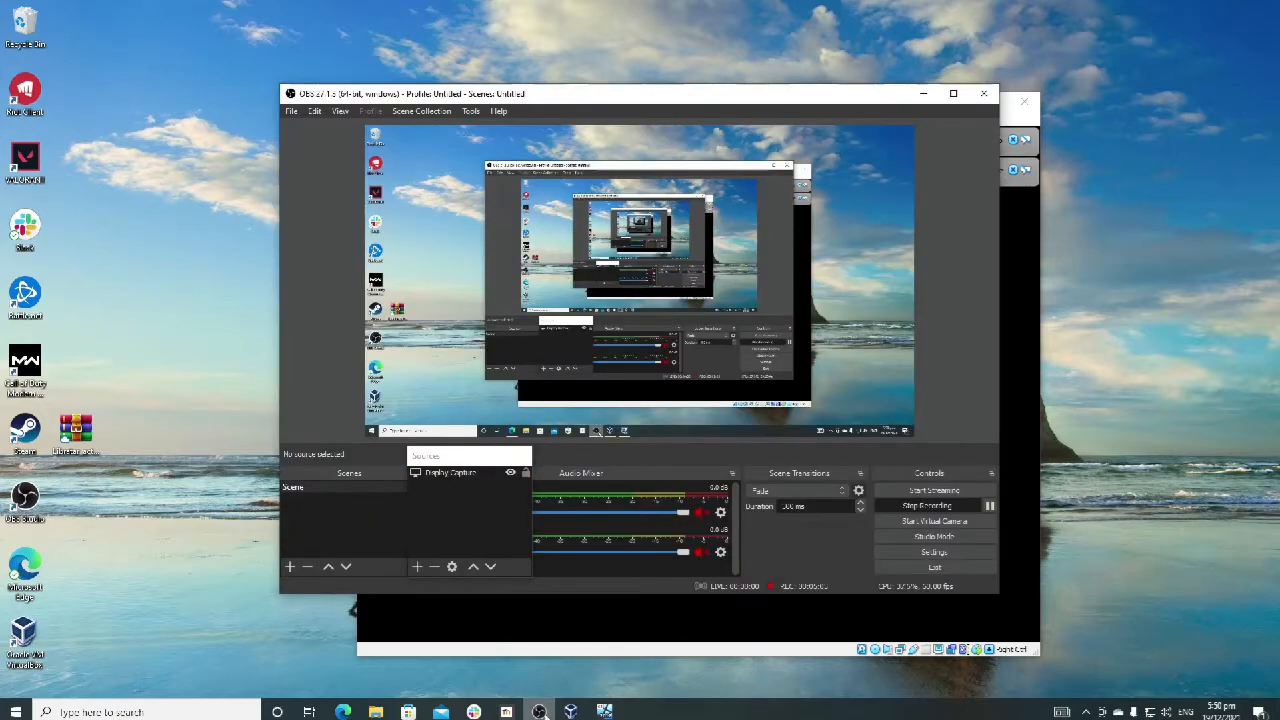
{"action": "left_click", "coordinate": [923, 93]}
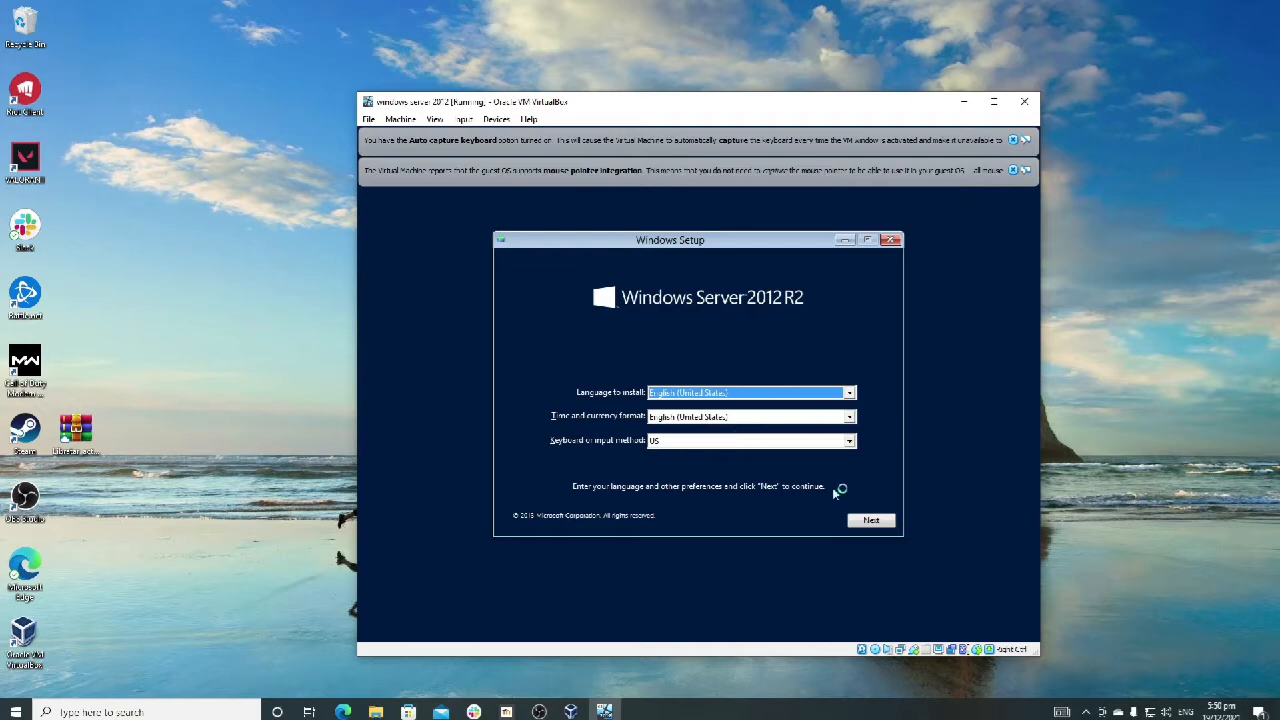
Step: Accept English (United States) and the US keyboard in Windows Setup and start the Windows Server 2012 R2 installation
{"action": "left_click", "coordinate": [860, 524]}
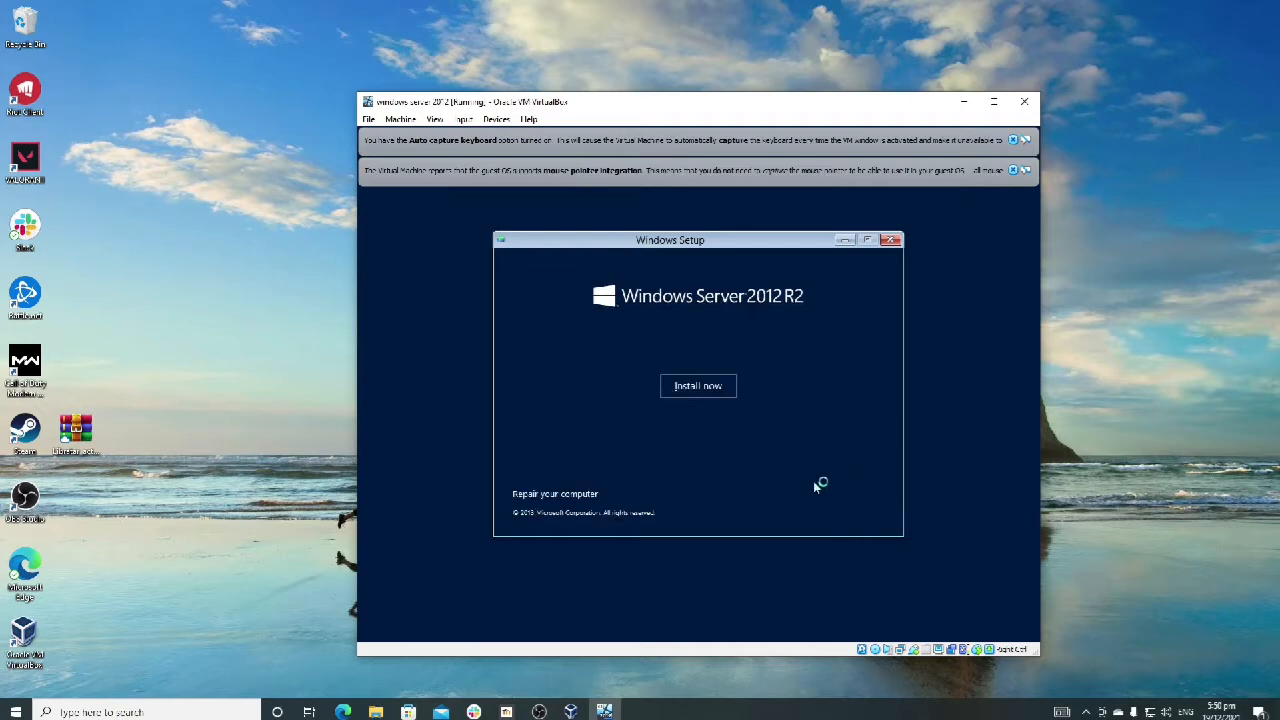
{"action": "left_click", "coordinate": [705, 387]}
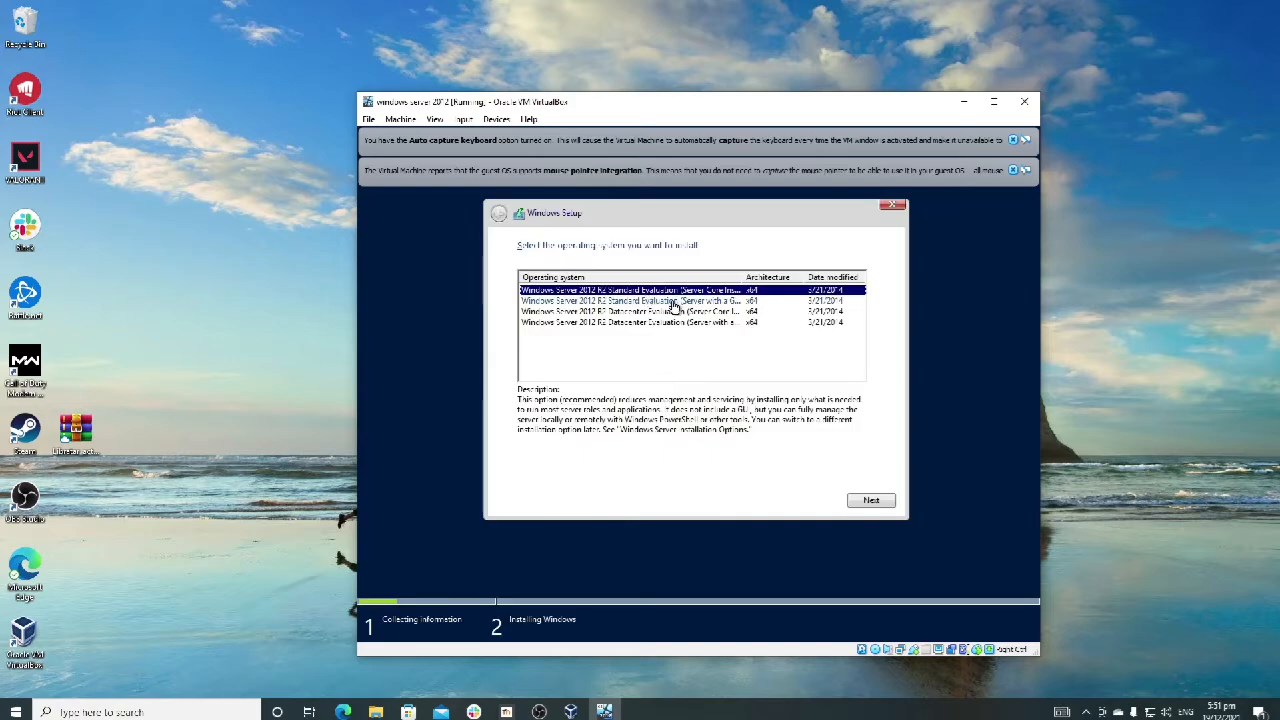
Step: Choose Windows Server 2012 R2 Standard Evaluation (Server with a GUI) as the operating system to install and continue
{"action": "left_click", "coordinate": [675, 302]}
{"action": "left_click", "coordinate": [676, 311]}
{"action": "left_click", "coordinate": [676, 301]}
{"action": "left_click", "coordinate": [675, 291]}
{"action": "left_click", "coordinate": [676, 311]}
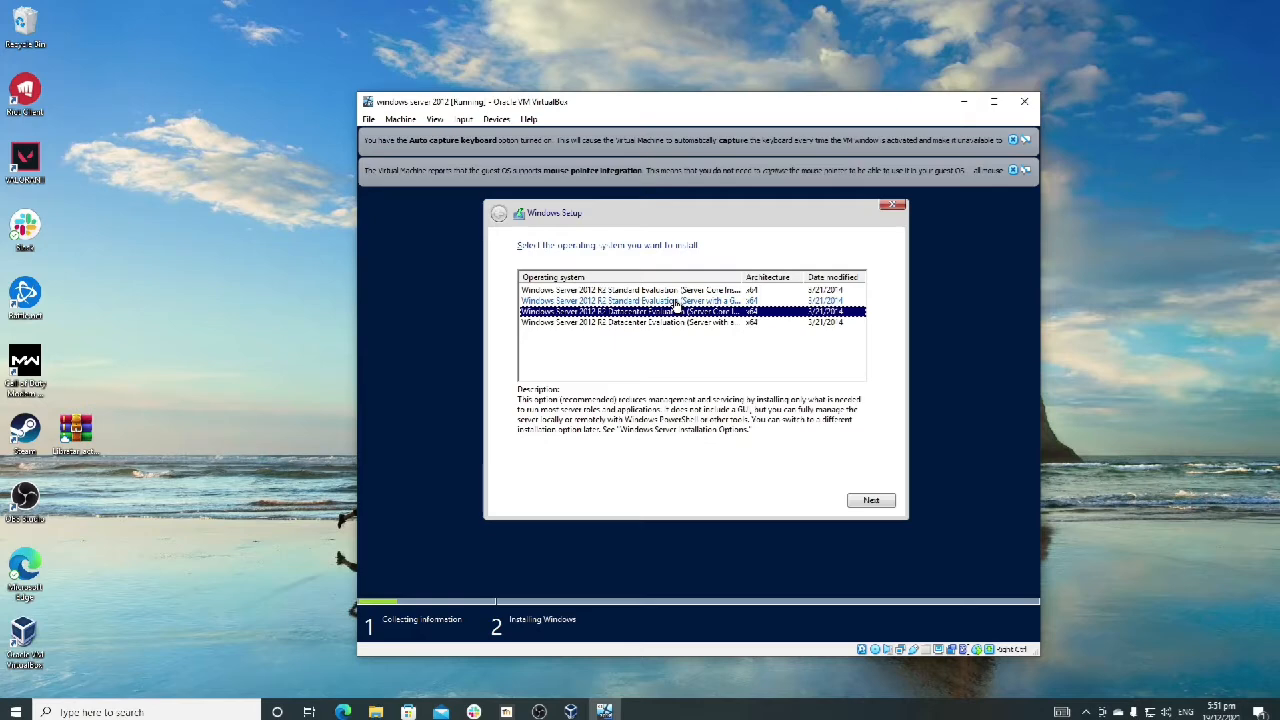
{"action": "left_click", "coordinate": [676, 302]}
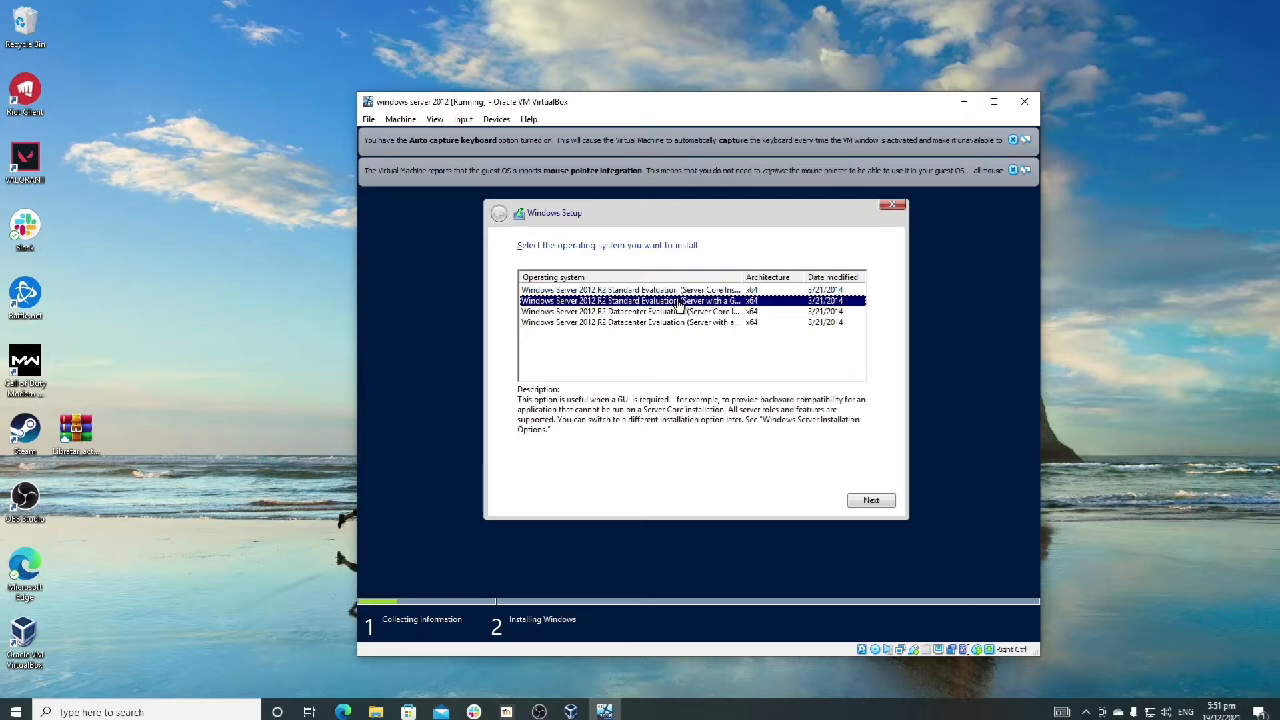
{"action": "left_click", "coordinate": [678, 313]}
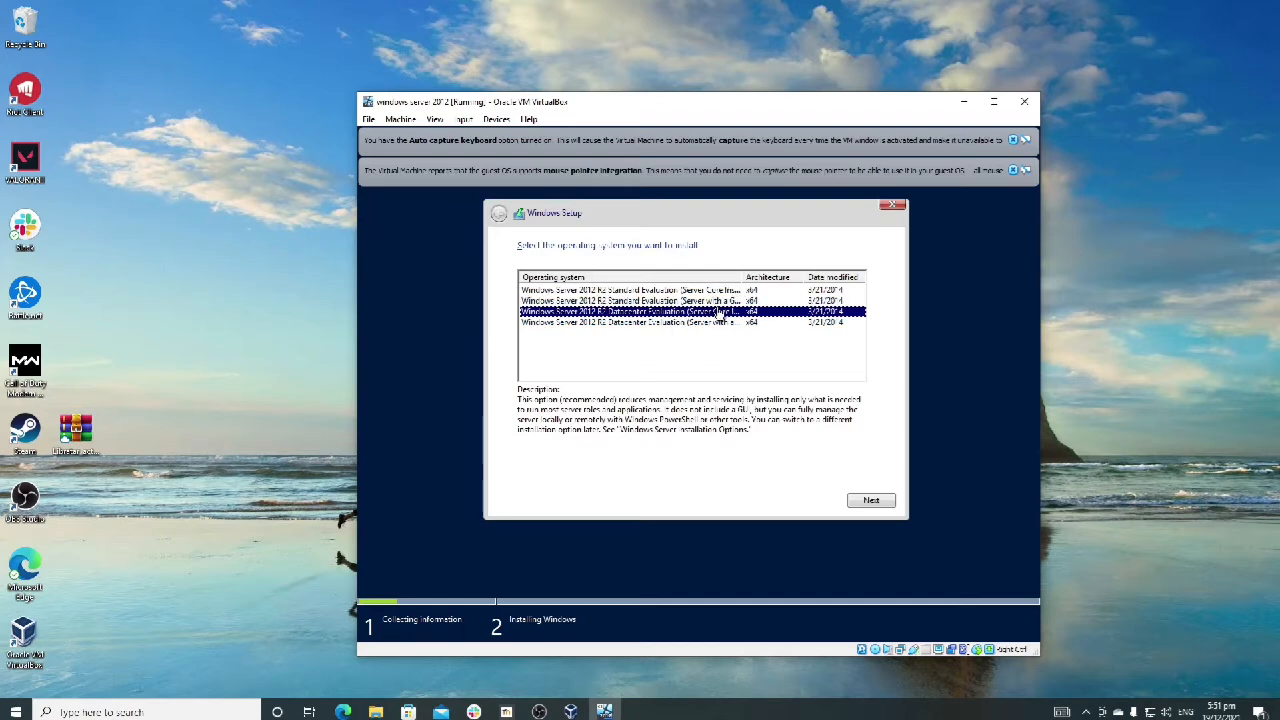
{"action": "left_click", "coordinate": [697, 302]}
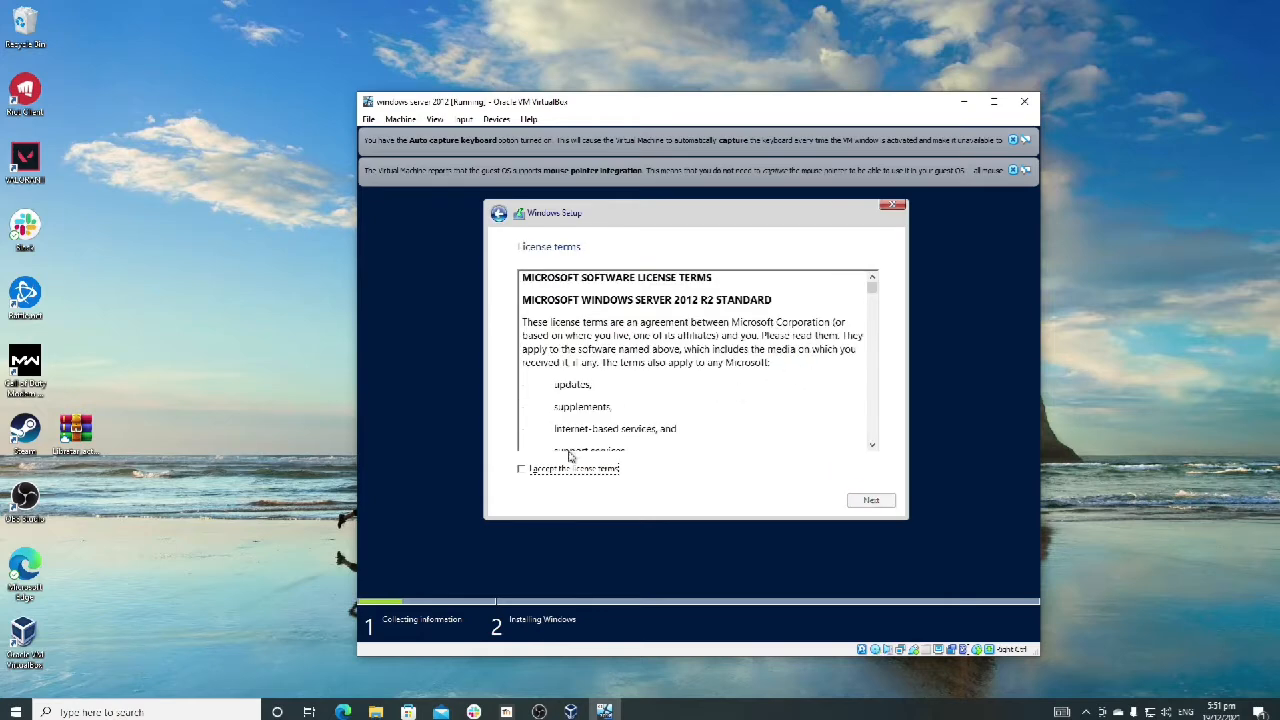
Step: Accept the Microsoft license terms and choose the Custom: Install Windows only (advanced) installation type
{"action": "left_click", "coordinate": [528, 472]}
{"action": "left_click_drag", "start_coordinate": [872, 288], "coordinate": [872, 445]}
{"action": "left_click", "coordinate": [870, 499]}
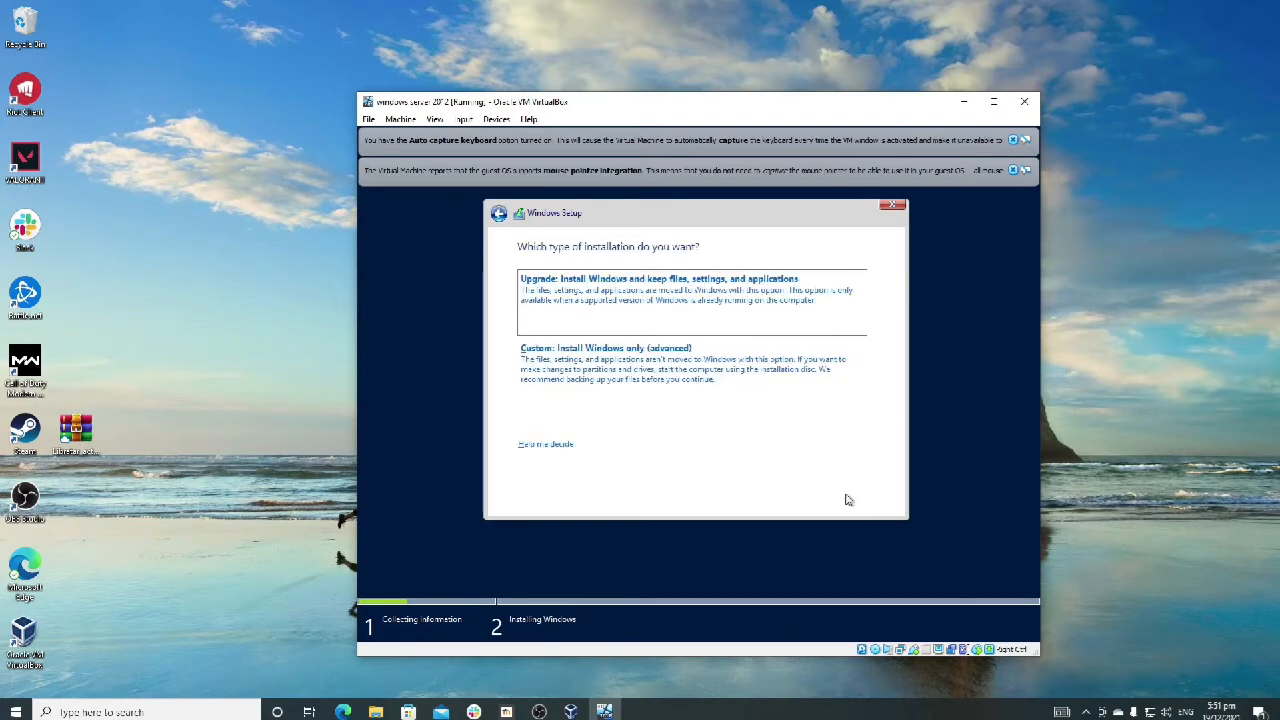
{"action": "left_click", "coordinate": [637, 378]}
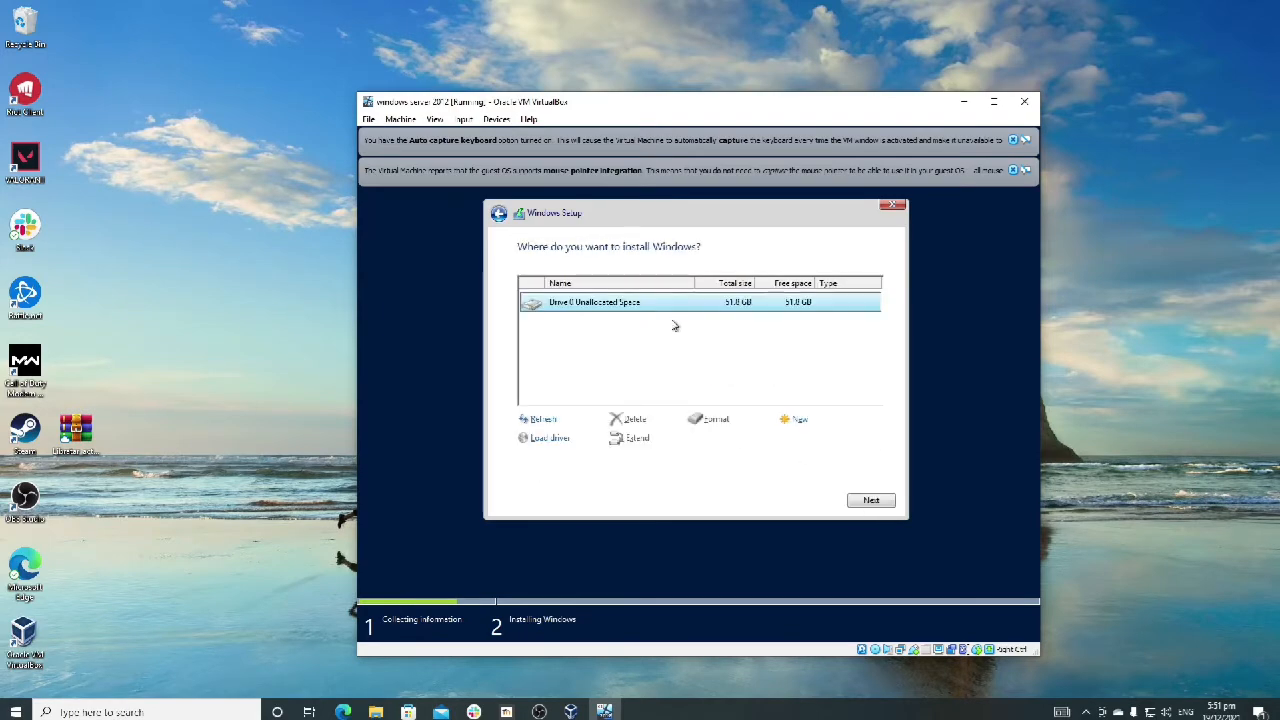
{"action": "left_click", "coordinate": [806, 420]}
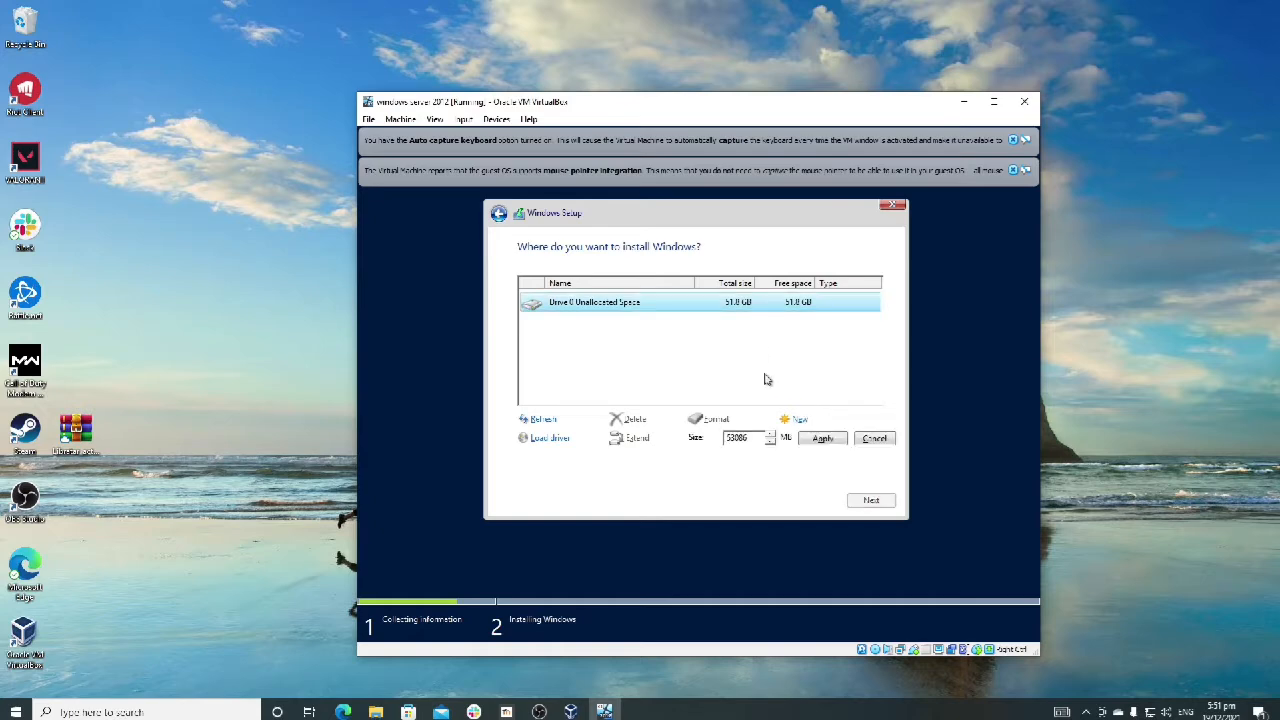
{"action": "left_click", "coordinate": [826, 439]}
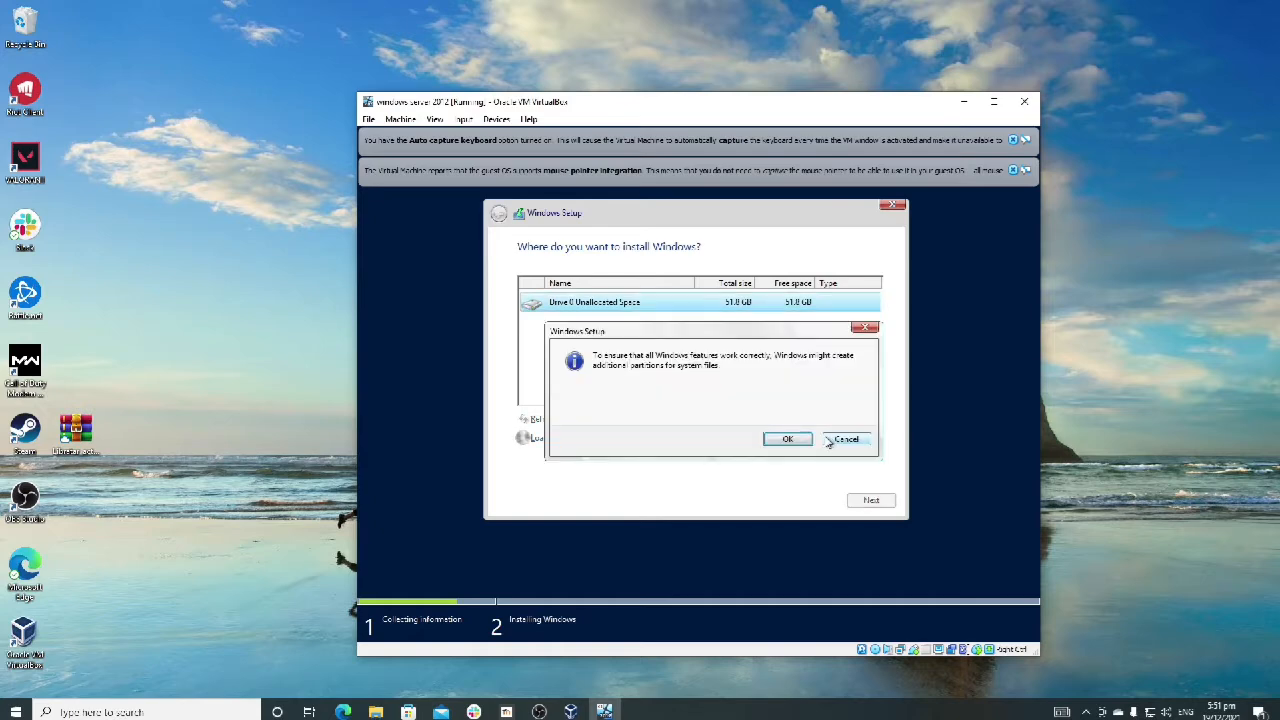
{"action": "left_click", "coordinate": [795, 440]}
{"action": "left_click", "coordinate": [858, 332]}
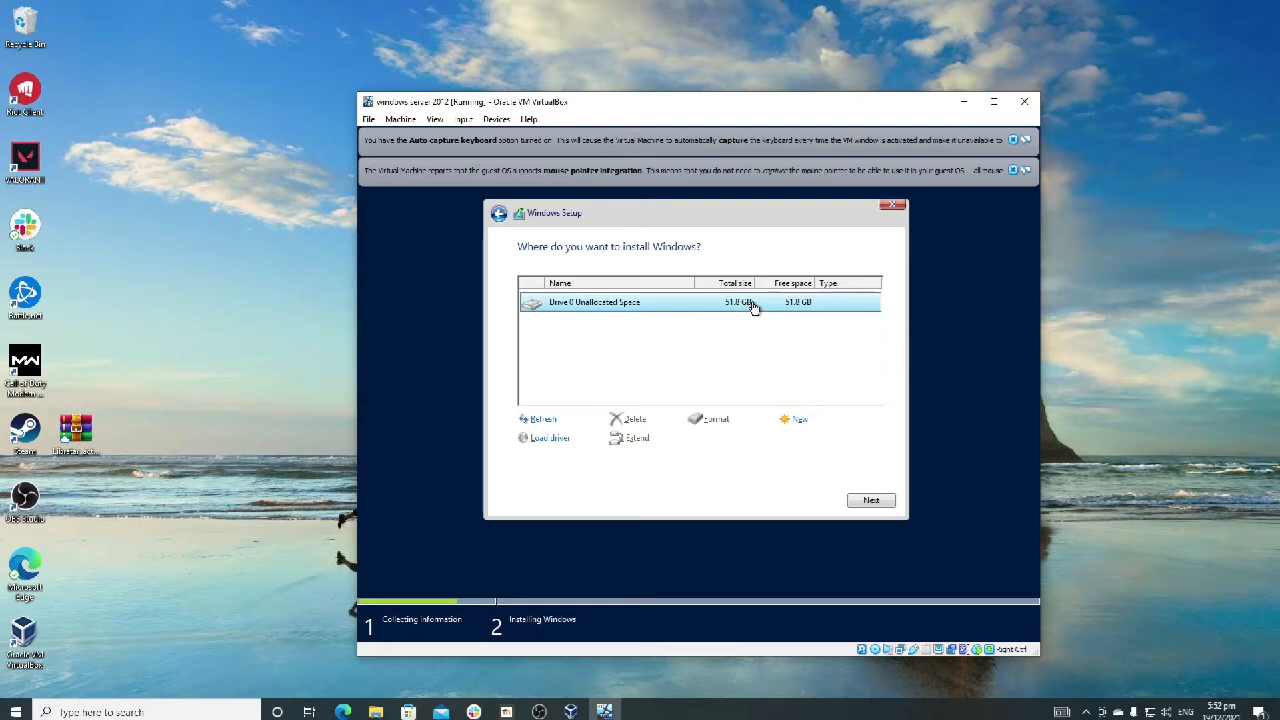
Step: Create a partition from all of Drive 0's unallocated space and start installing Windows on Drive 0 Partition 2
{"action": "left_click", "coordinate": [800, 424]}
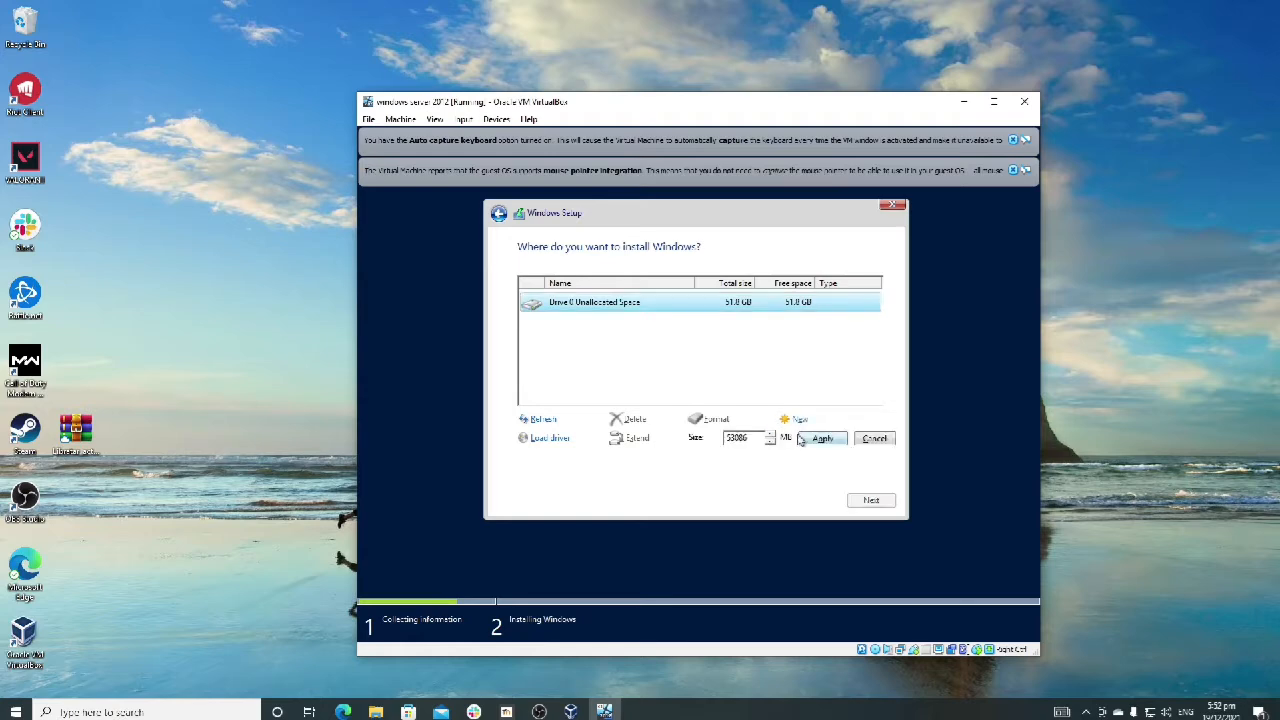
{"action": "left_click", "coordinate": [818, 440]}
{"action": "left_click", "coordinate": [787, 438]}
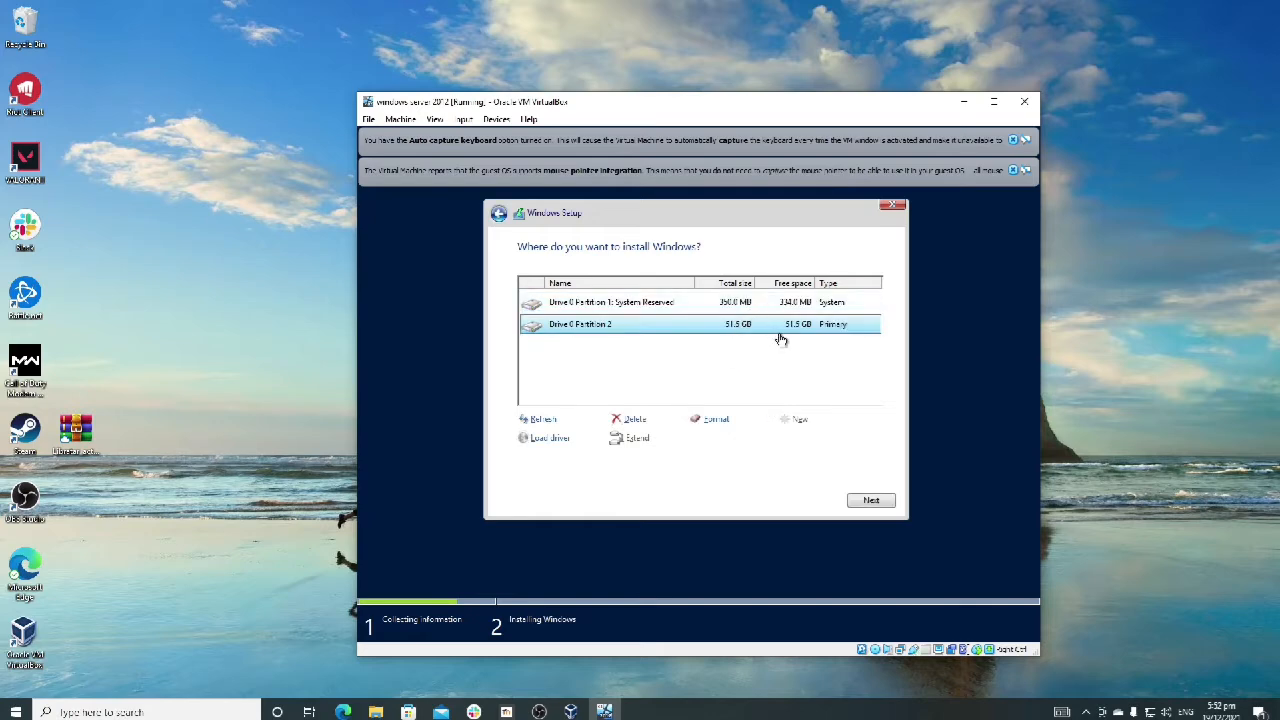
{"action": "left_click", "coordinate": [873, 502]}
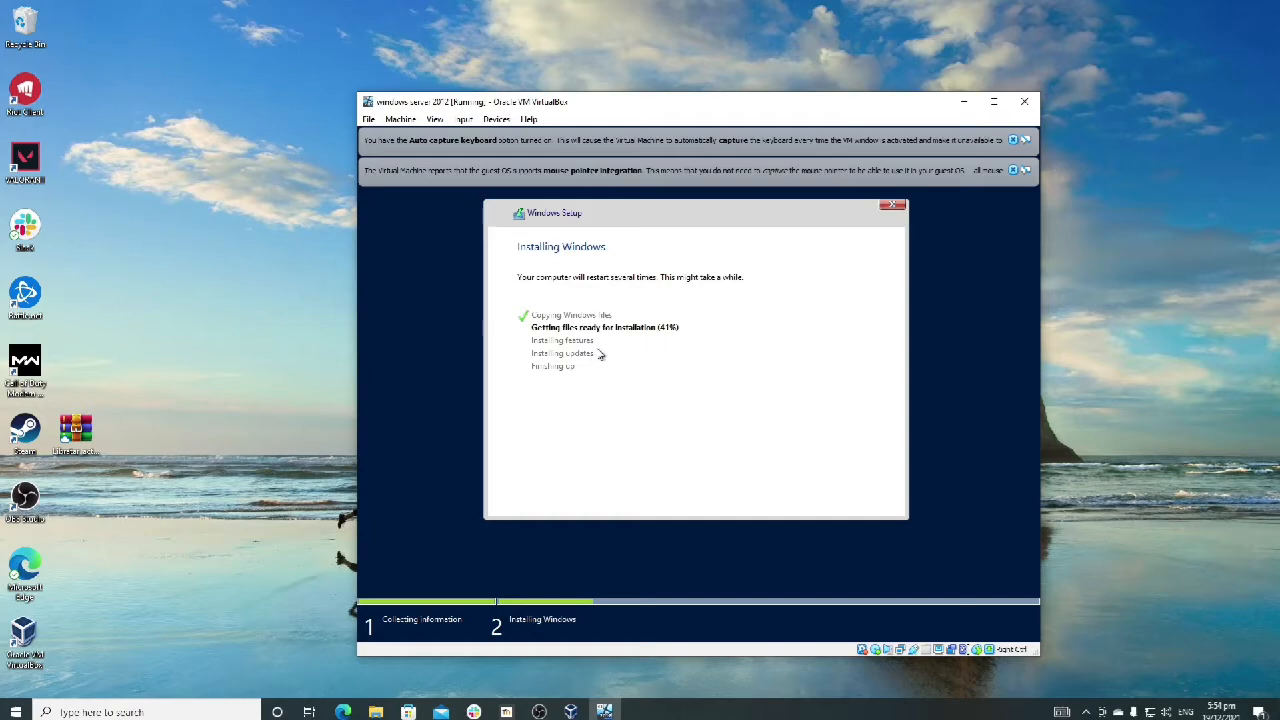
{"action": "left_click", "coordinate": [540, 711]}
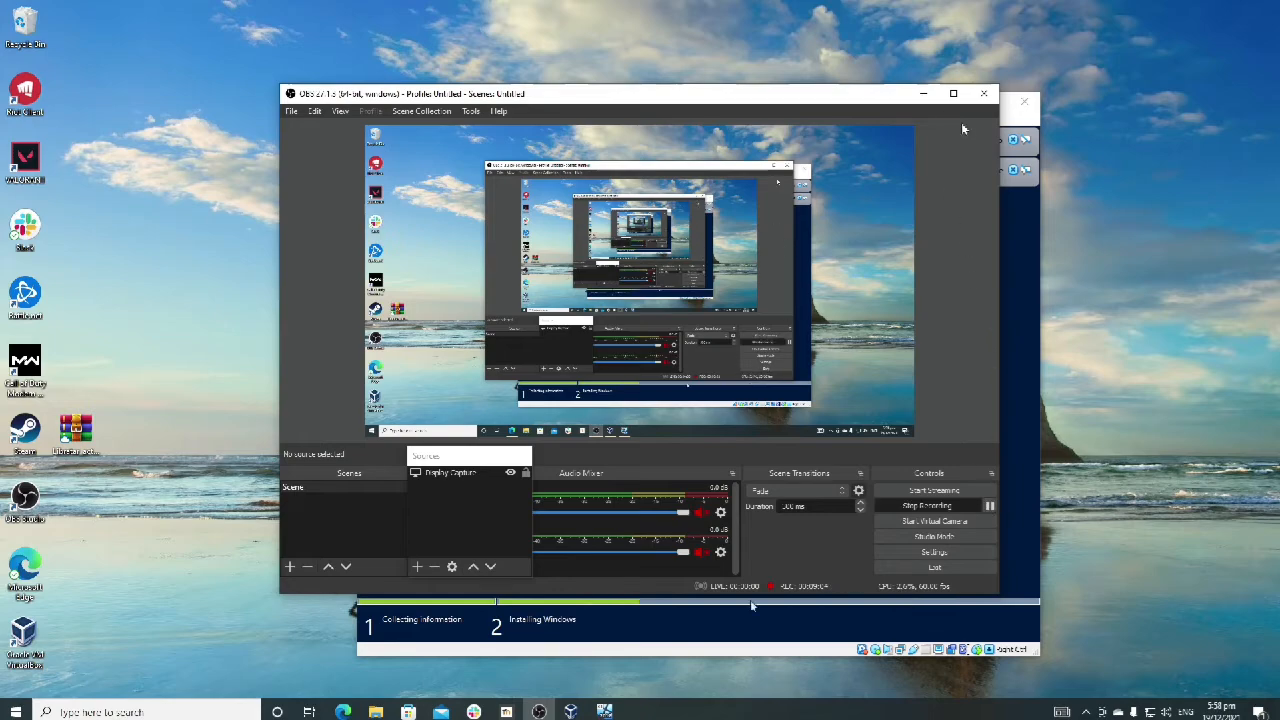
{"action": "left_click", "coordinate": [923, 93]}
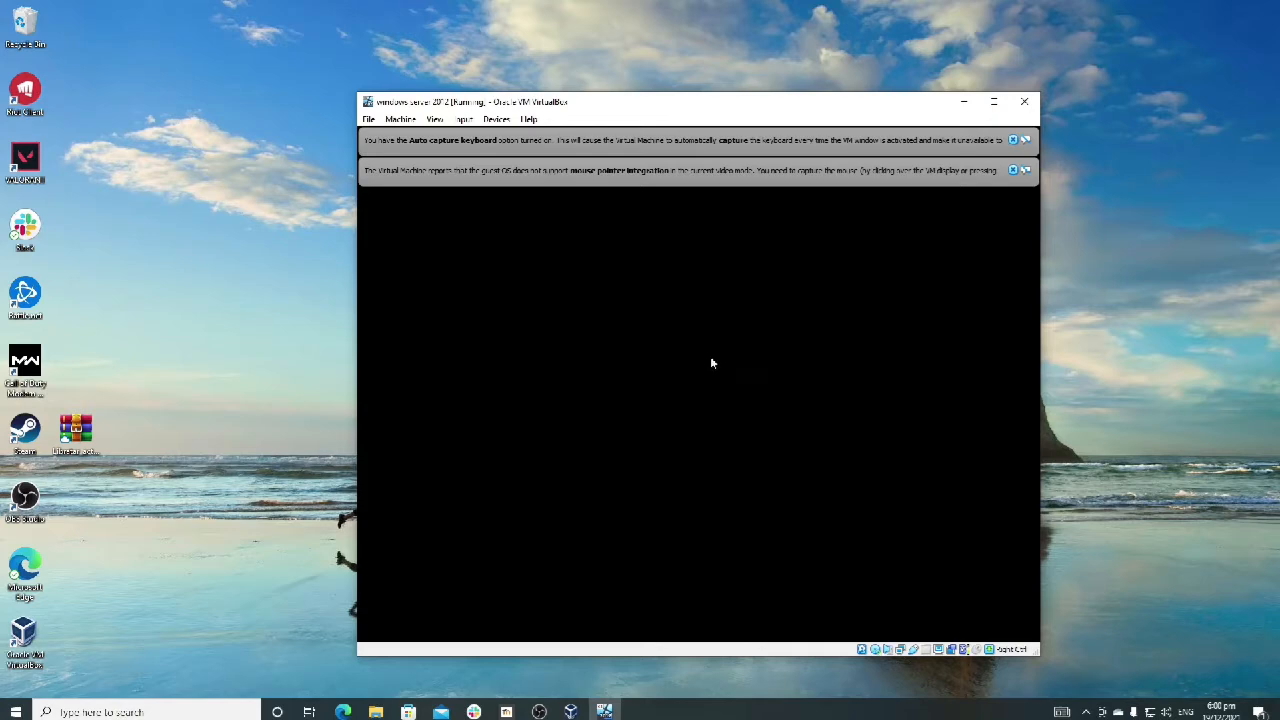
Step: Dismiss the mouse pointer integration and auto capture keyboard notifications in the virtual machine window
{"action": "left_click", "coordinate": [1014, 170]}
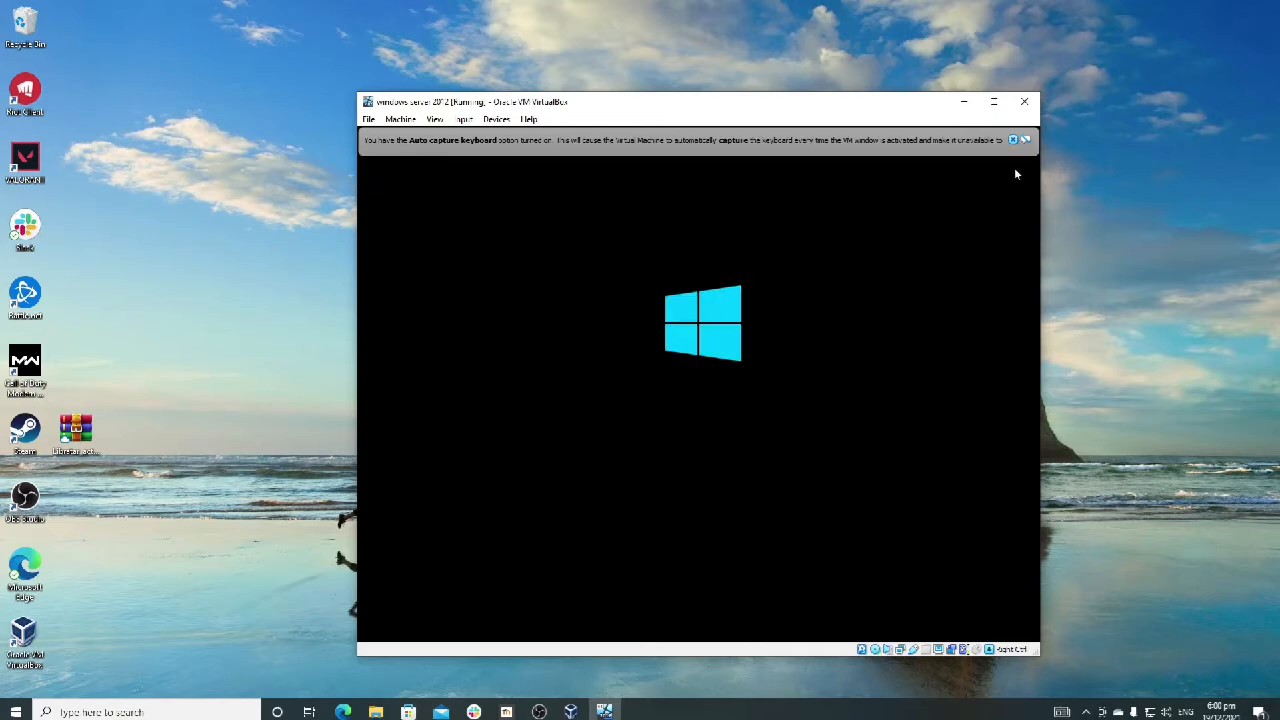
{"action": "left_click", "coordinate": [1013, 140]}
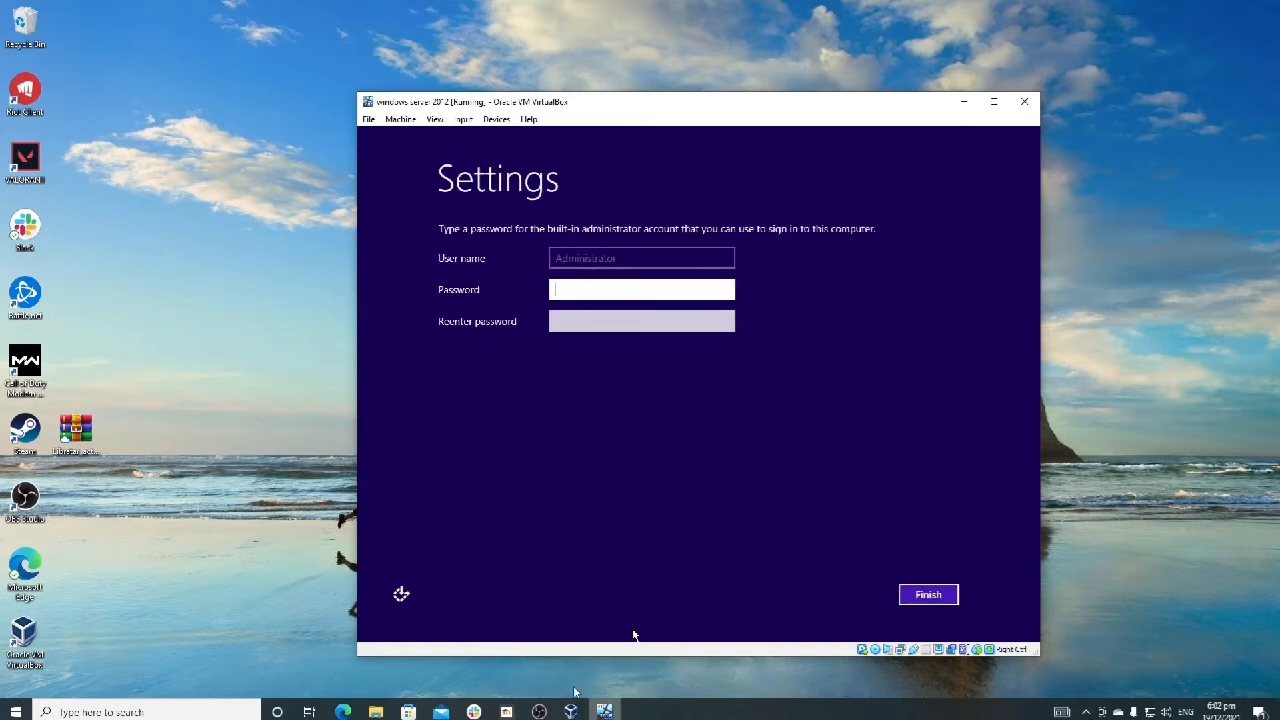
{"action": "left_click", "coordinate": [539, 711]}
{"action": "left_click", "coordinate": [923, 93]}
Step: Try to set a password for the built-in Administrator account, entering it in both the Password and Reenter password fields
{"action": "type", "text": "•"}
{"action": "key", "text": "BackSpace"}
{"action": "type", "text": "••••••••"}
{"action": "key", "text": "BackSpace"}
{"action": "key", "text": "BackSpace"}
{"action": "key", "text": "BackSpace"}
{"action": "key", "text": "BackSpace"}
{"action": "key", "text": "BackSpace"}
{"action": "key", "text": "BackSpace"}
{"action": "key", "text": "BackSpace"}
{"action": "key", "text": "BackSpace"}
{"action": "type", "text": "••••••••••"}
{"action": "key", "text": "BackSpace"}
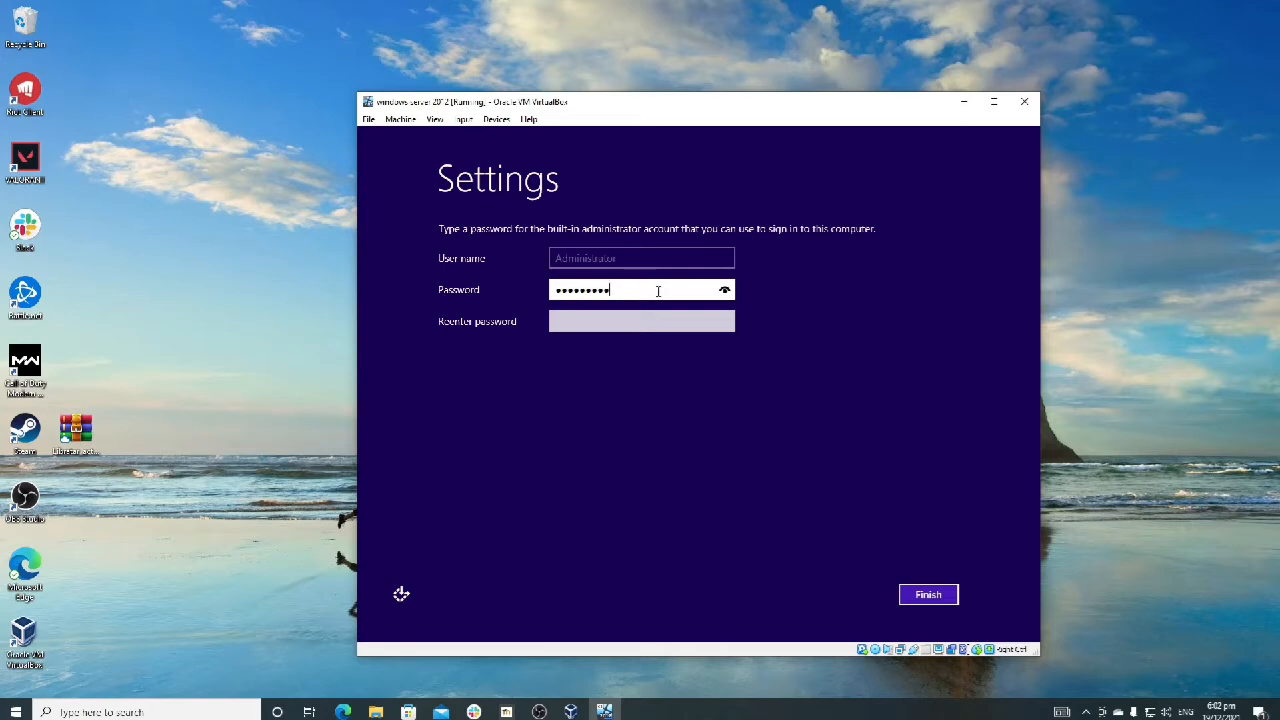
{"action": "key", "text": "BackSpace"}
{"action": "key", "text": "BackSpace"}
{"action": "key", "text": "BackSpace"}
{"action": "key", "text": "BackSpace"}
{"action": "key", "text": "BackSpace"}
{"action": "key", "text": "BackSpace"}
{"action": "key", "text": "BackSpace"}
{"action": "key", "text": "BackSpace"}
{"action": "key", "text": "BackSpace"}
{"action": "type", "text": "••••••••••••••"}
{"action": "key", "text": "Tab"}
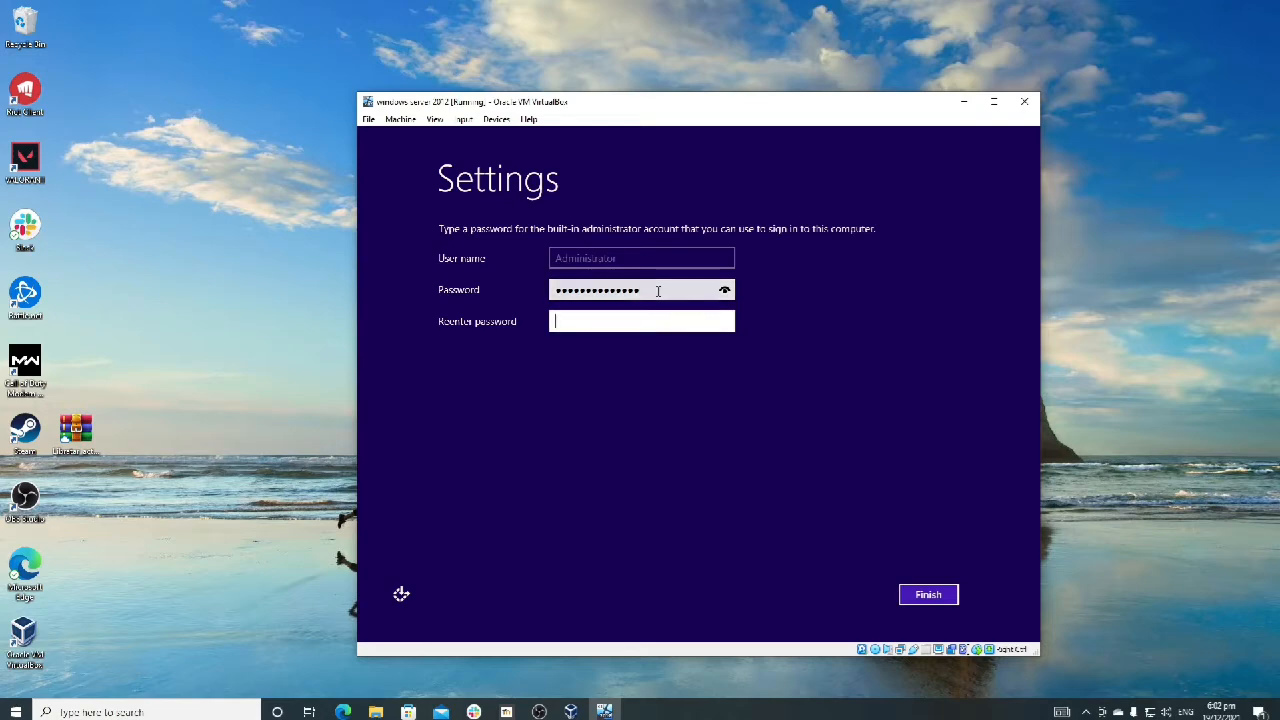
{"action": "type", "text": "••••••••••••••"}
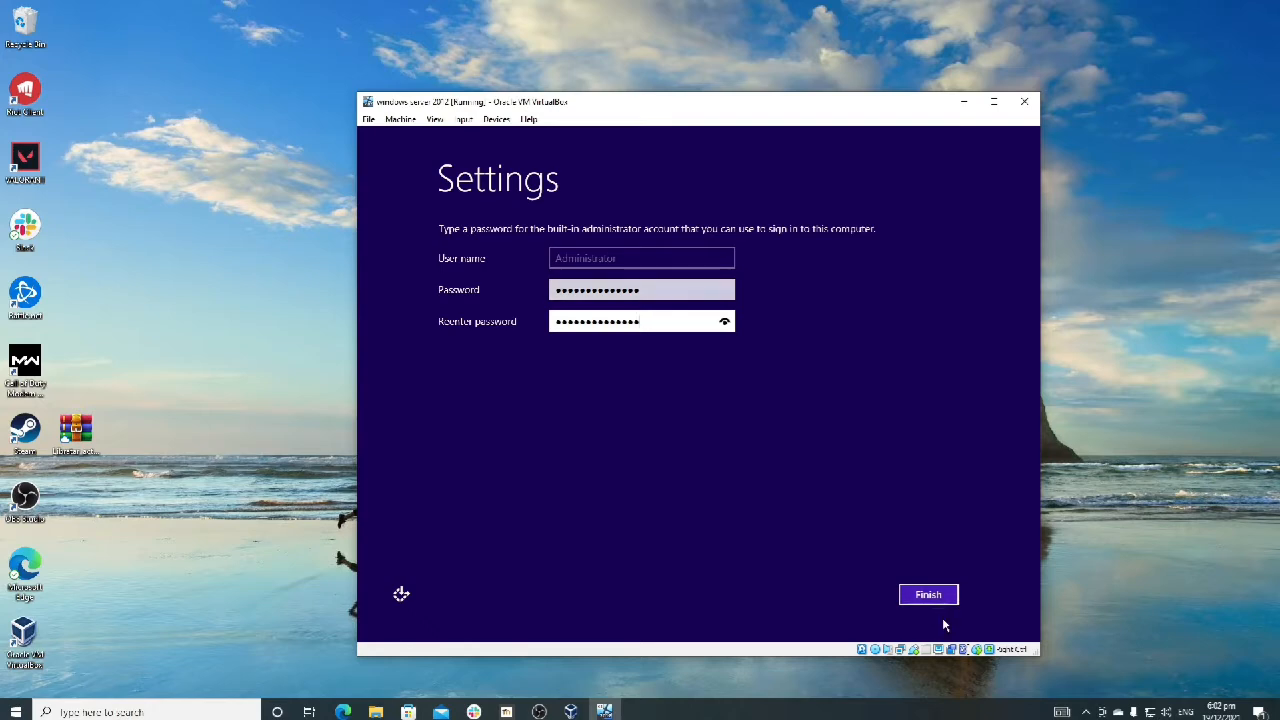
{"action": "left_click", "coordinate": [930, 596]}
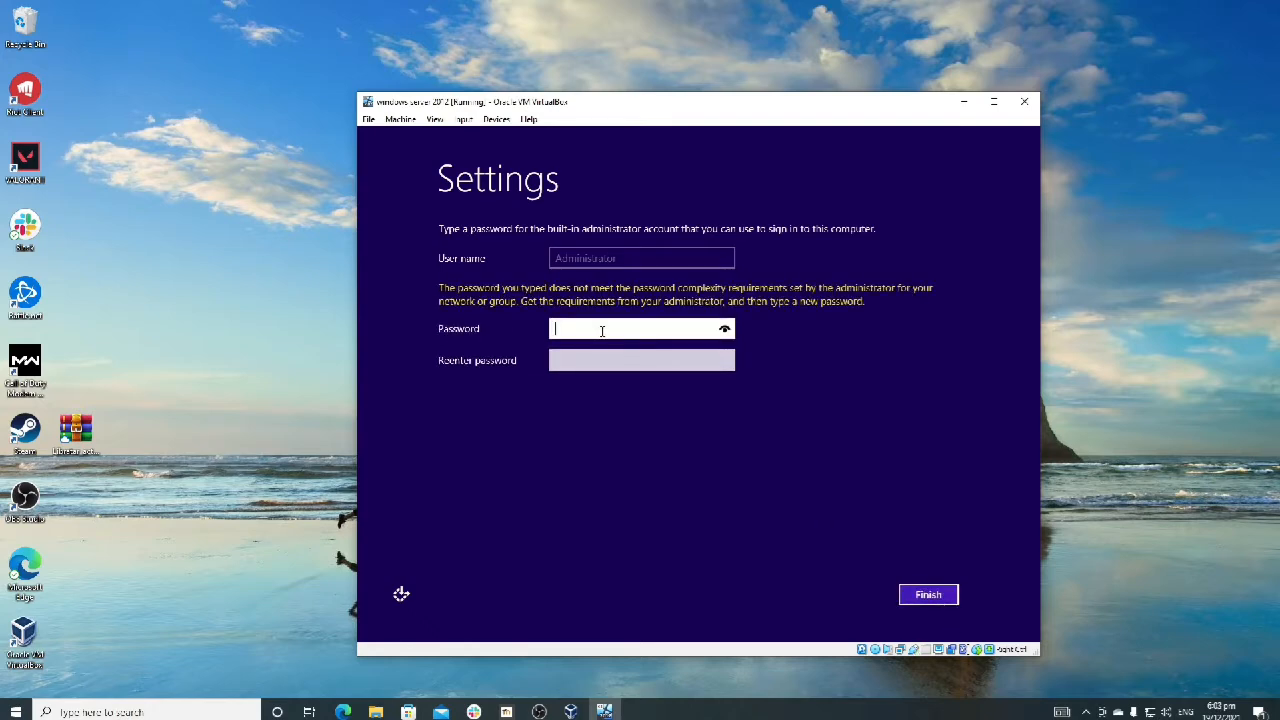
Step: Try a different Administrator password, entering and re-entering it before submitting the settings
{"action": "type", "text": "*****"}
{"action": "key", "text": "BackSpace"}
{"action": "key", "text": "BackSpace"}
{"action": "key", "text": "BackSpace"}
{"action": "key", "text": "BackSpace"}
{"action": "key", "text": "BackSpace"}
{"action": "type", "text": "***************"}
{"action": "key", "text": "Tab"}
{"action": "type", "text": "*********"}
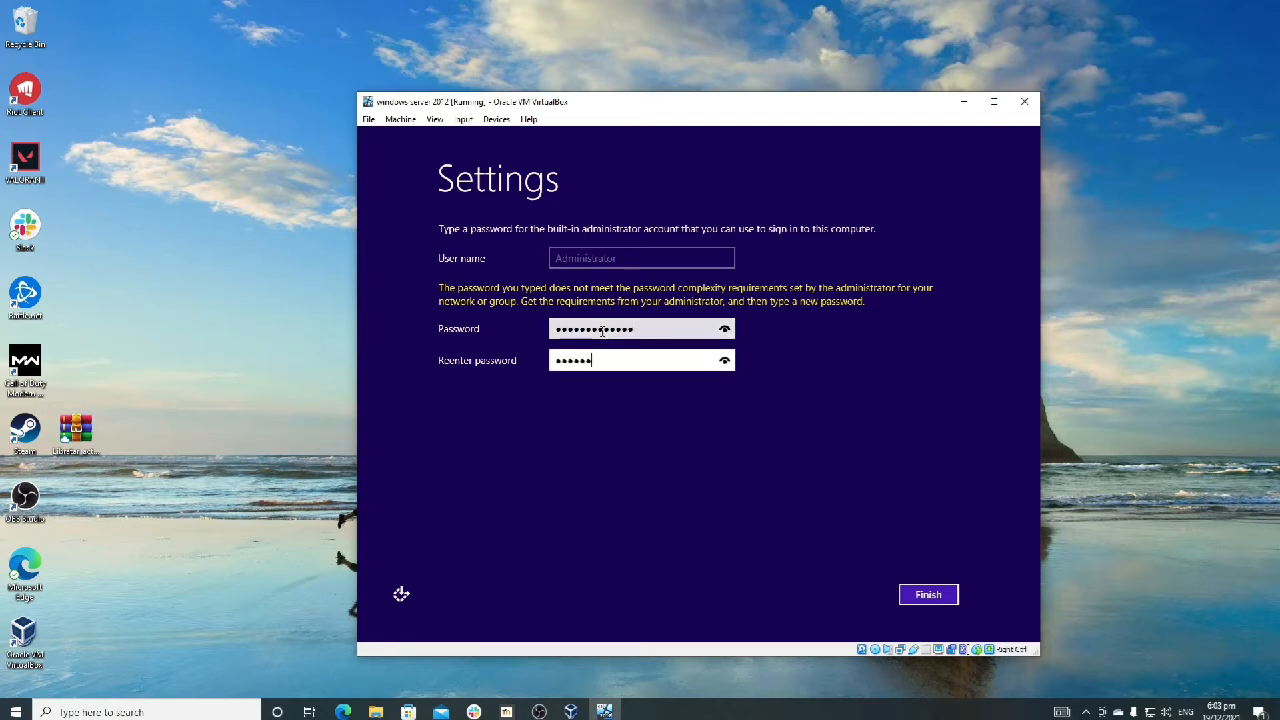
{"action": "type", "text": "****"}
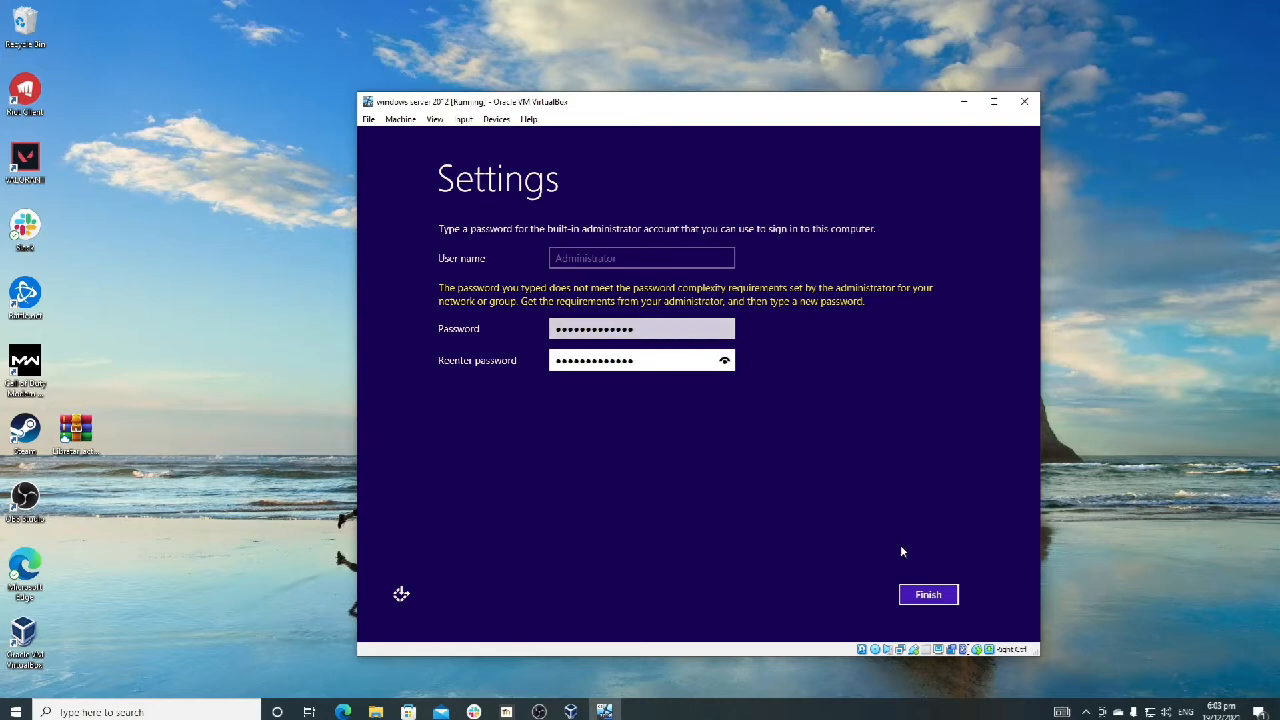
{"action": "left_click", "coordinate": [913, 592]}
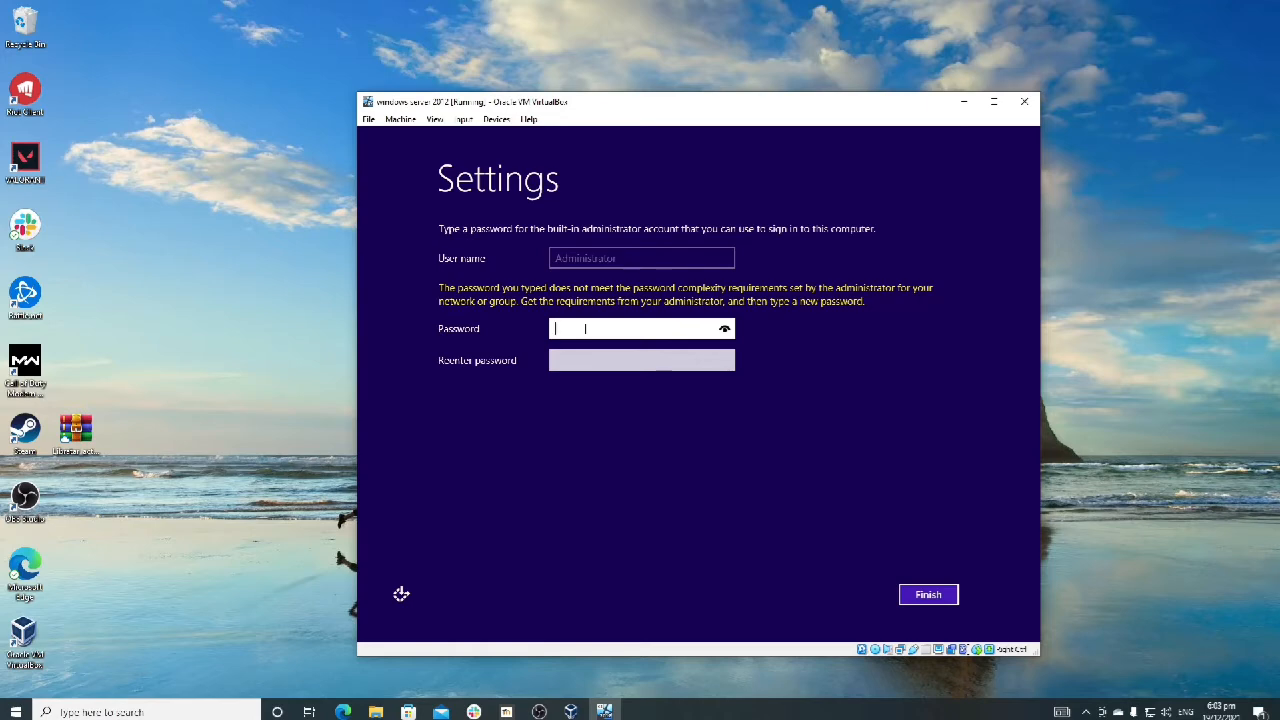
Step: Enter and re-enter a new password that meets the complexity requirements for the Administrator account and finish the setup
{"action": "type", "text": "•••••••••••"}
{"action": "key", "text": "Tab"}
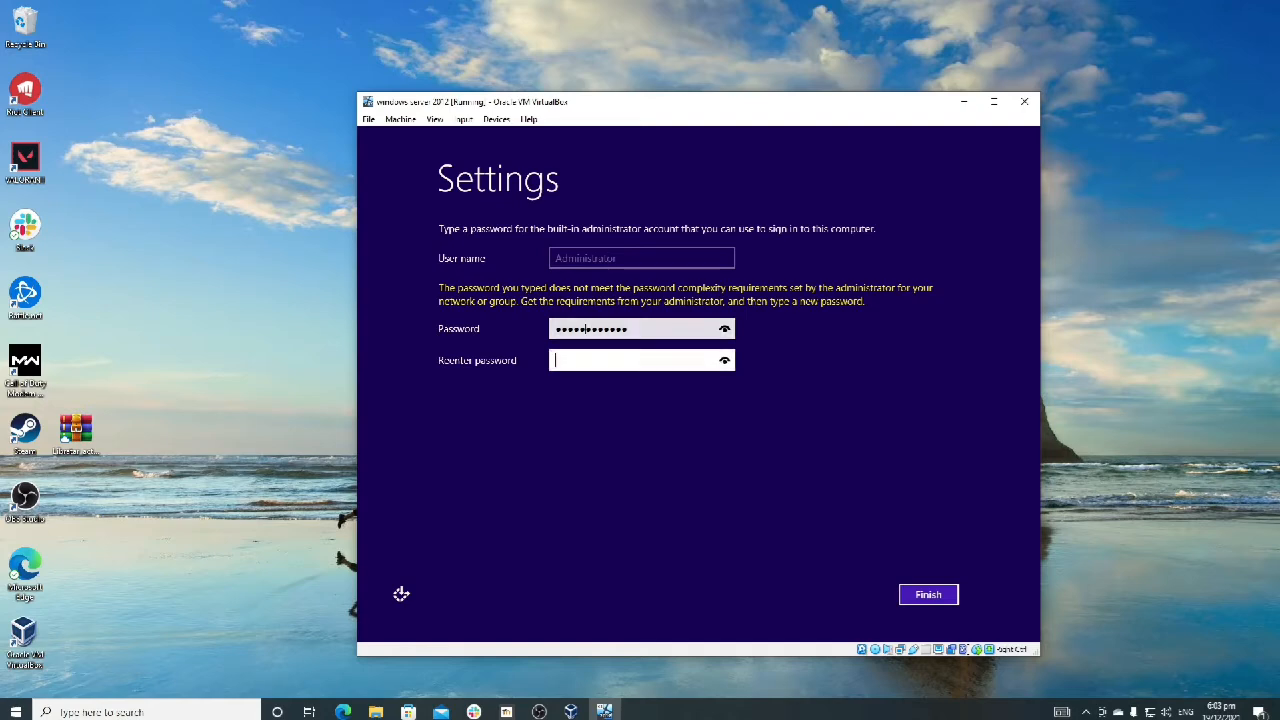
{"action": "type", "text": "••••••••••••"}
{"action": "left_click", "coordinate": [926, 594]}
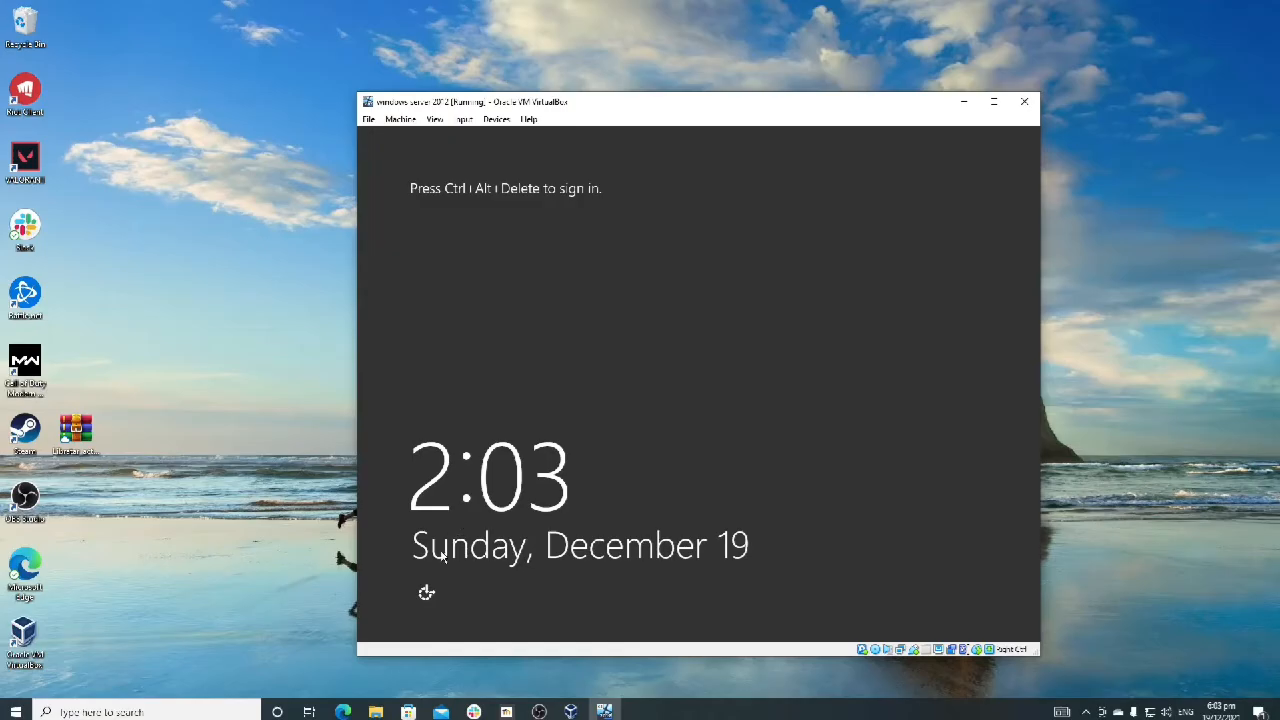
{"action": "left_click", "coordinate": [424, 594]}
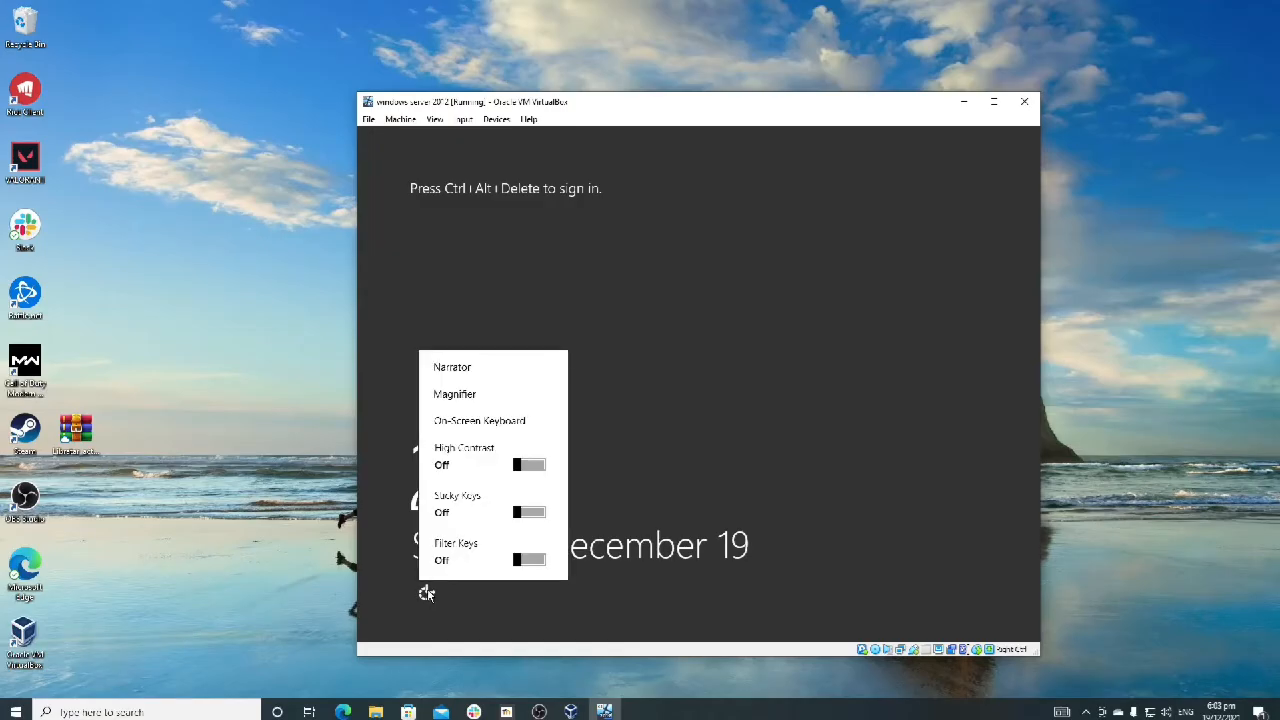
{"action": "left_click", "coordinate": [620, 466]}
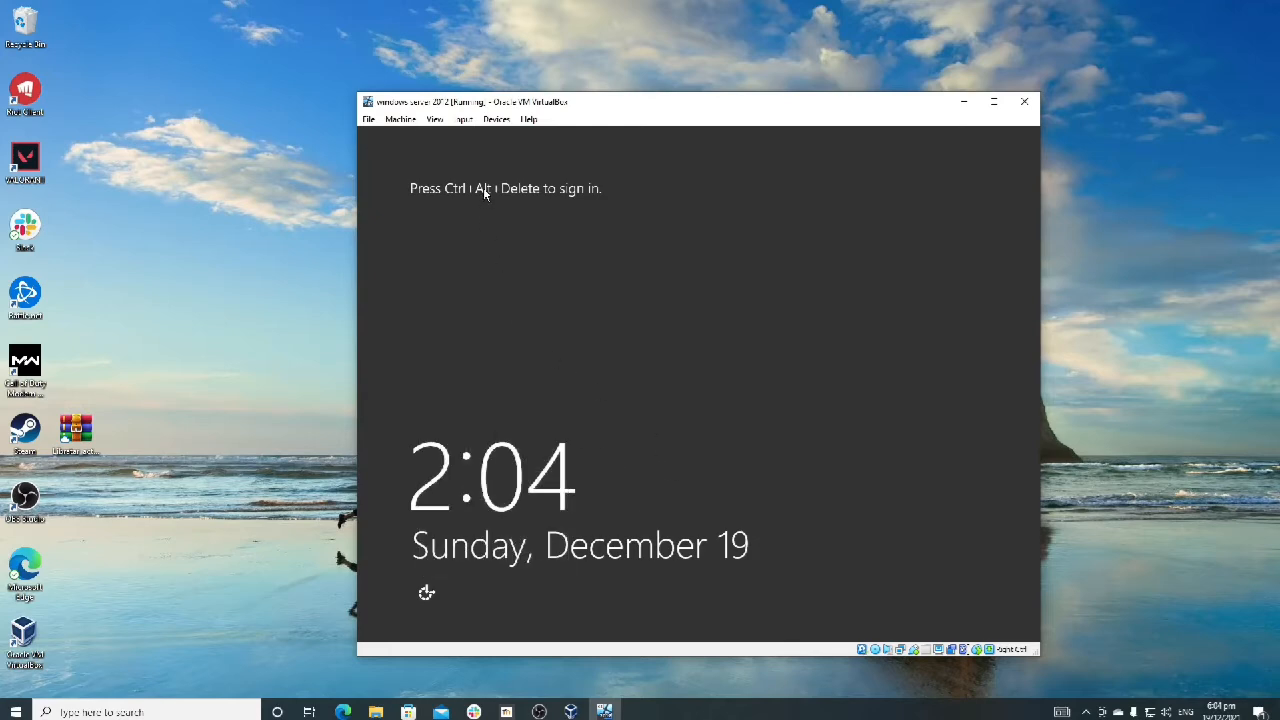
{"action": "left_click", "coordinate": [368, 119]}
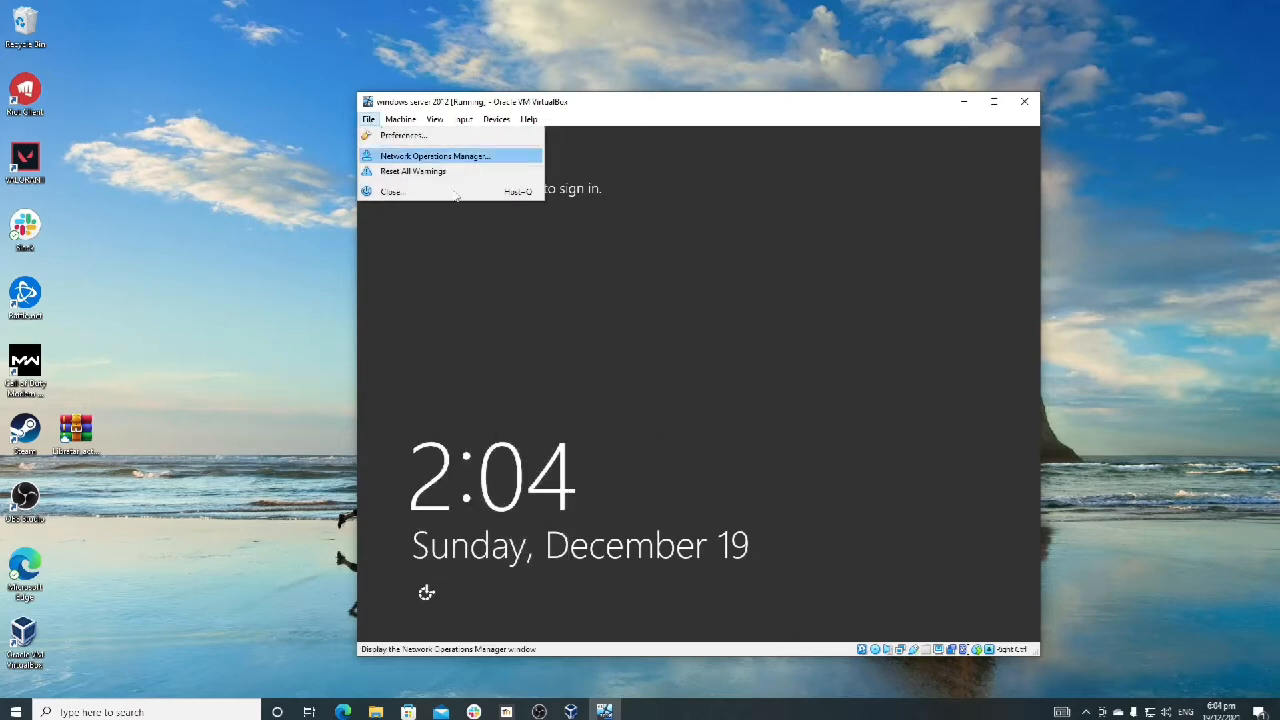
{"action": "left_click", "coordinate": [372, 121]}
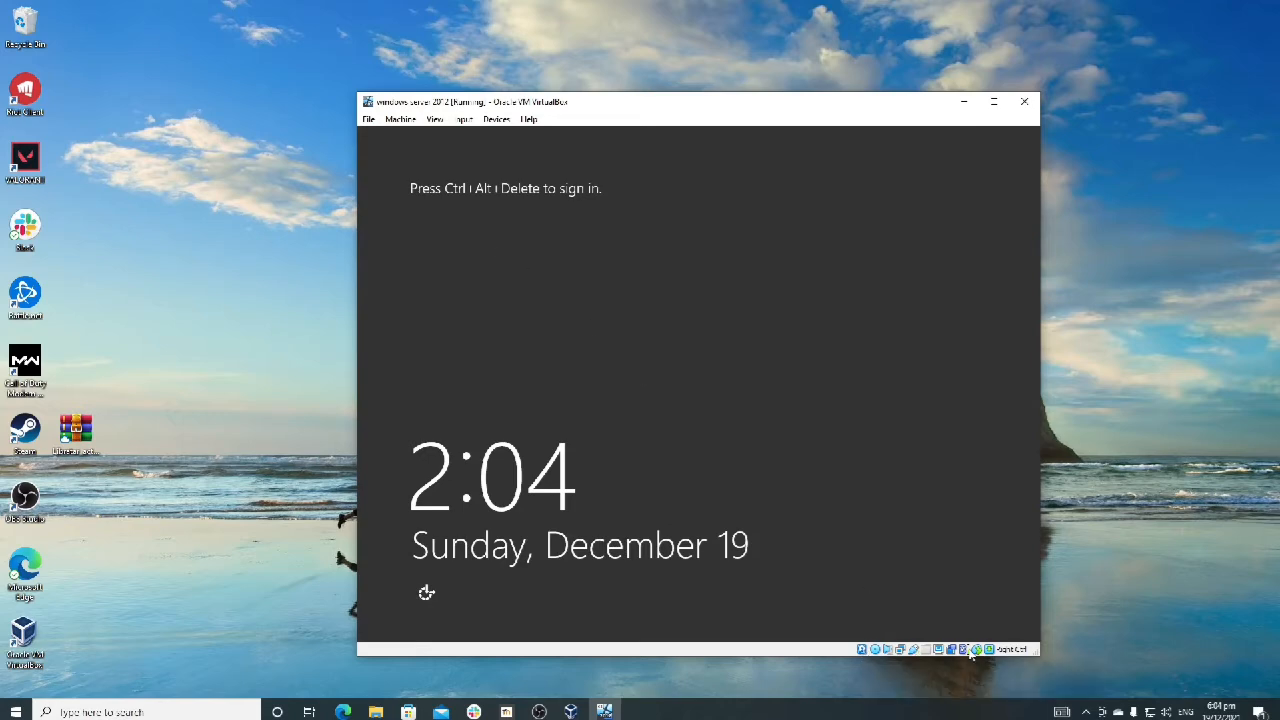
{"action": "left_click", "coordinate": [539, 711]}
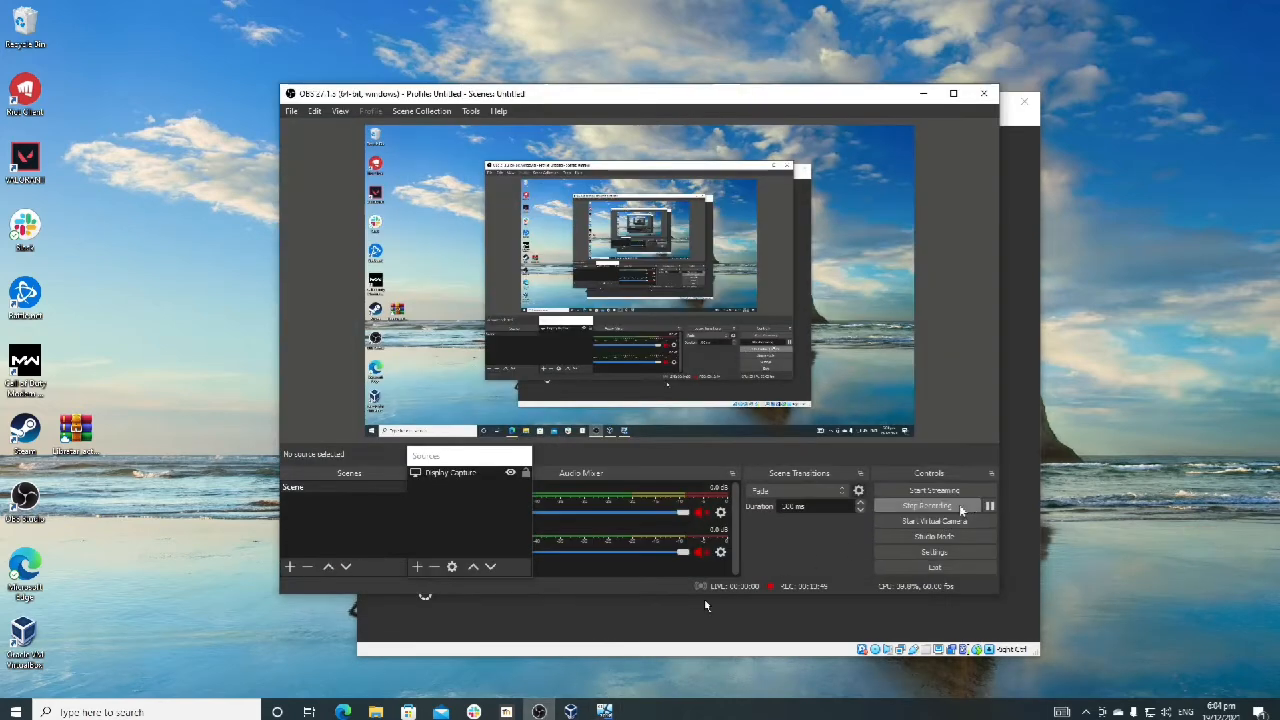
{"action": "left_click", "coordinate": [923, 93]}
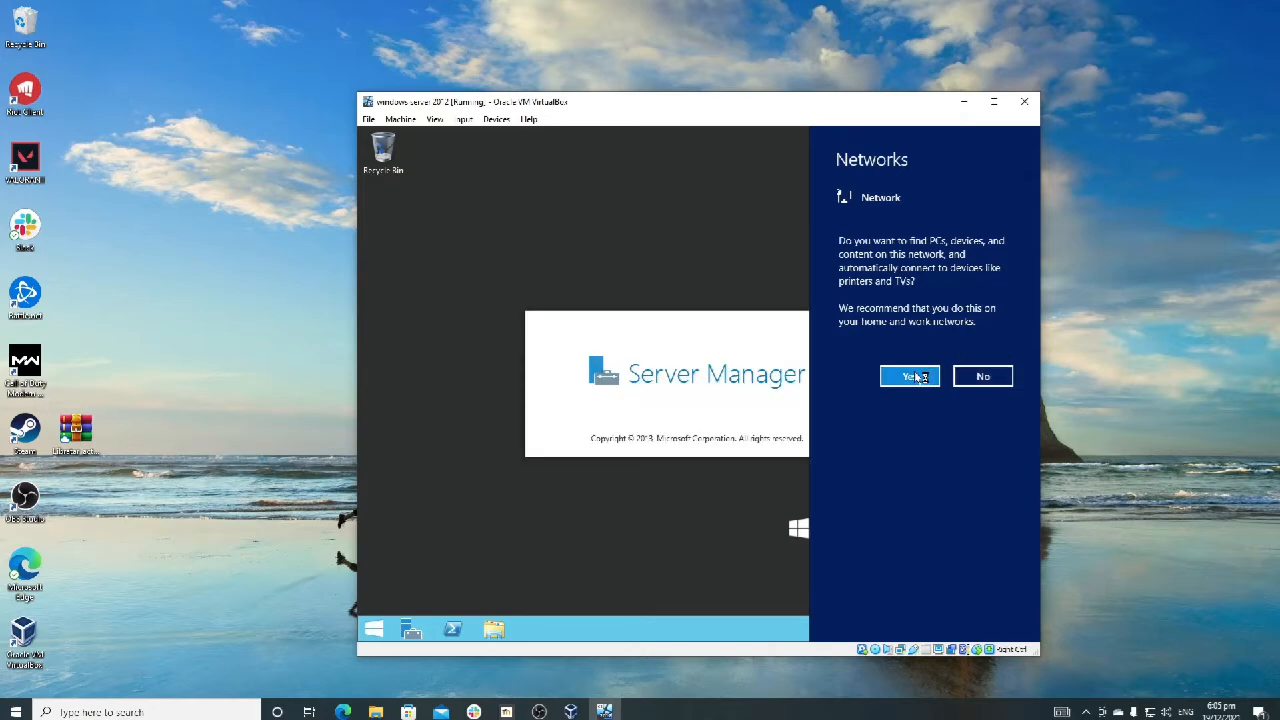
Step: Allow the server to find PCs, devices and content on the network
{"action": "left_click", "coordinate": [916, 376]}
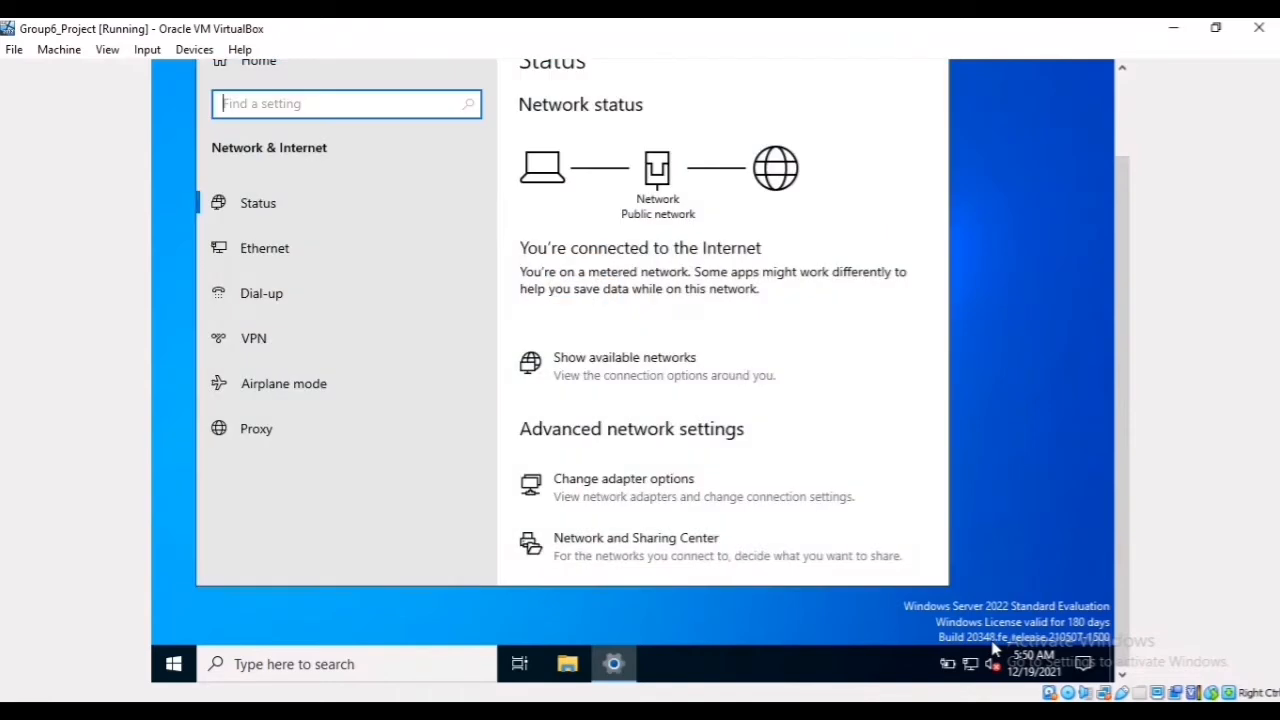
Step: Open the Internet Protocol Version 4 (TCP/IPv4) properties of the Ethernet adapter in the Group6_Project virtual machine
{"action": "left_click", "coordinate": [597, 492]}
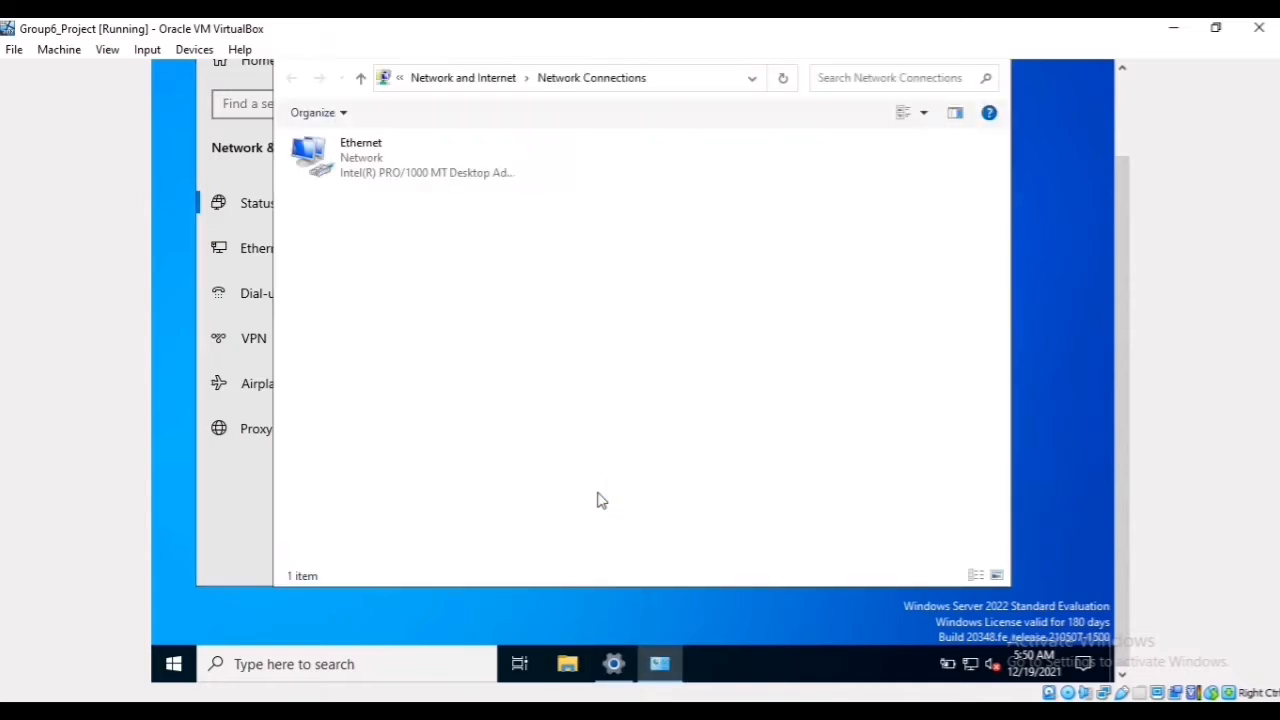
{"action": "left_click", "coordinate": [397, 178]}
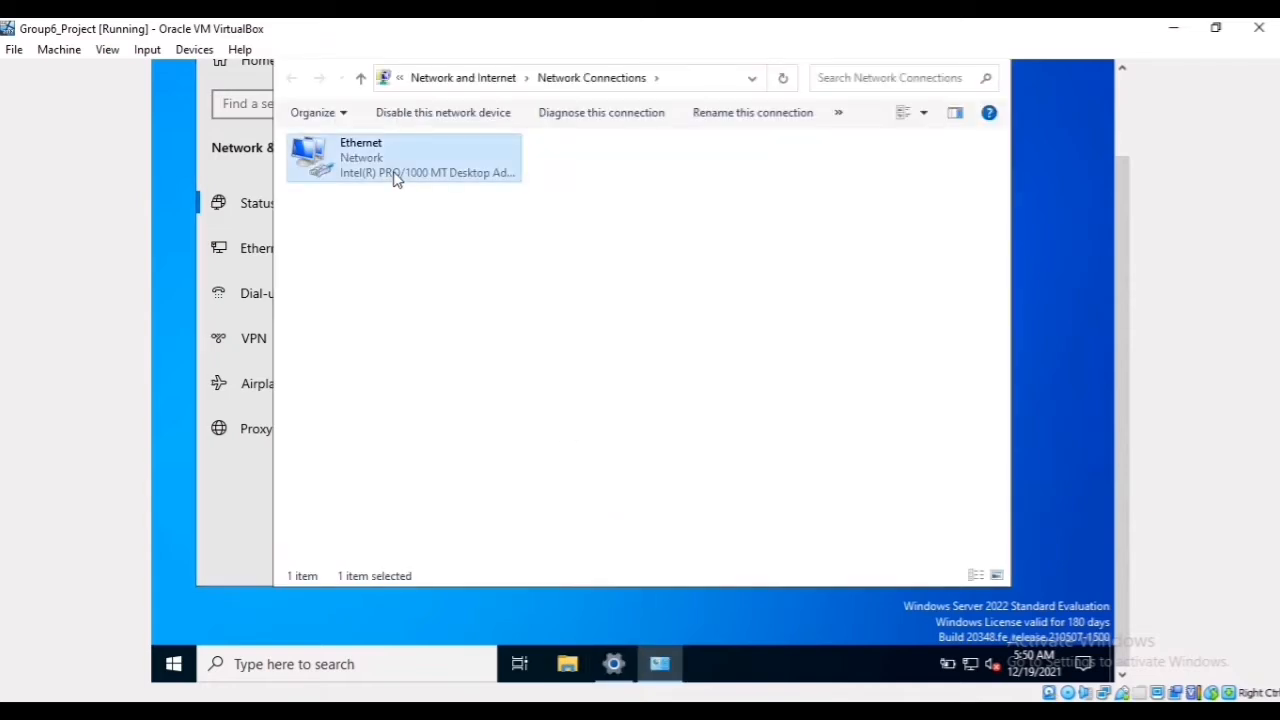
{"action": "right_click", "coordinate": [397, 178]}
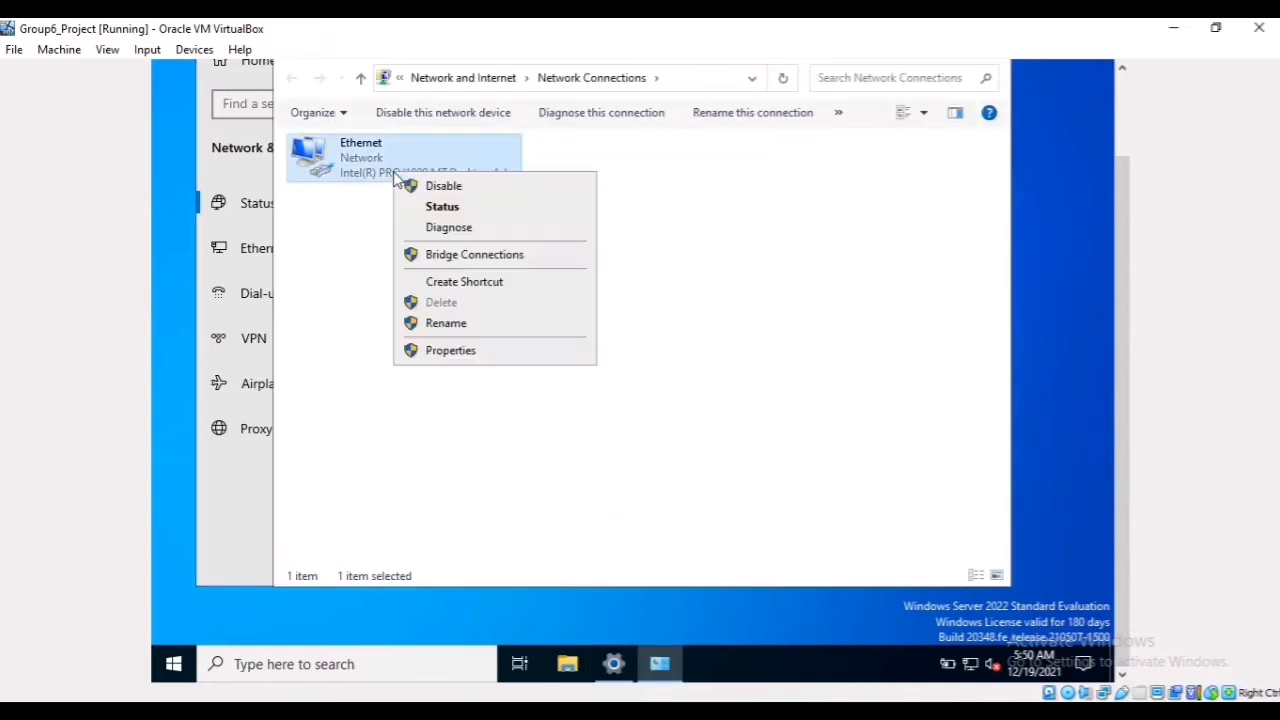
{"action": "left_click", "coordinate": [450, 351]}
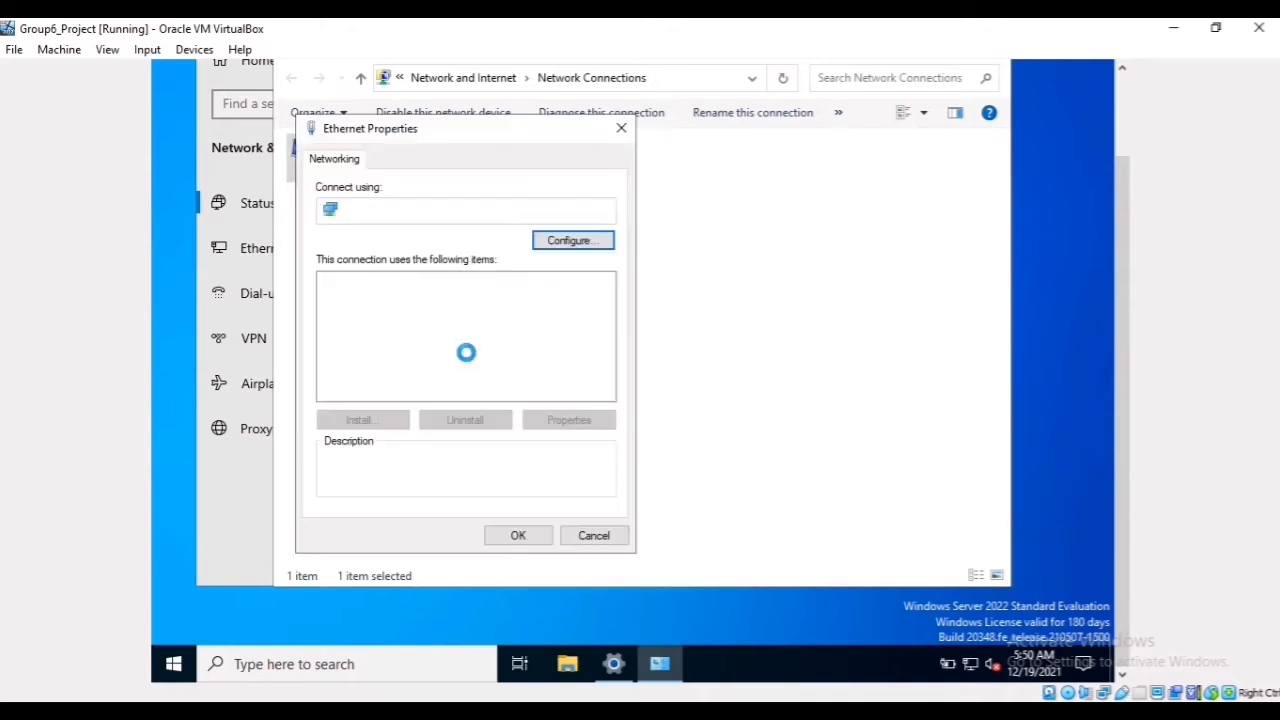
{"action": "left_click", "coordinate": [458, 331]}
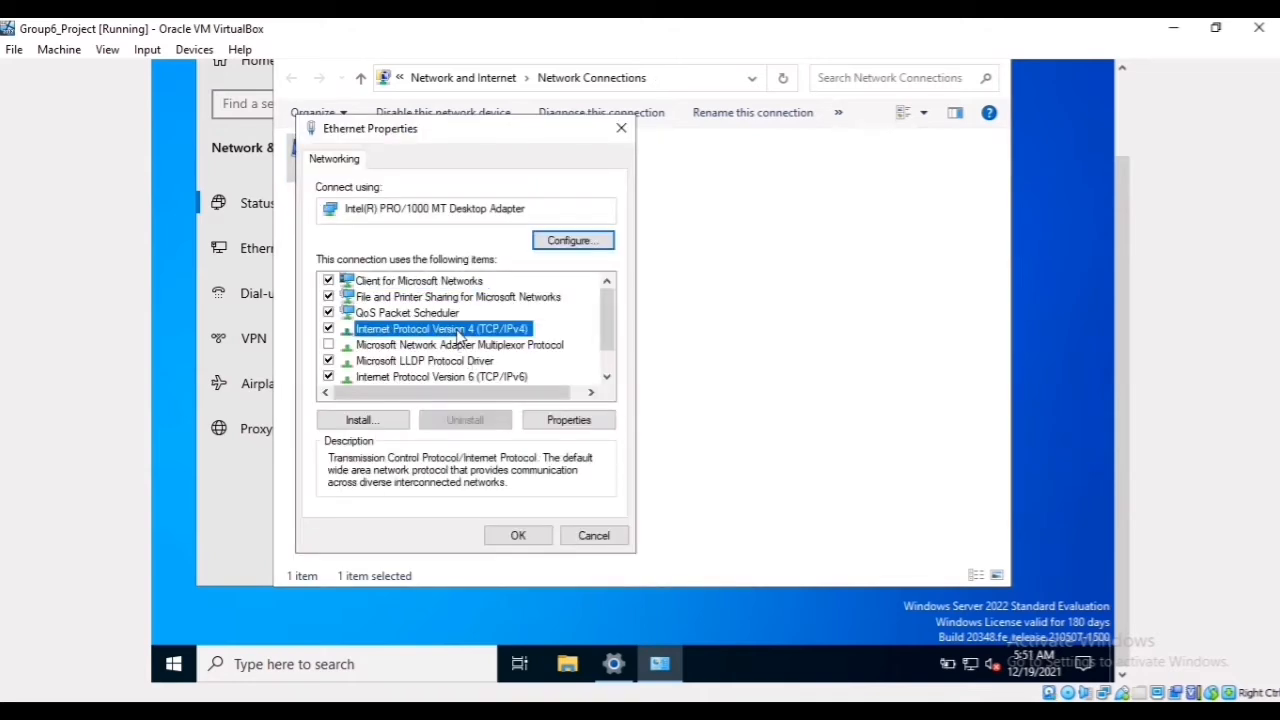
{"action": "left_click", "coordinate": [577, 425]}
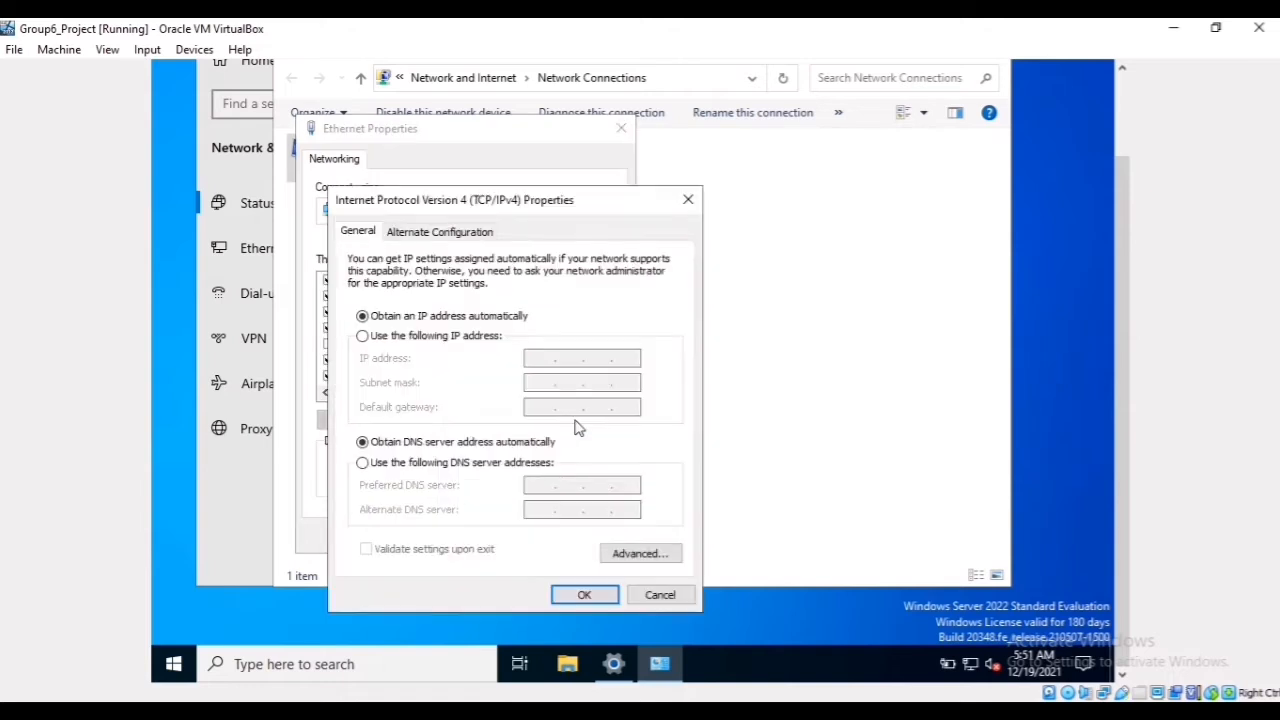
Step: Switch the adapter to a manually specified IP address and set it to 192.168.8.1
{"action": "left_click", "coordinate": [464, 337]}
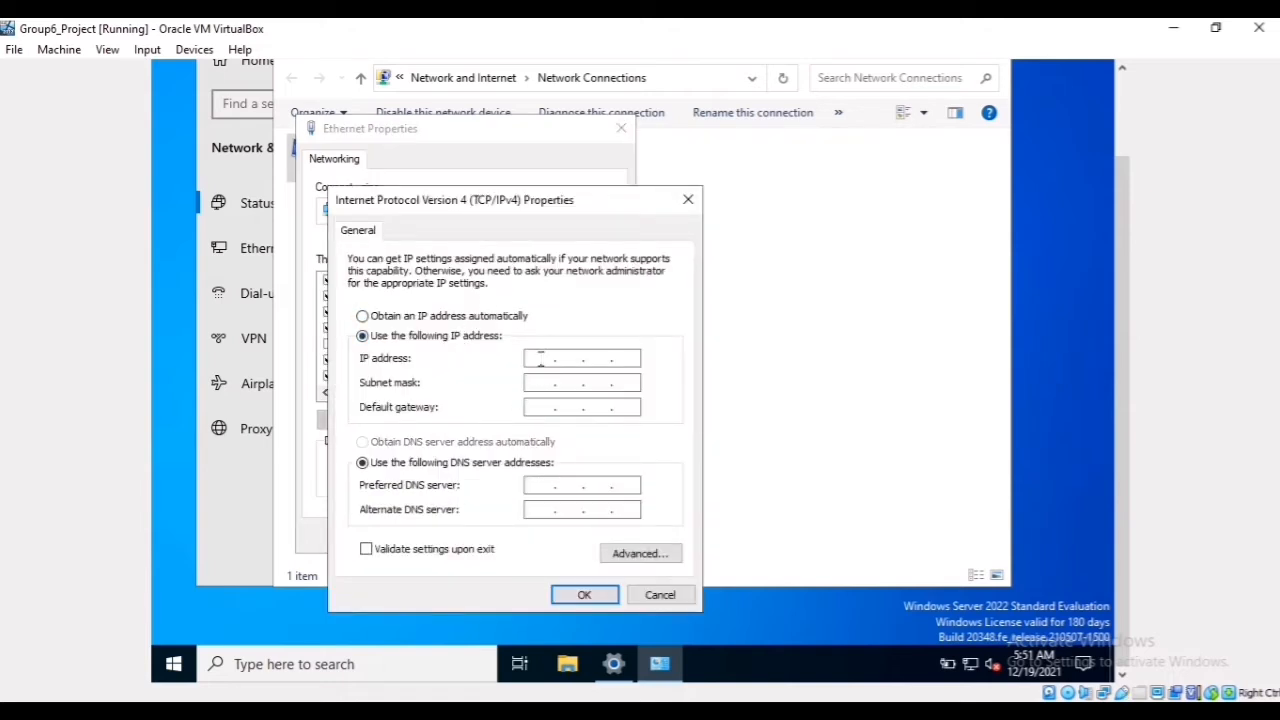
{"action": "left_click", "coordinate": [540, 359]}
{"action": "type", "text": "92"}
{"action": "key", "text": "BackSpace"}
{"action": "key", "text": "BackSpace"}
{"action": "type", "text": "192.168.8.1"}
{"action": "key", "text": "Tab"}
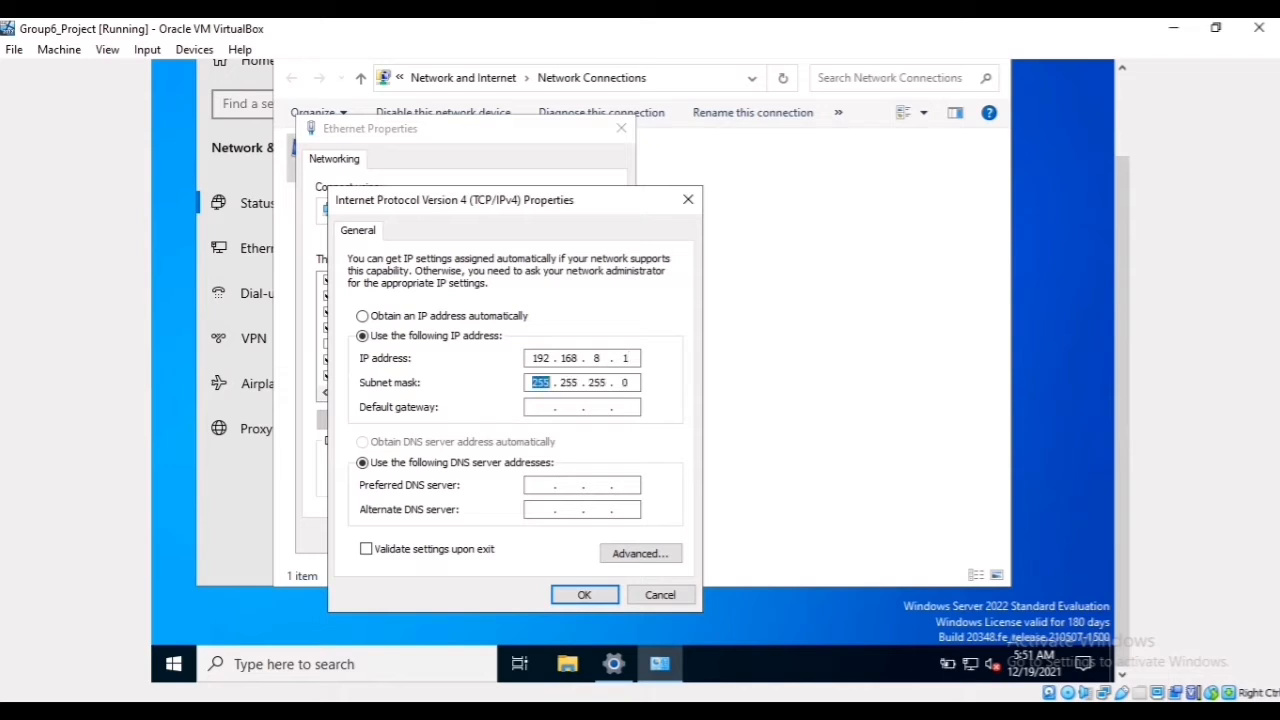
Step: Set the subnet mask to 255.255.254.0 and the default gateway to 192.168.8.2
{"action": "left_click", "coordinate": [606, 386]}
{"action": "key", "text": "BackSpace"}
{"action": "type", "text": "4"}
{"action": "left_click", "coordinate": [548, 407]}
{"action": "type", "text": "192 . 168 . 8 . 2"}
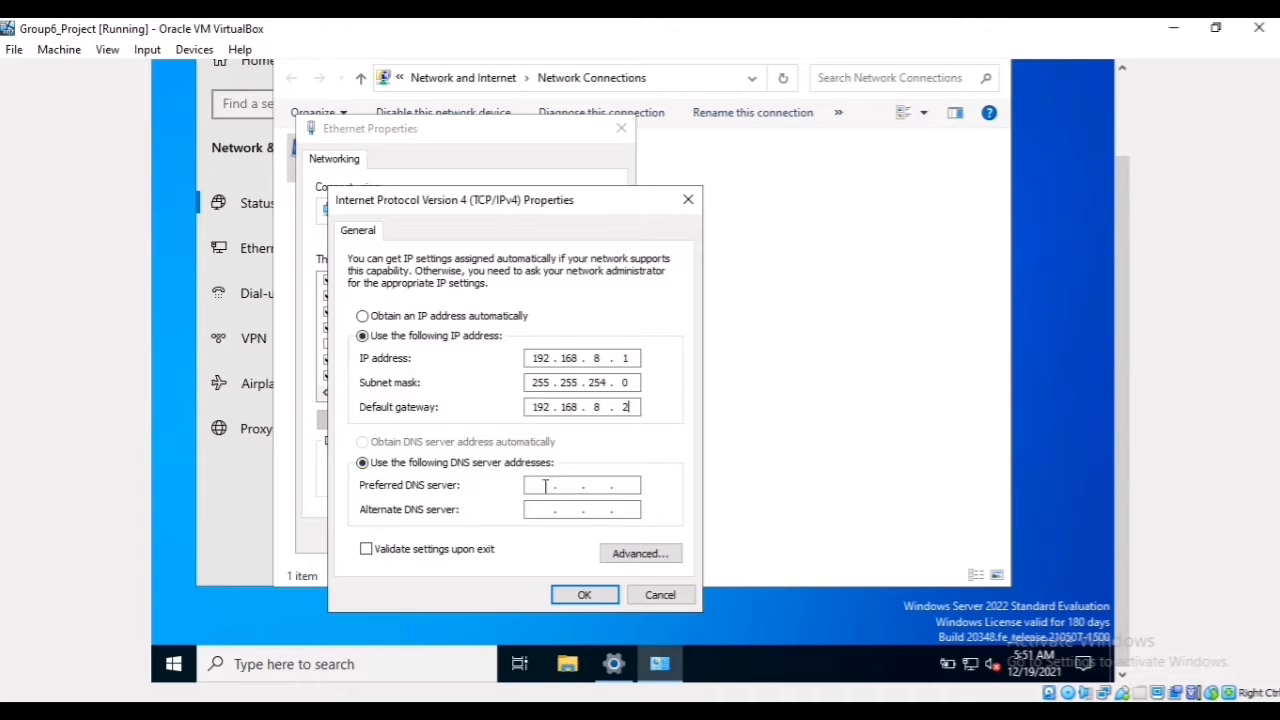
Step: Set the DNS servers to 8.8.8.8 (preferred) and 8.8.4.4 (alternate), enable validation upon exit, and apply the Ethernet settings
{"action": "left_click", "coordinate": [545, 486]}
{"action": "type", "text": "8.8.8.8"}
{"action": "left_click", "coordinate": [538, 509]}
{"action": "type", "text": "8 . 8 . 4 . 4"}
{"action": "left_click", "coordinate": [490, 557]}
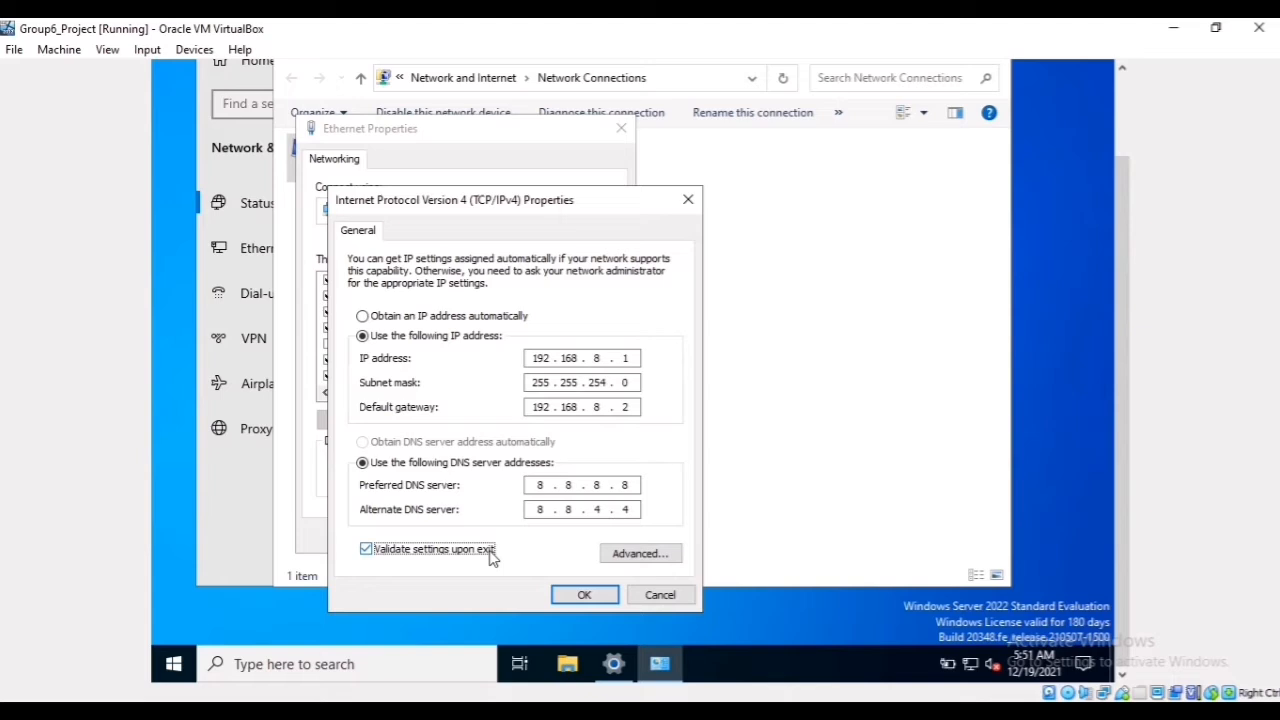
{"action": "left_click", "coordinate": [580, 592]}
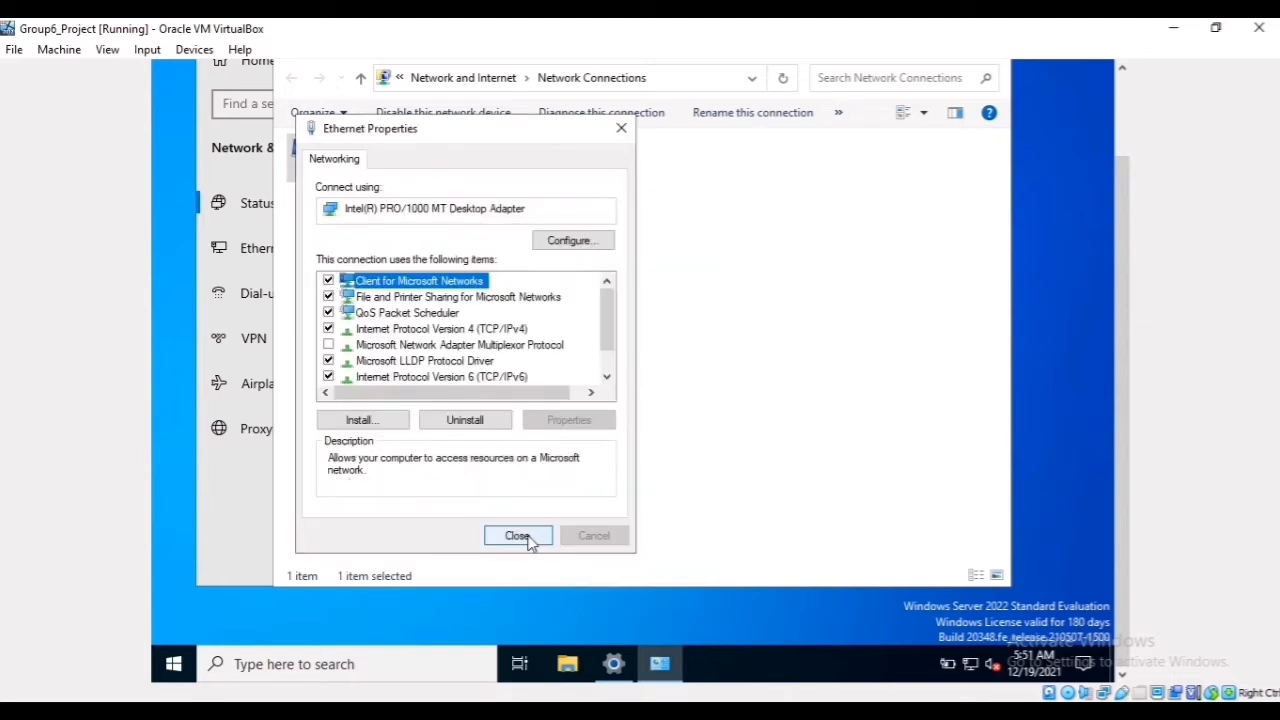
{"action": "left_click", "coordinate": [529, 538]}
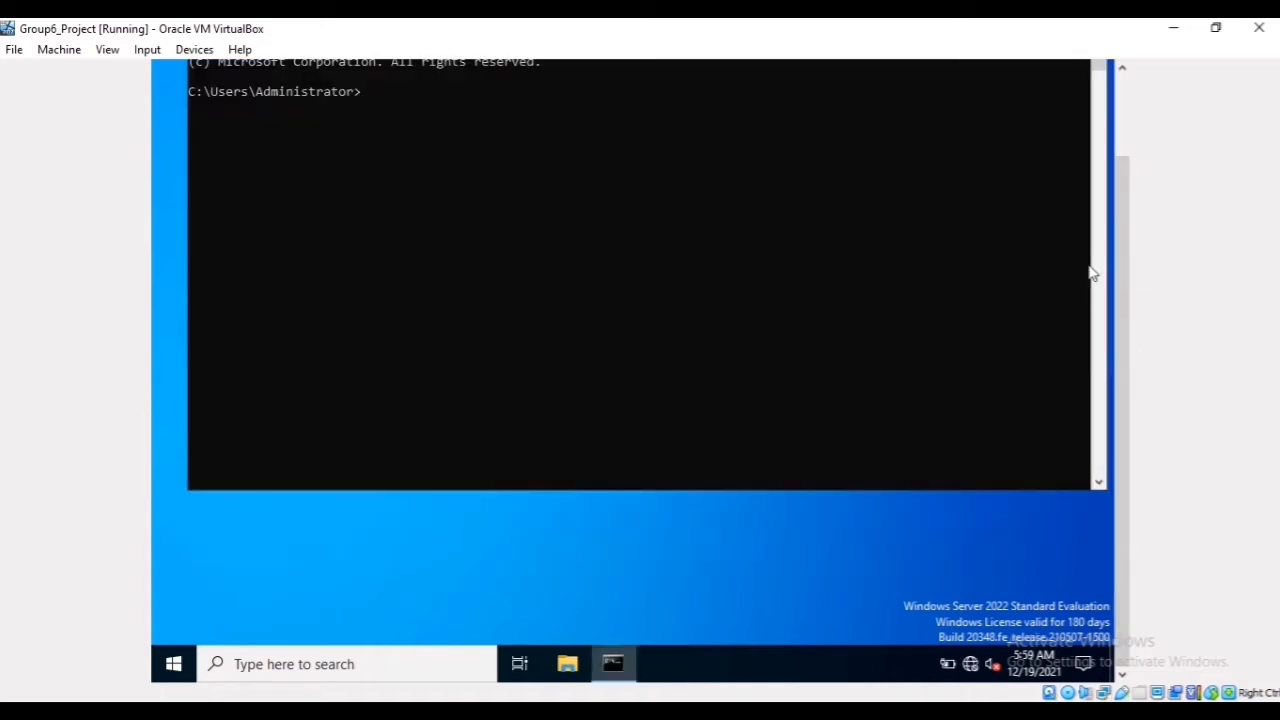
Step: Run ipconfig in the Command Prompt to check the server's network configuration
{"action": "left_click_drag", "start_coordinate": [1125, 306], "coordinate": [1120, 258]}
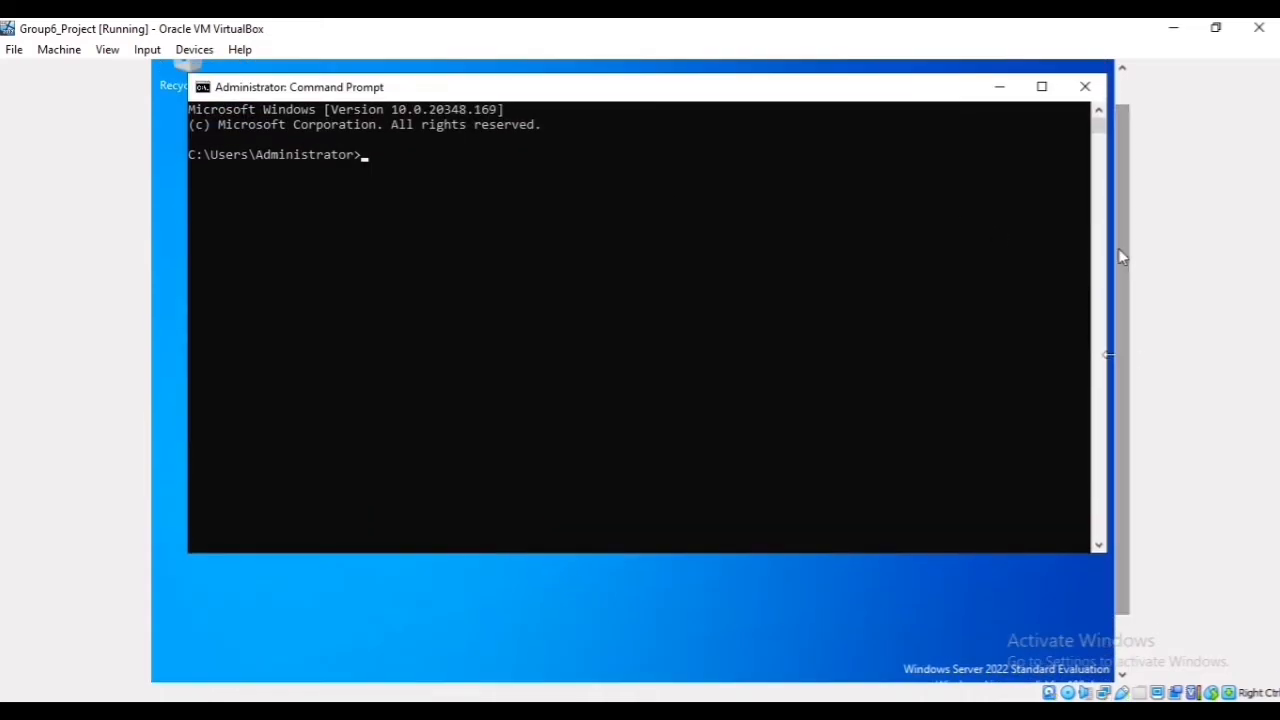
{"action": "type", "text": "ipconfig"}
{"action": "key", "text": "Return"}
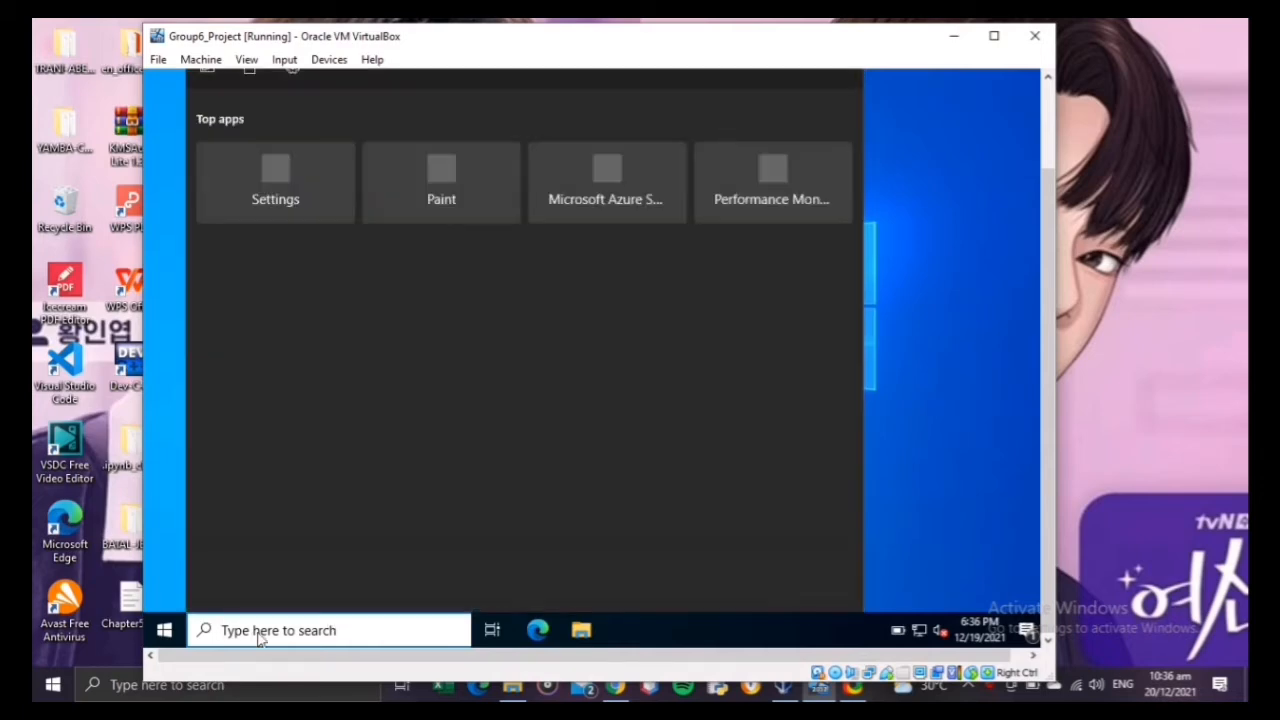
Step: Search for "server" in the virtual machine and open Server Manager
{"action": "type", "text": "server"}
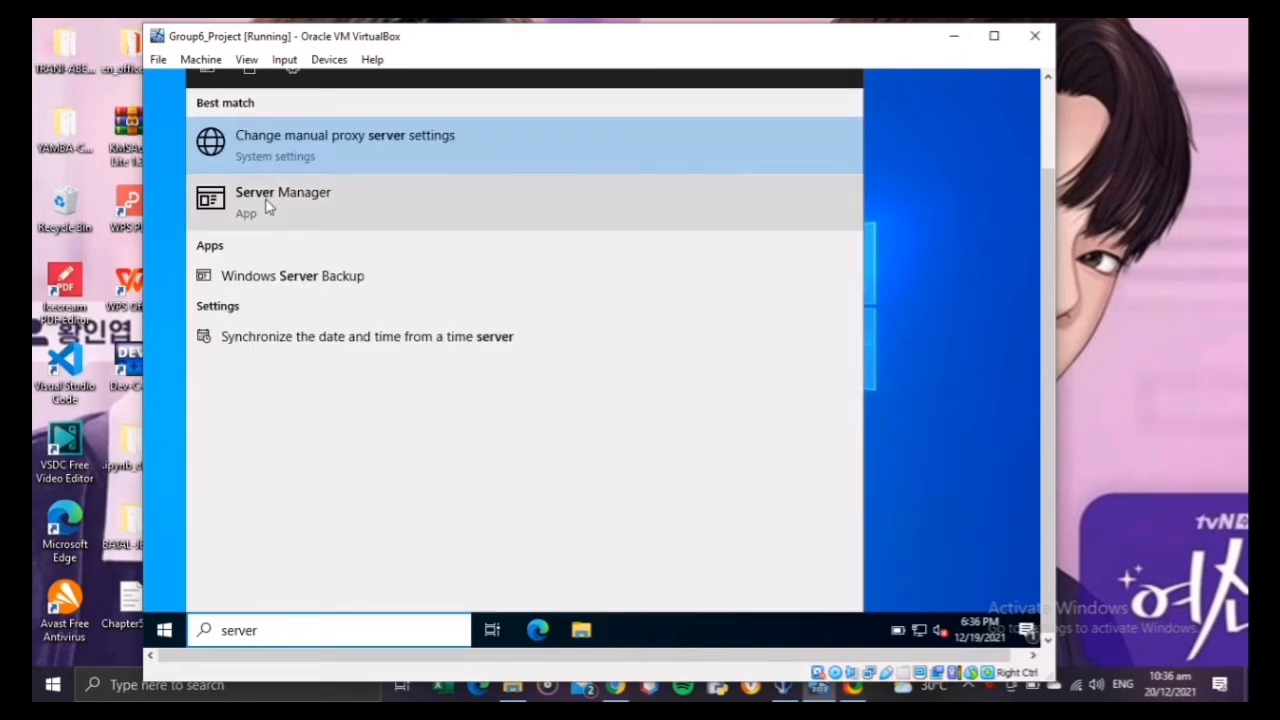
{"action": "left_click", "coordinate": [268, 206]}
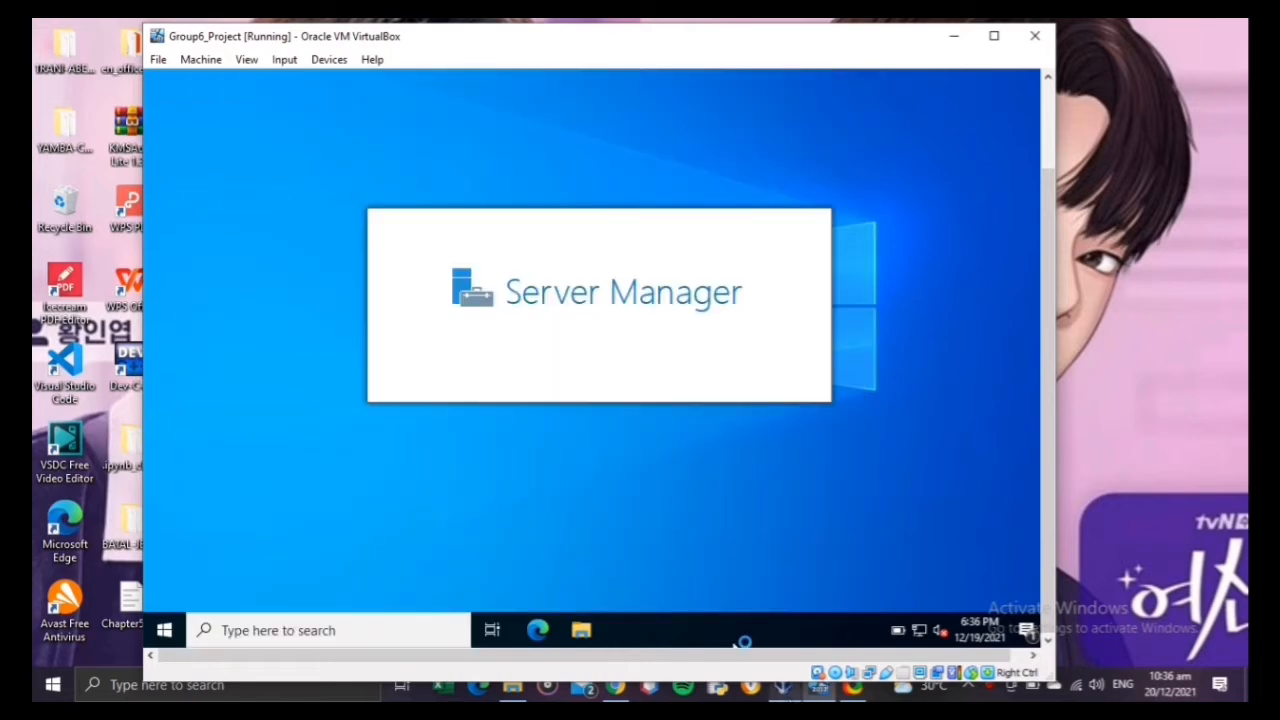
{"action": "left_click", "coordinate": [785, 688]}
{"action": "left_click", "coordinate": [820, 690]}
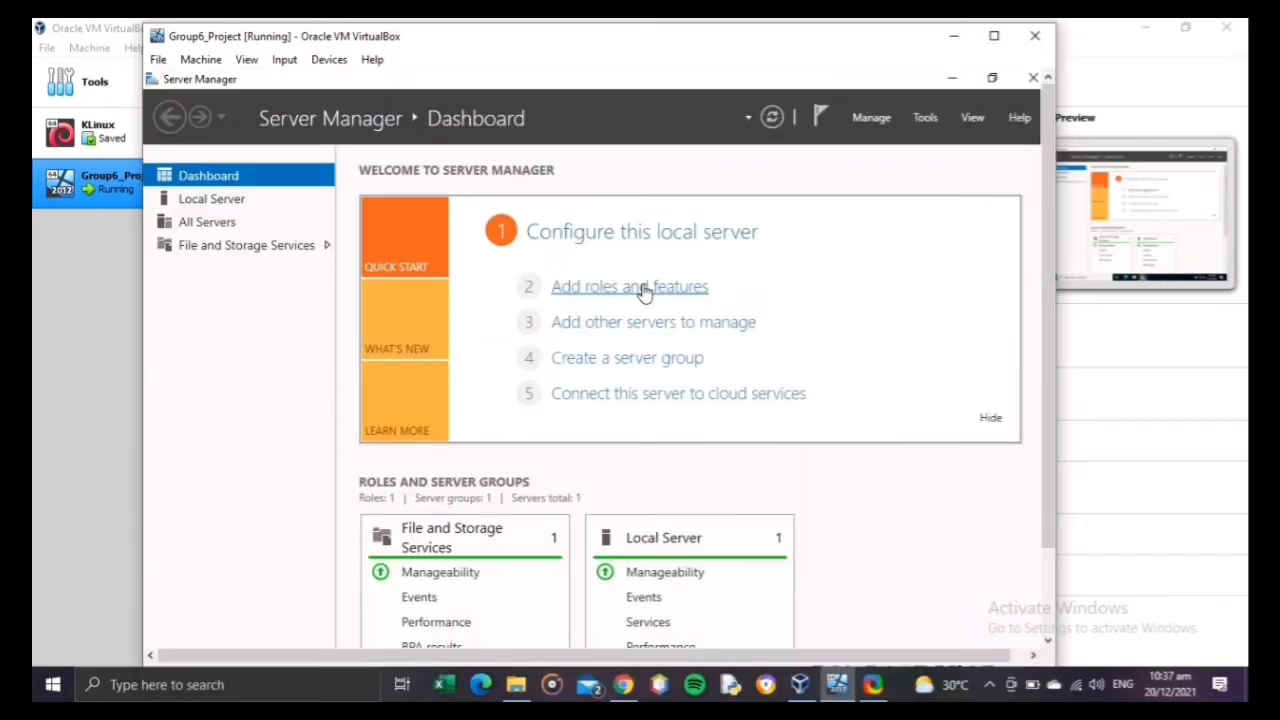
Step: Start a role-based installation on the local server and select the Active Directory Domain Services role with its required features and management tools
{"action": "left_click", "coordinate": [644, 288]}
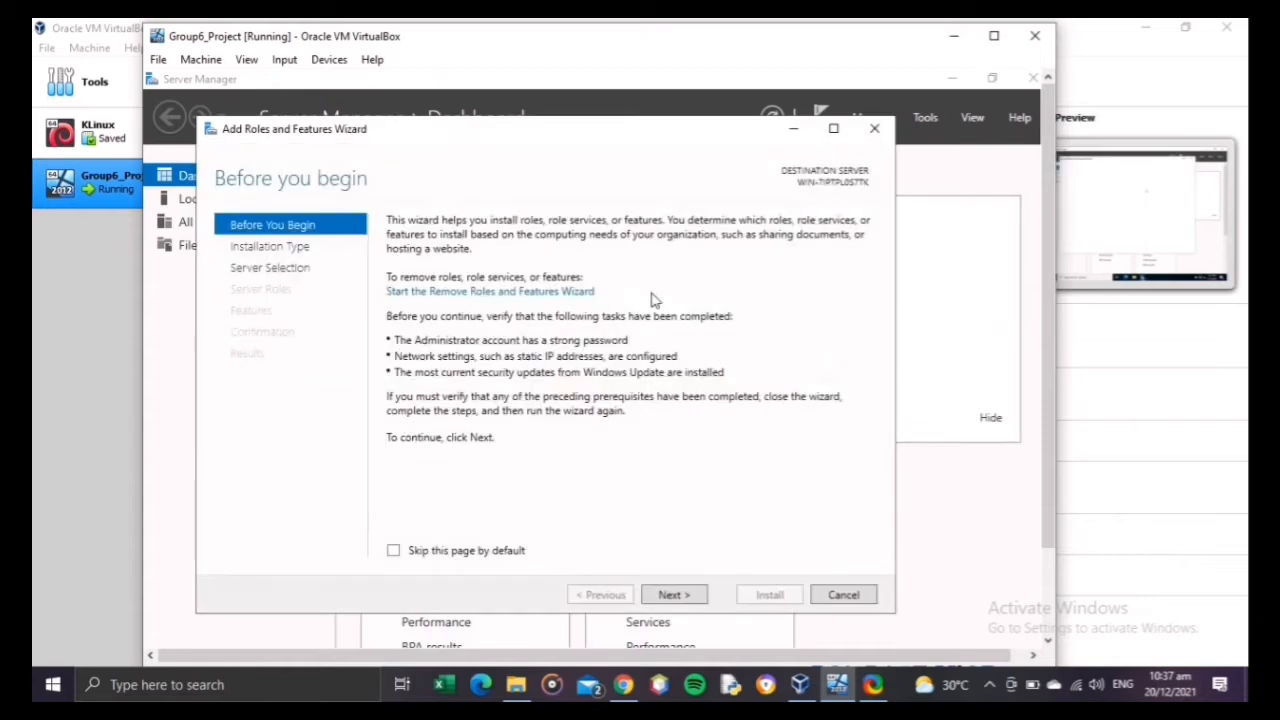
{"action": "left_click", "coordinate": [663, 599]}
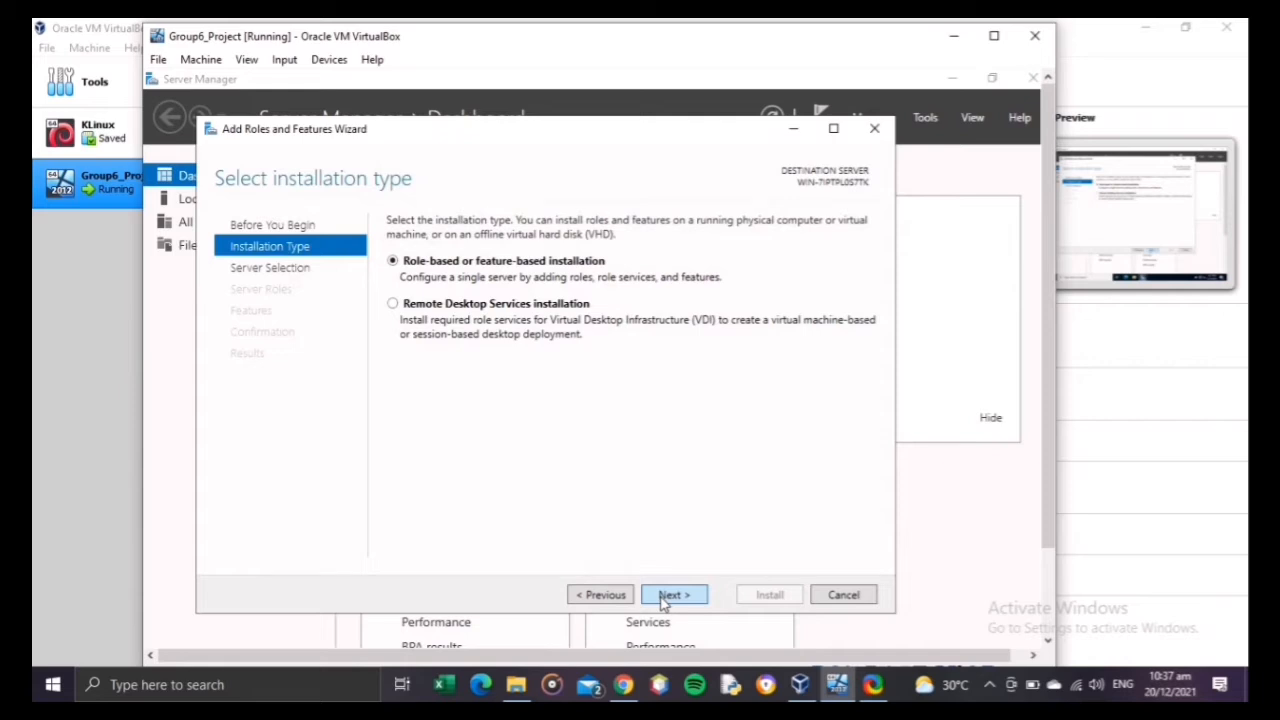
{"action": "left_click", "coordinate": [663, 599]}
{"action": "left_click", "coordinate": [663, 597]}
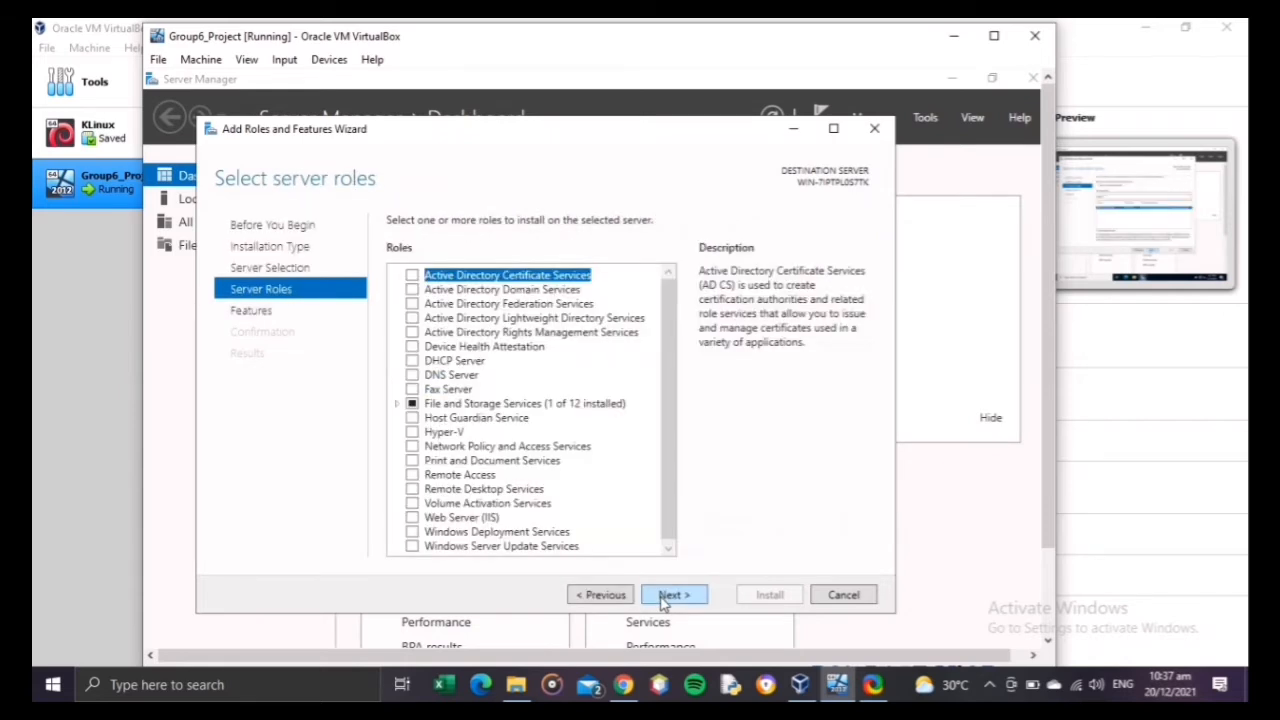
{"action": "left_click", "coordinate": [410, 290]}
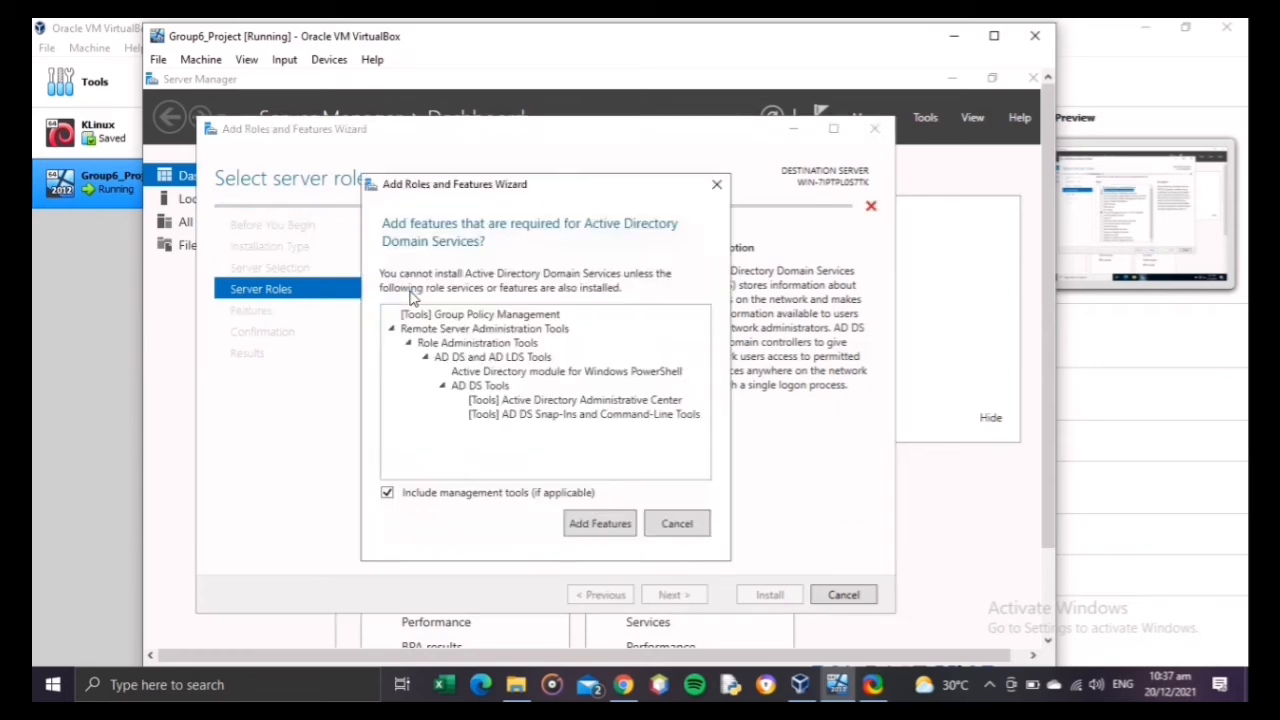
{"action": "left_click", "coordinate": [612, 528]}
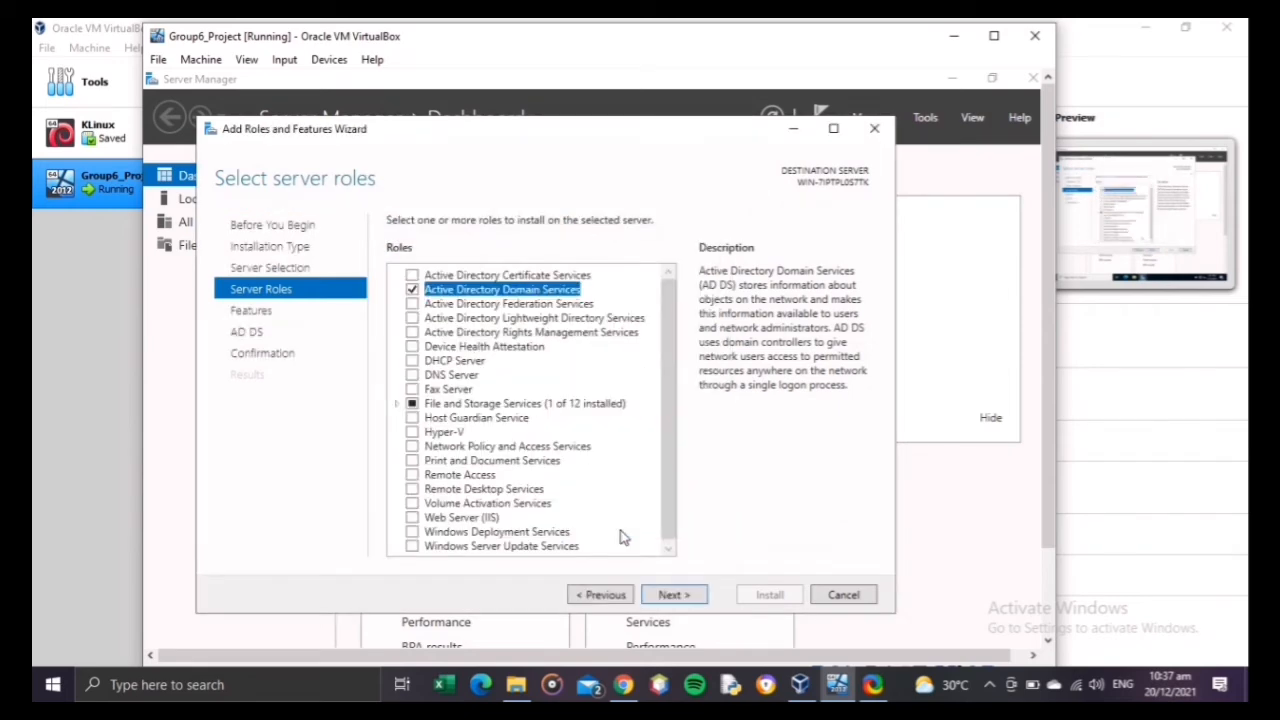
Step: Check the selected Role Administration Tools under Remote Server Administration Tools, install Active Directory Domain Services without changing the features, and close the wizard
{"action": "left_click", "coordinate": [668, 596]}
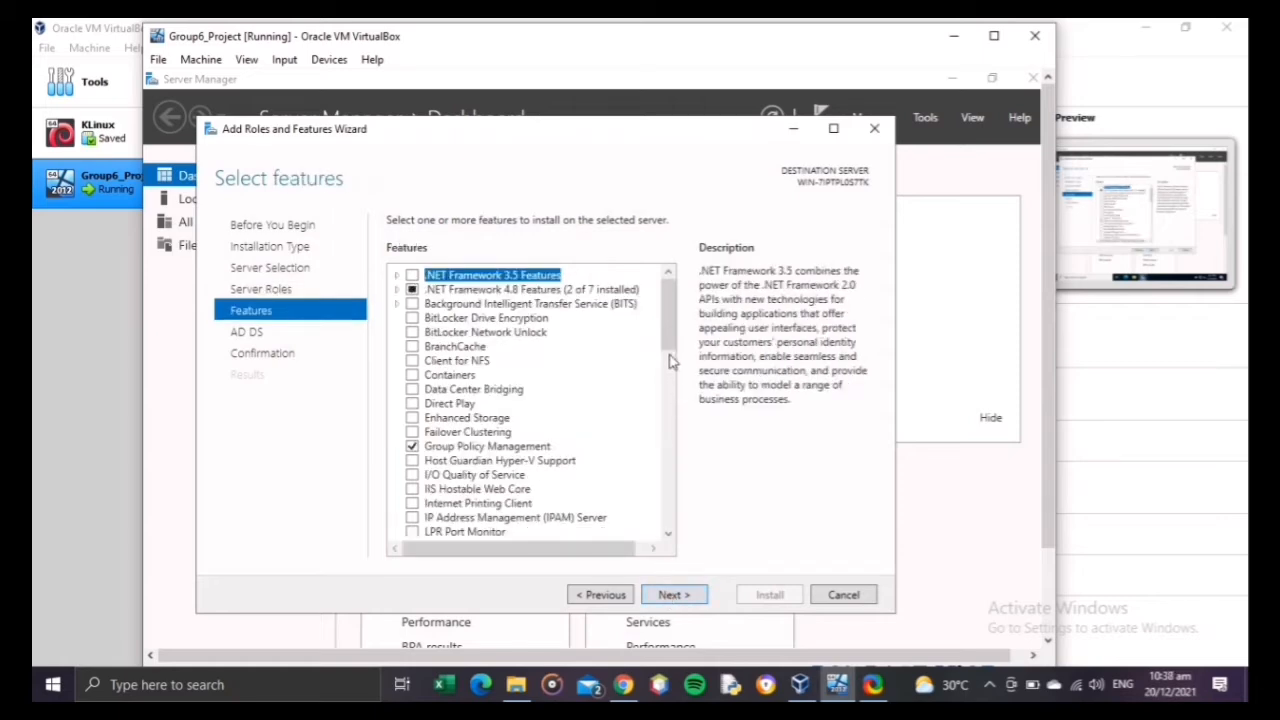
{"action": "left_click_drag", "start_coordinate": [662, 343], "coordinate": [666, 428]}
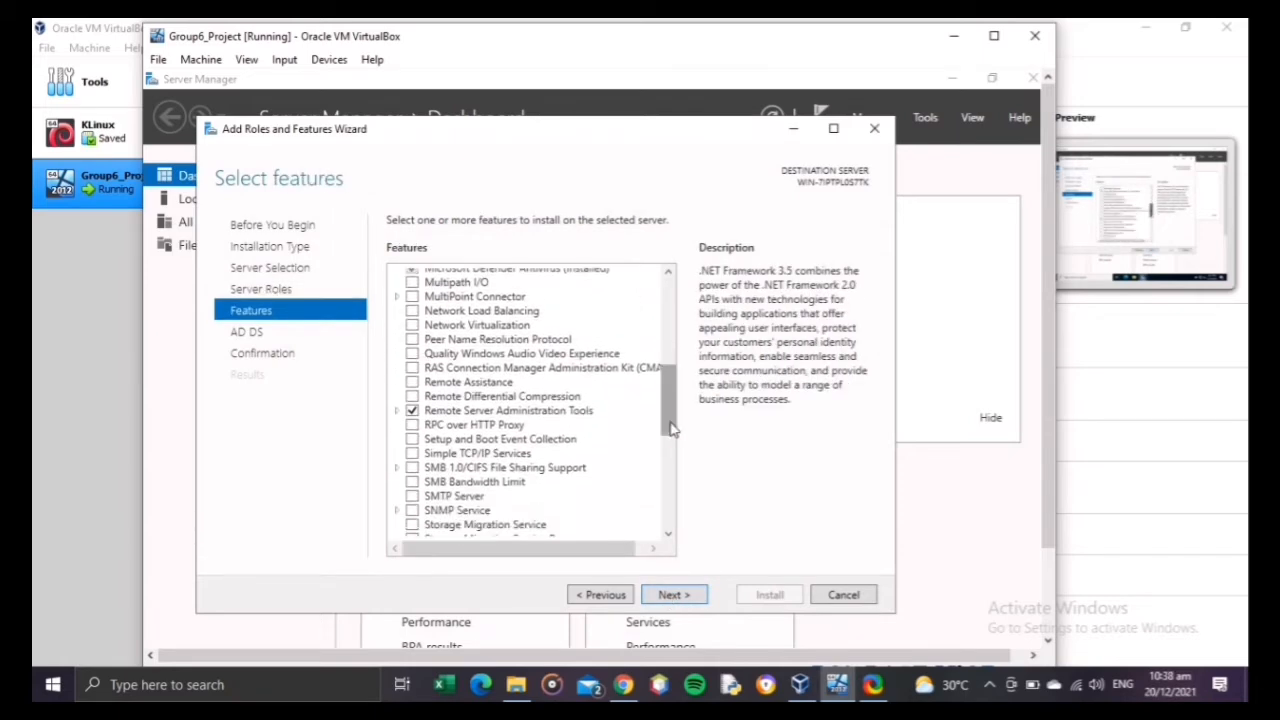
{"action": "left_click", "coordinate": [396, 411]}
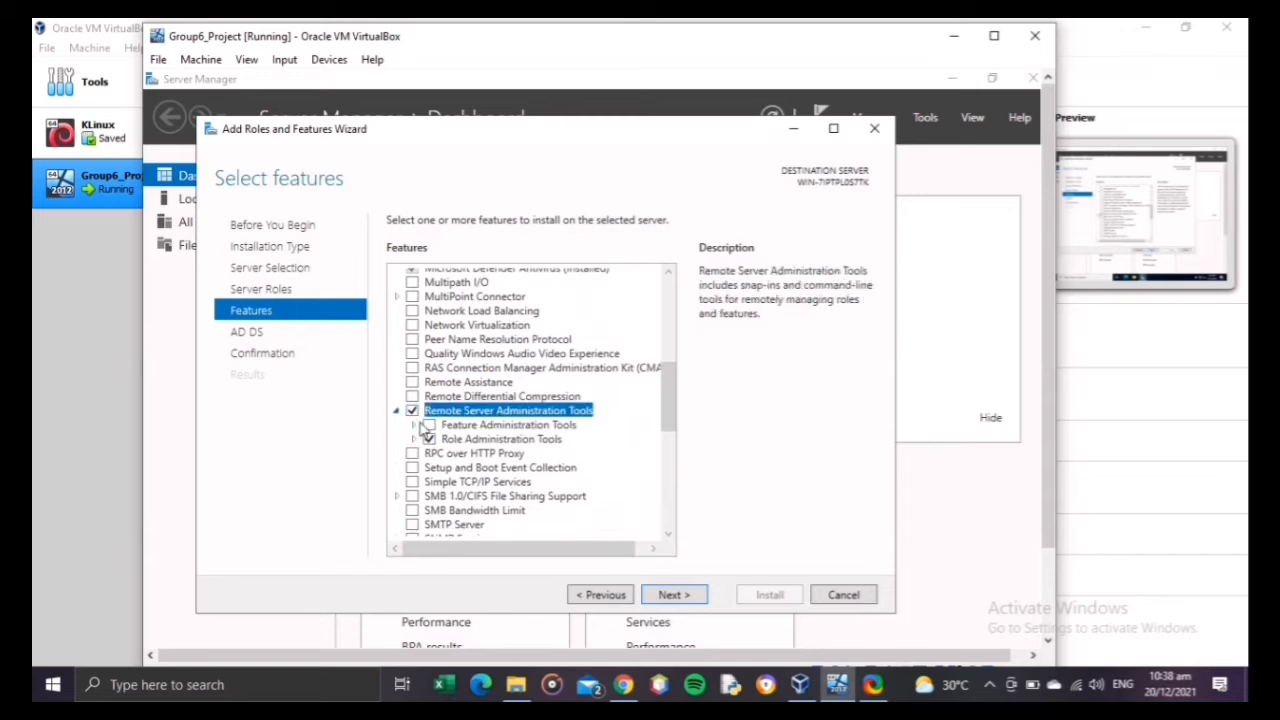
{"action": "left_click", "coordinate": [413, 439]}
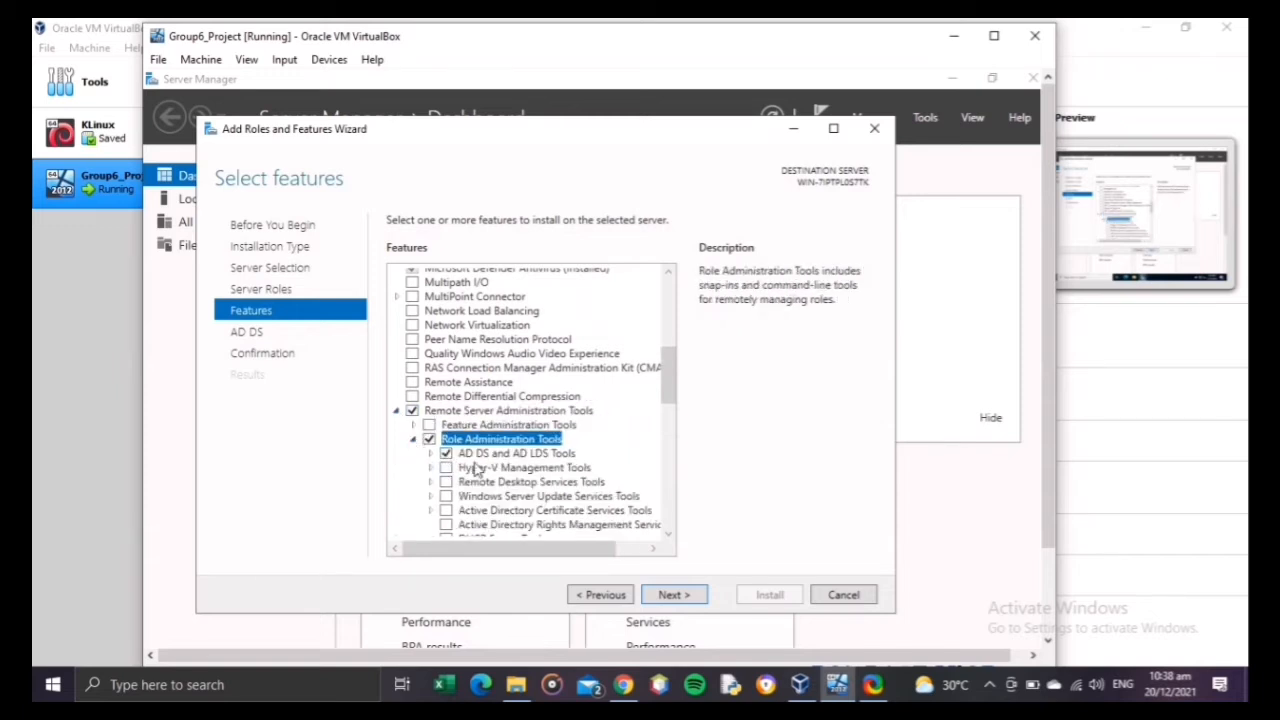
{"action": "left_click", "coordinate": [674, 596]}
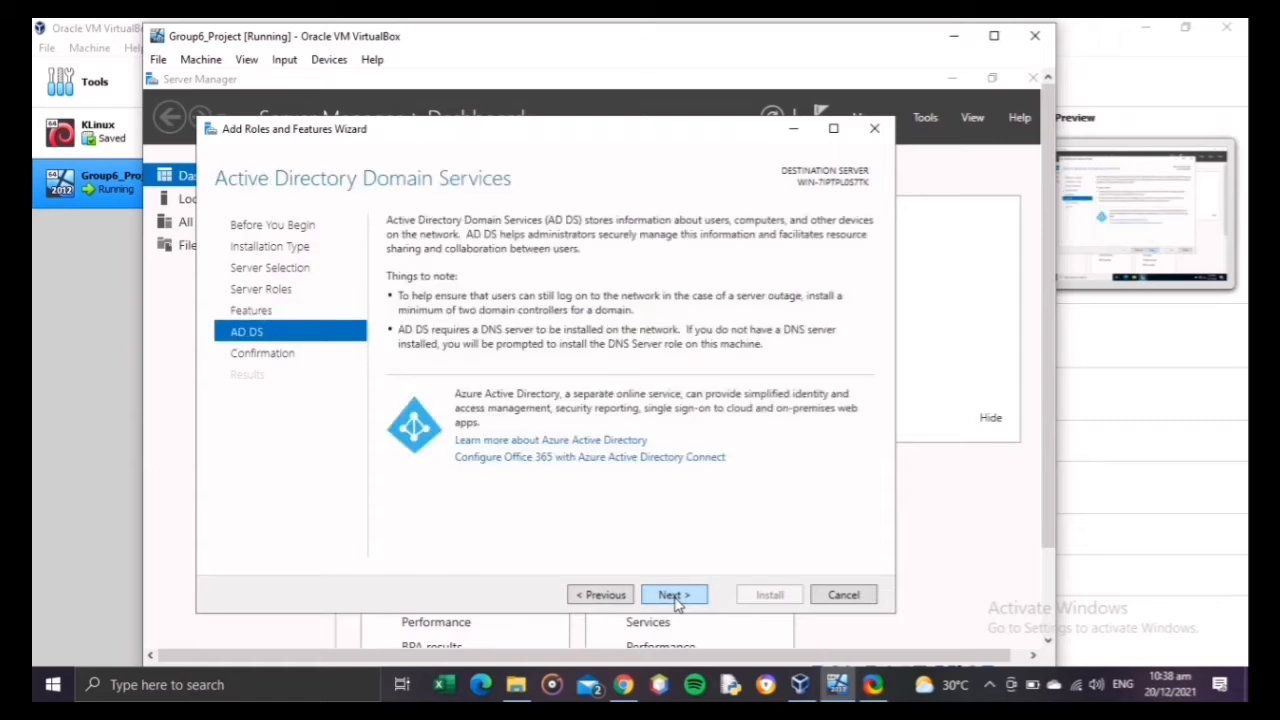
{"action": "left_click", "coordinate": [674, 596]}
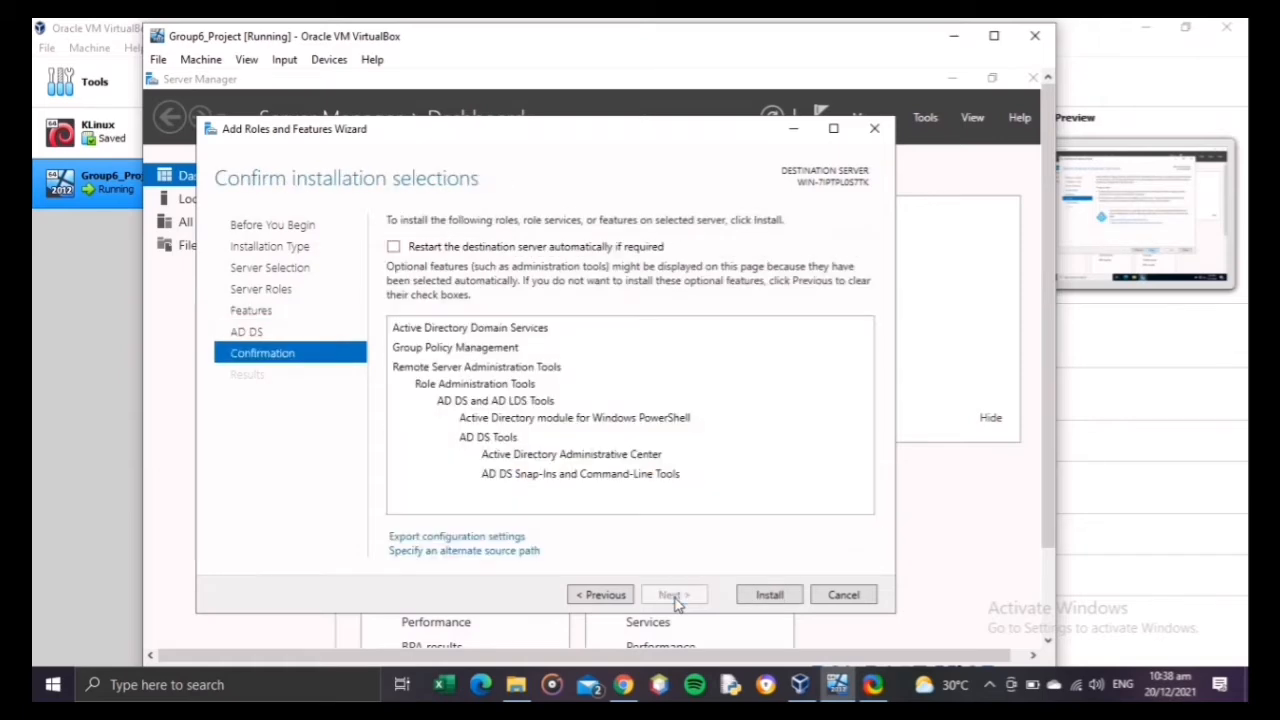
{"action": "left_click", "coordinate": [770, 595]}
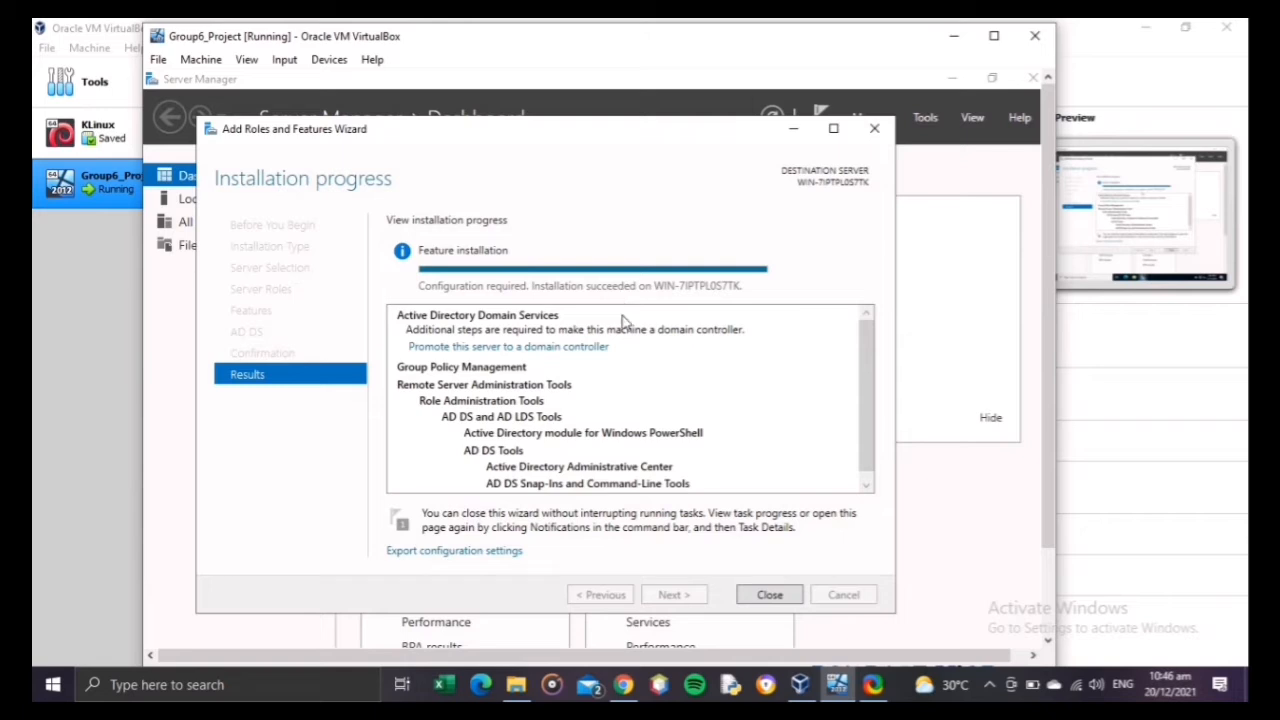
{"action": "left_click", "coordinate": [772, 595]}
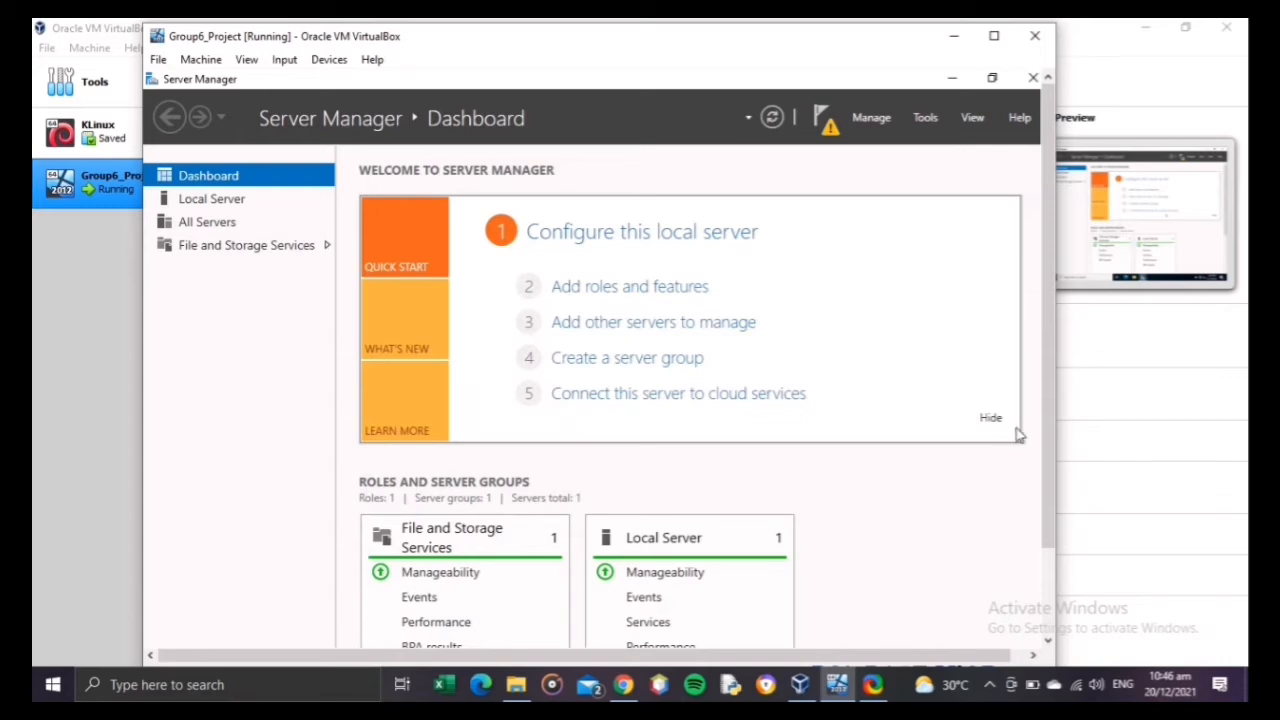
Step: Start promoting the server to a domain controller and choose to add a new forest
{"action": "left_click", "coordinate": [826, 116]}
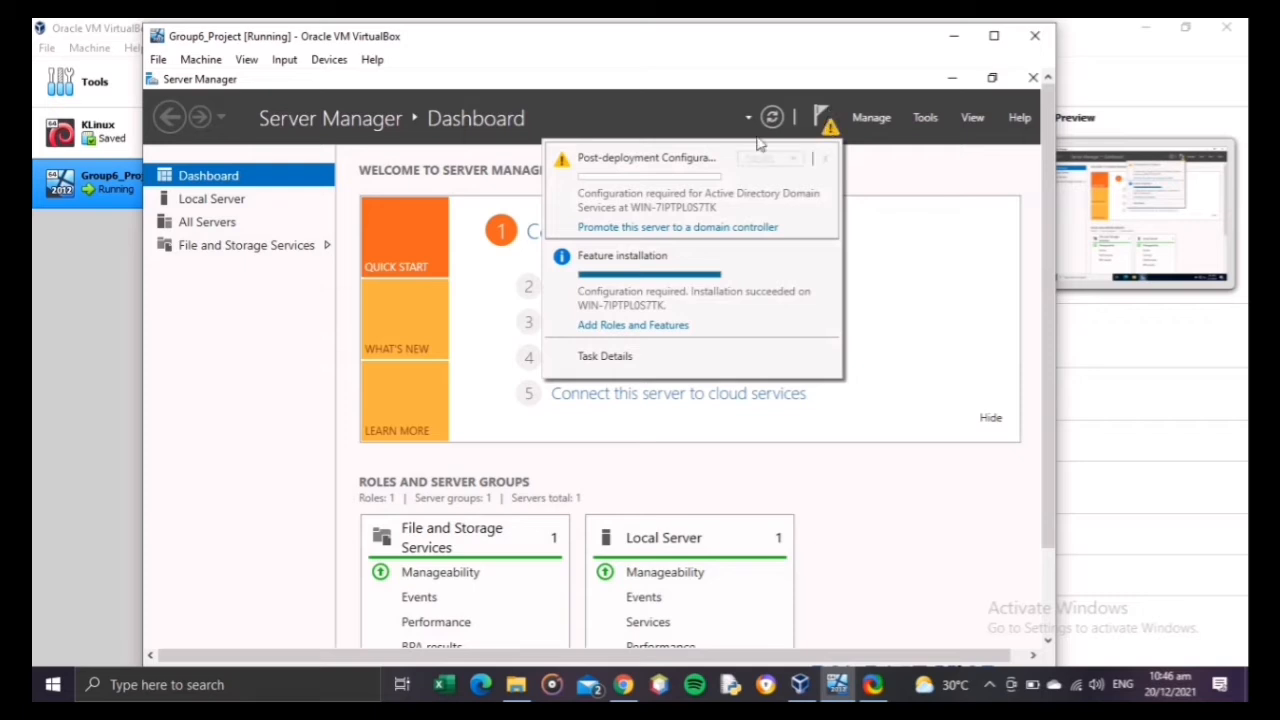
{"action": "left_click", "coordinate": [663, 228]}
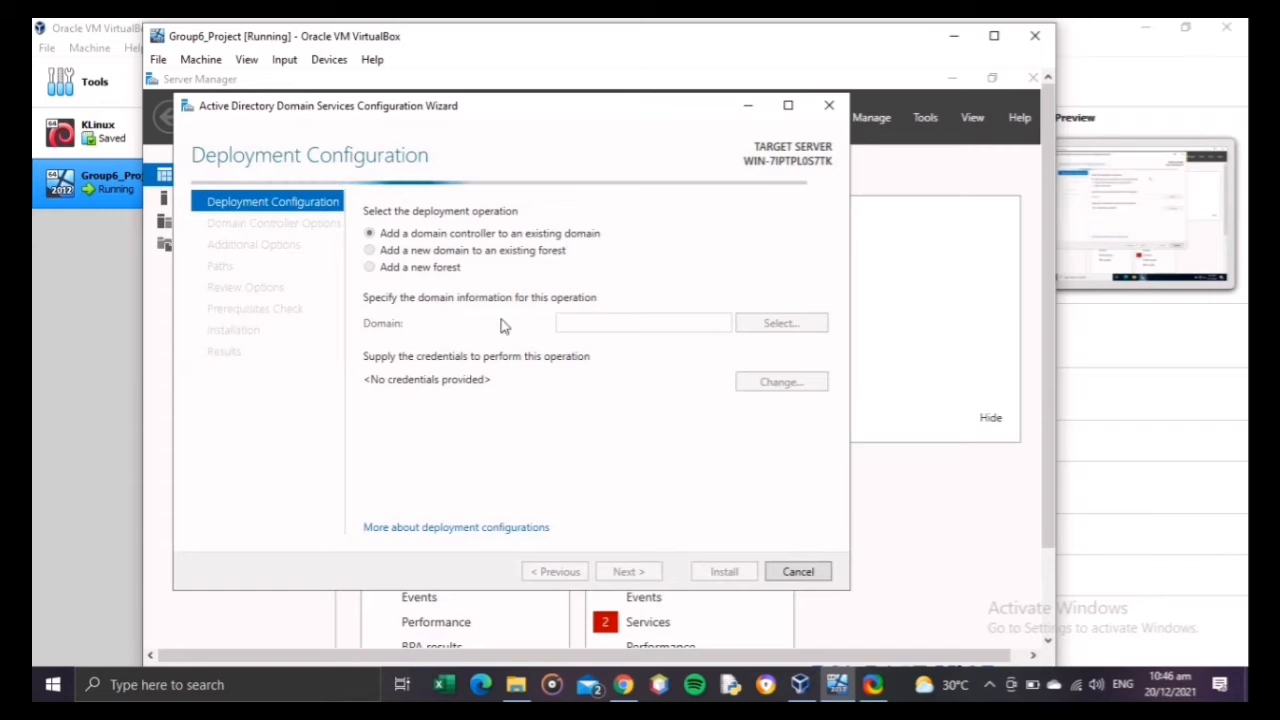
{"action": "left_click", "coordinate": [415, 270]}
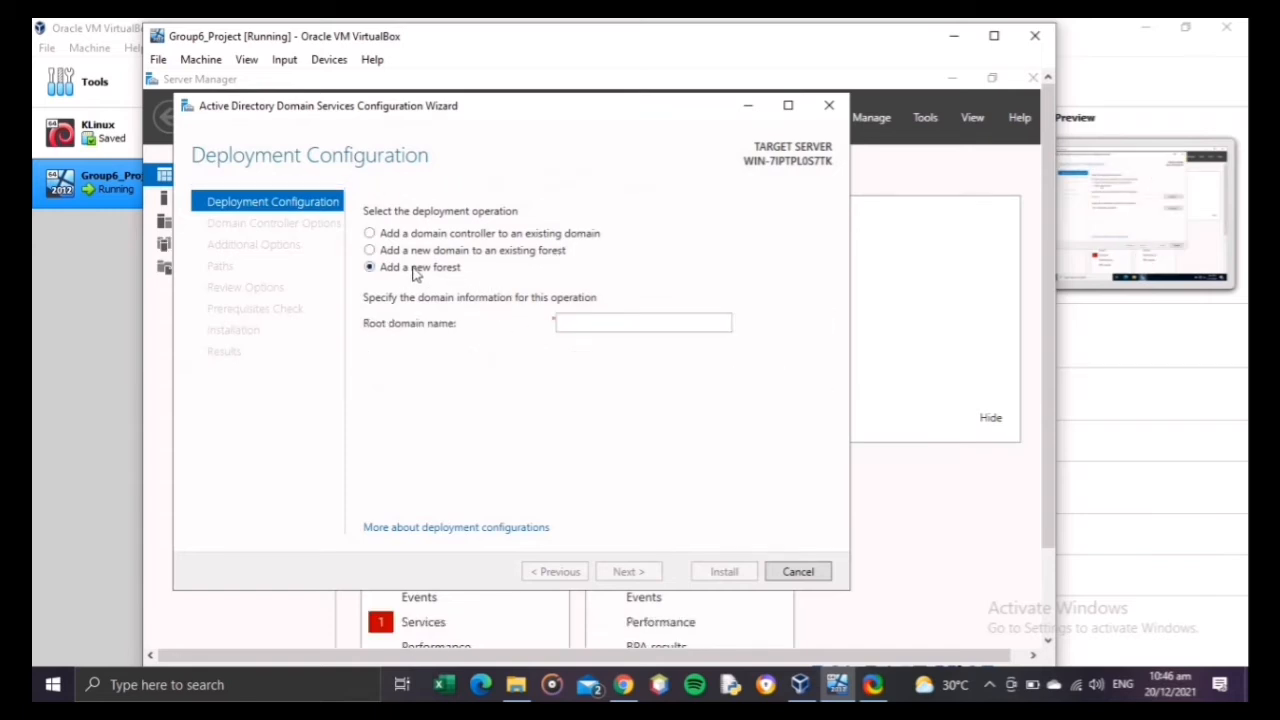
Step: Set the new forest's root domain name to Group6.local and continue to the domain controller options
{"action": "left_click", "coordinate": [618, 325]}
{"action": "type", "text": "Grpup6"}
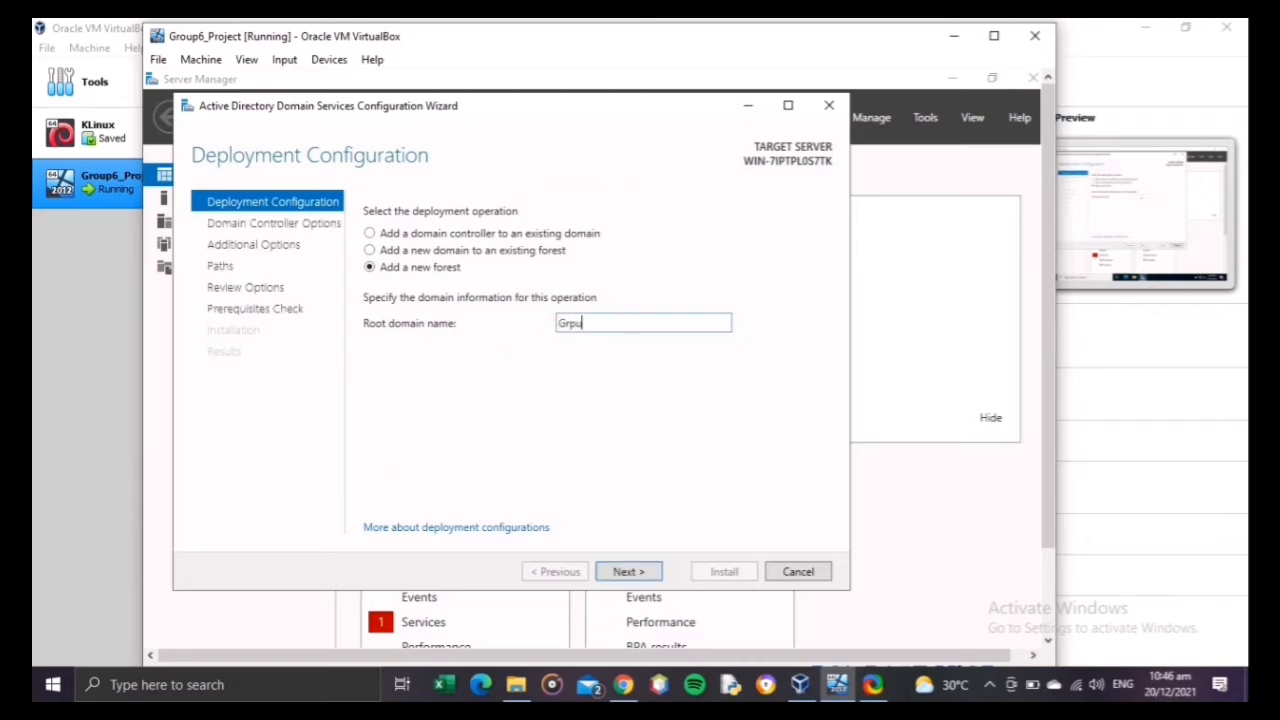
{"action": "key", "text": "BackSpace"}
{"action": "key", "text": "BackSpace"}
{"action": "key", "text": "BackSpace"}
{"action": "key", "text": "BackSpace"}
{"action": "key", "text": "BackSpace"}
{"action": "type", "text": "roup6.local"}
{"action": "left_click", "coordinate": [628, 572]}
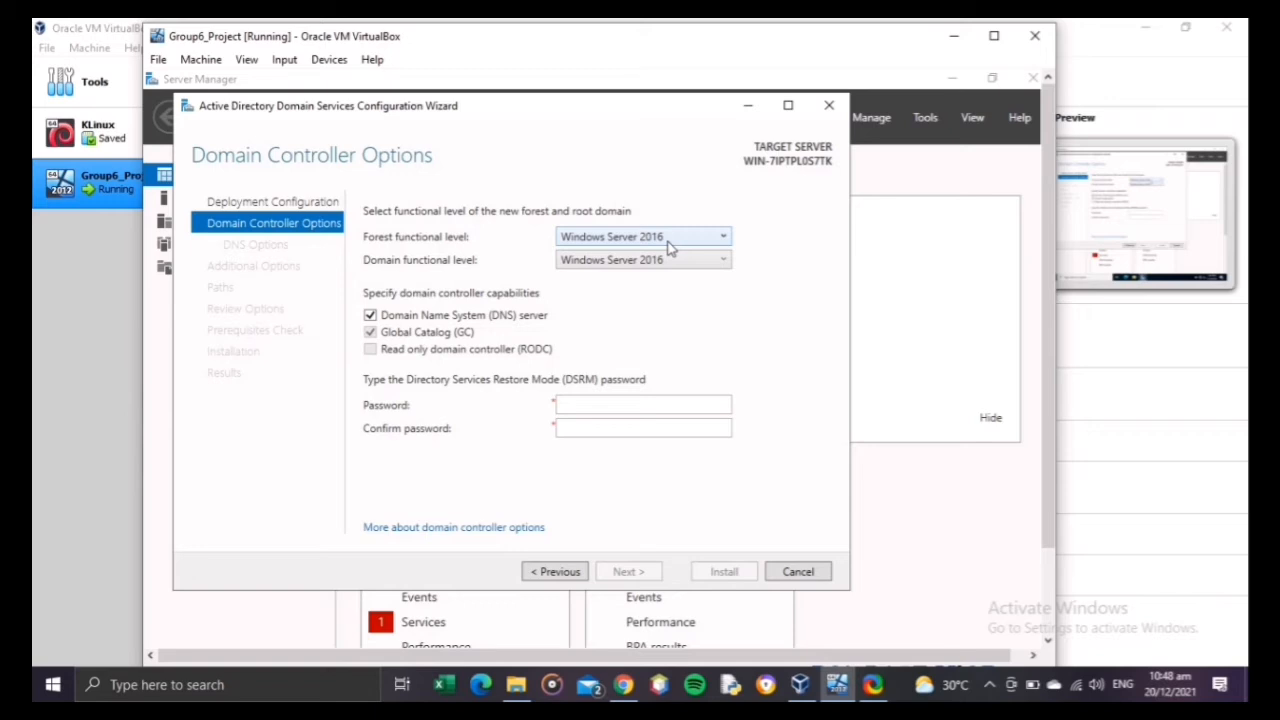
Step: Set both the forest and domain functional levels to Windows Server 2012 R2
{"action": "left_click", "coordinate": [668, 241]}
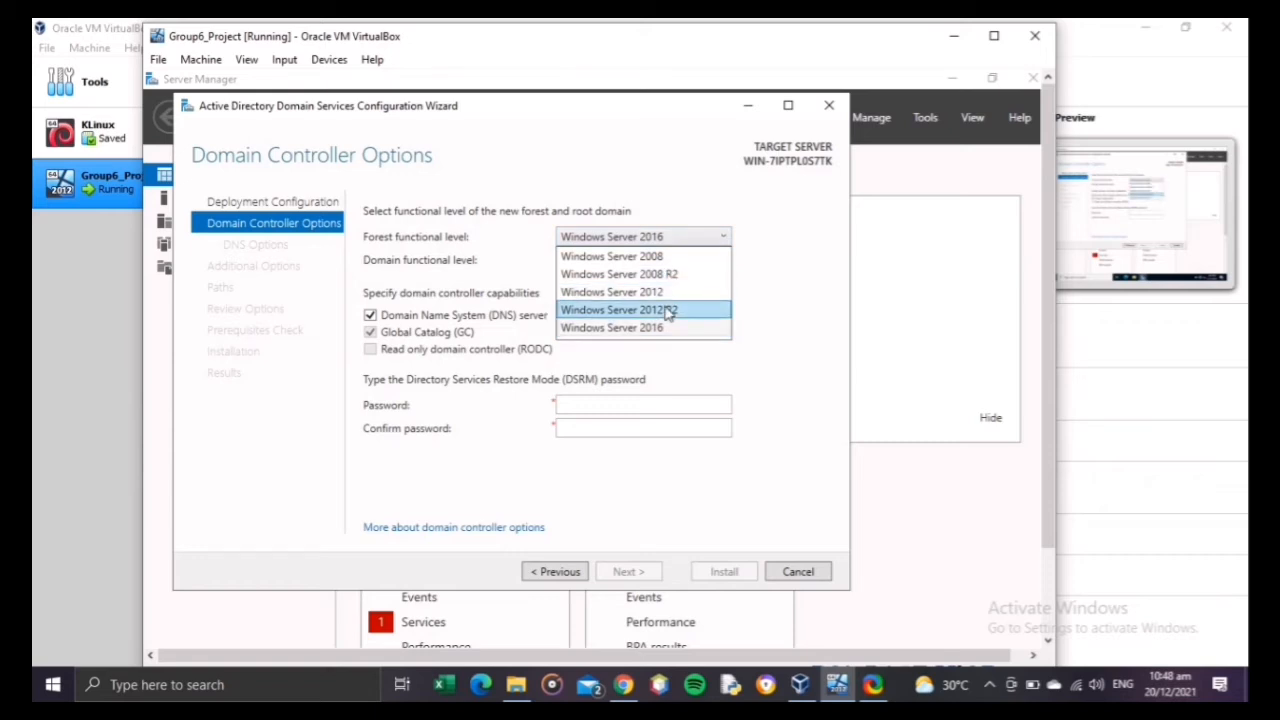
{"action": "left_click", "coordinate": [668, 312]}
{"action": "left_click", "coordinate": [668, 264]}
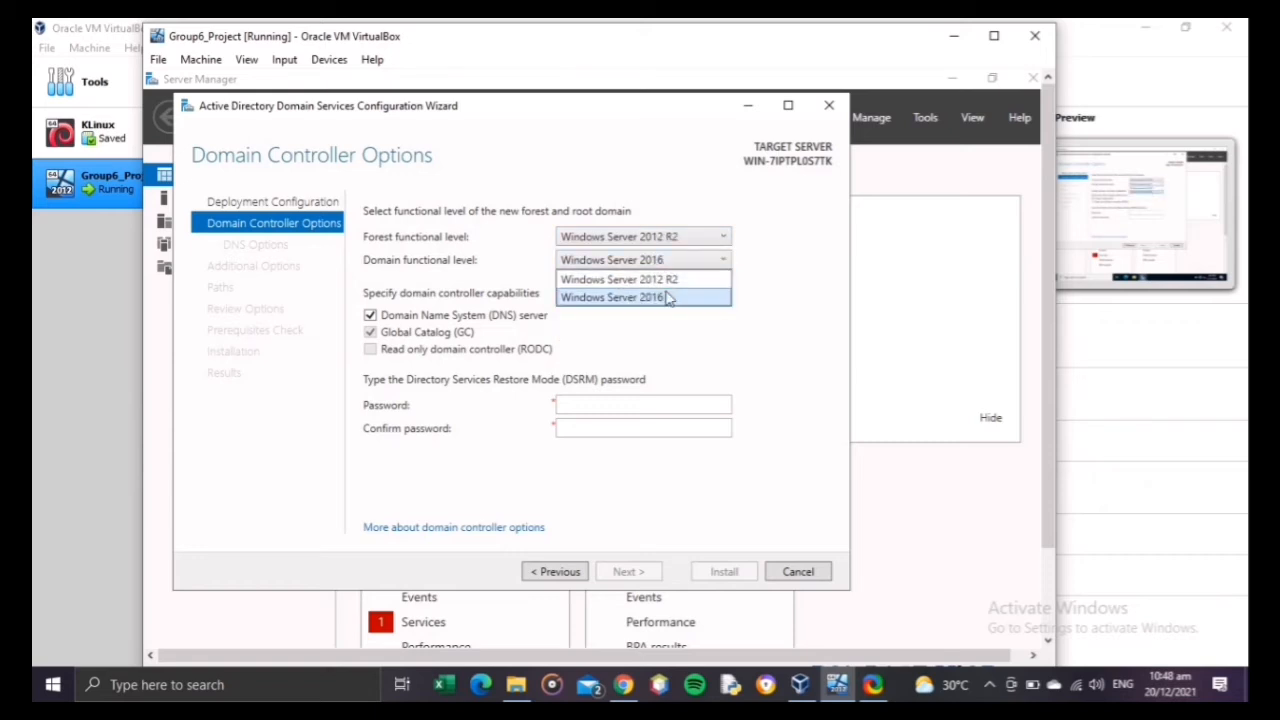
{"action": "left_click", "coordinate": [666, 281]}
Step: Enter and confirm the Directory Services Restore Mode (DSRM) password and continue to the DNS options
{"action": "left_click", "coordinate": [599, 404]}
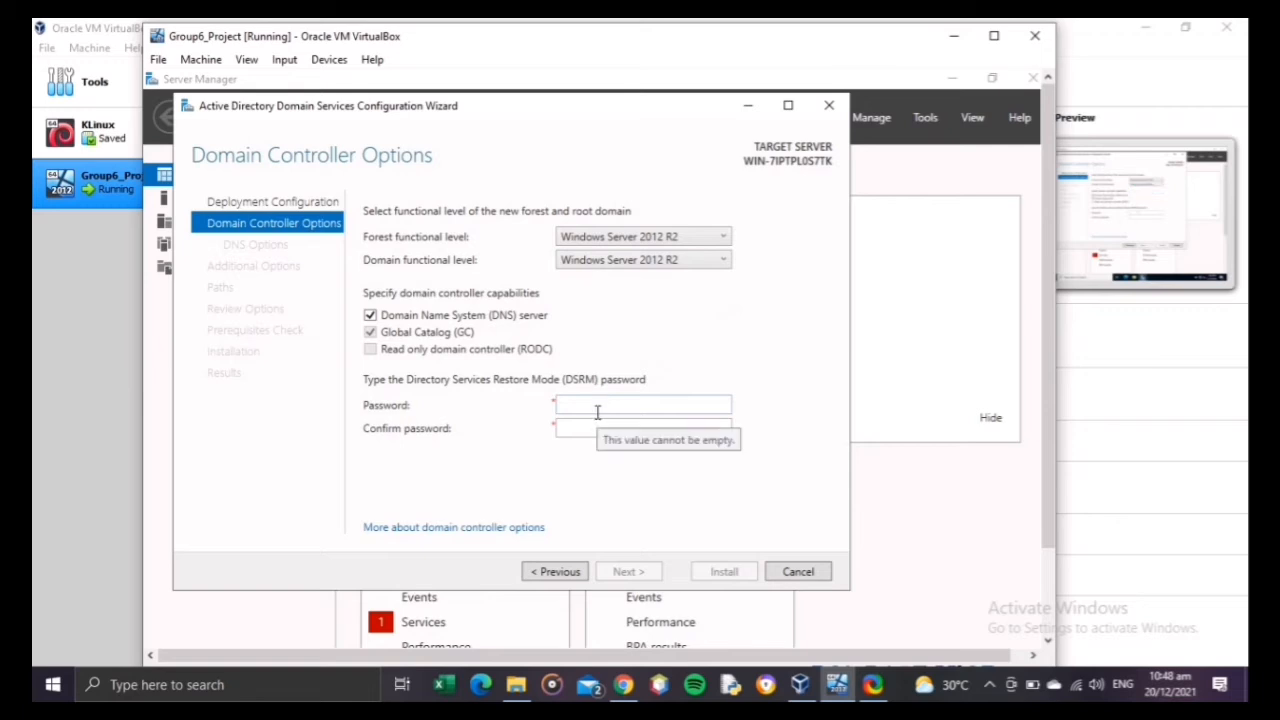
{"action": "type", "text": "P"}
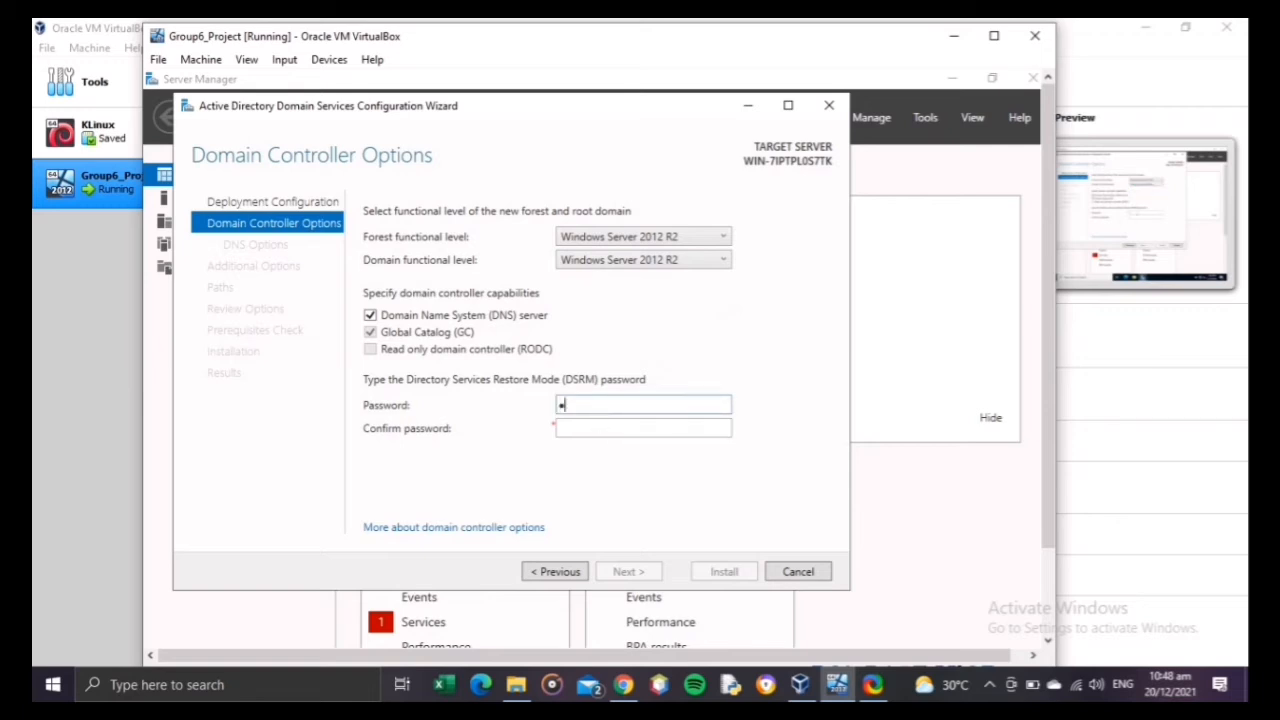
{"action": "type", "text": "@ssw0rd"}
{"action": "key", "text": "Tab"}
{"action": "type", "text": "P"}
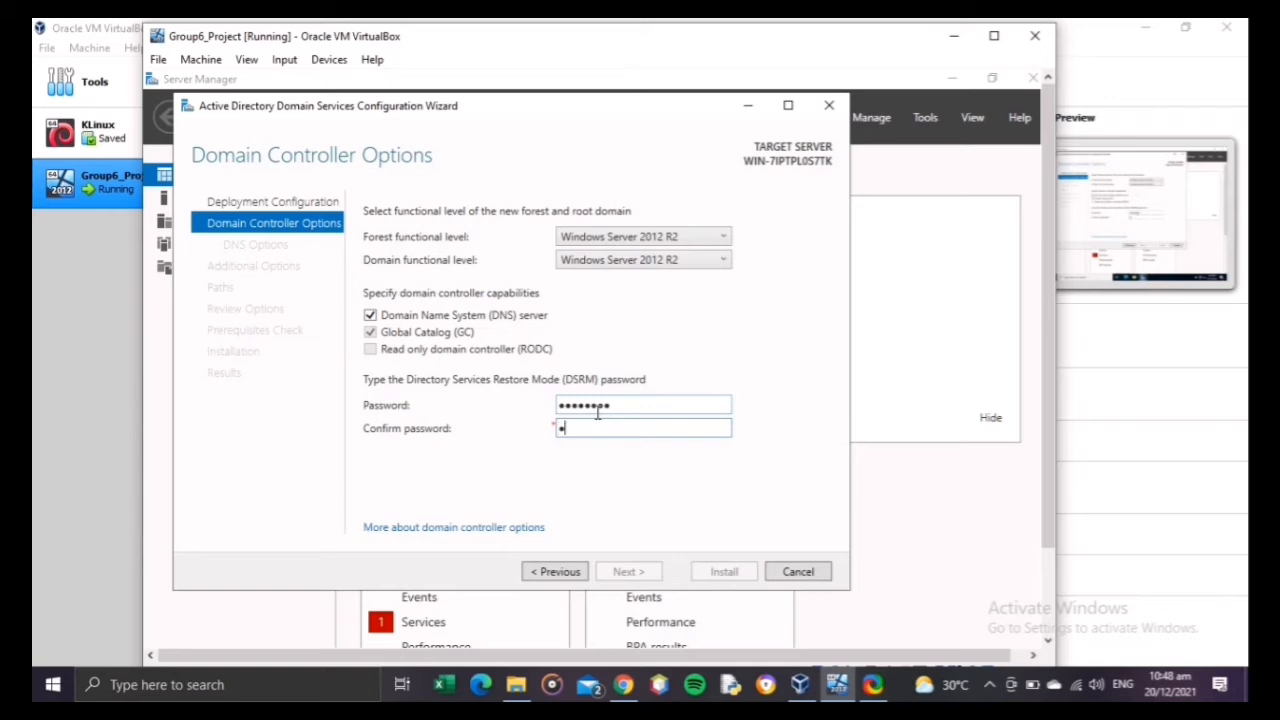
{"action": "type", "text": "@ssw0rd"}
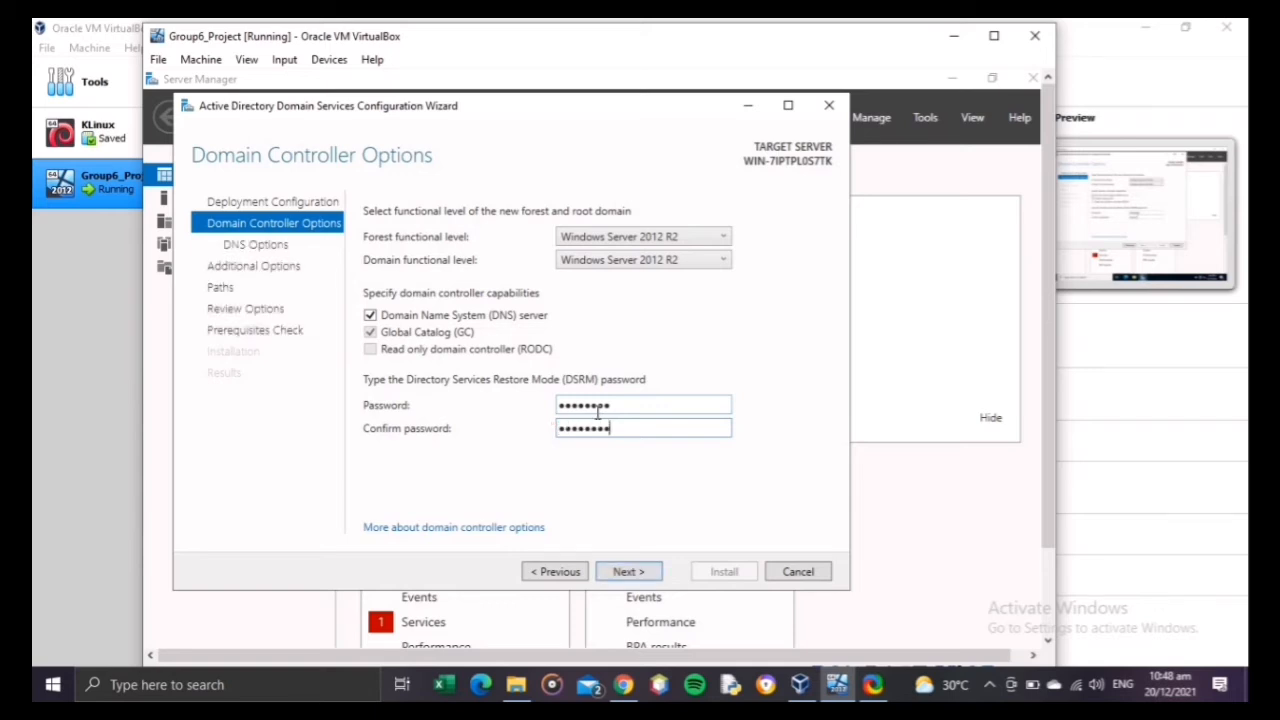
{"action": "left_click", "coordinate": [641, 572]}
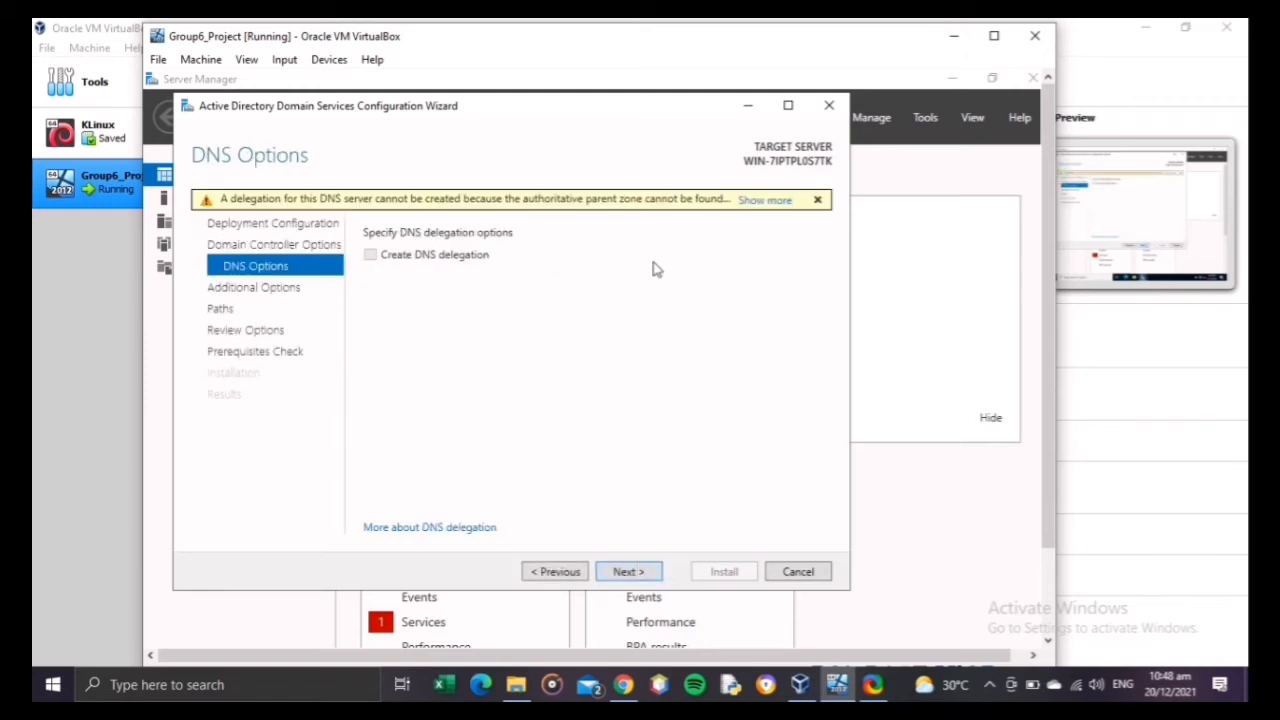
Step: Read the full DNS delegation warning and continue without creating a DNS delegation
{"action": "left_click", "coordinate": [762, 202]}
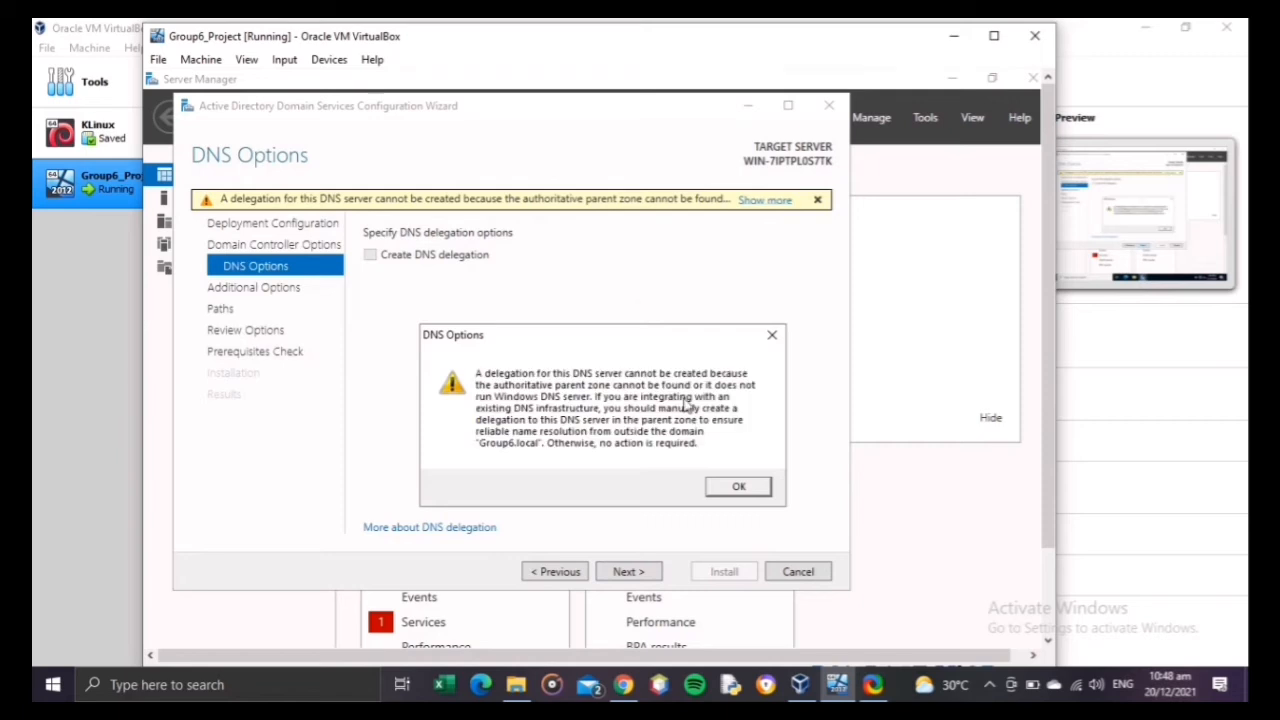
{"action": "left_click", "coordinate": [714, 487]}
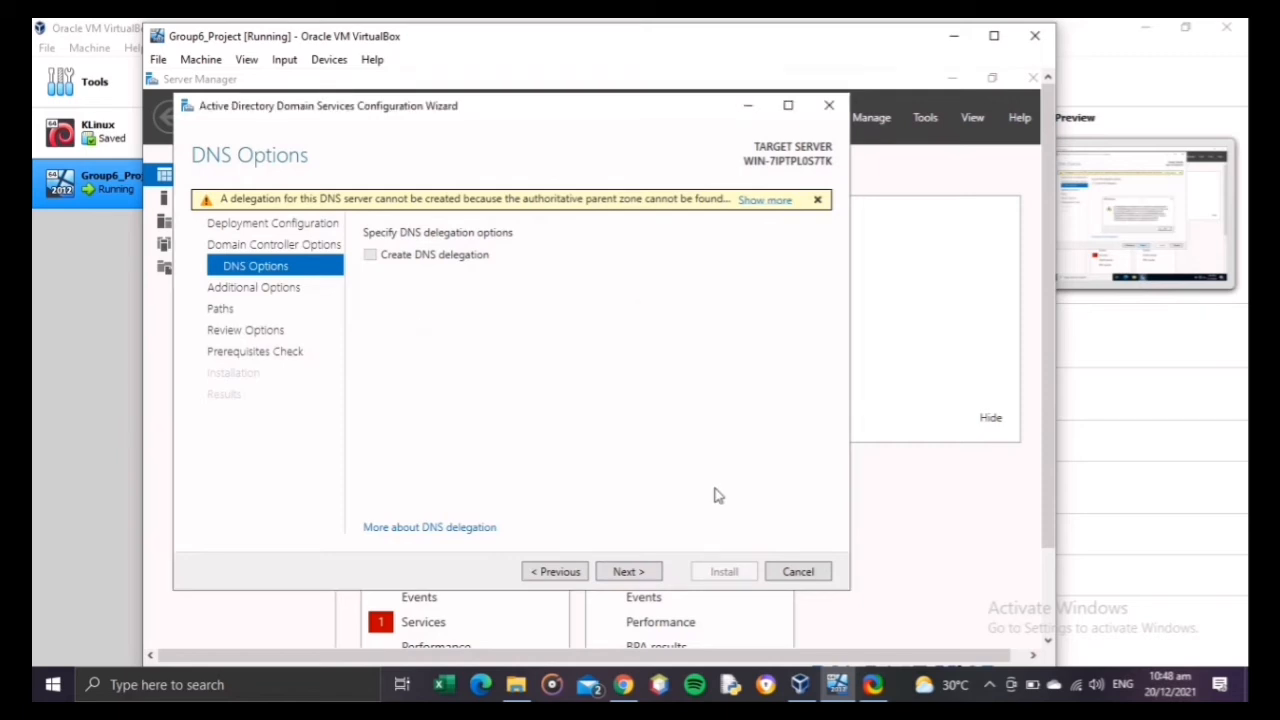
{"action": "left_click", "coordinate": [629, 574]}
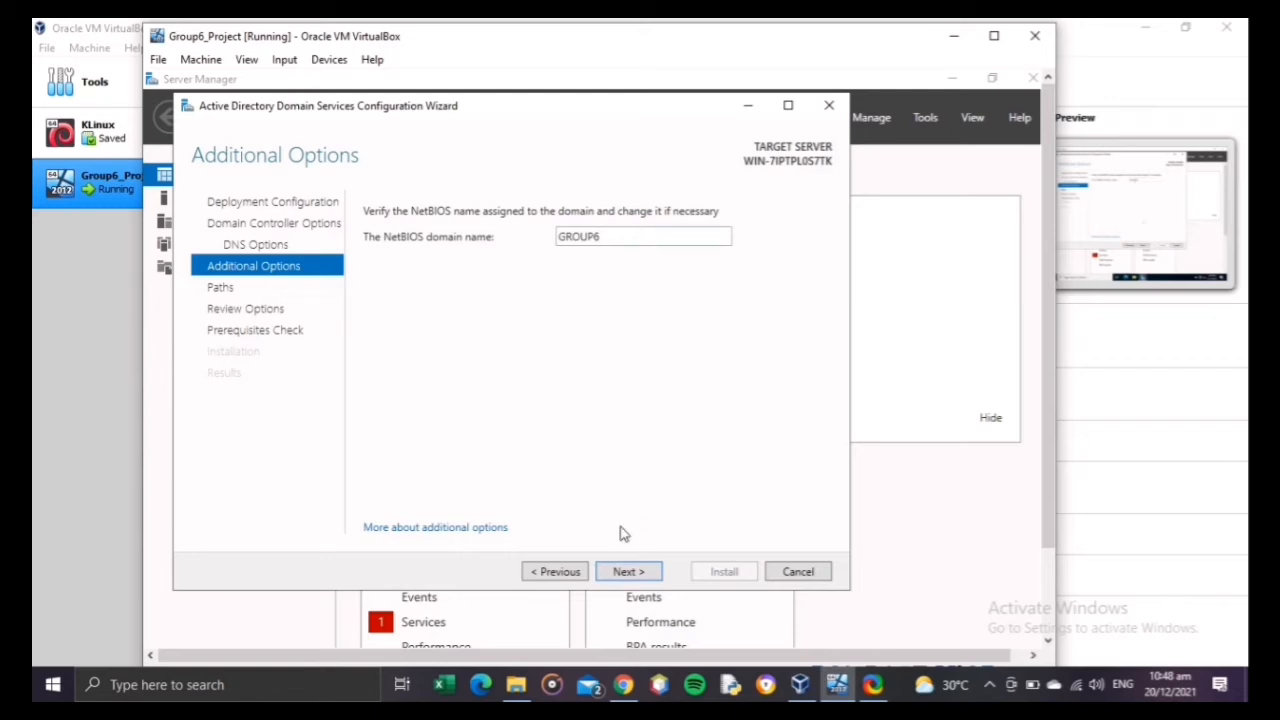
Step: Keep the NetBIOS name GROUP6 and the default AD DS folder paths, and install the domain controller, acknowledging the restart
{"action": "left_click", "coordinate": [625, 573]}
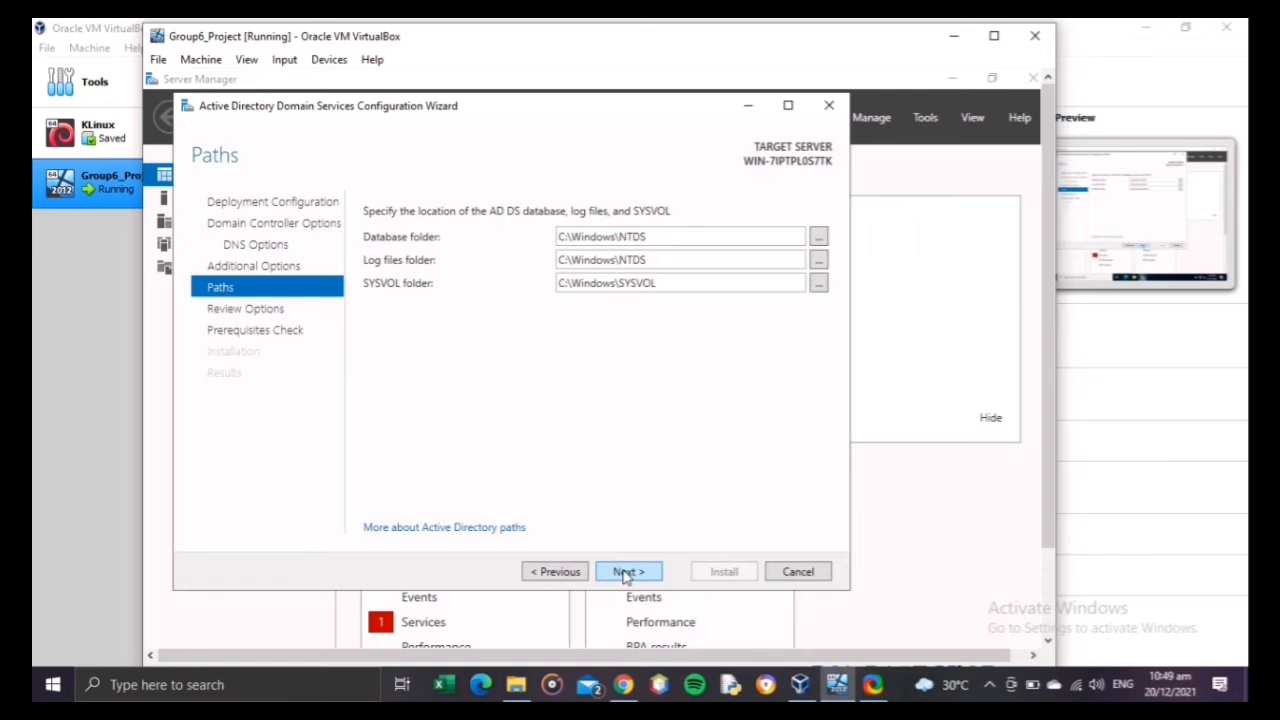
{"action": "left_click", "coordinate": [624, 573]}
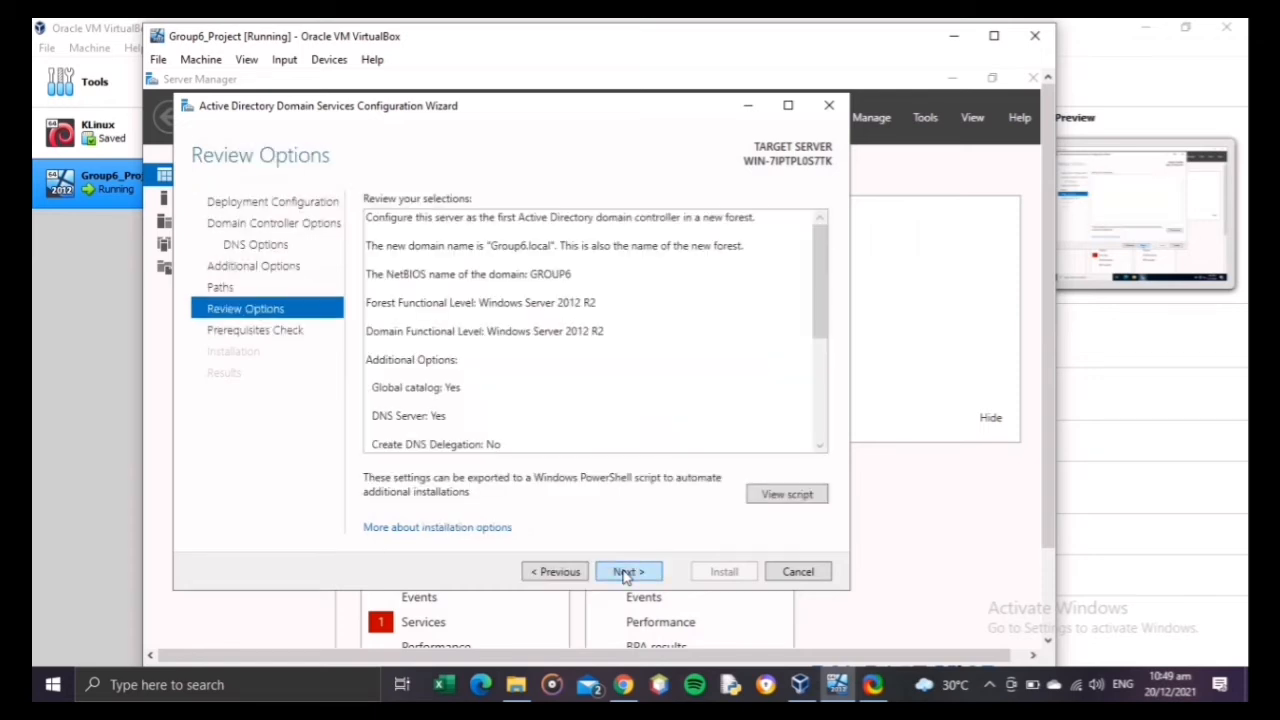
{"action": "left_click", "coordinate": [626, 574]}
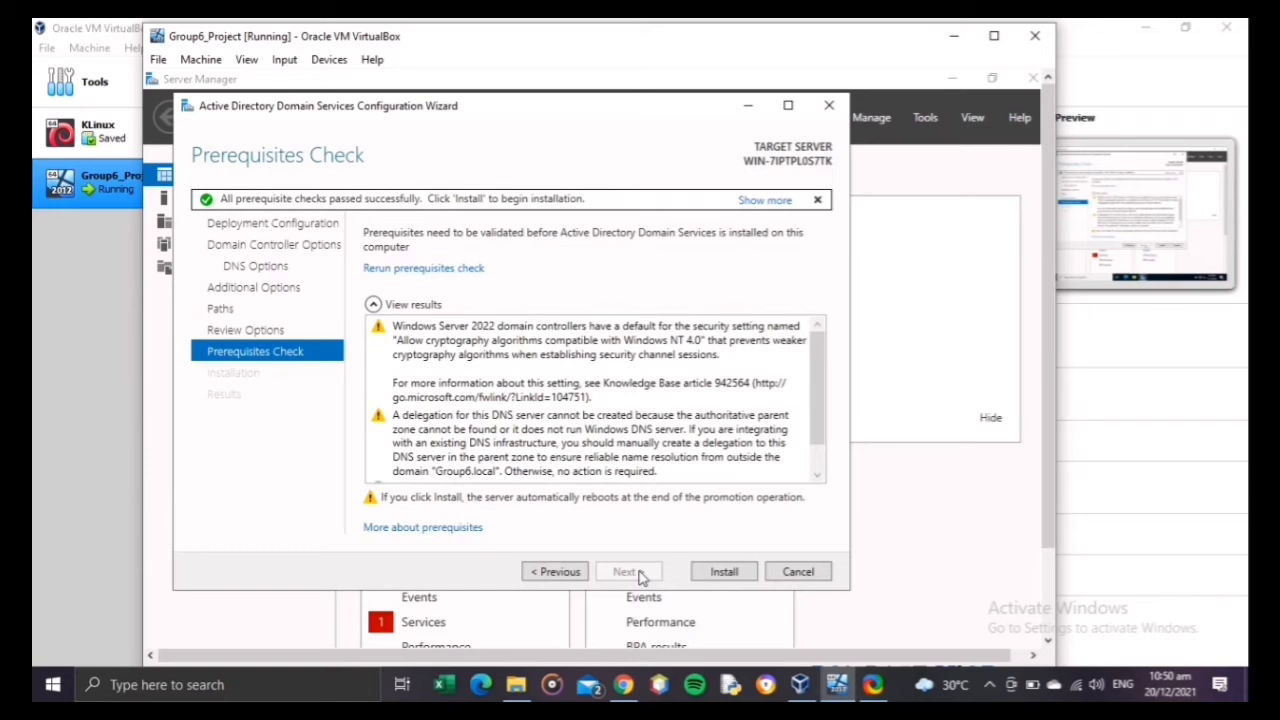
{"action": "left_click", "coordinate": [737, 575]}
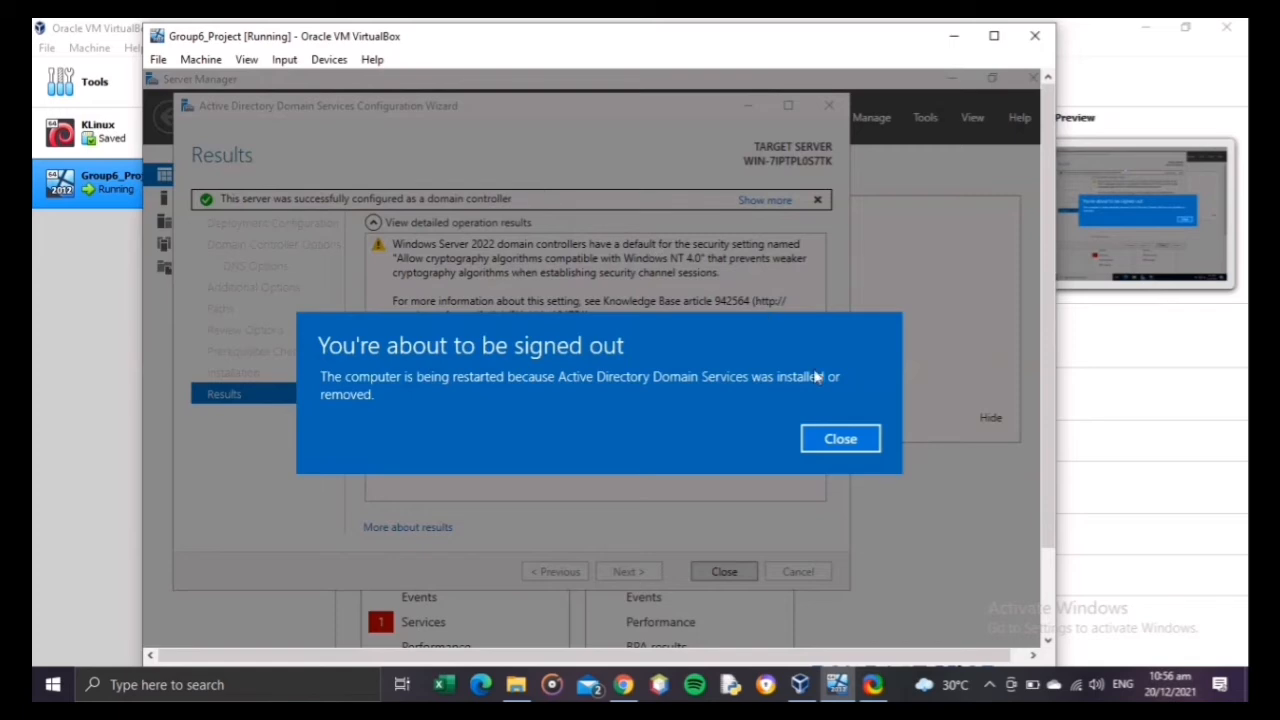
{"action": "left_click", "coordinate": [840, 440]}
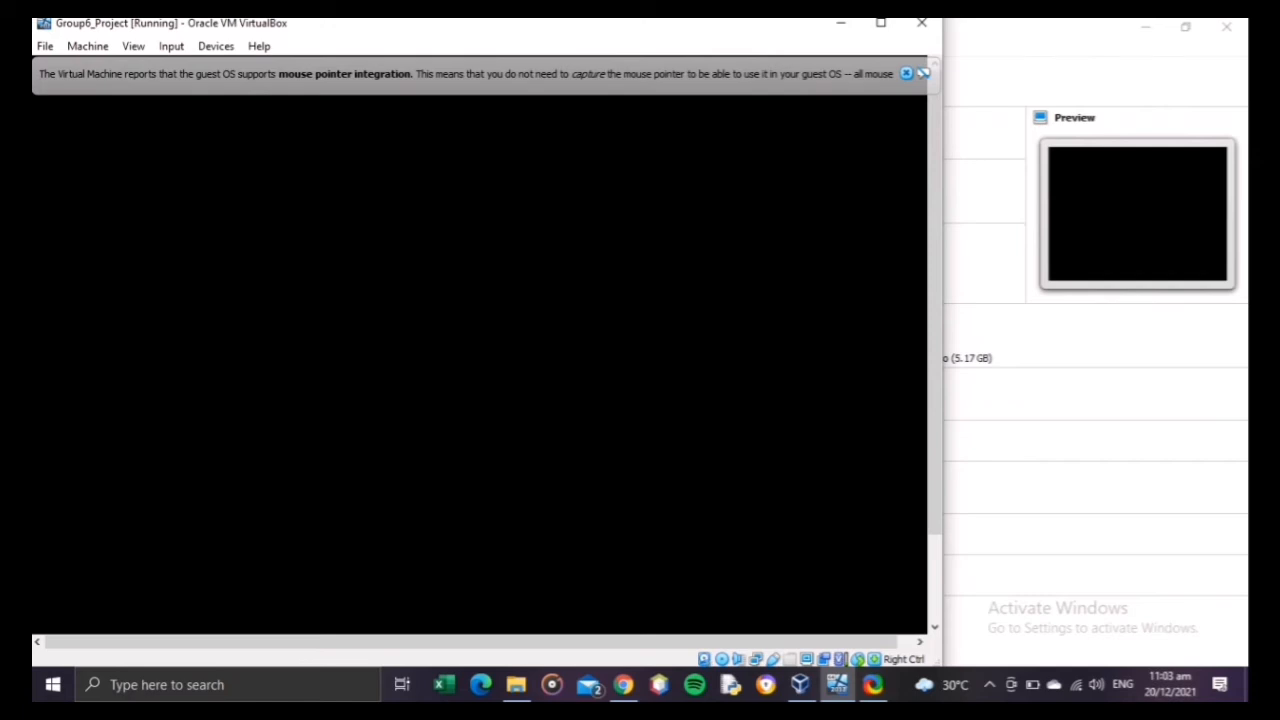
Step: Unlock the restarted virtual machine and sign in as GROUP6\Administrator with the account password
{"action": "left_click", "coordinate": [905, 73]}
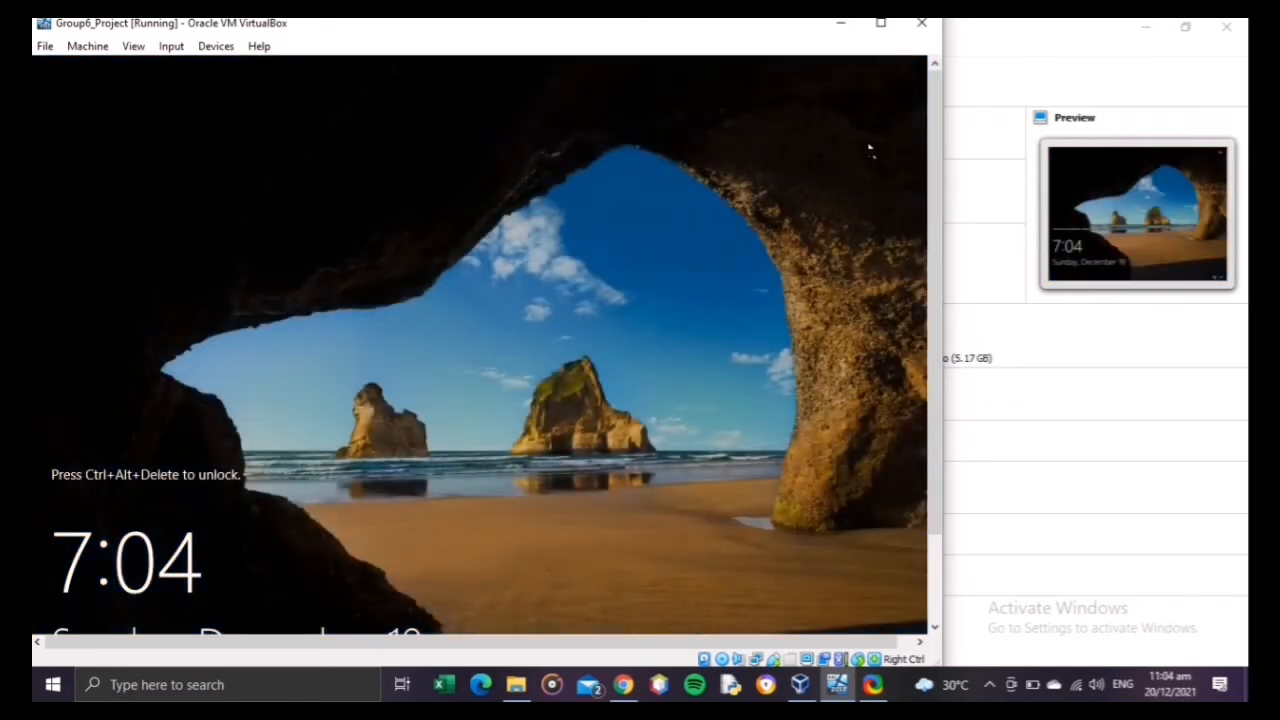
{"action": "left_click", "coordinate": [167, 50]}
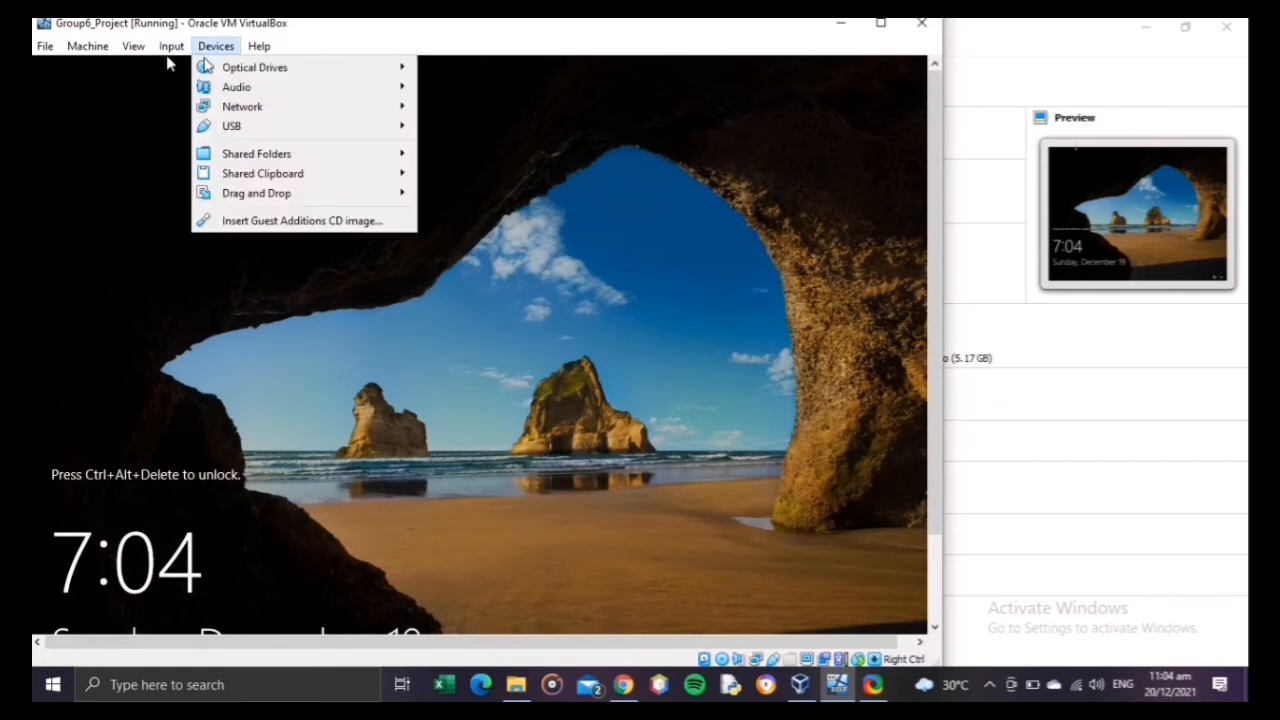
{"action": "mouse_move", "coordinate": [205, 68]}
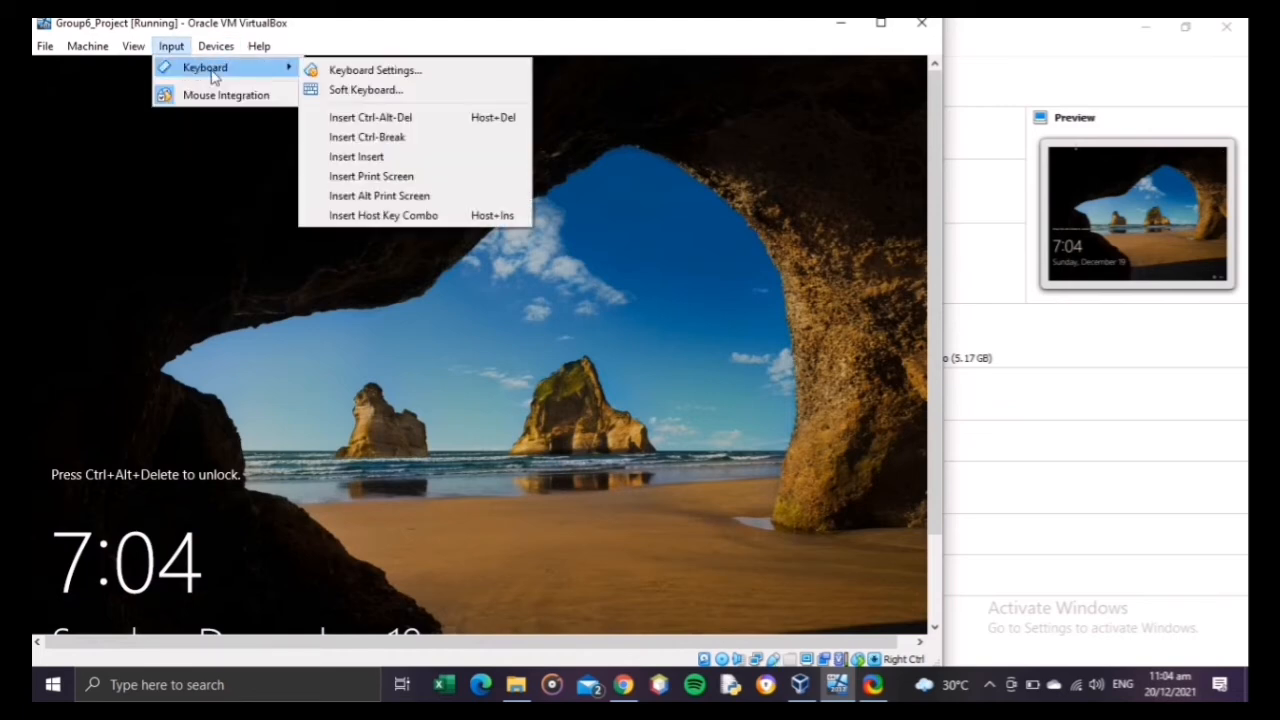
{"action": "left_click", "coordinate": [343, 118]}
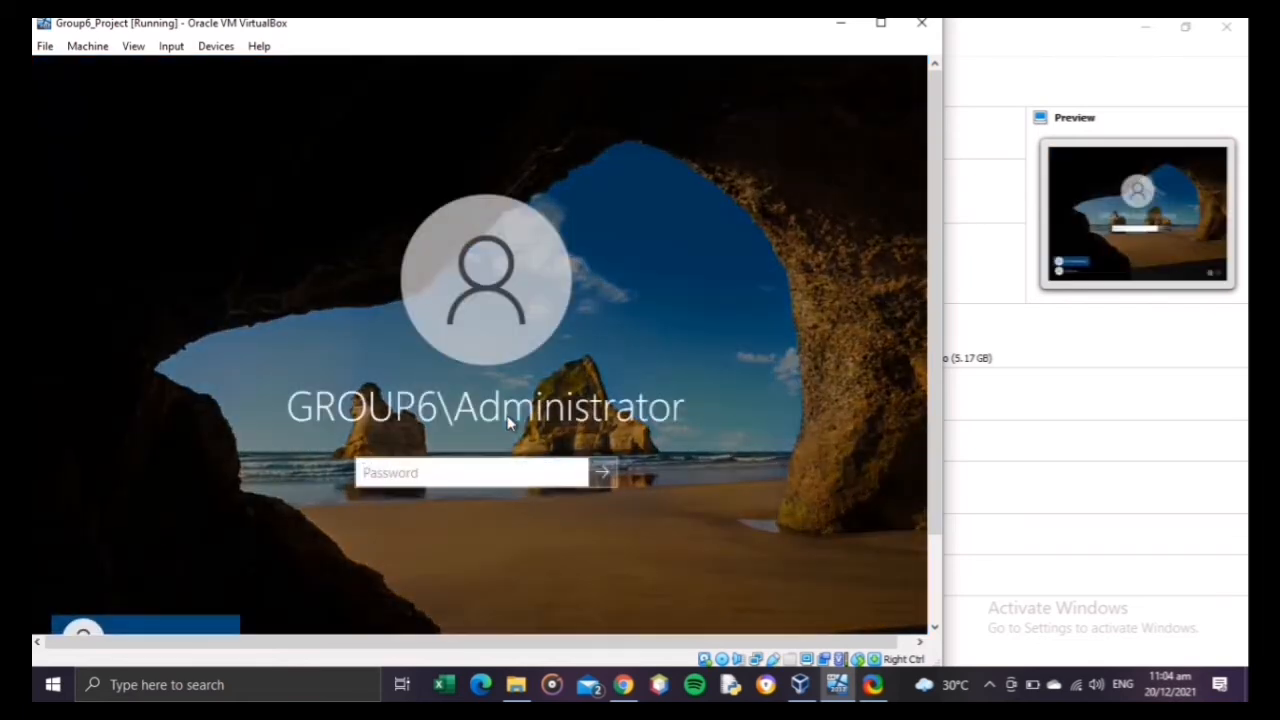
{"action": "type", "text": "••••••••"}
{"action": "key", "text": "Return"}
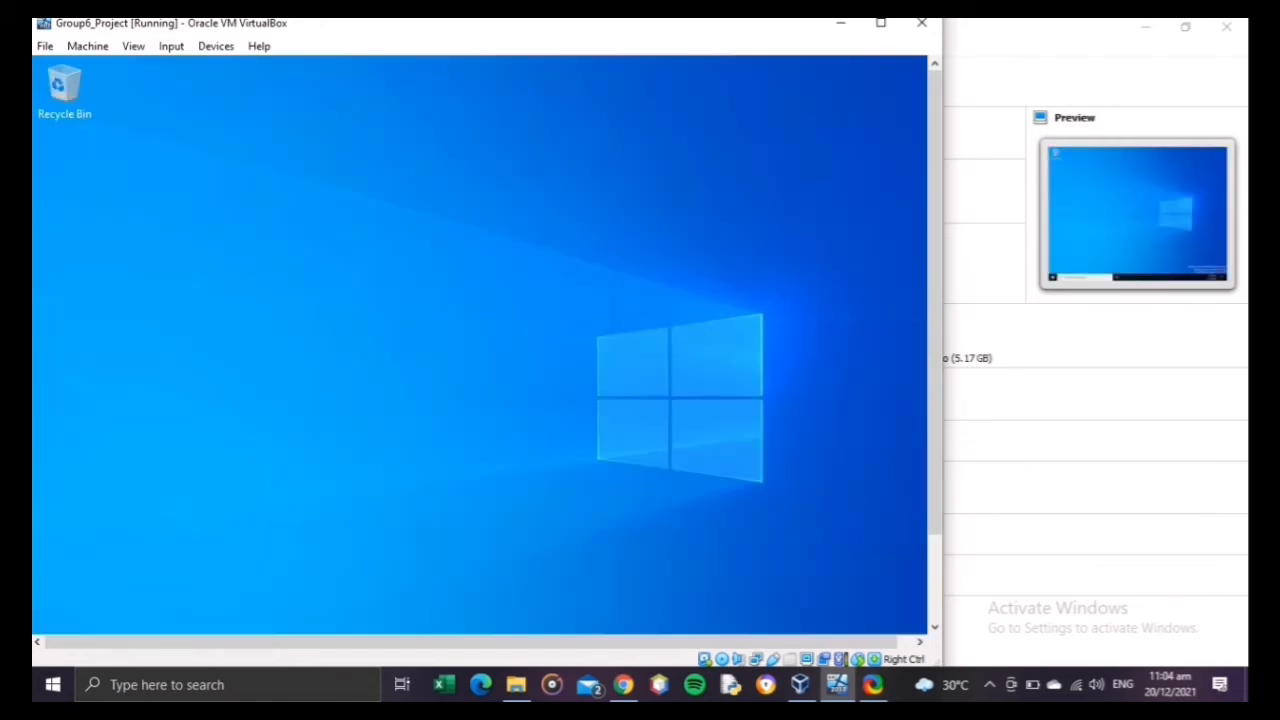
{"action": "left_click", "coordinate": [989, 686]}
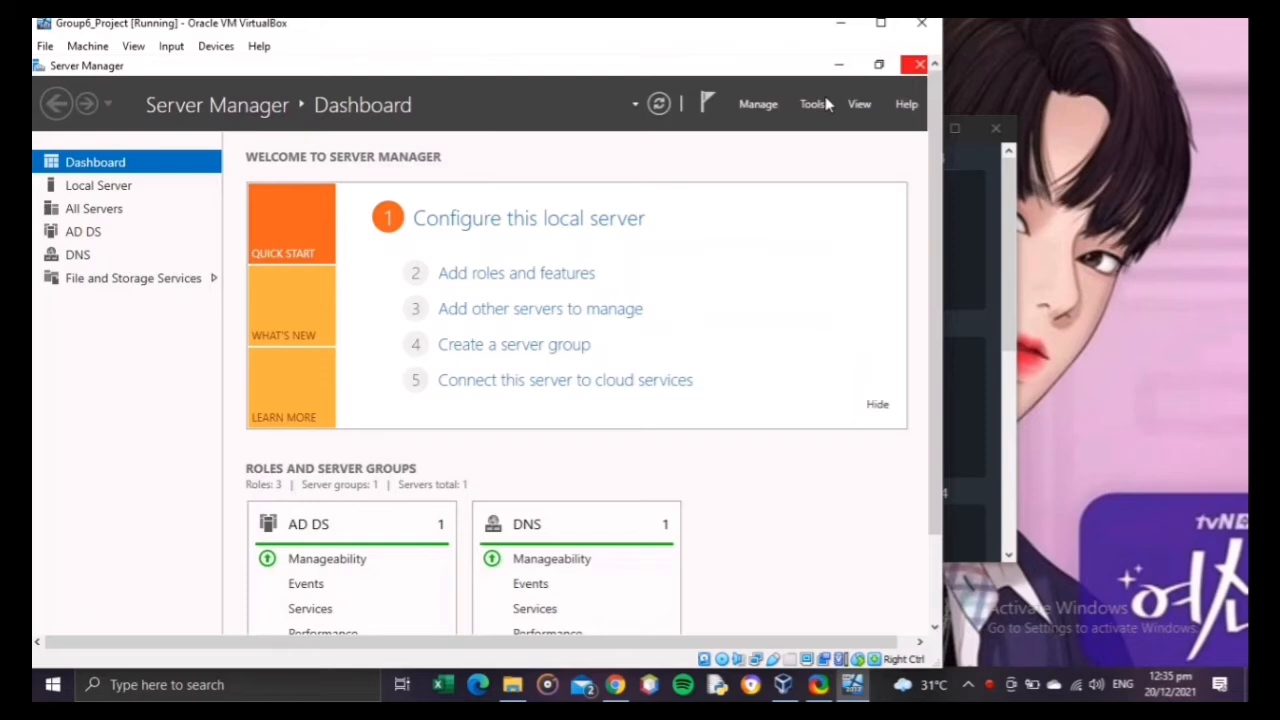
Step: Open Active Directory Users and Computers, expand the group6.local domain and view its Users container
{"action": "left_click", "coordinate": [814, 104]}
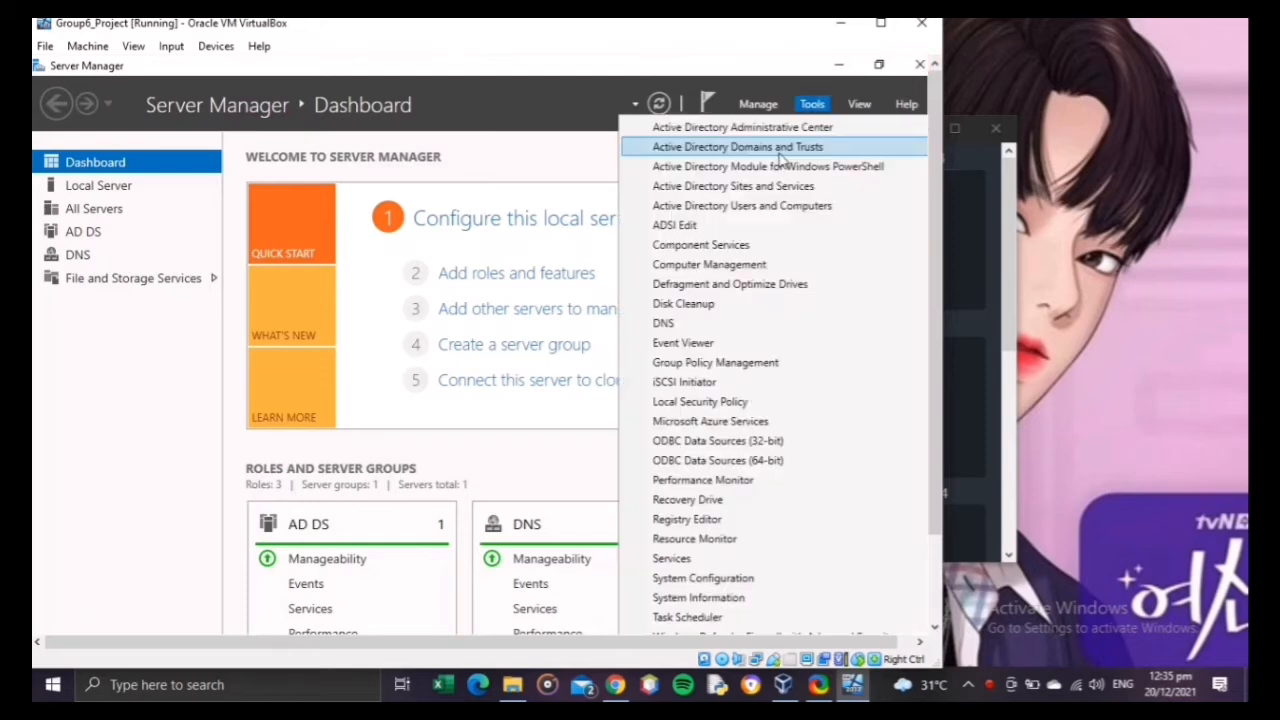
{"action": "left_click", "coordinate": [757, 208]}
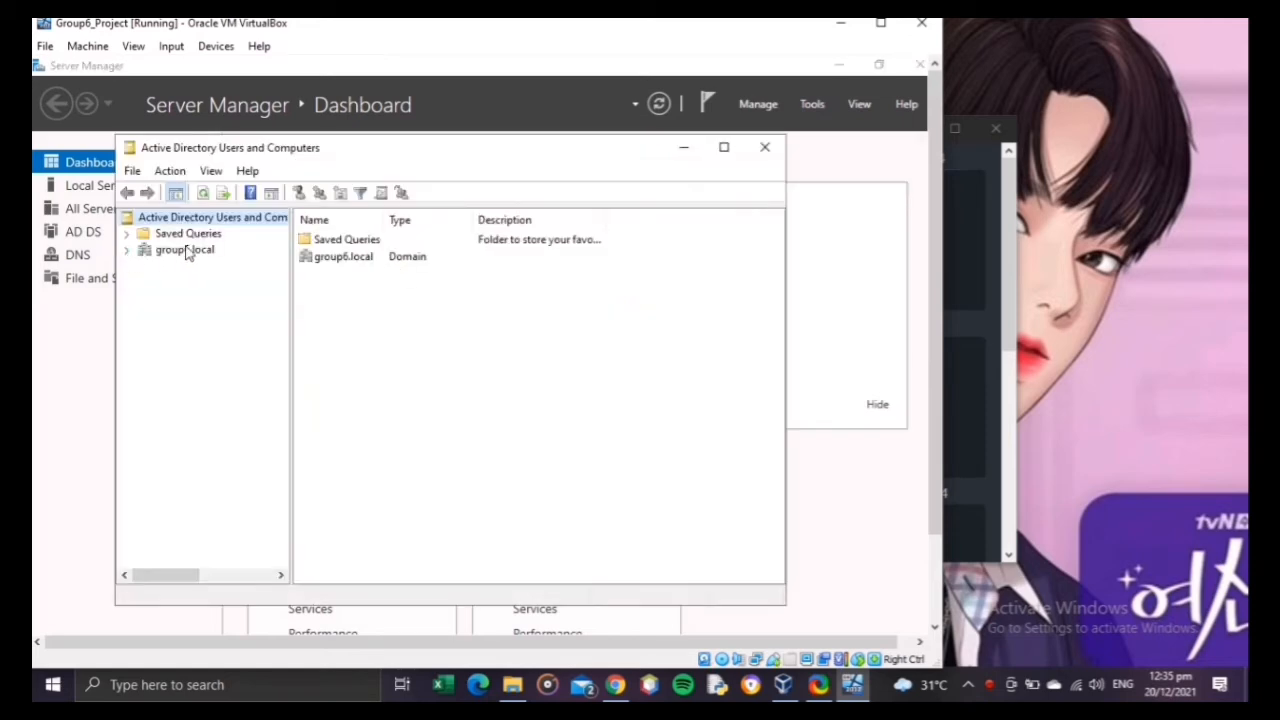
{"action": "left_click", "coordinate": [126, 250]}
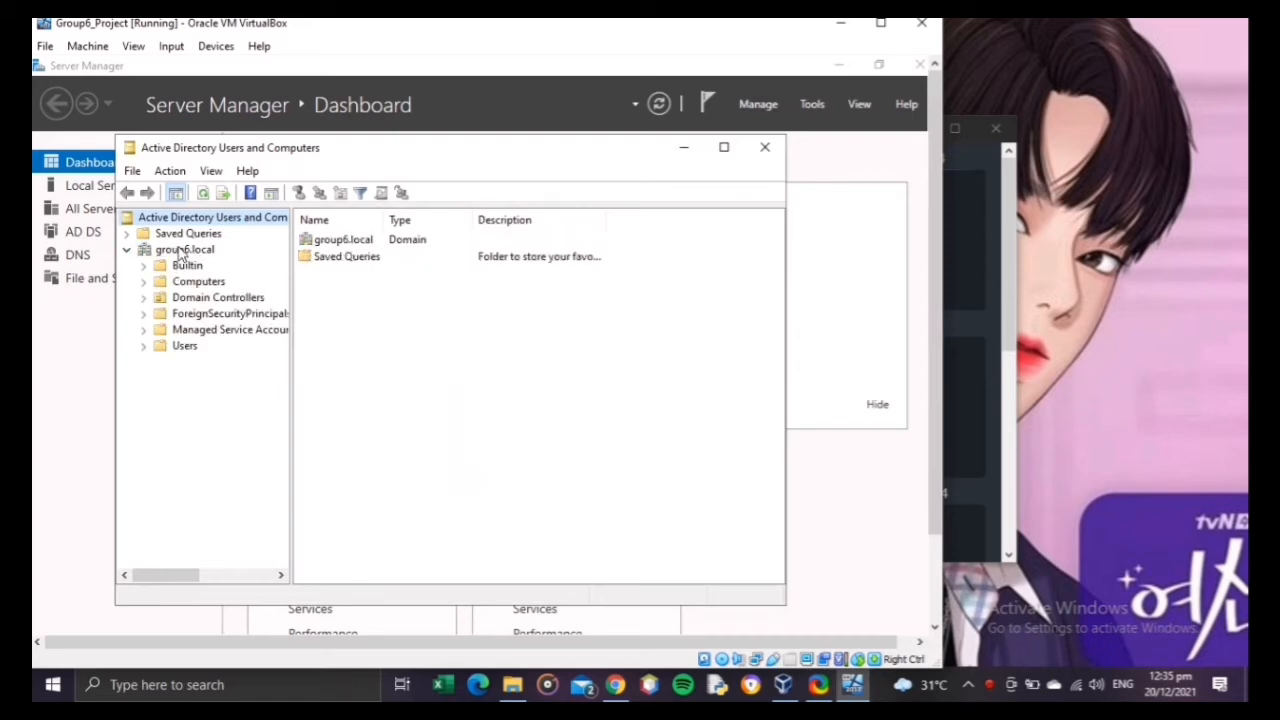
{"action": "left_click", "coordinate": [180, 250]}
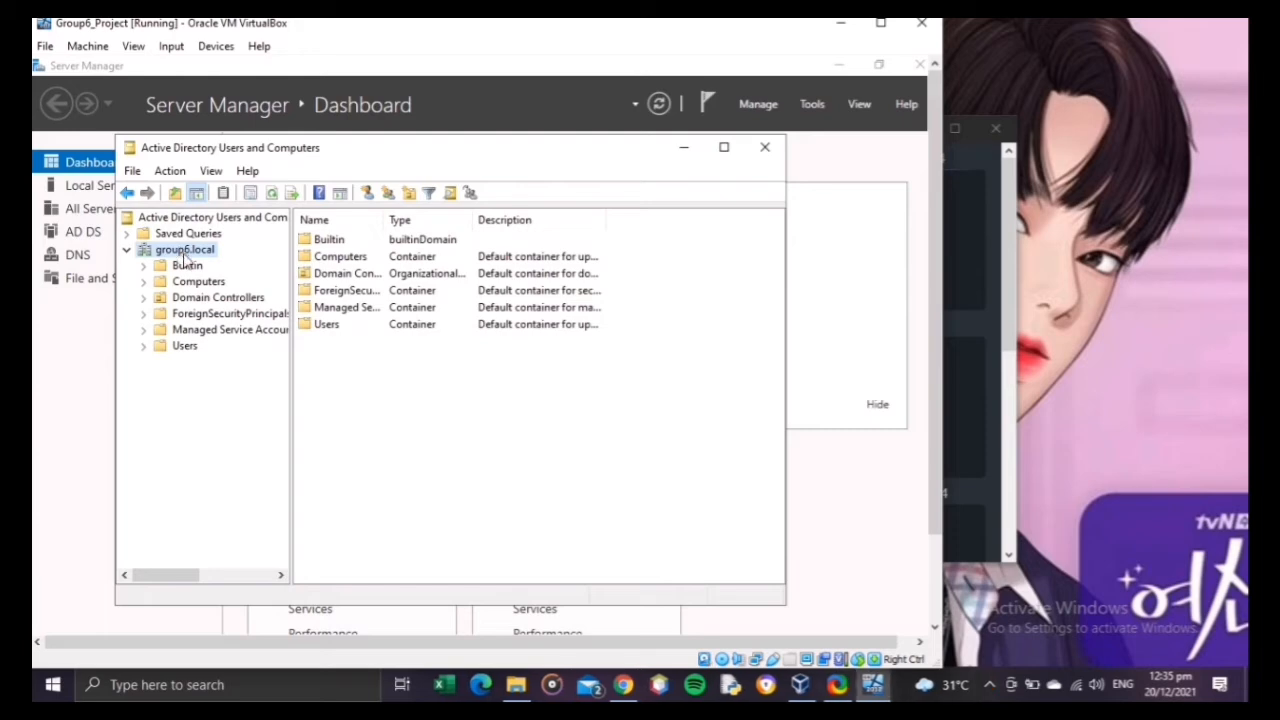
{"action": "left_click", "coordinate": [158, 348]}
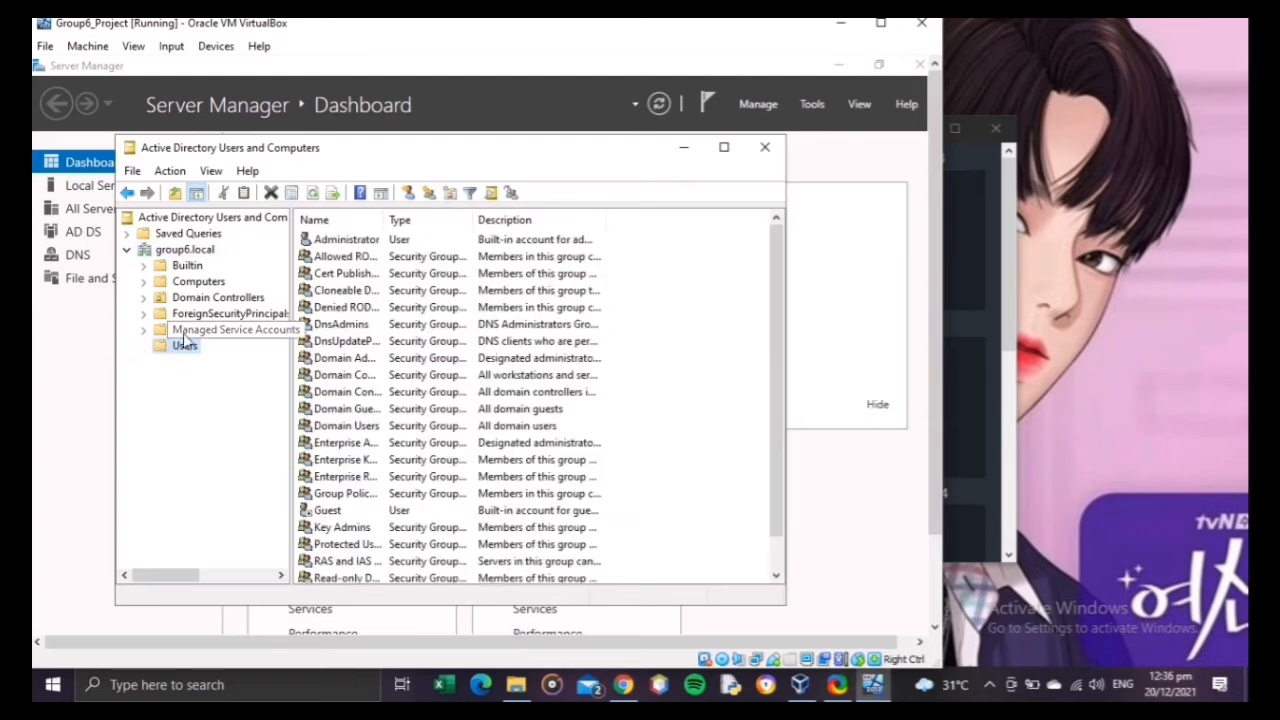
Step: Create an organizational unit named Group6 in group6.local without protection from accidental deletion
{"action": "left_click", "coordinate": [191, 253]}
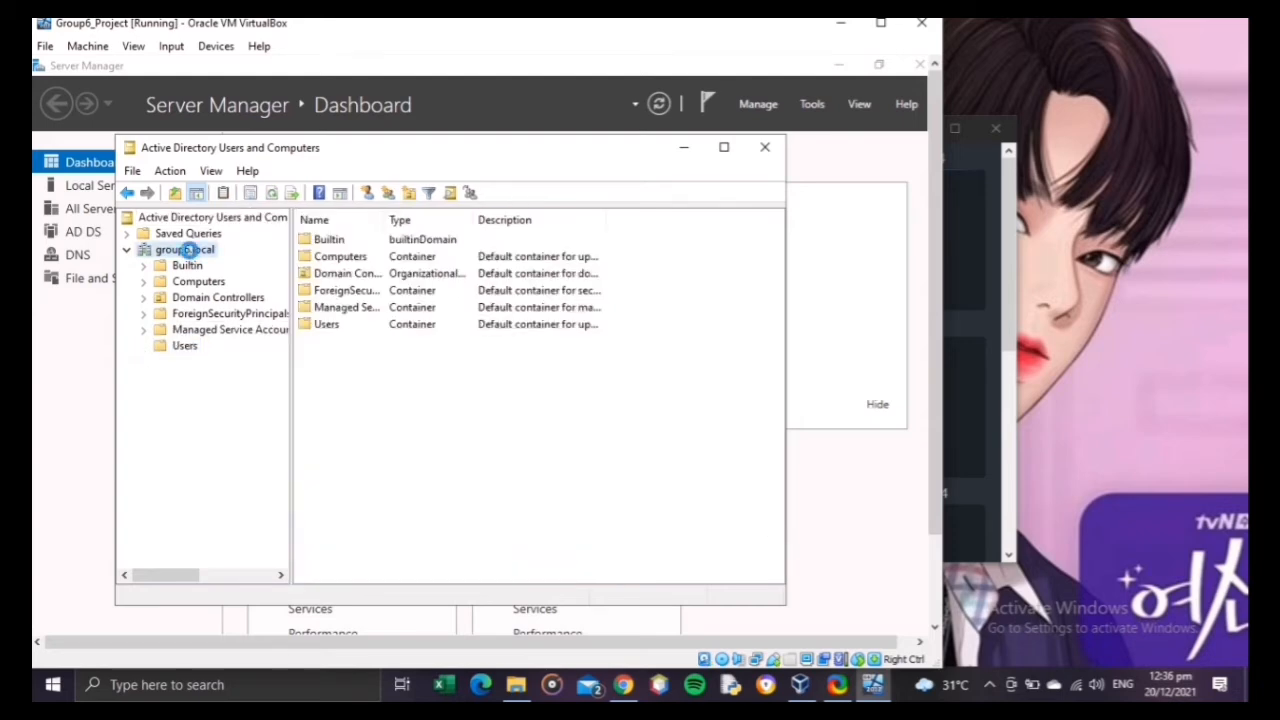
{"action": "right_click", "coordinate": [191, 253]}
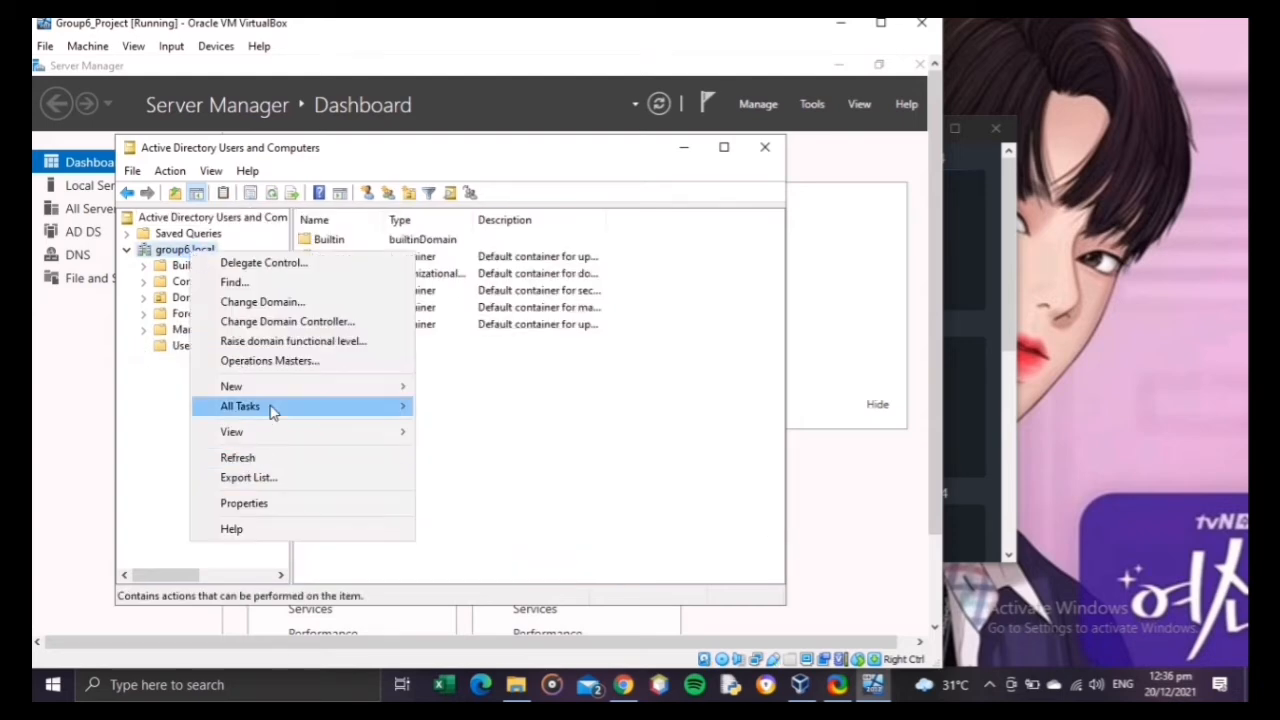
{"action": "mouse_move", "coordinate": [275, 388]}
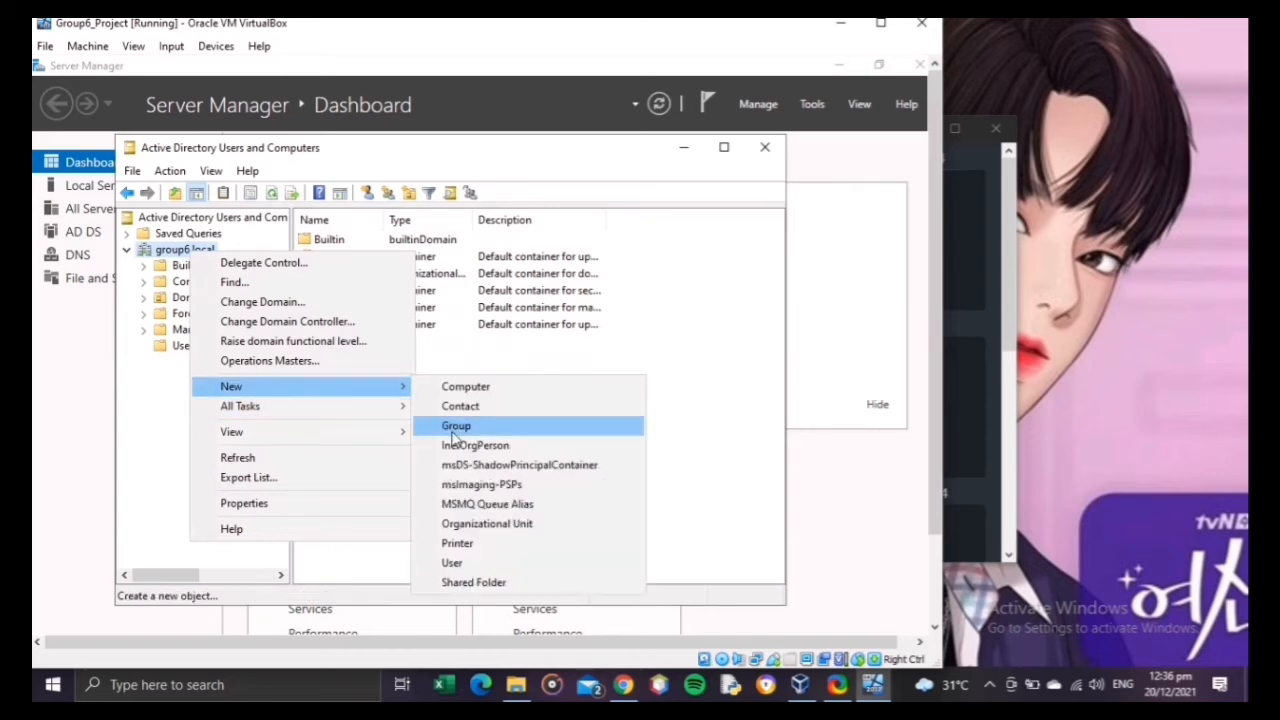
{"action": "left_click", "coordinate": [466, 524]}
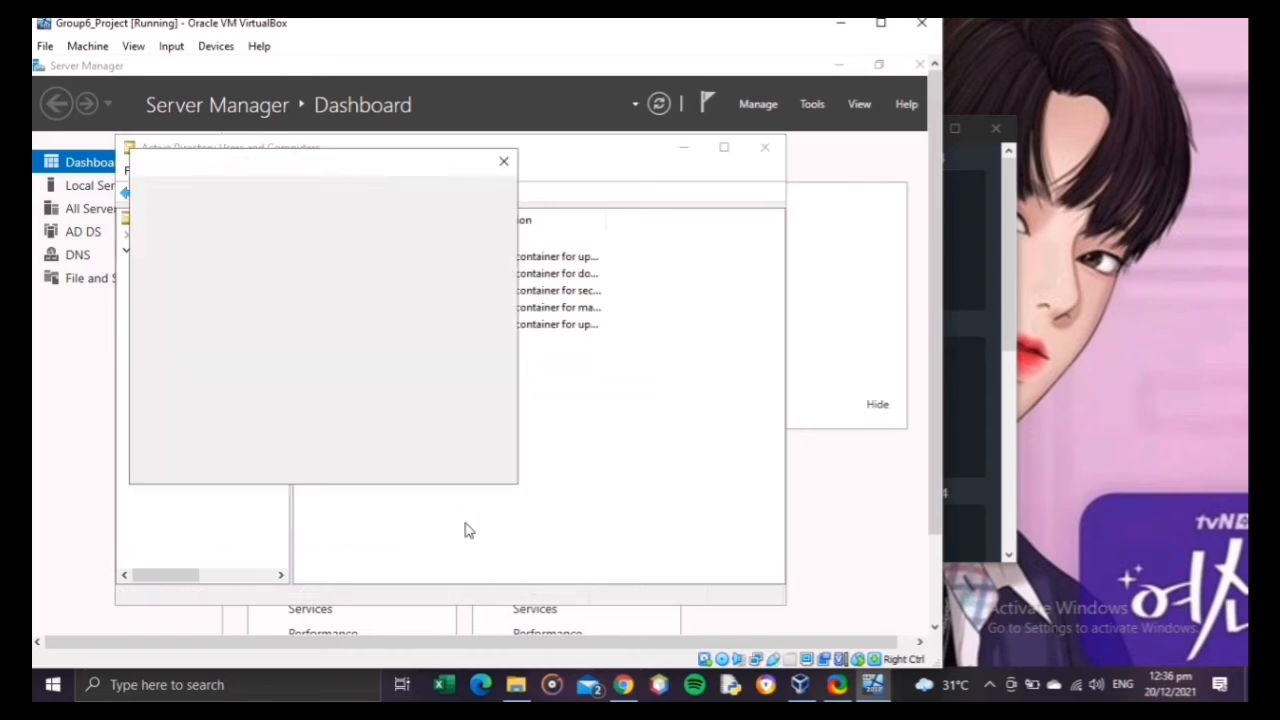
{"action": "type", "text": "Group6"}
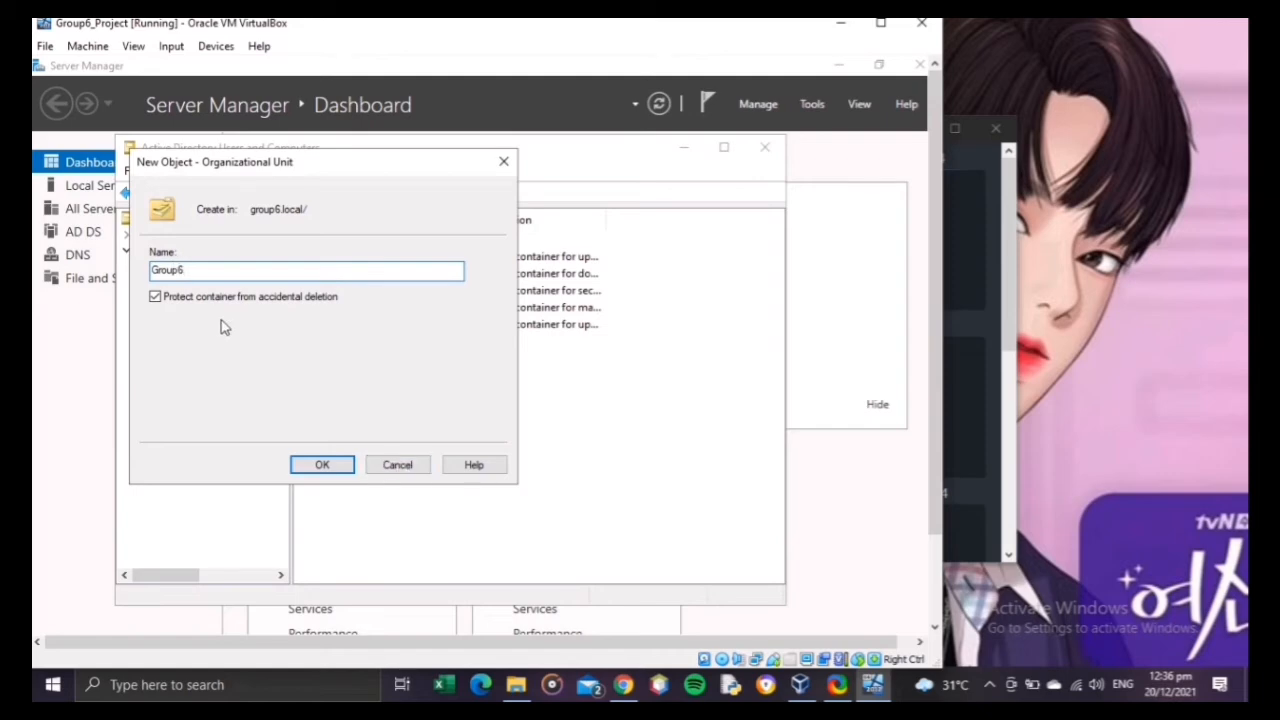
{"action": "left_click", "coordinate": [161, 300]}
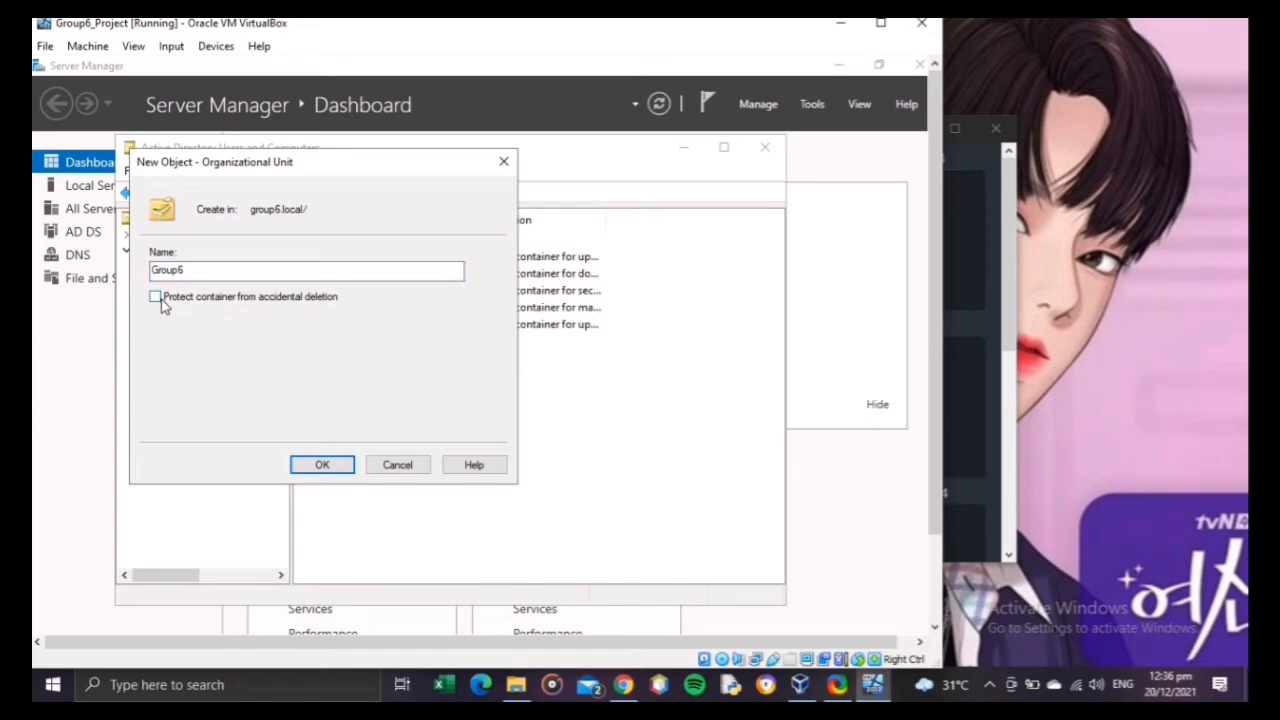
{"action": "left_click", "coordinate": [322, 466]}
Step: Create a global security group named ICTS in the Group6 organizational unit
{"action": "left_click", "coordinate": [186, 362]}
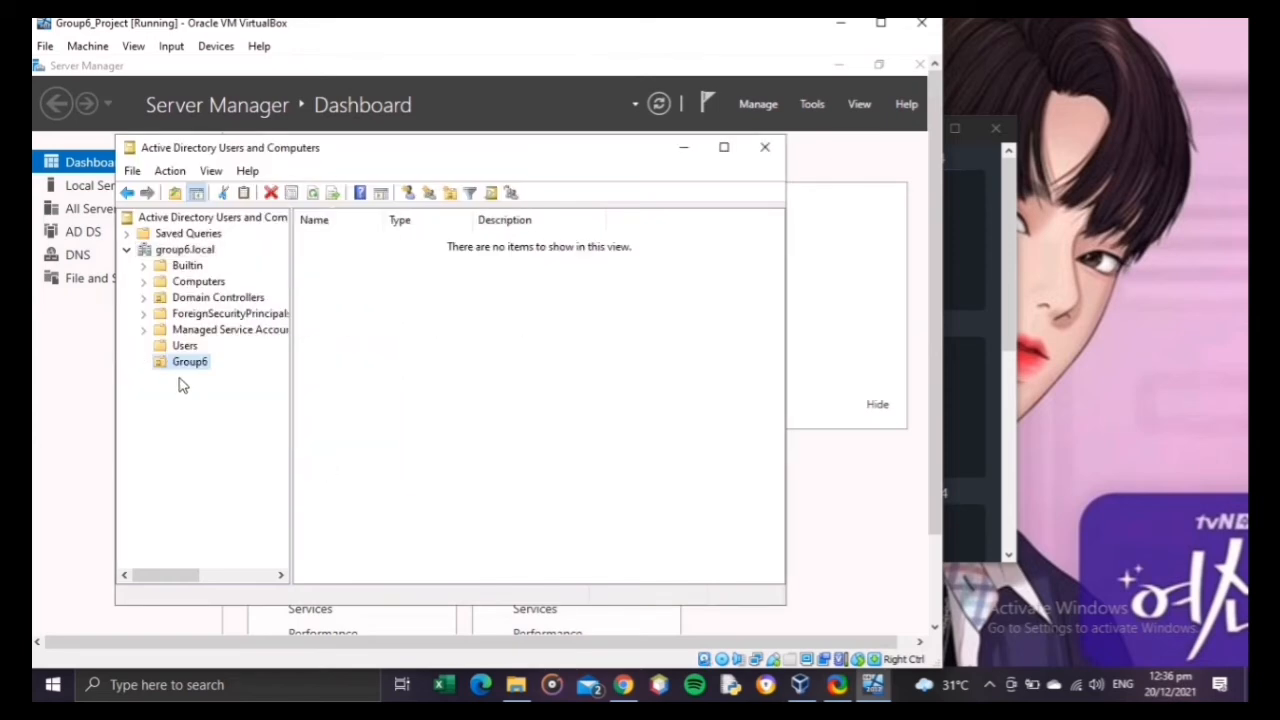
{"action": "right_click", "coordinate": [183, 370]}
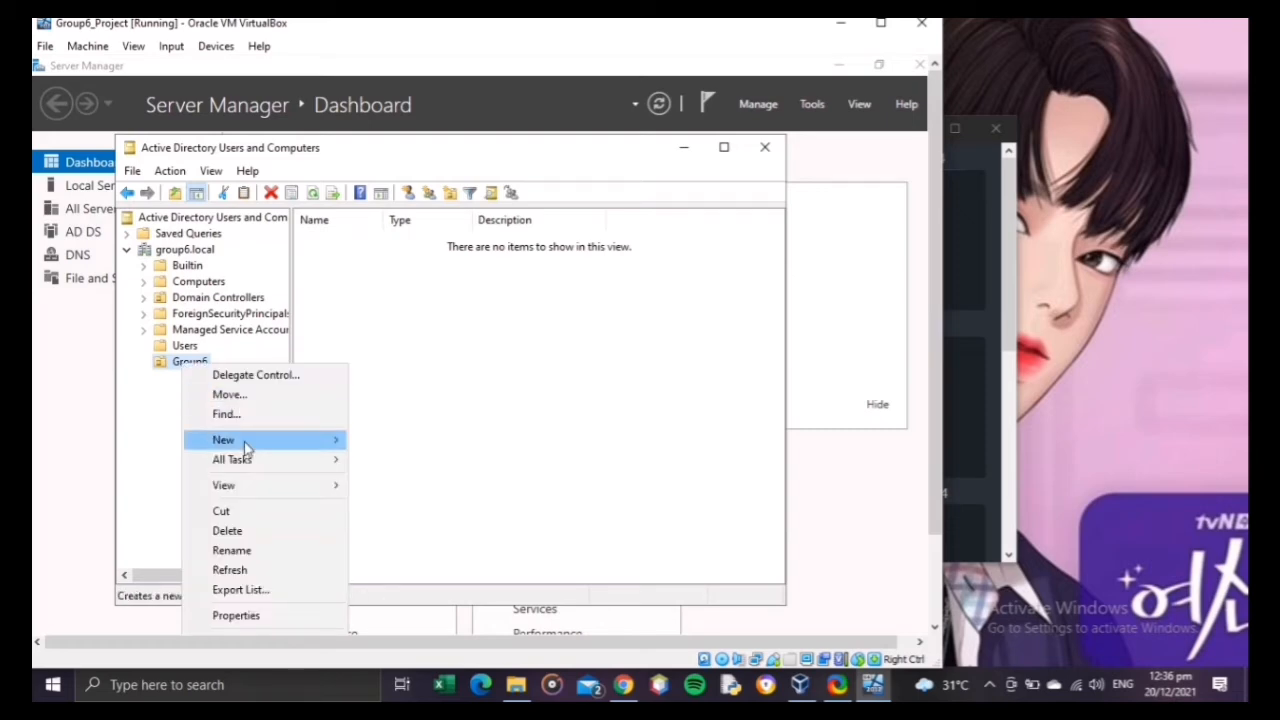
{"action": "mouse_move", "coordinate": [245, 446]}
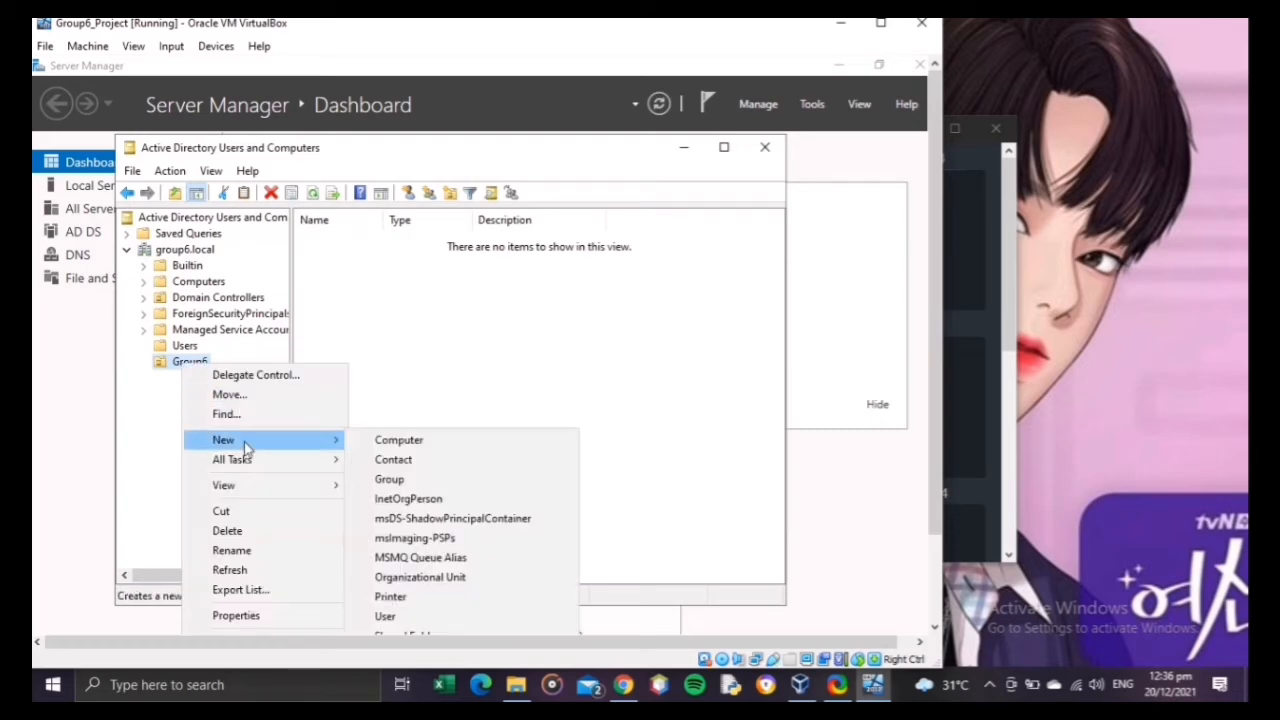
{"action": "left_click", "coordinate": [405, 482]}
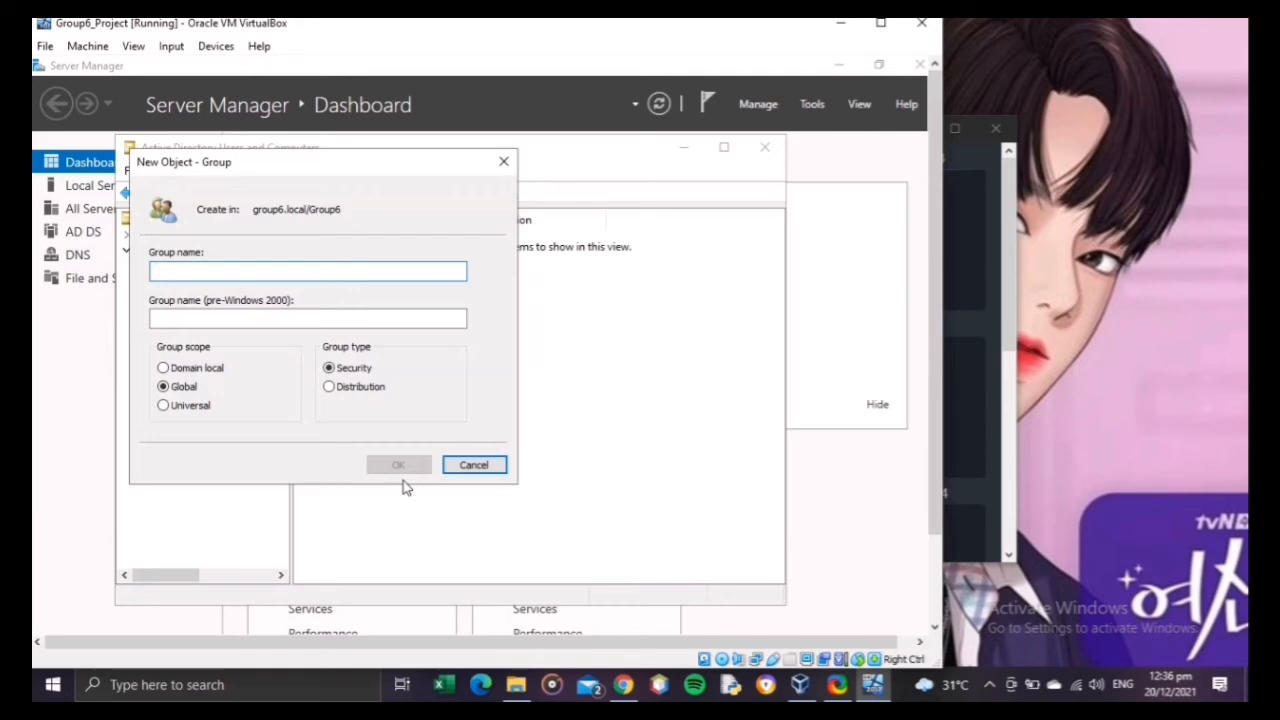
{"action": "type", "text": "ICTS"}
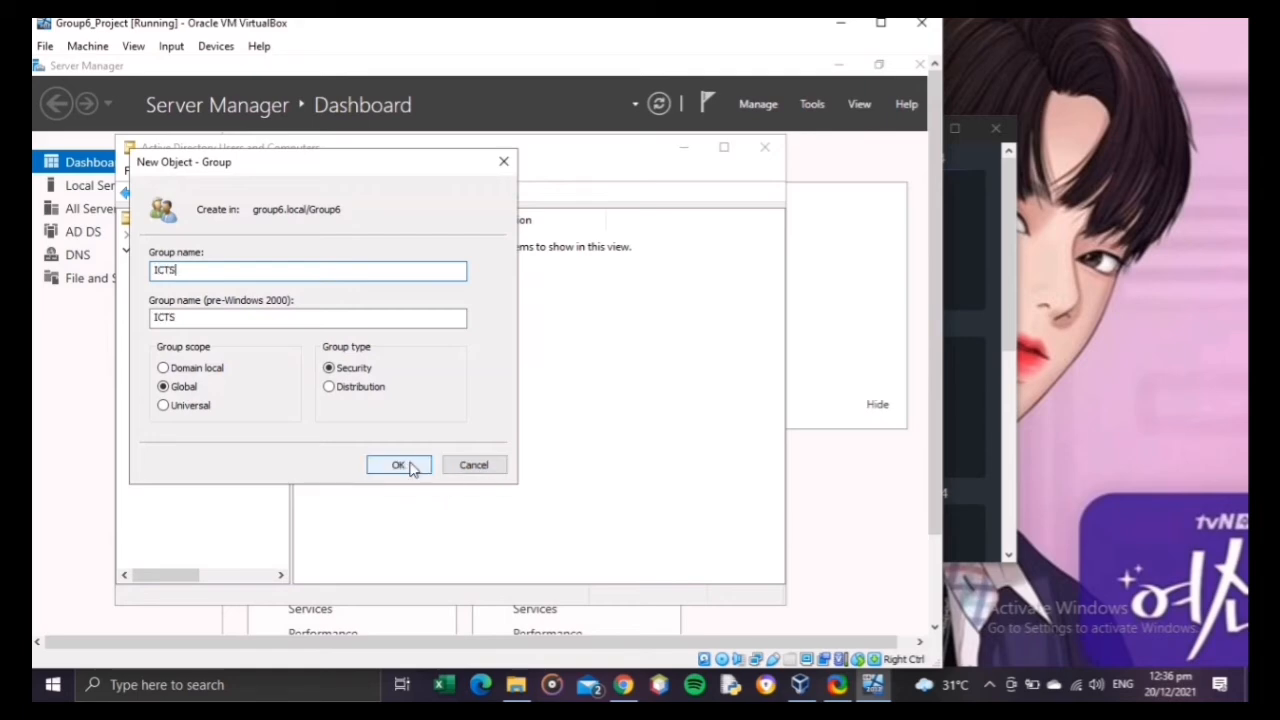
{"action": "left_click", "coordinate": [398, 465]}
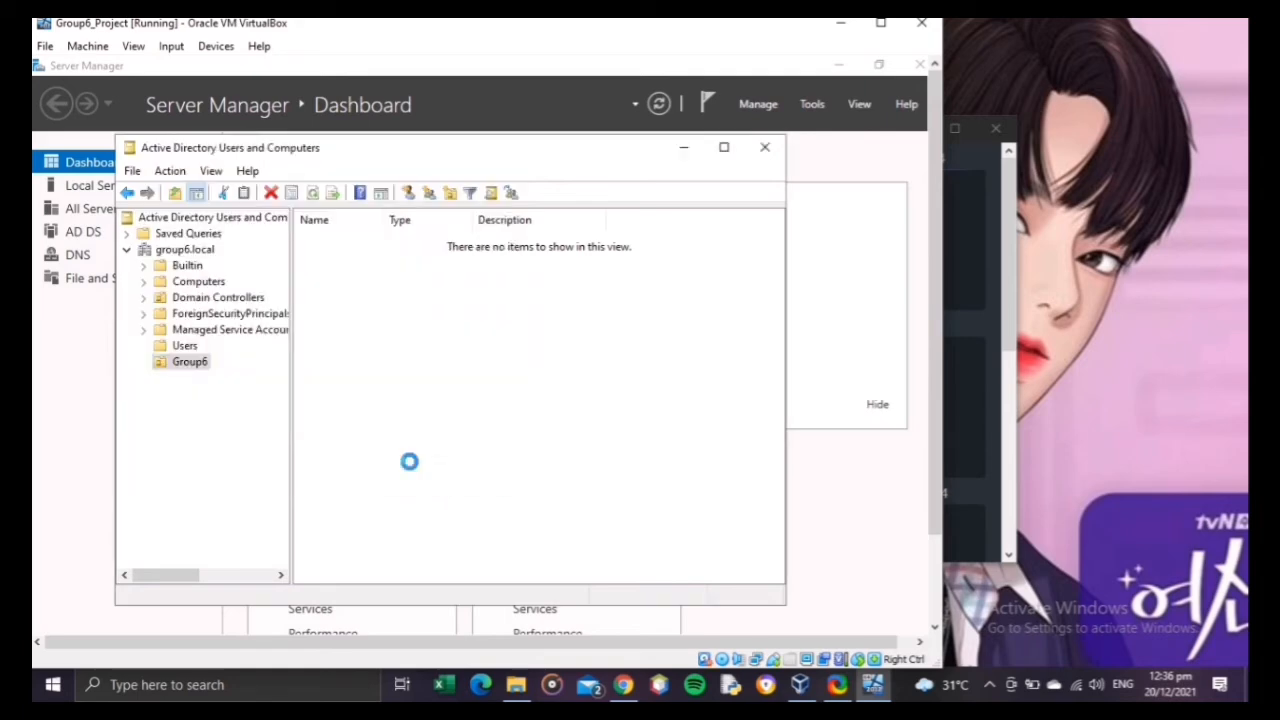
Step: Create a global security group named Accounting in the Group6 organizational unit
{"action": "right_click", "coordinate": [193, 366]}
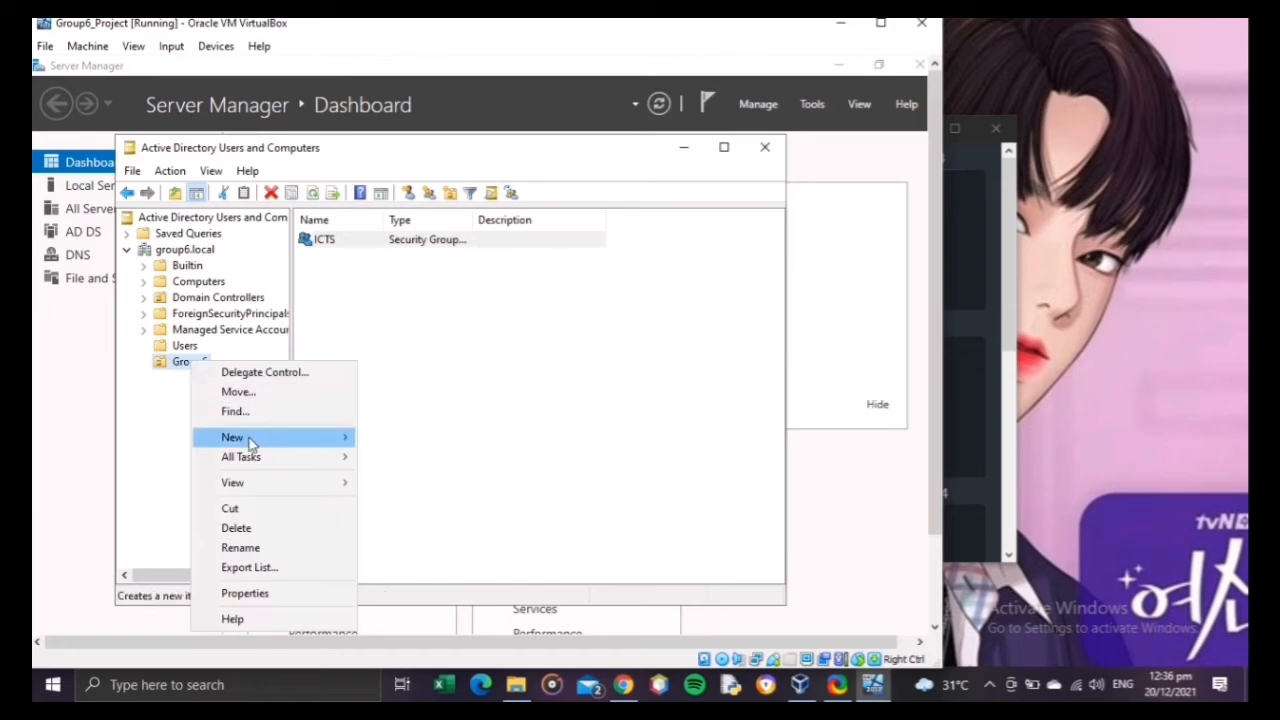
{"action": "mouse_move", "coordinate": [250, 437]}
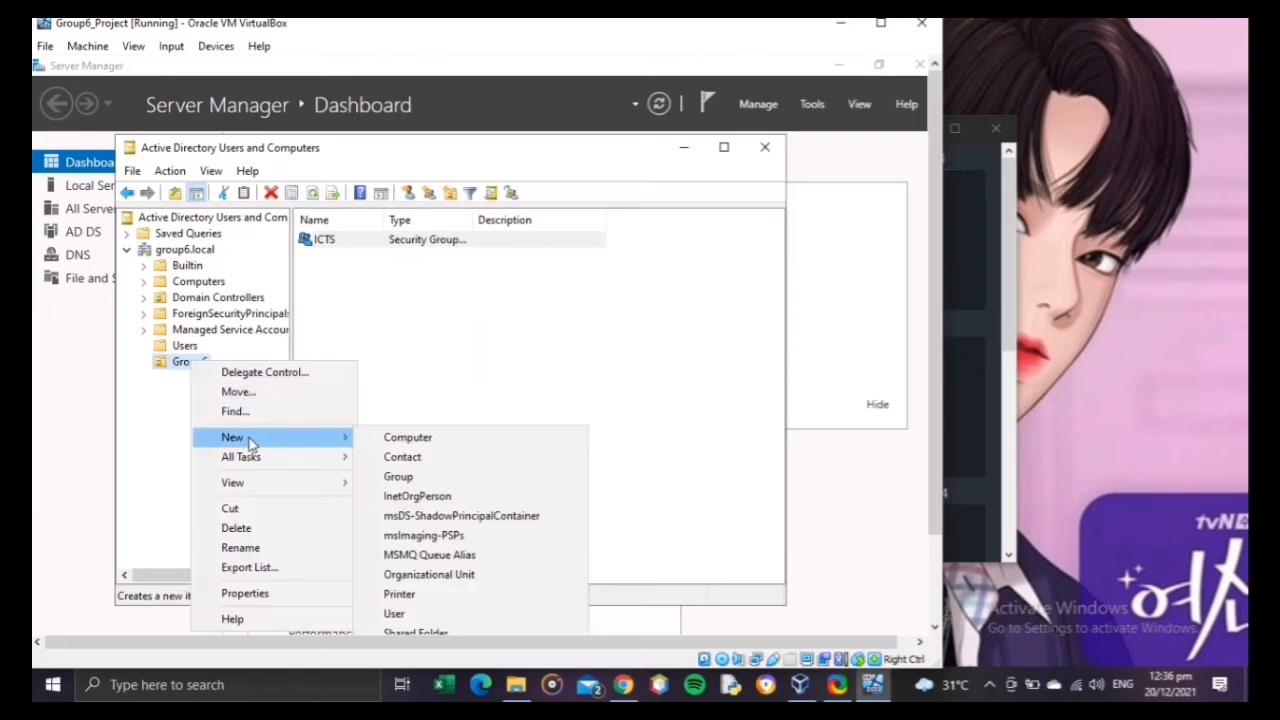
{"action": "left_click", "coordinate": [420, 477]}
{"action": "type", "text": "Accounting"}
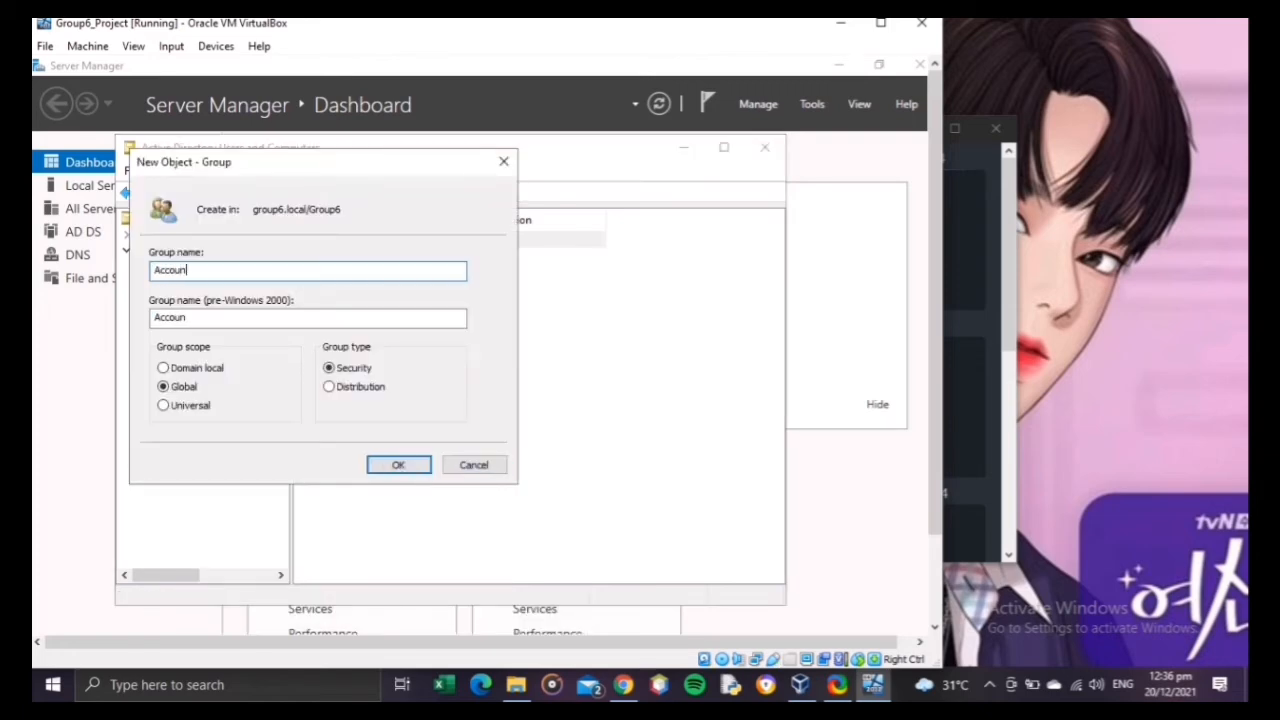
{"action": "left_click", "coordinate": [399, 466]}
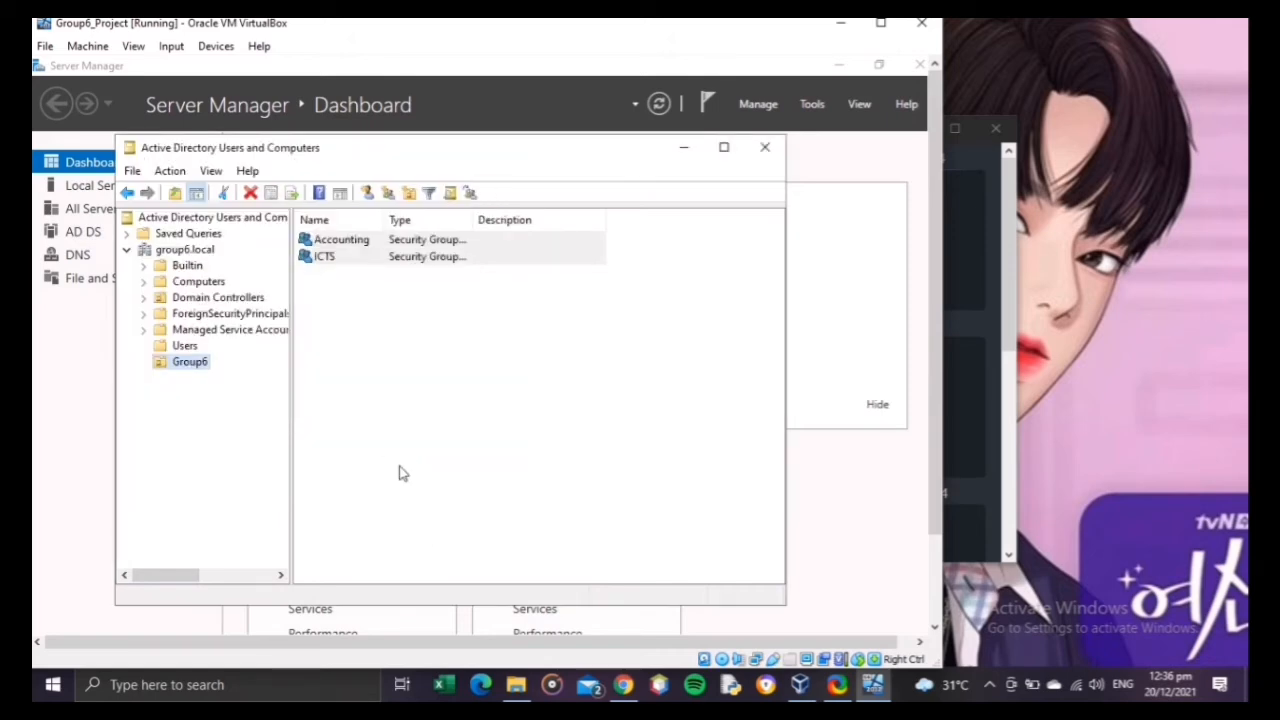
Step: Create a global security group named HRMS in the Group6 organizational unit
{"action": "right_click", "coordinate": [174, 362]}
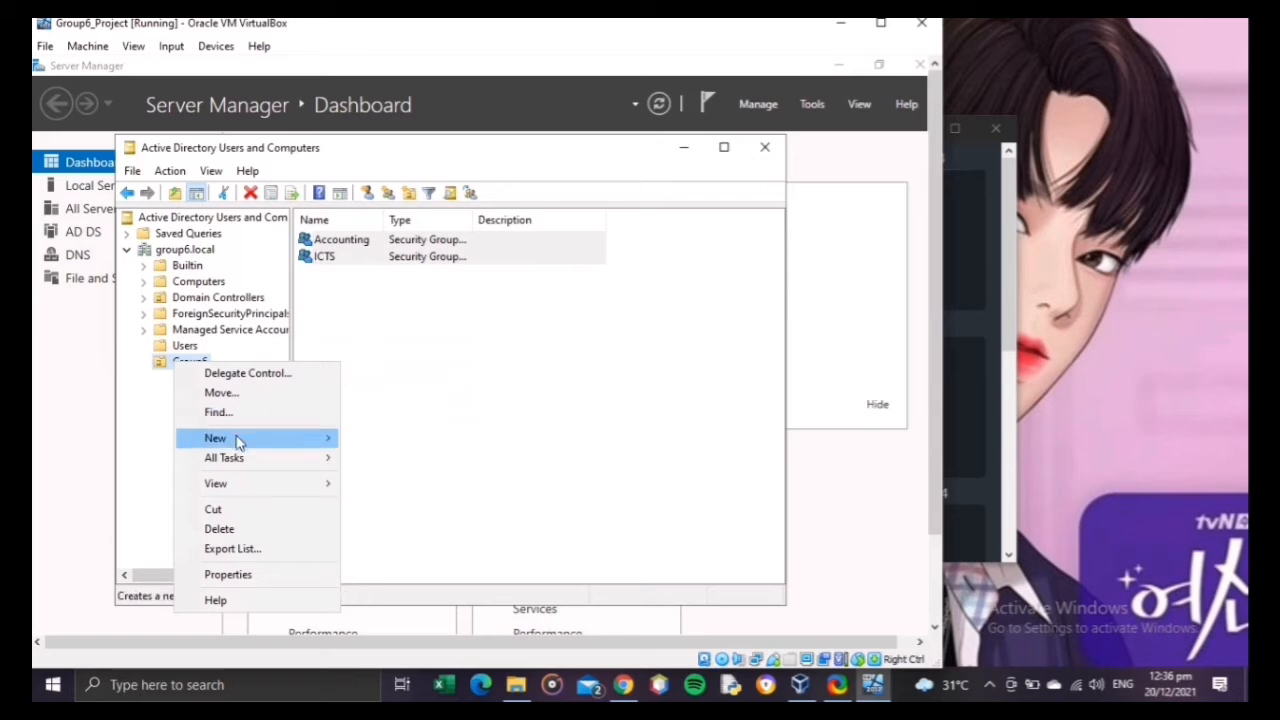
{"action": "mouse_move", "coordinate": [237, 438]}
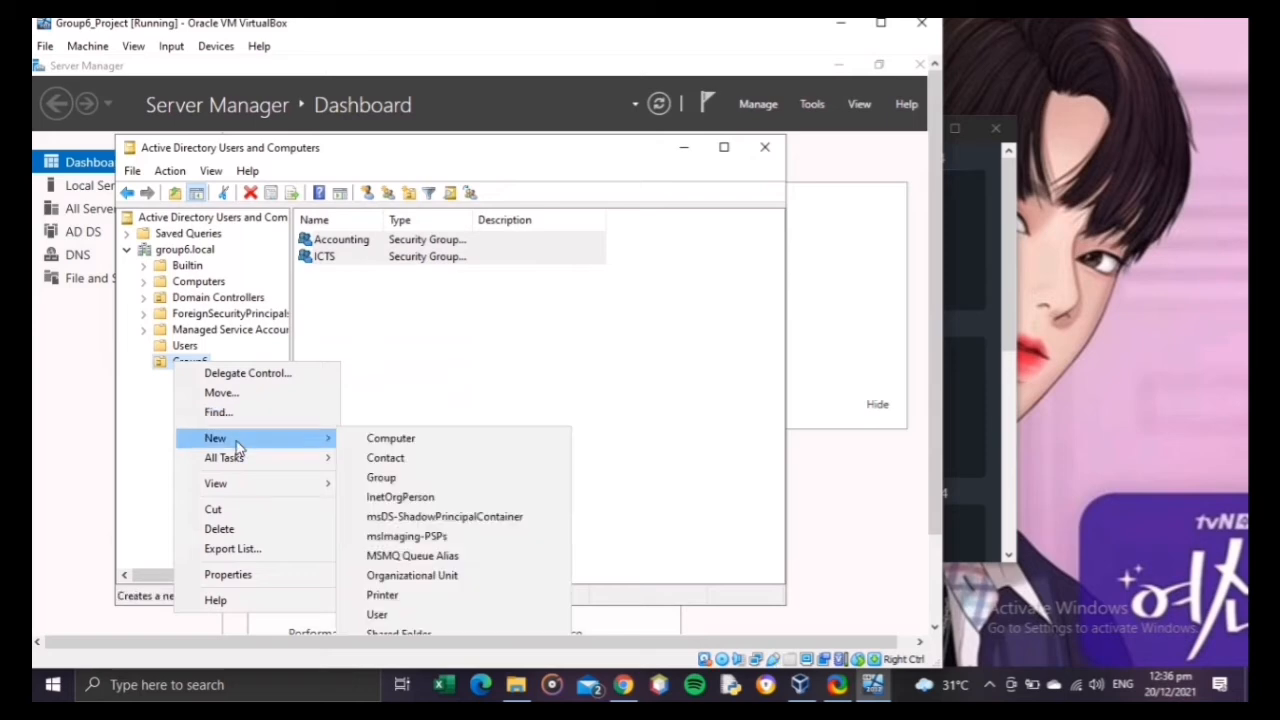
{"action": "left_click", "coordinate": [406, 479]}
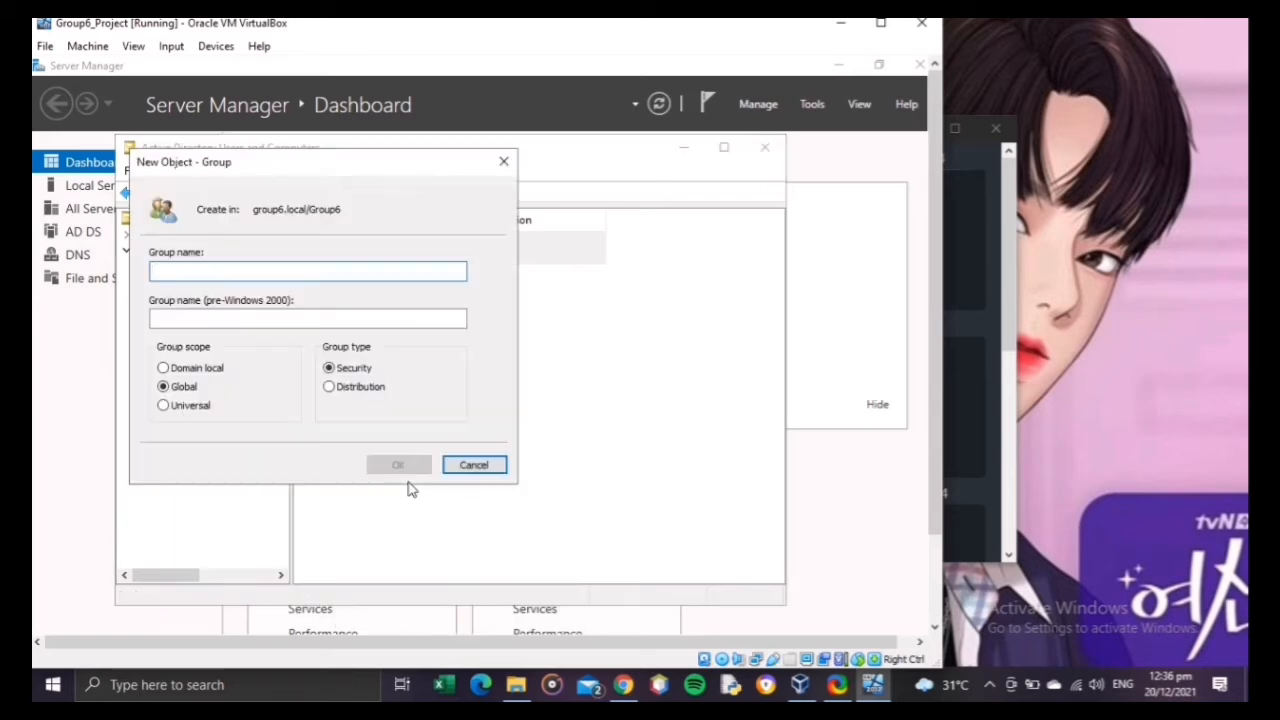
{"action": "type", "text": "HRMS"}
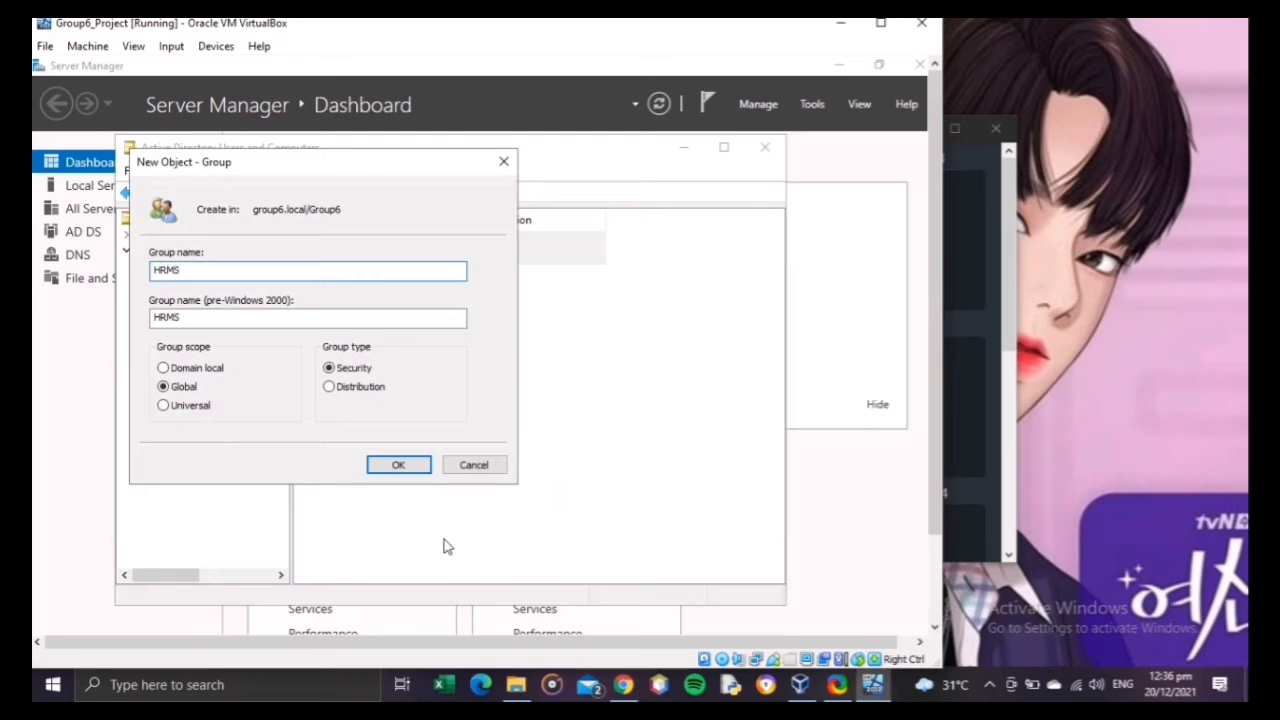
{"action": "left_click", "coordinate": [404, 469]}
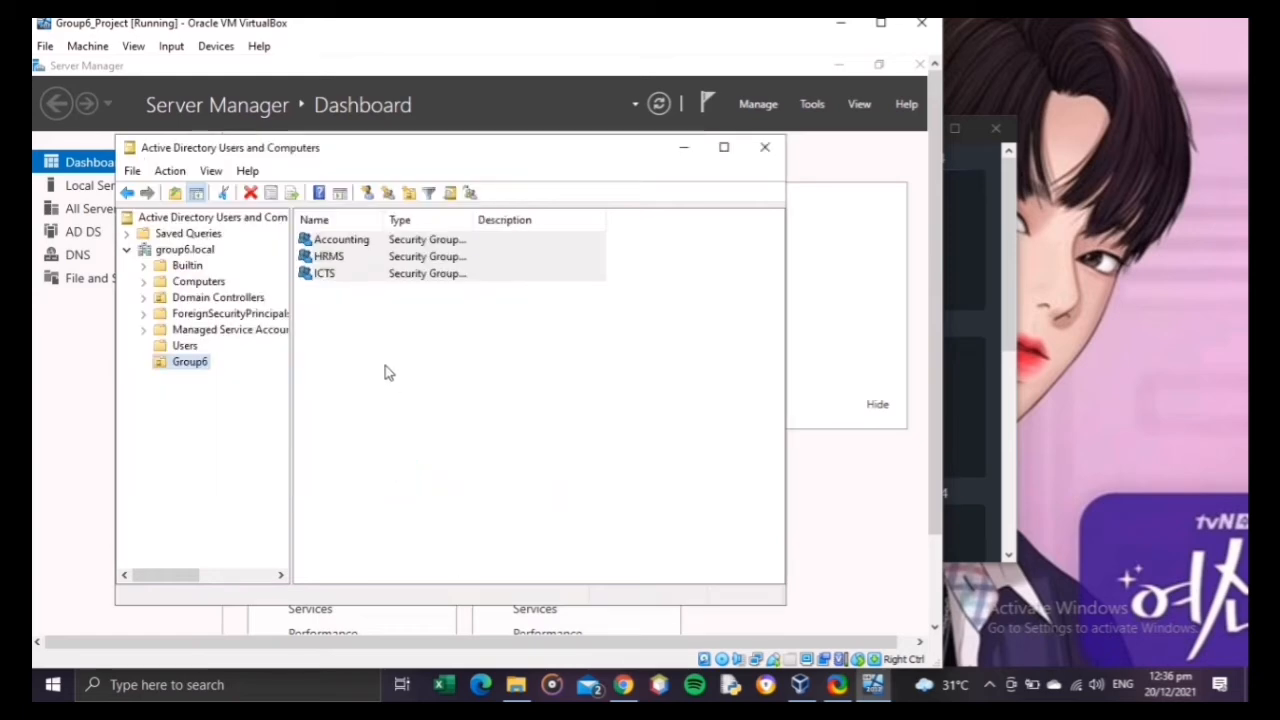
{"action": "left_click", "coordinate": [386, 366]}
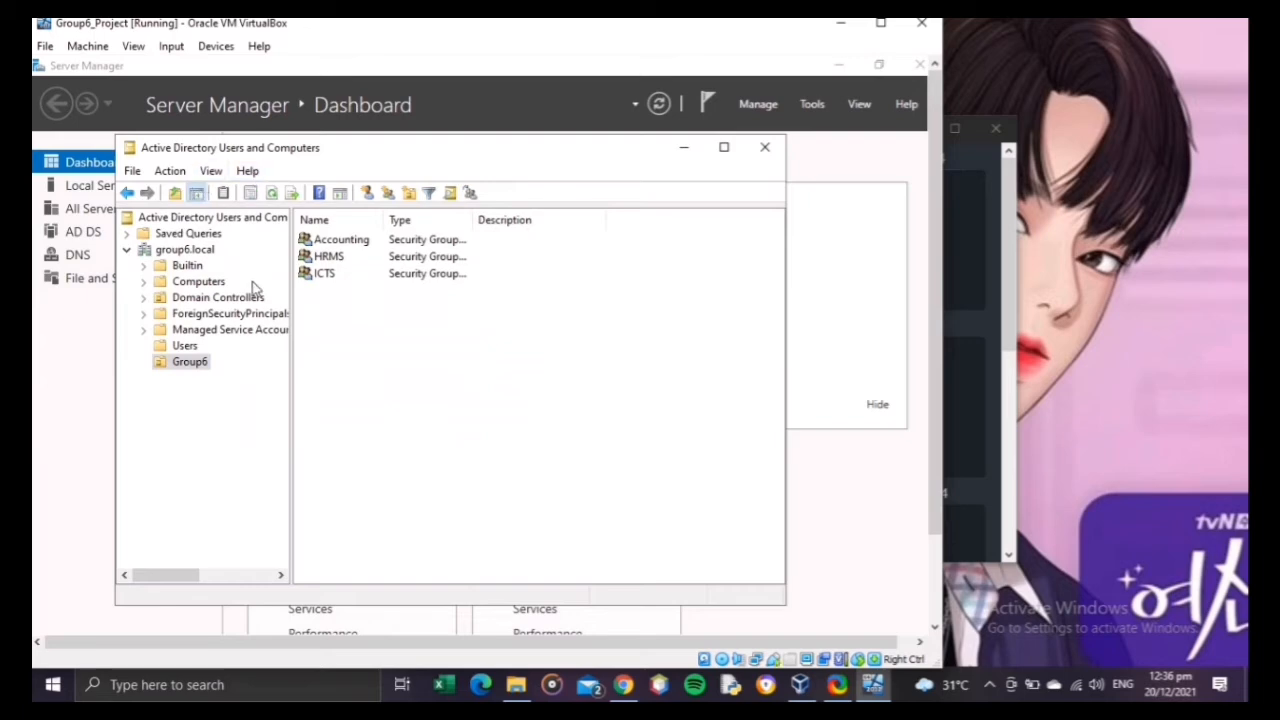
Step: Start a first user account in the Group6 organizational unit, entering the person's first name and using it as the logon name at group6.local
{"action": "right_click", "coordinate": [181, 370]}
{"action": "mouse_move", "coordinate": [269, 446]}
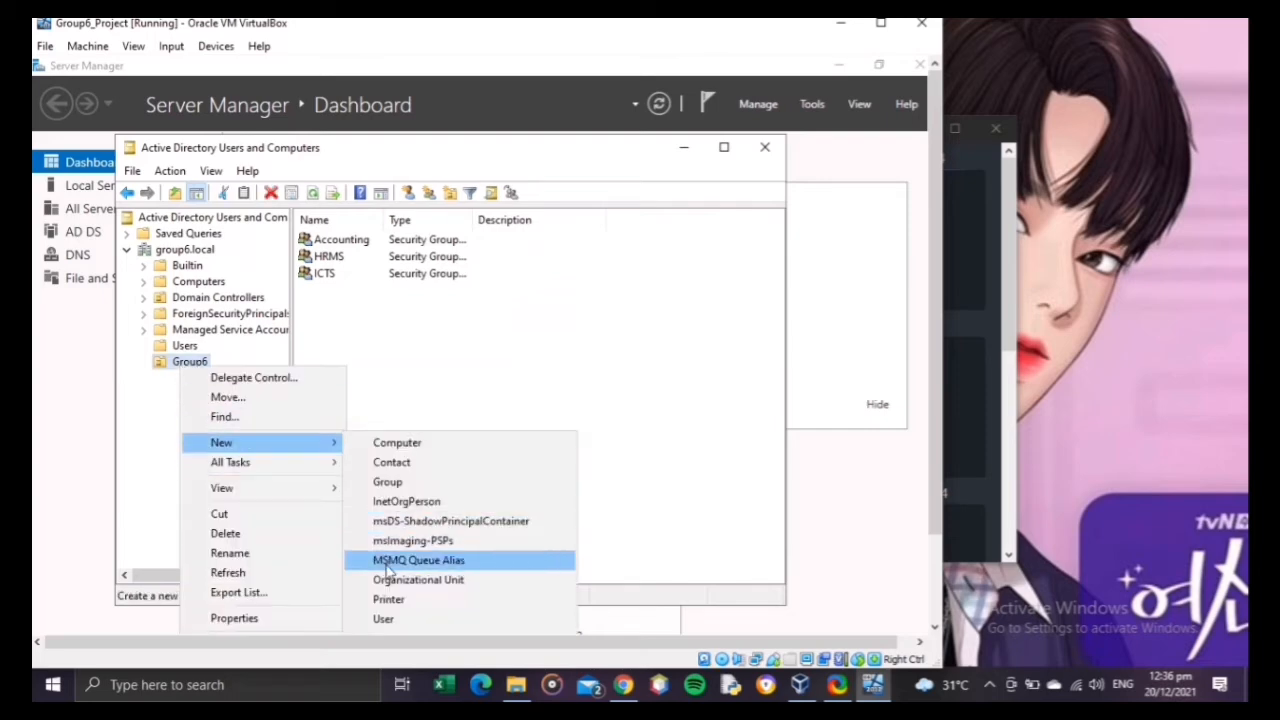
{"action": "left_click", "coordinate": [392, 619]}
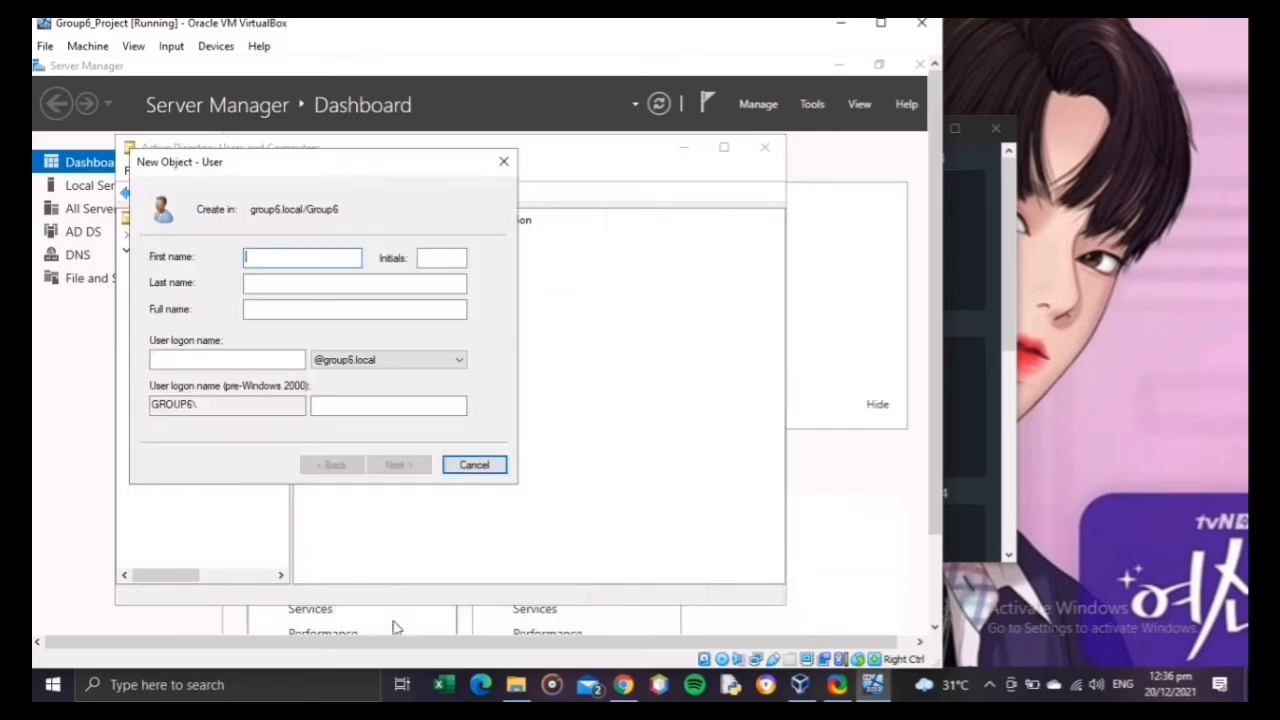
{"action": "type", "text": "Jenny"}
{"action": "left_click", "coordinate": [210, 362]}
{"action": "type", "text": "Jenny"}
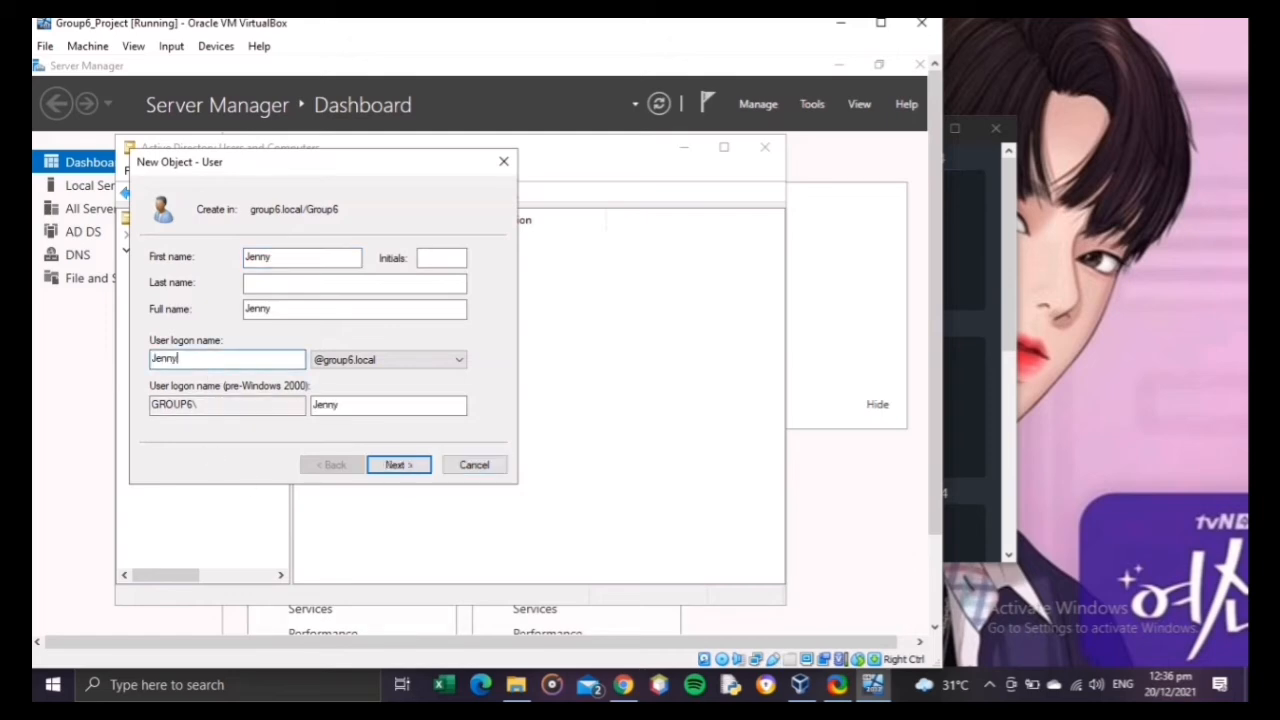
{"action": "left_click", "coordinate": [396, 464]}
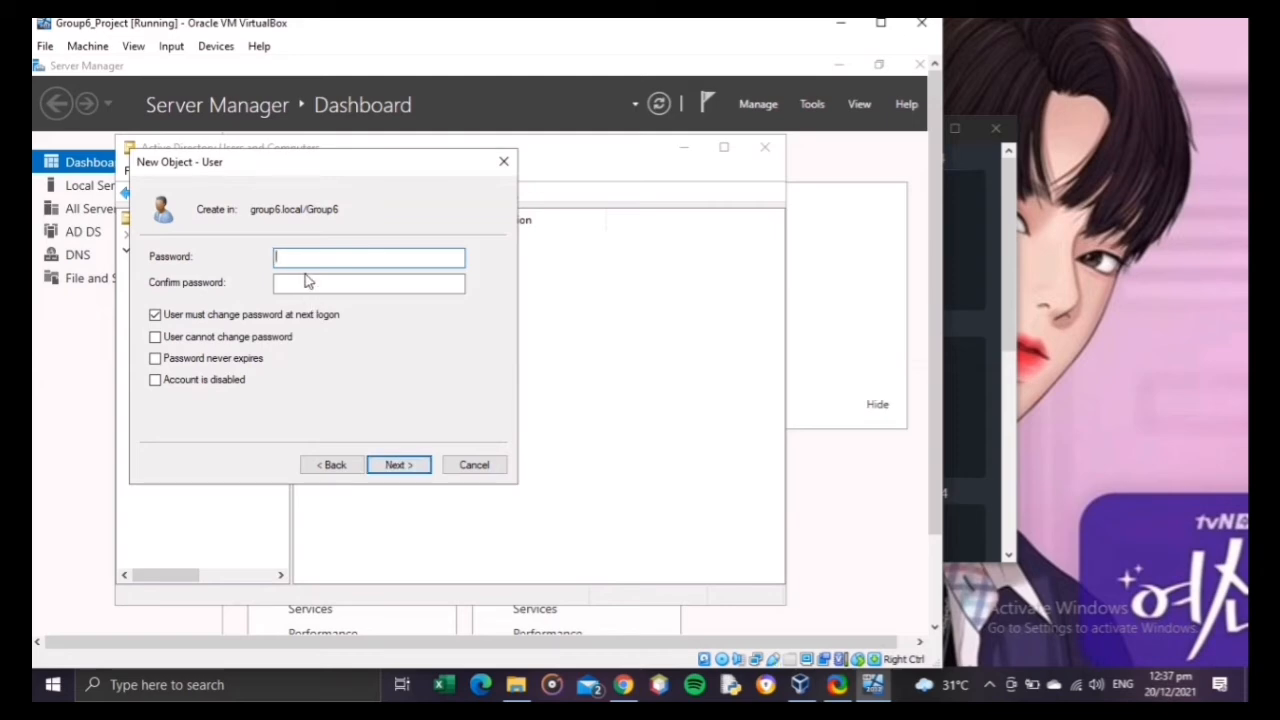
Step: Enter and confirm the first user's password, waive the password change at next logon, set the password to never expire, and create the account
{"action": "type", "text": "•••"}
{"action": "key", "text": "Tab"}
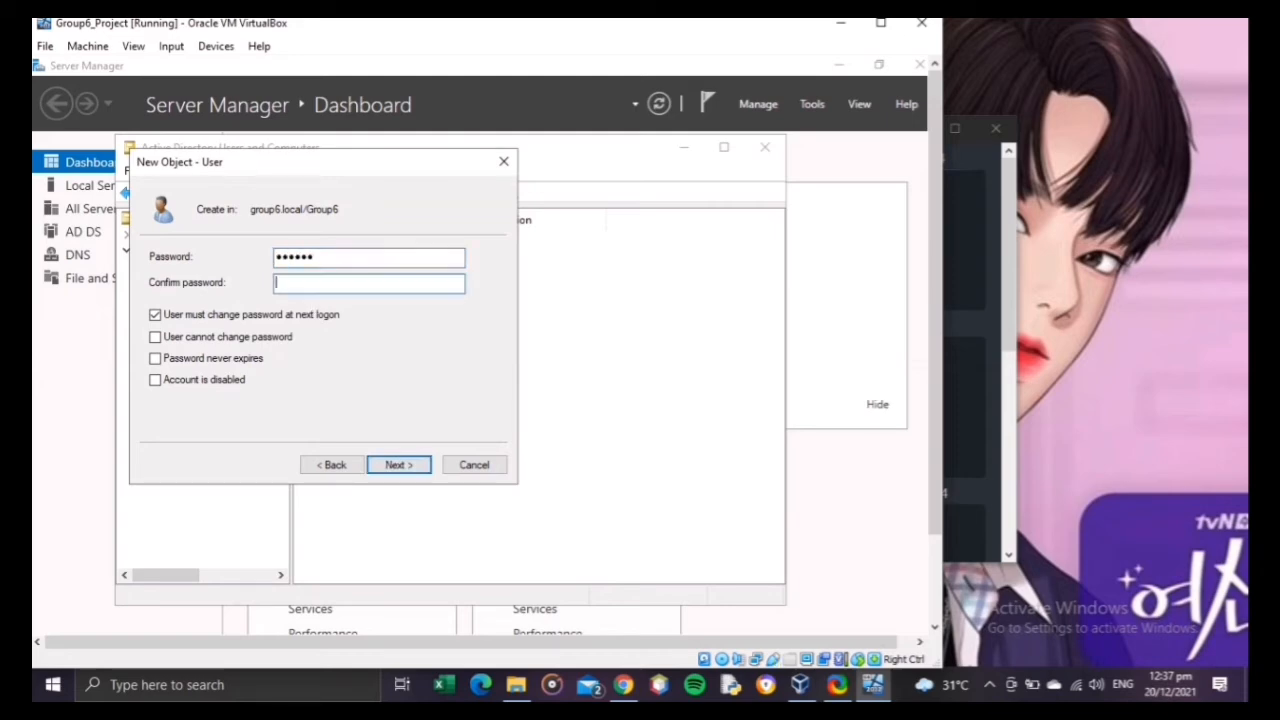
{"action": "type", "text": "••••"}
{"action": "left_click_drag", "start_coordinate": [328, 261], "coordinate": [231, 258]}
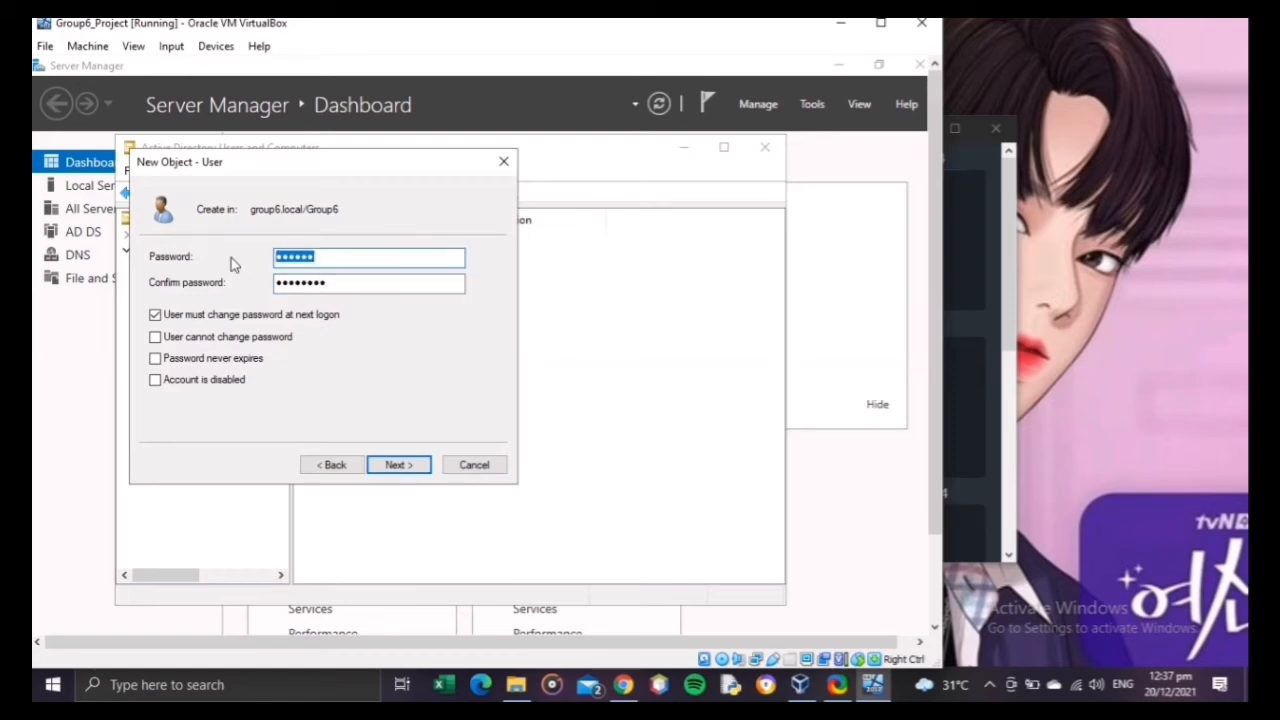
{"action": "type", "text": "•"}
{"action": "left_click_drag", "start_coordinate": [352, 287], "coordinate": [278, 284]}
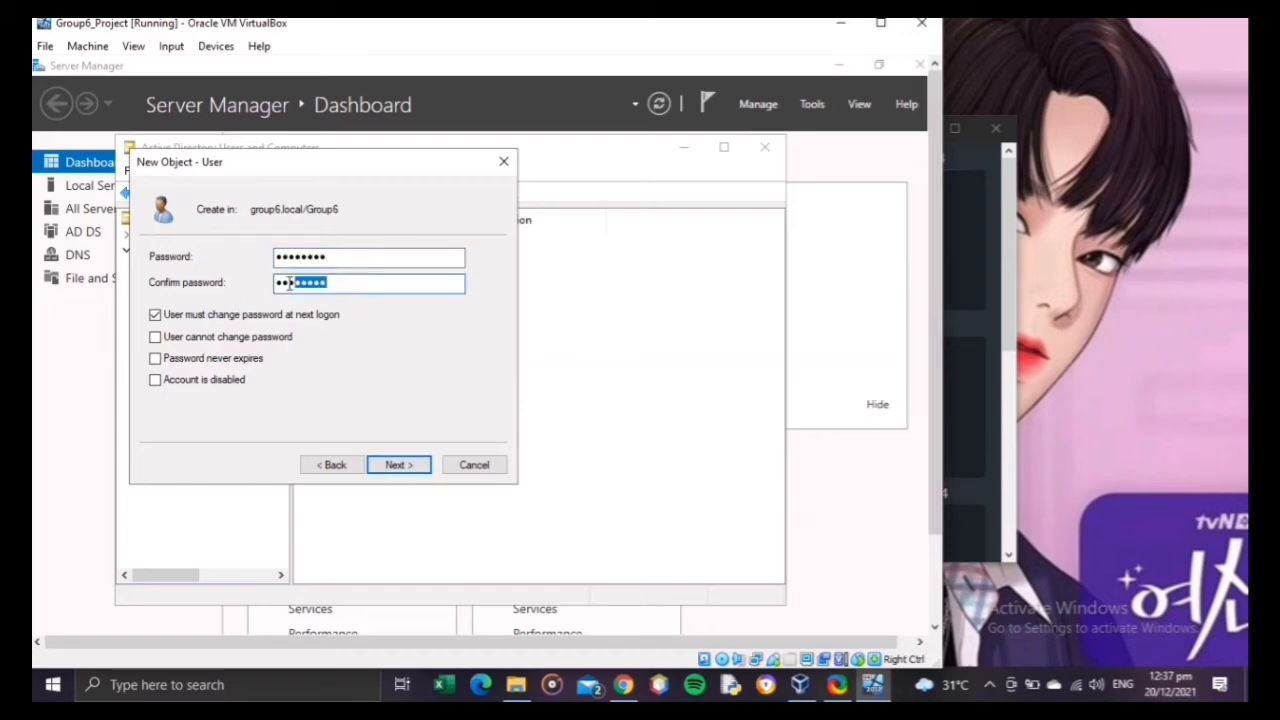
{"action": "type", "text": "•"}
{"action": "left_click", "coordinate": [266, 316]}
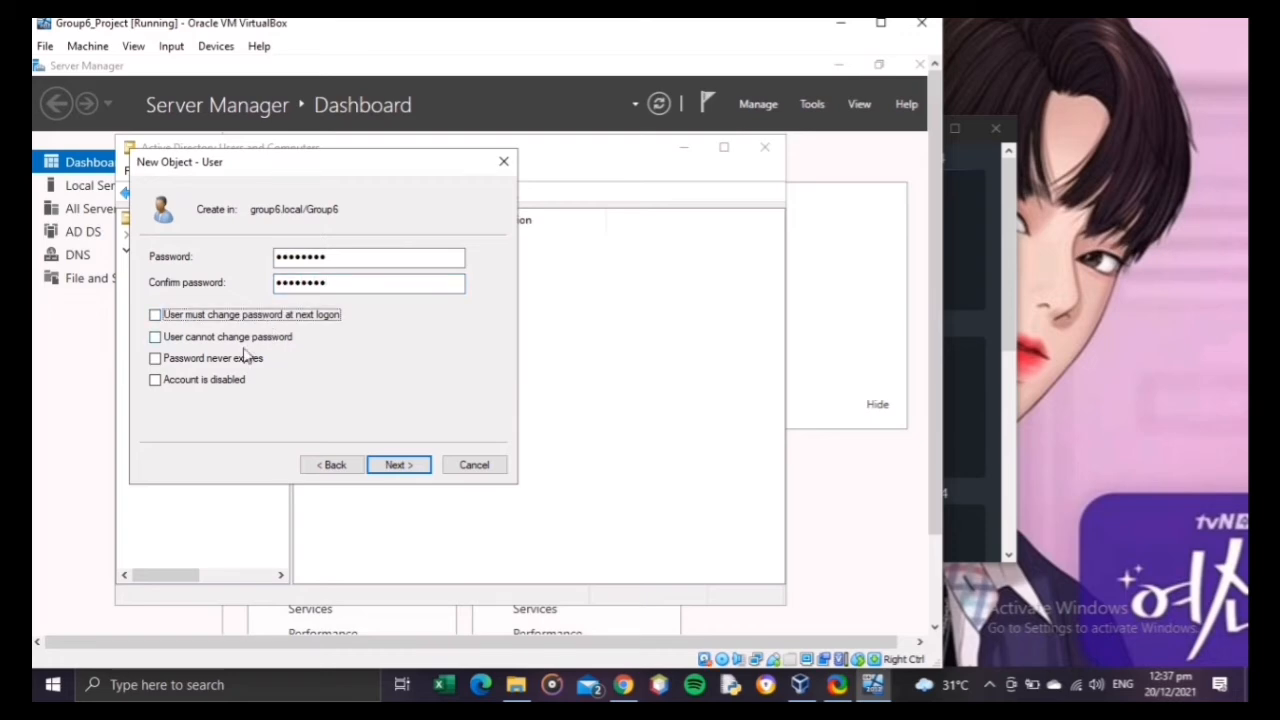
{"action": "left_click", "coordinate": [242, 362]}
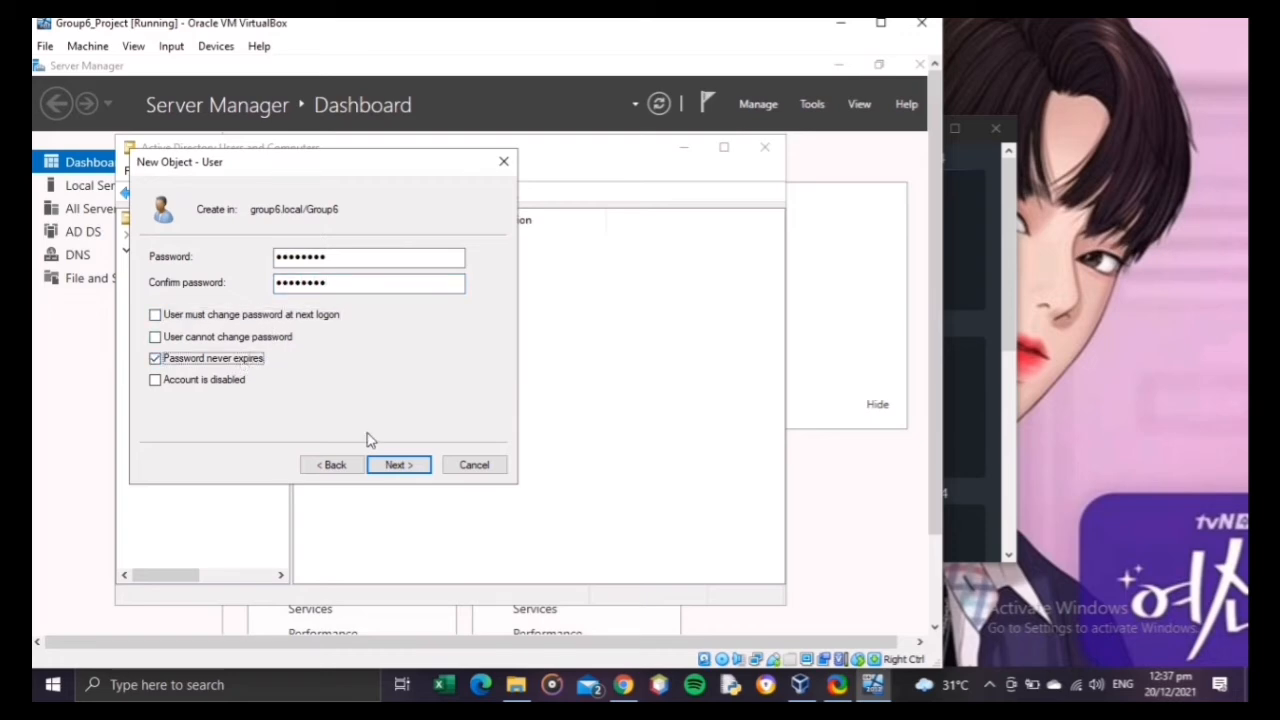
{"action": "left_click", "coordinate": [420, 470]}
{"action": "left_click", "coordinate": [408, 466]}
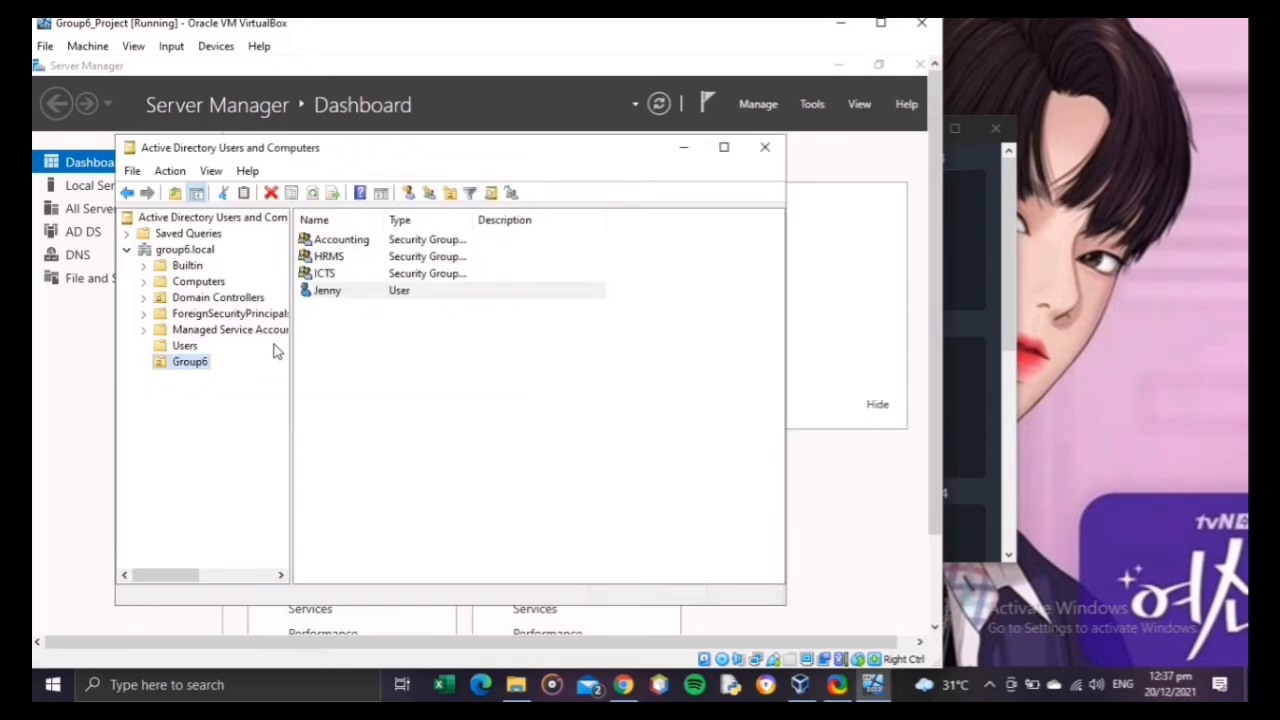
Step: Start a second user account in the Group6 organizational unit, entering the person's first name and the same logon name
{"action": "right_click", "coordinate": [420, 351]}
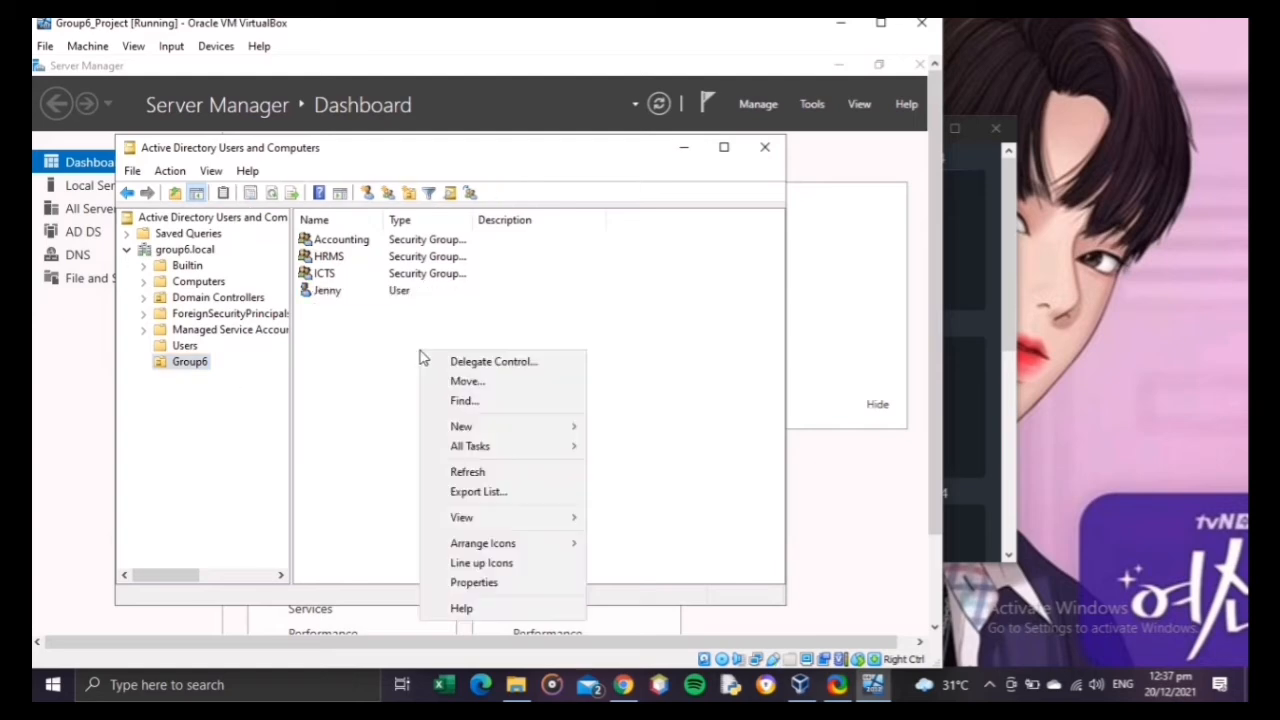
{"action": "mouse_move", "coordinate": [502, 430]}
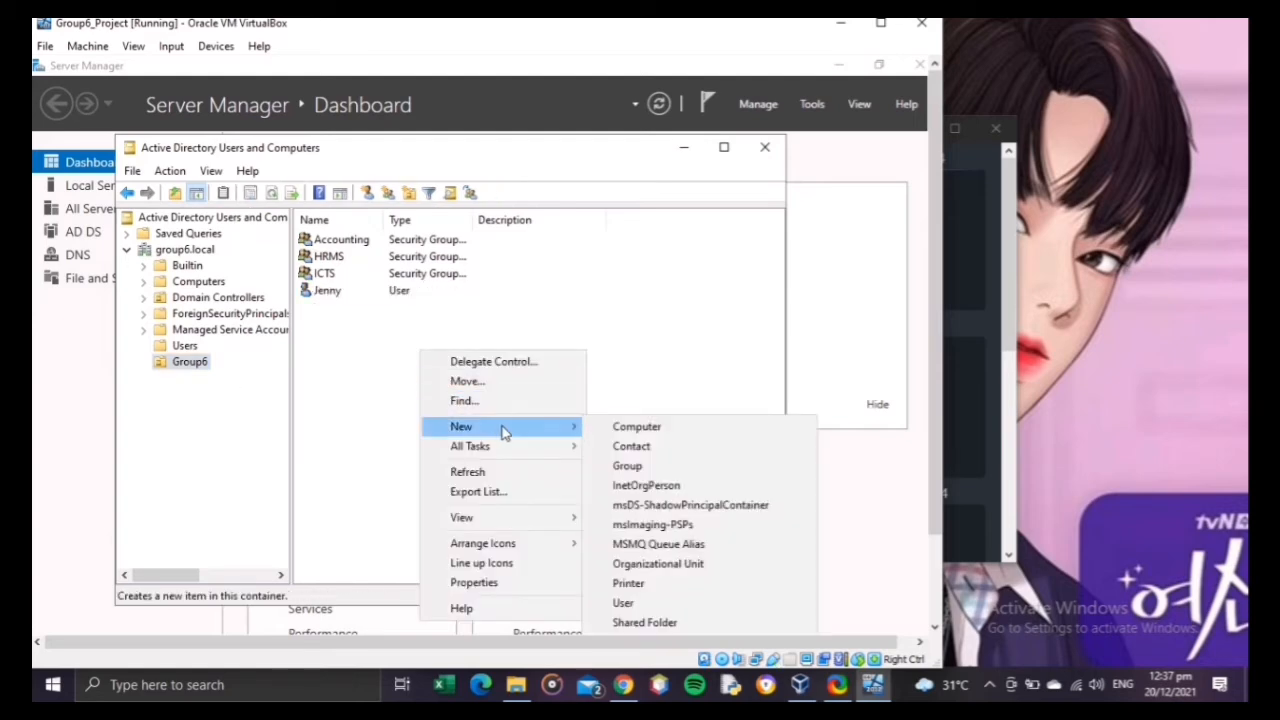
{"action": "left_click", "coordinate": [643, 605]}
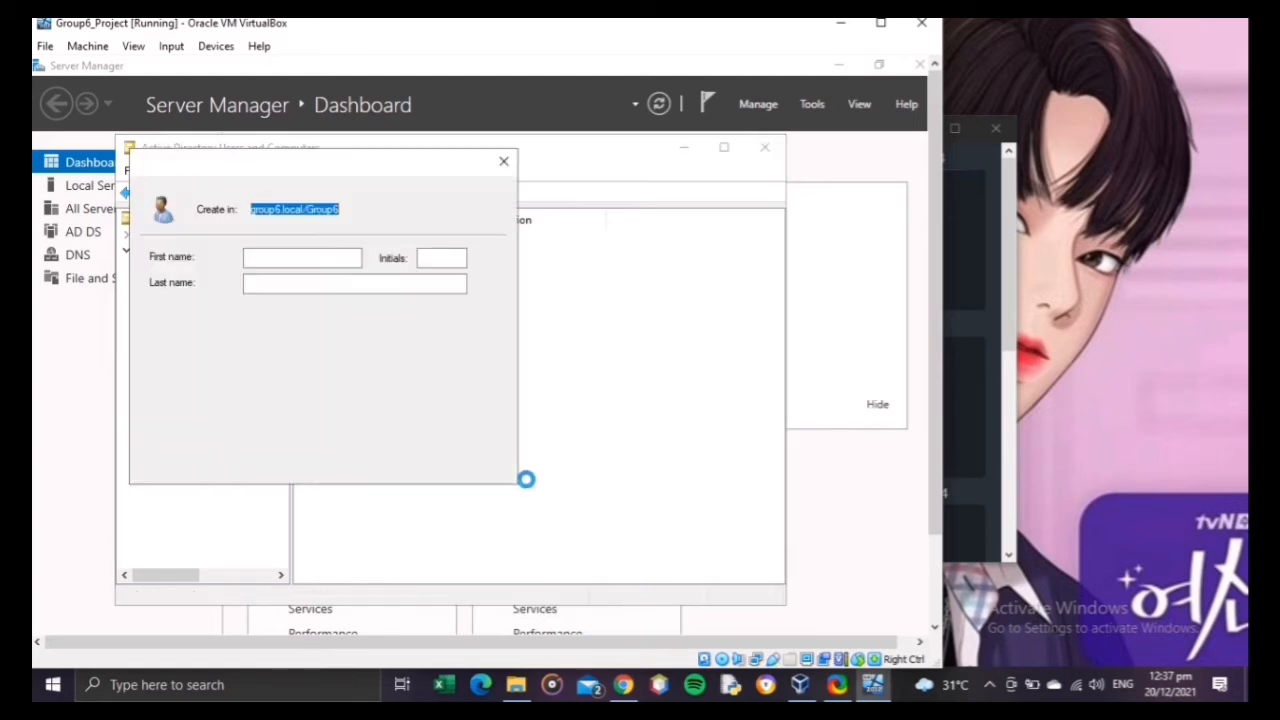
{"action": "type", "text": "Ali"}
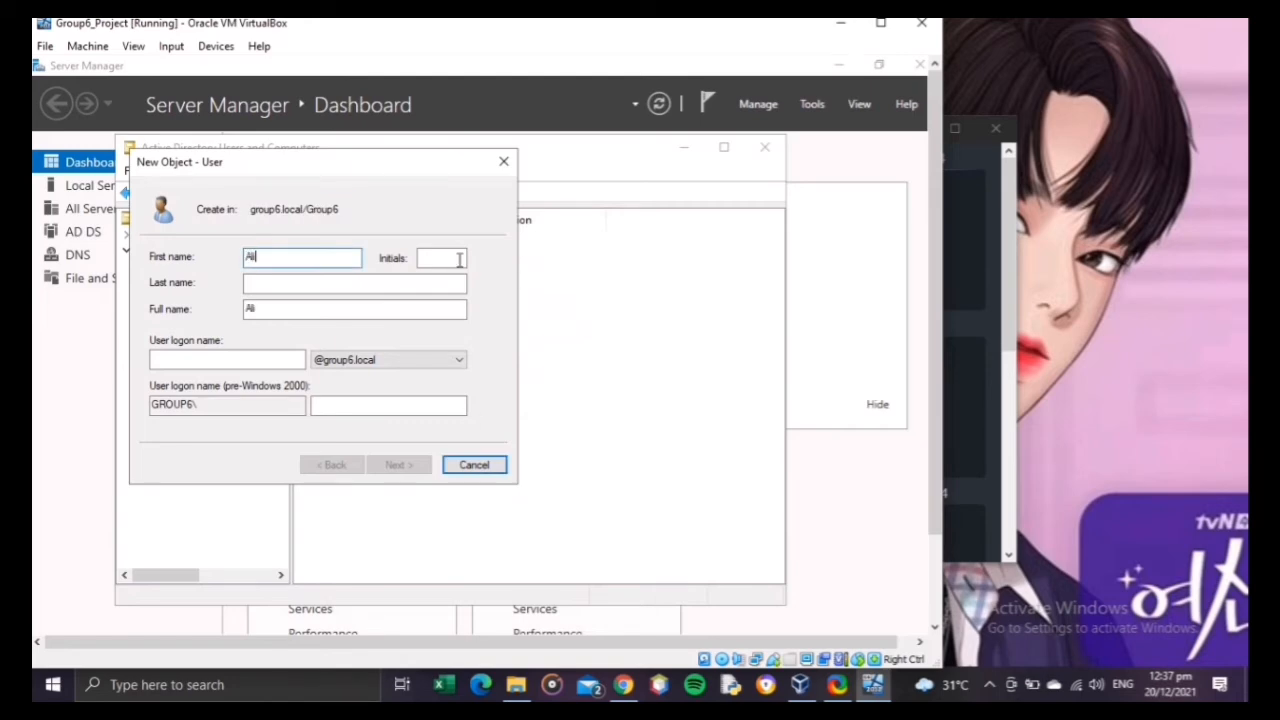
{"action": "left_click", "coordinate": [221, 356]}
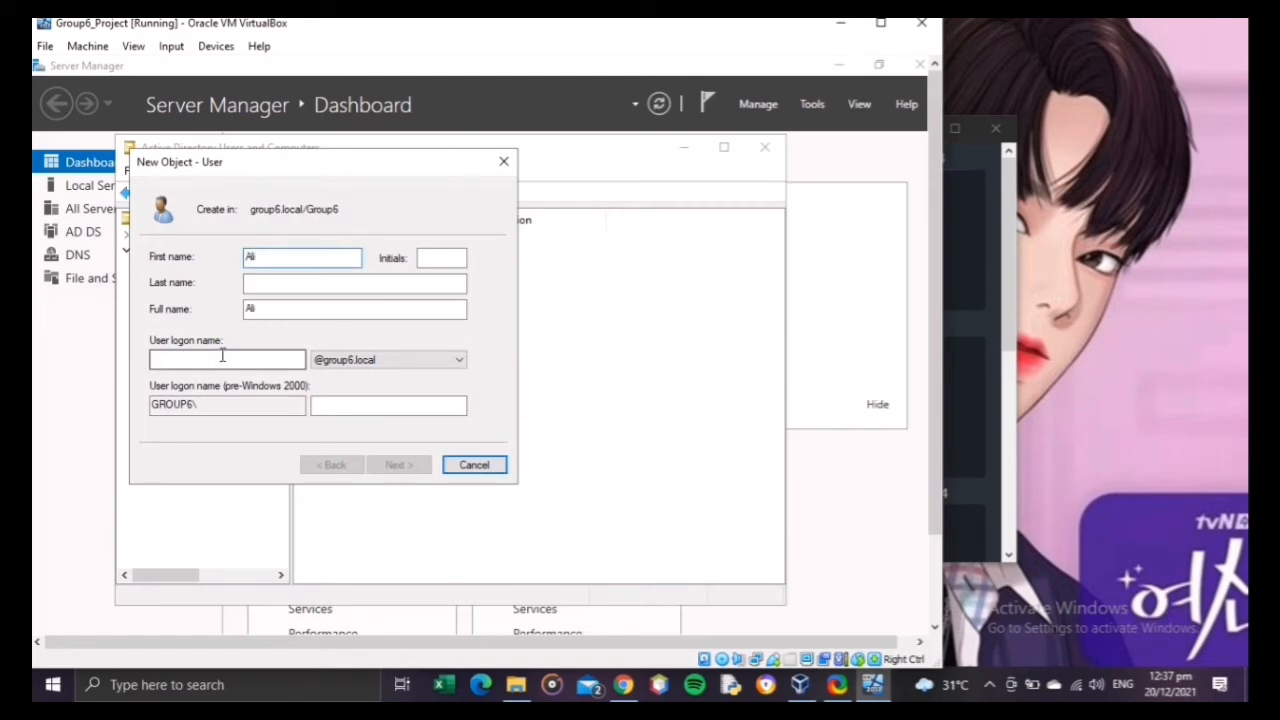
{"action": "type", "text": "Ali"}
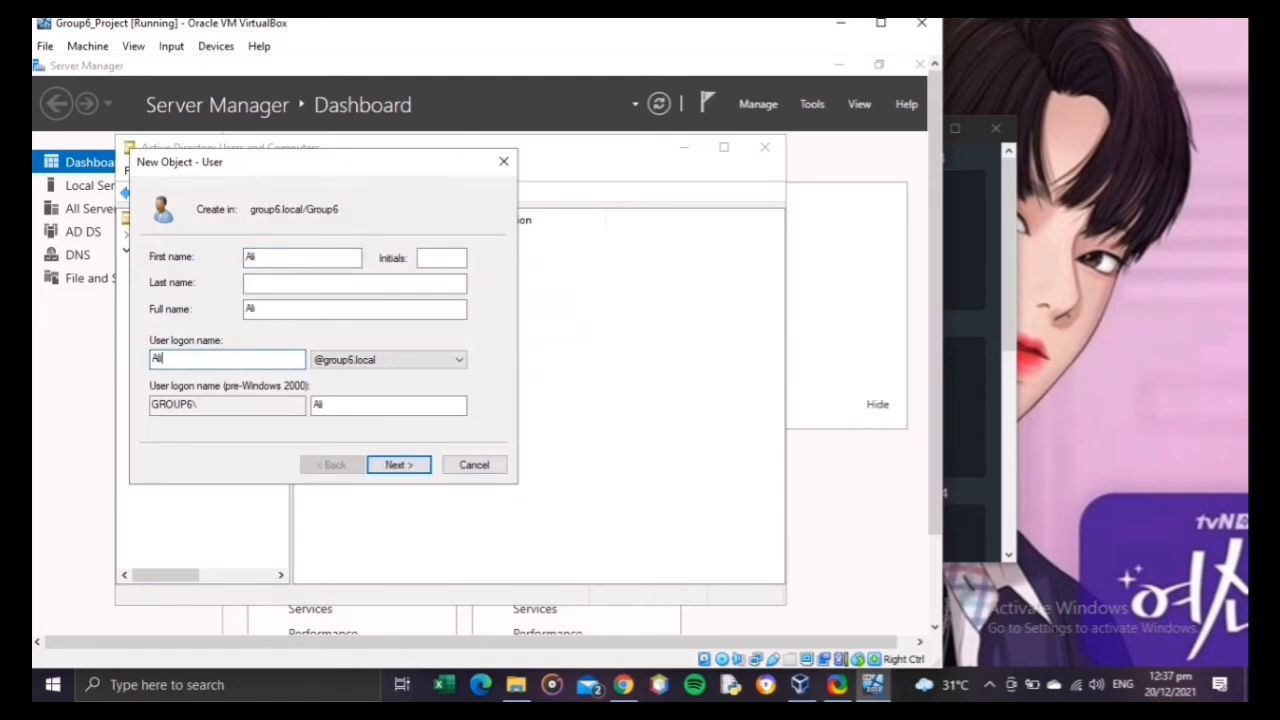
{"action": "left_click", "coordinate": [378, 467]}
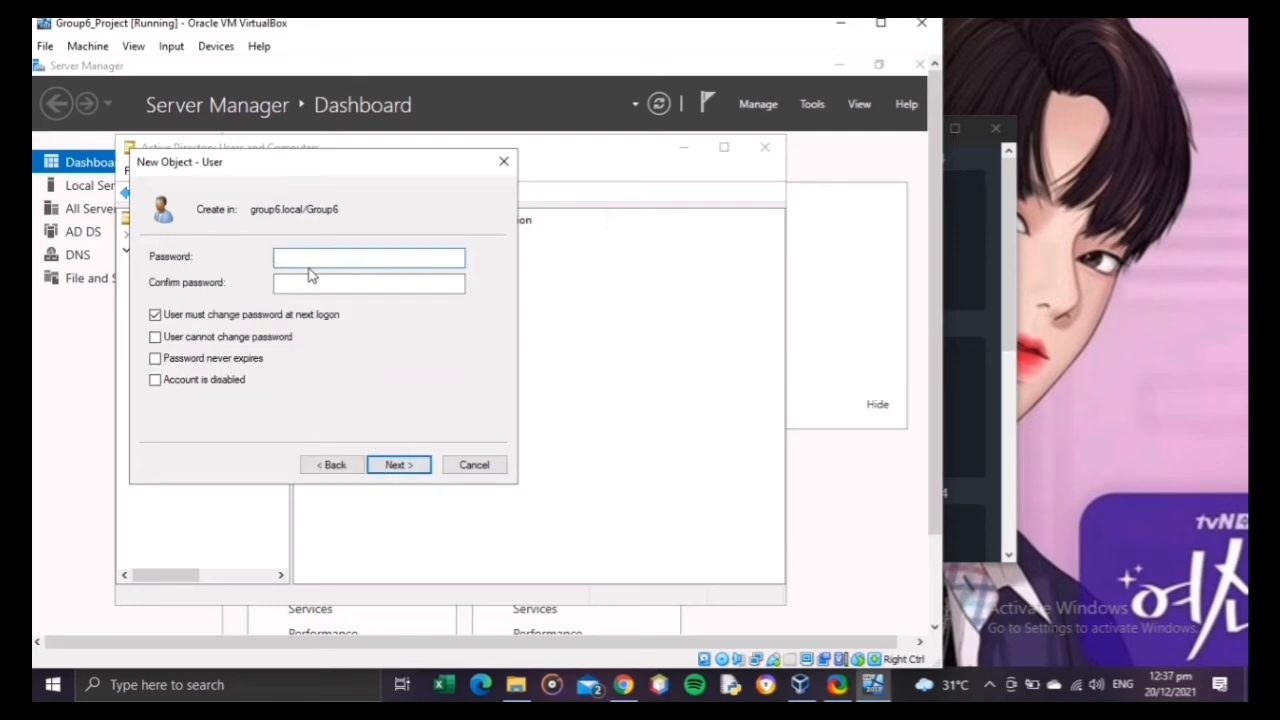
Step: Enter and confirm the second user's password, waive the change at next logon, make it never expire, and create the account
{"action": "type", "text": "P"}
{"action": "key", "text": "Tab"}
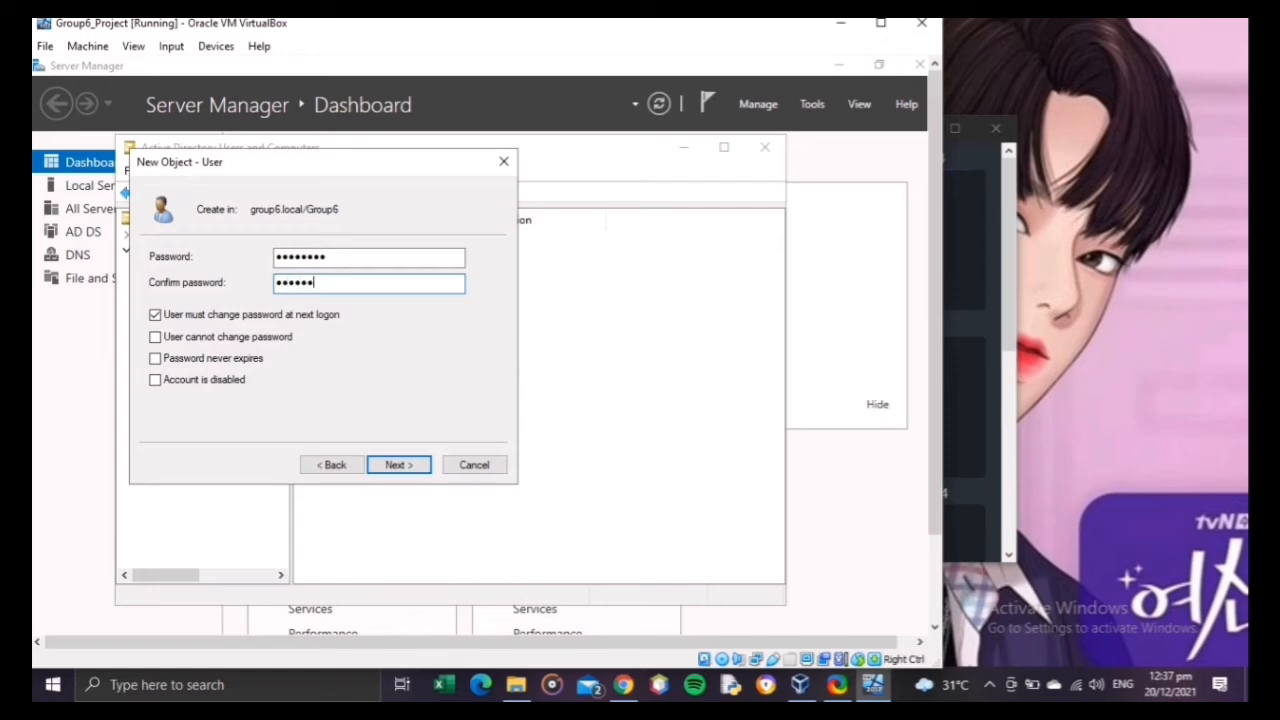
{"action": "left_click", "coordinate": [280, 316]}
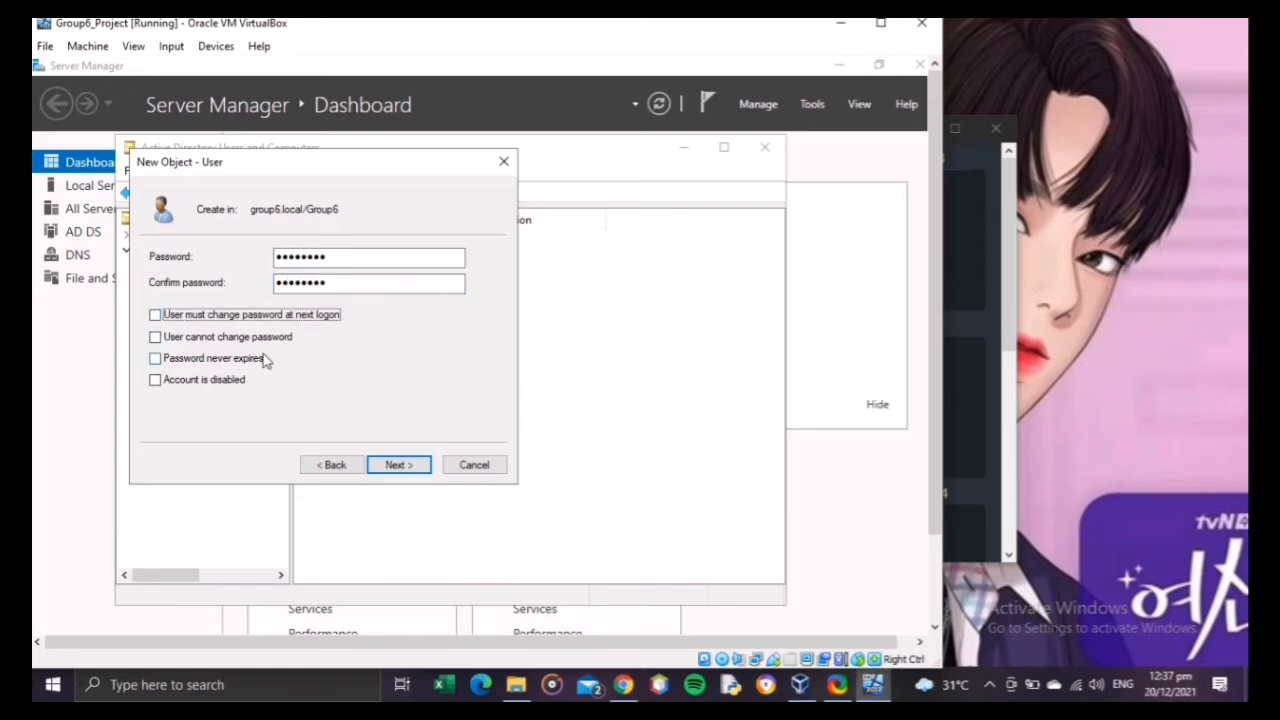
{"action": "left_click", "coordinate": [262, 360]}
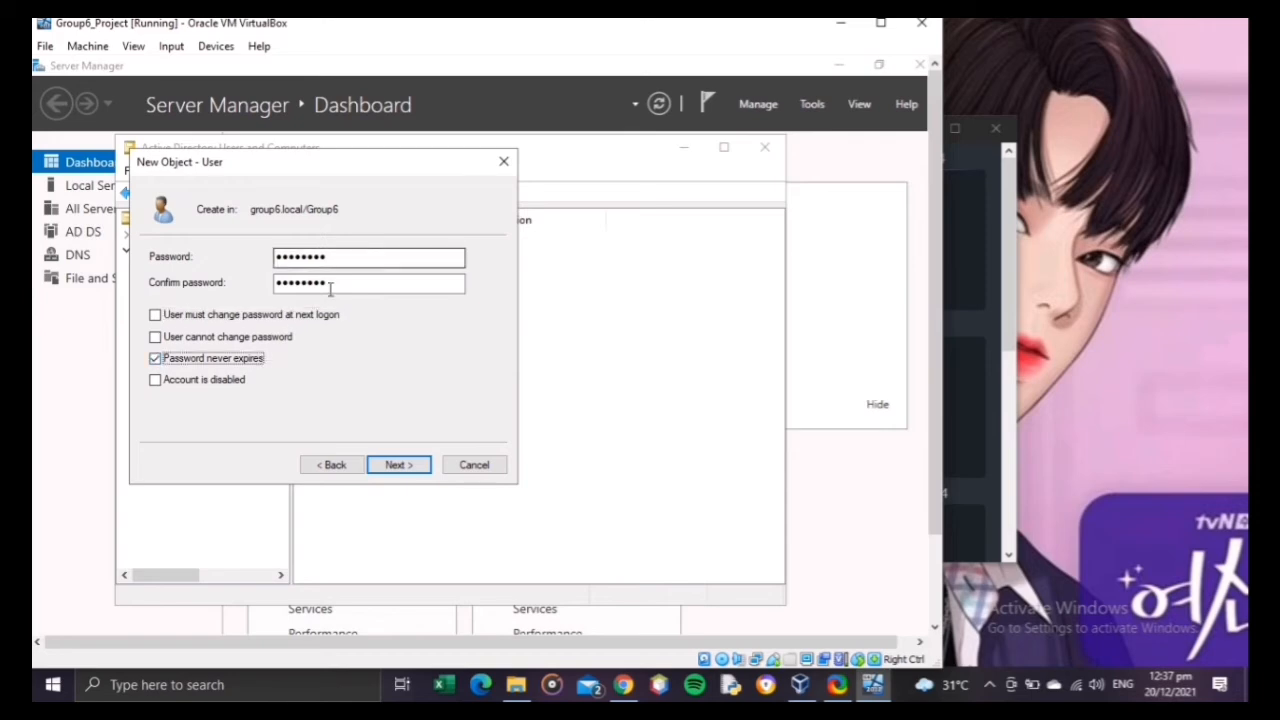
{"action": "left_click", "coordinate": [399, 465]}
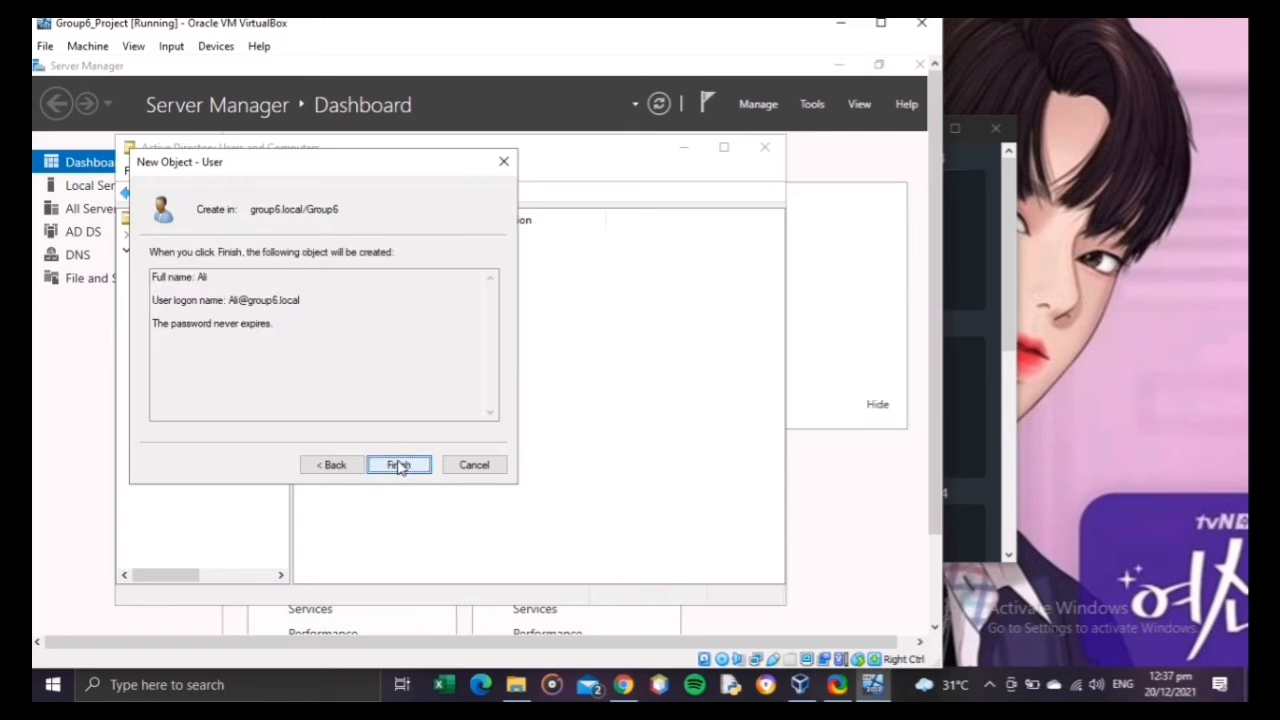
{"action": "left_click", "coordinate": [399, 465]}
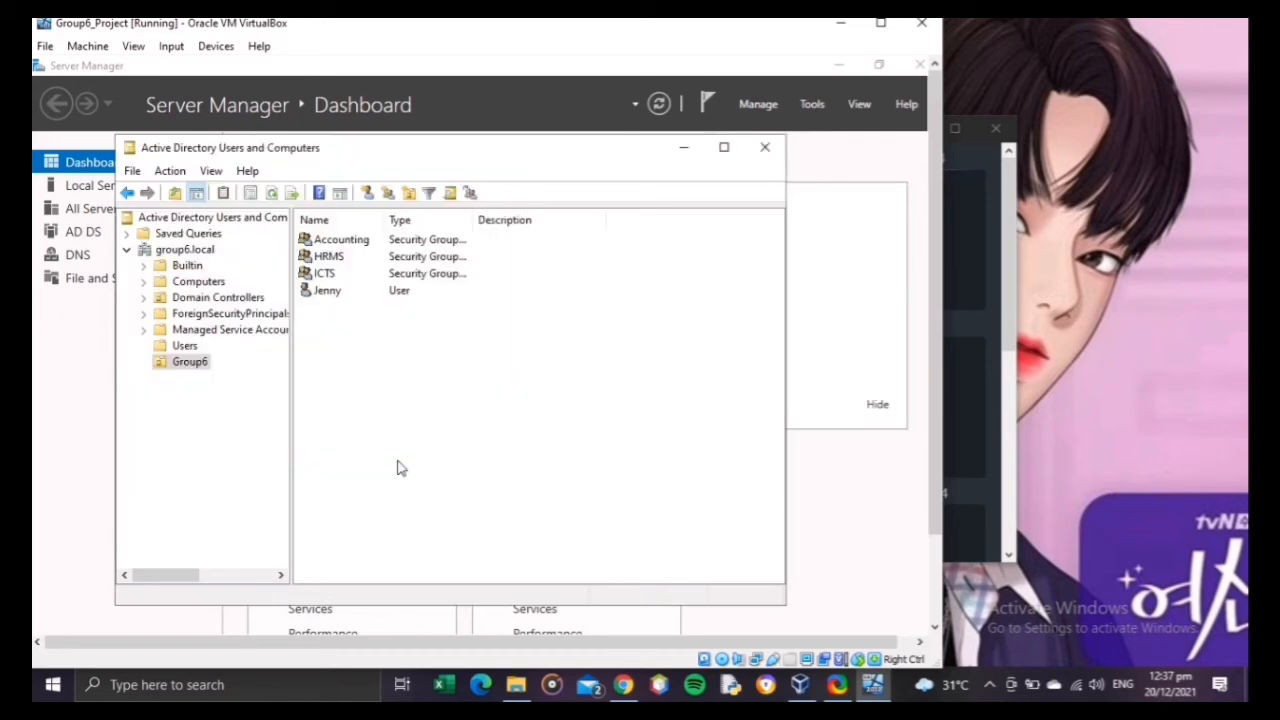
Step: Start a third user account in the Group6 organizational unit, entering the person's first name and the same logon name
{"action": "right_click", "coordinate": [379, 391]}
{"action": "mouse_move", "coordinate": [463, 463]}
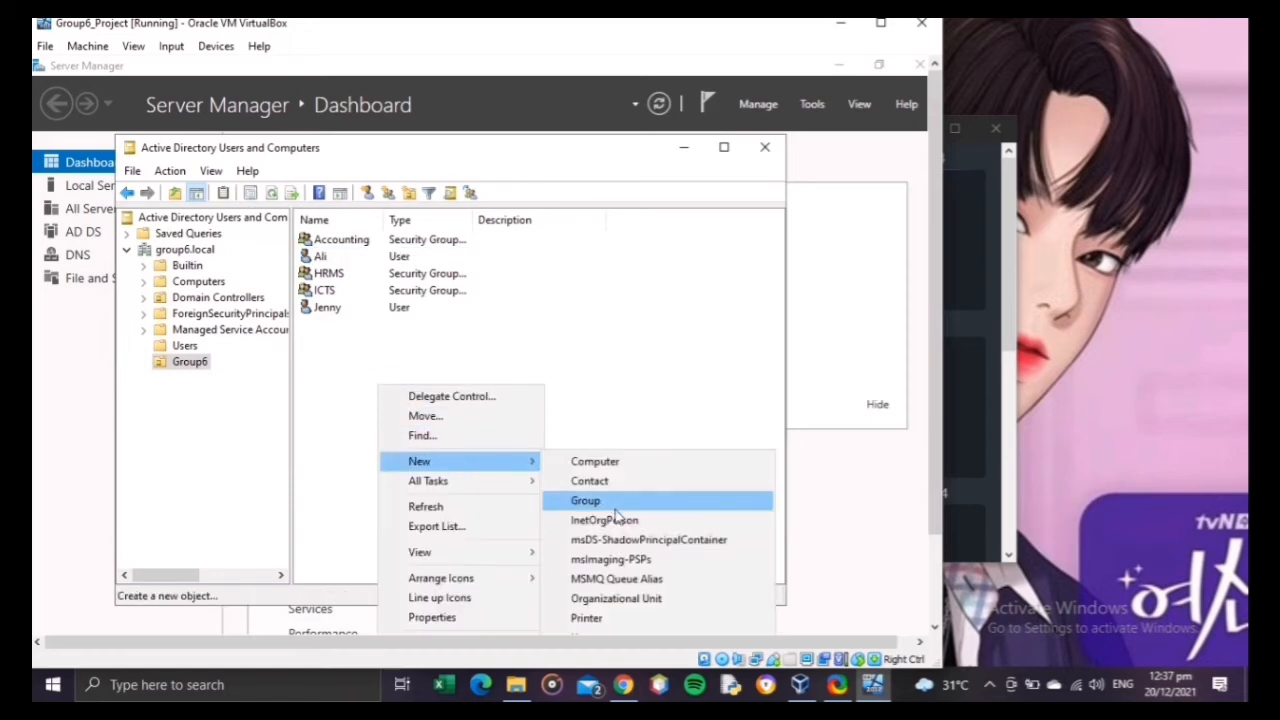
{"action": "right_click", "coordinate": [641, 352]}
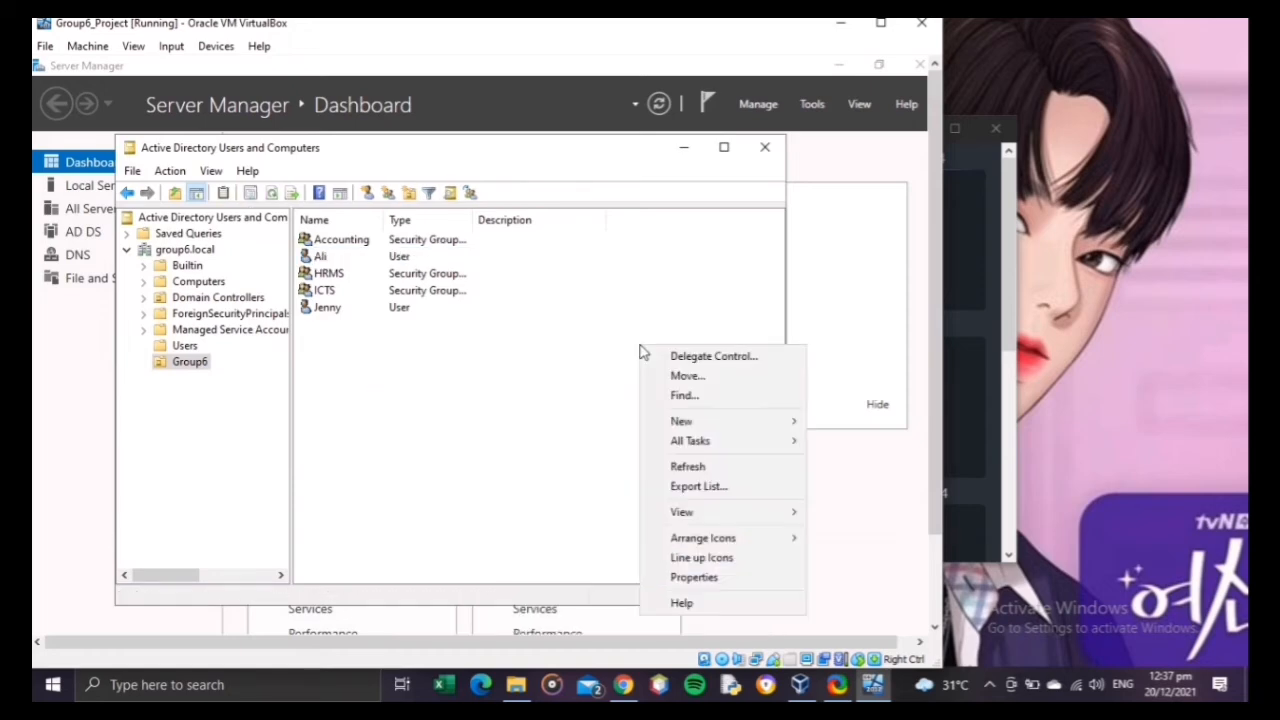
{"action": "mouse_move", "coordinate": [715, 435]}
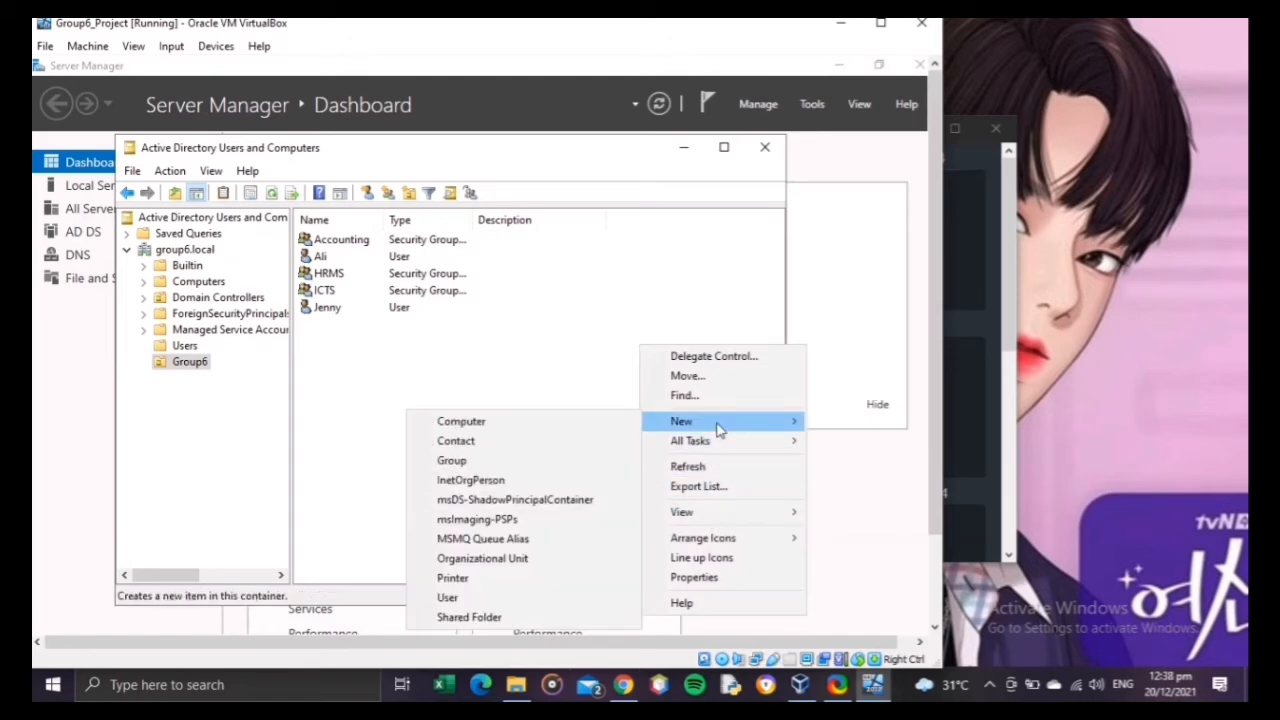
{"action": "left_click", "coordinate": [515, 598]}
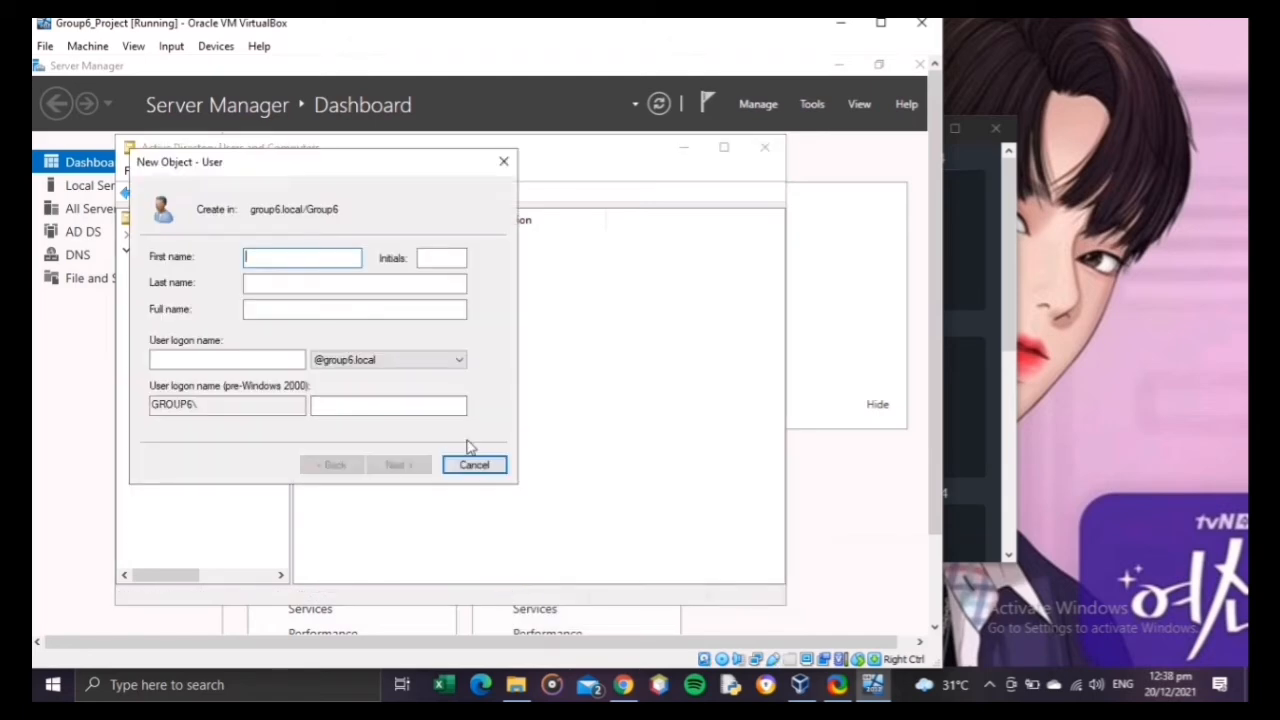
{"action": "type", "text": "Li"}
{"action": "left_click", "coordinate": [284, 361]}
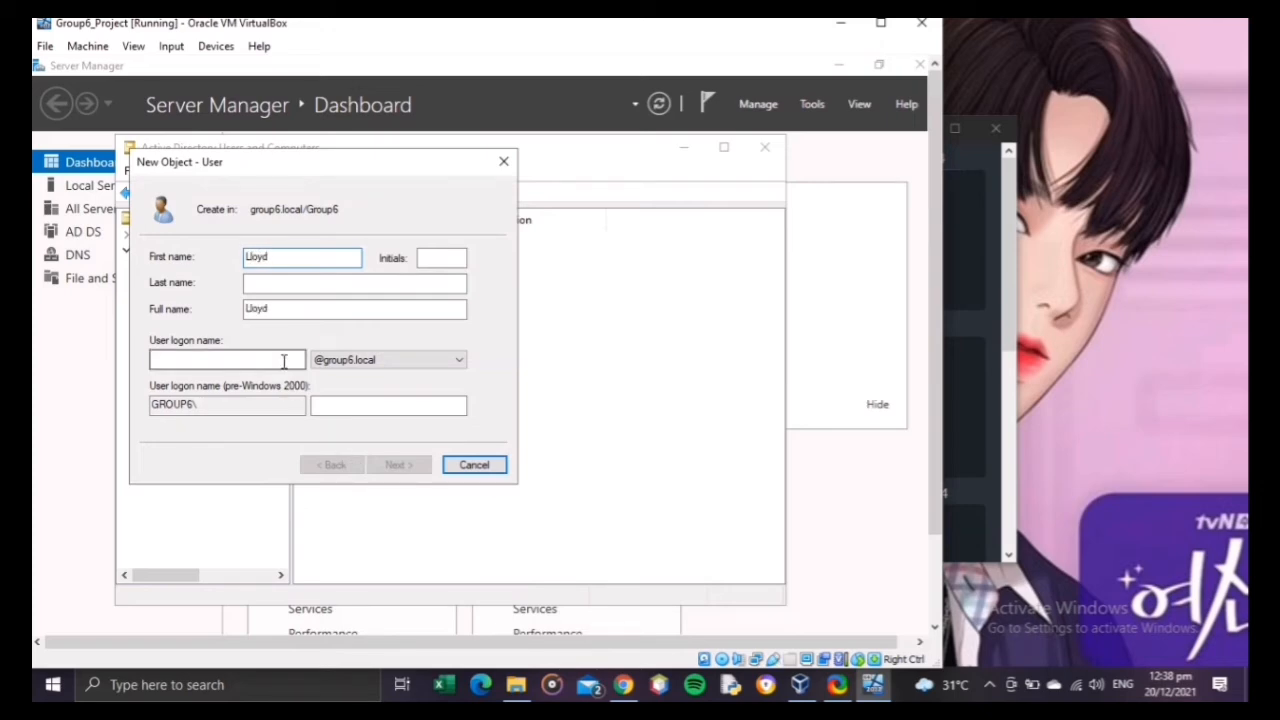
{"action": "type", "text": "Llo"}
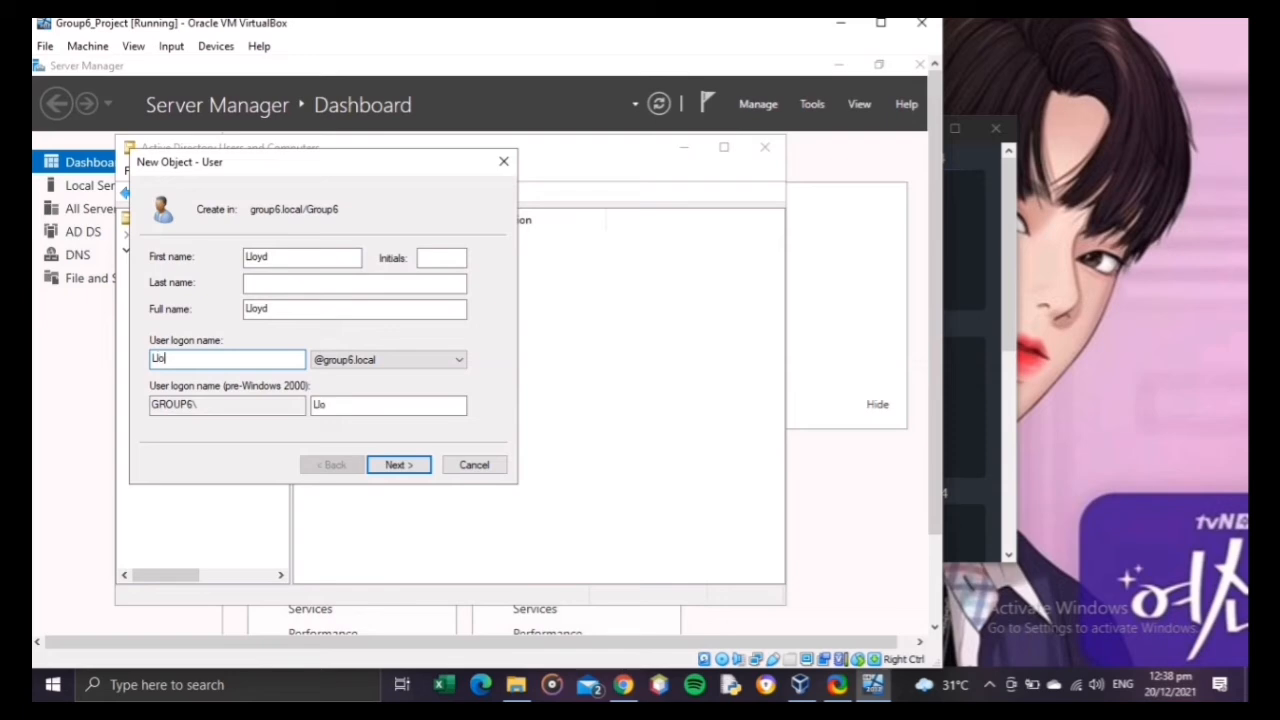
{"action": "type", "text": "yd"}
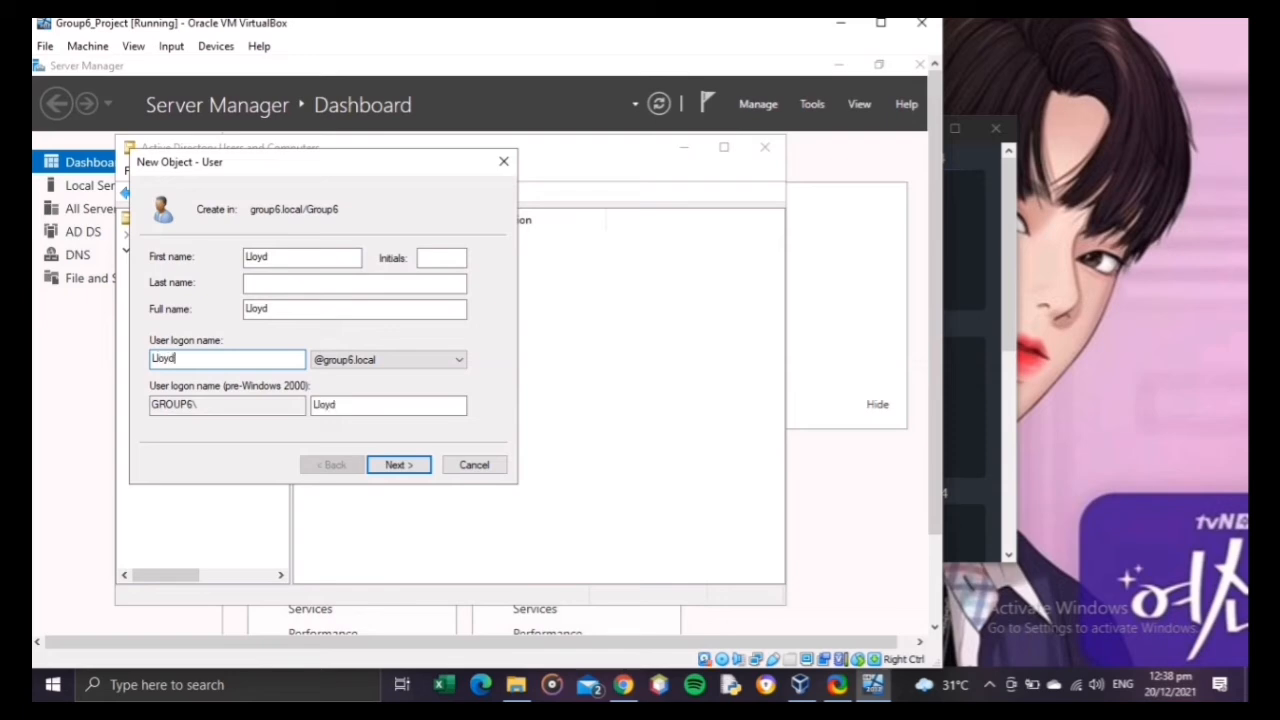
{"action": "left_click", "coordinate": [399, 465]}
Step: Enter and confirm the third user's password, waive the change at next logon, make it never expire, and create the account
{"action": "type", "text": "P"}
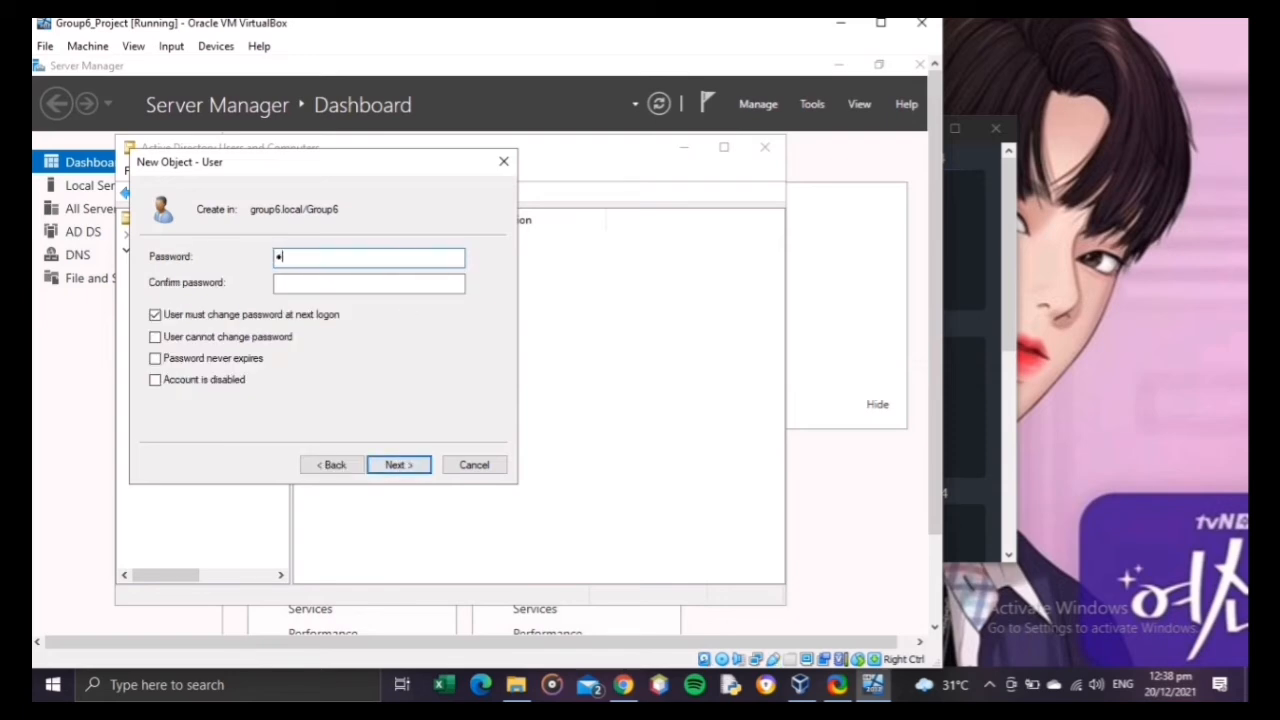
{"action": "type", "text": "@ssw0rd"}
{"action": "key", "text": "Tab"}
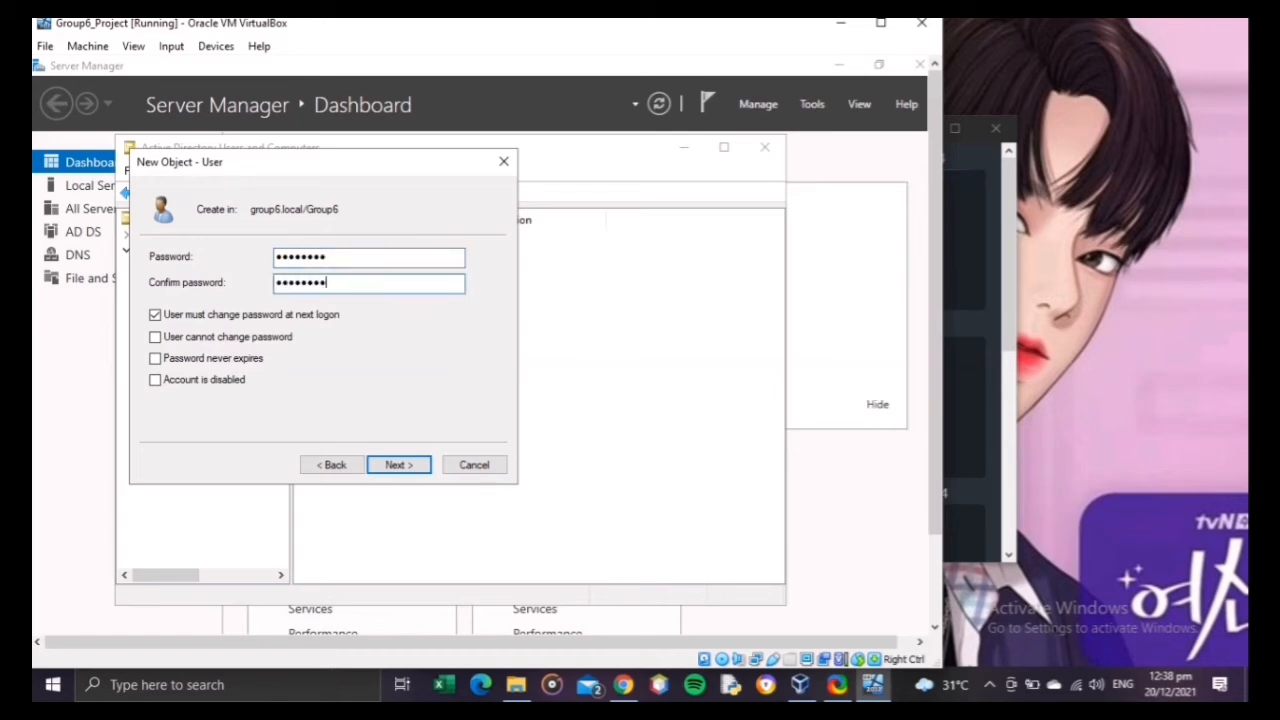
{"action": "left_click", "coordinate": [310, 315]}
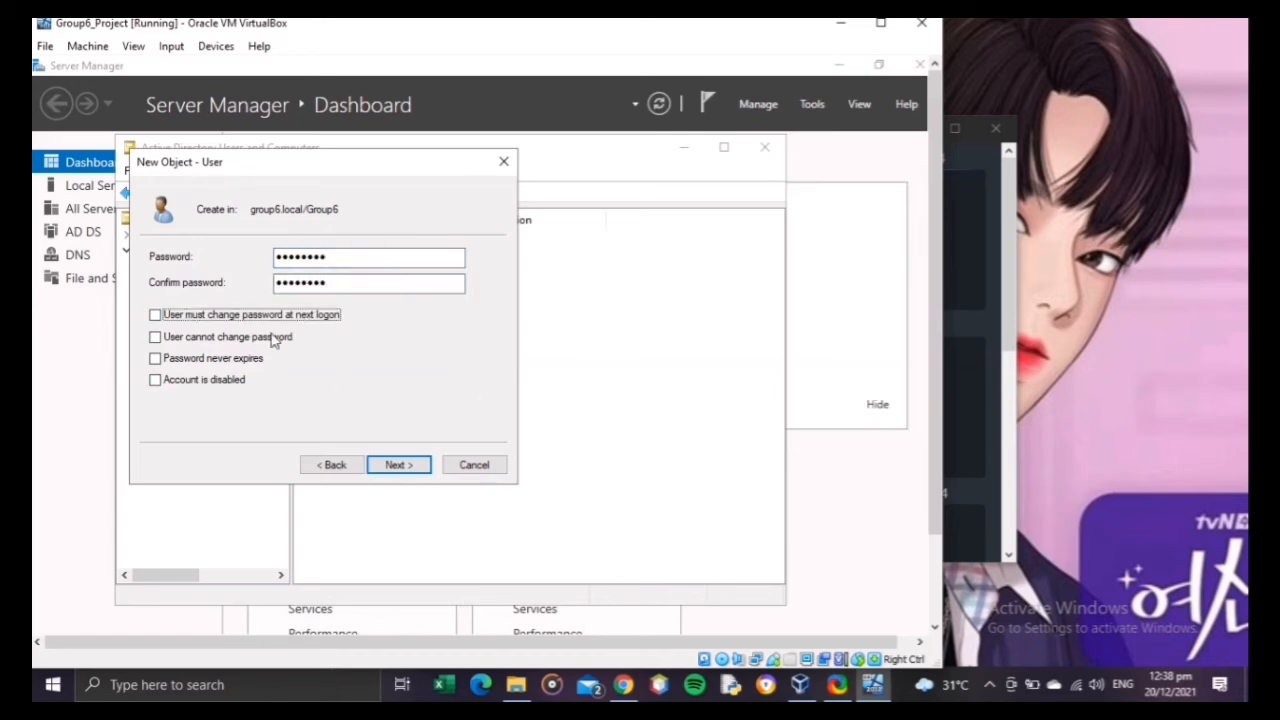
{"action": "left_click", "coordinate": [248, 360]}
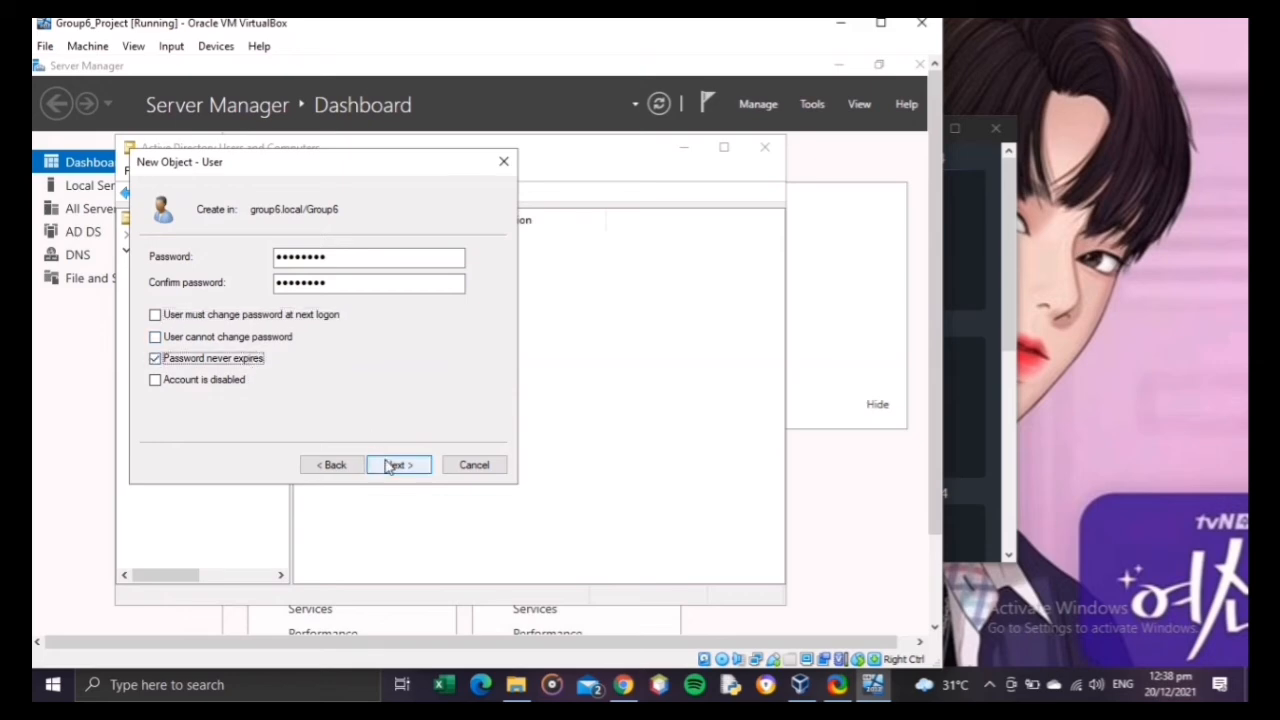
{"action": "left_click", "coordinate": [391, 465]}
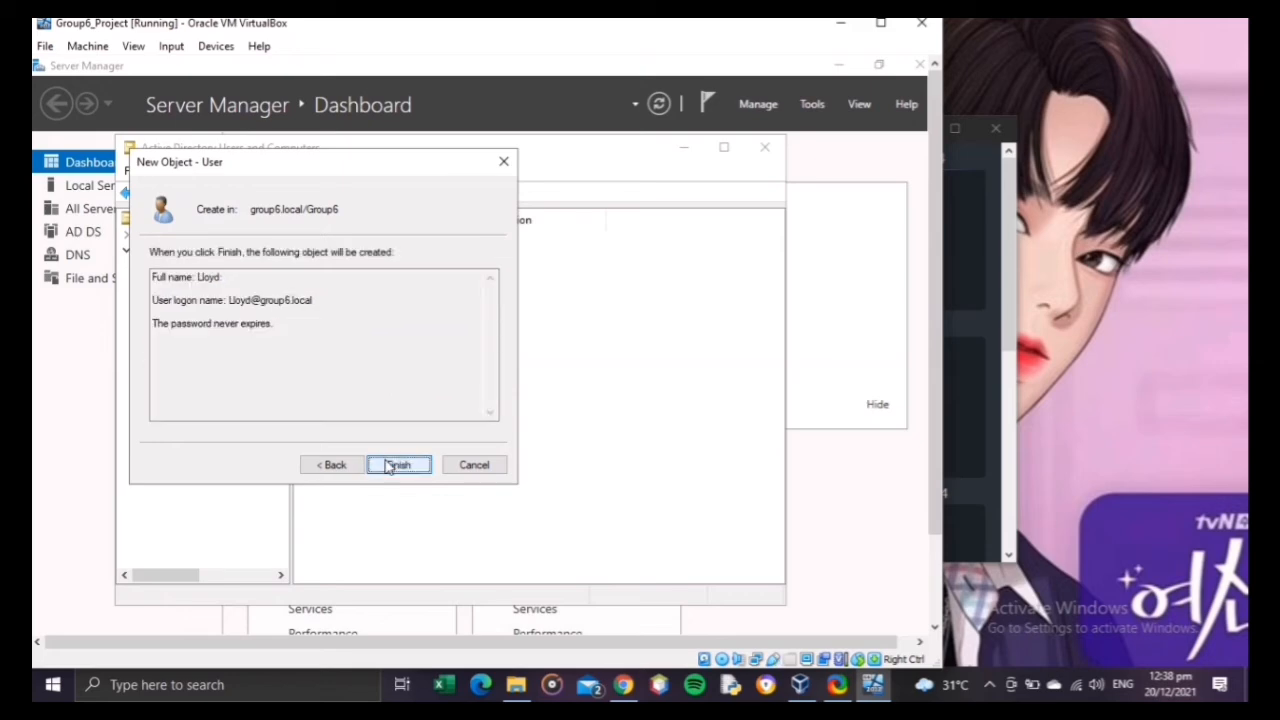
{"action": "left_click", "coordinate": [406, 468]}
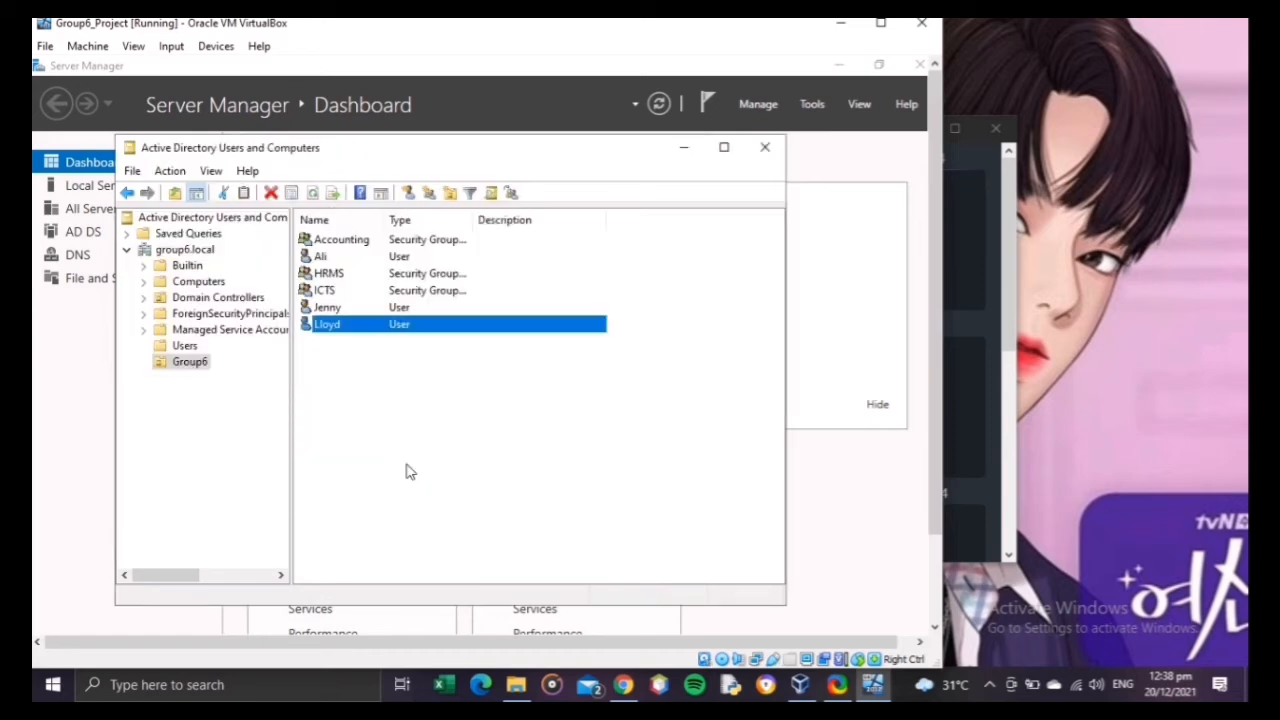
Step: Start a fourth user account in the Group6 organizational unit, entering the person's first name and the same logon name
{"action": "right_click", "coordinate": [405, 388]}
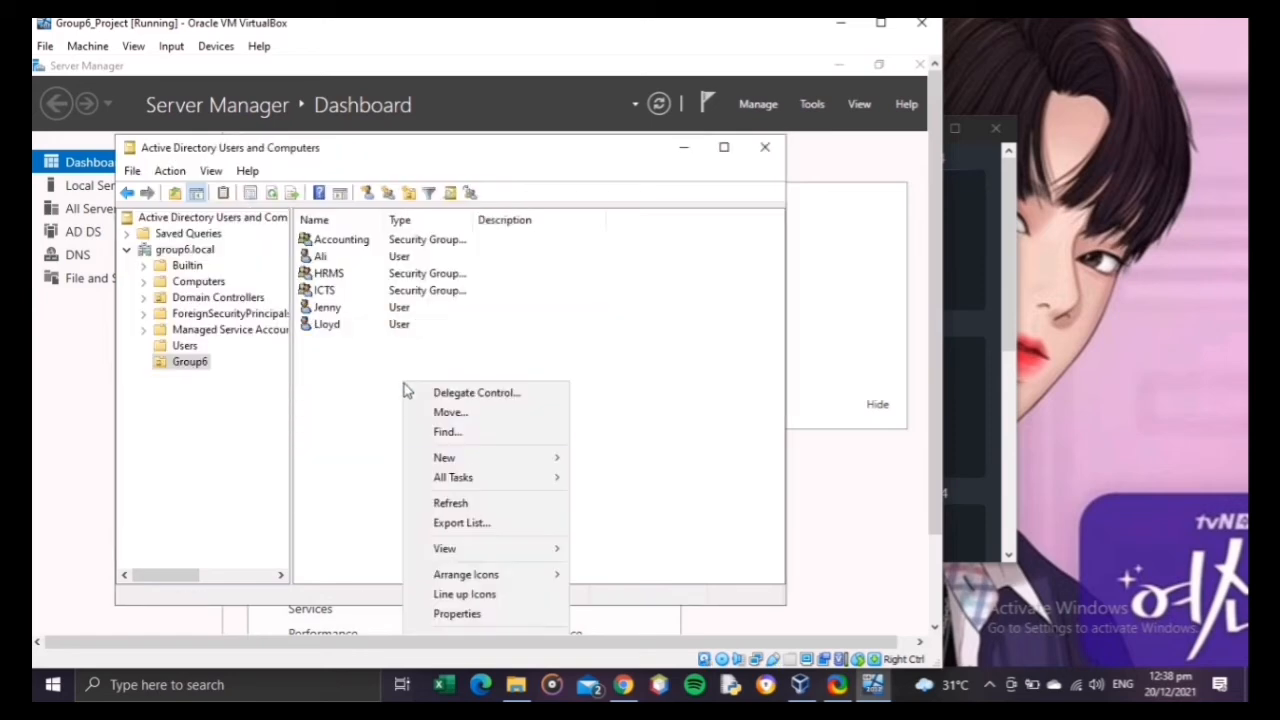
{"action": "mouse_move", "coordinate": [475, 460]}
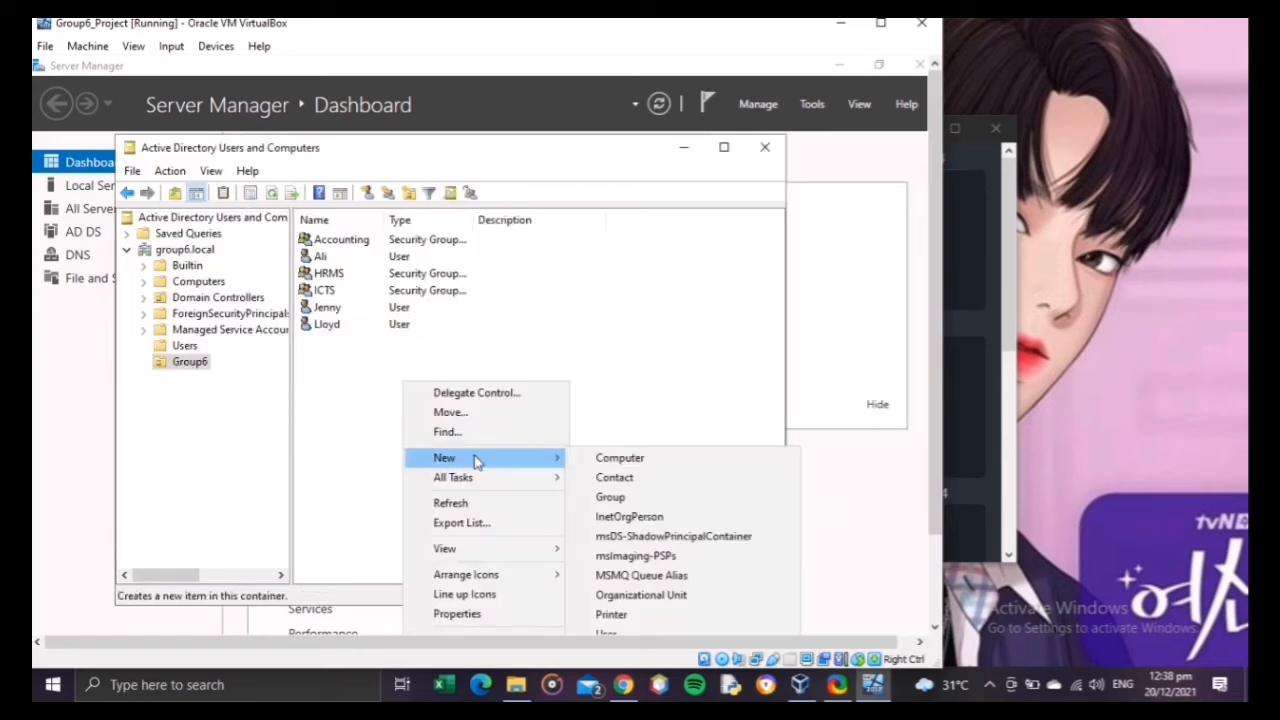
{"action": "left_click", "coordinate": [620, 632]}
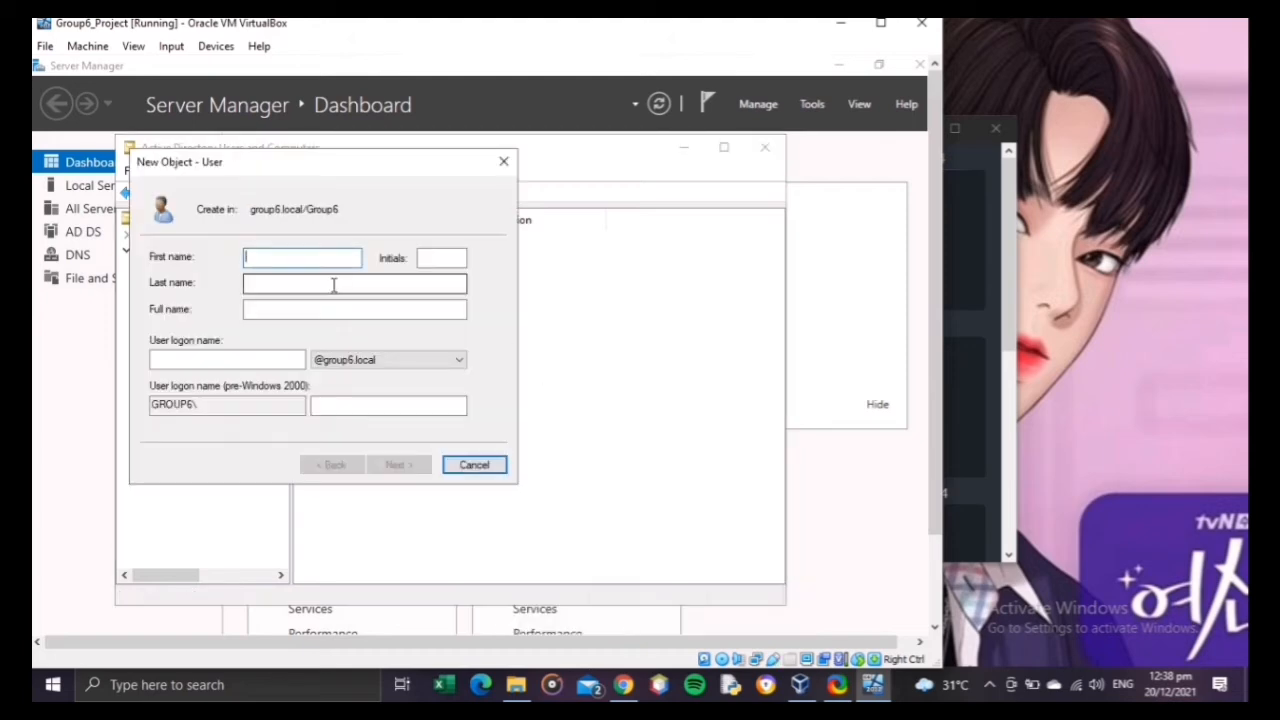
{"action": "type", "text": "Jocel"}
{"action": "left_click", "coordinate": [270, 357]}
{"action": "type", "text": "Jocel"}
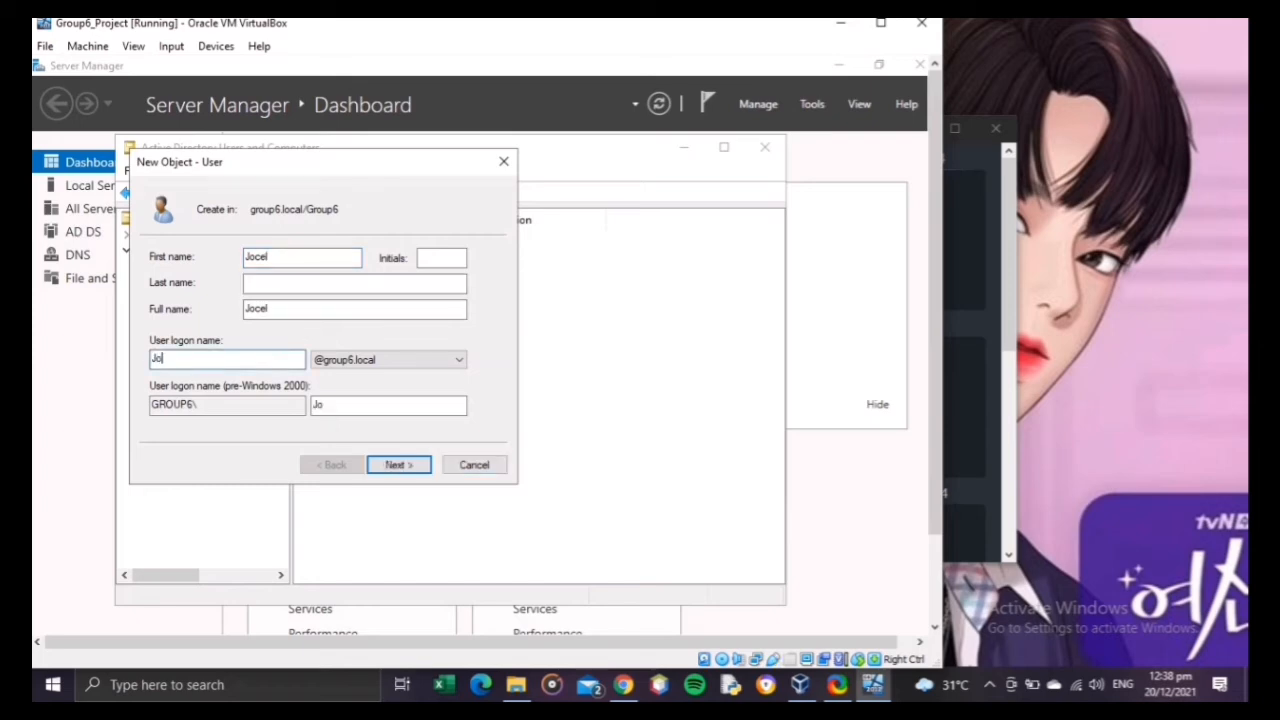
{"action": "left_click", "coordinate": [415, 474]}
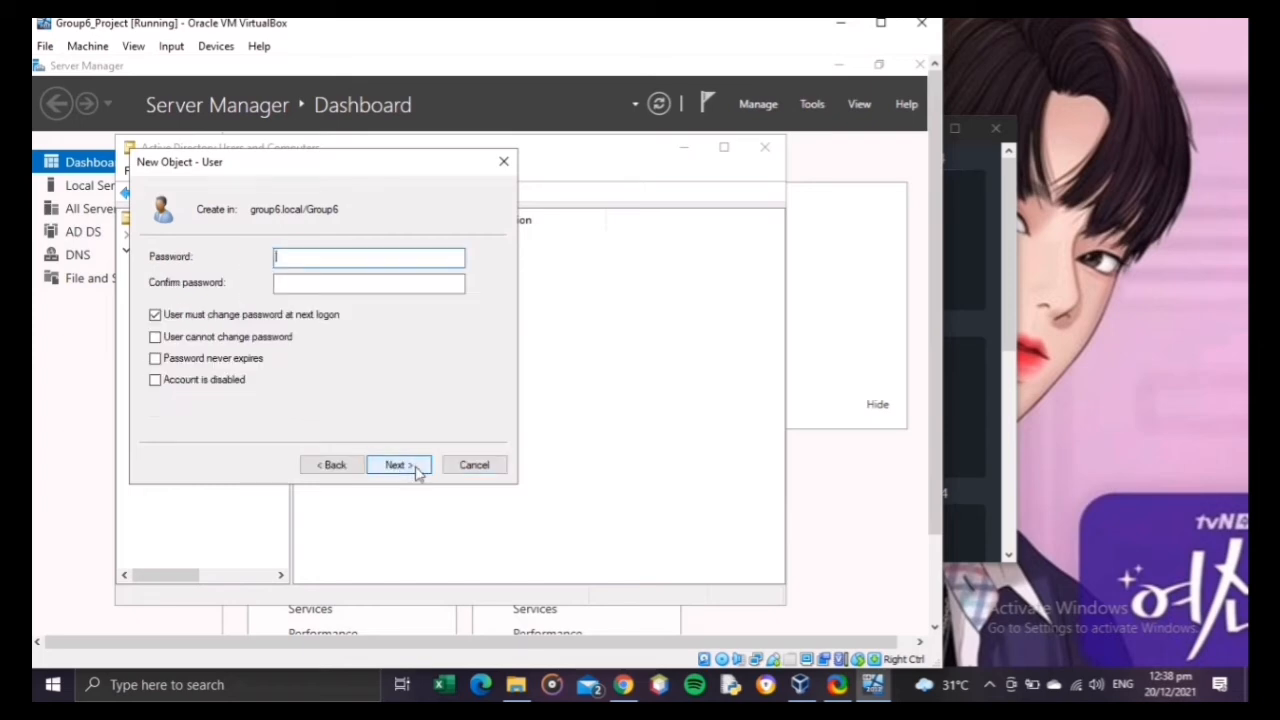
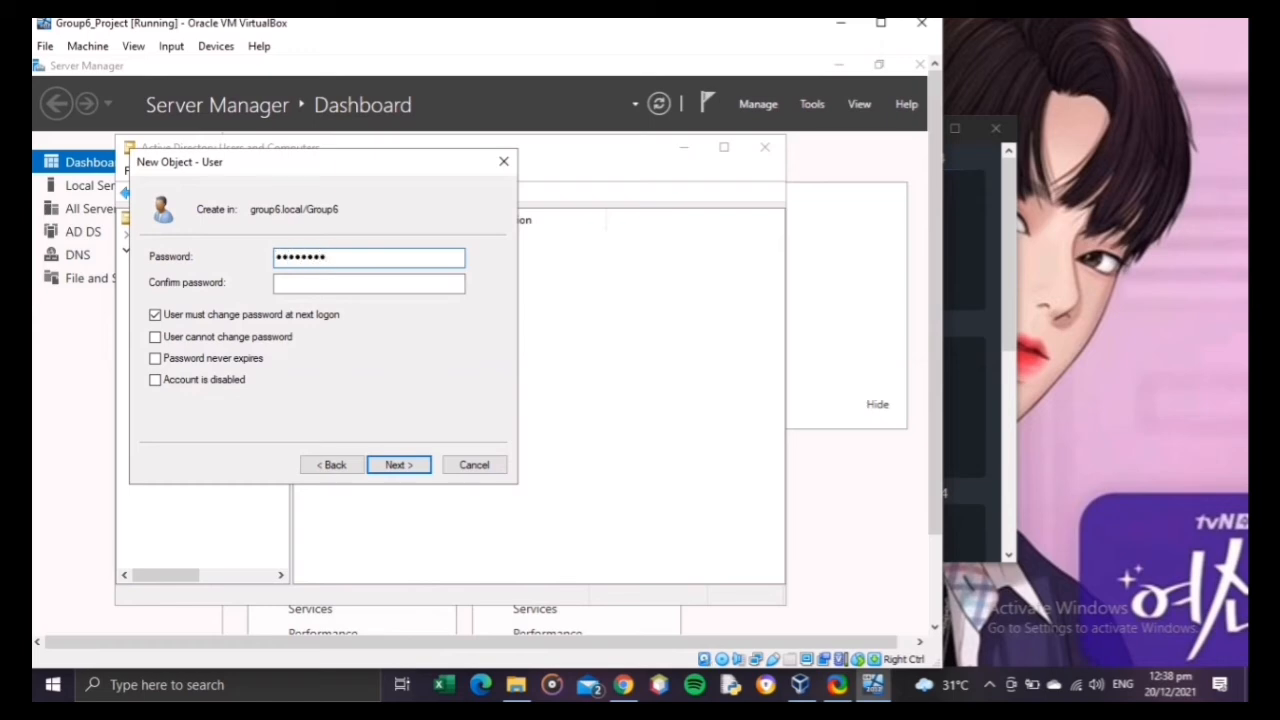
Step: Enter and confirm the fourth user's password, waive the change at next logon, make it never expire, and create the account
{"action": "key", "text": "Tab"}
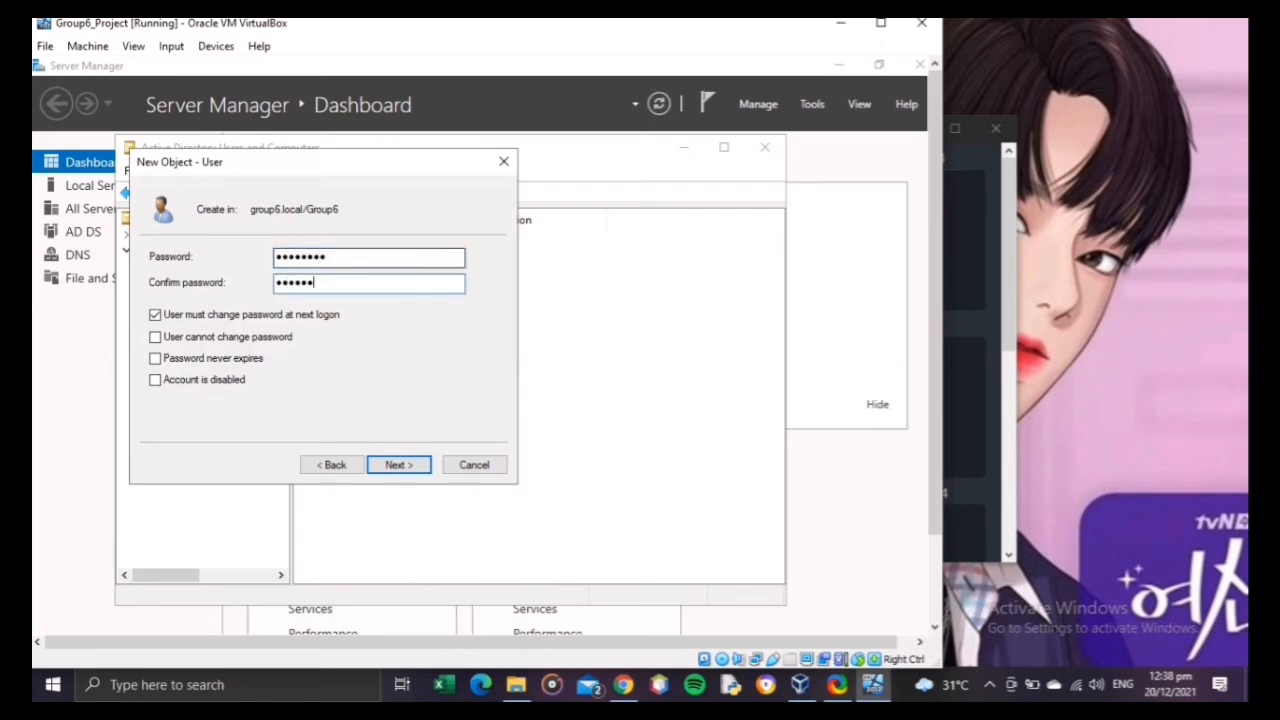
{"action": "key", "text": "Tab"}
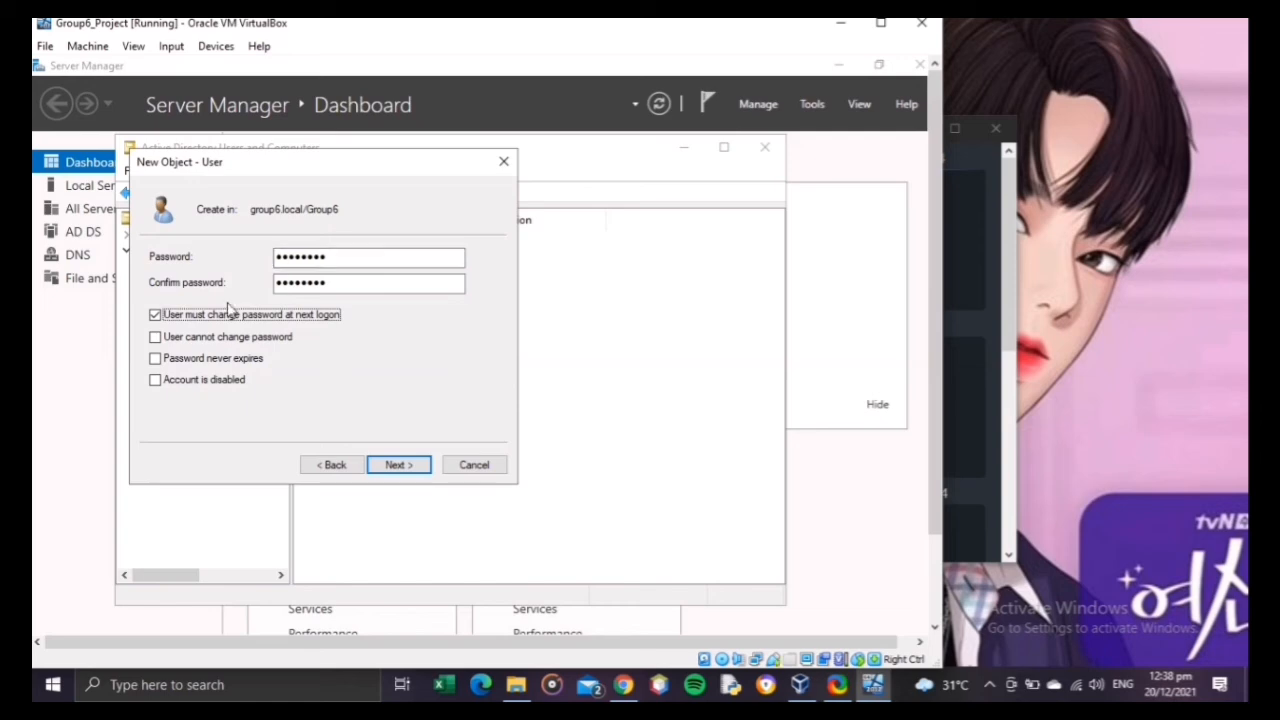
{"action": "left_click", "coordinate": [232, 315]}
{"action": "left_click", "coordinate": [219, 362]}
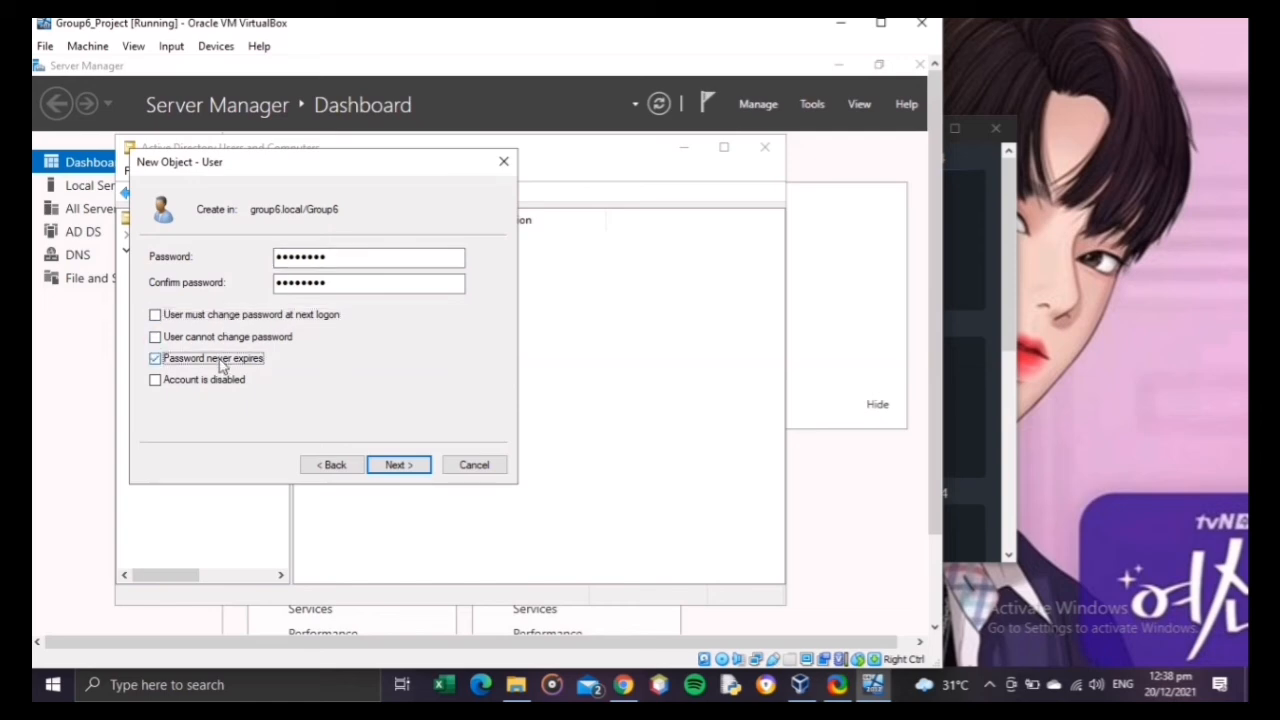
{"action": "left_click", "coordinate": [400, 465]}
{"action": "left_click", "coordinate": [419, 466]}
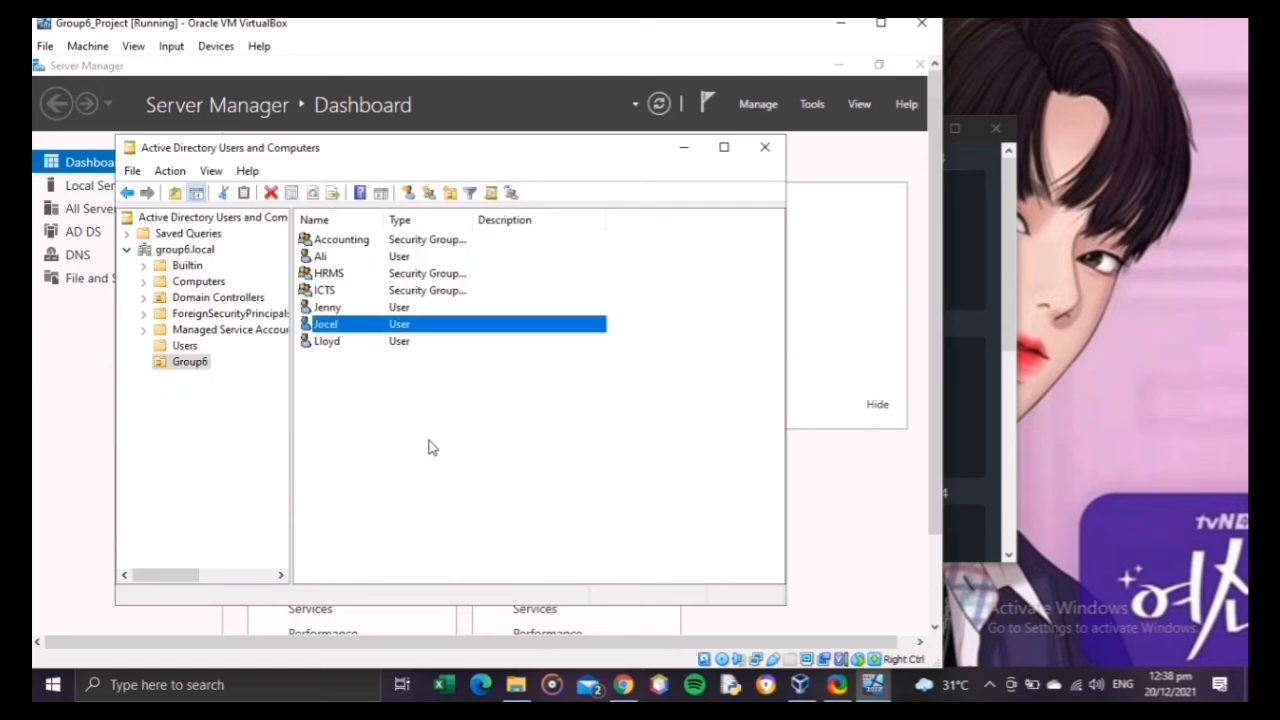
Step: Start a fifth user account in the Group6 organizational unit, entering the person's two-part first name and only its first part as logon name
{"action": "right_click", "coordinate": [417, 366]}
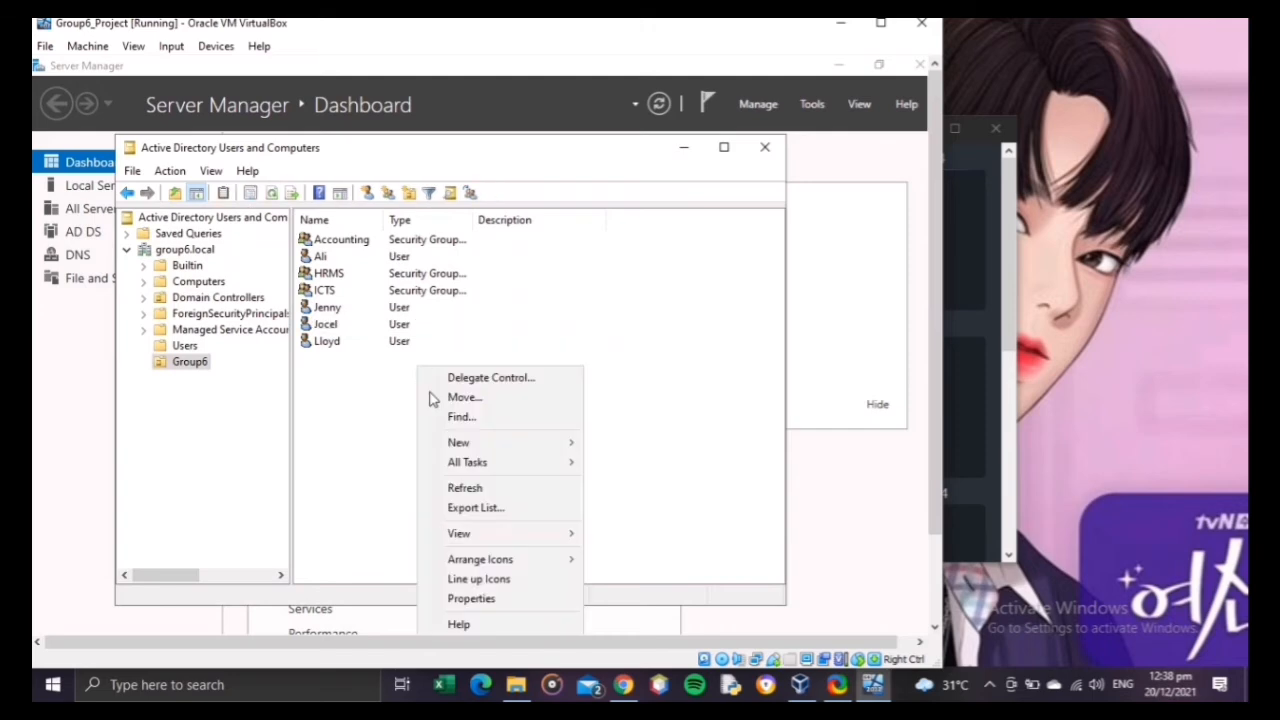
{"action": "mouse_move", "coordinate": [489, 443]}
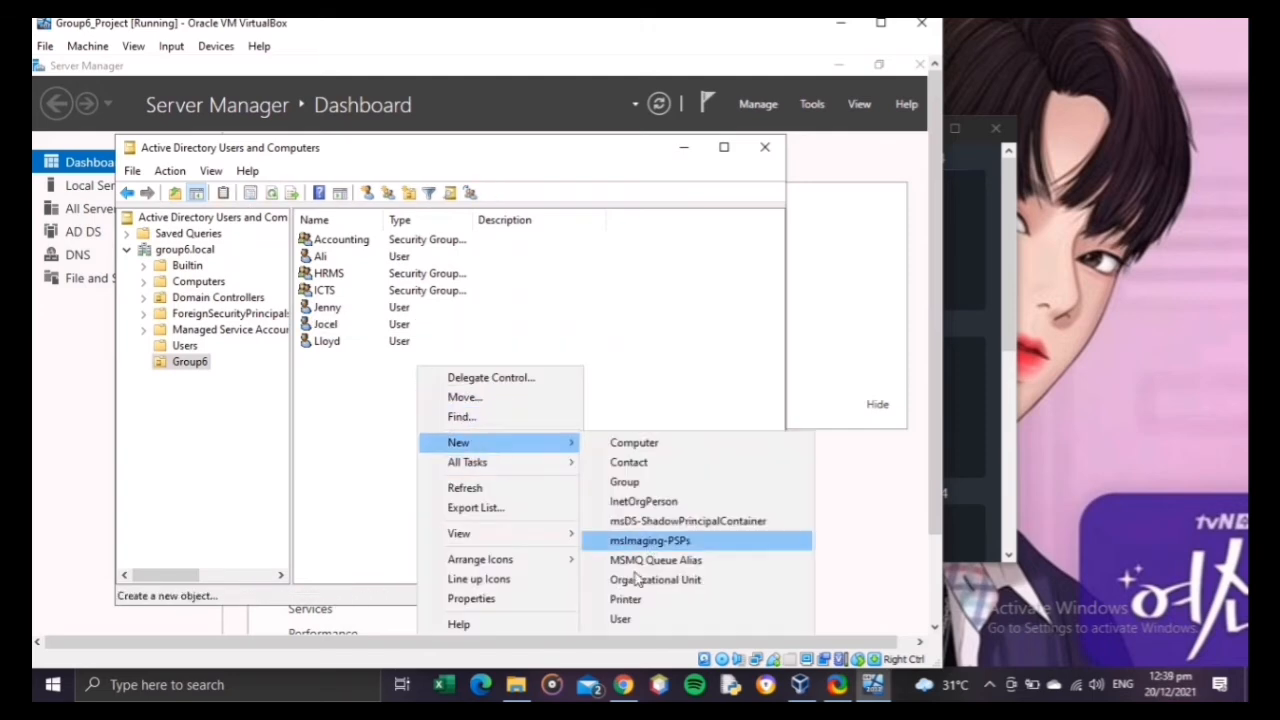
{"action": "left_click", "coordinate": [620, 618]}
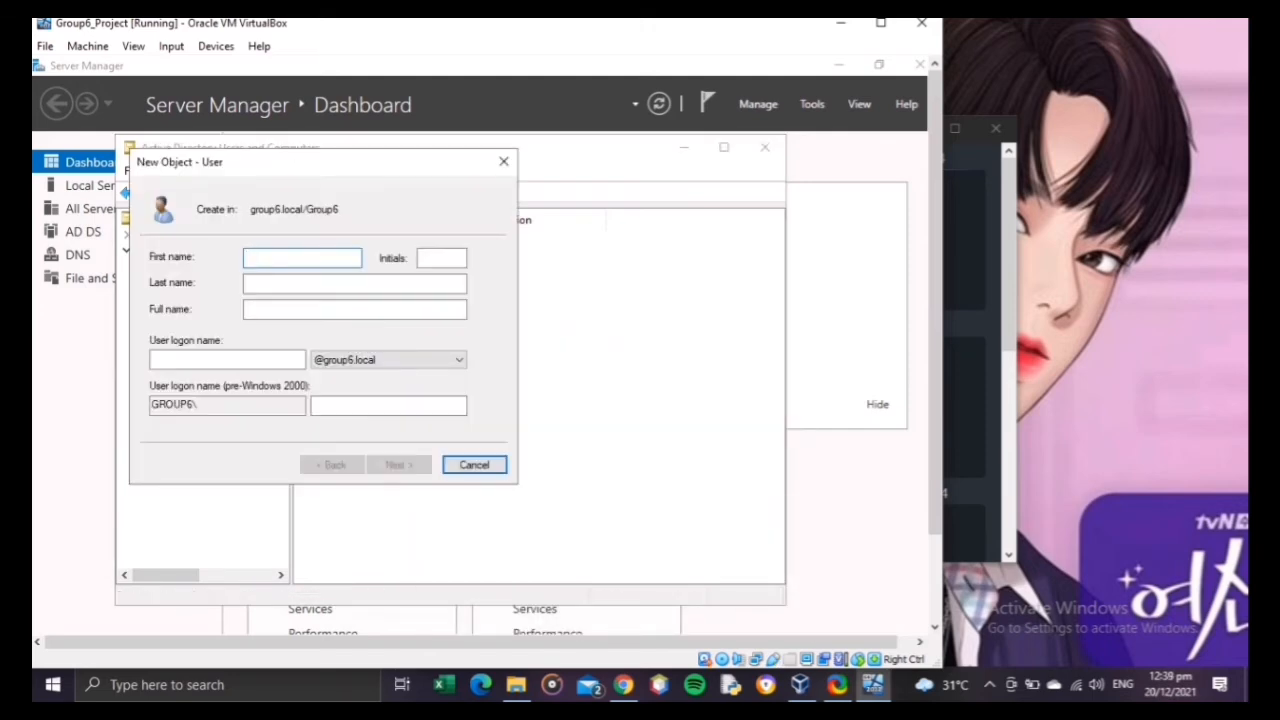
{"action": "type", "text": "Chris Jane"}
{"action": "left_click", "coordinate": [258, 358]}
{"action": "type", "text": "Chris"}
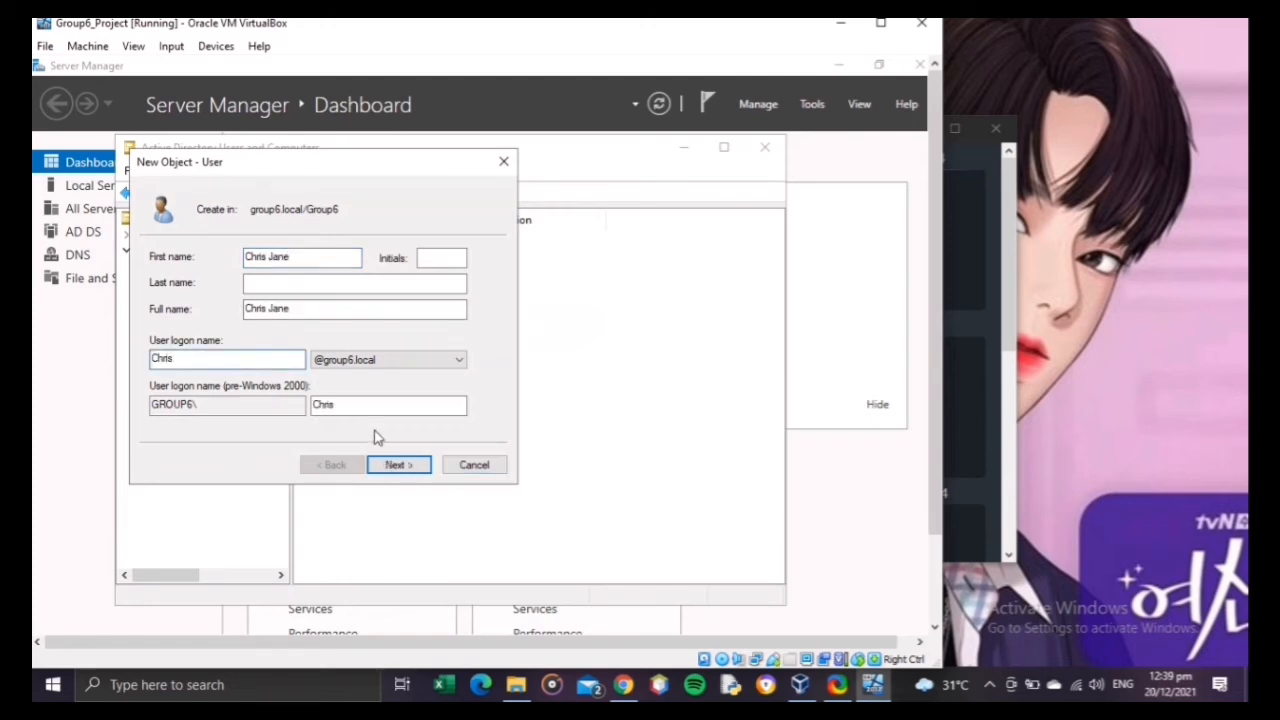
{"action": "left_click", "coordinate": [397, 464]}
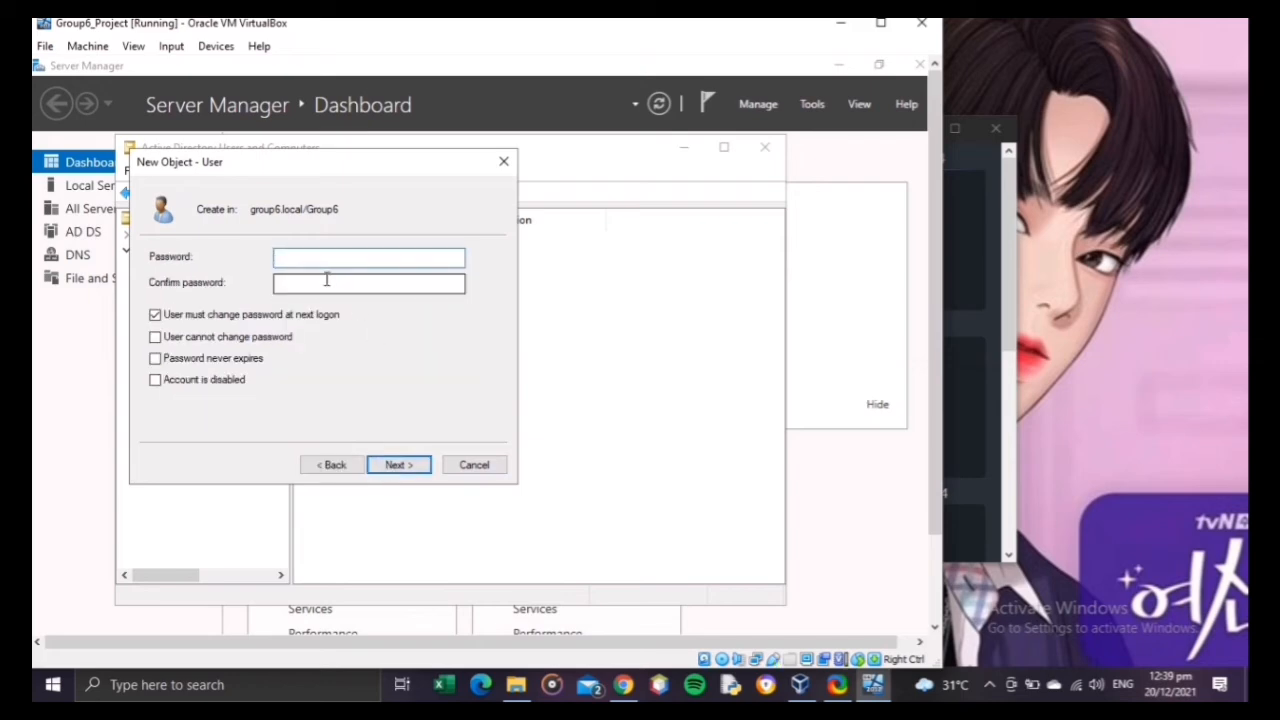
Step: Enter and confirm the fifth user's password, waive the change at next logon, make it never expire, and create the account
{"action": "type", "text": "P••••••"}
{"action": "key", "text": "Tab"}
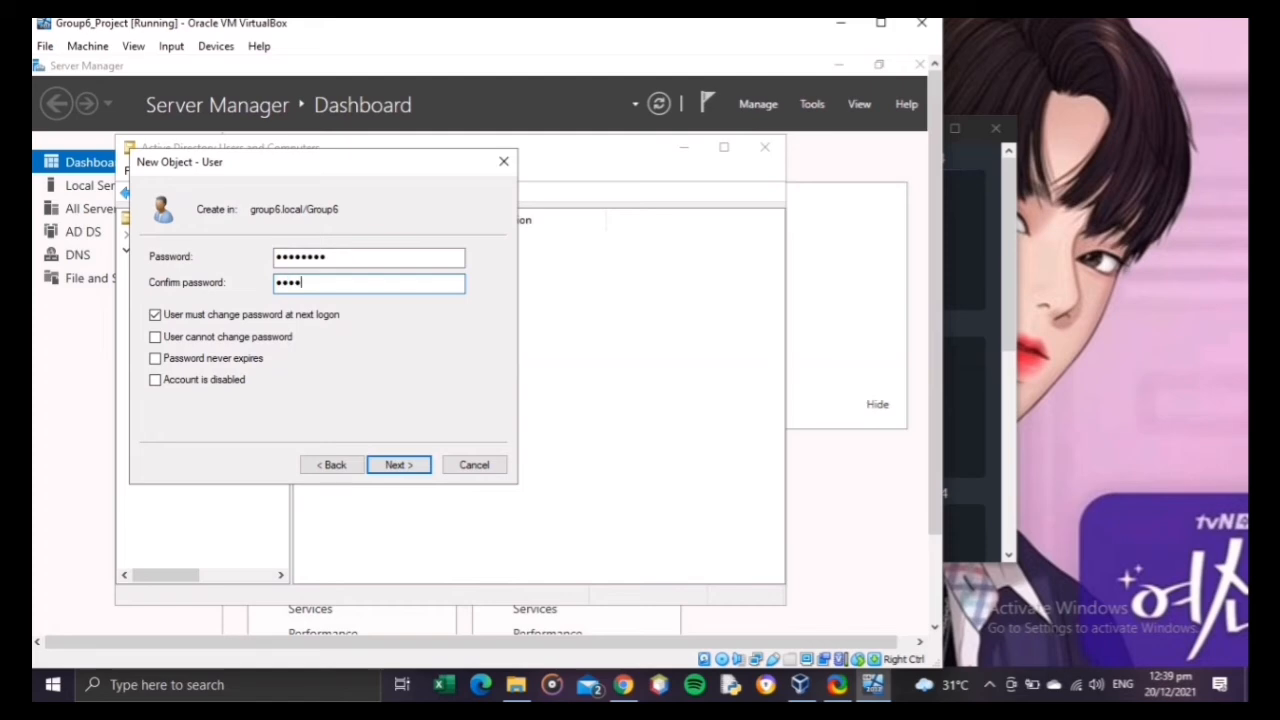
{"action": "type", "text": "••••••••"}
{"action": "left_click", "coordinate": [168, 318]}
{"action": "left_click", "coordinate": [183, 360]}
{"action": "left_click", "coordinate": [402, 468]}
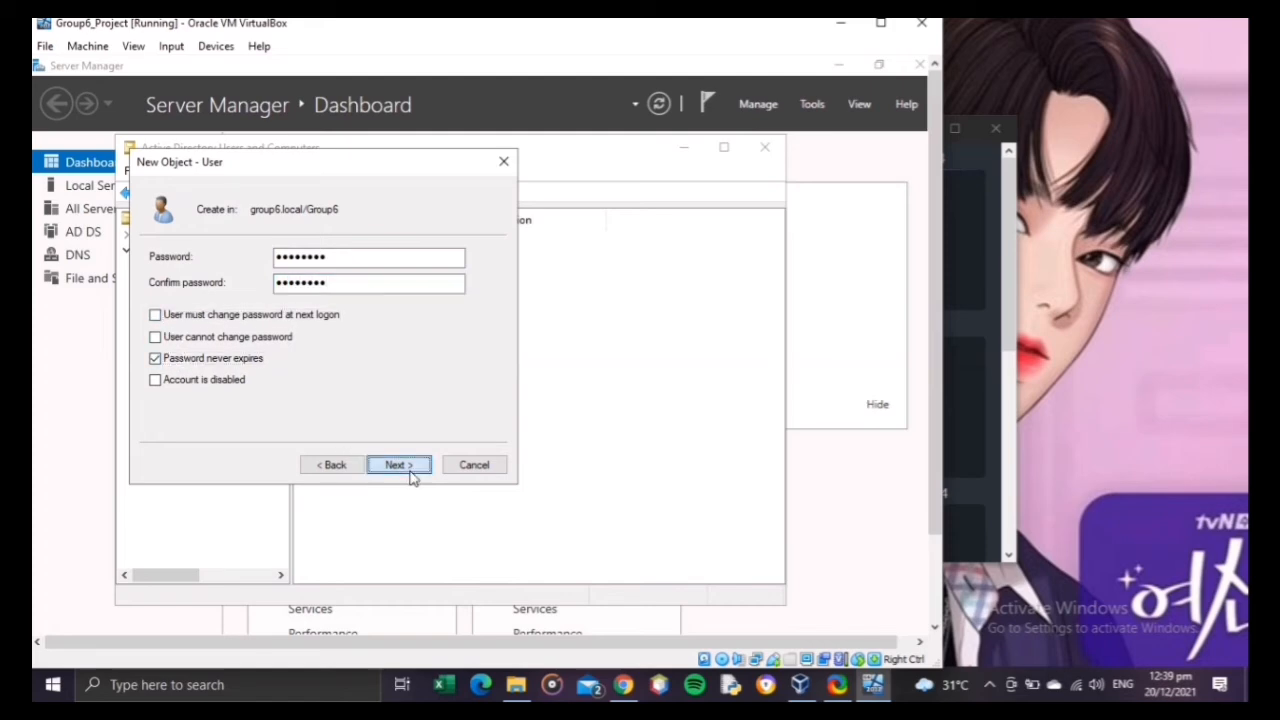
{"action": "left_click", "coordinate": [409, 470]}
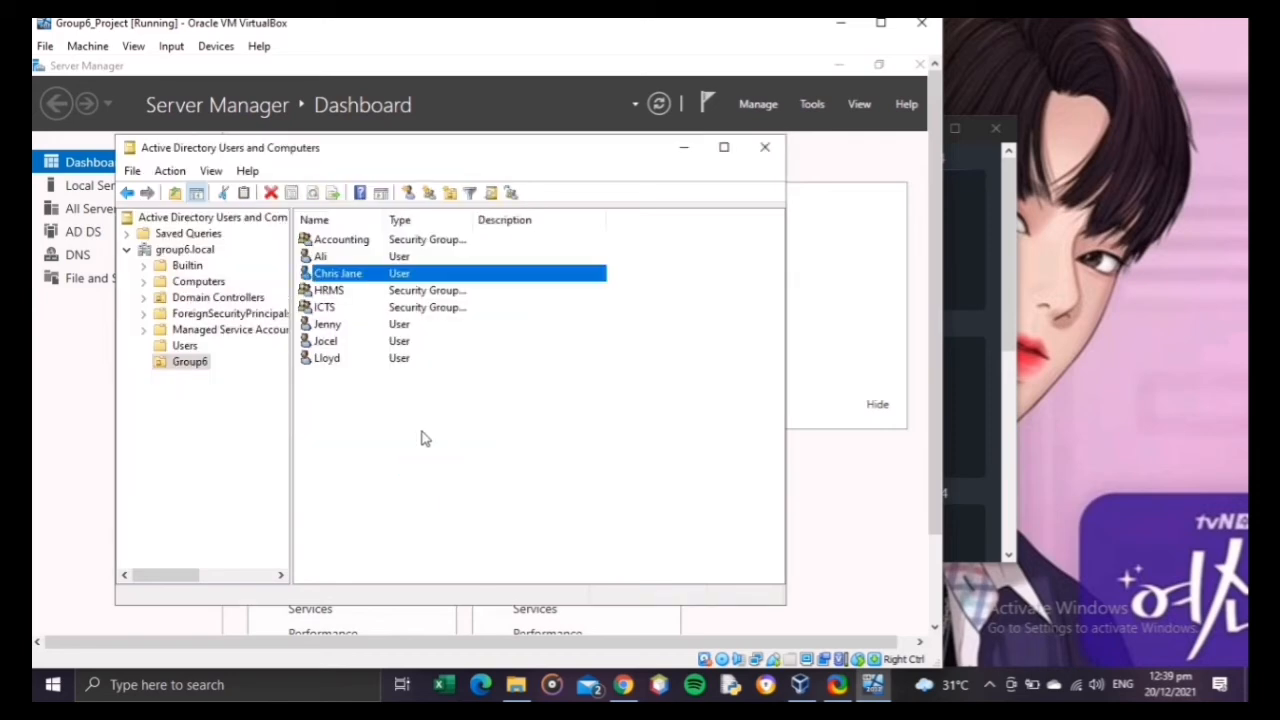
{"action": "left_click", "coordinate": [424, 437]}
{"action": "left_click", "coordinate": [352, 364]}
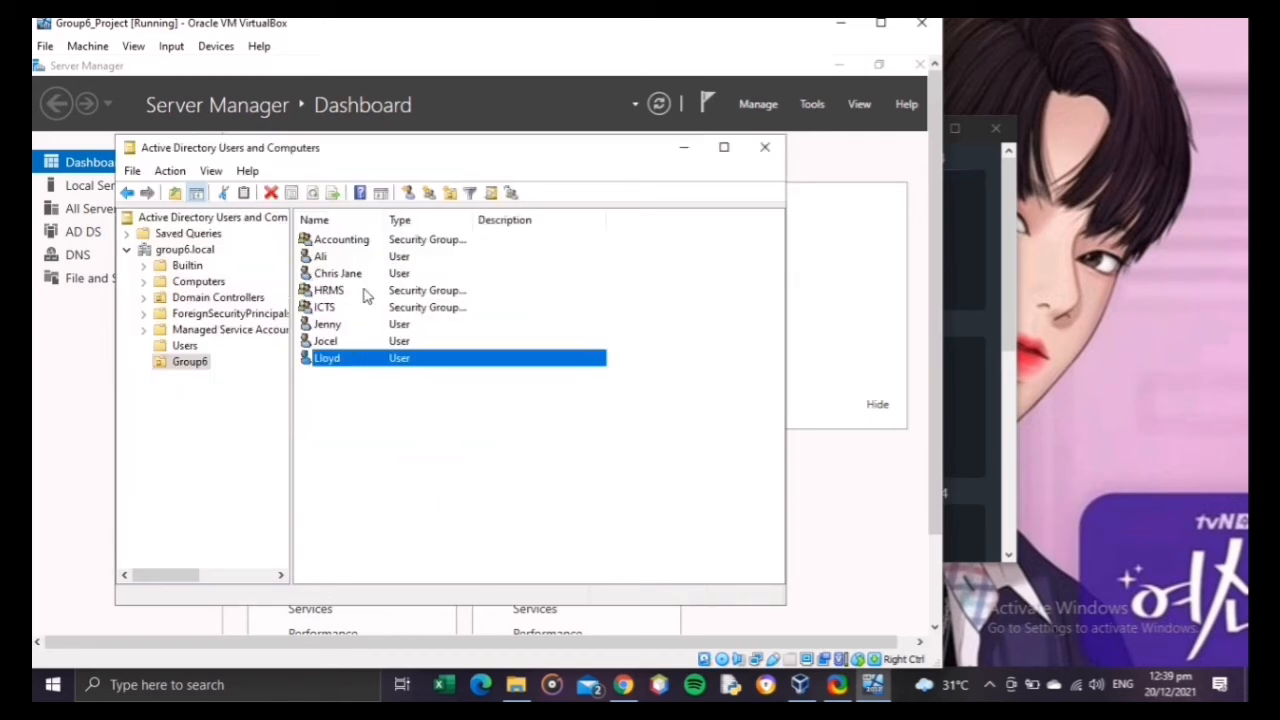
{"action": "left_click", "coordinate": [341, 312]}
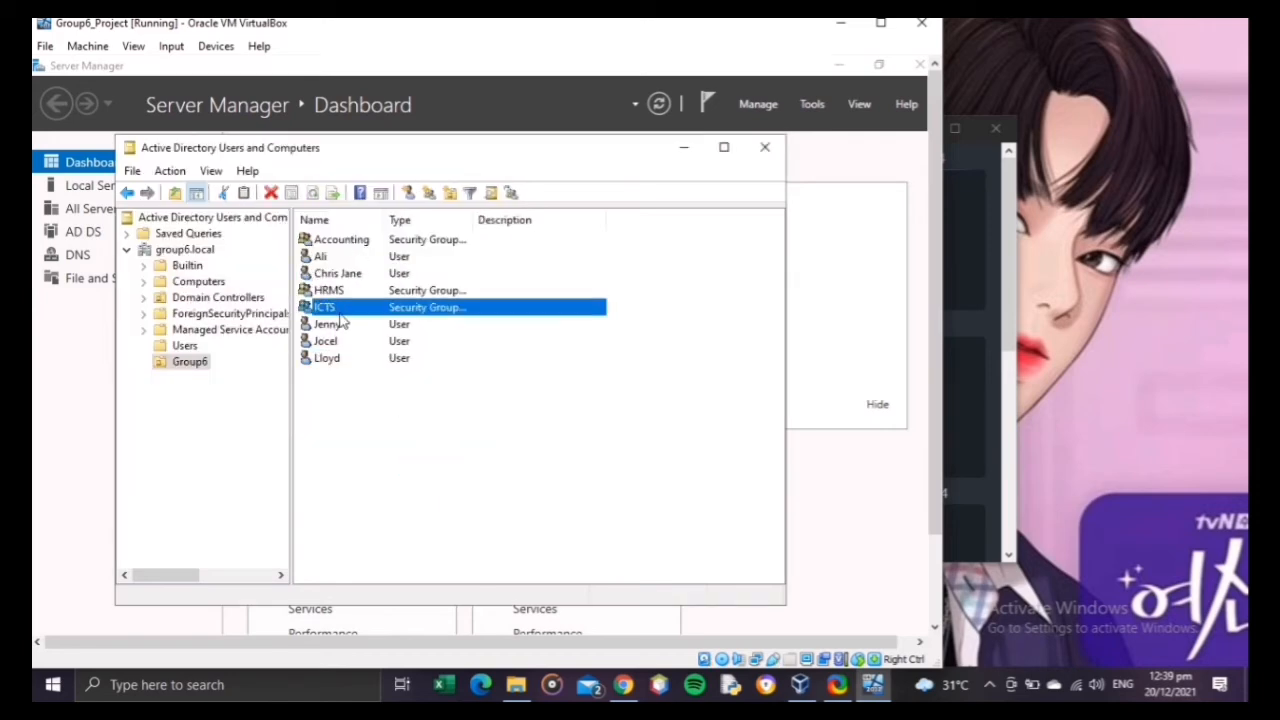
{"action": "right_click", "coordinate": [341, 313]}
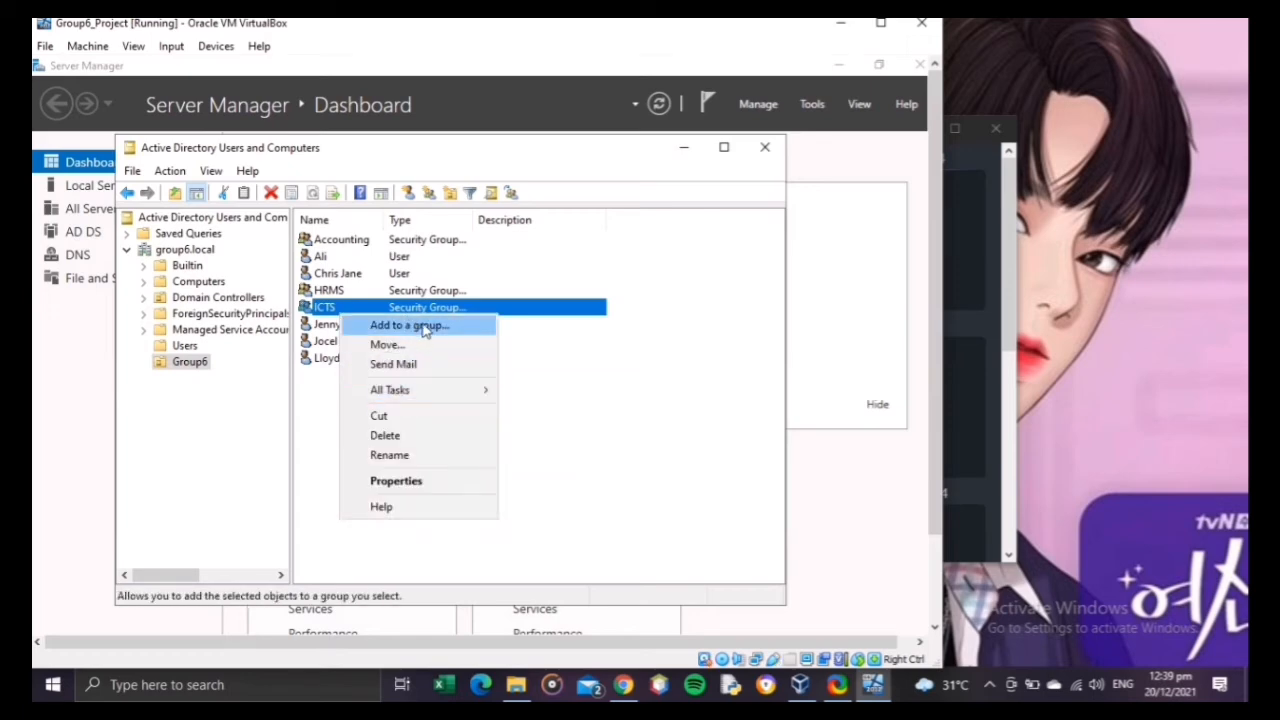
{"action": "left_click", "coordinate": [494, 308]}
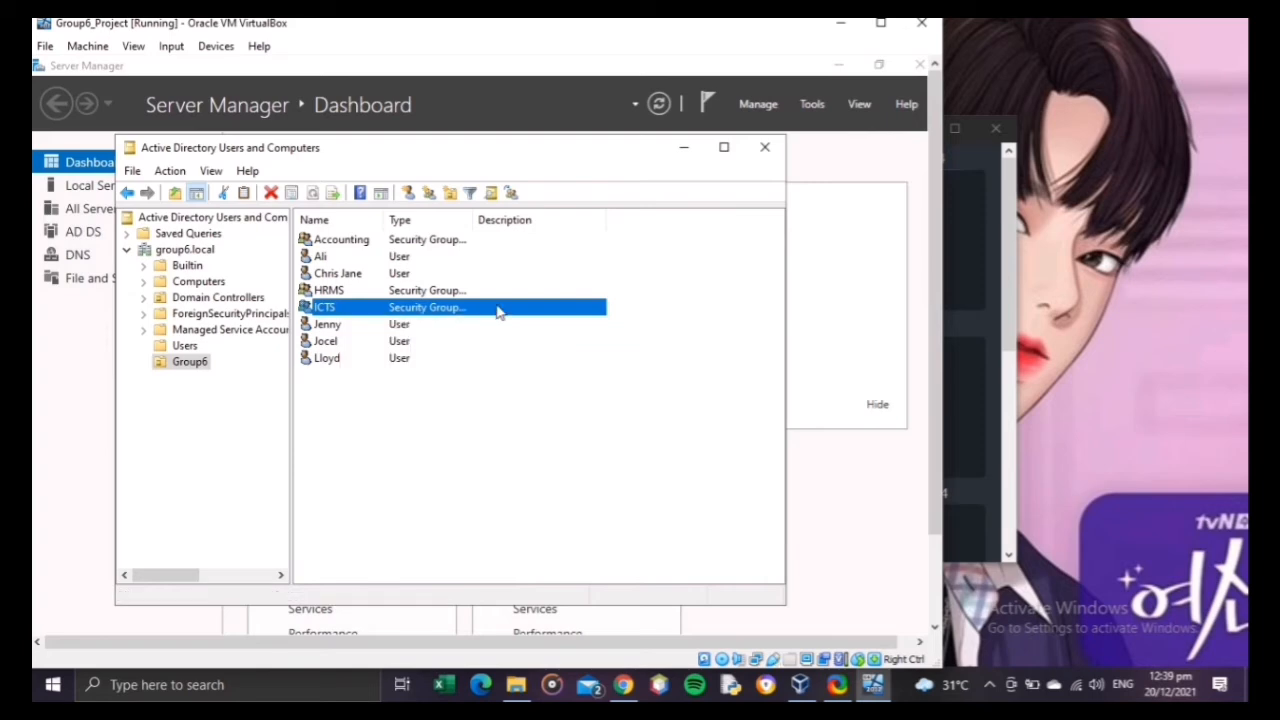
Step: Open the ICTS security group's member list and add the user listed directly below that group, checking the name against the directory
{"action": "double_click", "coordinate": [400, 310]}
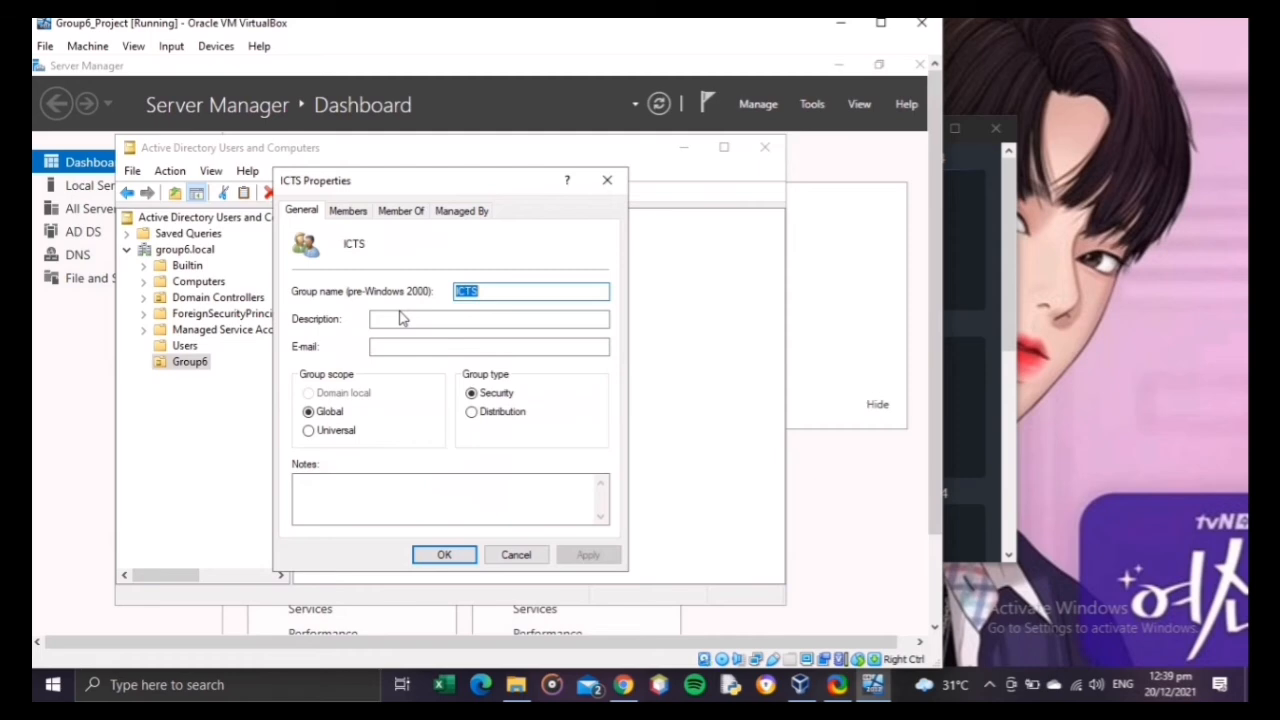
{"action": "left_click", "coordinate": [348, 212]}
{"action": "left_click", "coordinate": [323, 503]}
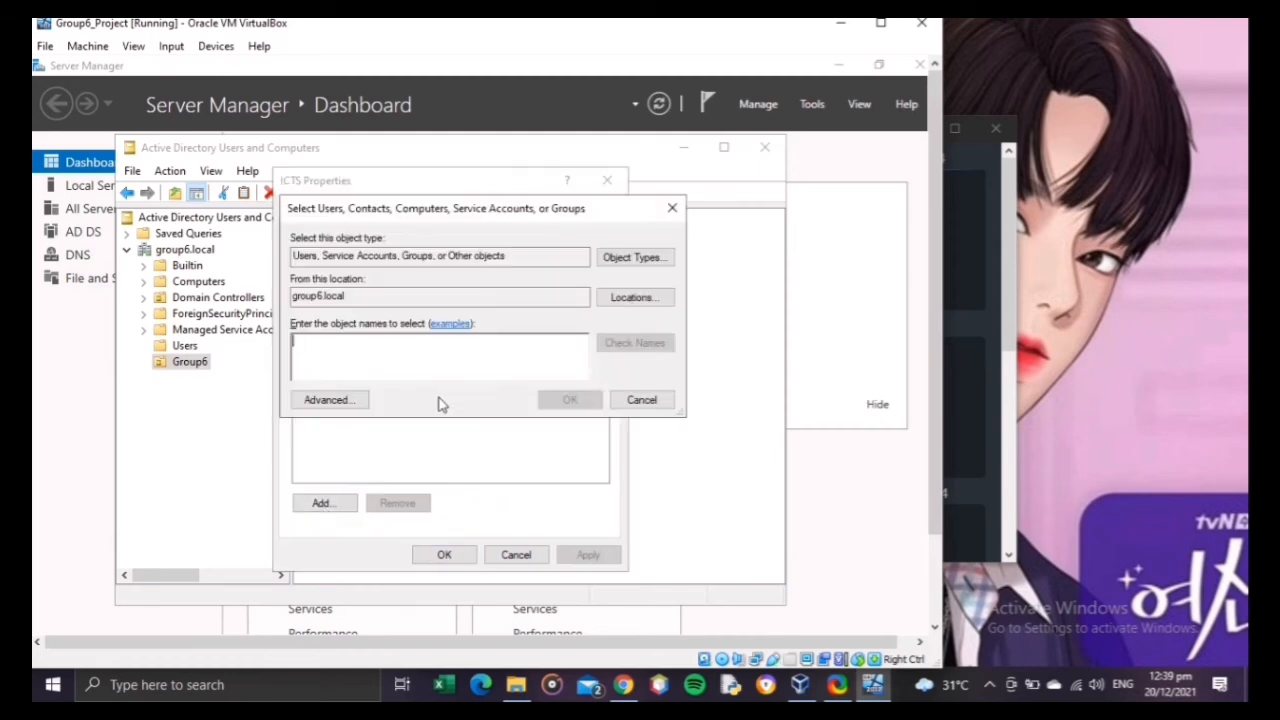
{"action": "type", "text": "Jenny"}
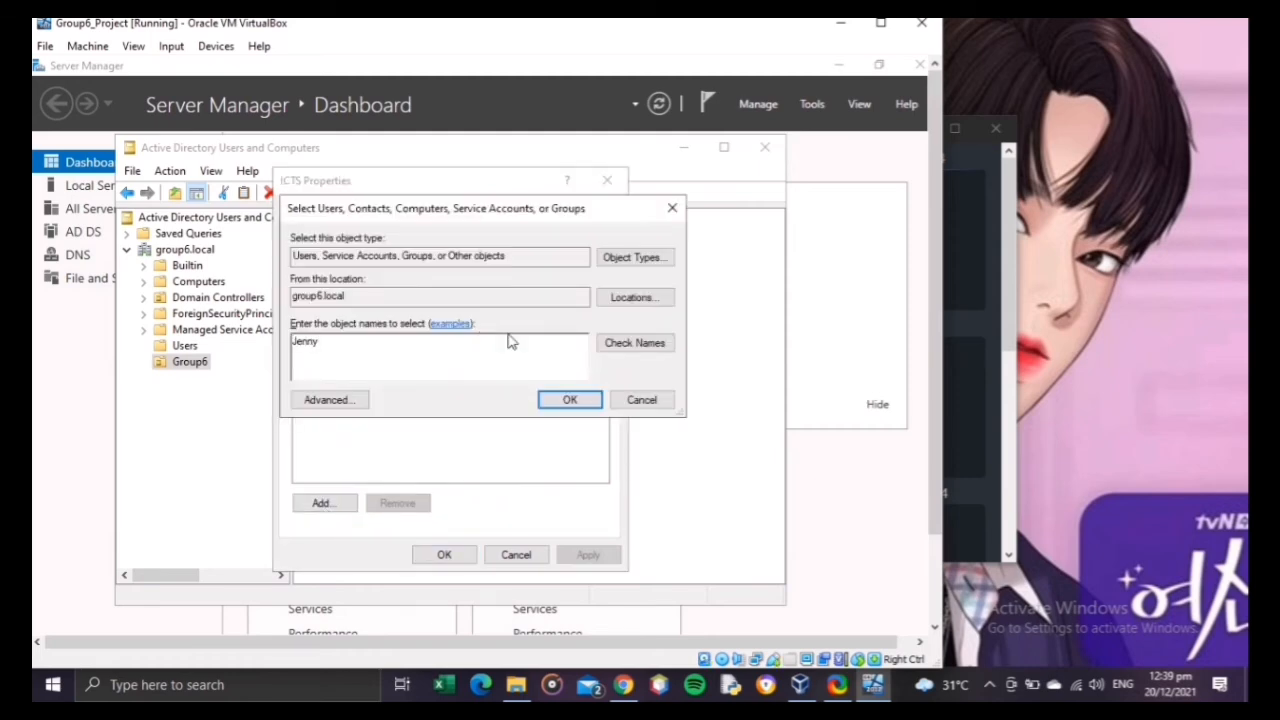
{"action": "left_click", "coordinate": [632, 343]}
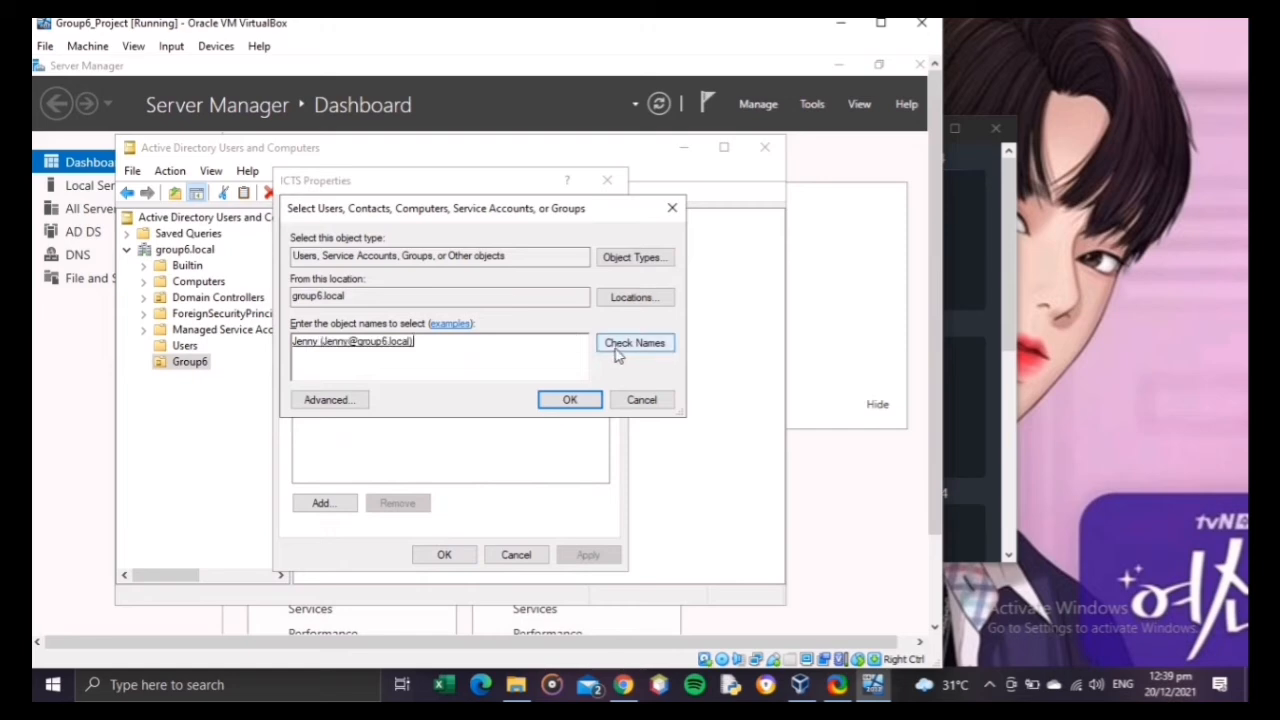
{"action": "left_click", "coordinate": [569, 400]}
Step: Add the user listed directly below the Accounting group to the ICTS members, checking the name against the directory
{"action": "left_click", "coordinate": [346, 505]}
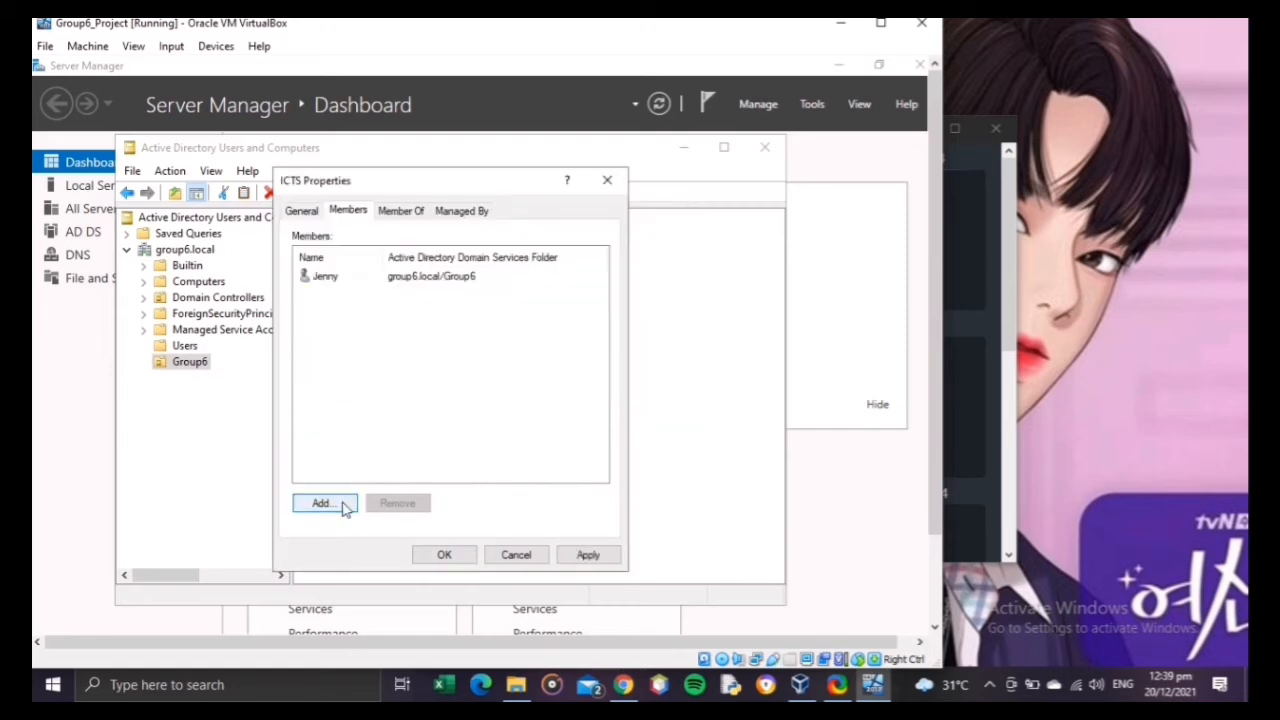
{"action": "type", "text": "Ali"}
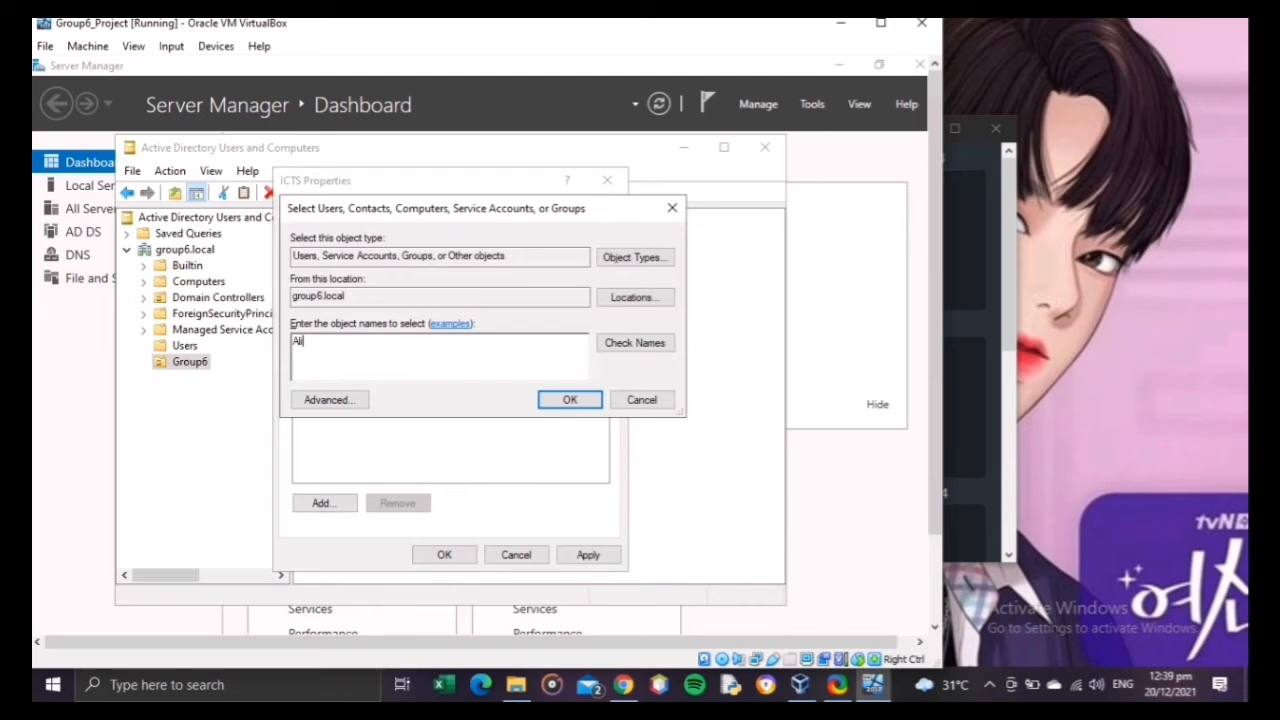
{"action": "left_click", "coordinate": [615, 347]}
{"action": "left_click", "coordinate": [583, 402]}
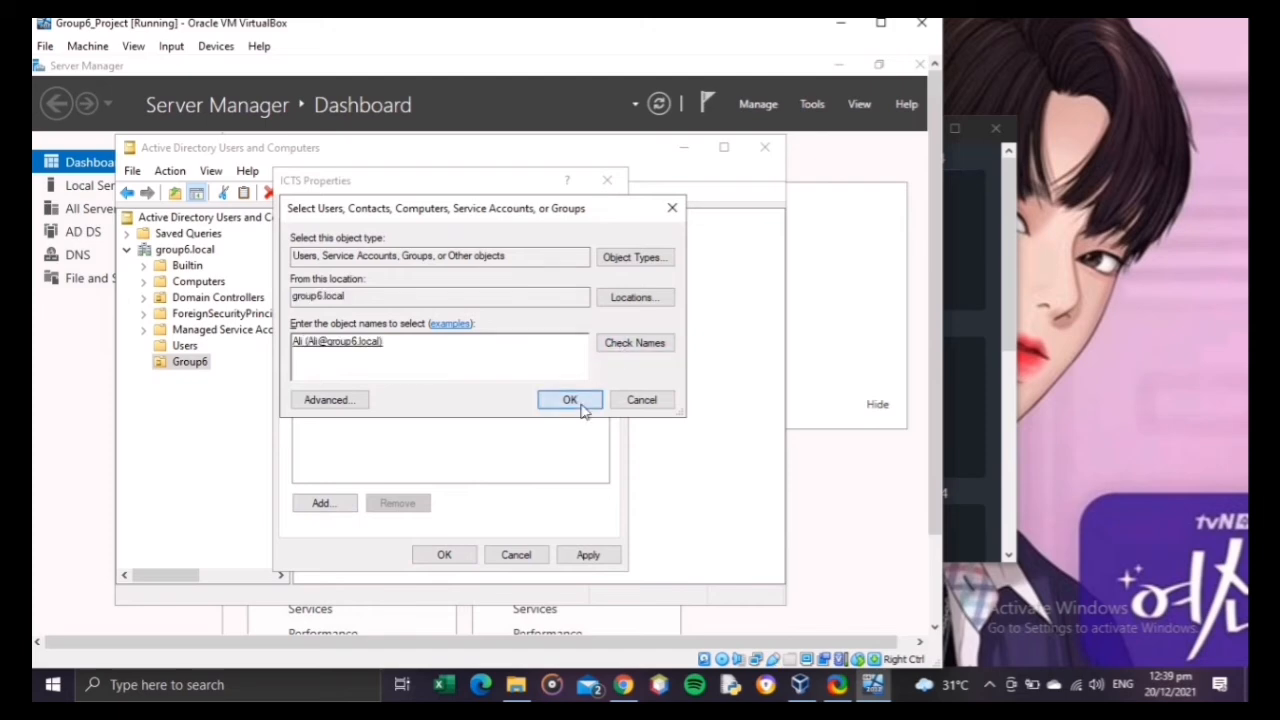
Step: Add the last user listed in the Group6 organizational unit to the ICTS members, checking the name against the directory
{"action": "left_click", "coordinate": [322, 503]}
{"action": "type", "text": "L"}
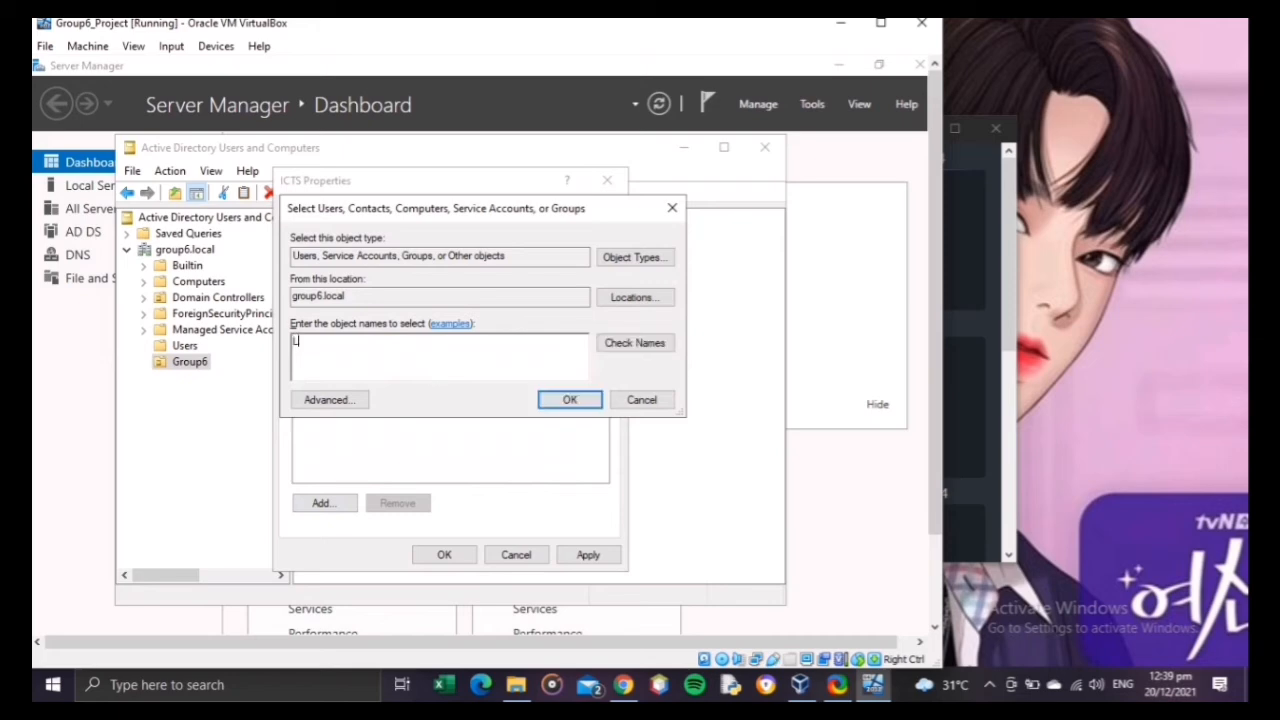
{"action": "type", "text": "loyd"}
{"action": "left_click", "coordinate": [655, 350]}
{"action": "left_click", "coordinate": [570, 400]}
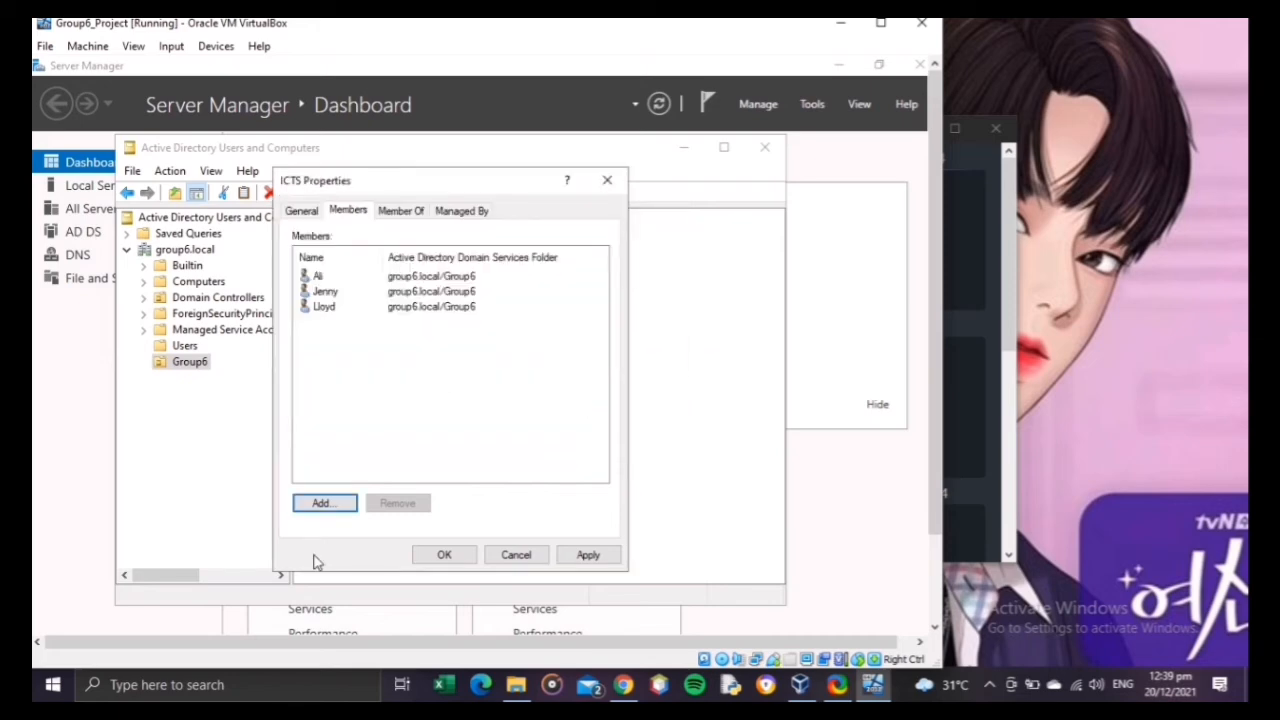
Step: Add the fourth created user to the ICTS members, checking the name against the directory
{"action": "left_click", "coordinate": [322, 504]}
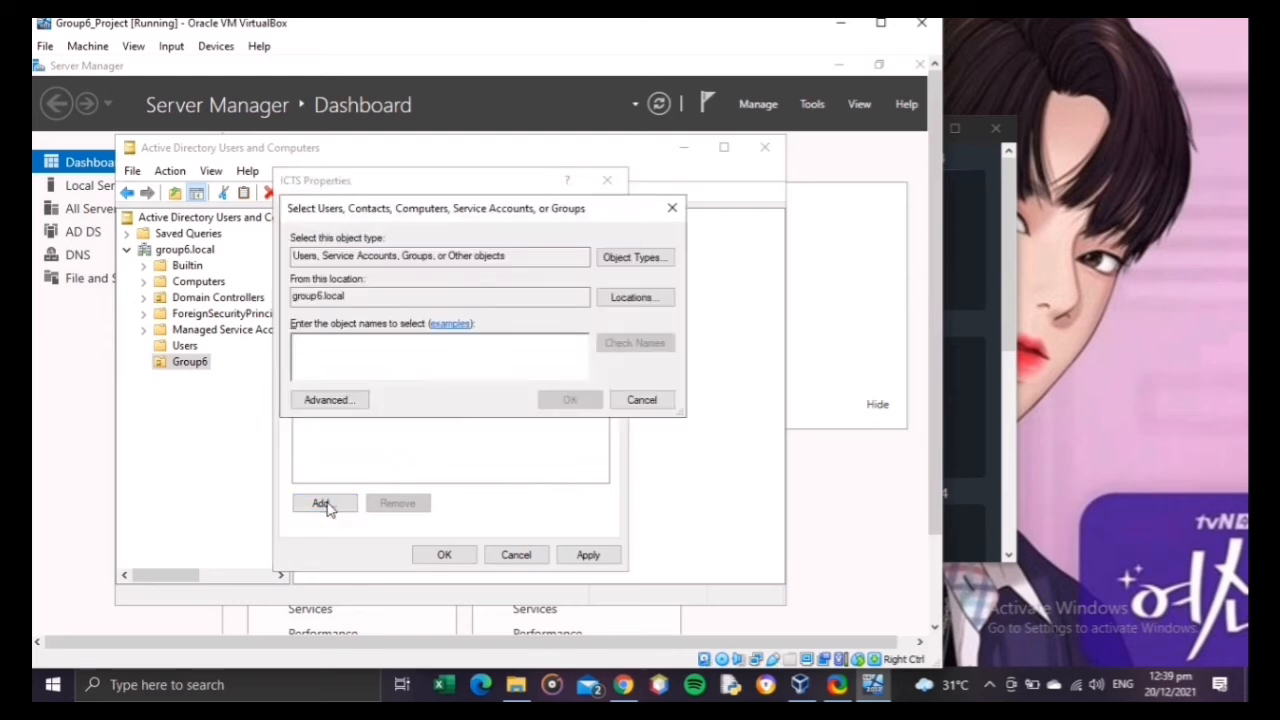
{"action": "type", "text": "J"}
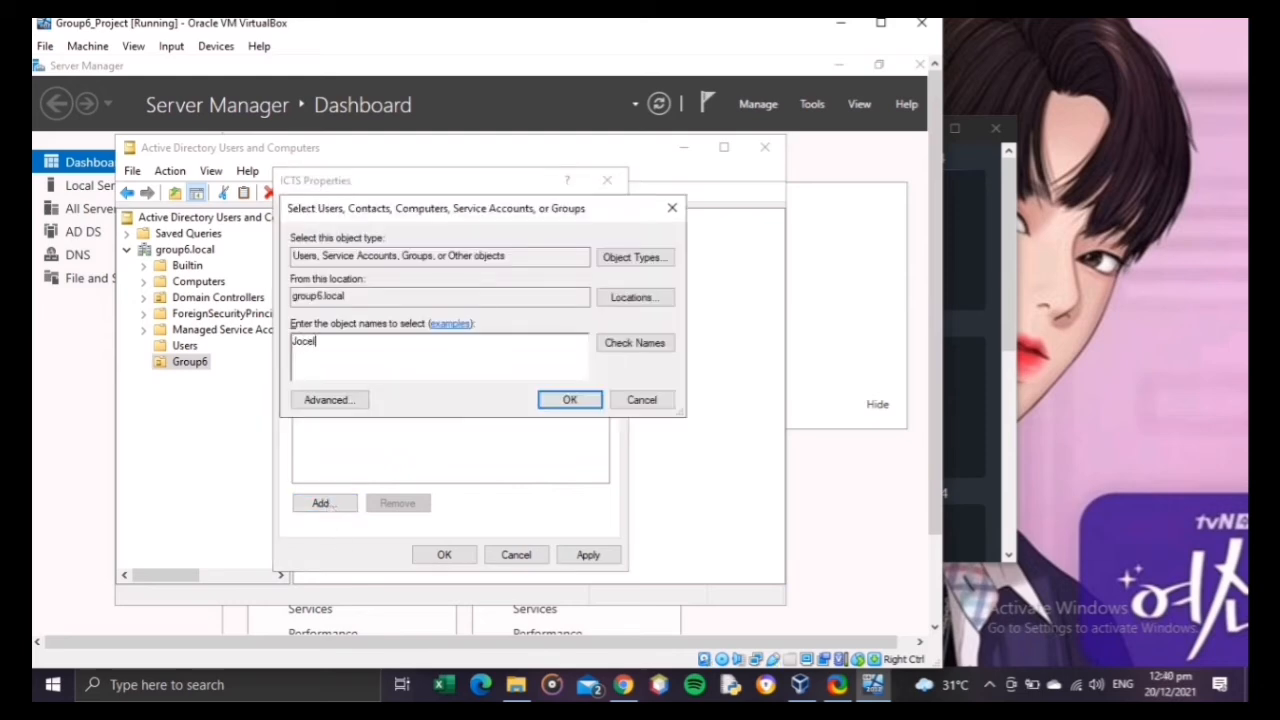
{"action": "type", "text": "ocel"}
{"action": "left_click", "coordinate": [648, 345]}
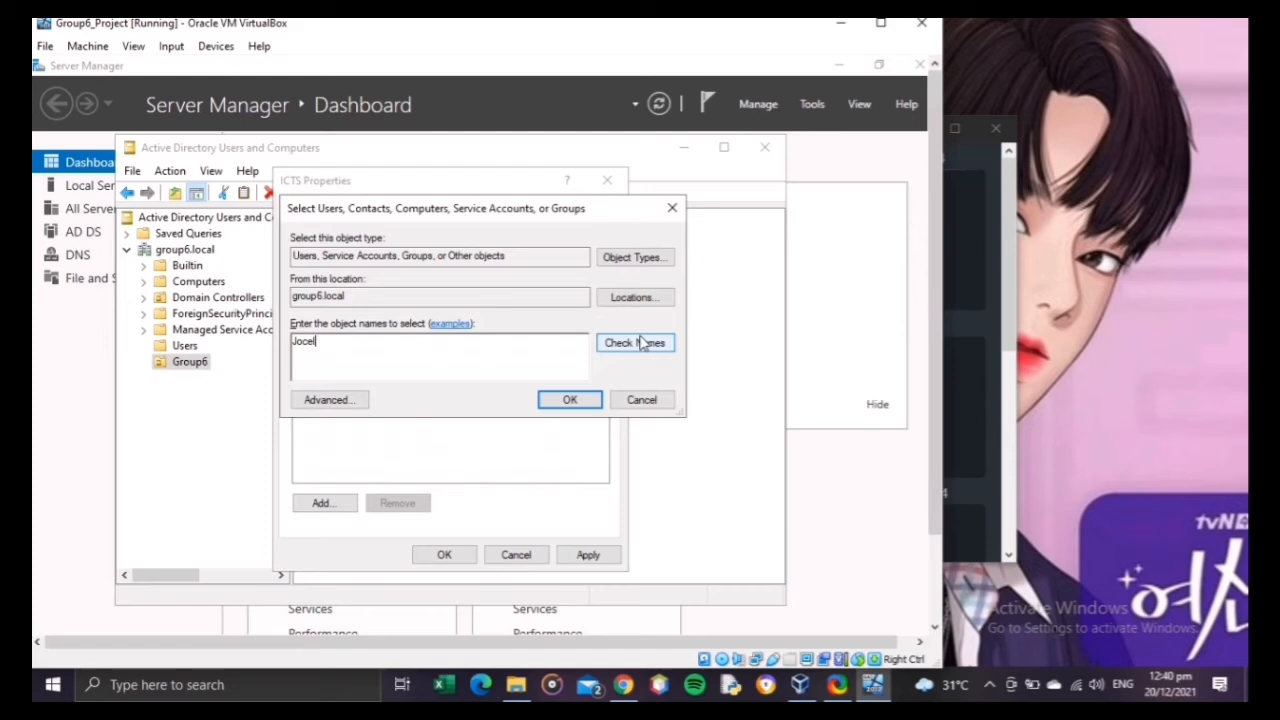
{"action": "left_click", "coordinate": [592, 400]}
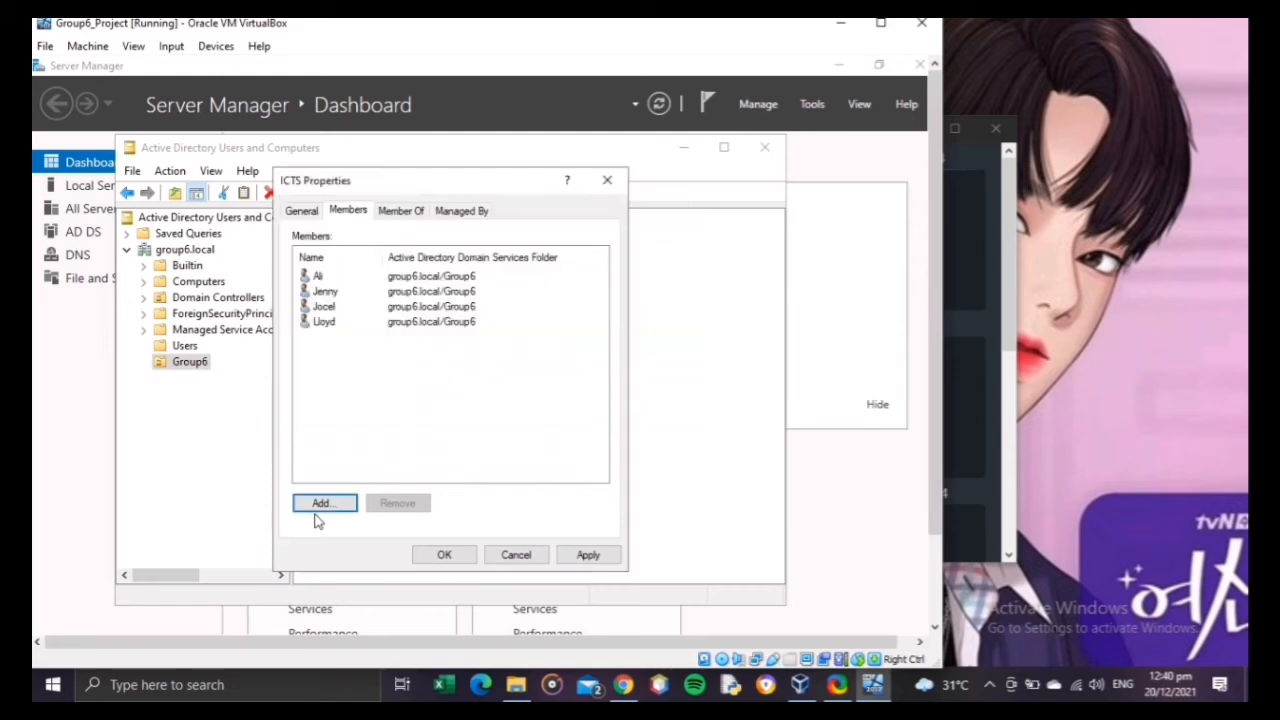
Step: Add the fifth created user to the ICTS members with a name check, and apply the group's membership changes
{"action": "left_click", "coordinate": [336, 505]}
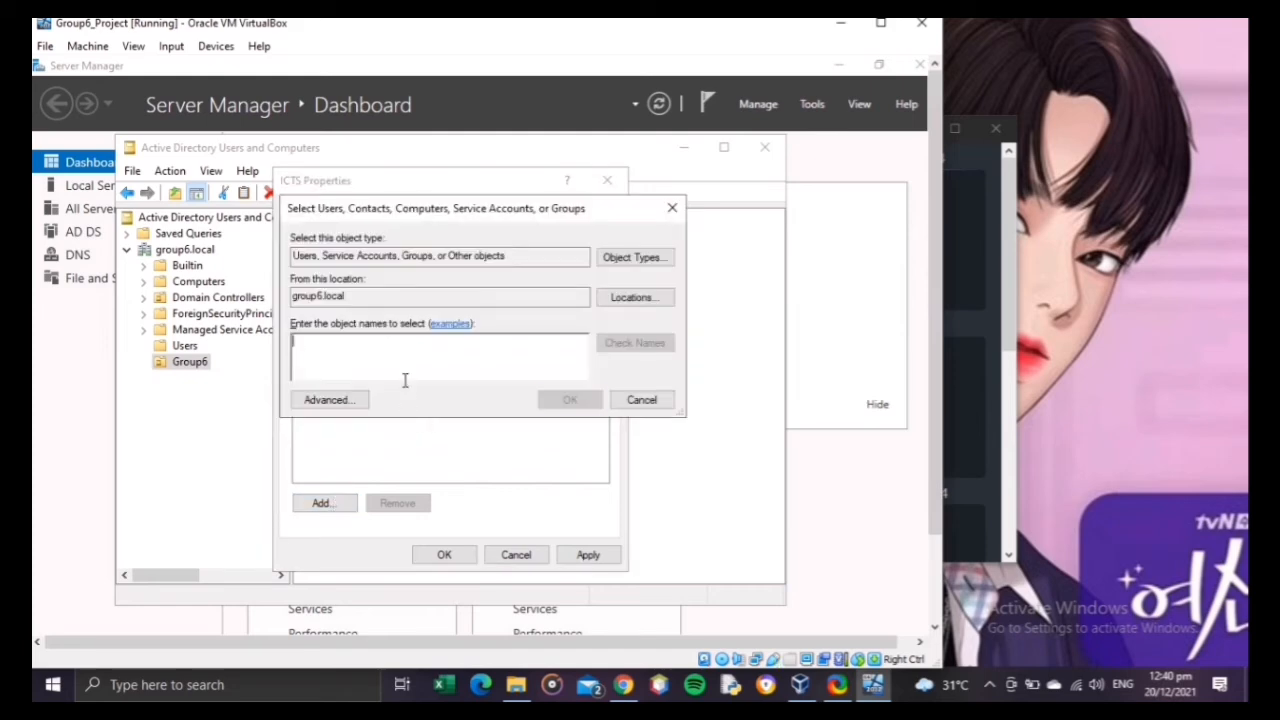
{"action": "type", "text": "Chris"}
{"action": "left_click", "coordinate": [614, 350]}
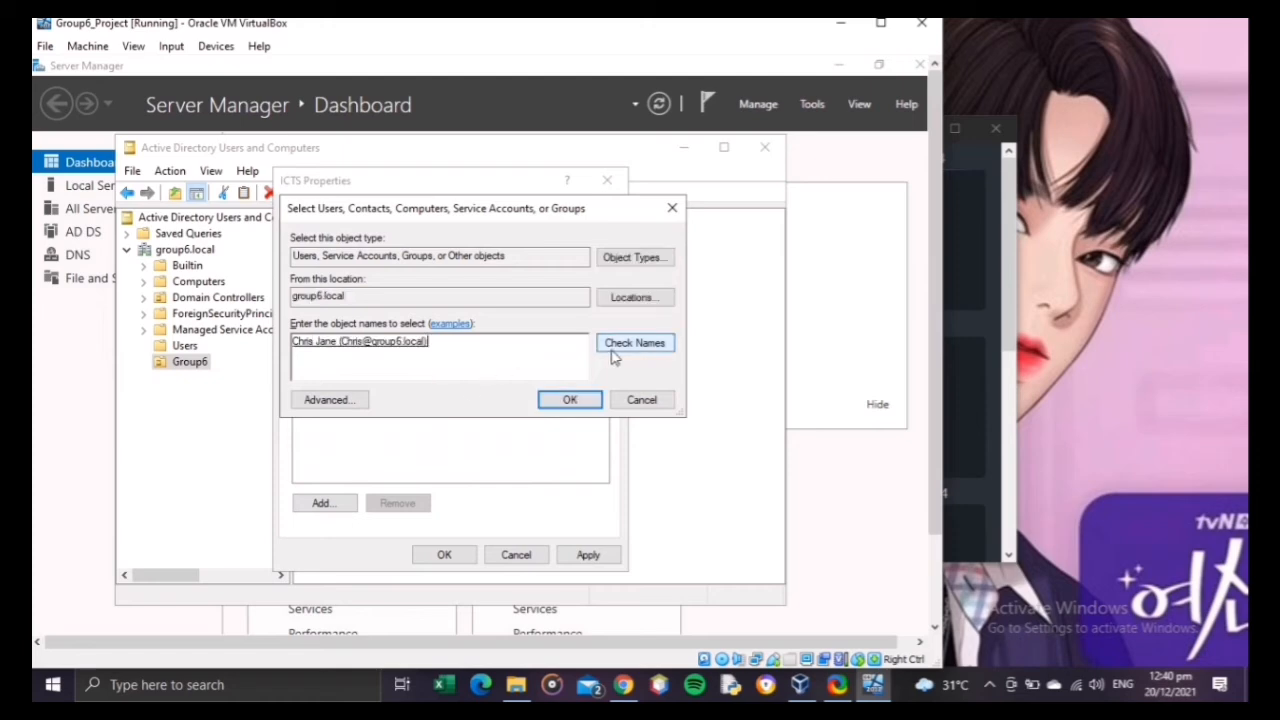
{"action": "left_click", "coordinate": [584, 401]}
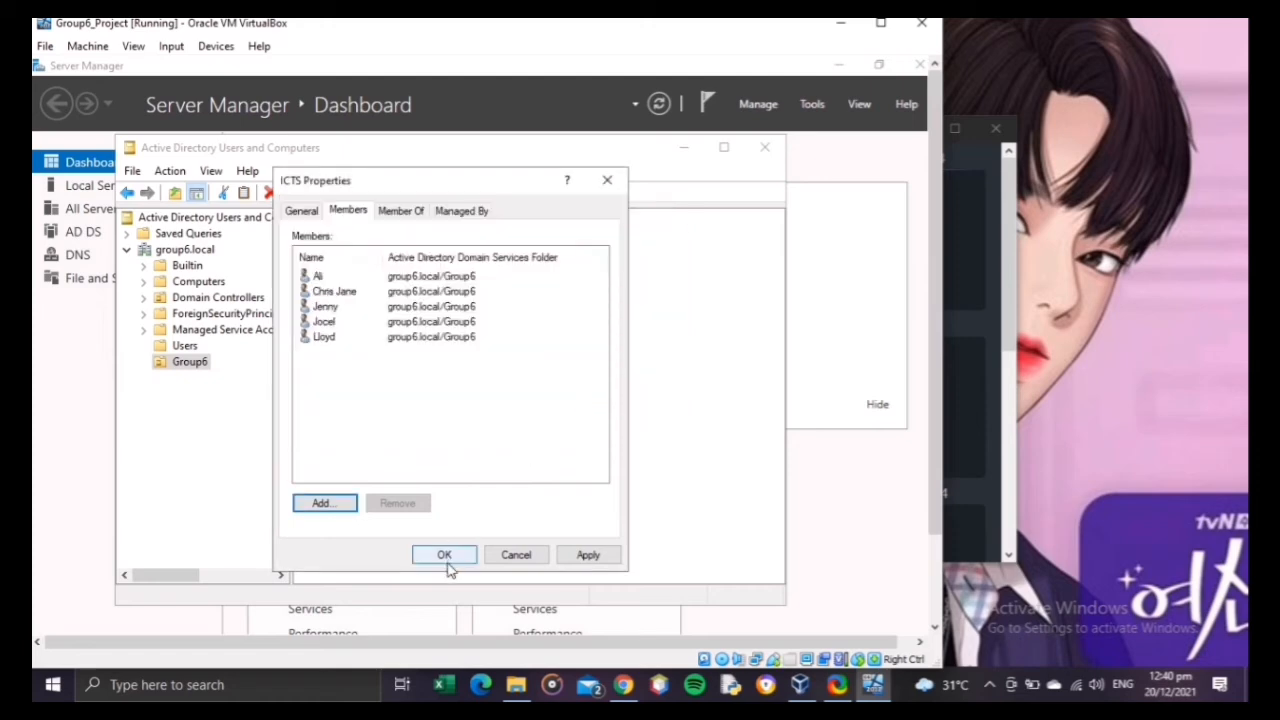
{"action": "left_click", "coordinate": [580, 554]}
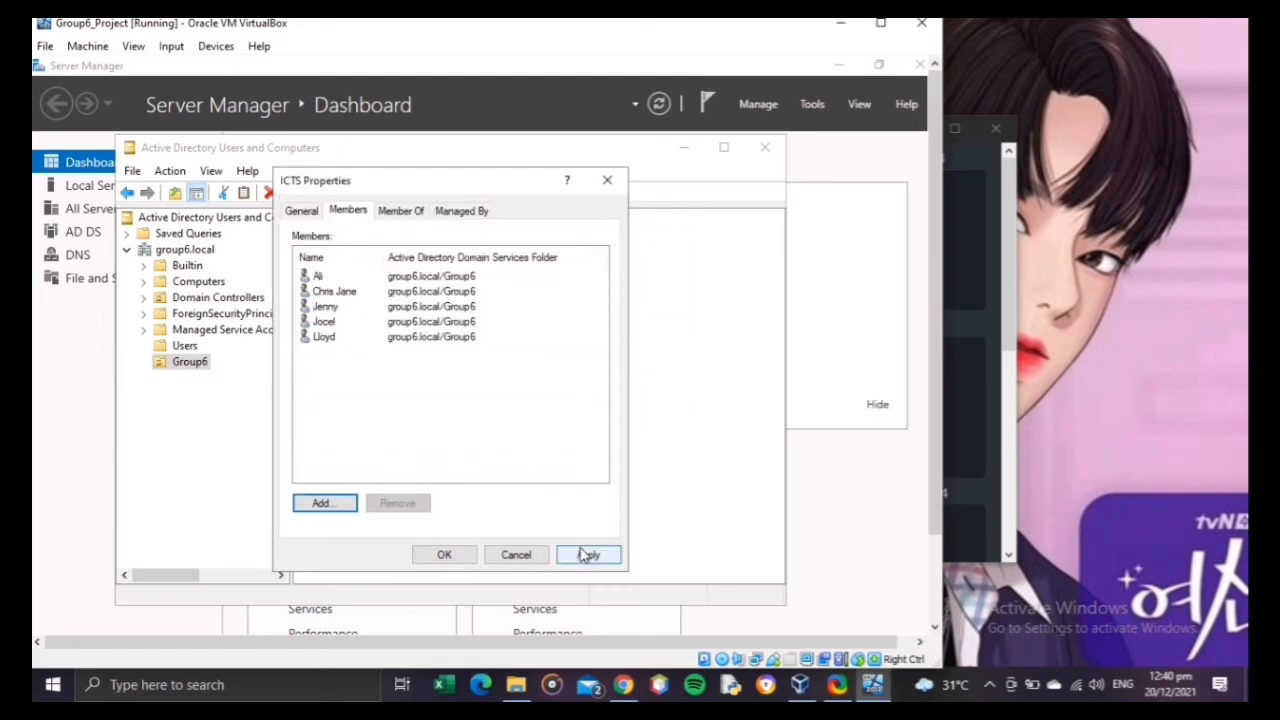
{"action": "left_click", "coordinate": [445, 555]}
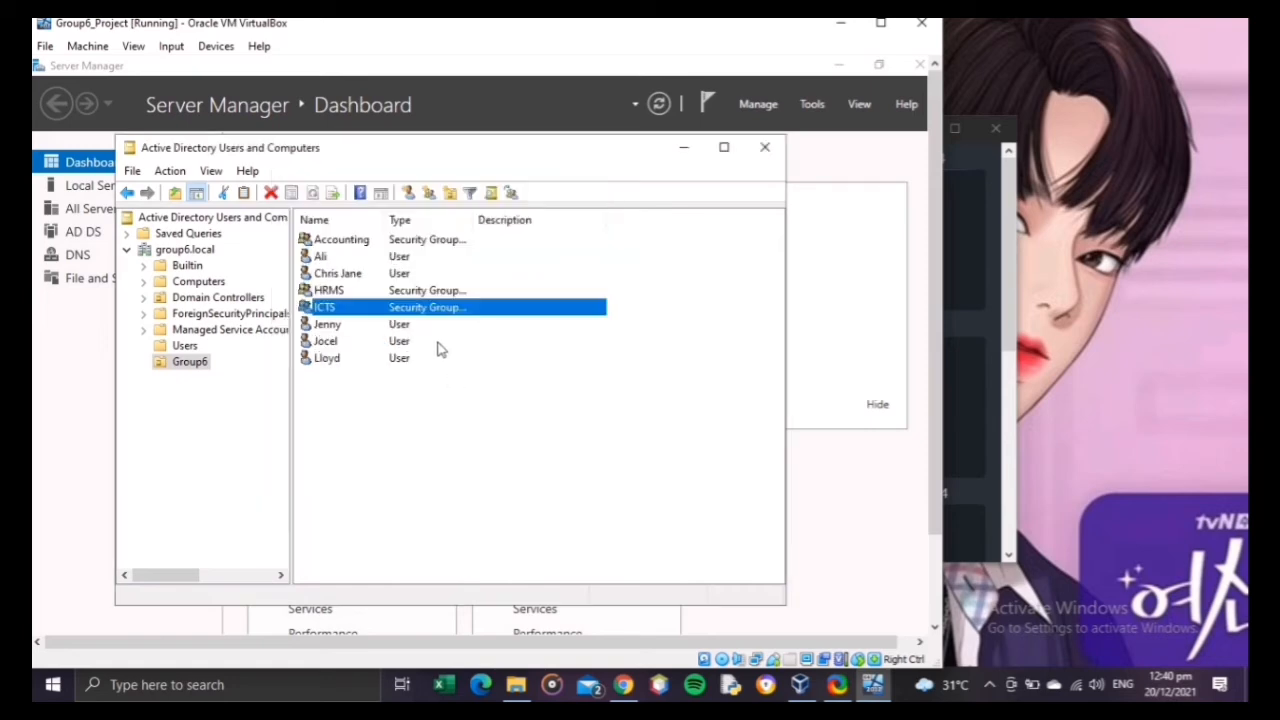
Step: Review the member list of the ICTS group in its properties, then close the properties without changes
{"action": "double_click", "coordinate": [433, 307]}
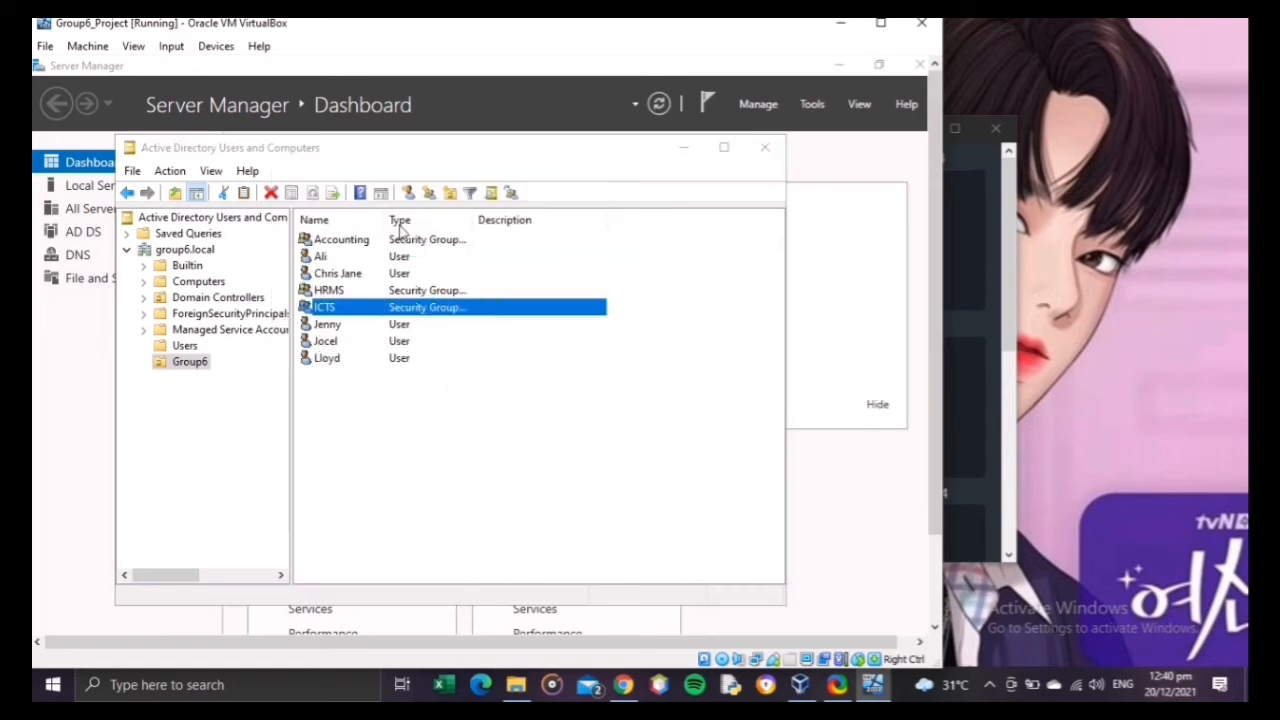
{"action": "left_click", "coordinate": [352, 211]}
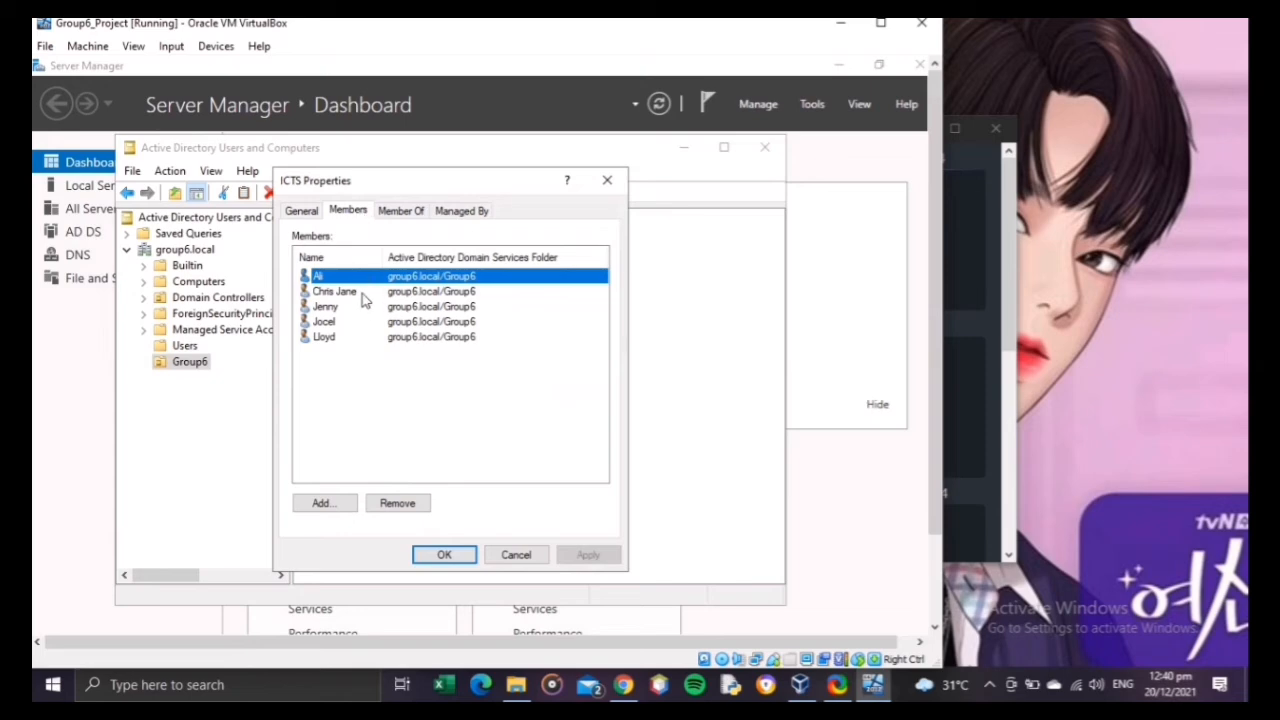
{"action": "left_click", "coordinate": [607, 180]}
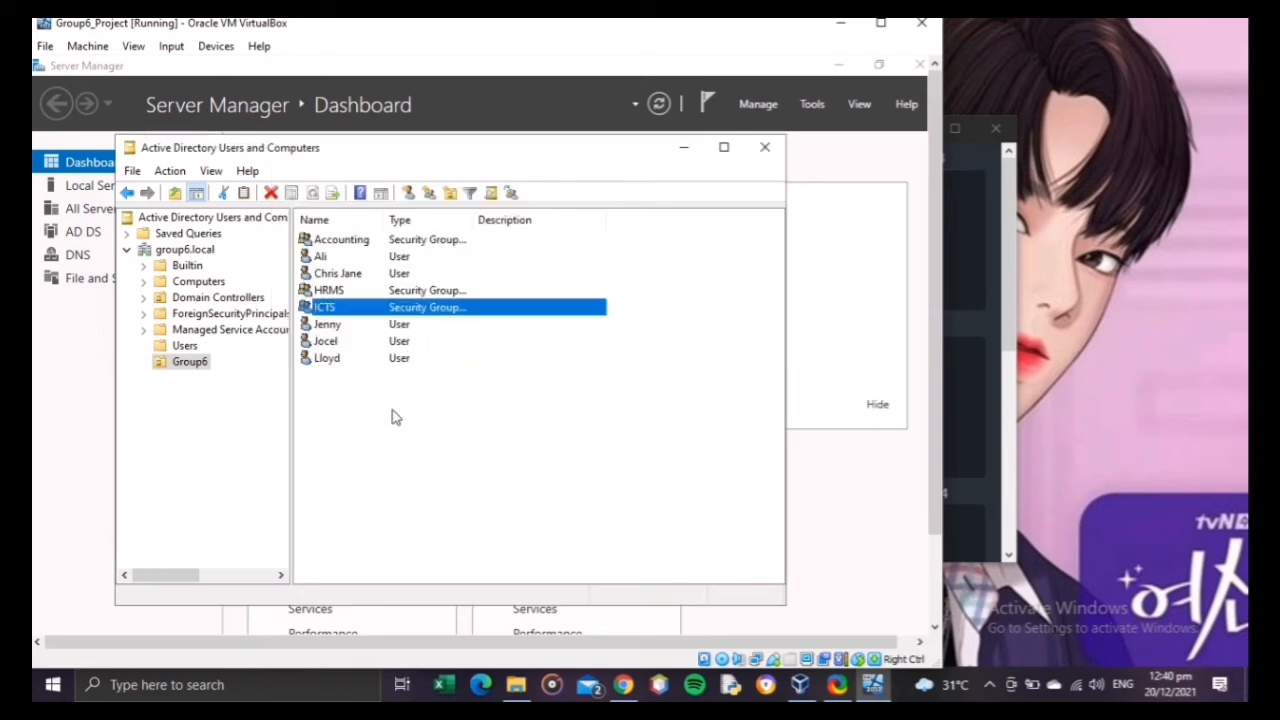
{"action": "right_click", "coordinate": [476, 433]}
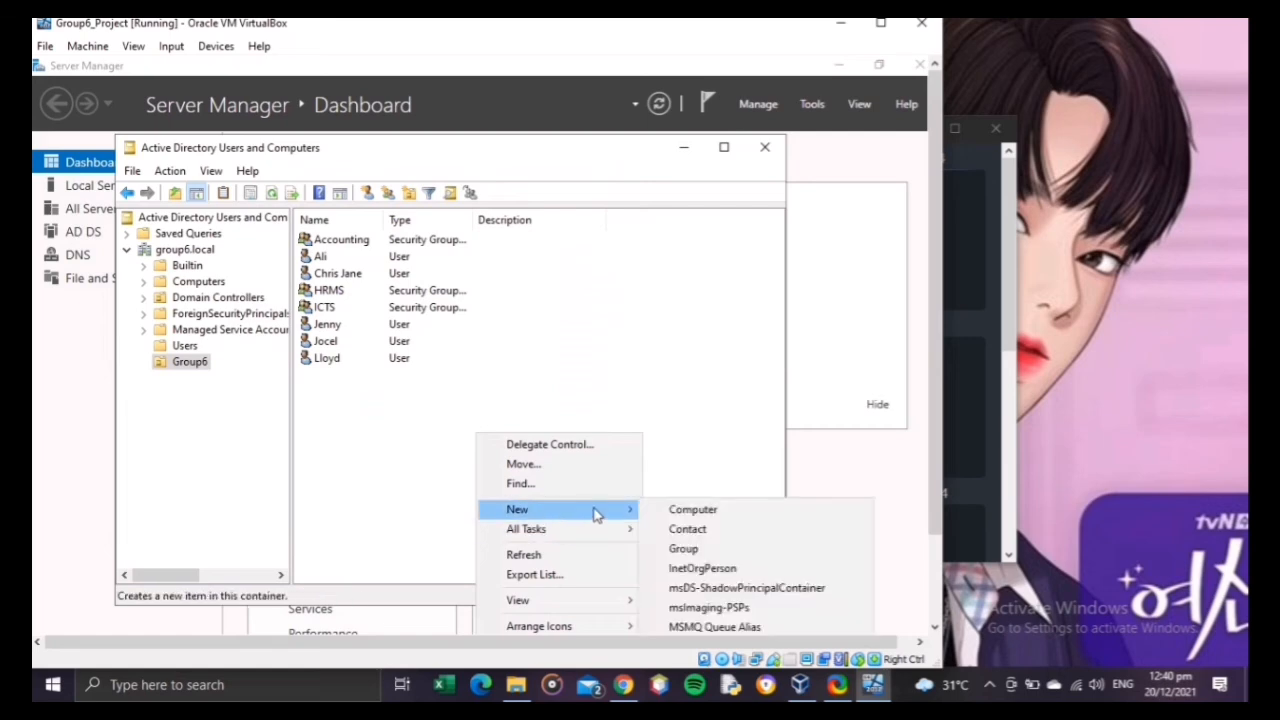
{"action": "left_click", "coordinate": [618, 285]}
{"action": "right_click", "coordinate": [618, 285]}
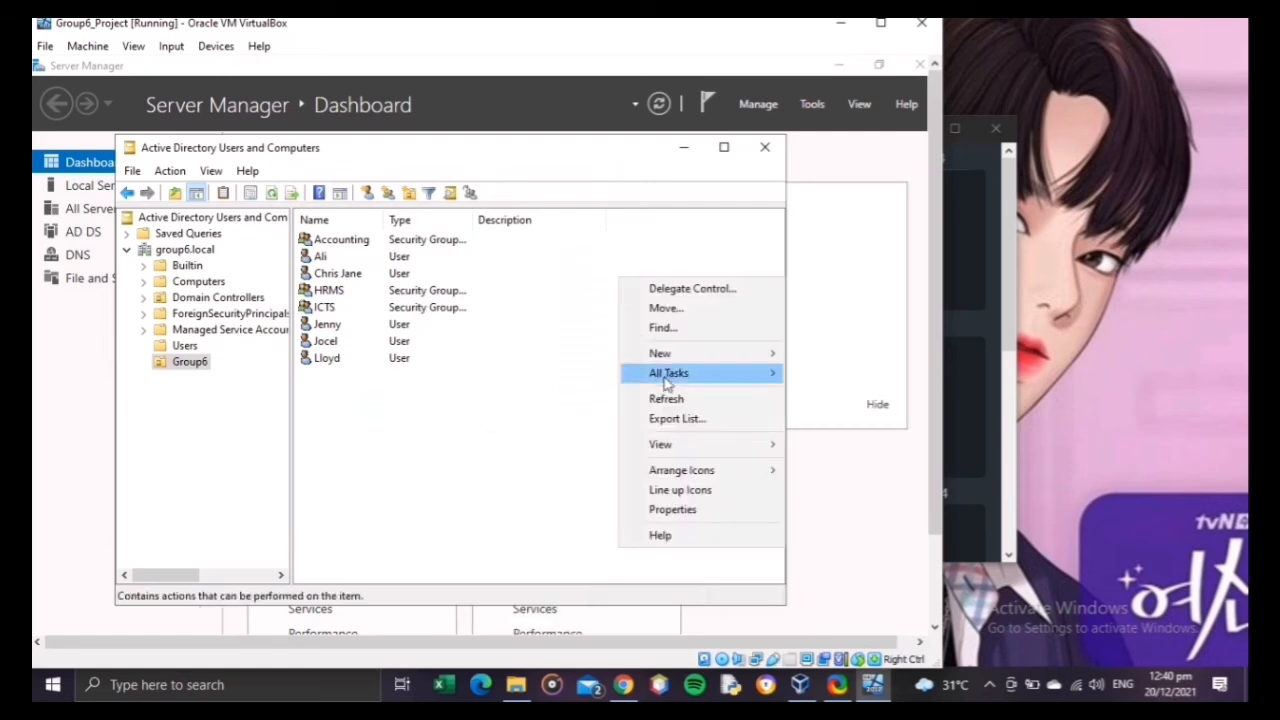
{"action": "mouse_move", "coordinate": [665, 356]}
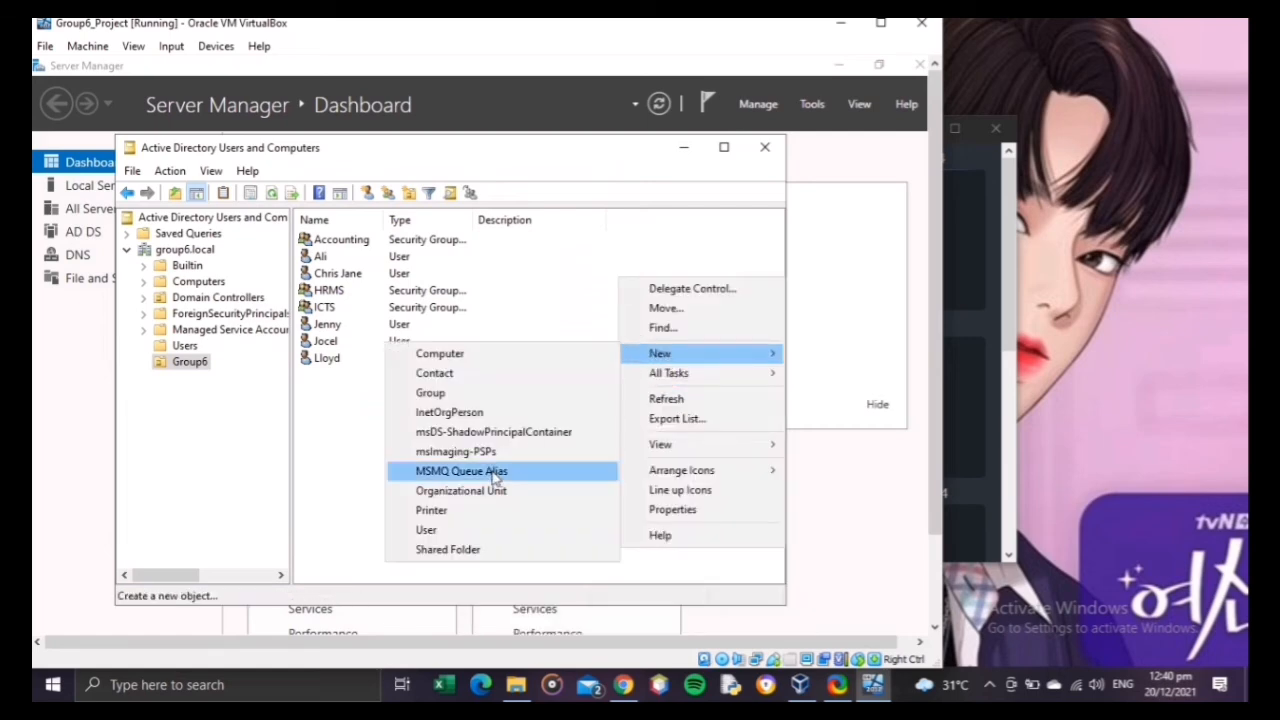
{"action": "left_click", "coordinate": [458, 530]}
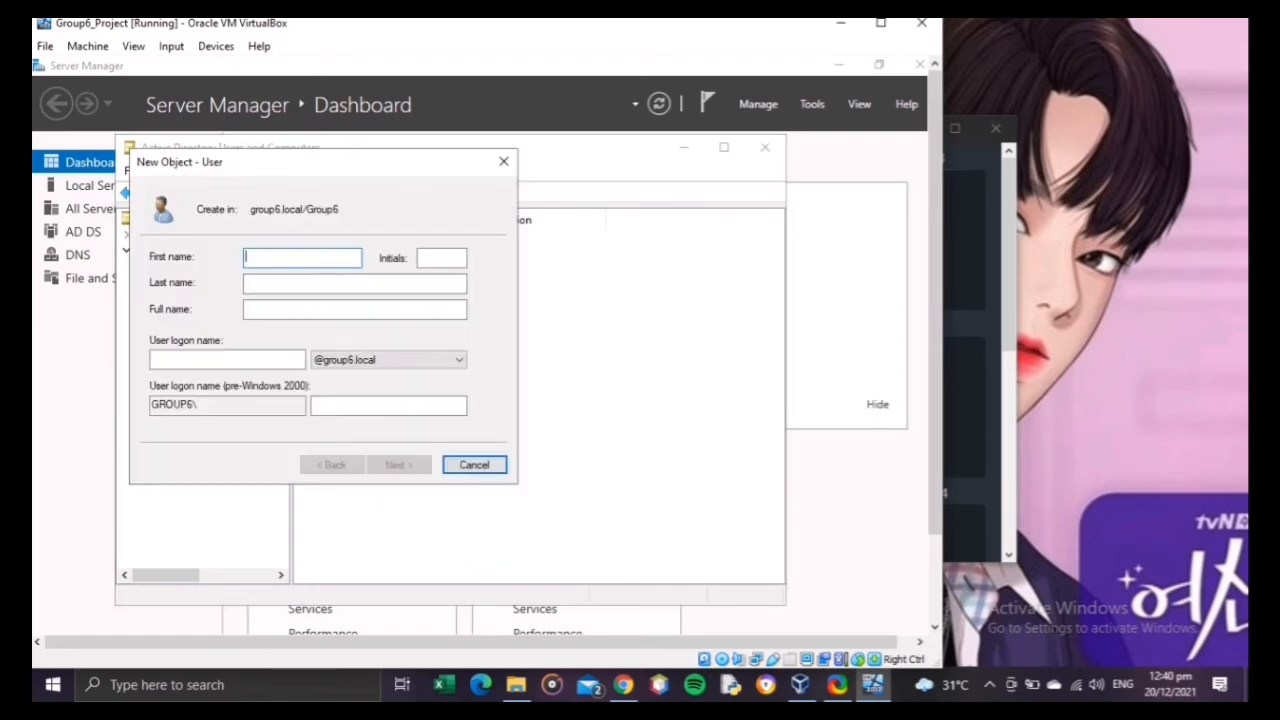
{"action": "type", "text": "Zam"}
{"action": "left_click", "coordinate": [220, 357]}
{"action": "type", "text": "Z"}
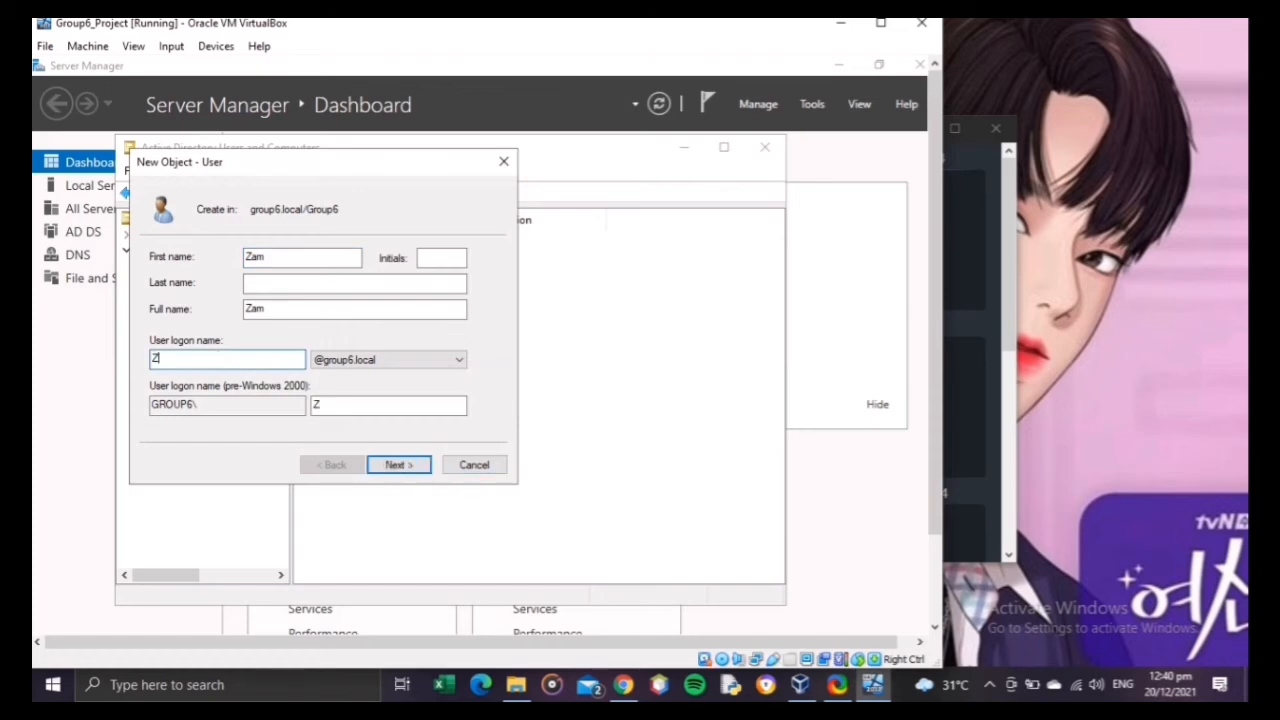
{"action": "left_click", "coordinate": [395, 468]}
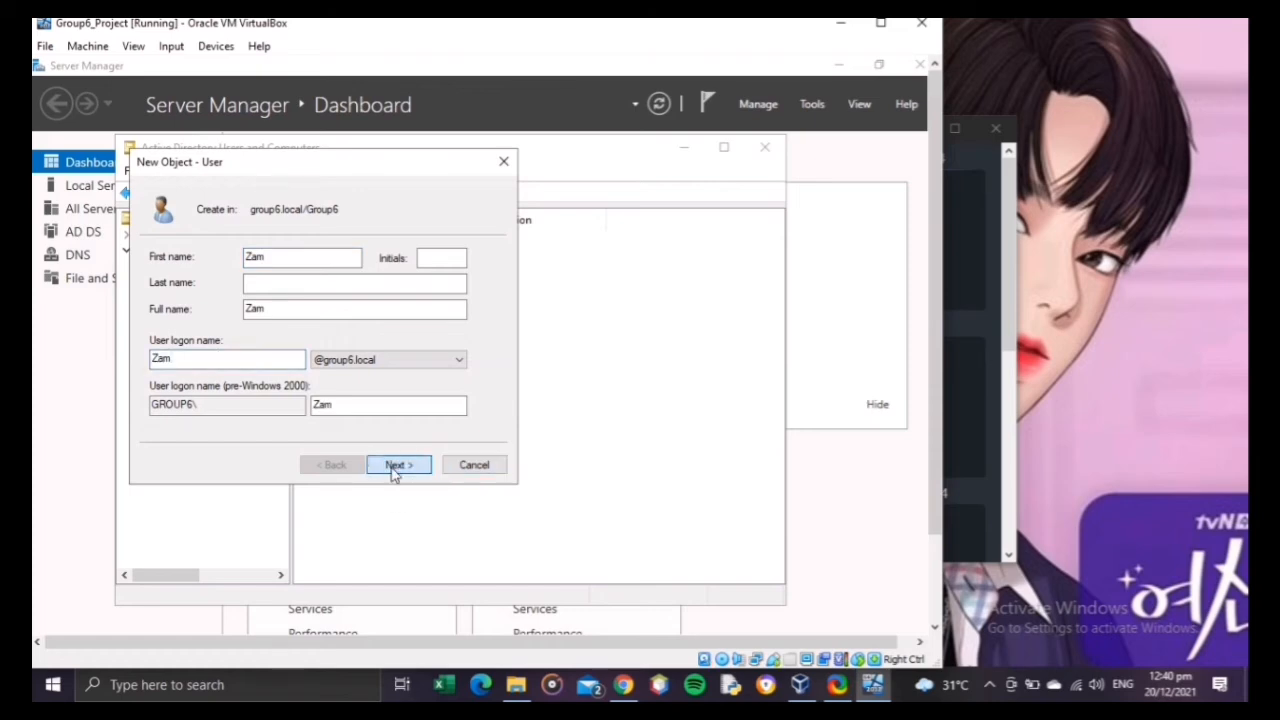
Step: Enter and confirm the sixth user's password, turn off the change at next logon, set it to never expire, and create the account
{"action": "type", "text": "P"}
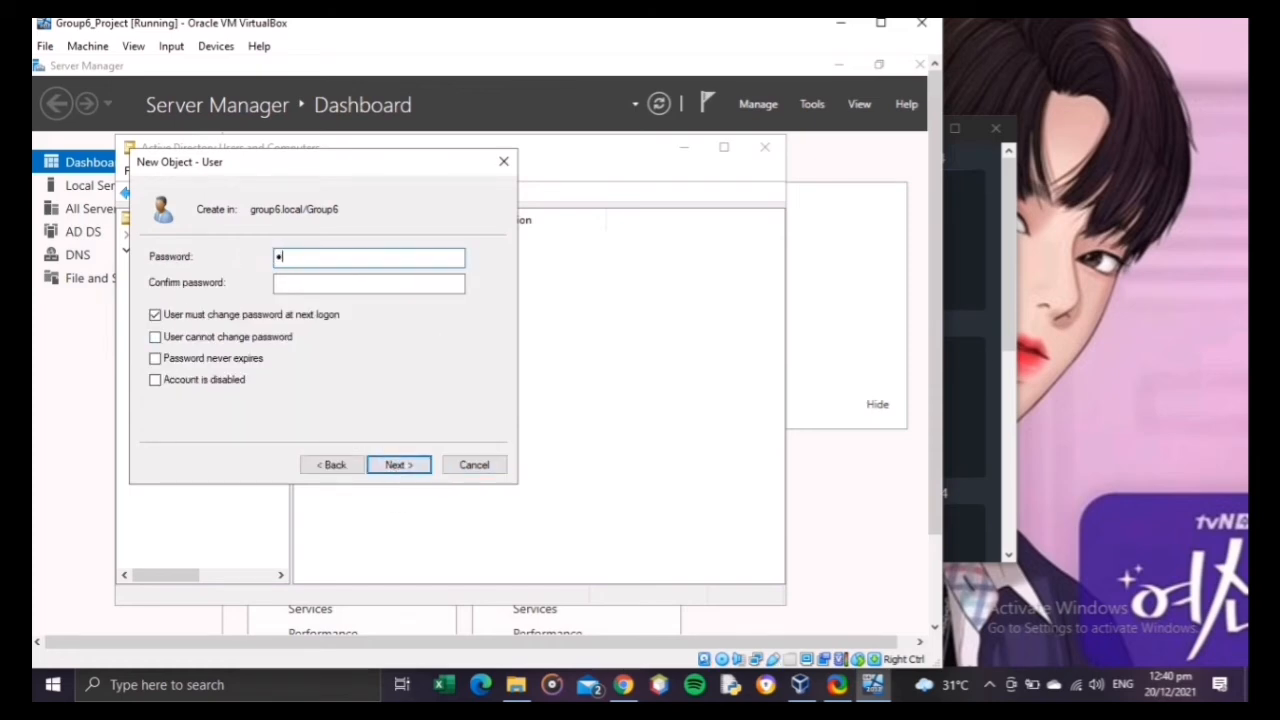
{"action": "key", "text": "Tab"}
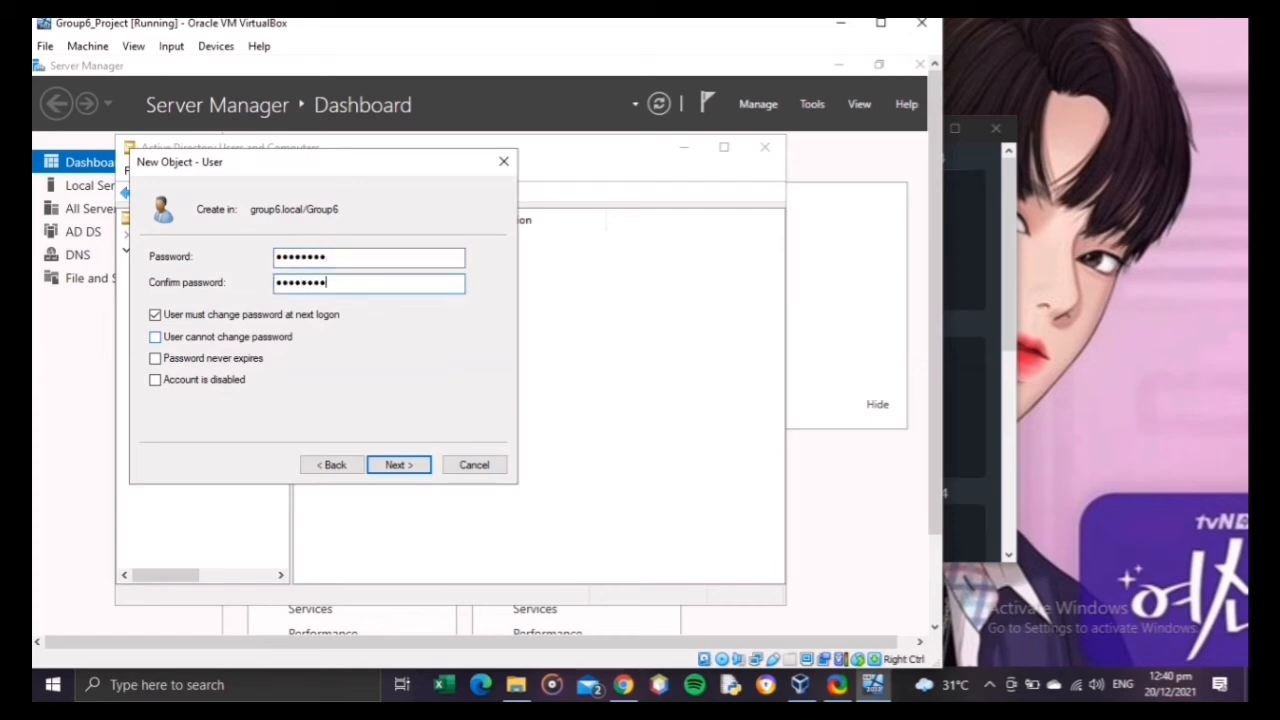
{"action": "key", "text": "Tab"}
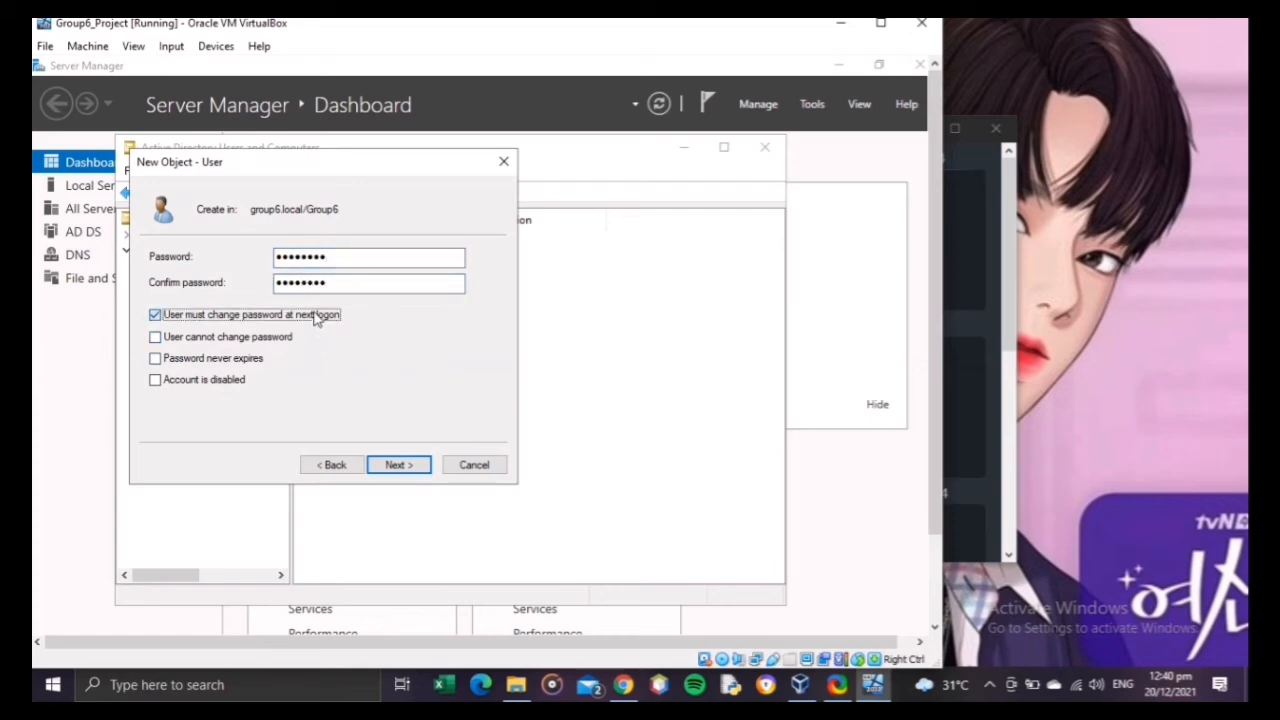
{"action": "left_click", "coordinate": [316, 316]}
{"action": "left_click", "coordinate": [250, 362]}
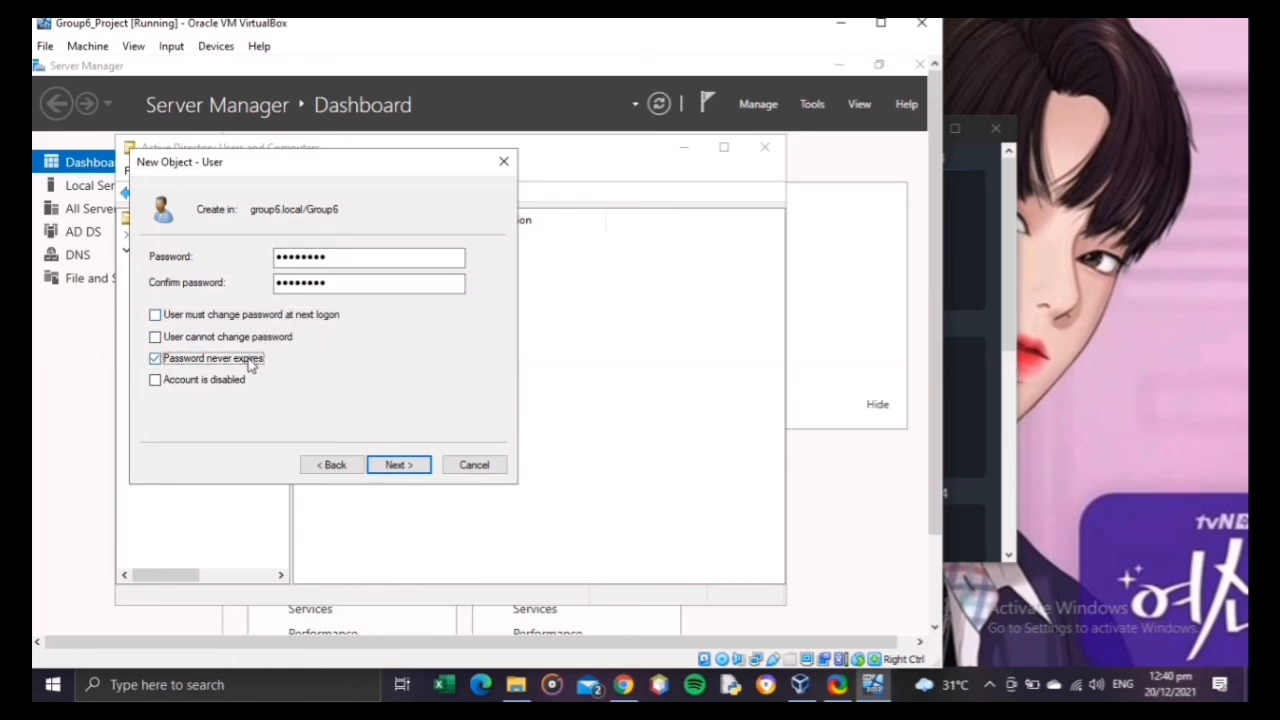
{"action": "left_click", "coordinate": [399, 464]}
{"action": "left_click", "coordinate": [400, 464]}
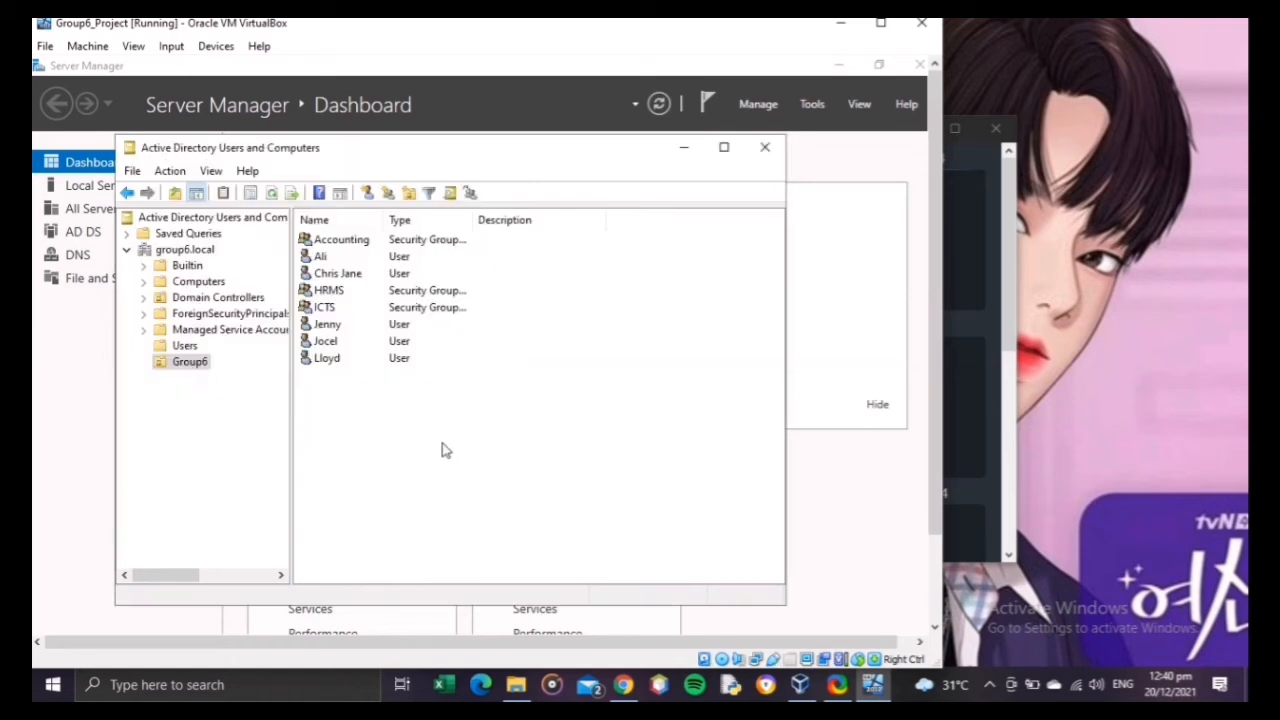
{"action": "right_click", "coordinate": [426, 443]}
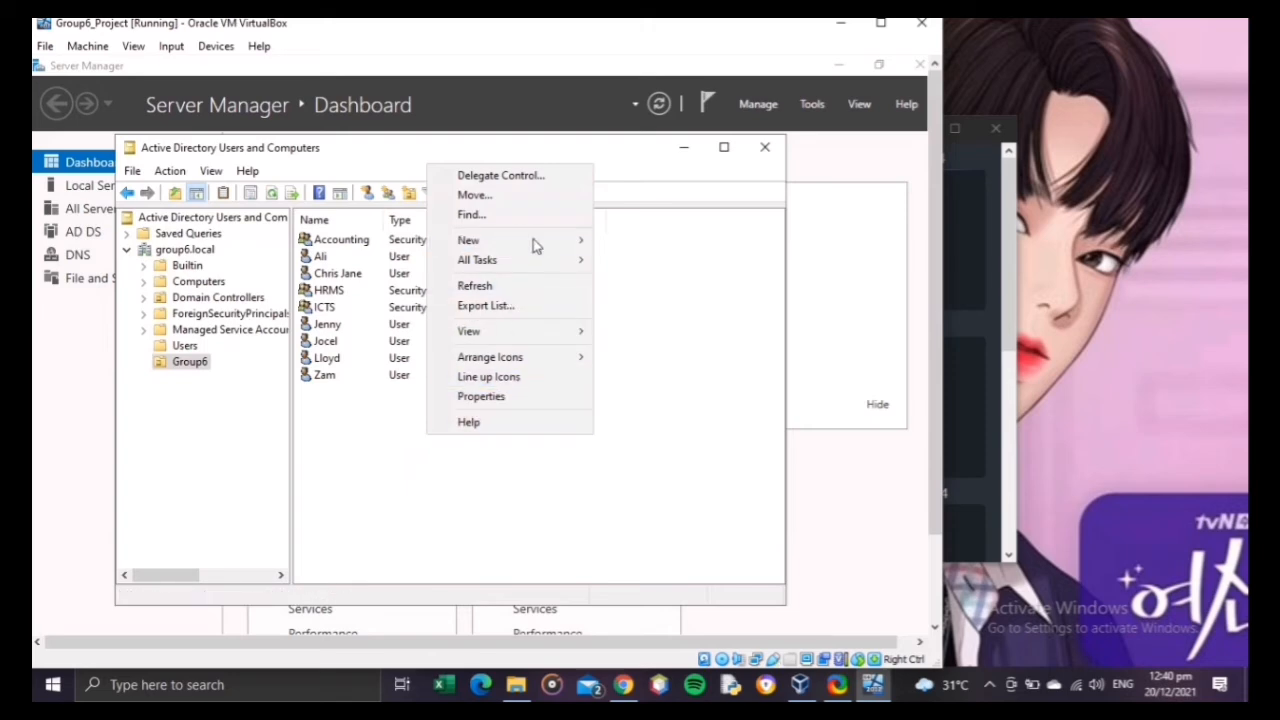
{"action": "mouse_move", "coordinate": [530, 242]}
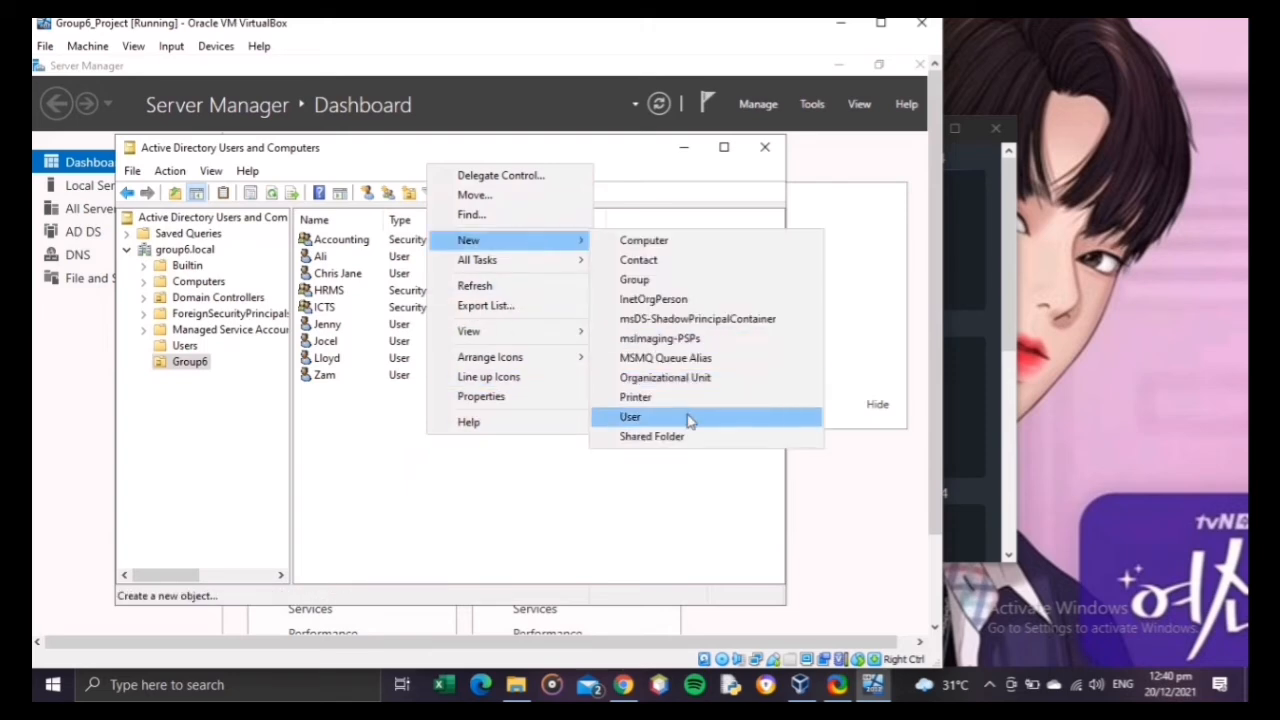
{"action": "left_click", "coordinate": [688, 418]}
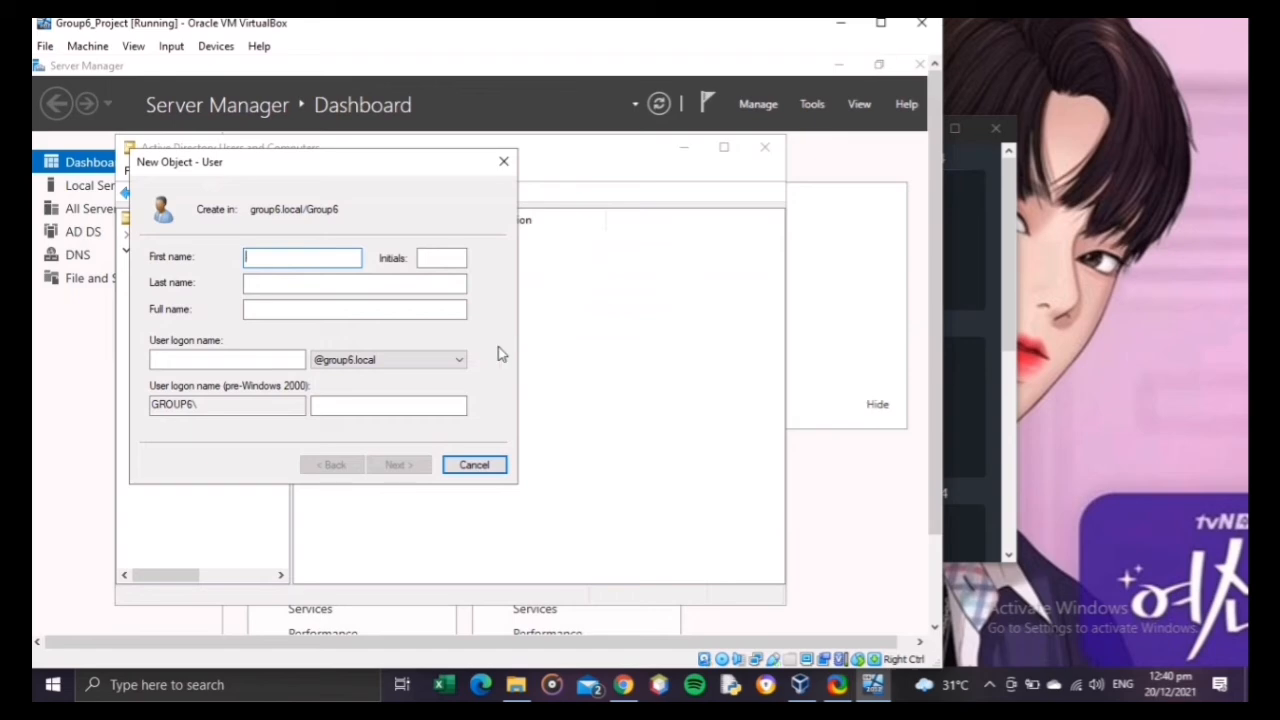
{"action": "type", "text": "Ma"}
{"action": "left_click", "coordinate": [266, 357]}
{"action": "type", "text": "Mariel"}
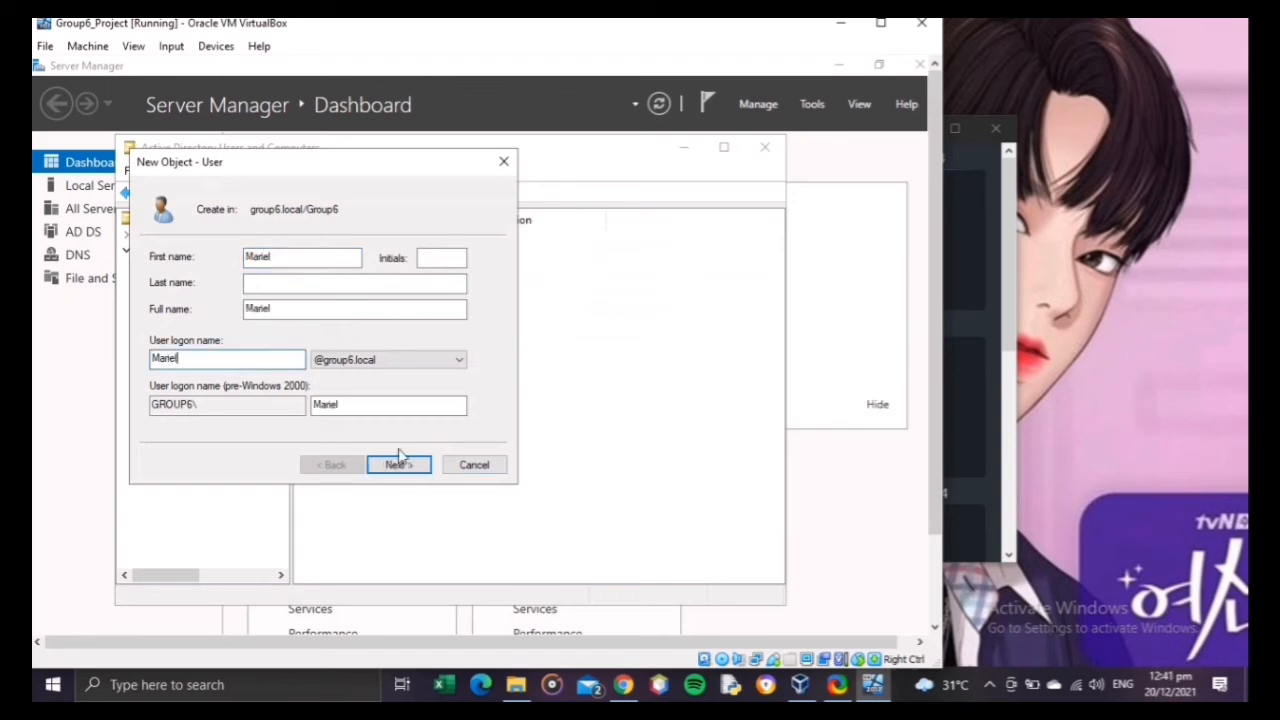
{"action": "left_click", "coordinate": [412, 468]}
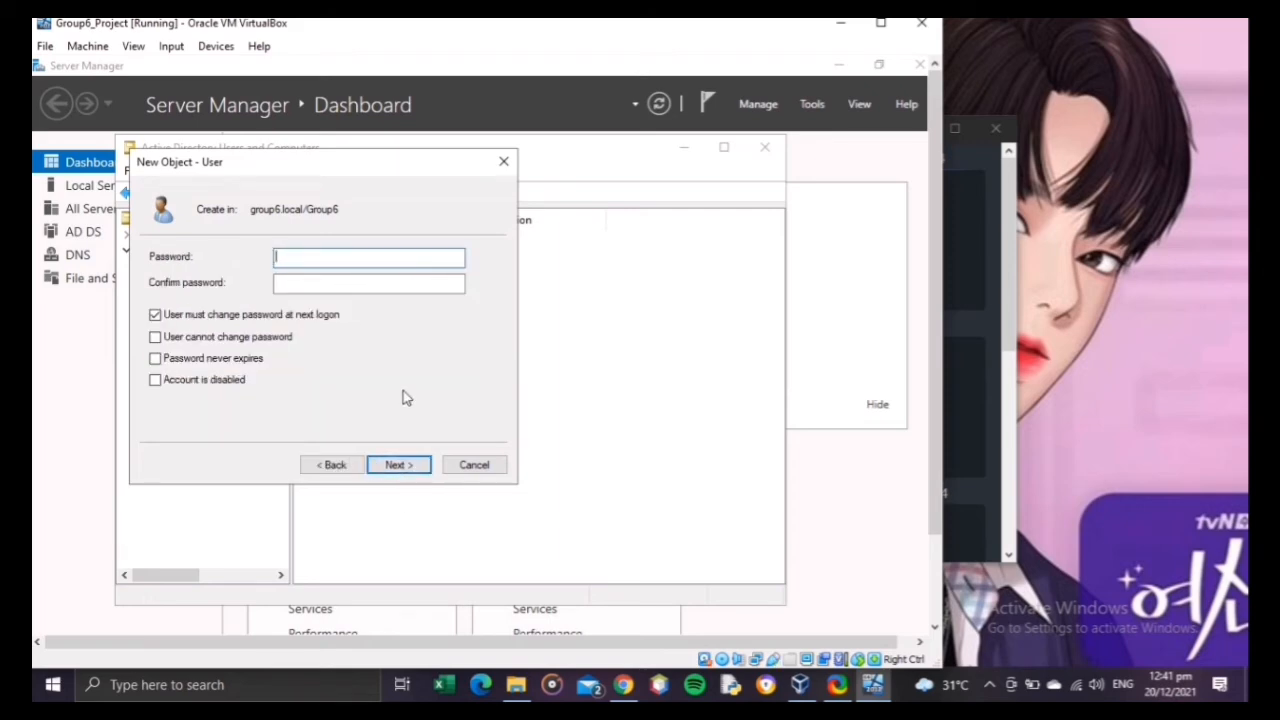
Step: Enter and confirm the seventh user's password, turn off the change at next logon, set it to never expire, and create the account
{"action": "type", "text": "P"}
{"action": "key", "text": "Tab"}
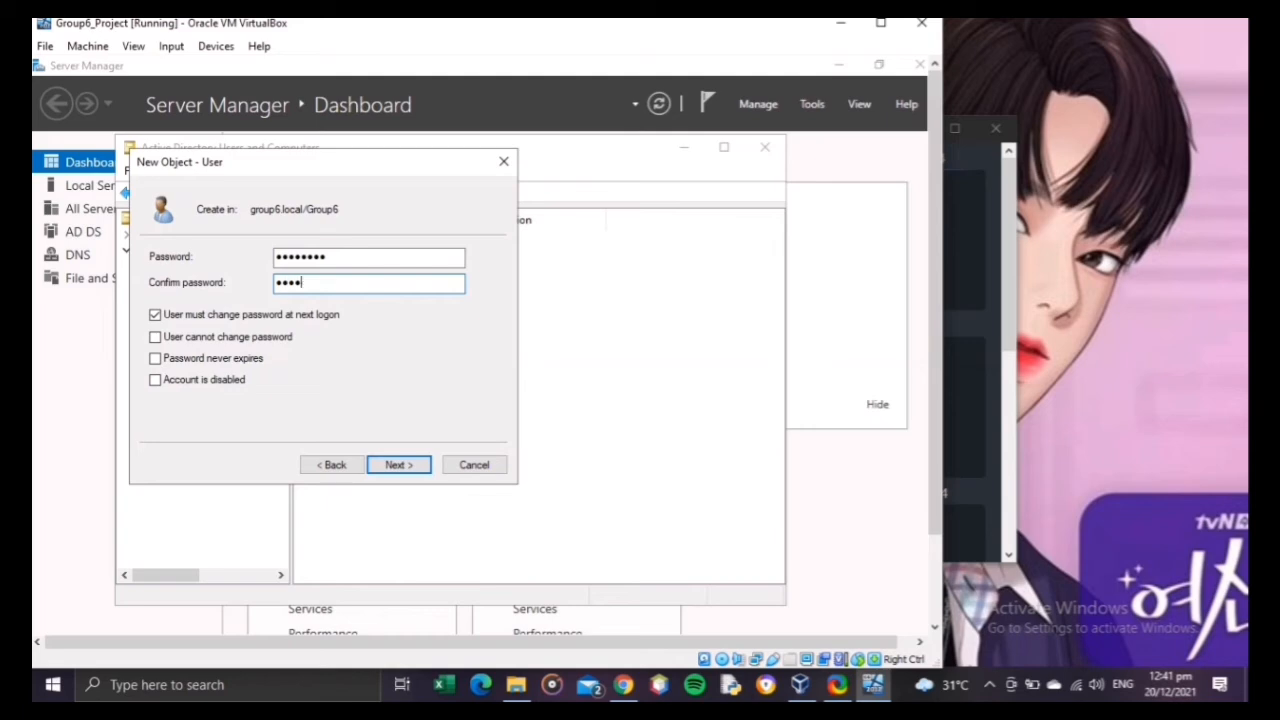
{"action": "left_click", "coordinate": [280, 314]}
{"action": "left_click", "coordinate": [234, 367]}
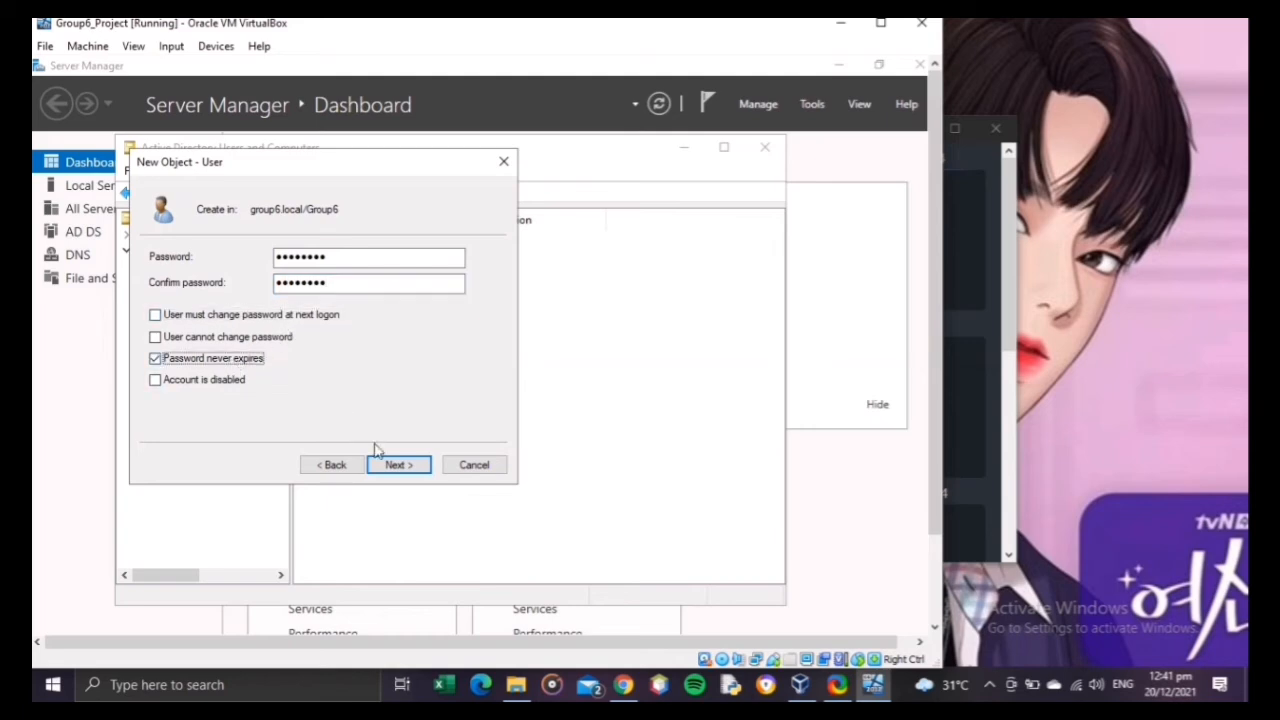
{"action": "left_click", "coordinate": [405, 466]}
{"action": "left_click", "coordinate": [400, 466]}
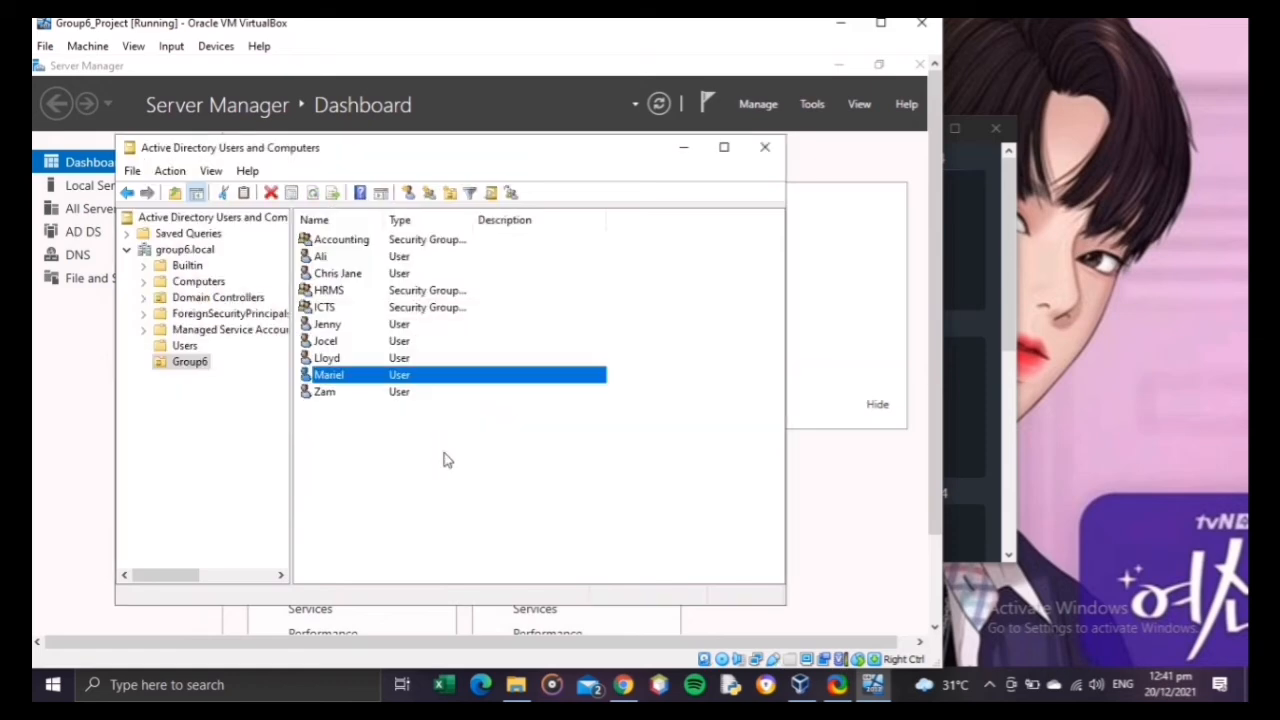
{"action": "right_click", "coordinate": [390, 451]}
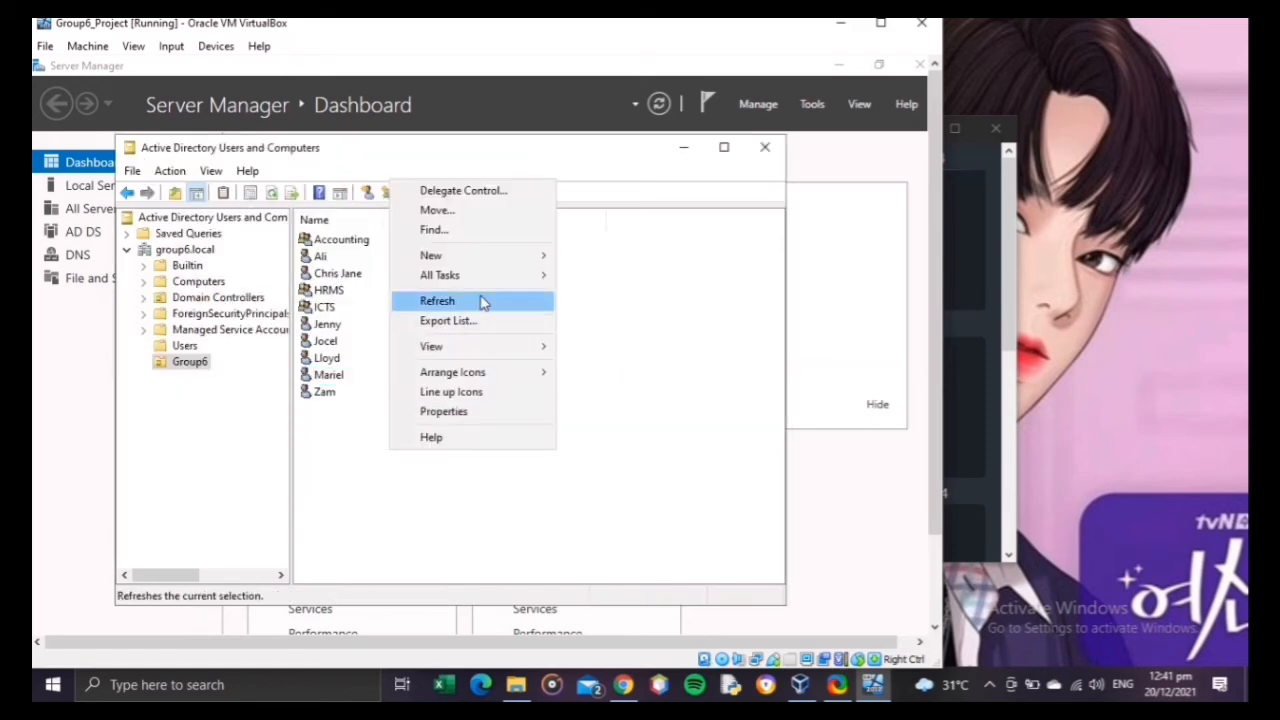
{"action": "mouse_move", "coordinate": [491, 260]}
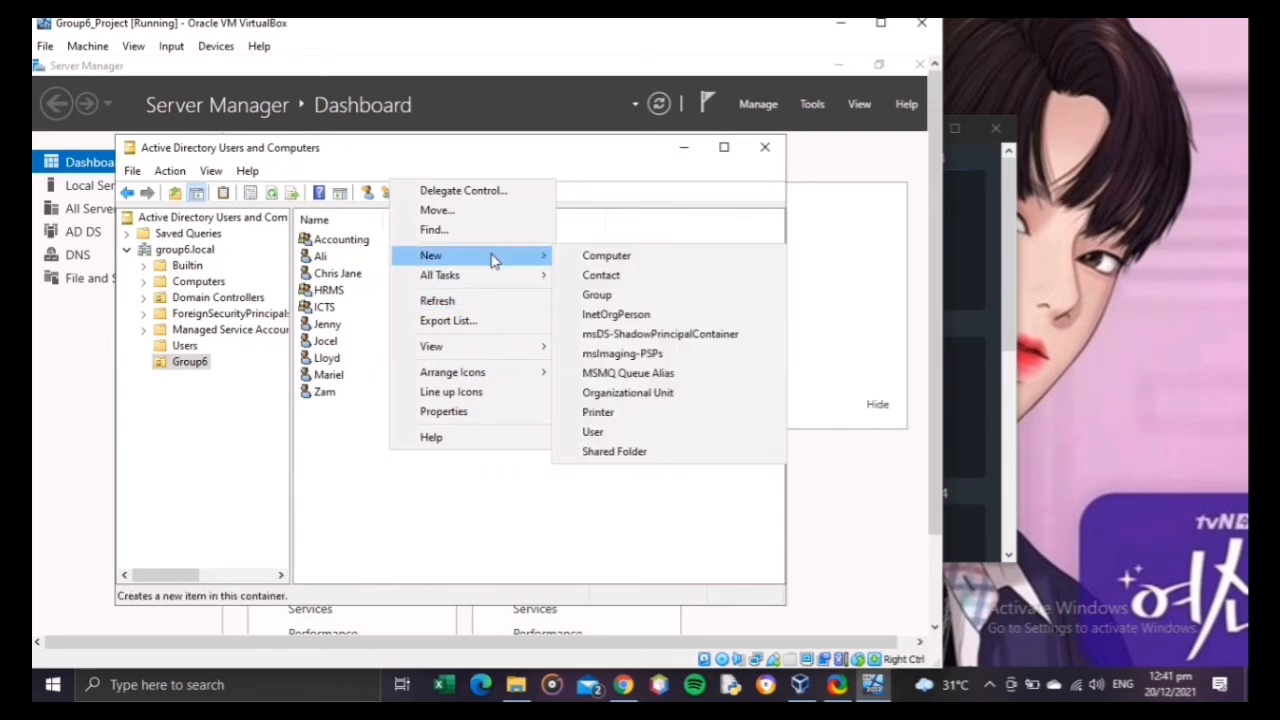
{"action": "left_click", "coordinate": [620, 434]}
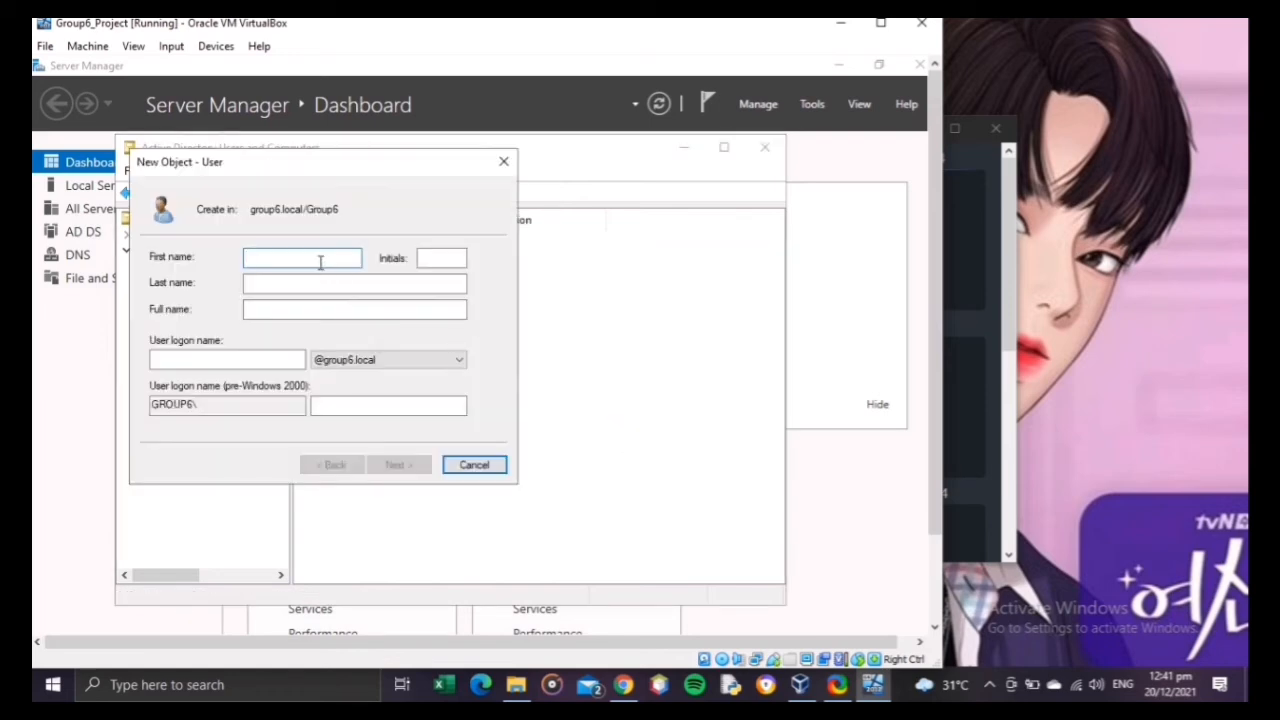
{"action": "type", "text": "Jane"}
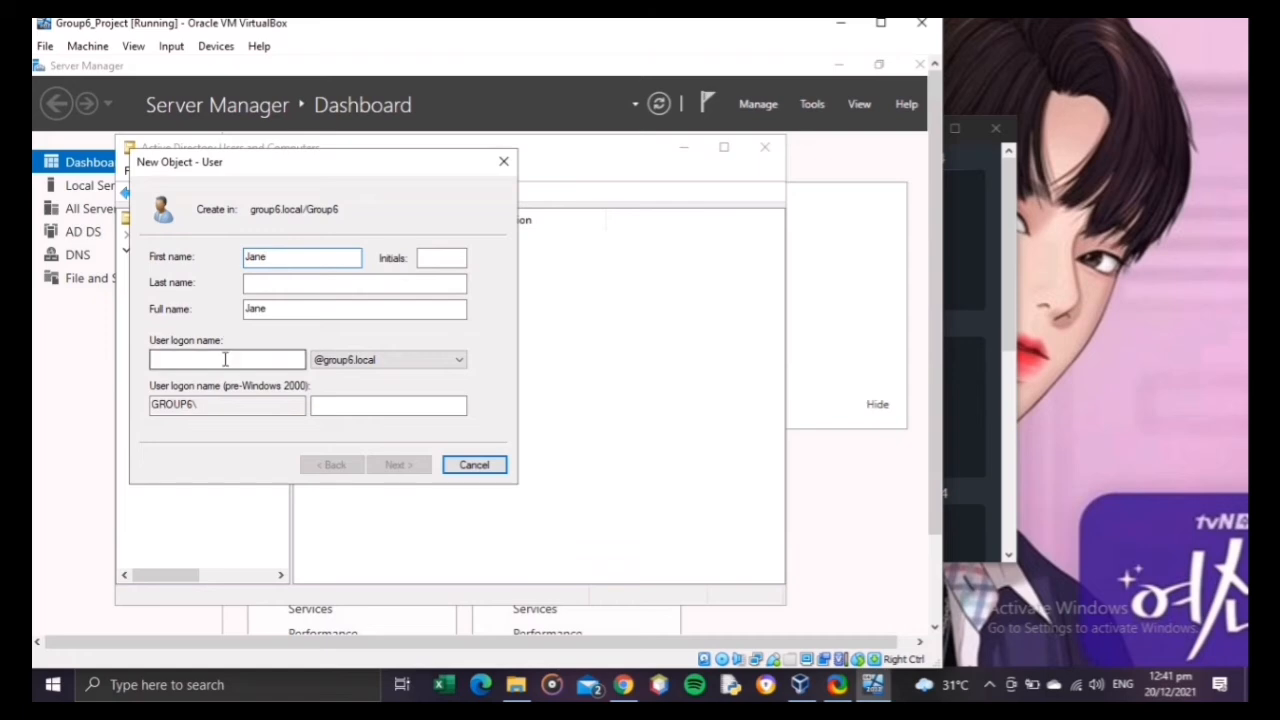
{"action": "left_click", "coordinate": [225, 360]}
{"action": "type", "text": "Je"}
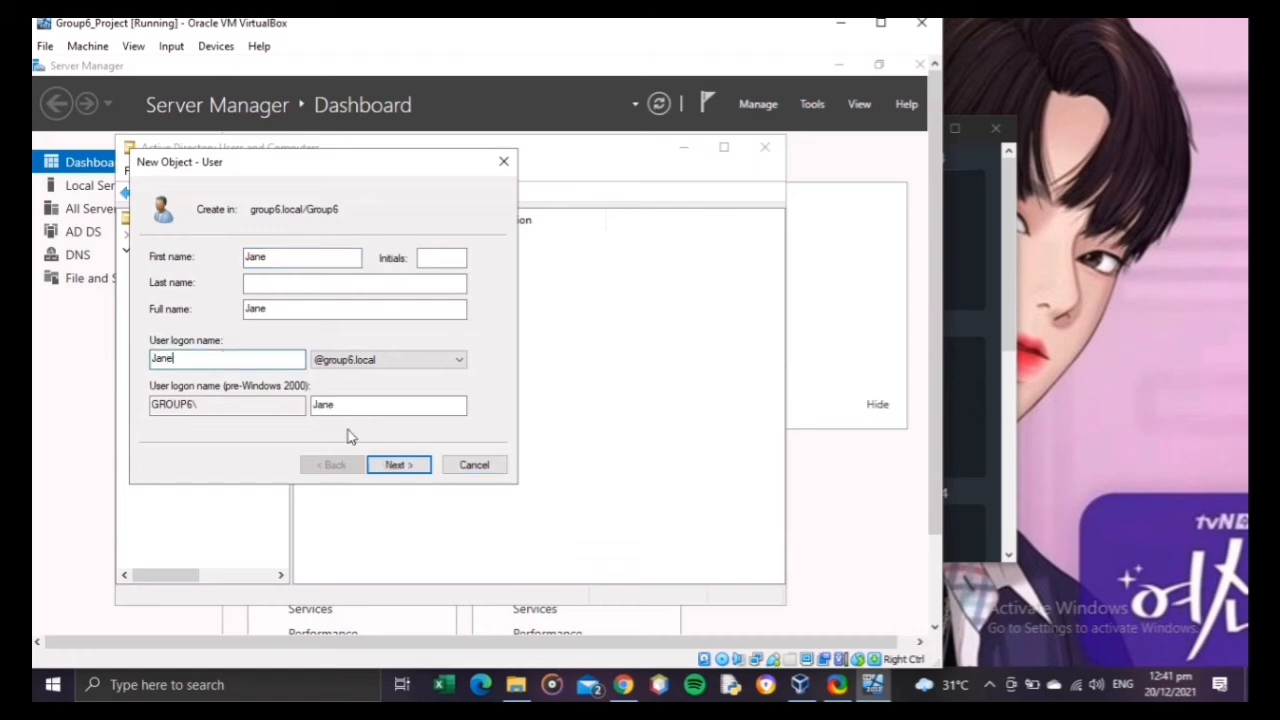
{"action": "left_click", "coordinate": [393, 464]}
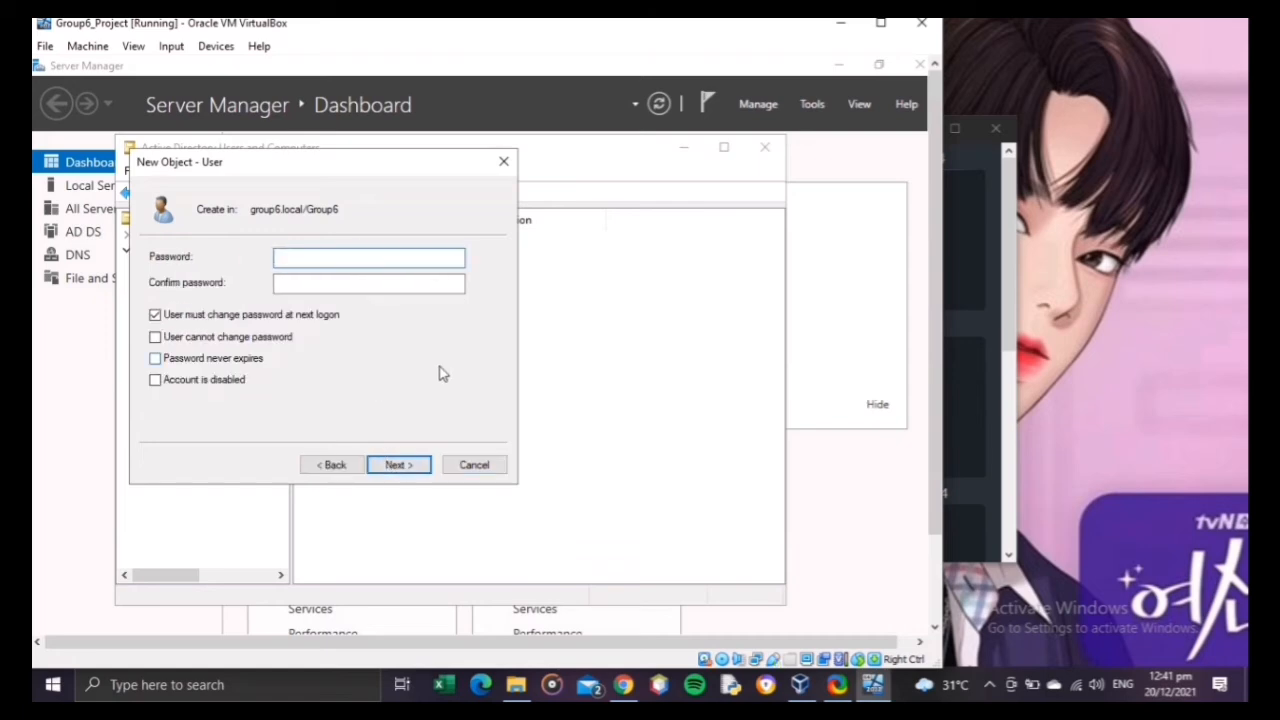
Step: Enter and confirm the eighth user's password, turn off the change at next logon, set it to never expire, and create the account
{"action": "type", "text": "••"}
{"action": "key", "text": "Tab"}
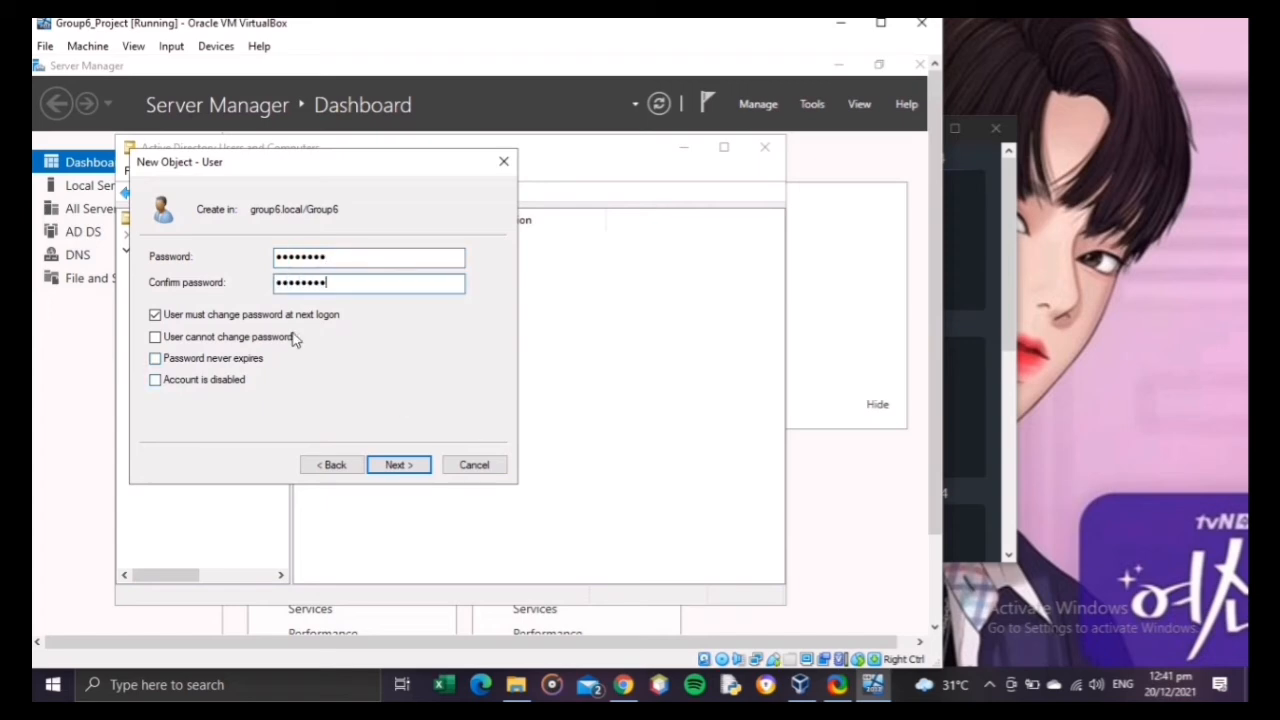
{"action": "left_click", "coordinate": [320, 314]}
{"action": "left_click", "coordinate": [245, 359]}
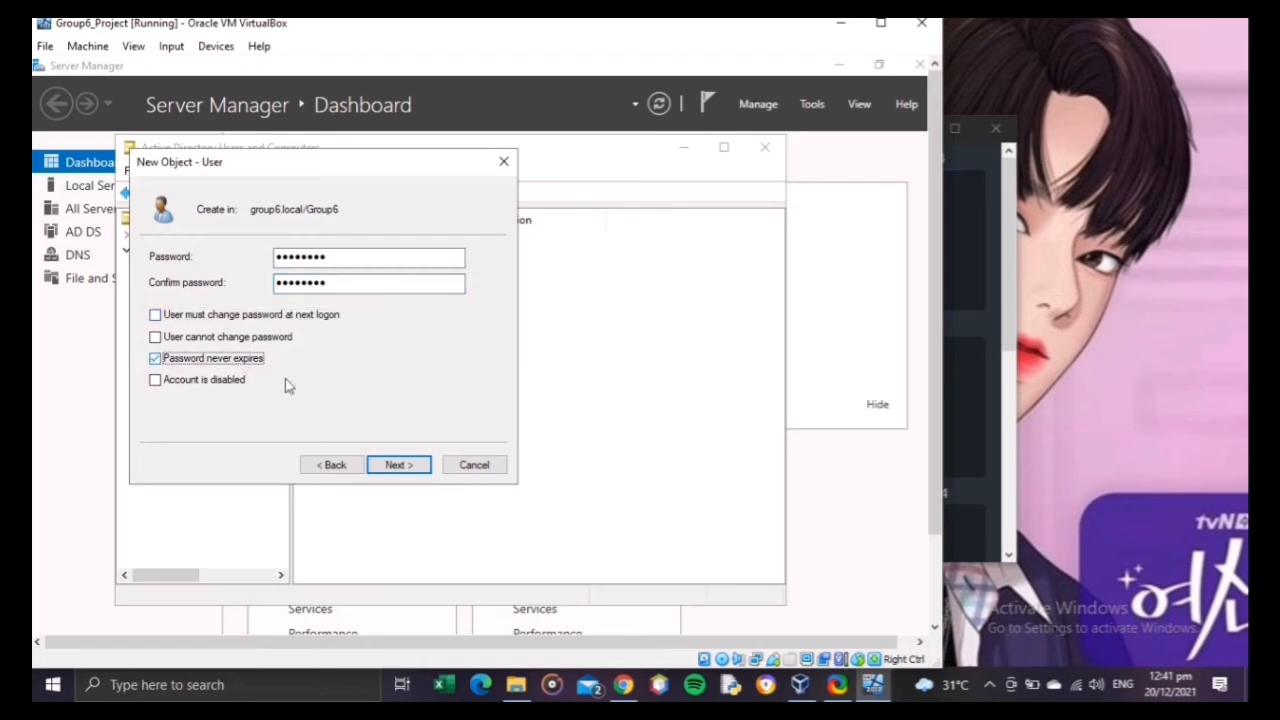
{"action": "left_click", "coordinate": [405, 466]}
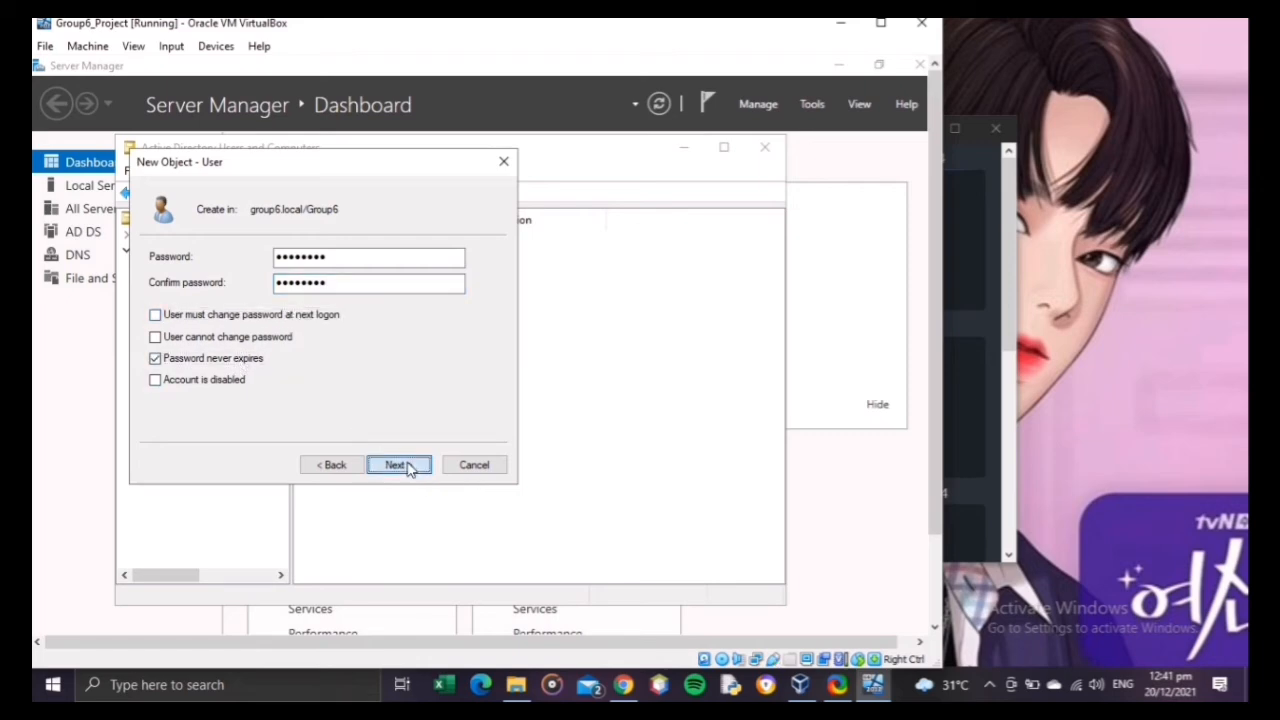
{"action": "left_click", "coordinate": [405, 465]}
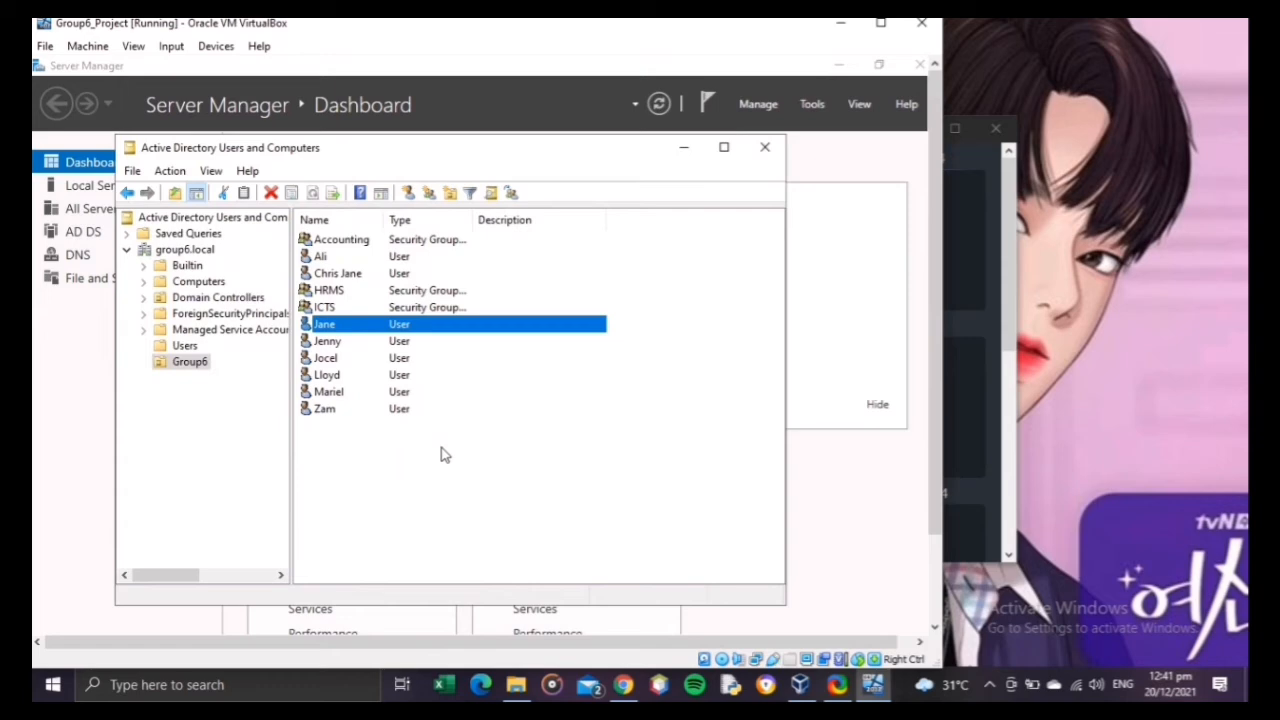
Step: Start creating a ninth user account in the Group6 organizational unit
{"action": "right_click", "coordinate": [445, 455]}
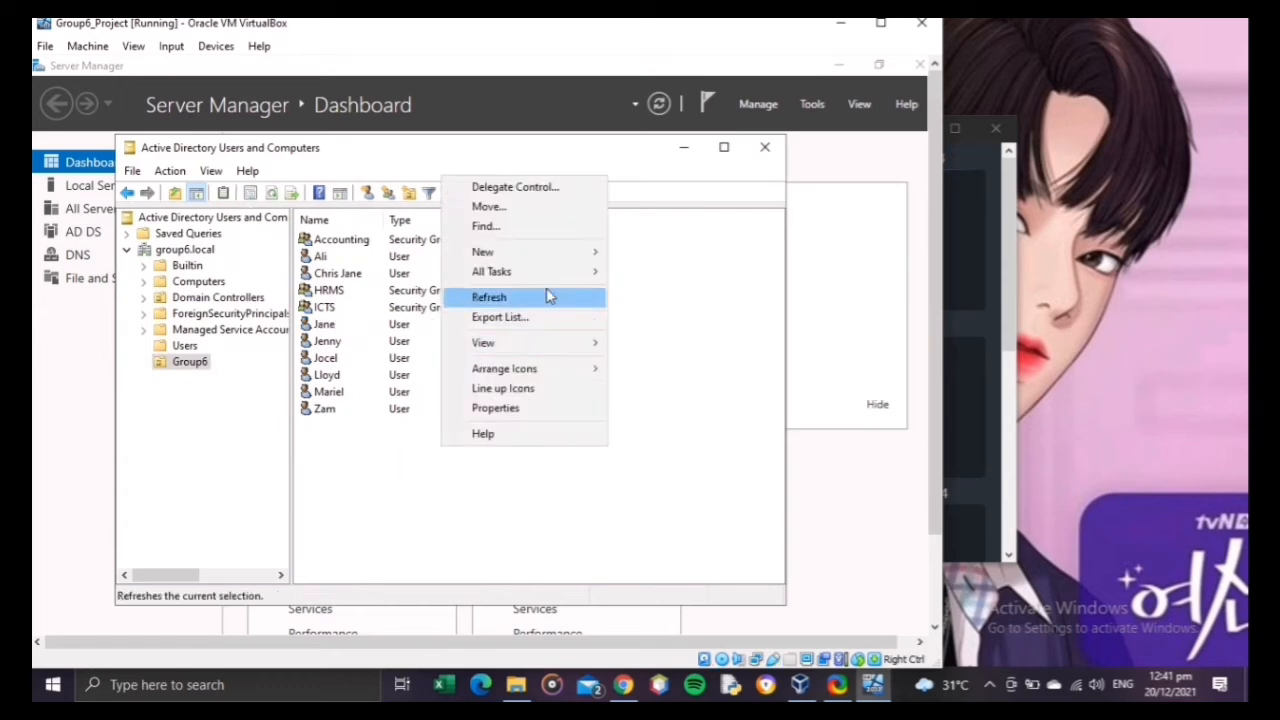
{"action": "mouse_move", "coordinate": [546, 262]}
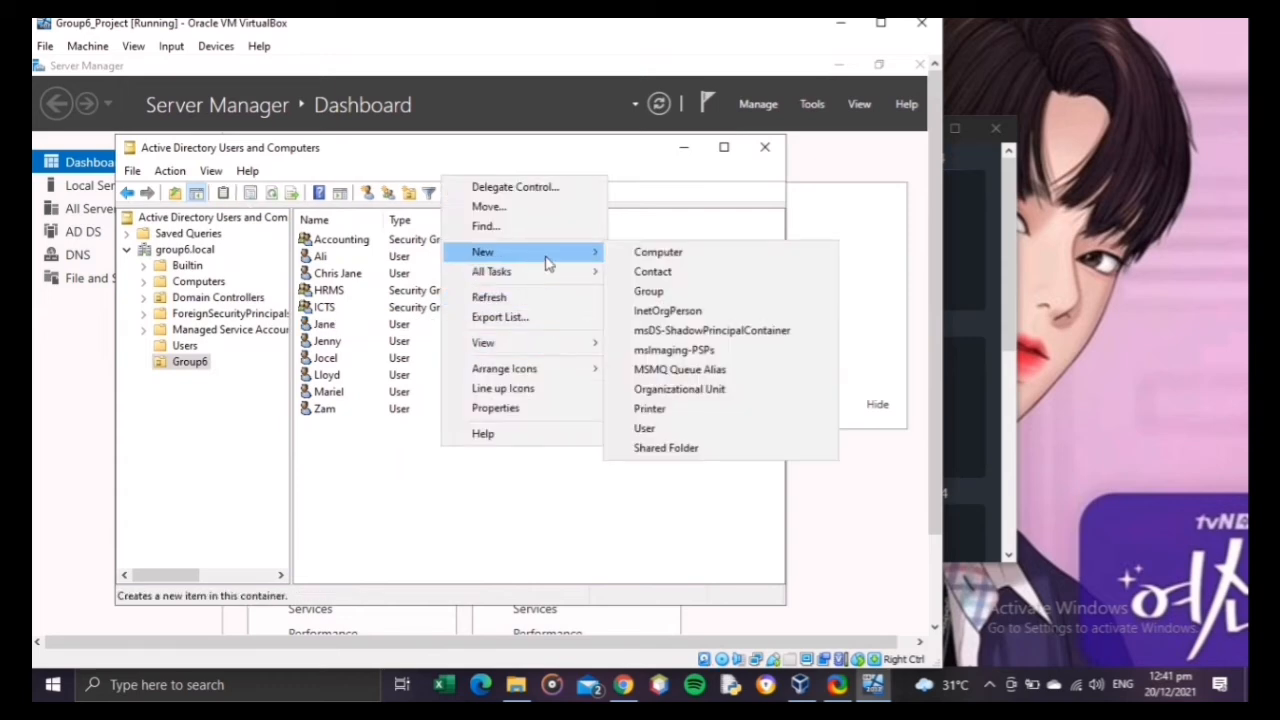
{"action": "left_click", "coordinate": [643, 429]}
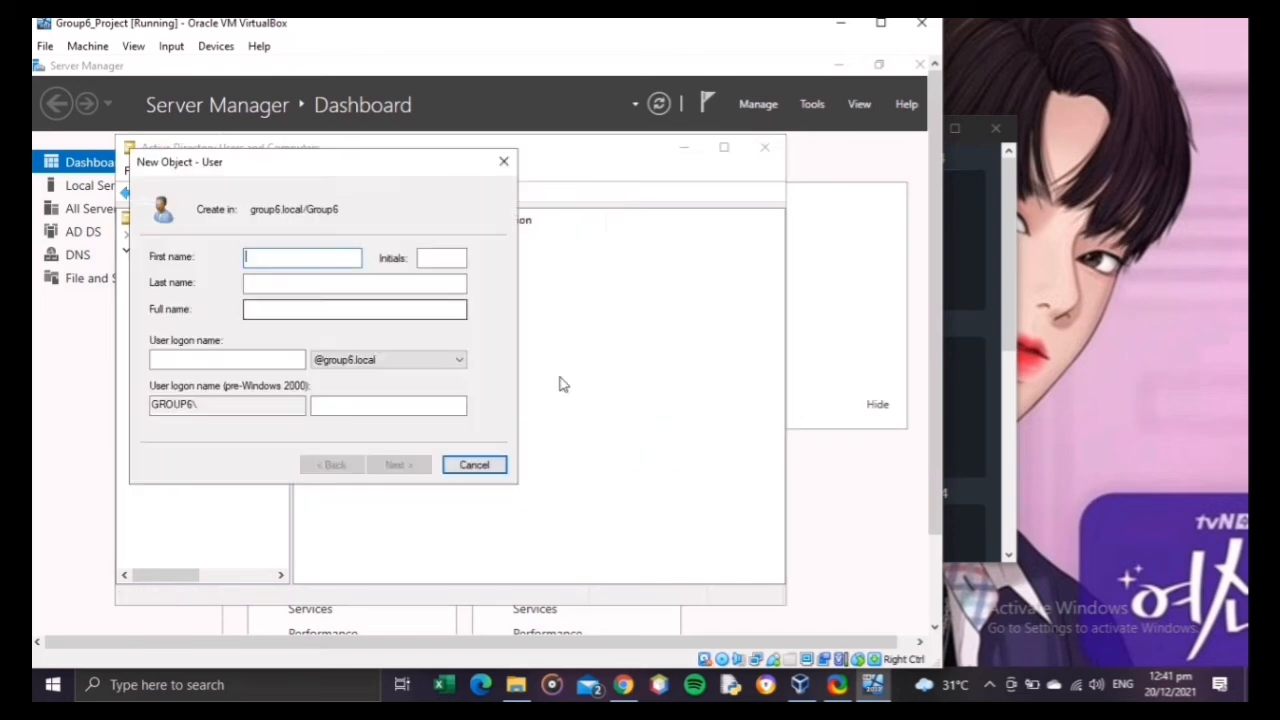
{"action": "left_click", "coordinate": [802, 688]}
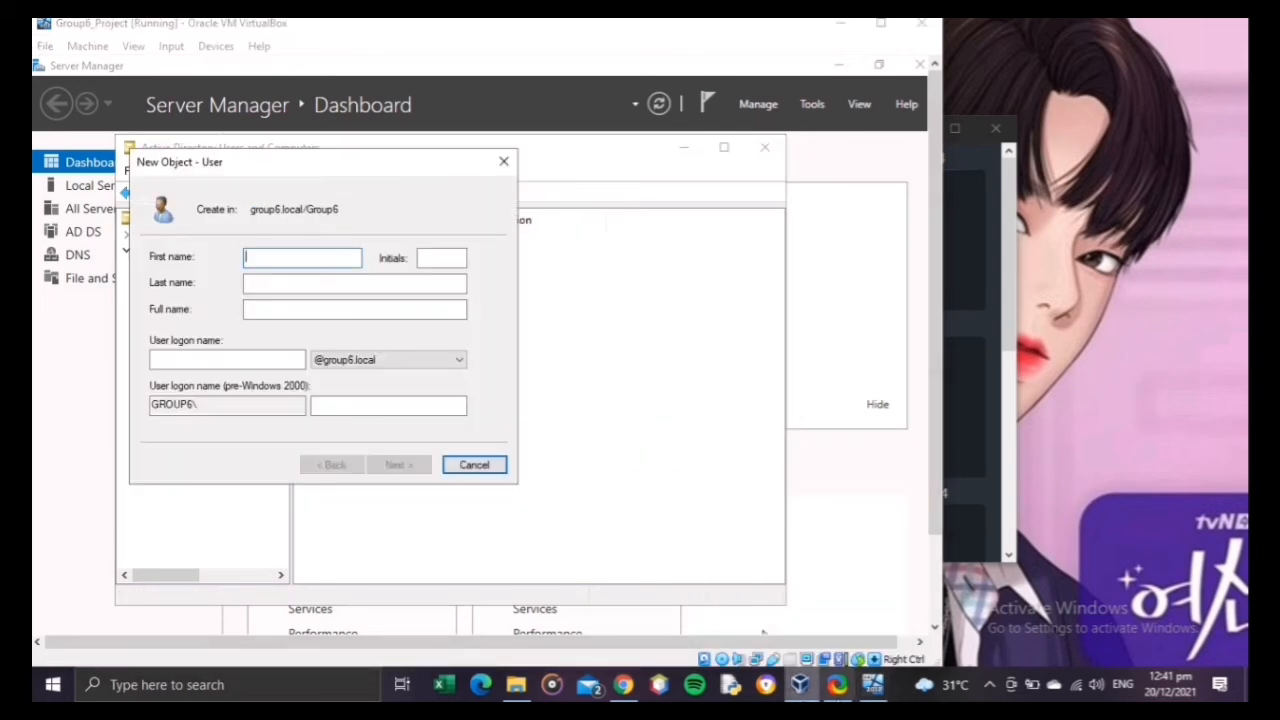
{"action": "left_click", "coordinate": [808, 694]}
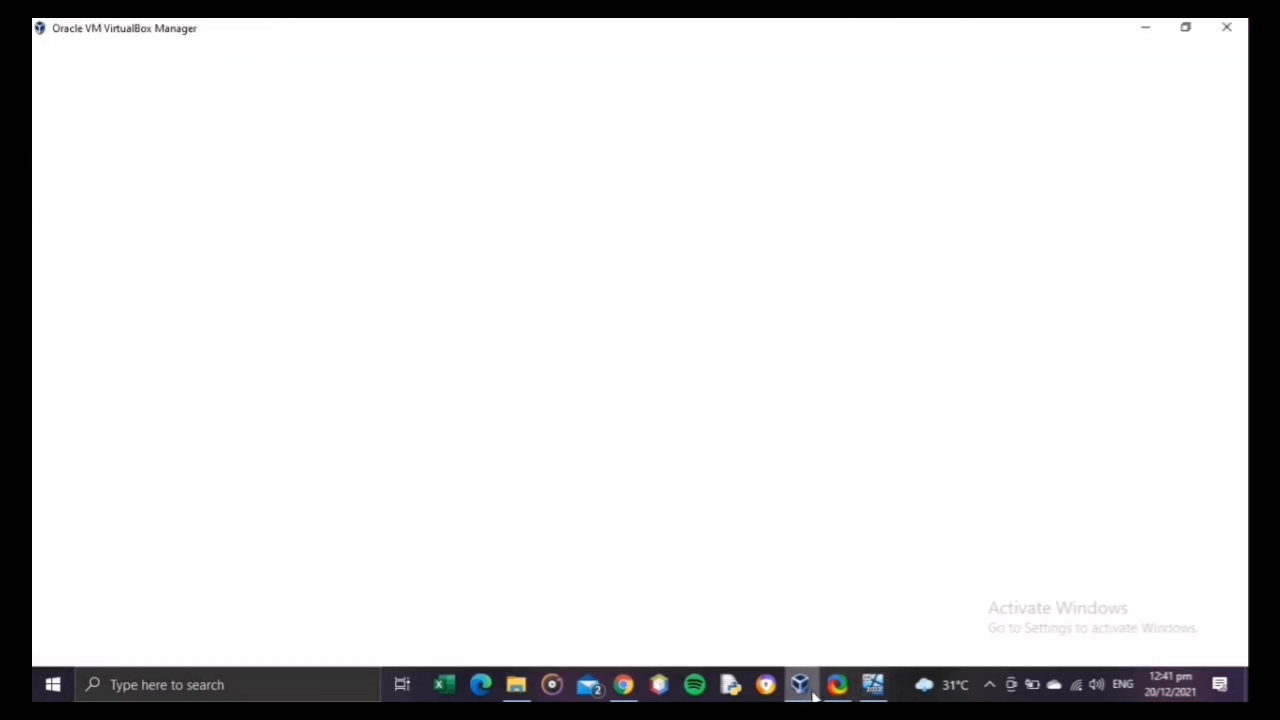
{"action": "left_click", "coordinate": [874, 691]}
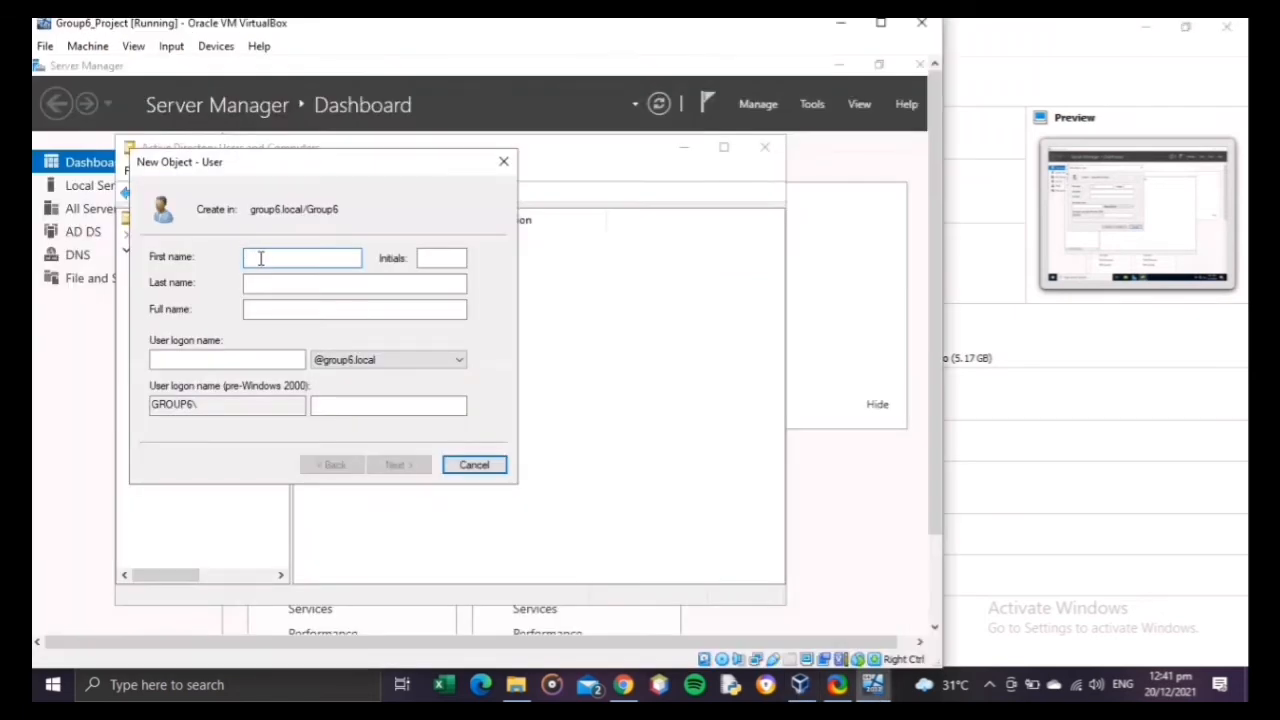
{"action": "type", "text": "@"}
{"action": "left_click", "coordinate": [158, 358]}
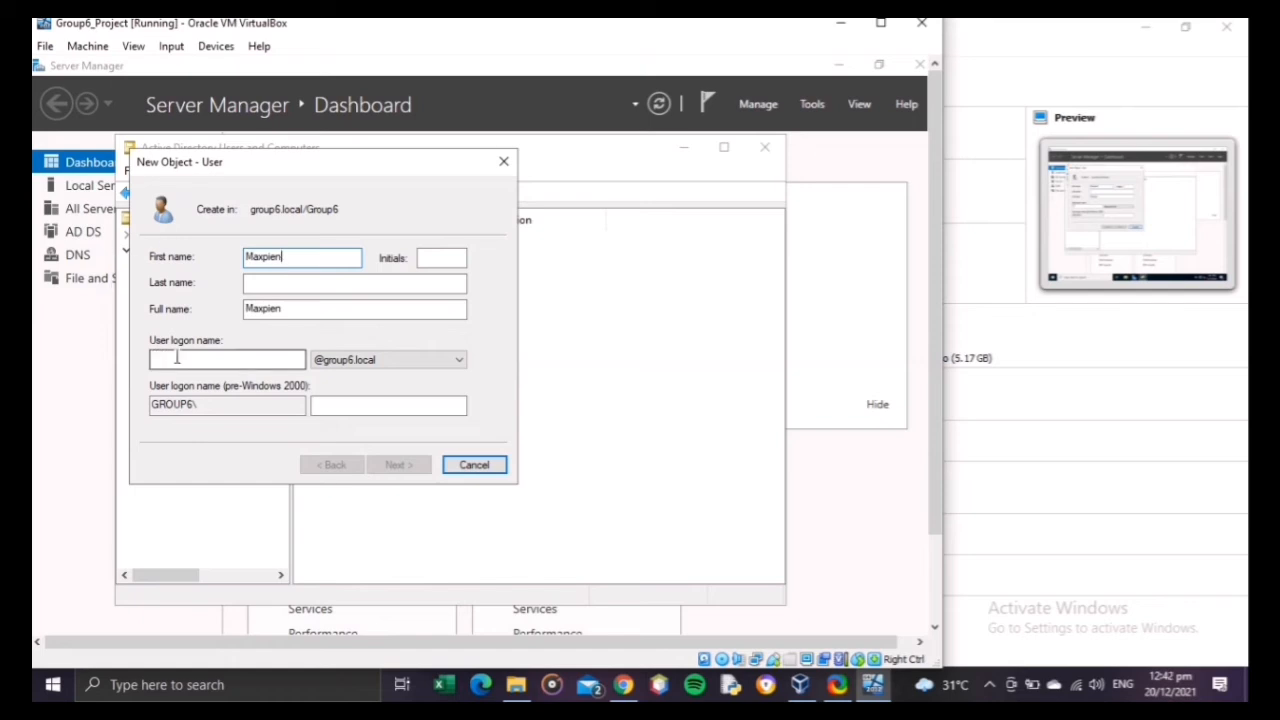
{"action": "type", "text": "Maxpien"}
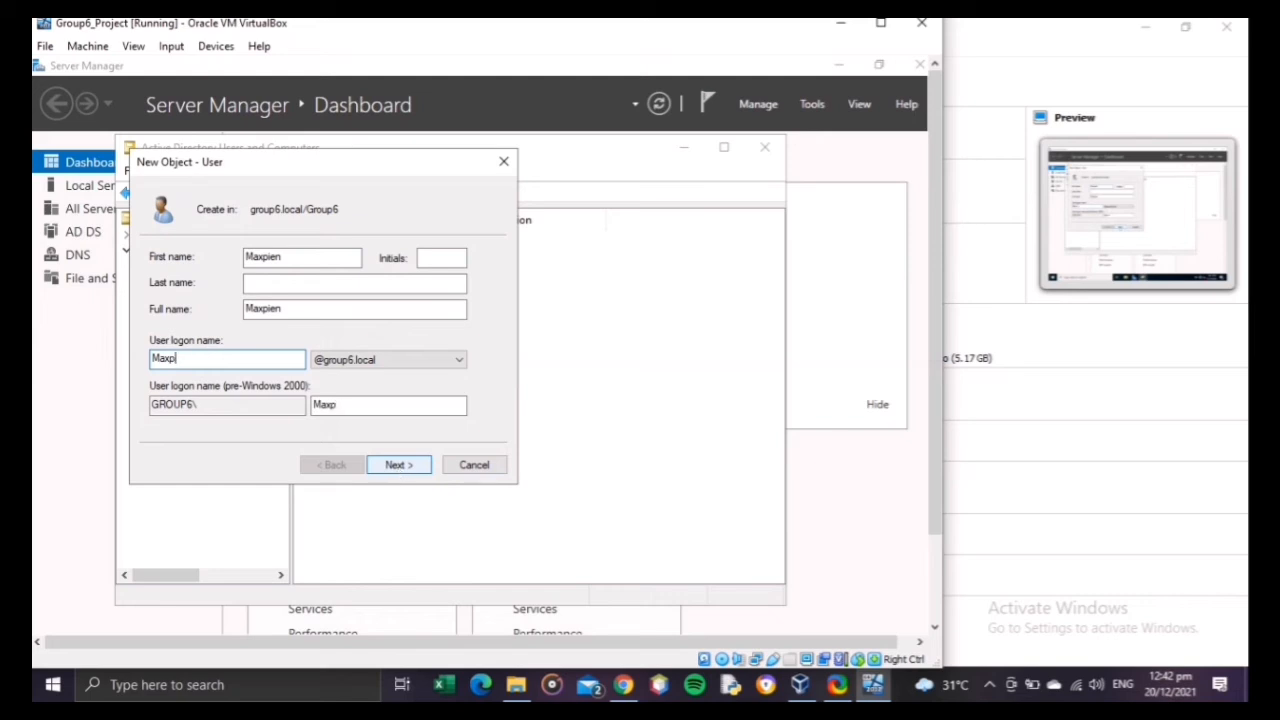
{"action": "left_click", "coordinate": [415, 474]}
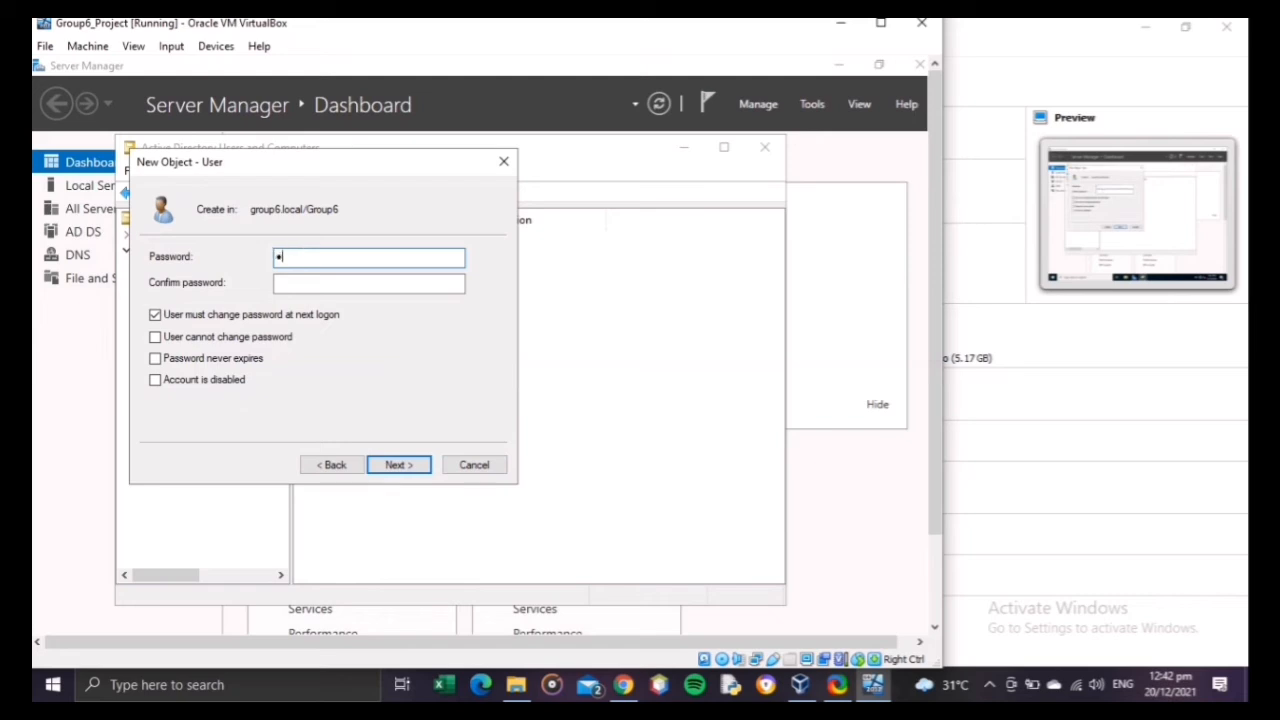
Step: Enter and confirm the ninth user's password, turn off the change at next logon, set it to never expire, and create the account
{"action": "key", "text": "Tab"}
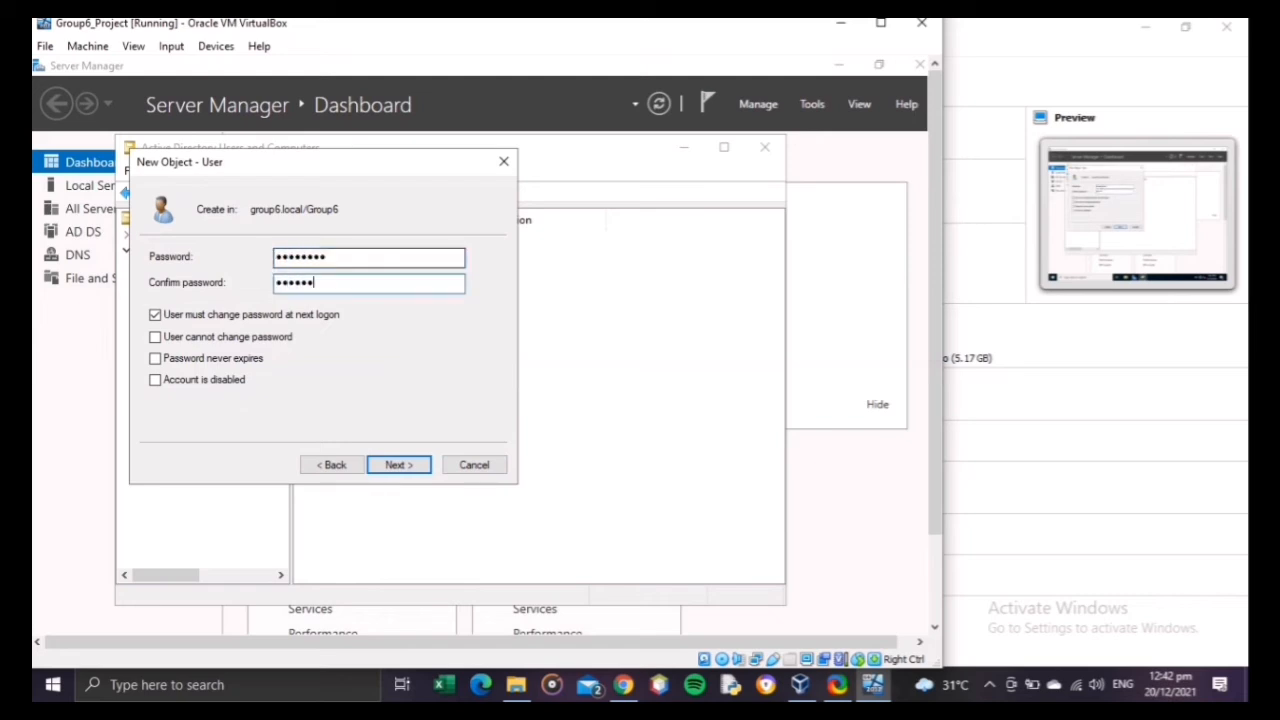
{"action": "left_click", "coordinate": [190, 316]}
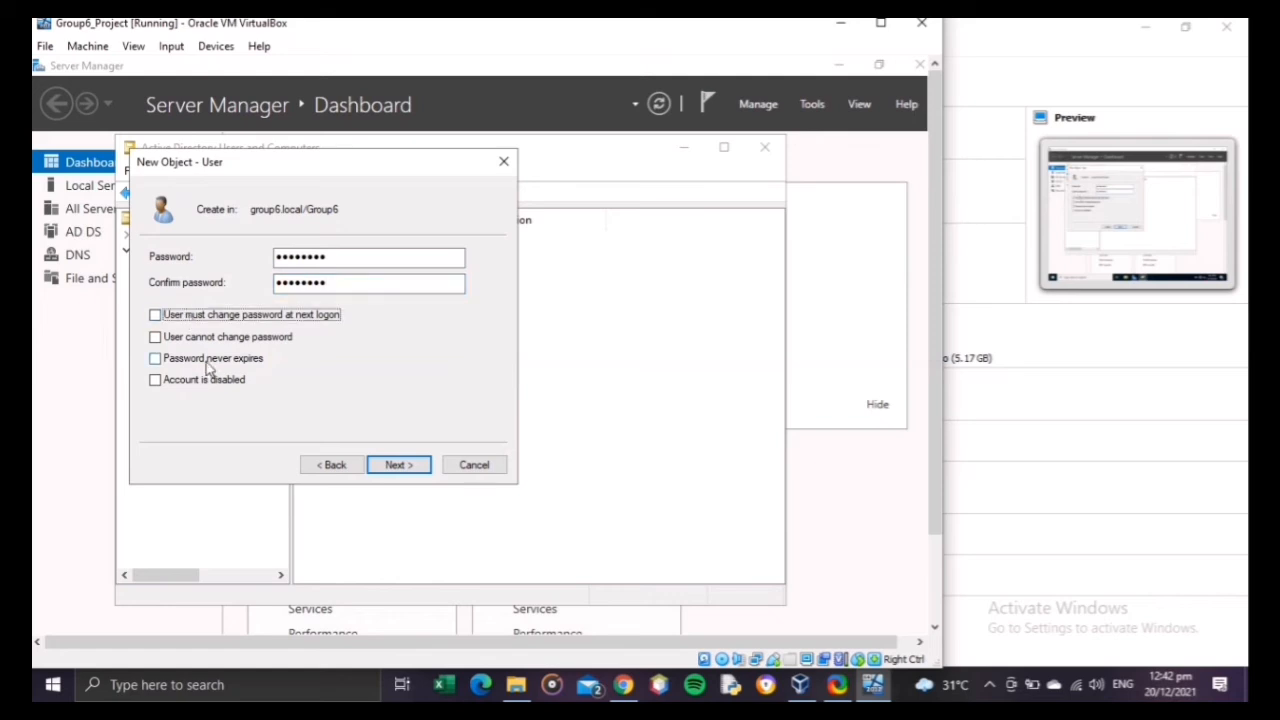
{"action": "left_click", "coordinate": [208, 359]}
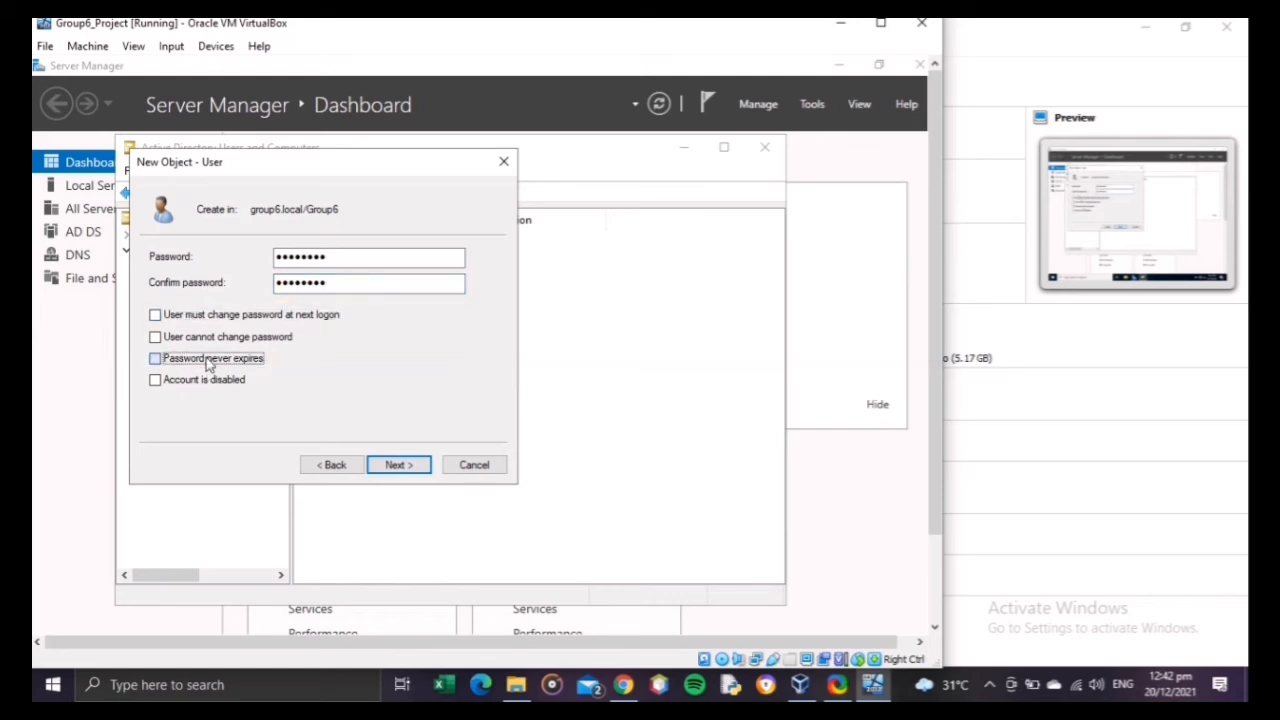
{"action": "left_click", "coordinate": [398, 466]}
{"action": "left_click", "coordinate": [401, 468]}
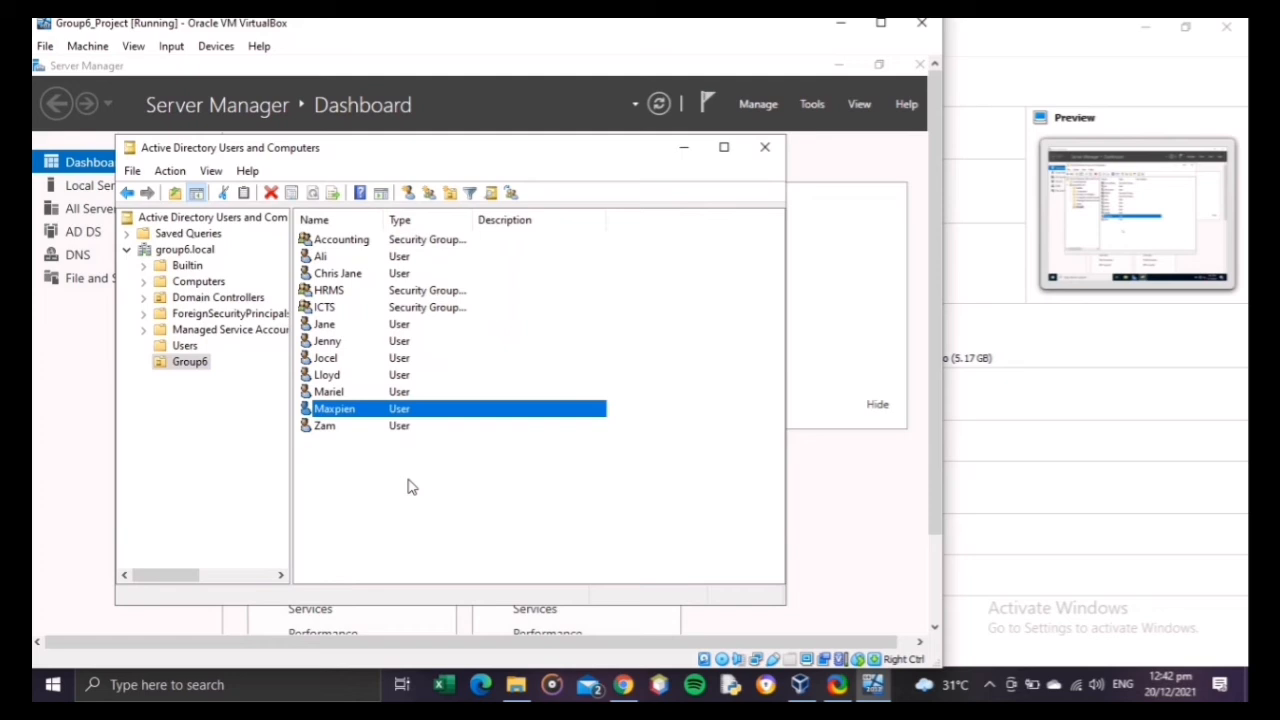
{"action": "right_click", "coordinate": [407, 487]}
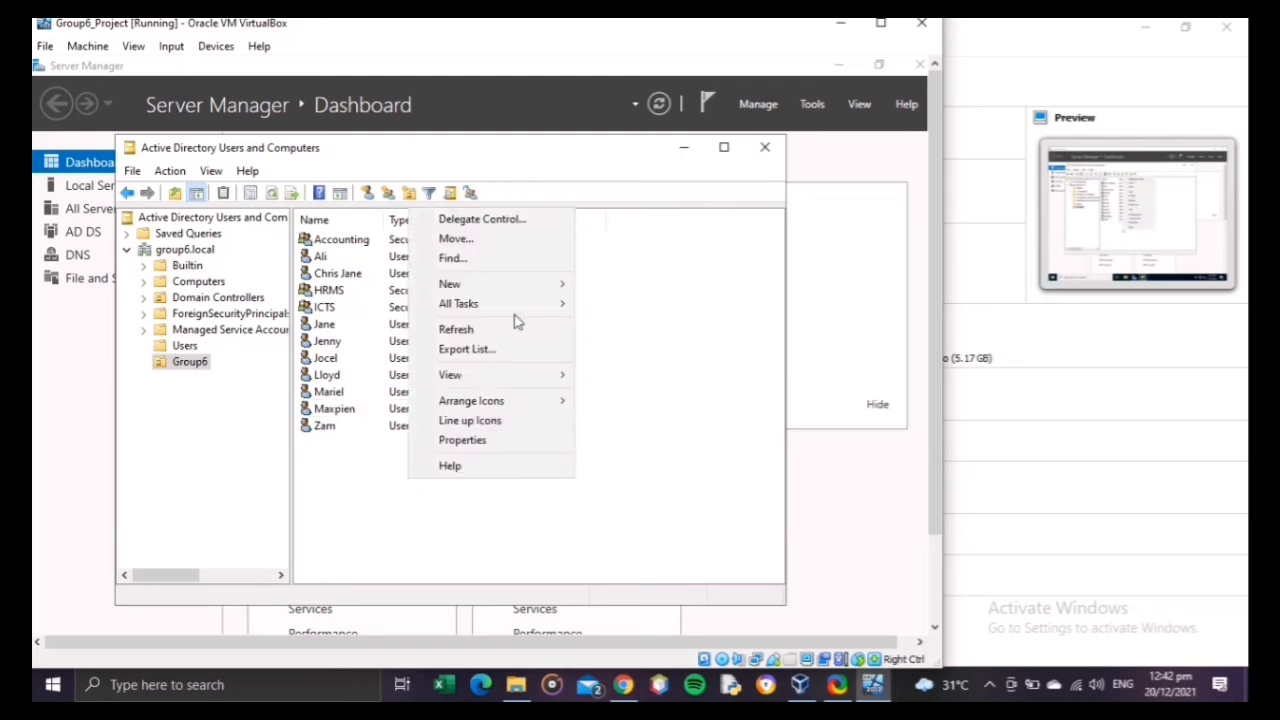
{"action": "mouse_move", "coordinate": [522, 289]}
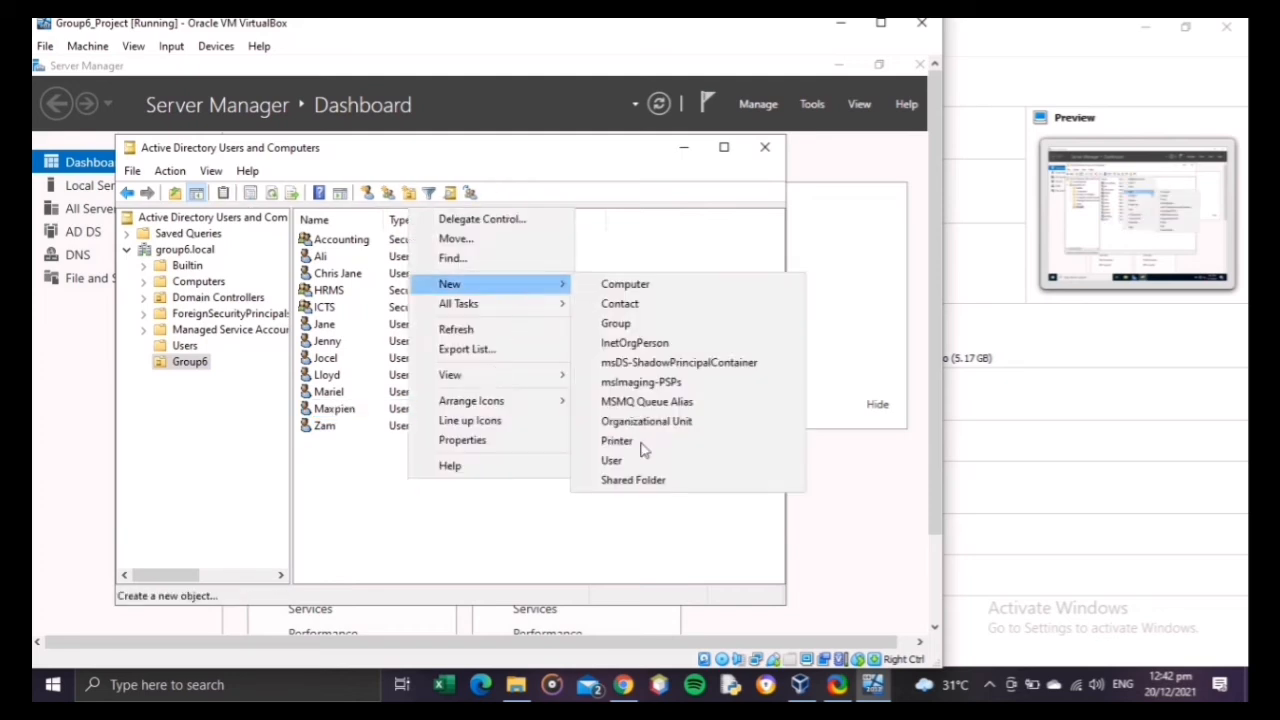
{"action": "left_click", "coordinate": [605, 461]}
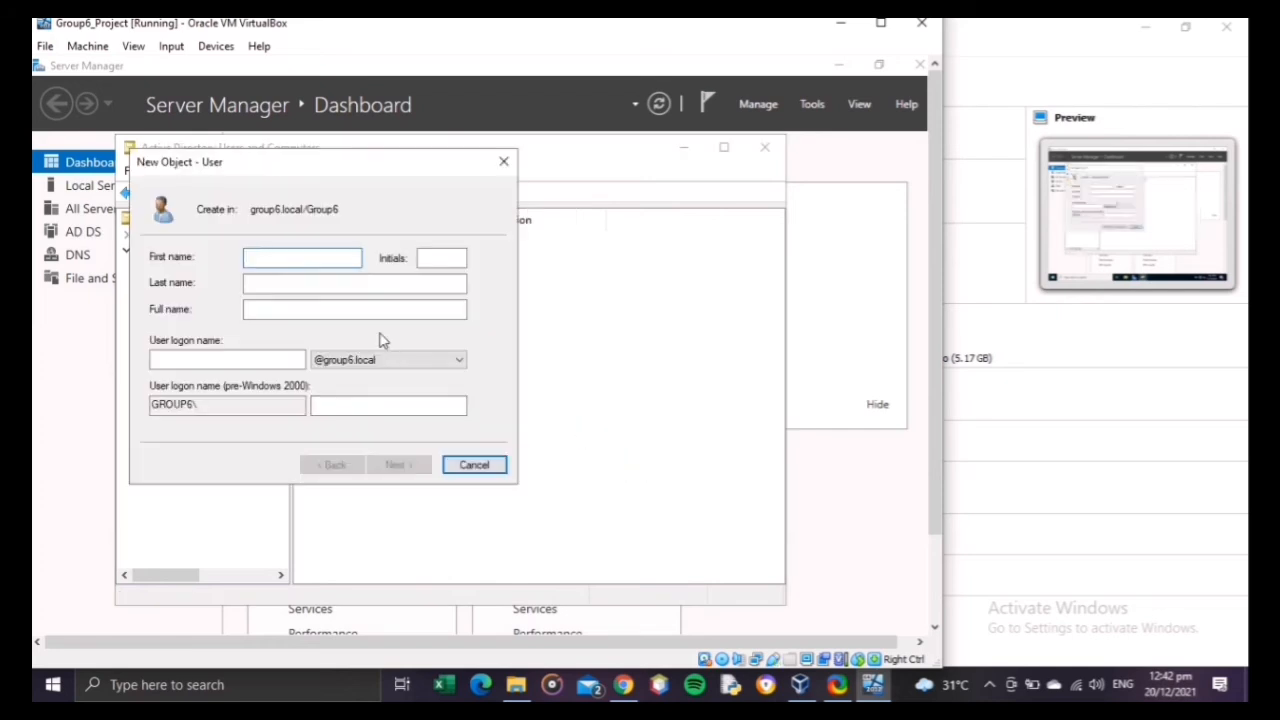
{"action": "type", "text": "Ace"}
{"action": "left_click", "coordinate": [268, 358]}
{"action": "type", "text": "A"}
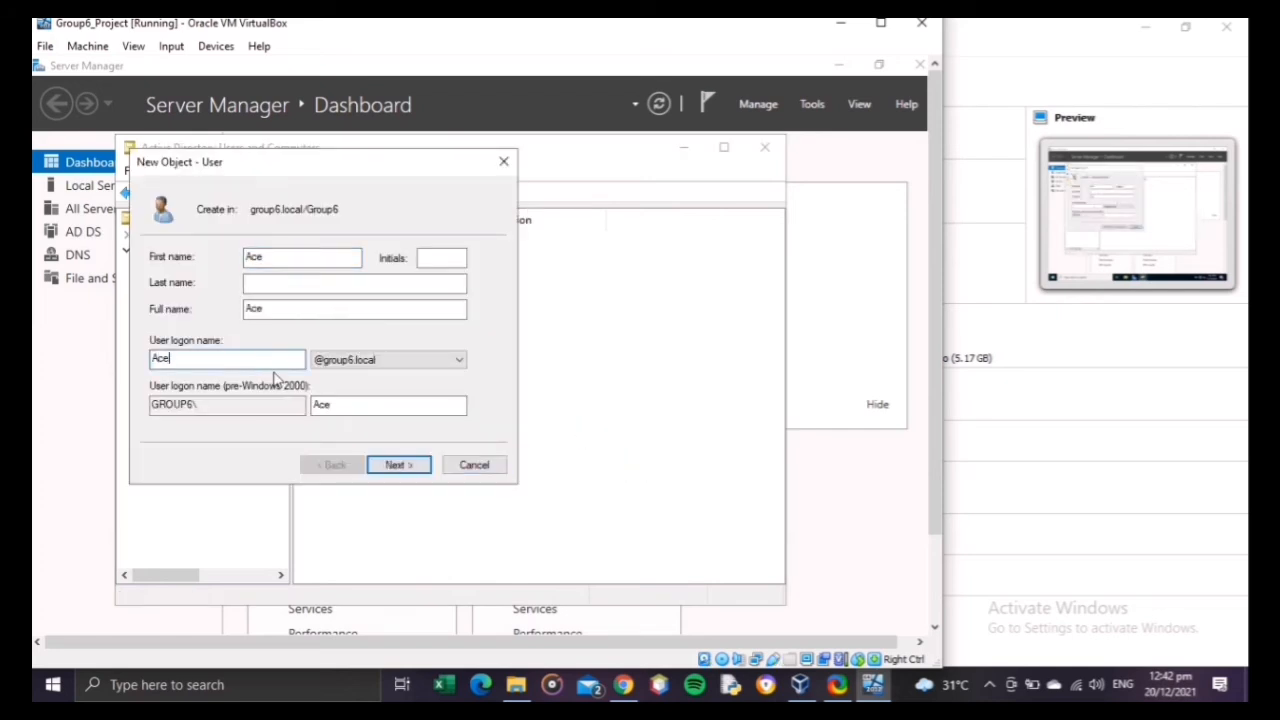
{"action": "left_click", "coordinate": [410, 466]}
Step: Enter and confirm the tenth user's password, turn off the change at next logon, set it to never expire, and create the account
{"action": "type", "text": "P"}
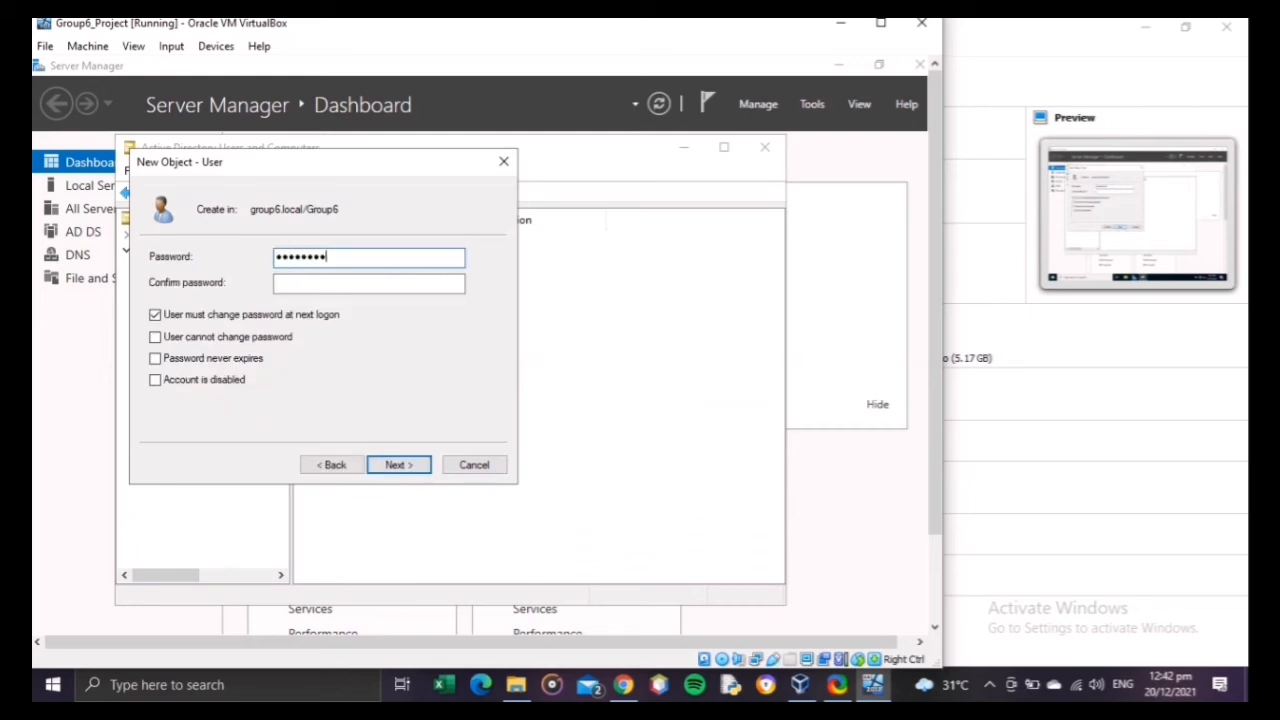
{"action": "key", "text": "Tab"}
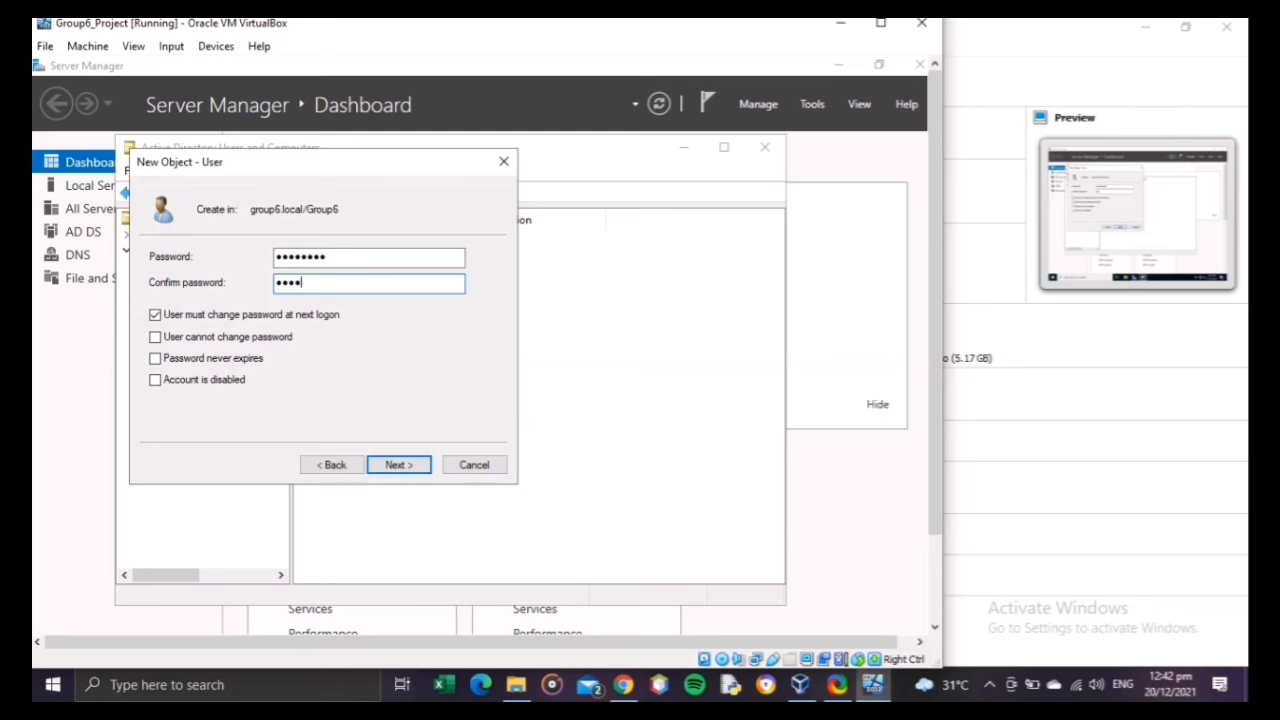
{"action": "left_click", "coordinate": [316, 318]}
{"action": "left_click", "coordinate": [229, 362]}
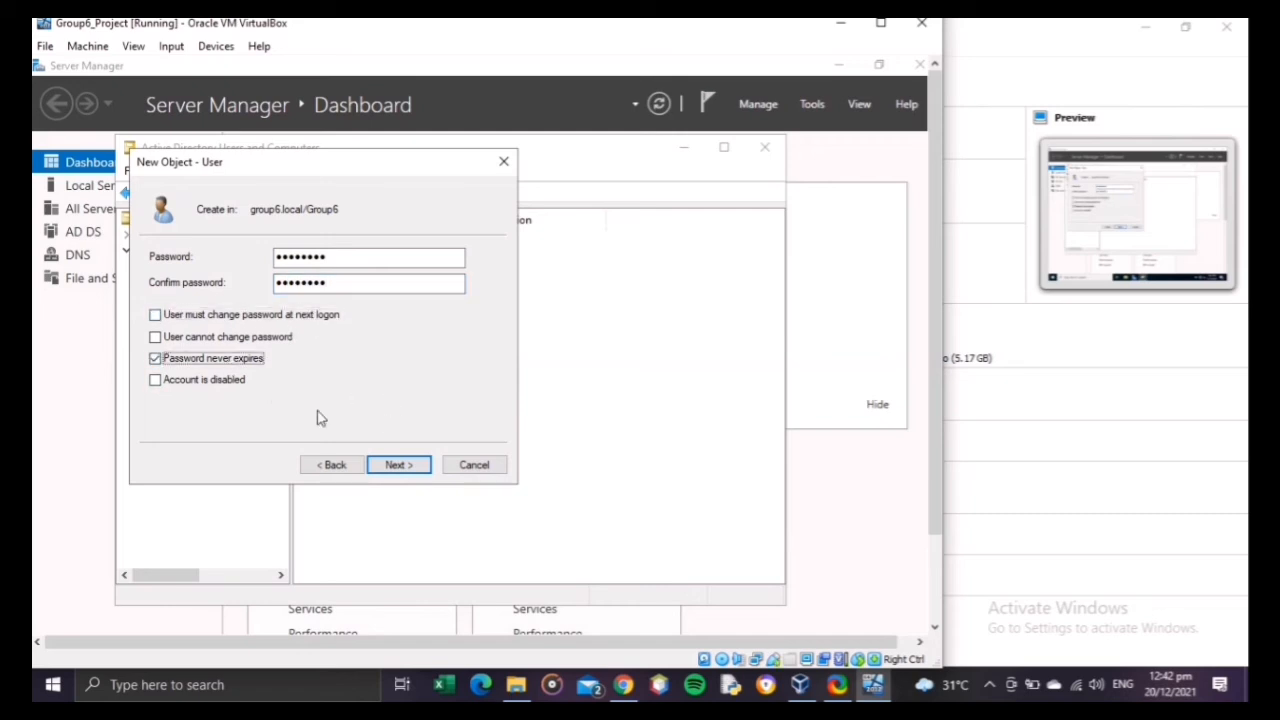
{"action": "left_click", "coordinate": [382, 467]}
{"action": "left_click", "coordinate": [398, 465]}
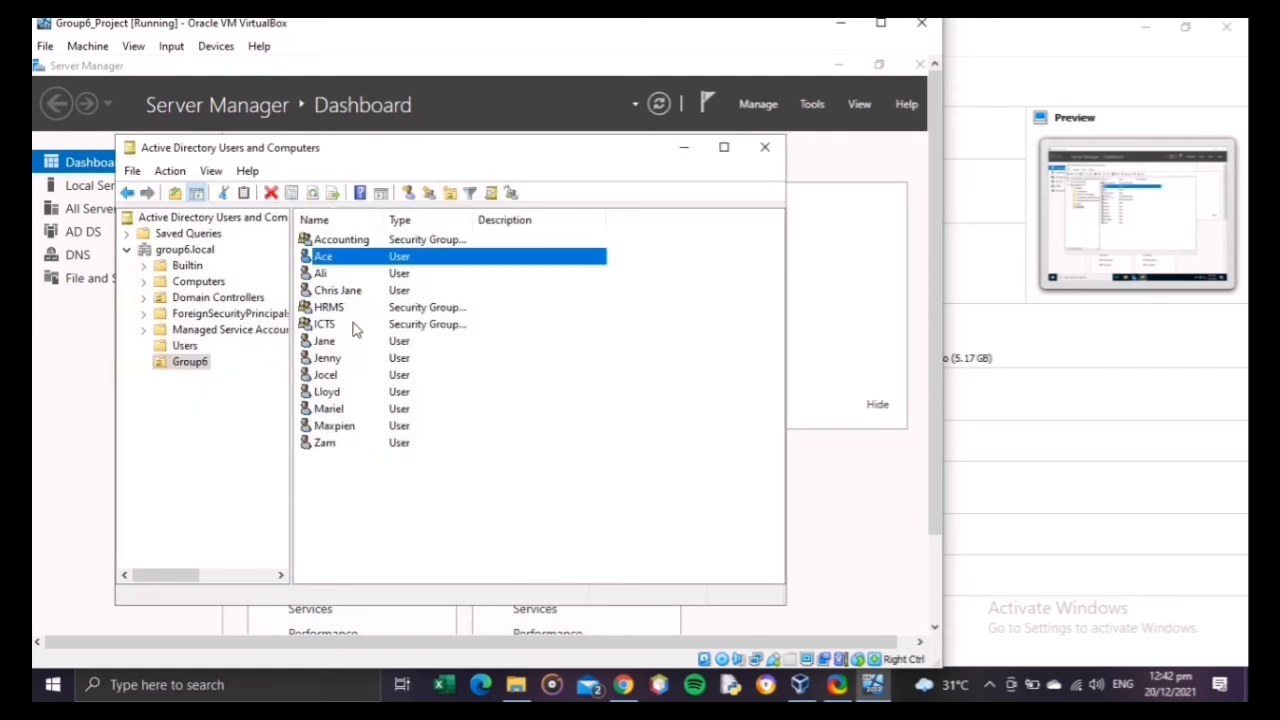
Step: Add the last user listed in Group6 as a member of the Accounting group, checking the entered name
{"action": "left_click", "coordinate": [334, 240]}
{"action": "right_click", "coordinate": [336, 239]}
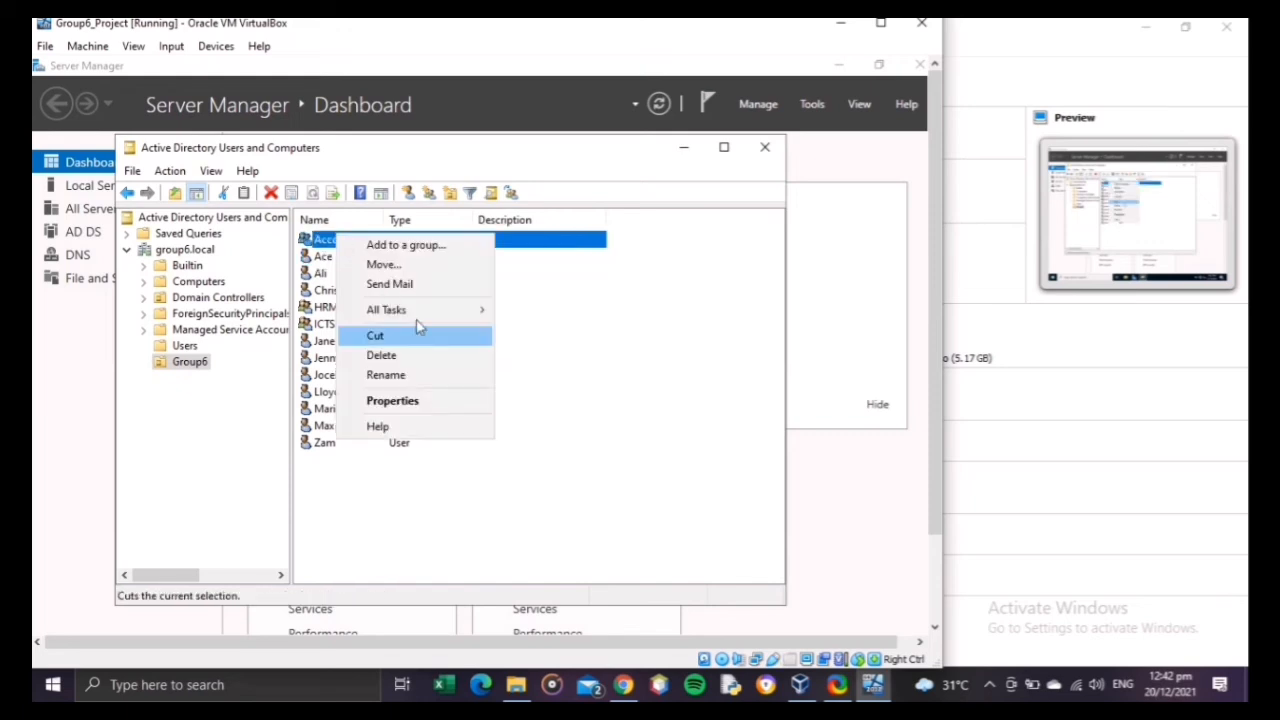
{"action": "left_click", "coordinate": [322, 248]}
{"action": "left_click", "coordinate": [320, 240]}
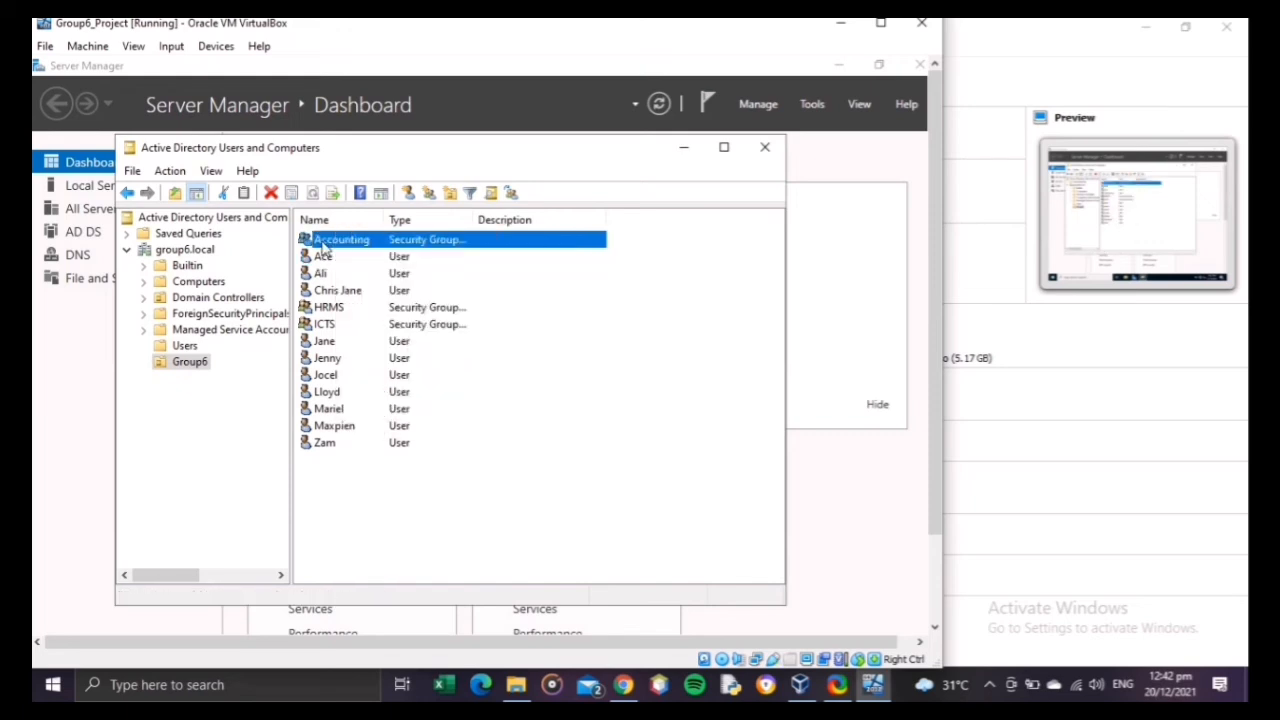
{"action": "double_click", "coordinate": [421, 242]}
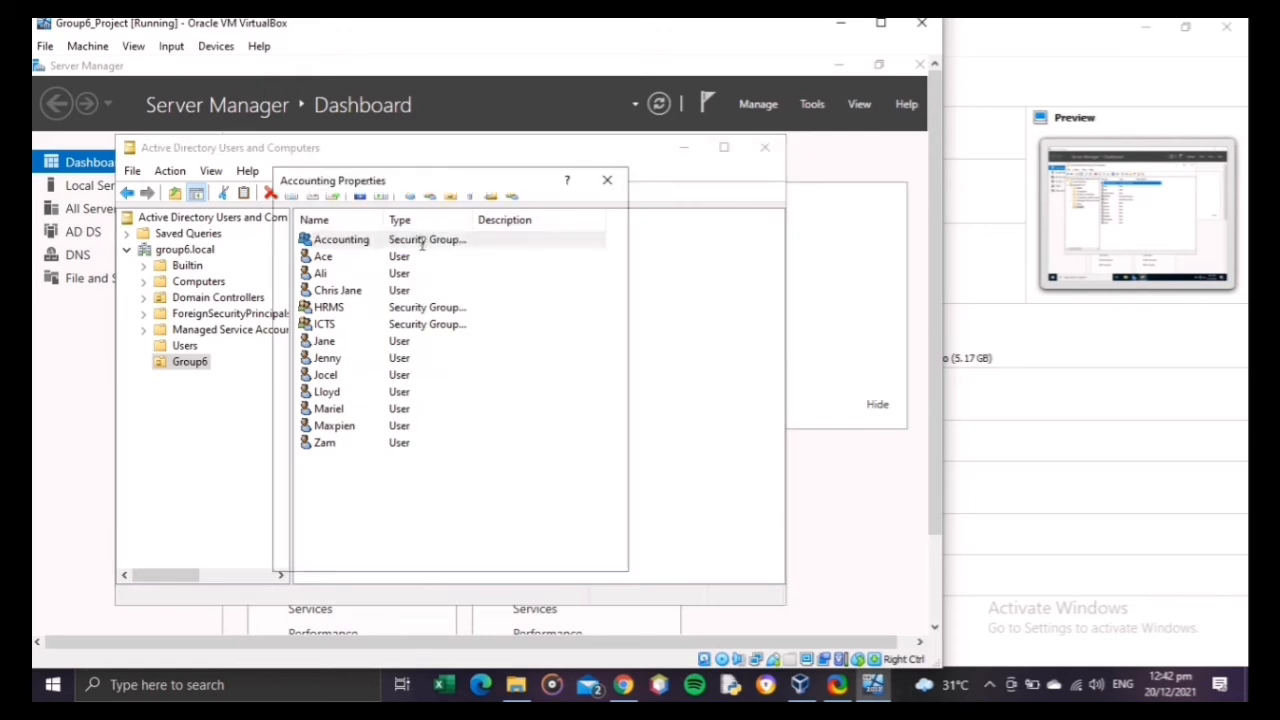
{"action": "left_click", "coordinate": [360, 212]}
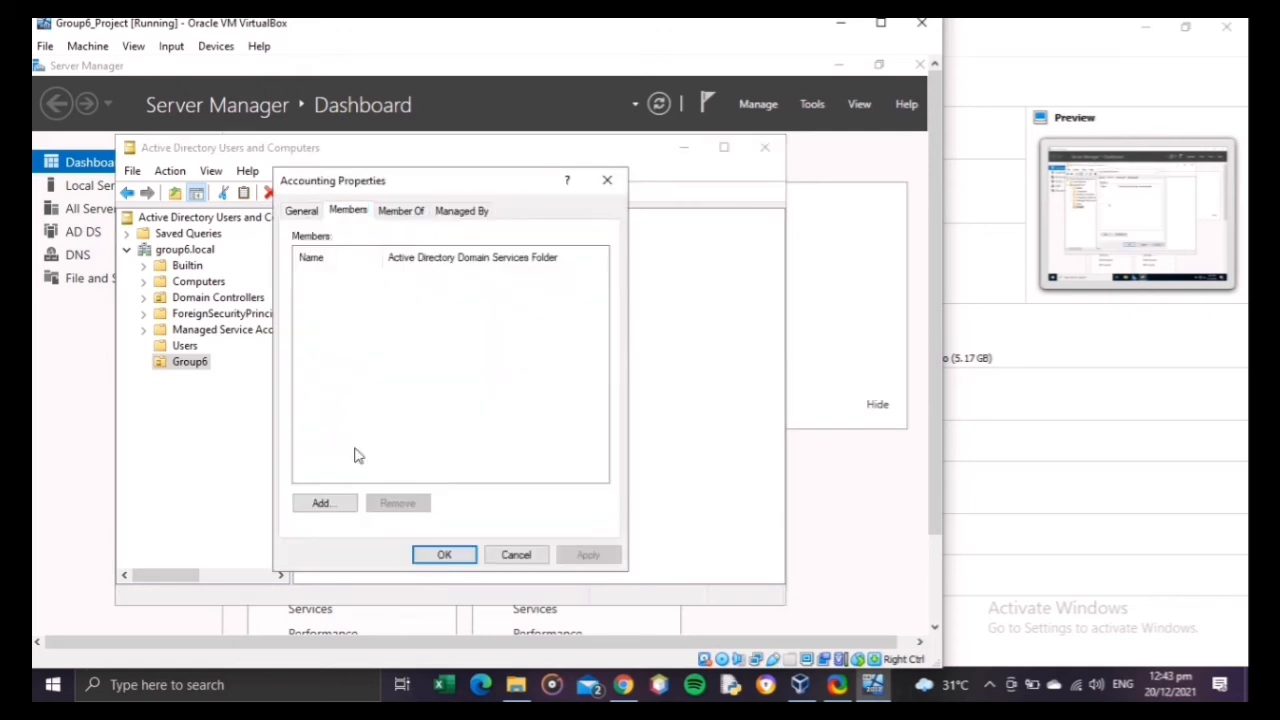
{"action": "left_click", "coordinate": [330, 503]}
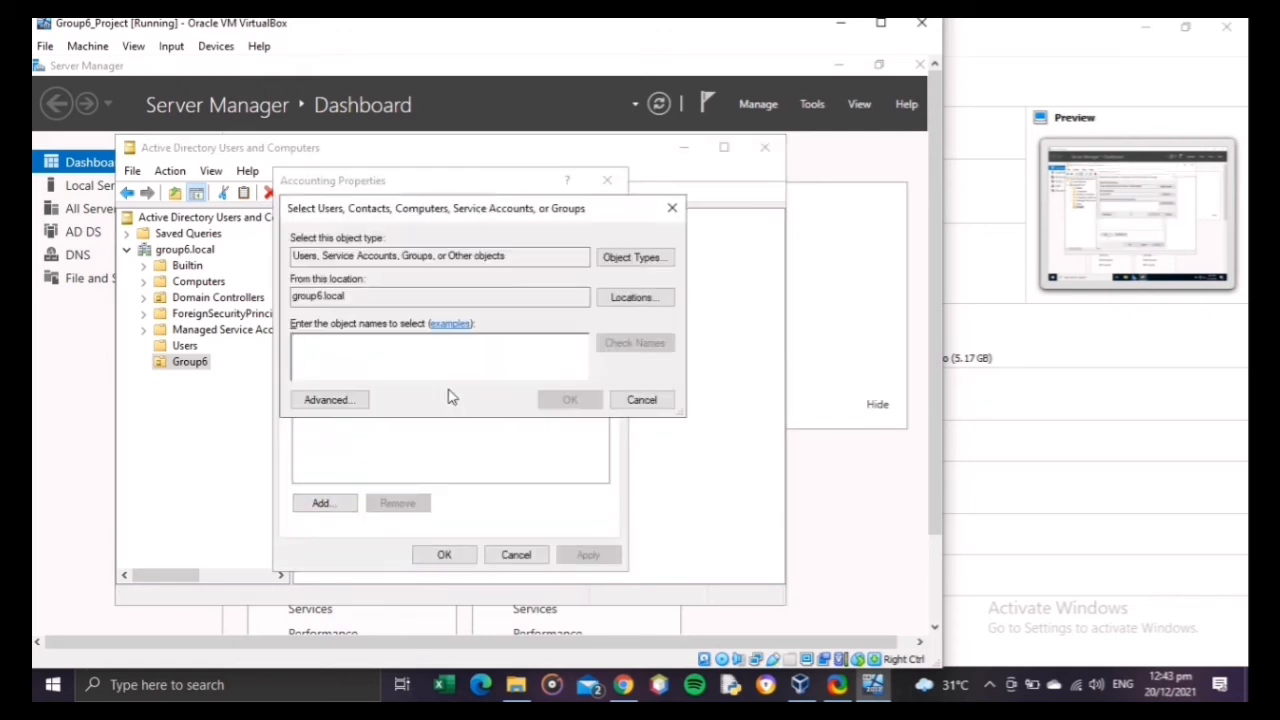
{"action": "type", "text": "Zam"}
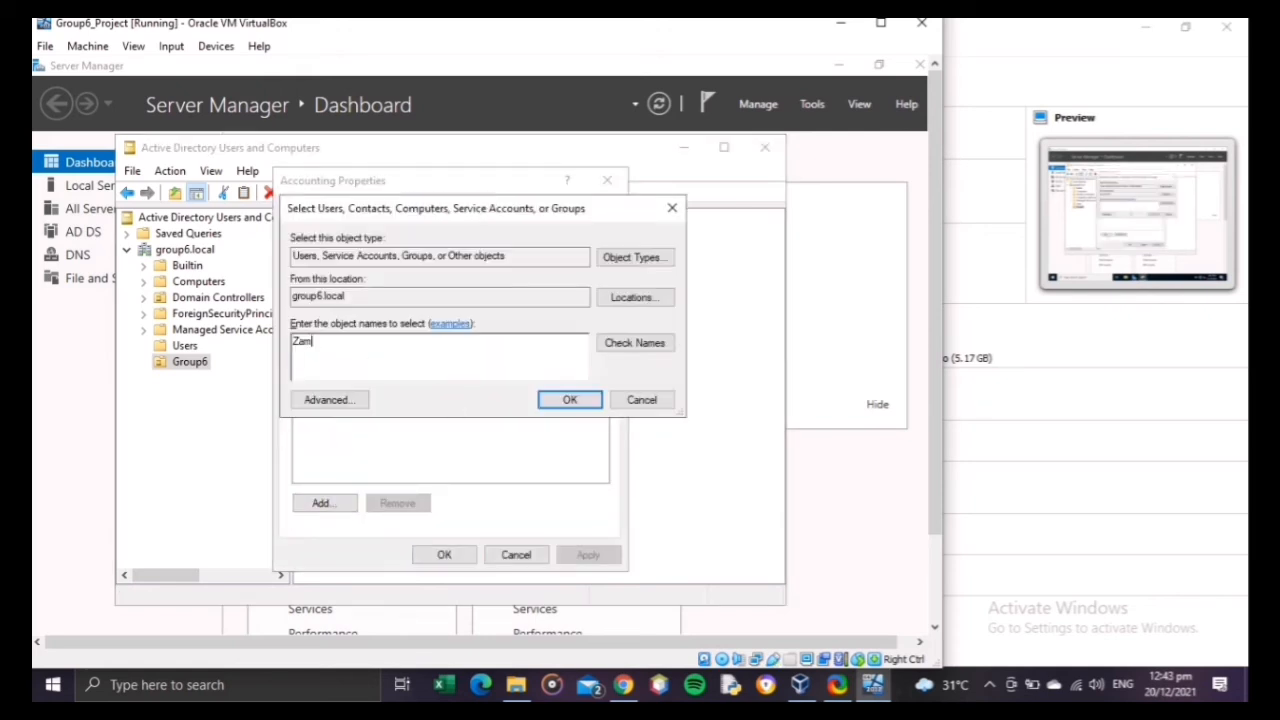
{"action": "left_click", "coordinate": [630, 345]}
{"action": "left_click", "coordinate": [586, 404]}
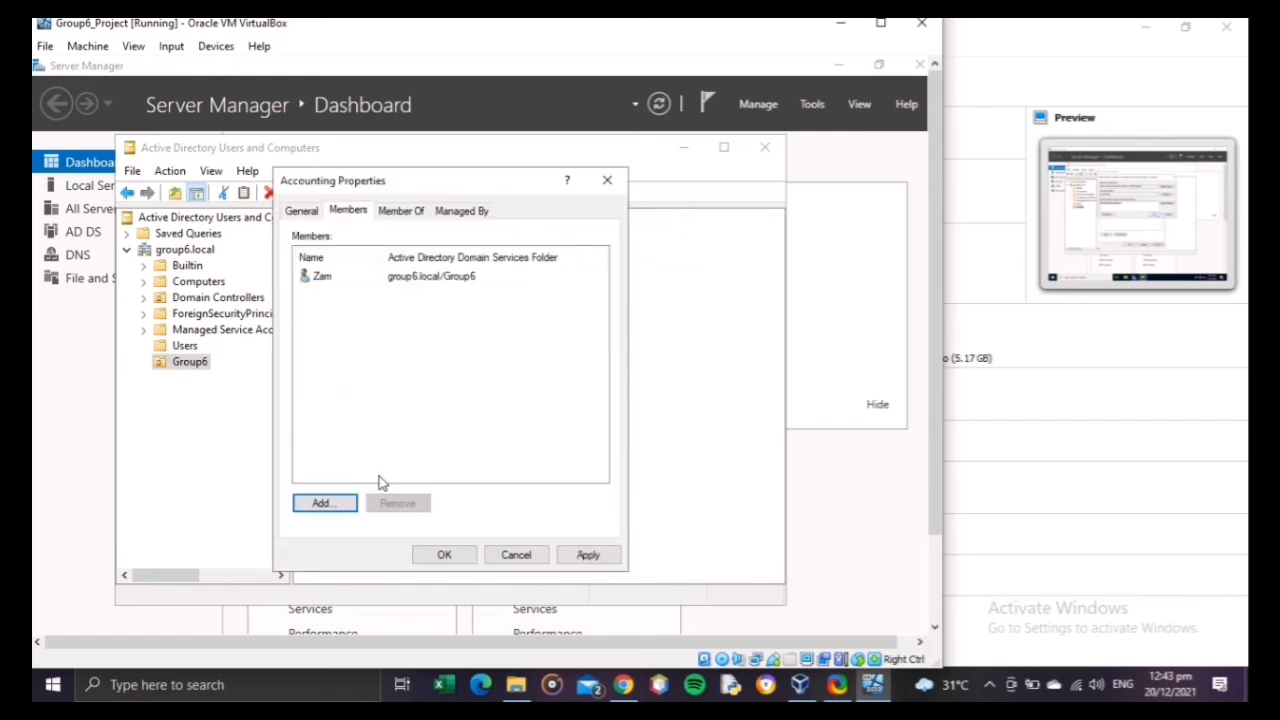
Step: Add the user listed directly above the ninth user in Group6 to the Accounting group's members
{"action": "left_click", "coordinate": [316, 508]}
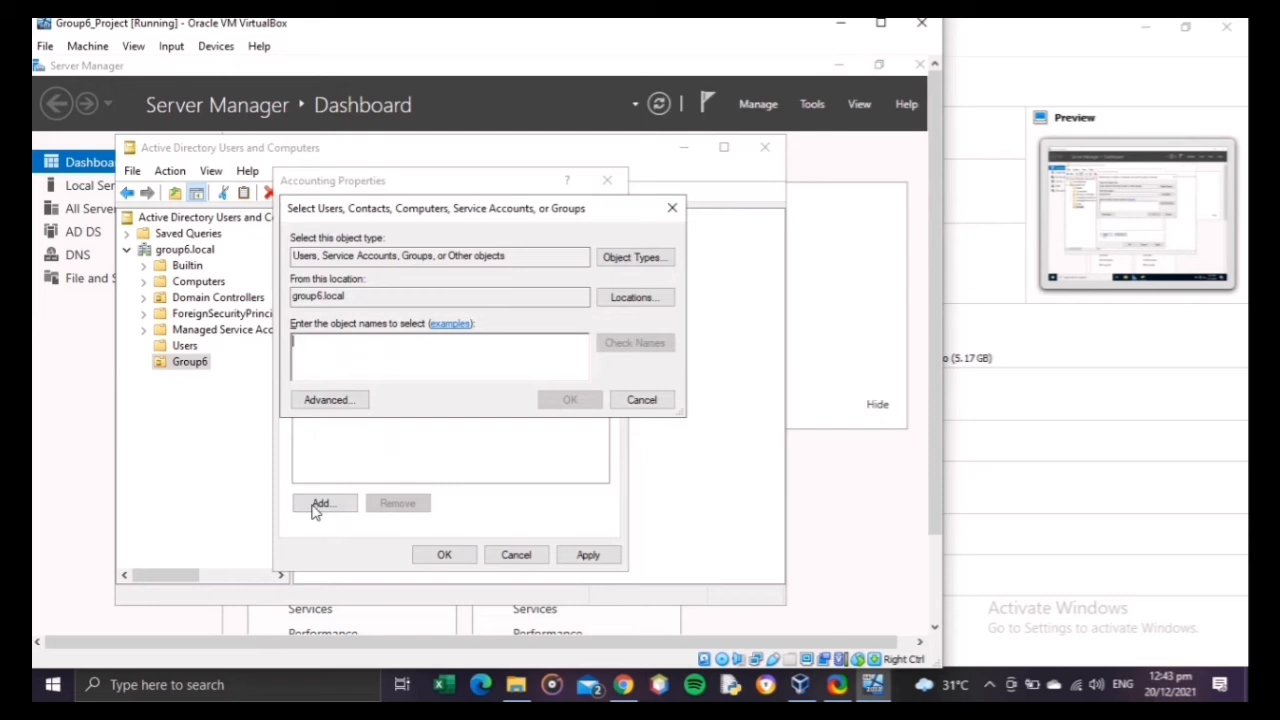
{"action": "type", "text": "Mariel"}
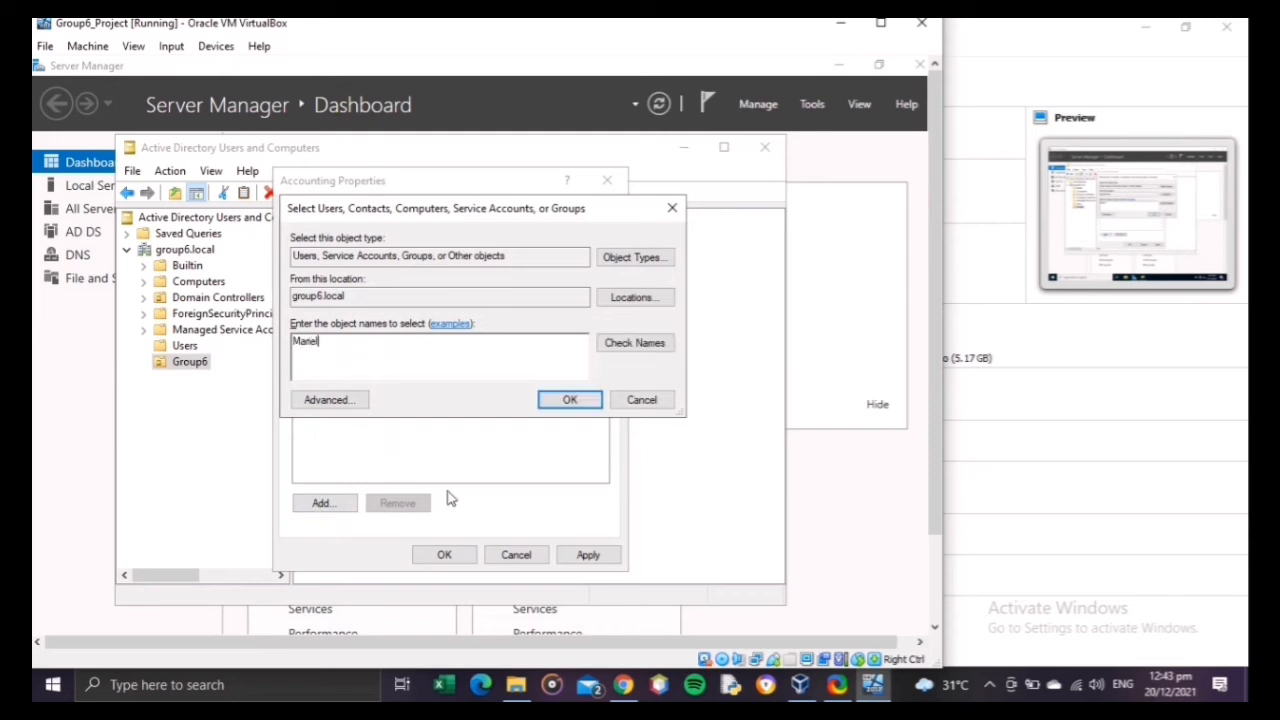
{"action": "key", "text": "alt+k"}
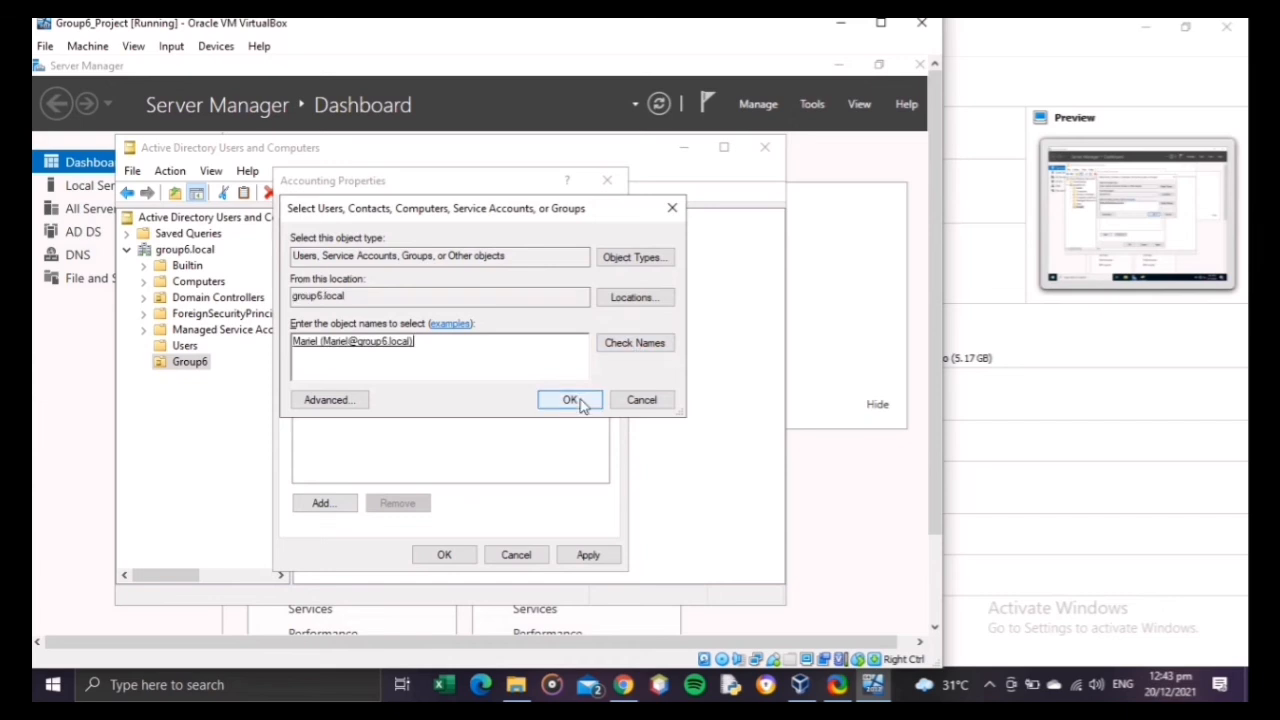
{"action": "left_click", "coordinate": [578, 401]}
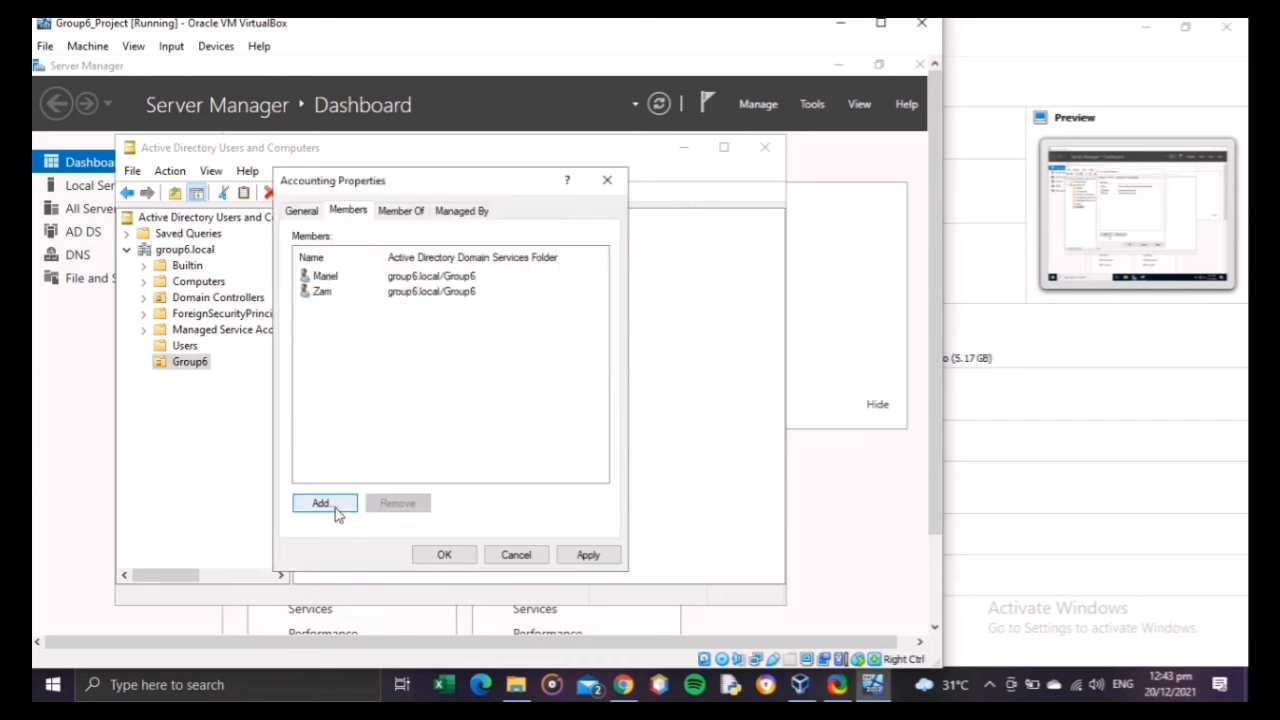
Step: Add the first user listed in Group6 to the Accounting group's members, checking the entered name
{"action": "left_click", "coordinate": [337, 507]}
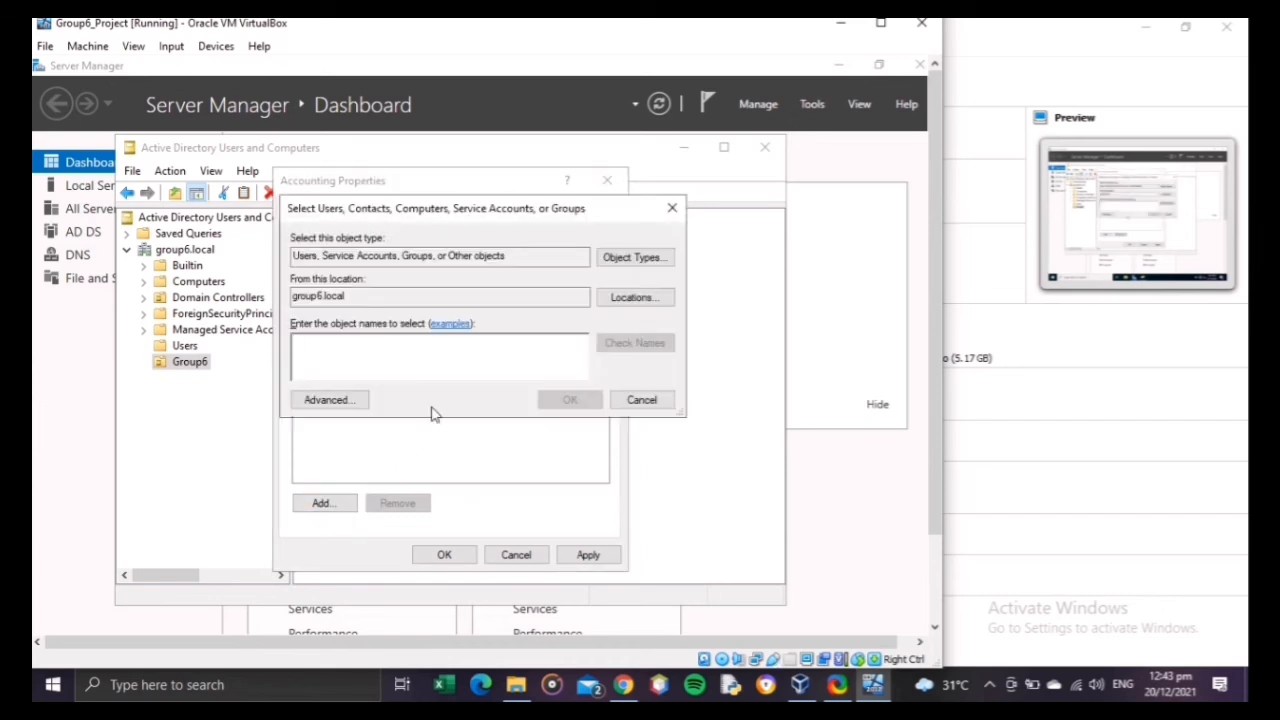
{"action": "type", "text": "a"}
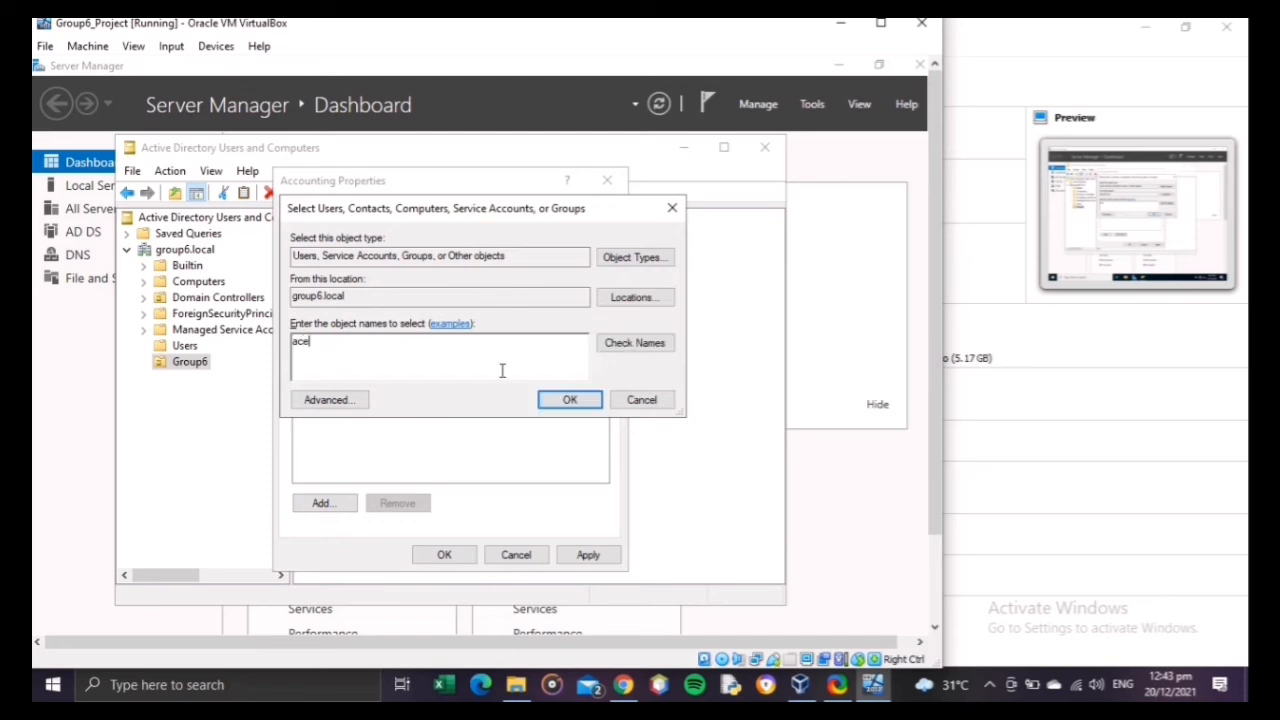
{"action": "type", "text": "ce"}
{"action": "left_click", "coordinate": [634, 342]}
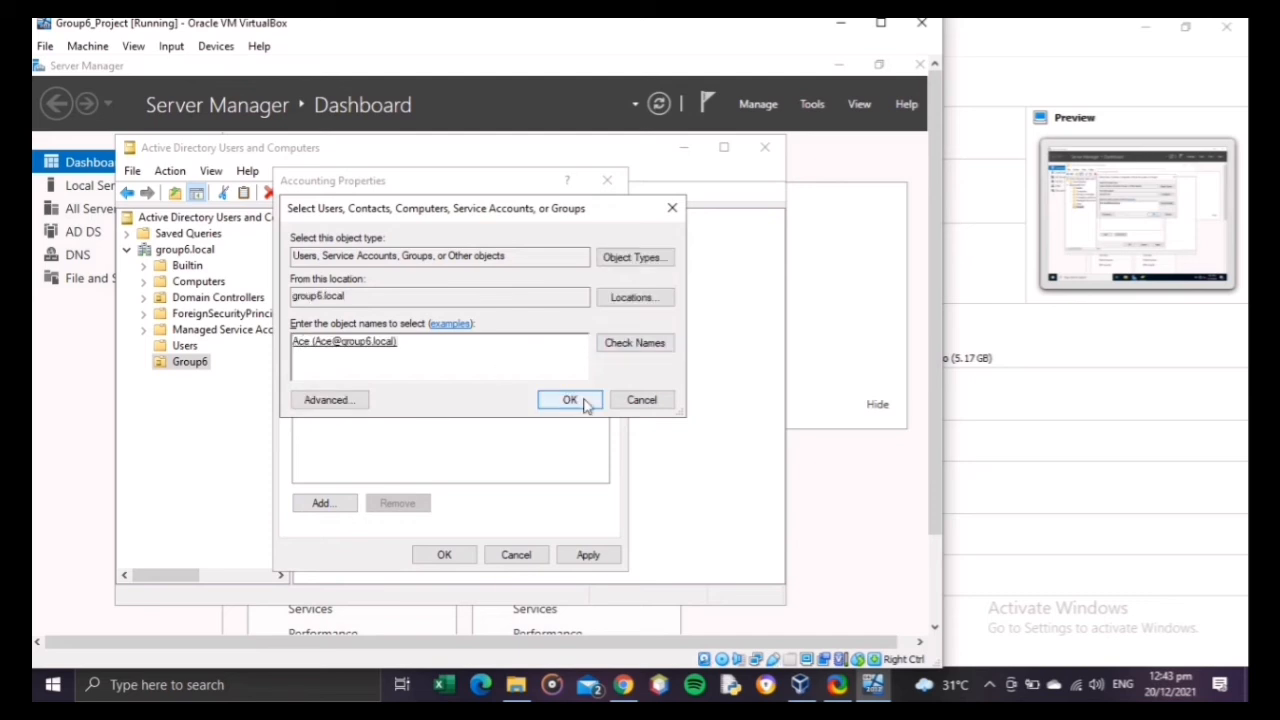
{"action": "left_click", "coordinate": [569, 400]}
Step: Add the user listed directly below the ICTS group in Group6 to the Accounting group's members
{"action": "left_click", "coordinate": [320, 510]}
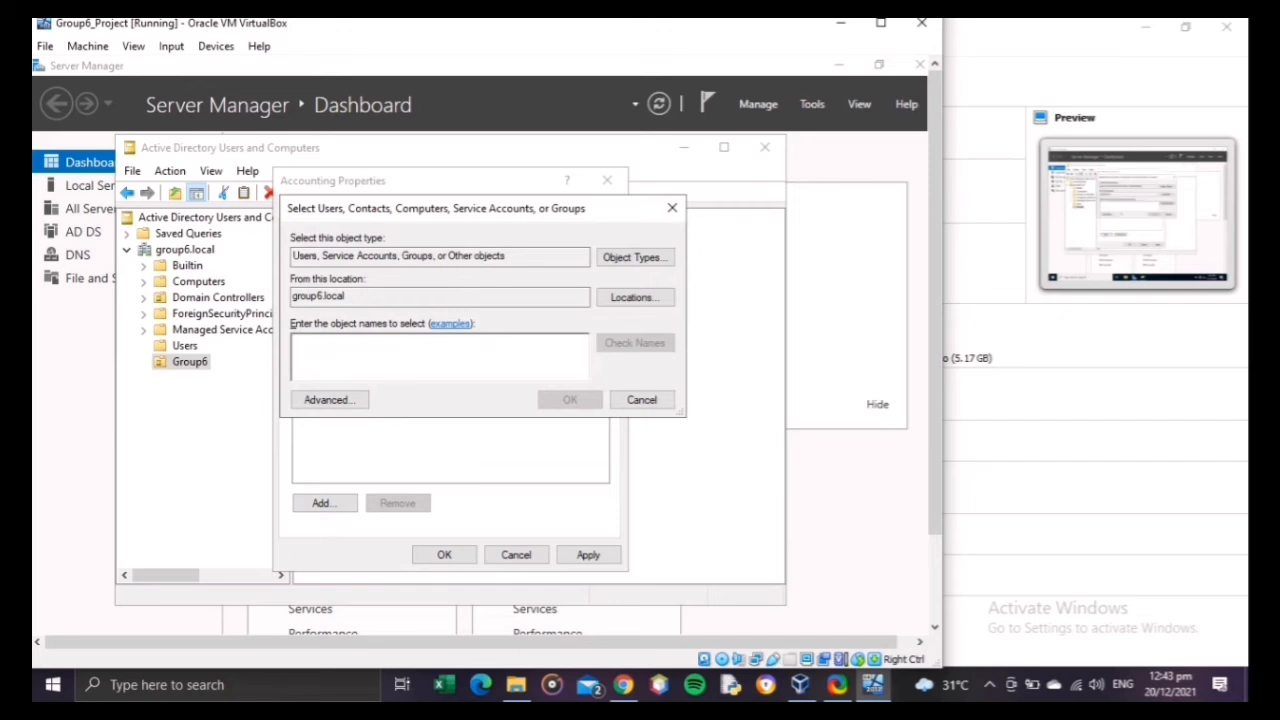
{"action": "type", "text": "Jane"}
{"action": "left_click", "coordinate": [623, 343]}
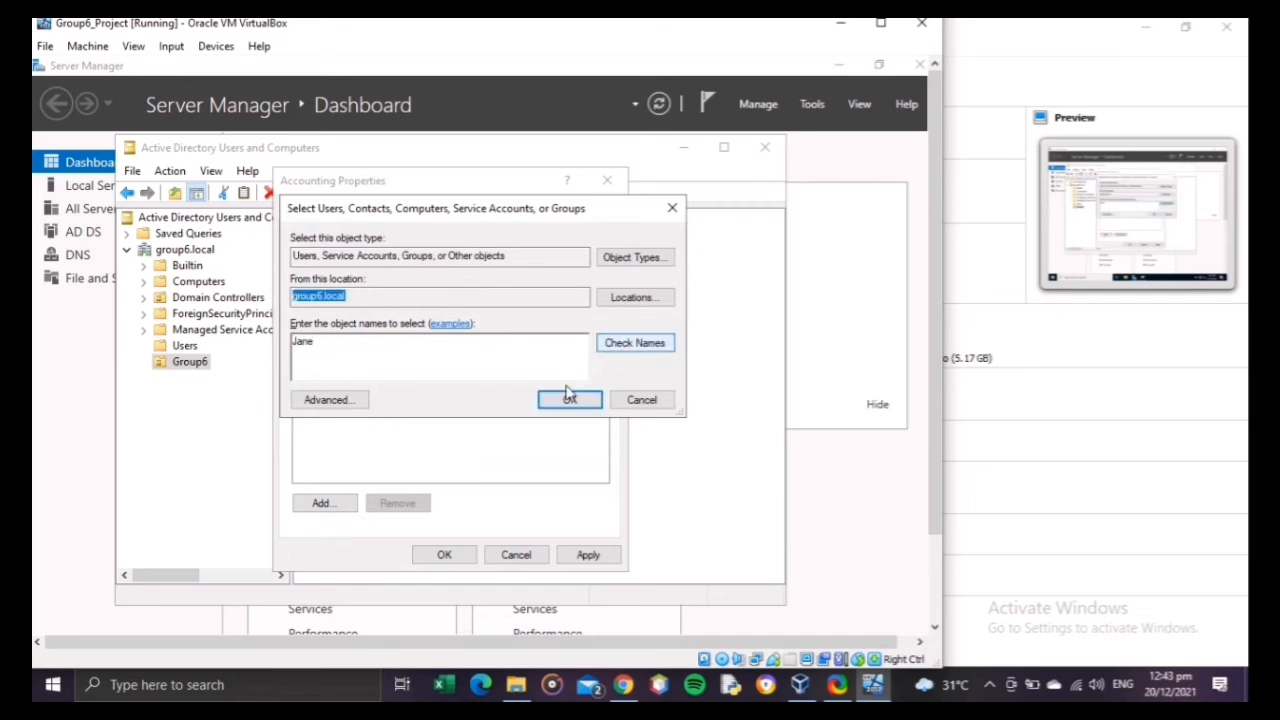
{"action": "left_click", "coordinate": [574, 400]}
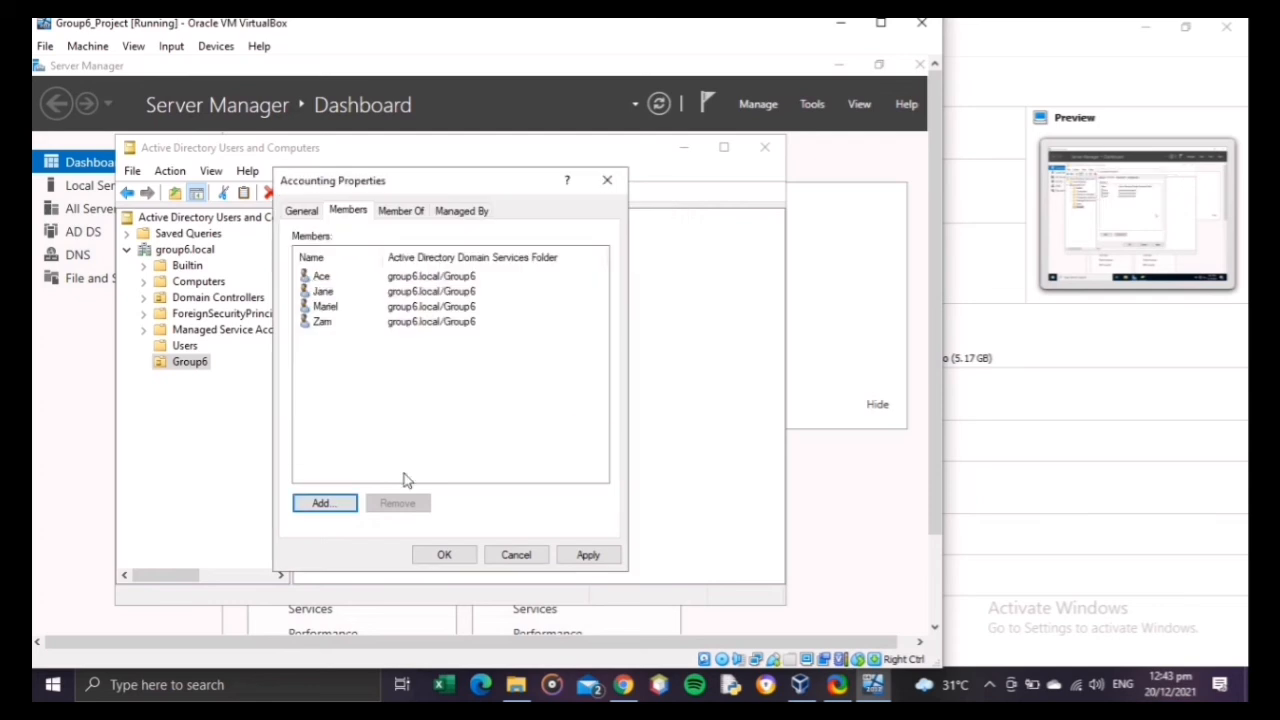
Step: Add the second-to-last user listed in Group6 to the Accounting group and apply the membership changes
{"action": "left_click", "coordinate": [340, 510]}
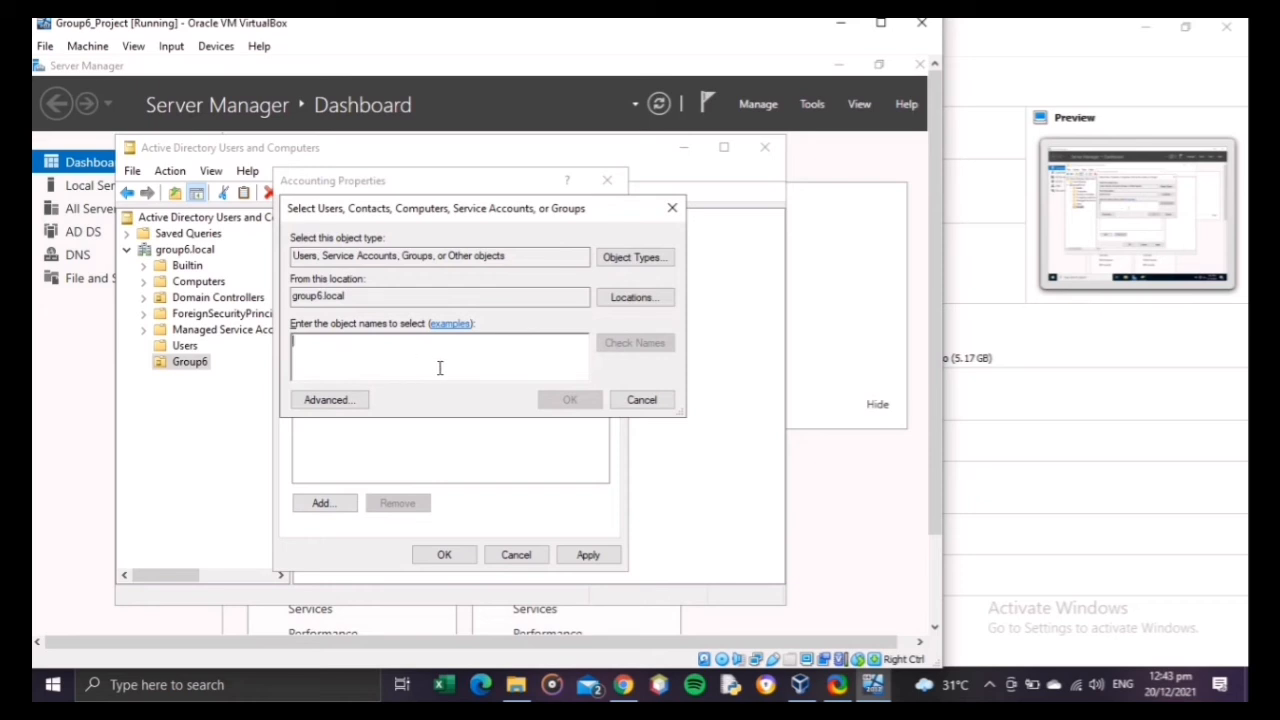
{"action": "type", "text": "Maxpien"}
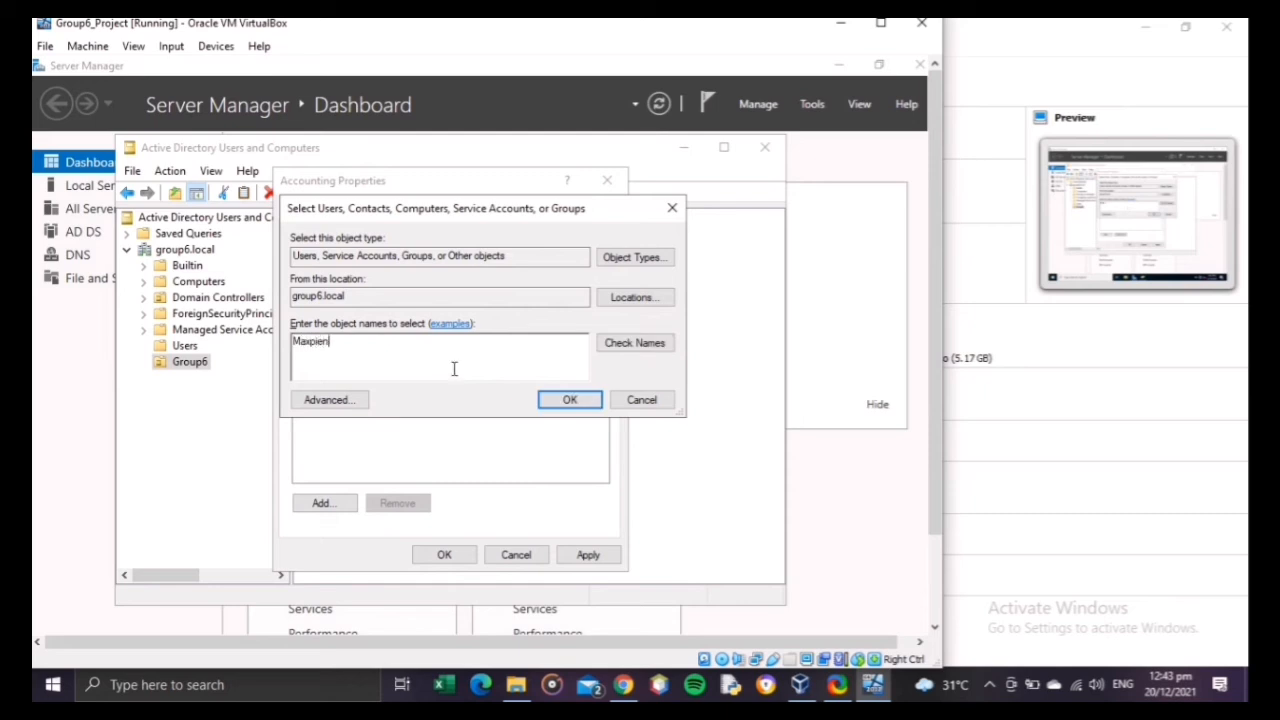
{"action": "left_click", "coordinate": [585, 402]}
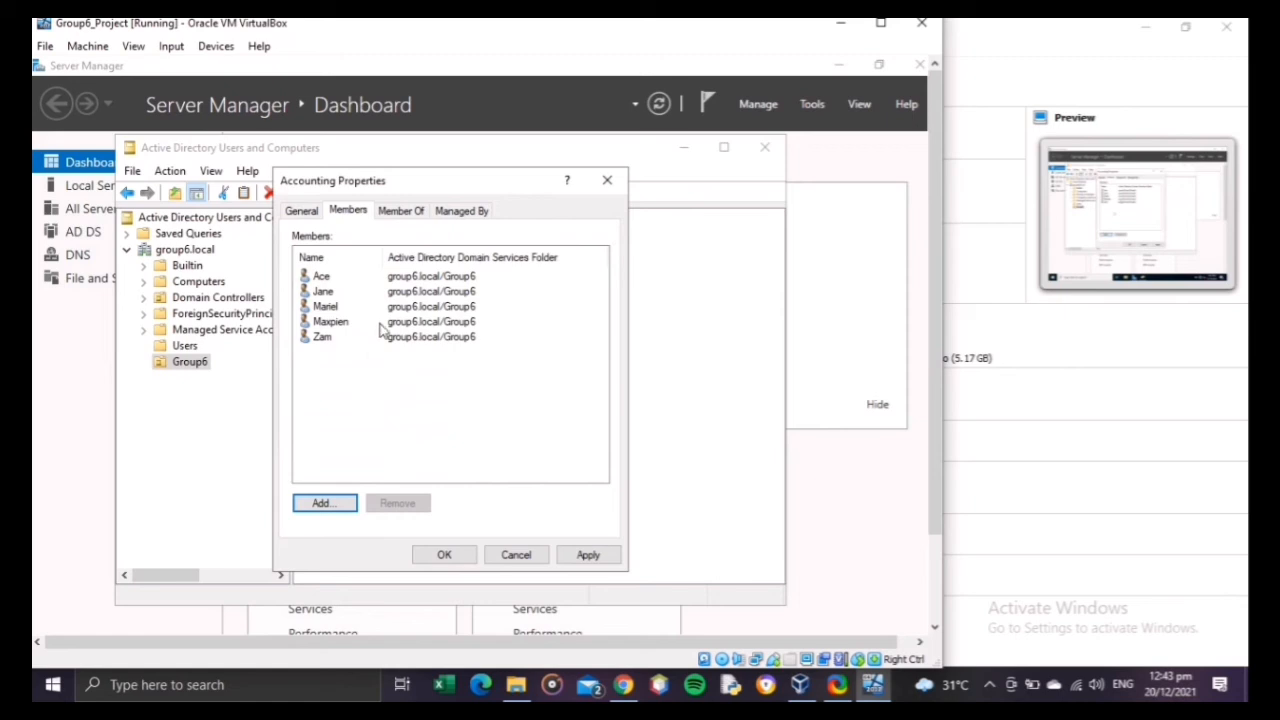
{"action": "left_click", "coordinate": [587, 554]}
{"action": "left_click", "coordinate": [455, 560]}
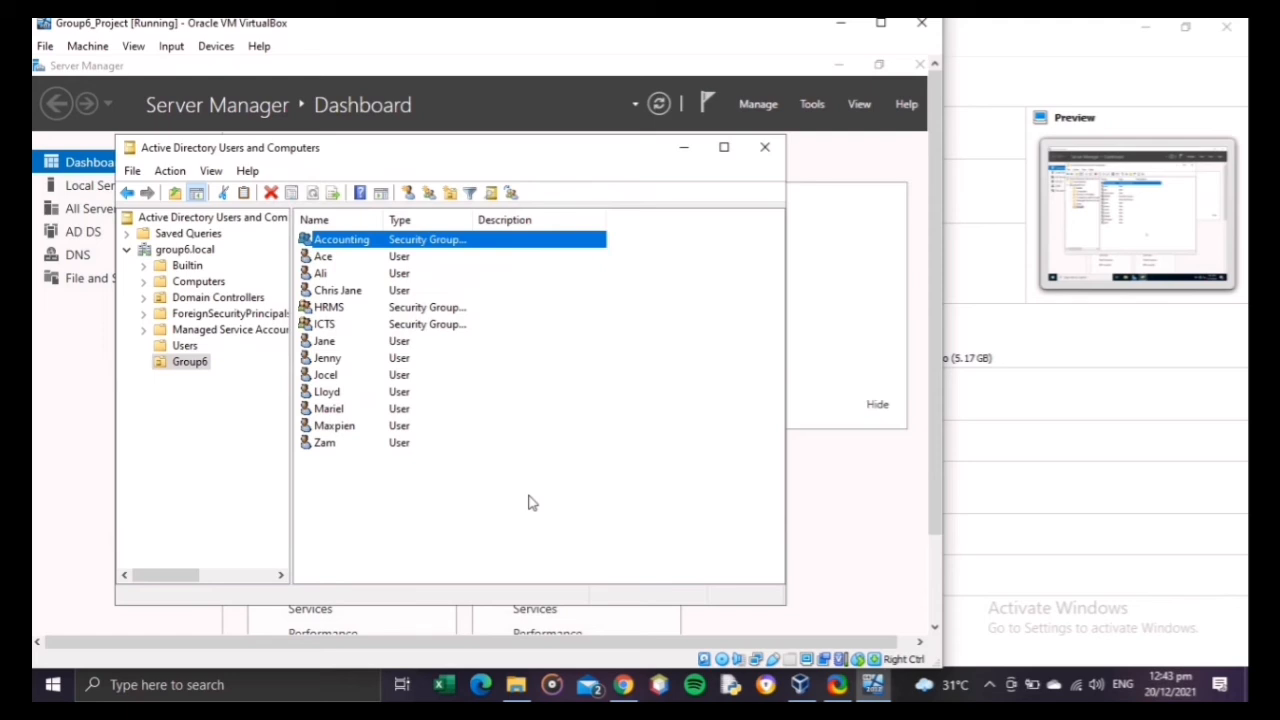
{"action": "right_click", "coordinate": [417, 512]}
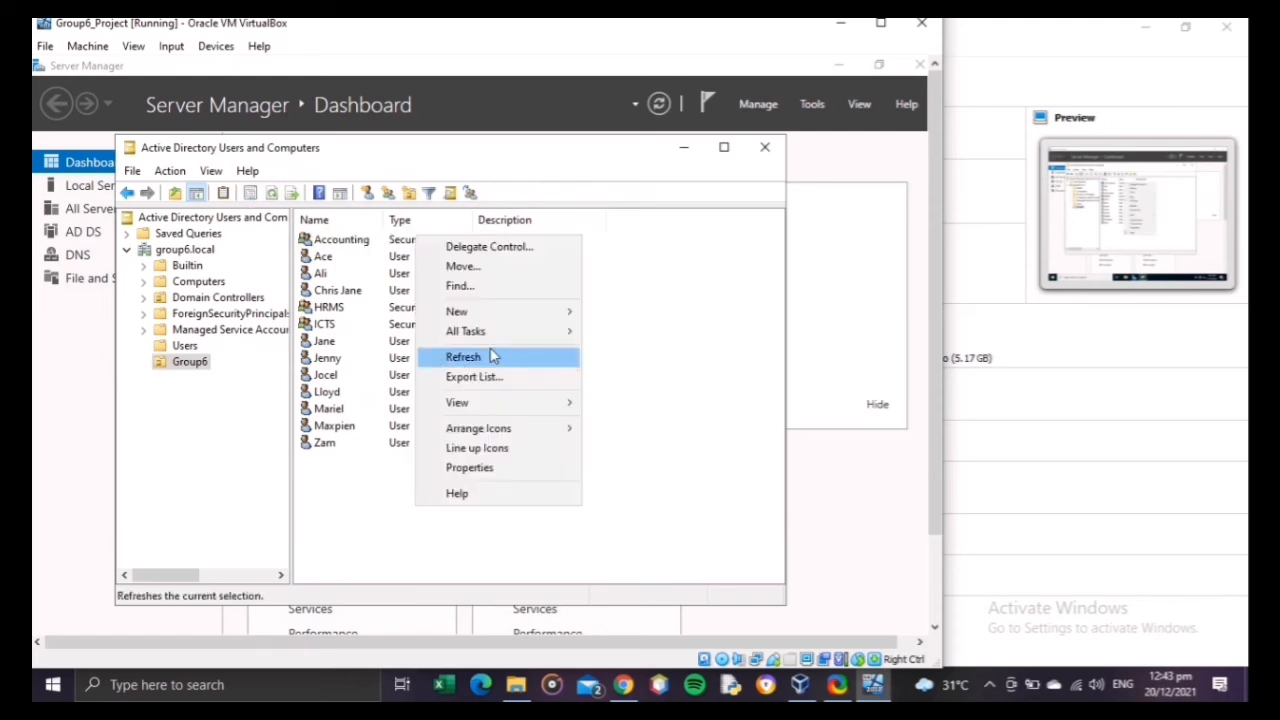
{"action": "mouse_move", "coordinate": [491, 318]}
{"action": "left_click", "coordinate": [650, 487]}
{"action": "type", "text": "Nicole"}
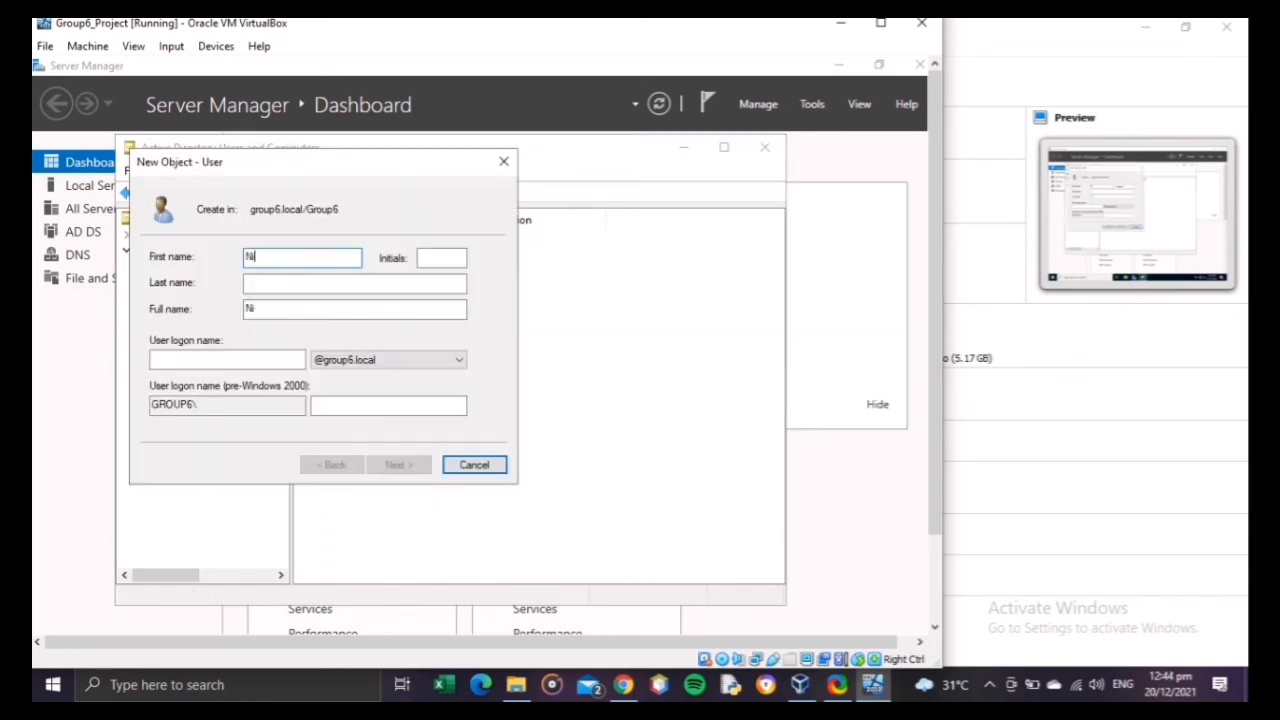
{"action": "left_click", "coordinate": [263, 357]}
{"action": "type", "text": "Nicole"}
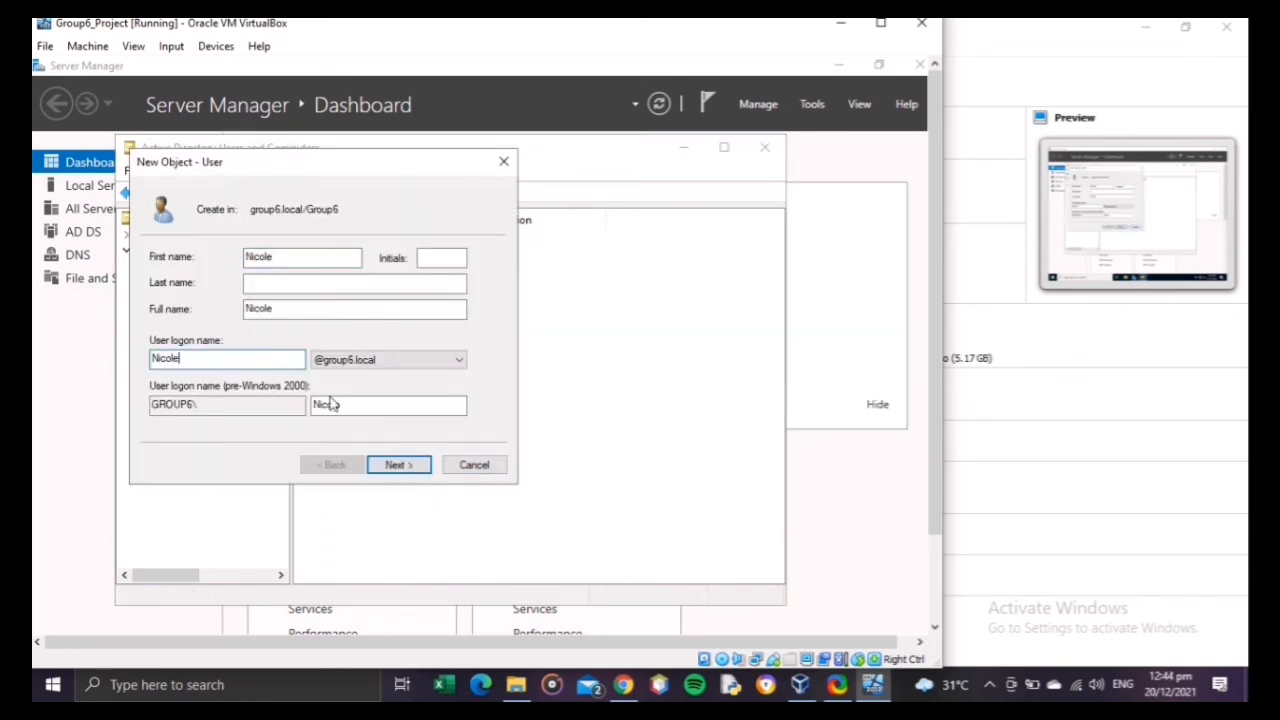
{"action": "left_click", "coordinate": [396, 464]}
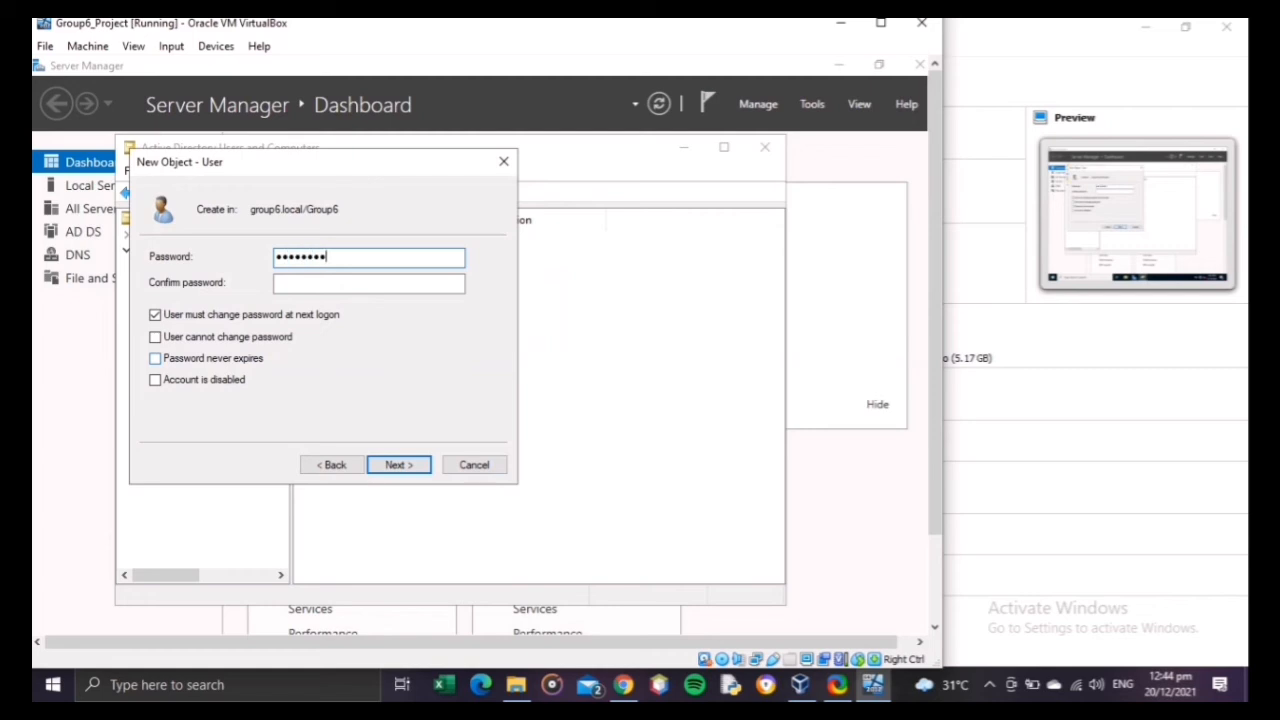
Step: Enter and confirm the eleventh user's password, turn off the change at next logon, set it to never expire, and create the account
{"action": "left_click", "coordinate": [386, 288]}
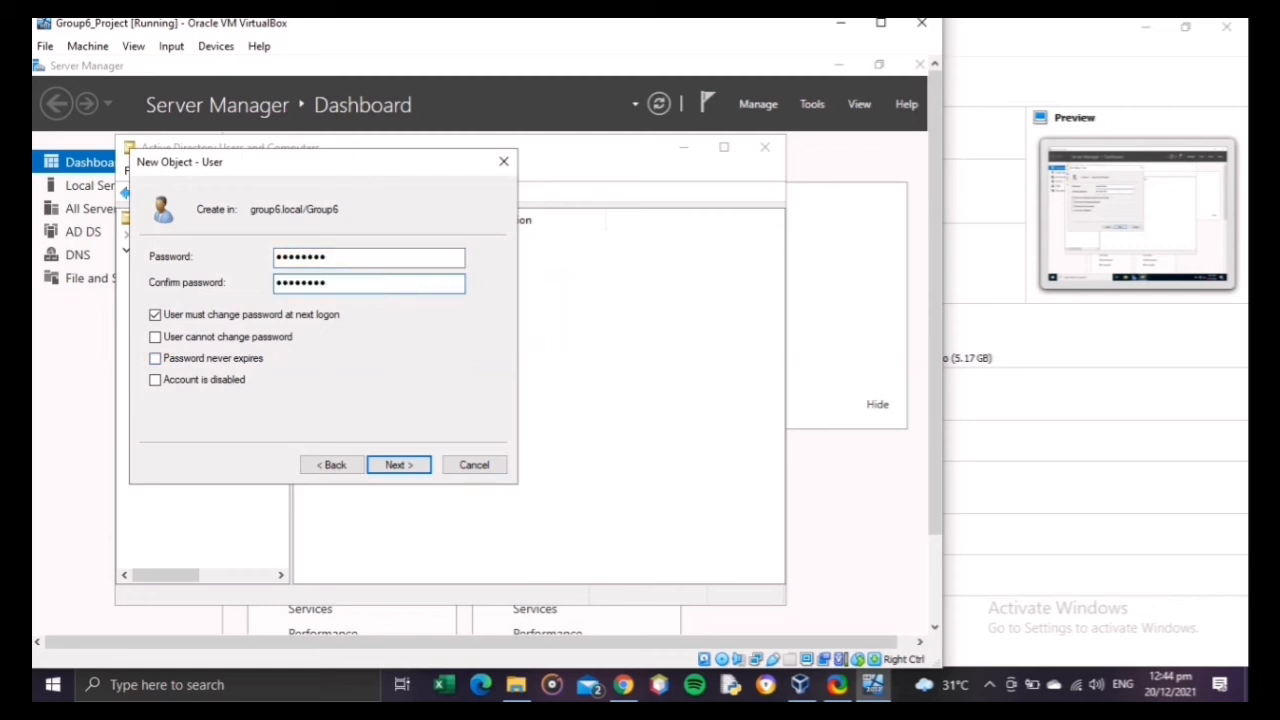
{"action": "left_click", "coordinate": [238, 314]}
{"action": "left_click", "coordinate": [216, 359]}
{"action": "left_click", "coordinate": [399, 465]}
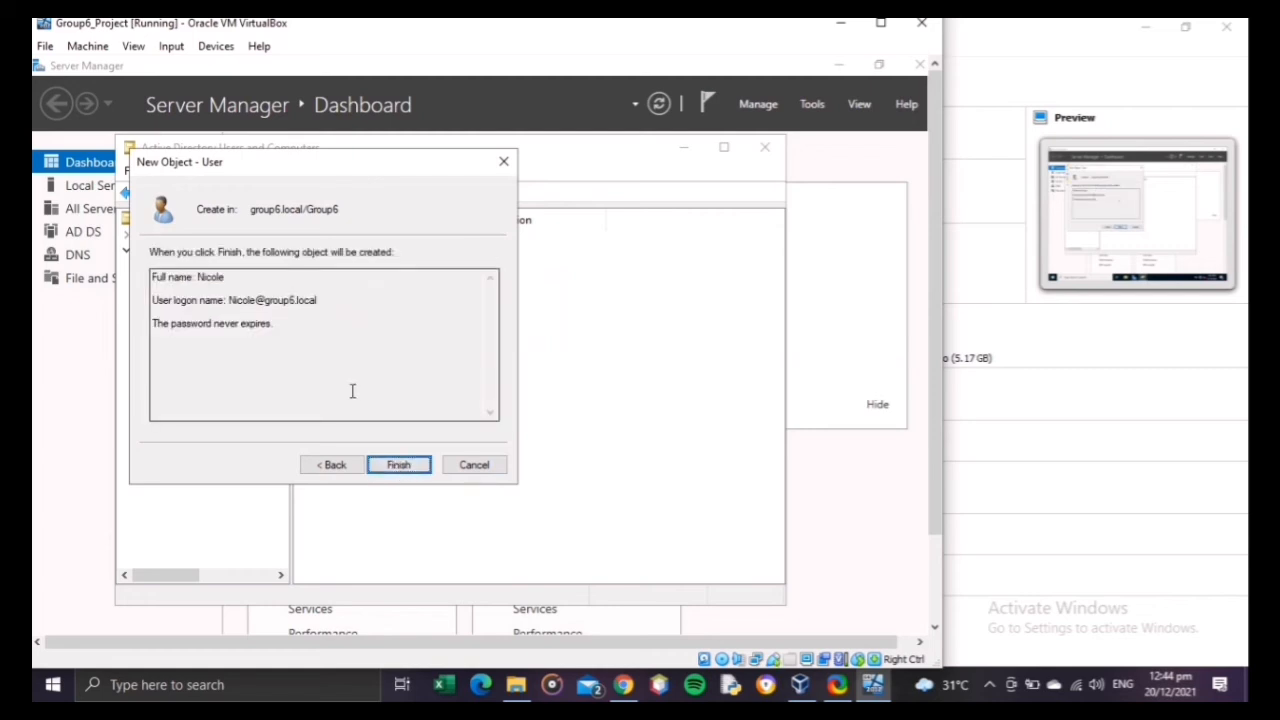
{"action": "left_click", "coordinate": [399, 465]}
{"action": "right_click", "coordinate": [457, 515]}
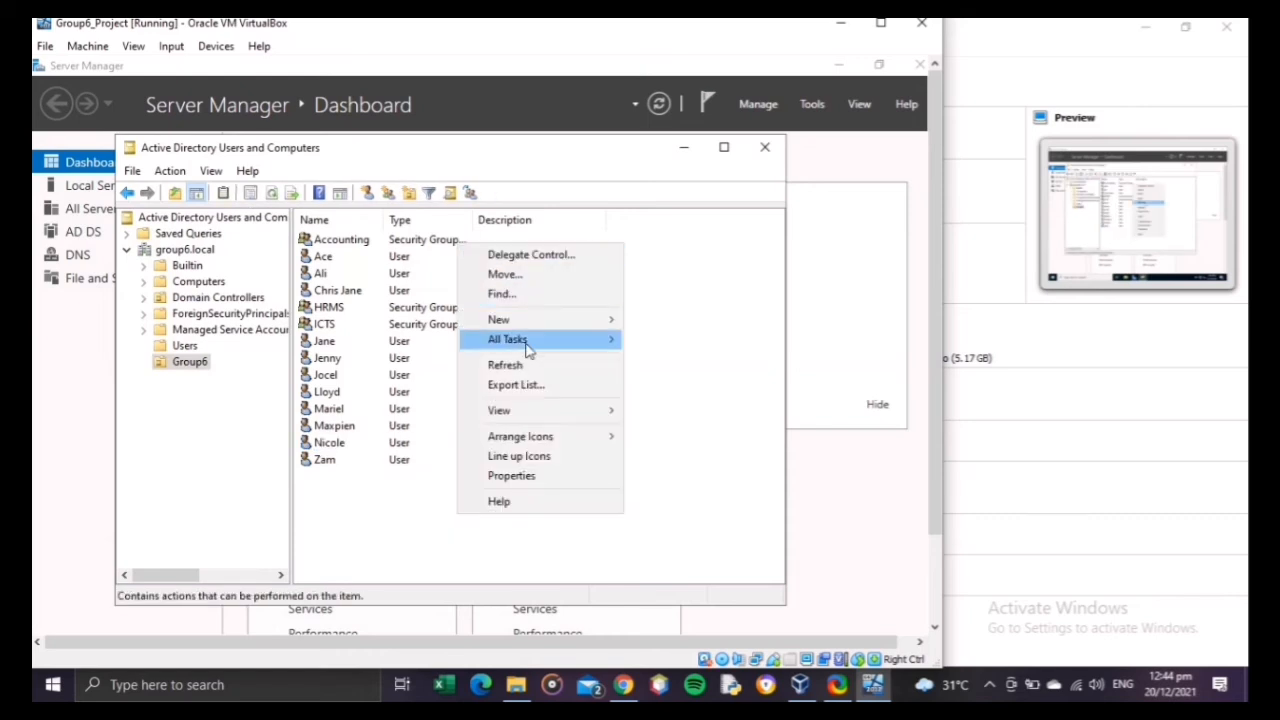
{"action": "mouse_move", "coordinate": [540, 320]}
{"action": "left_click", "coordinate": [735, 492]}
{"action": "type", "text": "user1"}
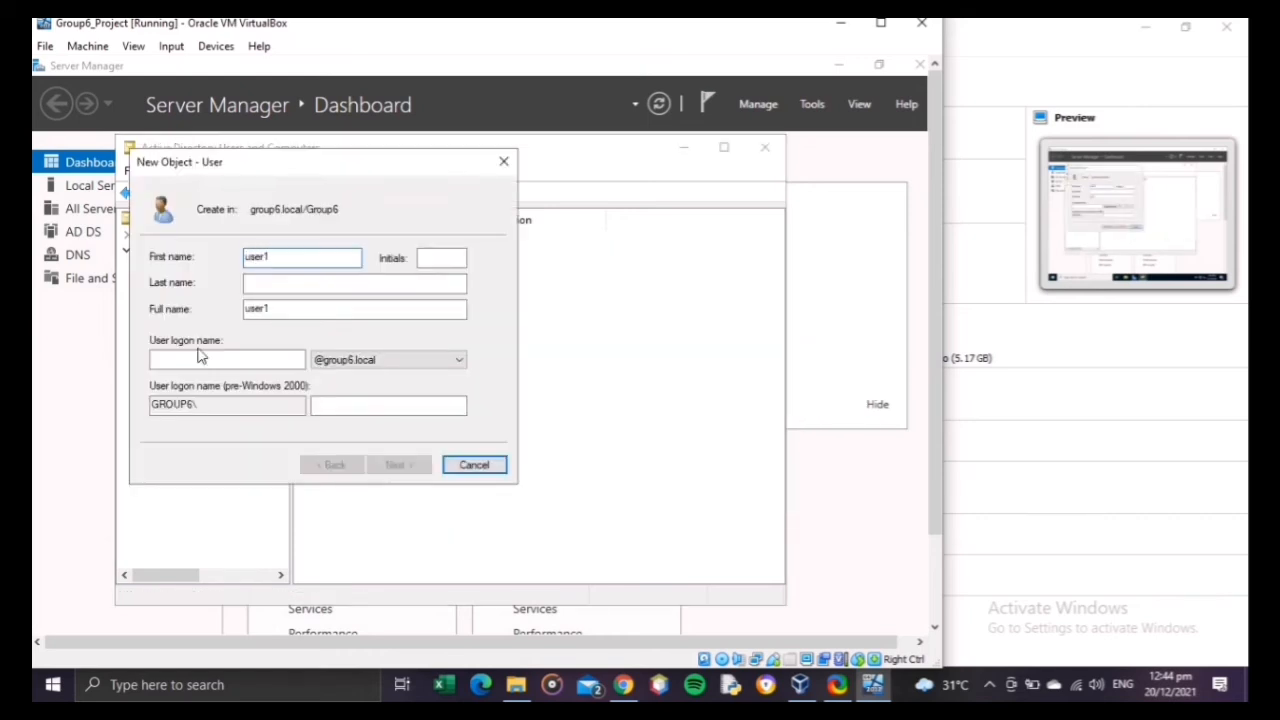
{"action": "left_click", "coordinate": [200, 359]}
{"action": "type", "text": "user1"}
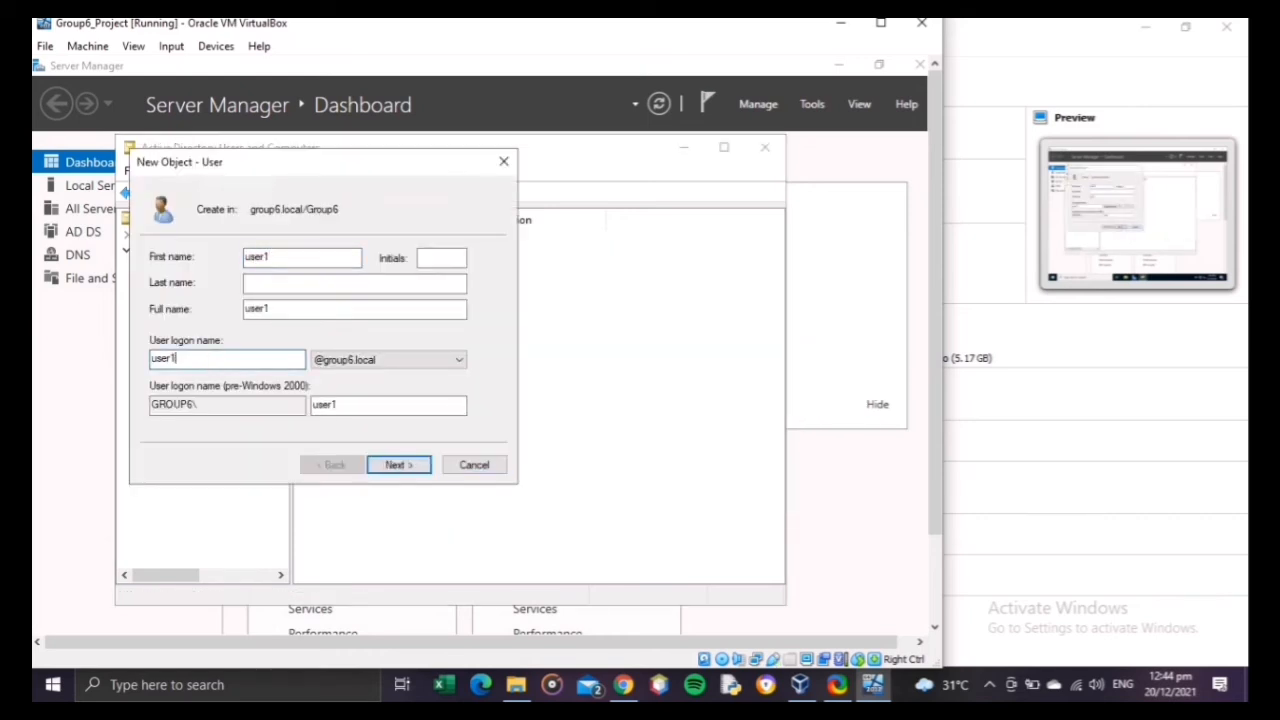
{"action": "left_click", "coordinate": [399, 465]}
Step: Enter user1's password, turn off the change at next logon, set it to never expire, and try to continue without confirming the password
{"action": "type", "text": "Pd"}
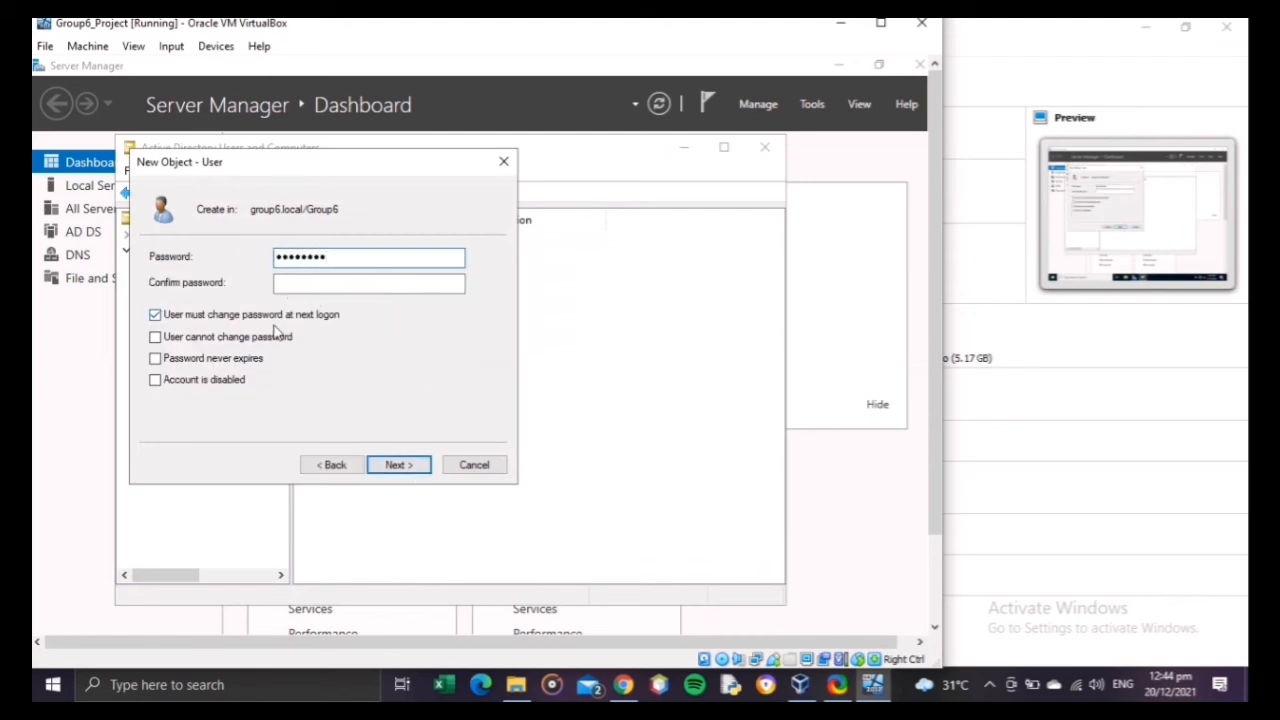
{"action": "left_click", "coordinate": [268, 316]}
{"action": "left_click", "coordinate": [226, 360]}
{"action": "left_click", "coordinate": [397, 465]}
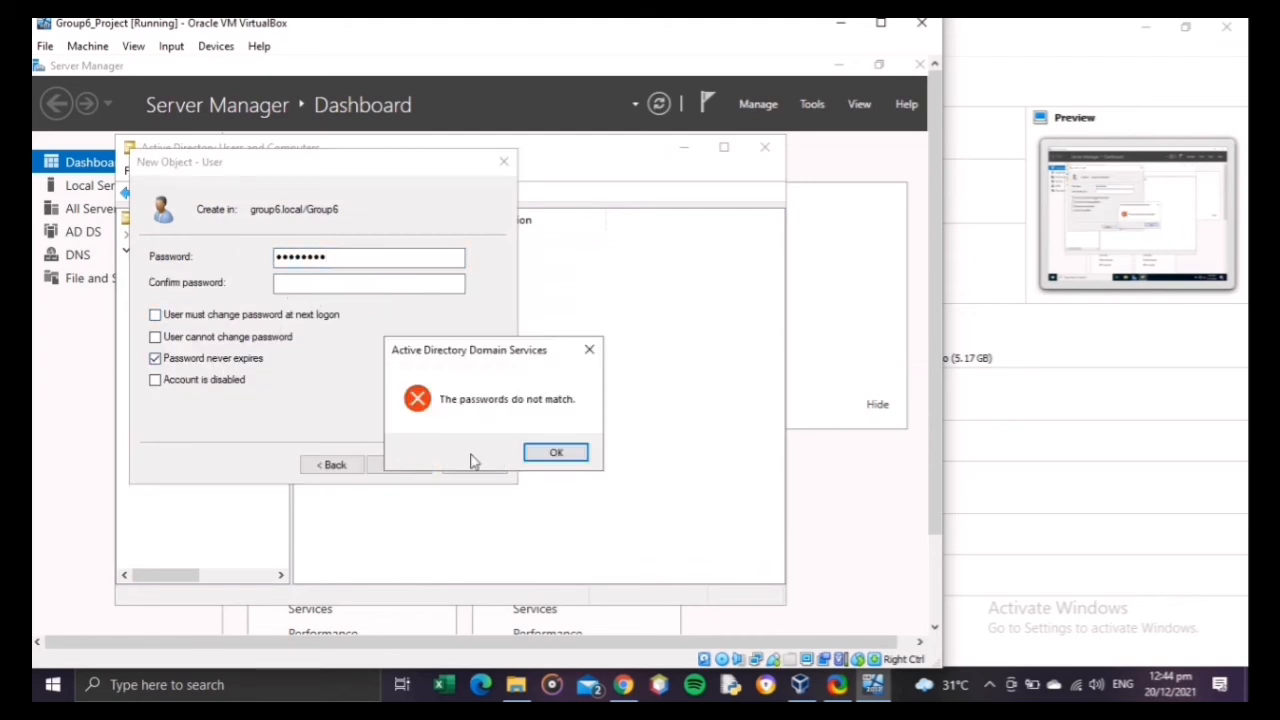
{"action": "left_click", "coordinate": [548, 455]}
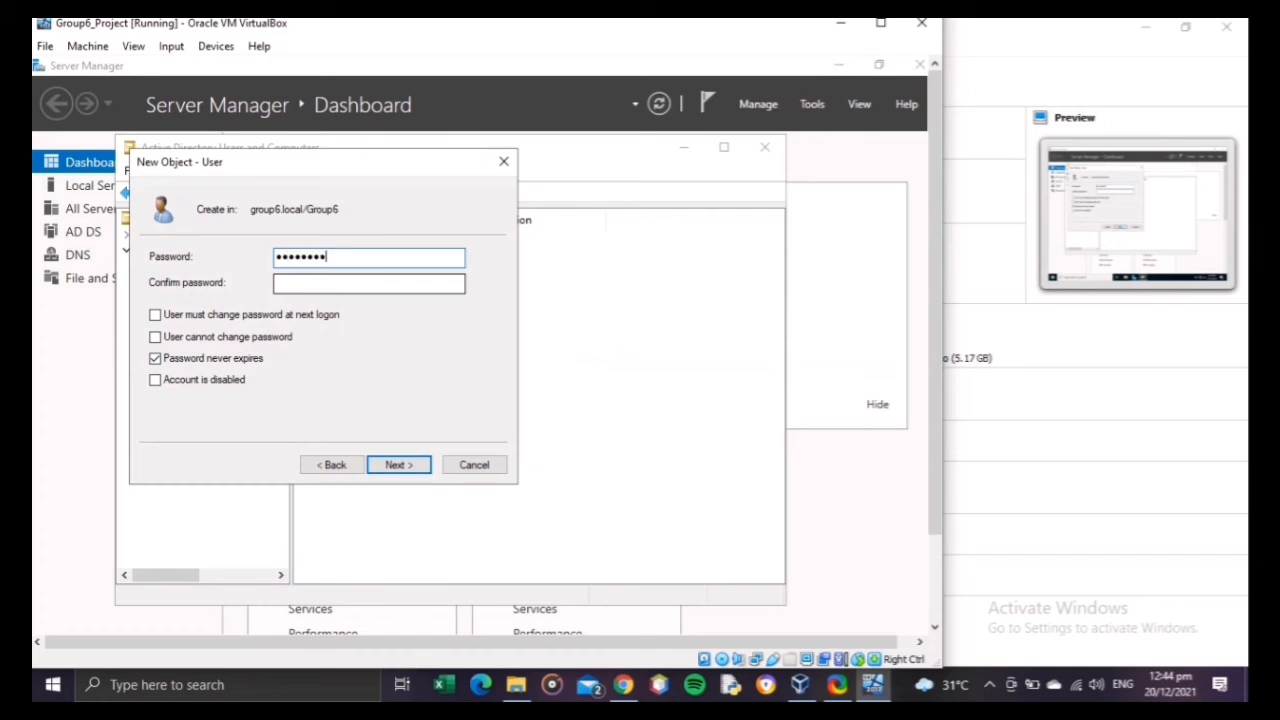
Step: Re-enter and confirm user1's password, then create the account
{"action": "key", "text": "BackSpace"}
{"action": "key", "text": "BackSpace"}
{"action": "key", "text": "BackSpace"}
{"action": "key", "text": "BackSpace"}
{"action": "key", "text": "BackSpace"}
{"action": "key", "text": "BackSpace"}
{"action": "key", "text": "BackSpace"}
{"action": "type", "text": "••••••"}
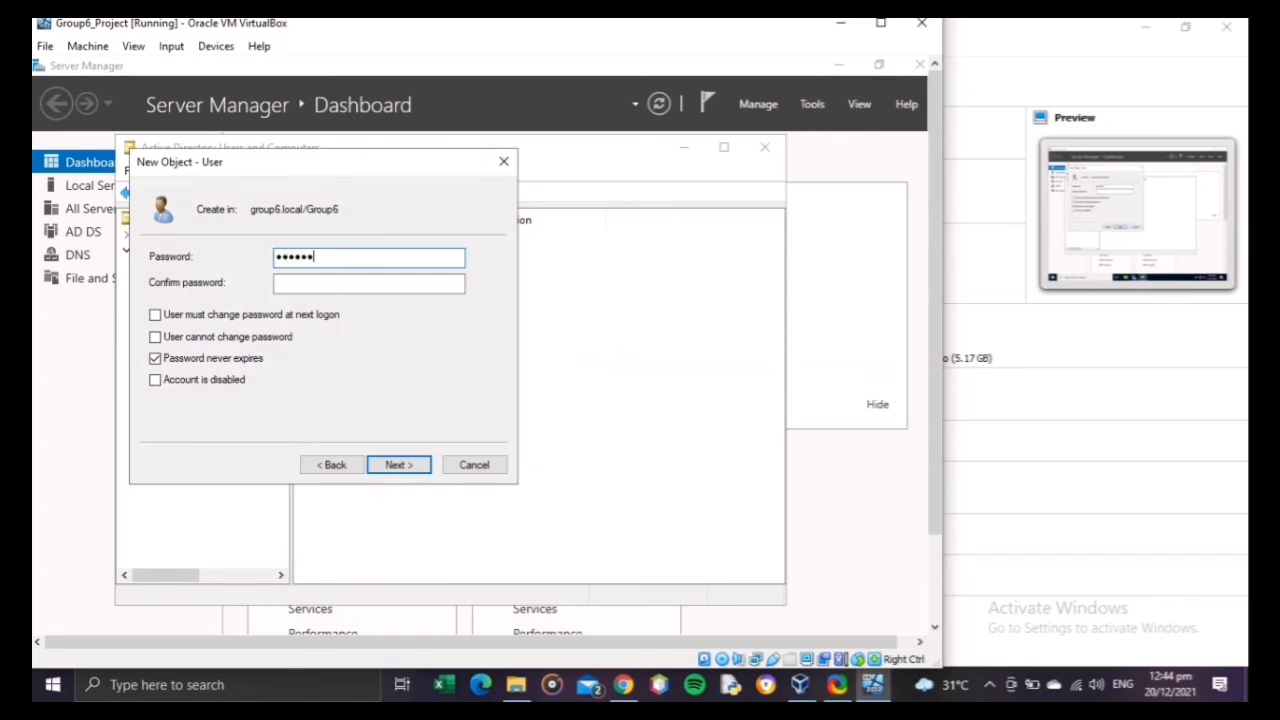
{"action": "type", "text": "••"}
{"action": "key", "text": "Tab"}
{"action": "type", "text": "•"}
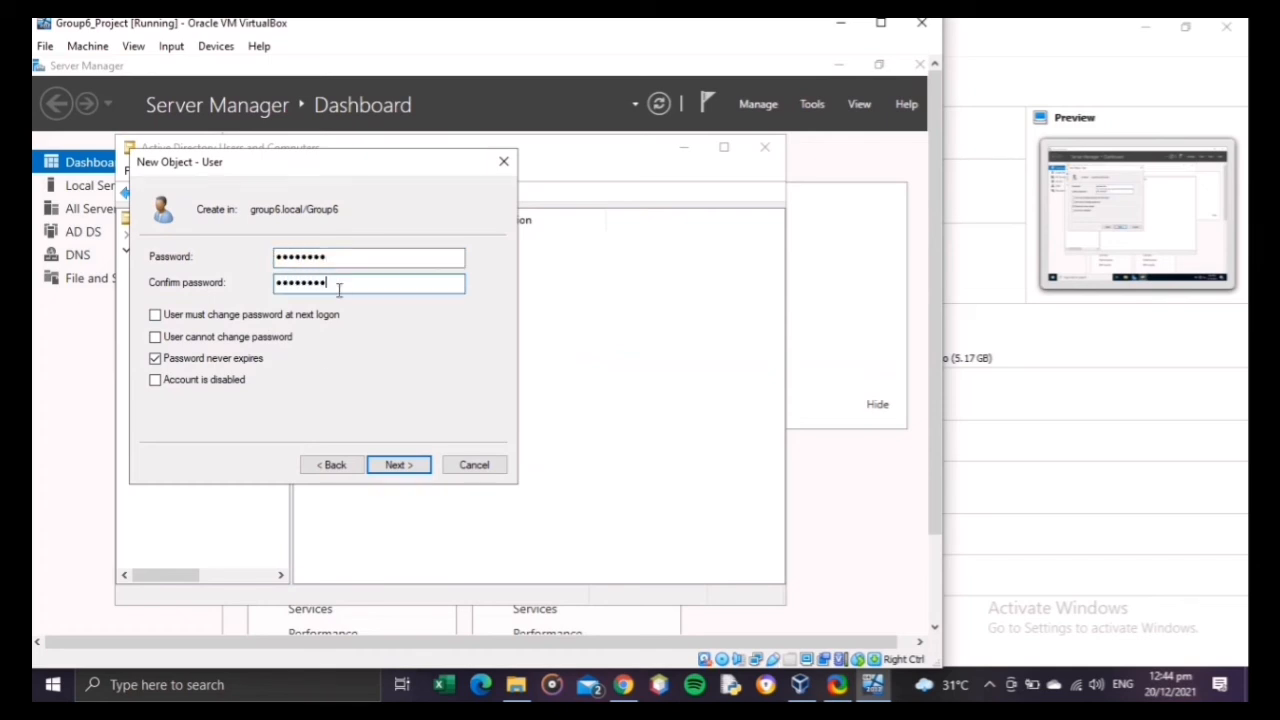
{"action": "left_click", "coordinate": [412, 465]}
{"action": "left_click", "coordinate": [420, 468]}
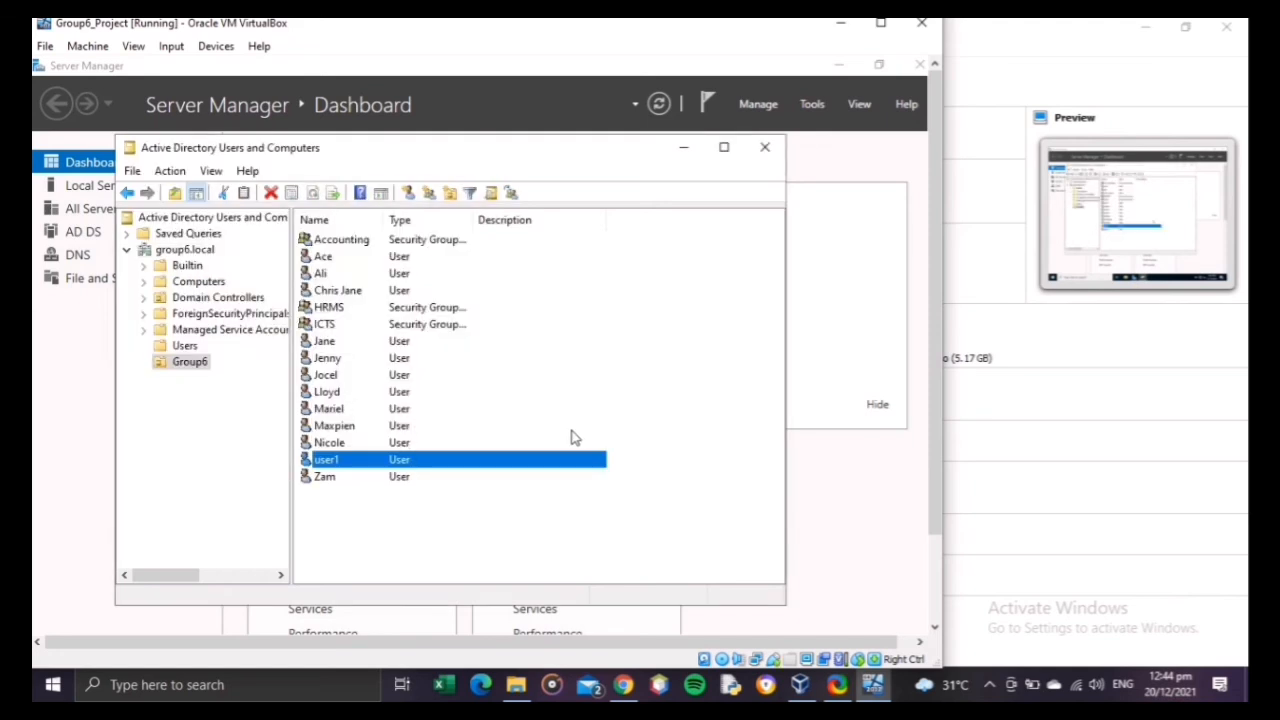
{"action": "right_click", "coordinate": [572, 428]}
{"action": "right_click", "coordinate": [614, 528]}
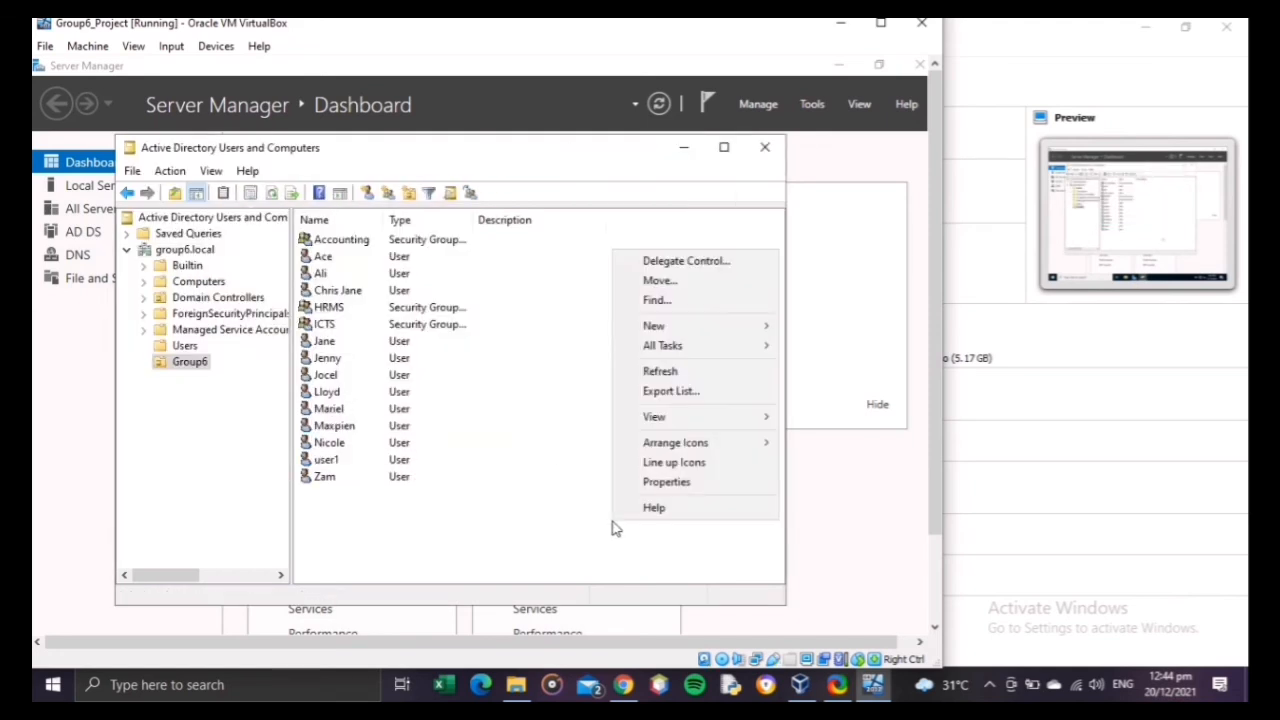
{"action": "mouse_move", "coordinate": [700, 326]}
{"action": "left_click", "coordinate": [452, 505]}
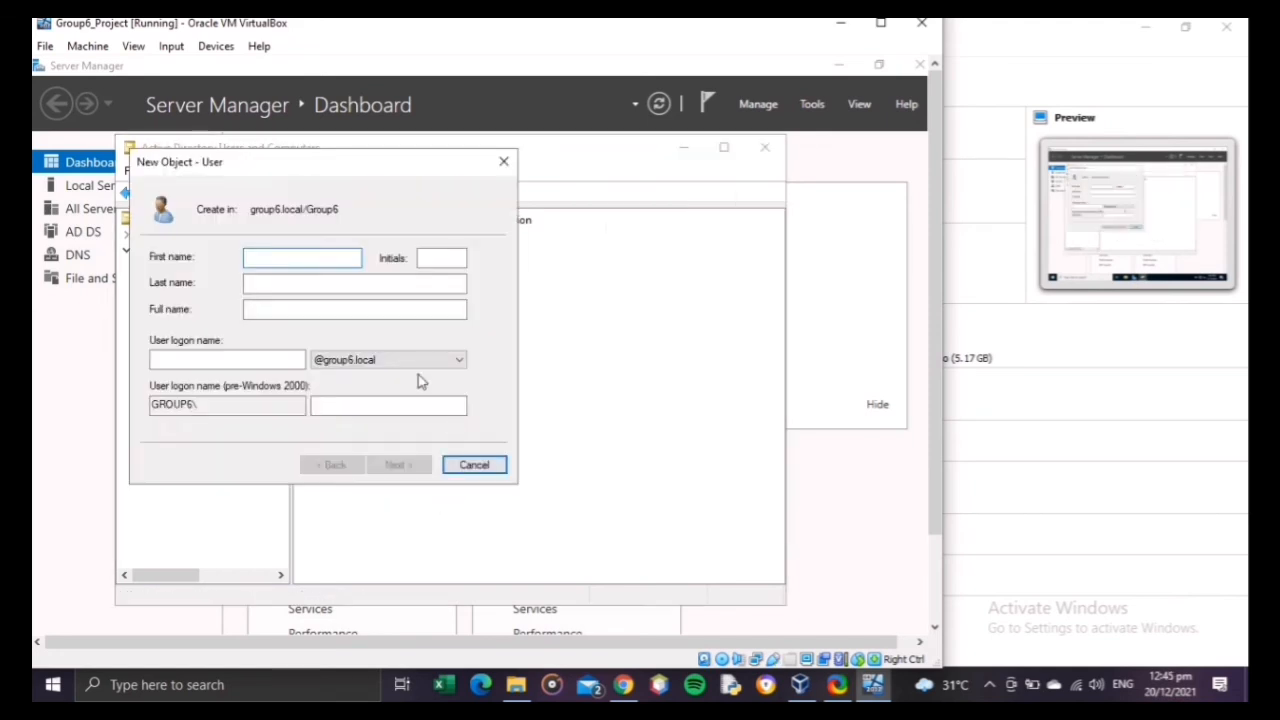
{"action": "type", "text": "usere=2"}
{"action": "key", "text": "BackSpace"}
{"action": "key", "text": "BackSpace"}
{"action": "key", "text": "BackSpace"}
{"action": "type", "text": "2"}
{"action": "left_click", "coordinate": [236, 364]}
{"action": "type", "text": "usee"}
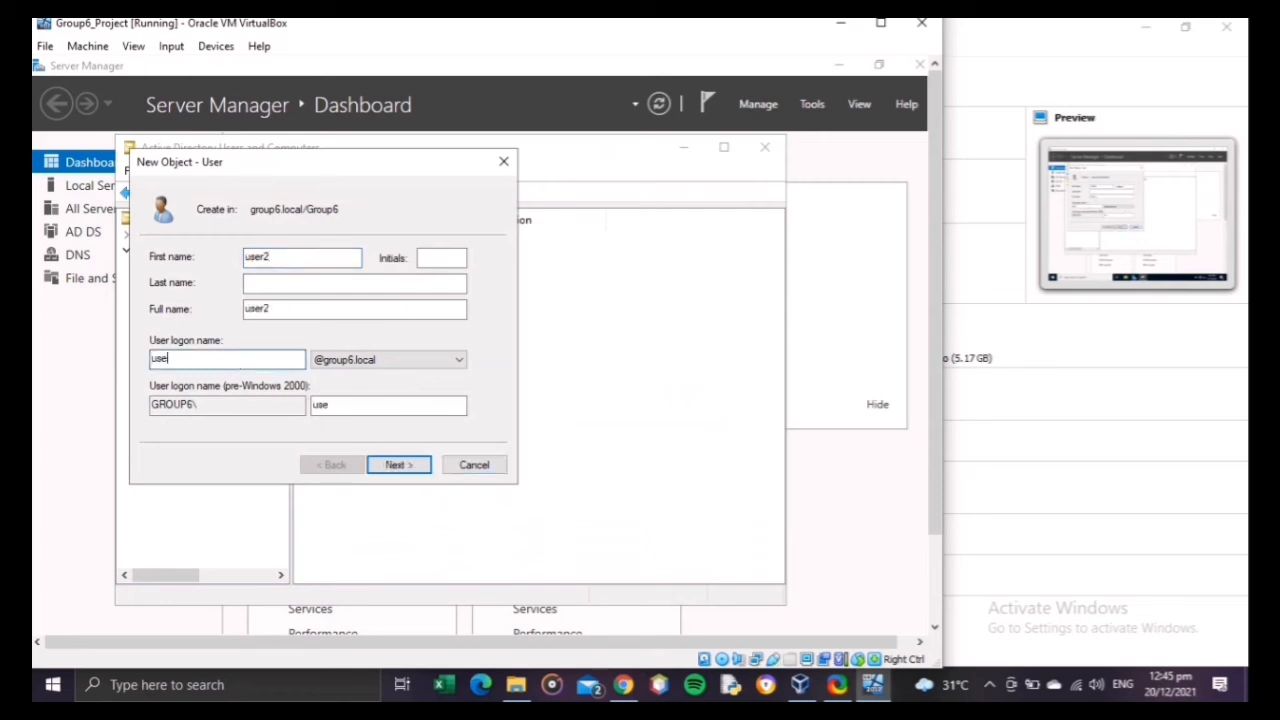
{"action": "type", "text": "r2"}
{"action": "left_click", "coordinate": [420, 466]}
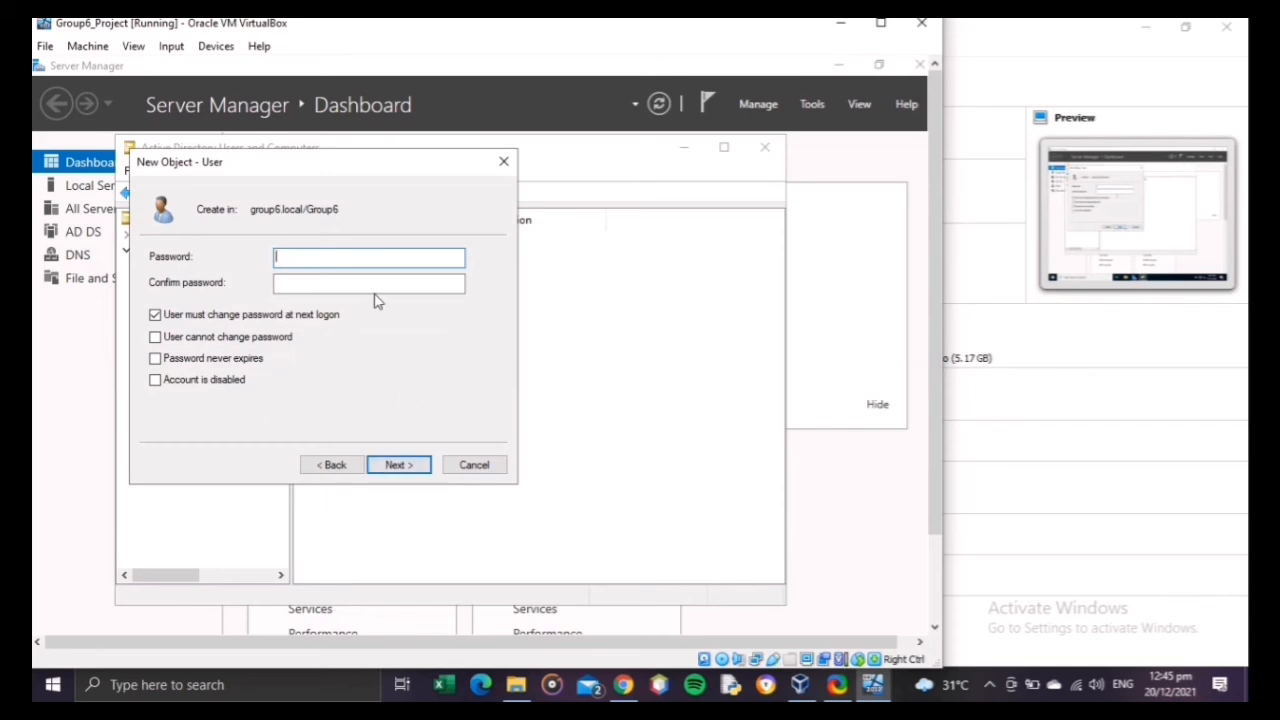
Step: Enter and confirm user2's password, turn off the change at next logon, set it to never expire, and create the account
{"action": "key", "text": "Tab"}
{"action": "type", "text": "P"}
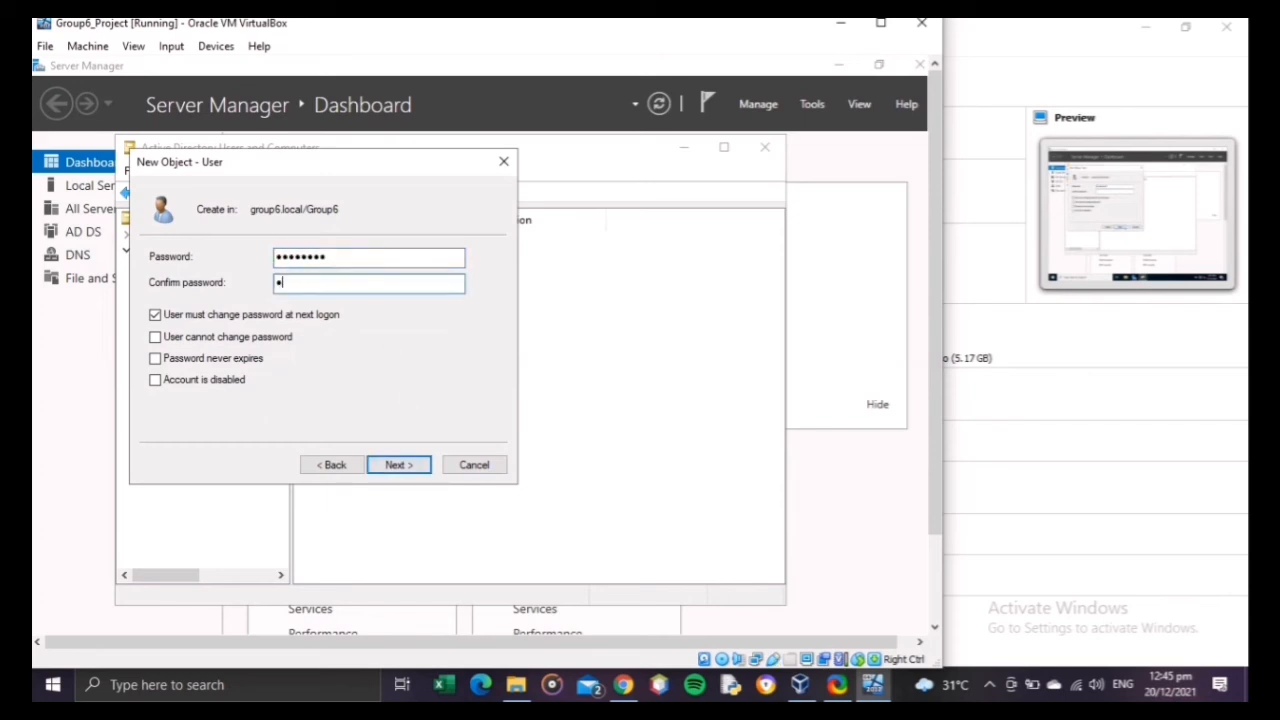
{"action": "type", "text": "@ssw0rd"}
{"action": "left_click", "coordinate": [236, 315]}
{"action": "left_click", "coordinate": [236, 359]}
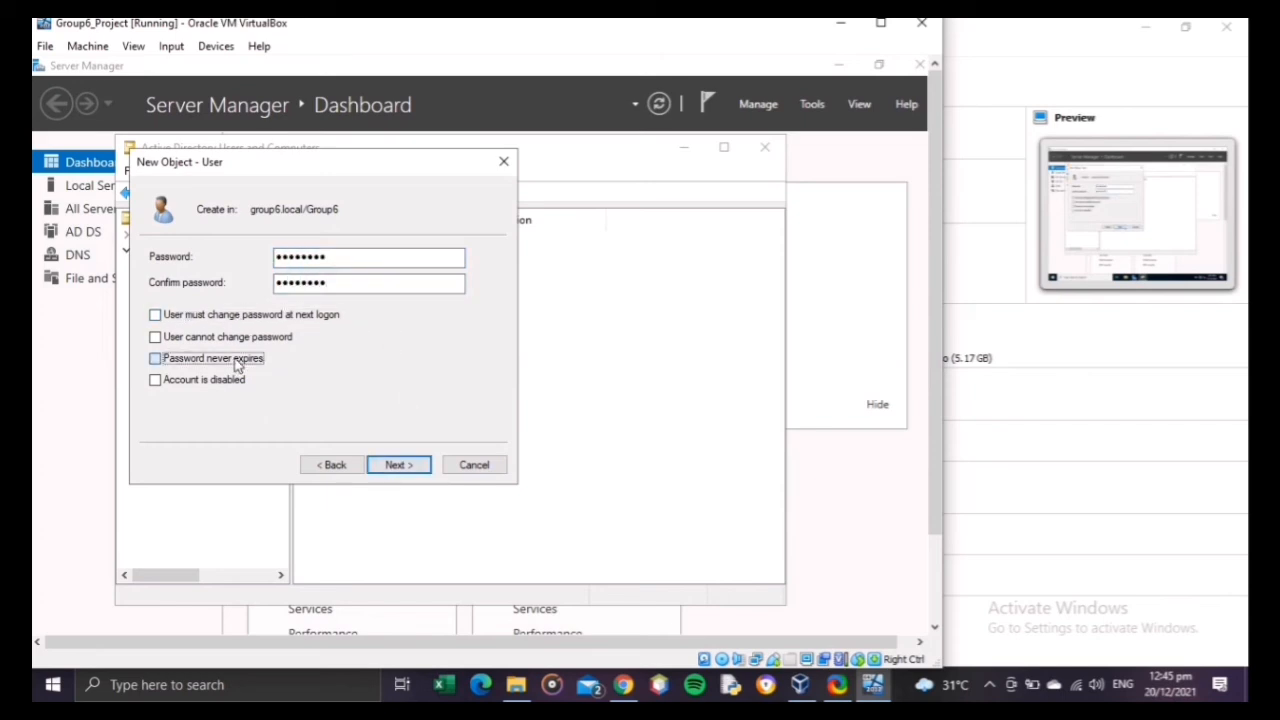
{"action": "left_click", "coordinate": [397, 466]}
{"action": "left_click", "coordinate": [399, 466]}
{"action": "right_click", "coordinate": [546, 410]}
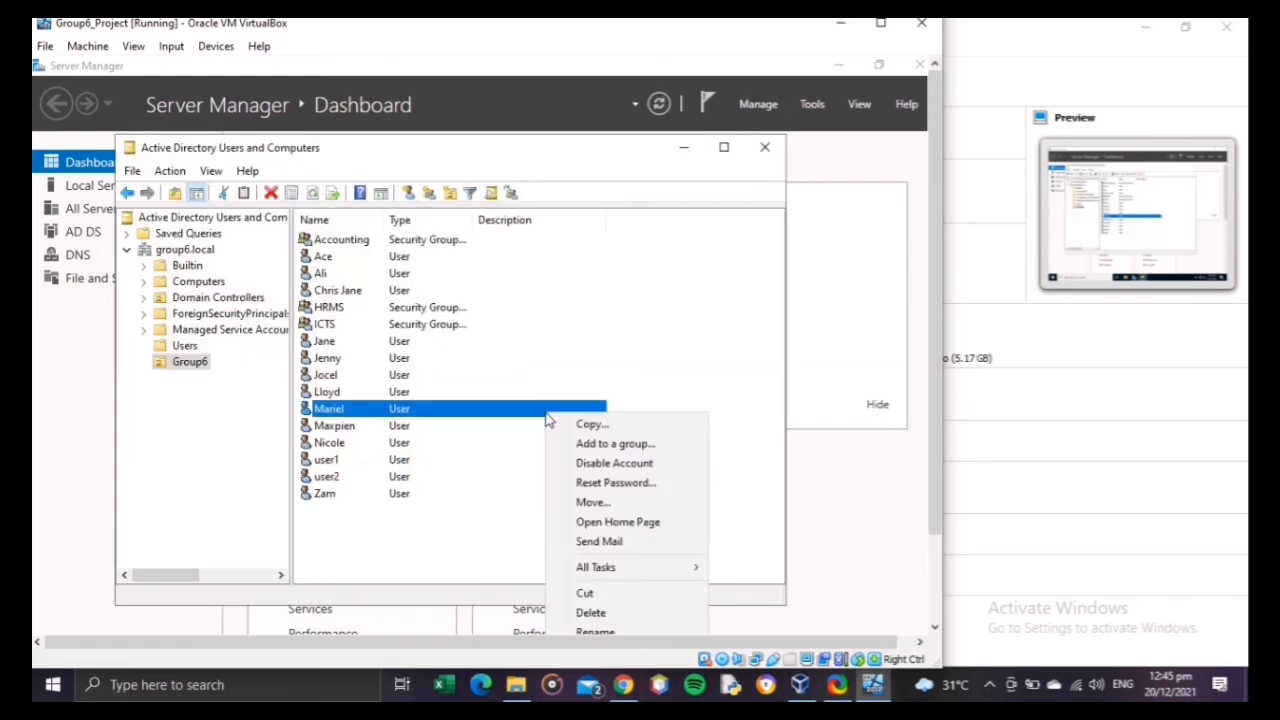
{"action": "right_click", "coordinate": [441, 565]}
{"action": "mouse_move", "coordinate": [523, 369]}
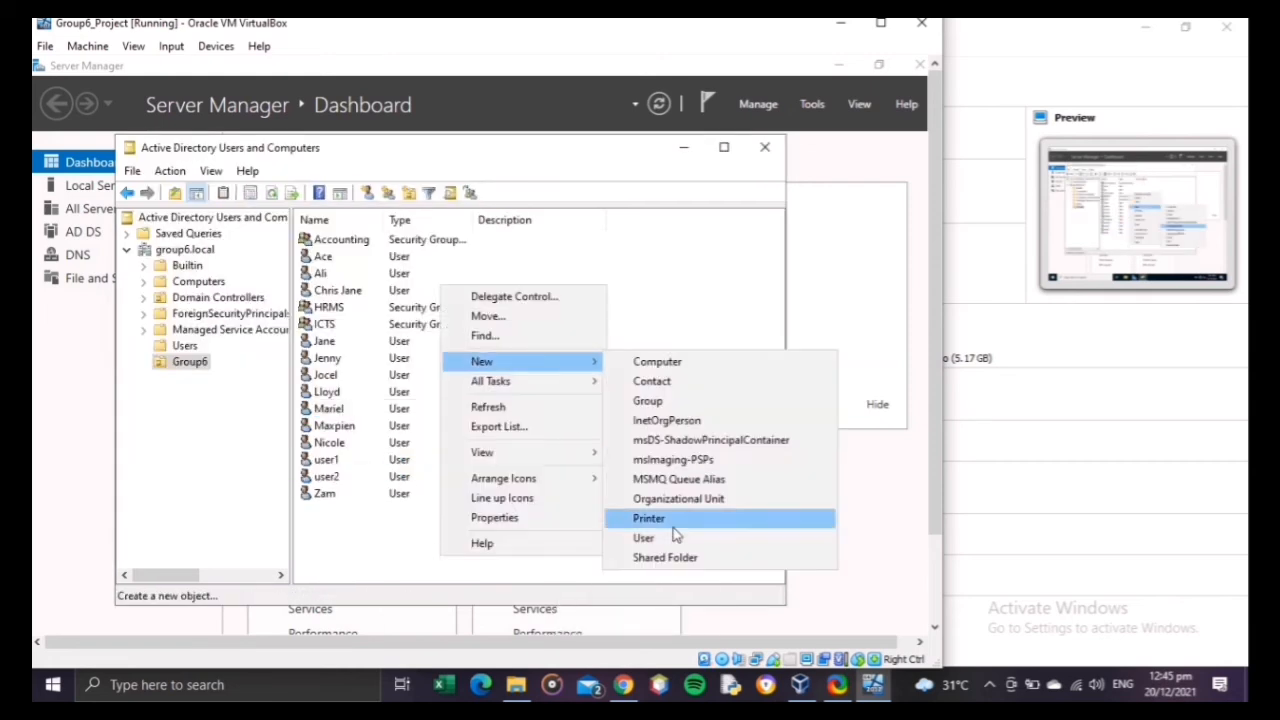
{"action": "left_click", "coordinate": [686, 535]}
{"action": "type", "text": "user3"}
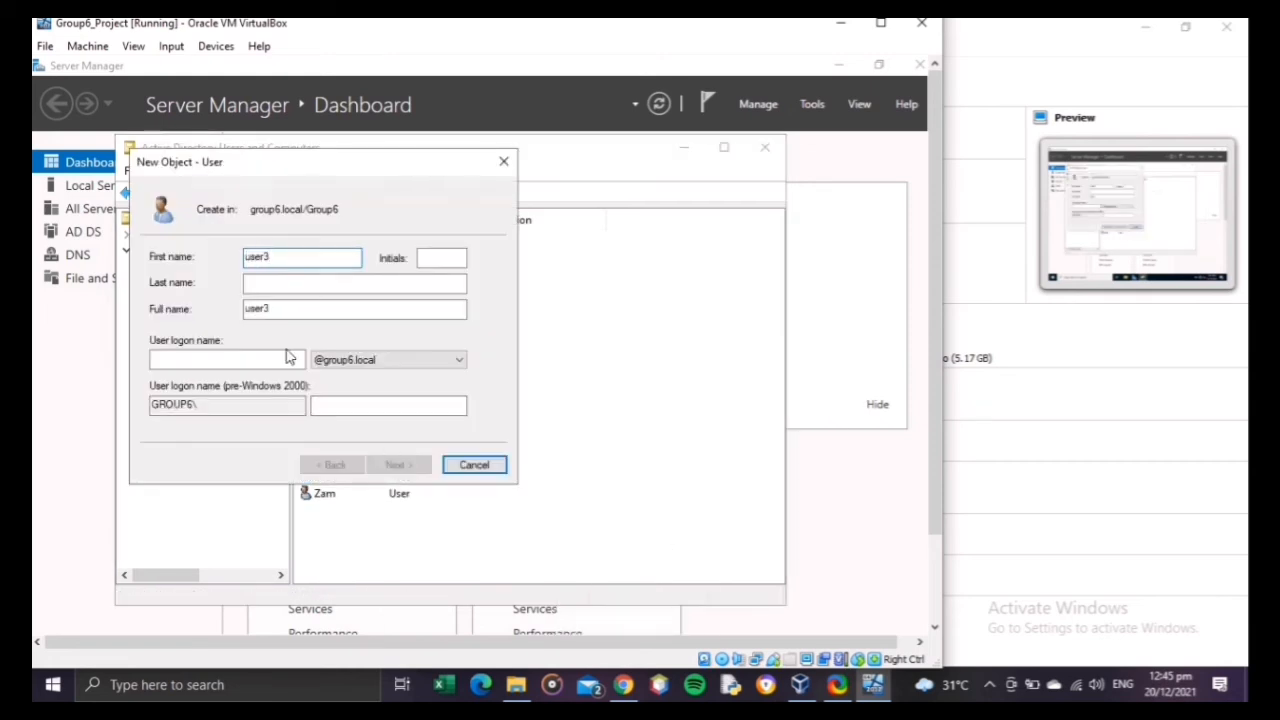
{"action": "left_click", "coordinate": [289, 357]}
{"action": "type", "text": "user3"}
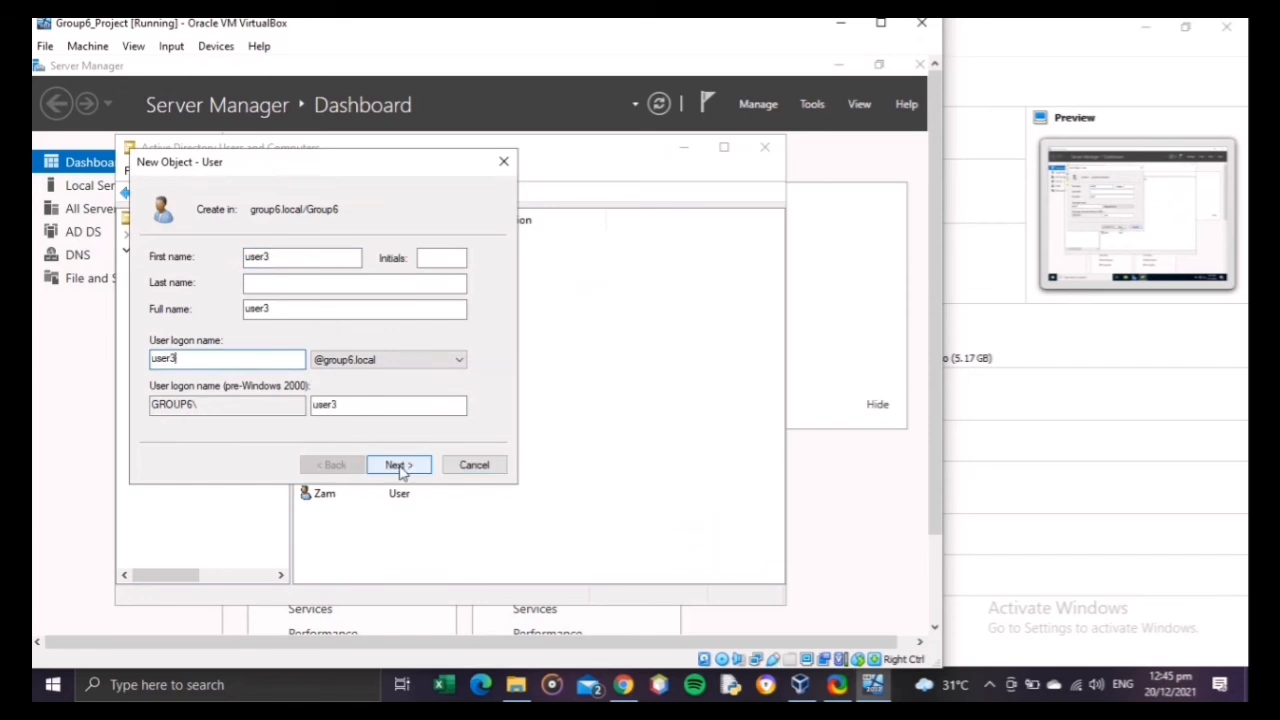
{"action": "left_click", "coordinate": [398, 465]}
Step: Enter and confirm user3's password, turn off the change at next logon, set it to never expire, and create the account
{"action": "type", "text": "••••••••"}
{"action": "key", "text": "Tab"}
{"action": "type", "text": "•"}
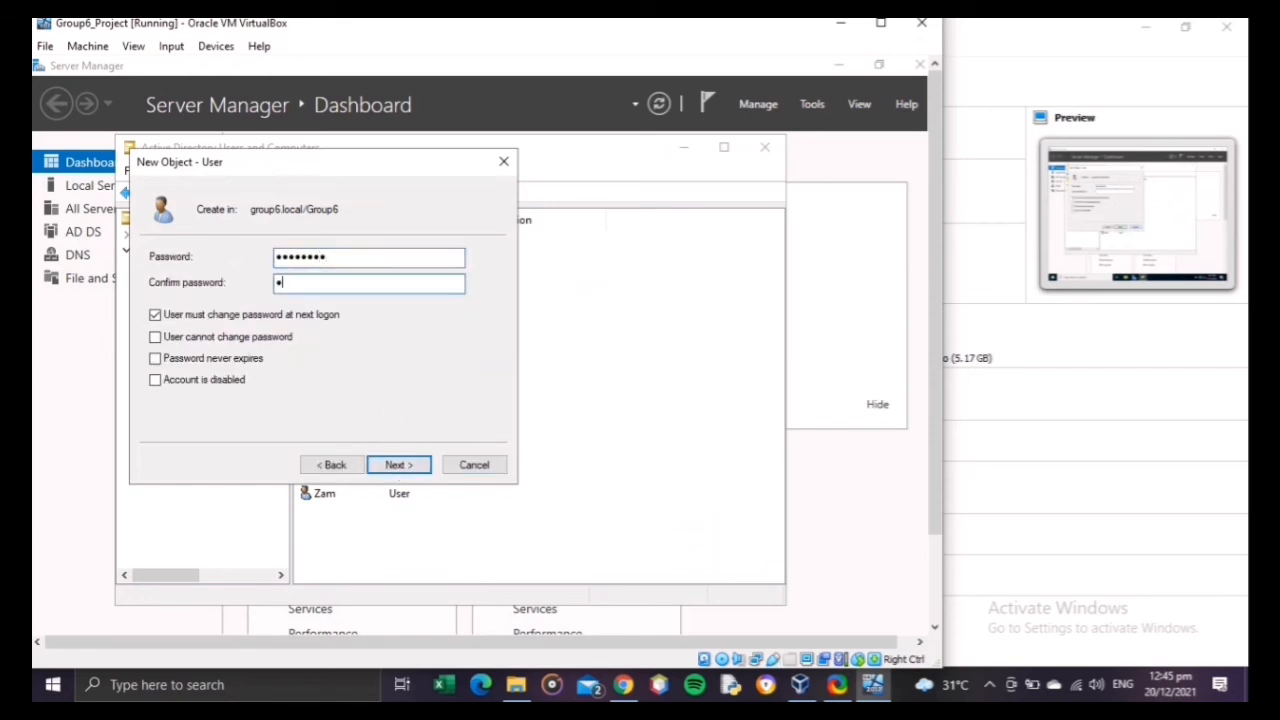
{"action": "left_click", "coordinate": [241, 315]}
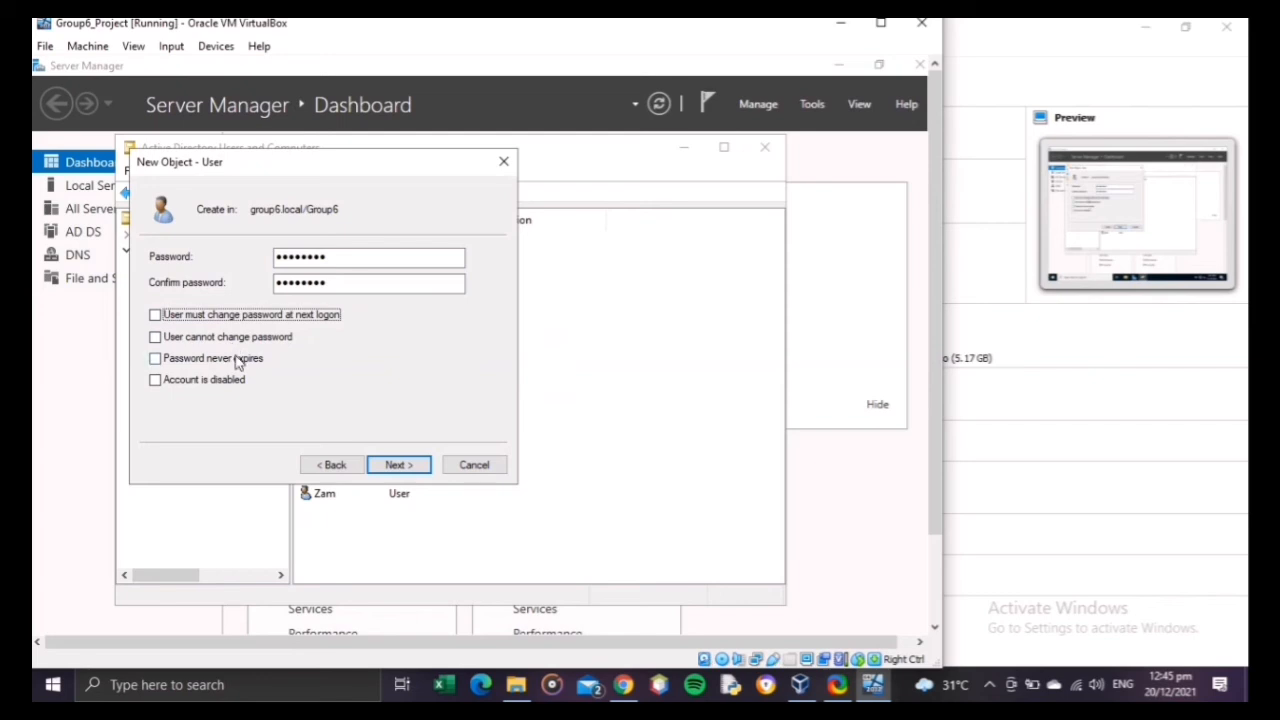
{"action": "left_click", "coordinate": [237, 361]}
{"action": "left_click", "coordinate": [398, 465]}
{"action": "left_click", "coordinate": [398, 465]}
{"action": "right_click", "coordinate": [374, 545]}
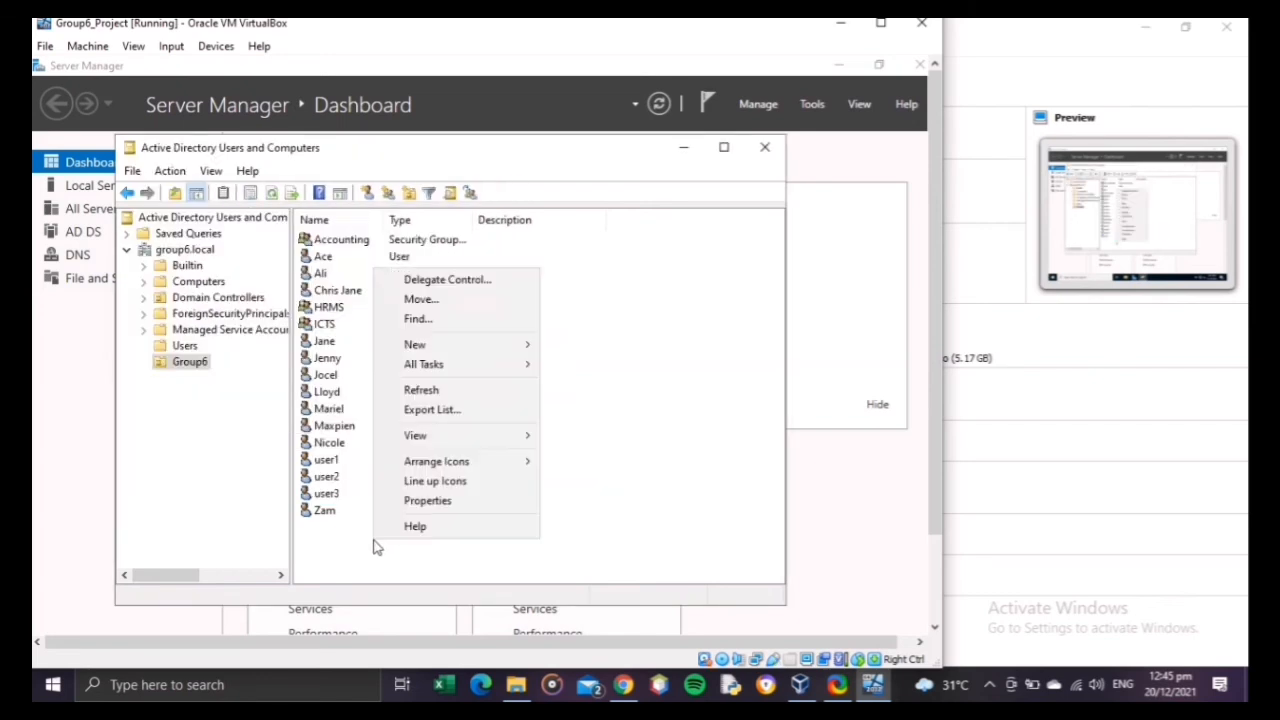
{"action": "mouse_move", "coordinate": [449, 346]}
{"action": "left_click", "coordinate": [588, 517]}
{"action": "type", "text": "us"}
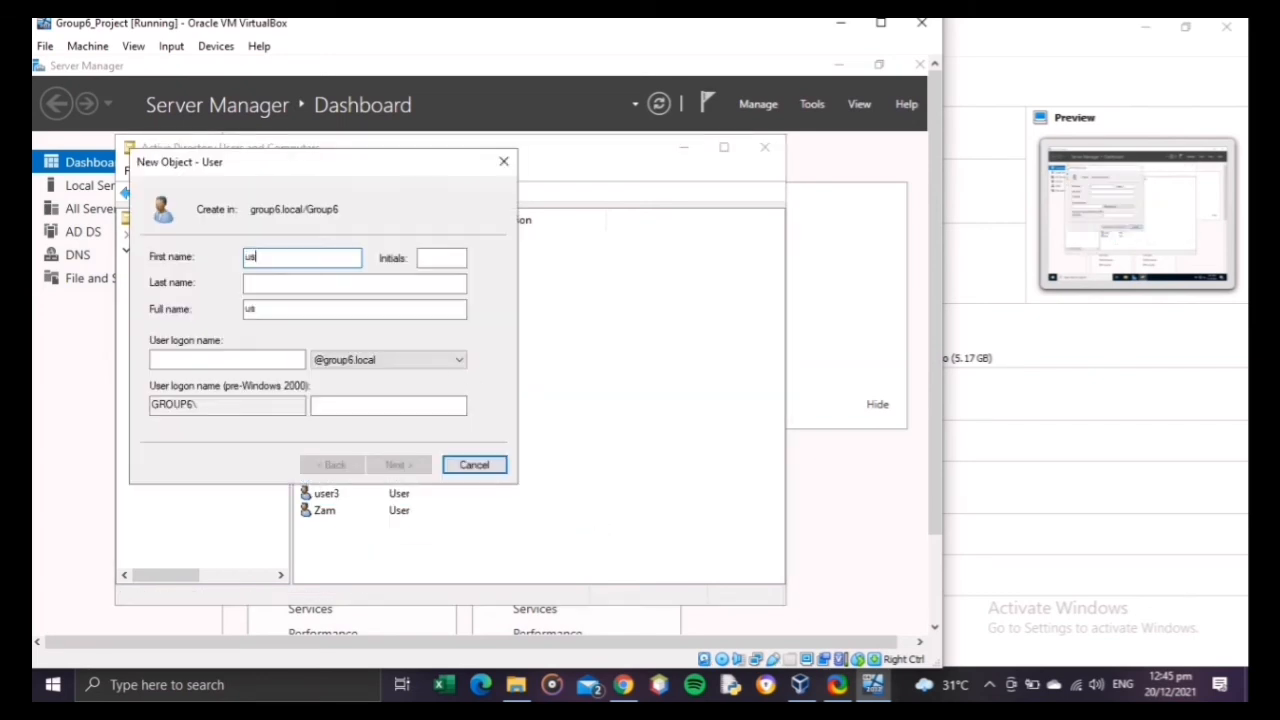
{"action": "type", "text": "er4"}
{"action": "left_click", "coordinate": [200, 359]}
{"action": "type", "text": "usee"}
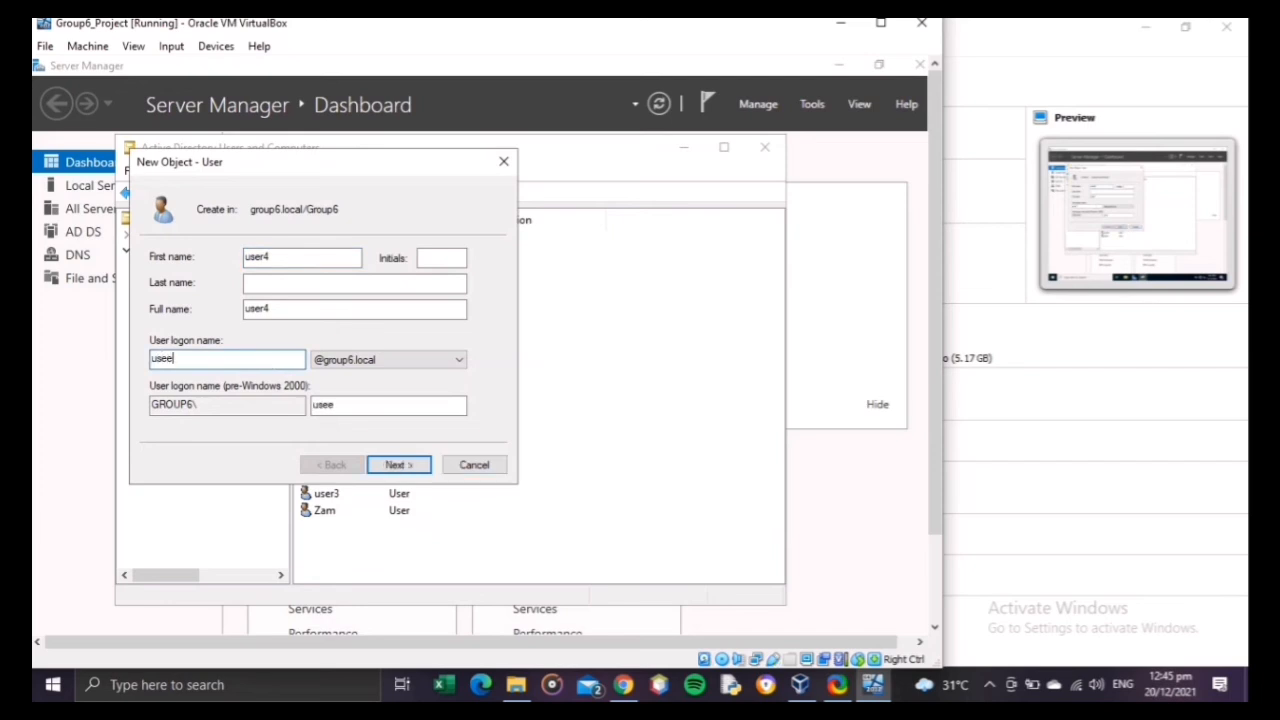
{"action": "type", "text": "4"}
{"action": "left_click", "coordinate": [398, 465]}
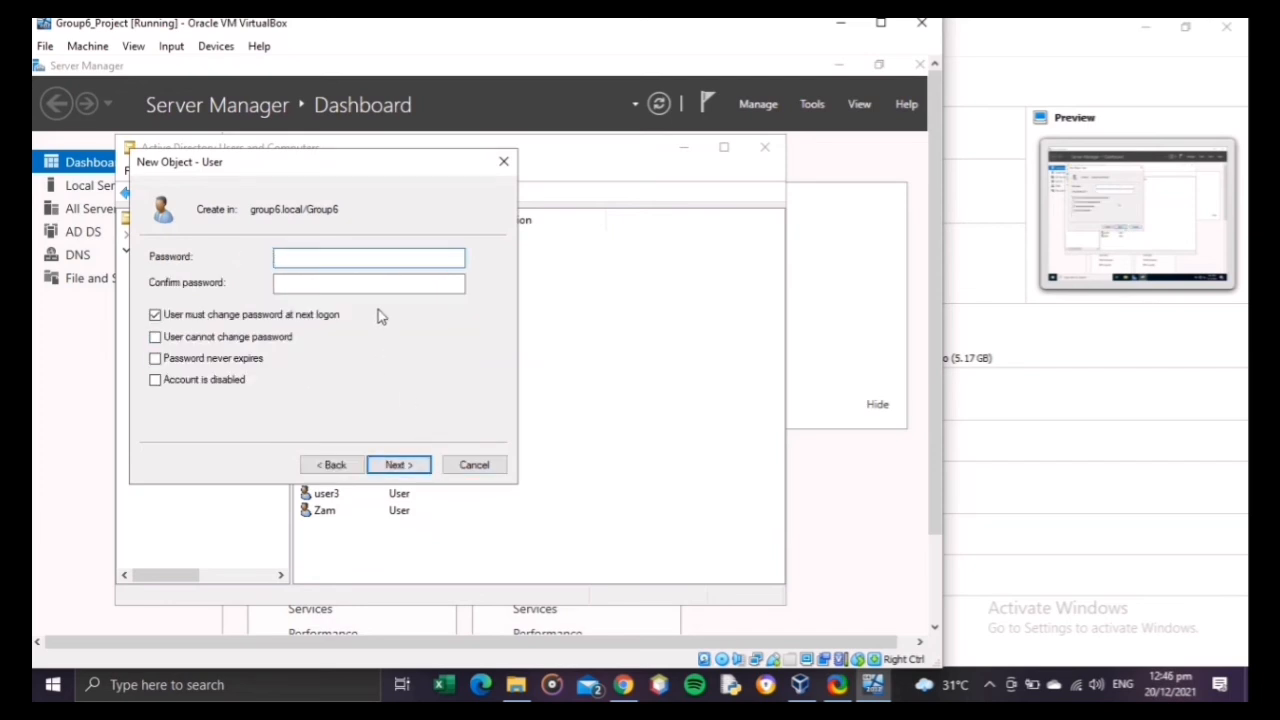
Step: Enter and confirm user4's password, turn off the change at next logon, set it to never expire, and create the account
{"action": "type", "text": "••••••••"}
{"action": "key", "text": "Tab"}
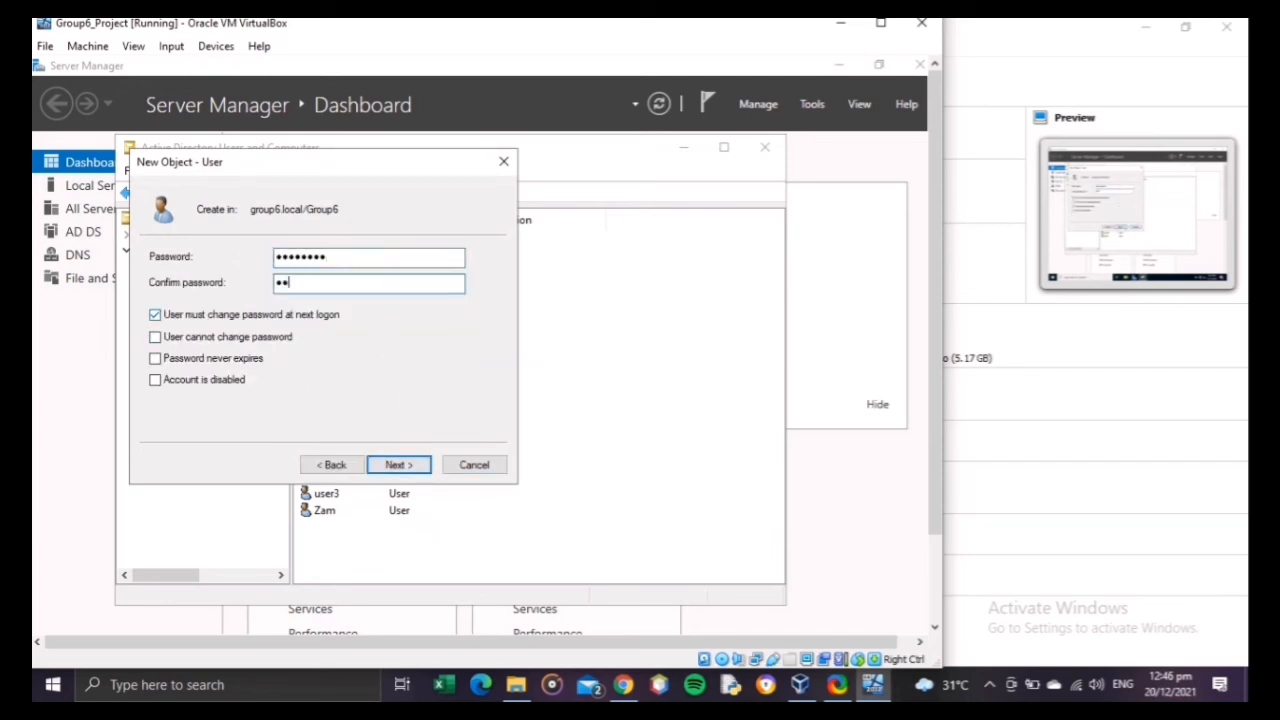
{"action": "type", "text": "••••••••"}
{"action": "left_click", "coordinate": [250, 315]}
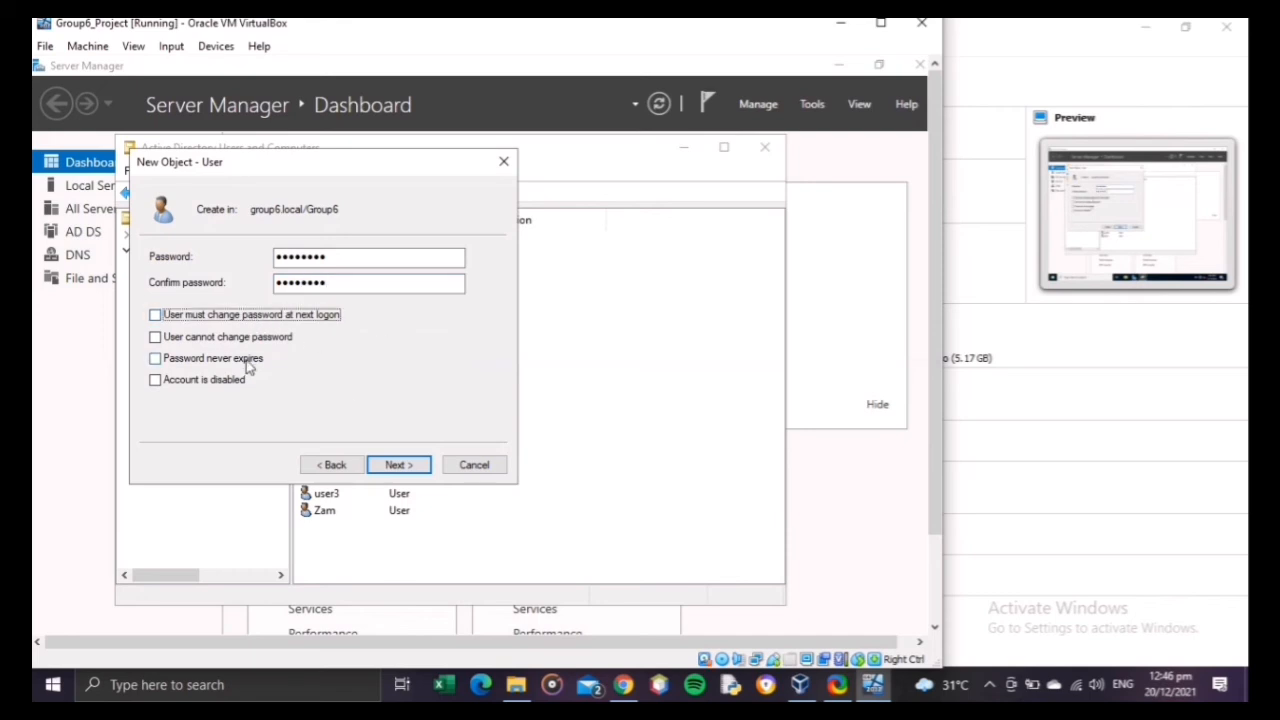
{"action": "left_click", "coordinate": [245, 358]}
{"action": "left_click", "coordinate": [398, 465]}
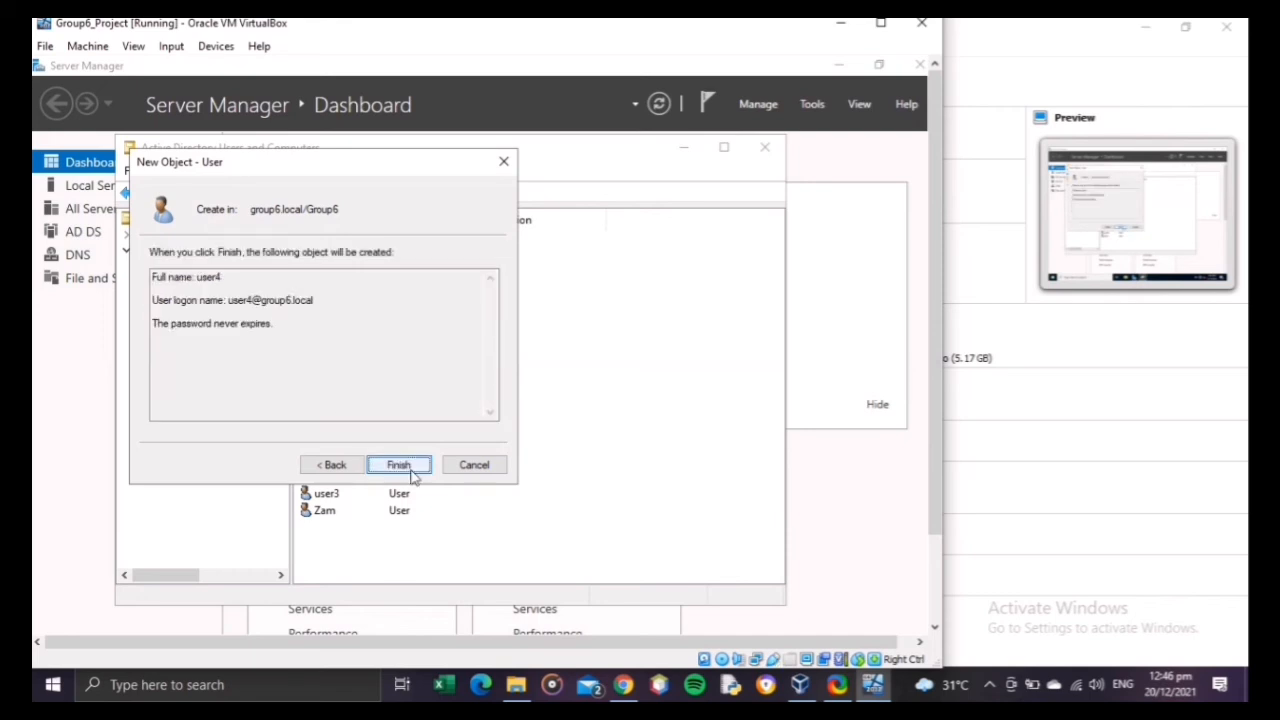
{"action": "left_click", "coordinate": [398, 465]}
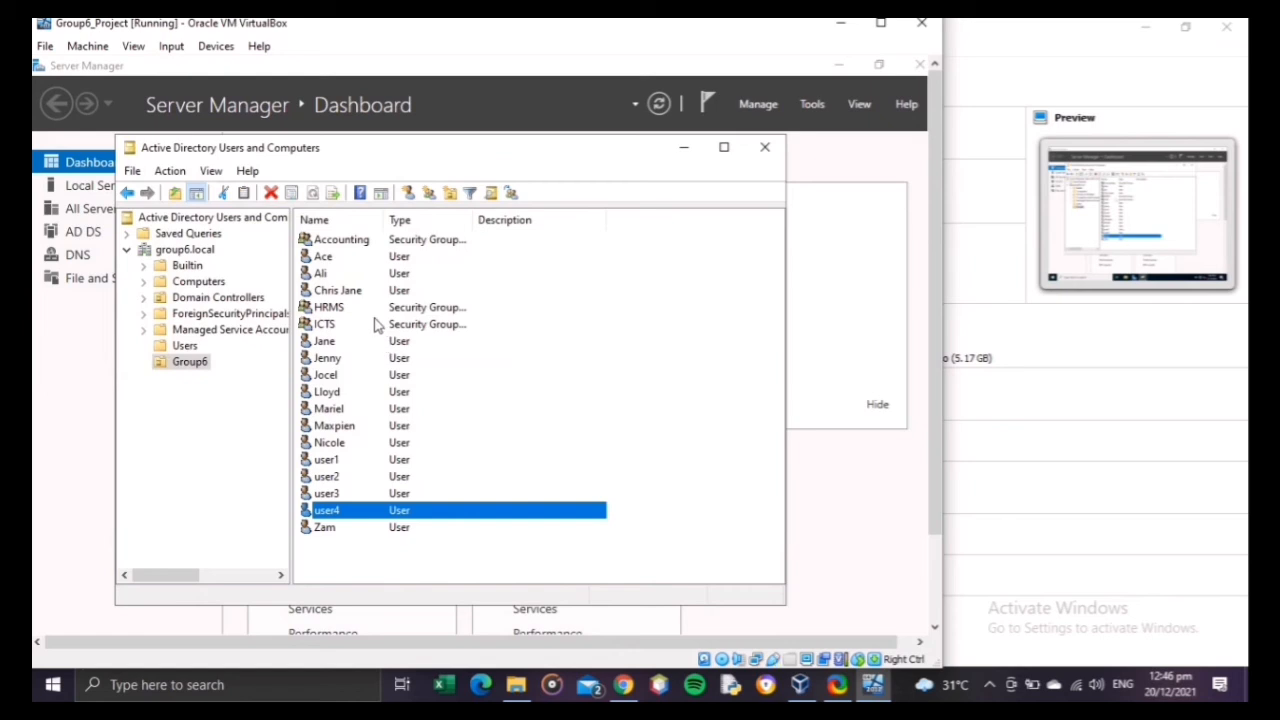
Step: Open the HRMS group's members and add the user listed directly above user1 in Group6, checking the name
{"action": "left_click", "coordinate": [374, 309]}
{"action": "right_click", "coordinate": [375, 309]}
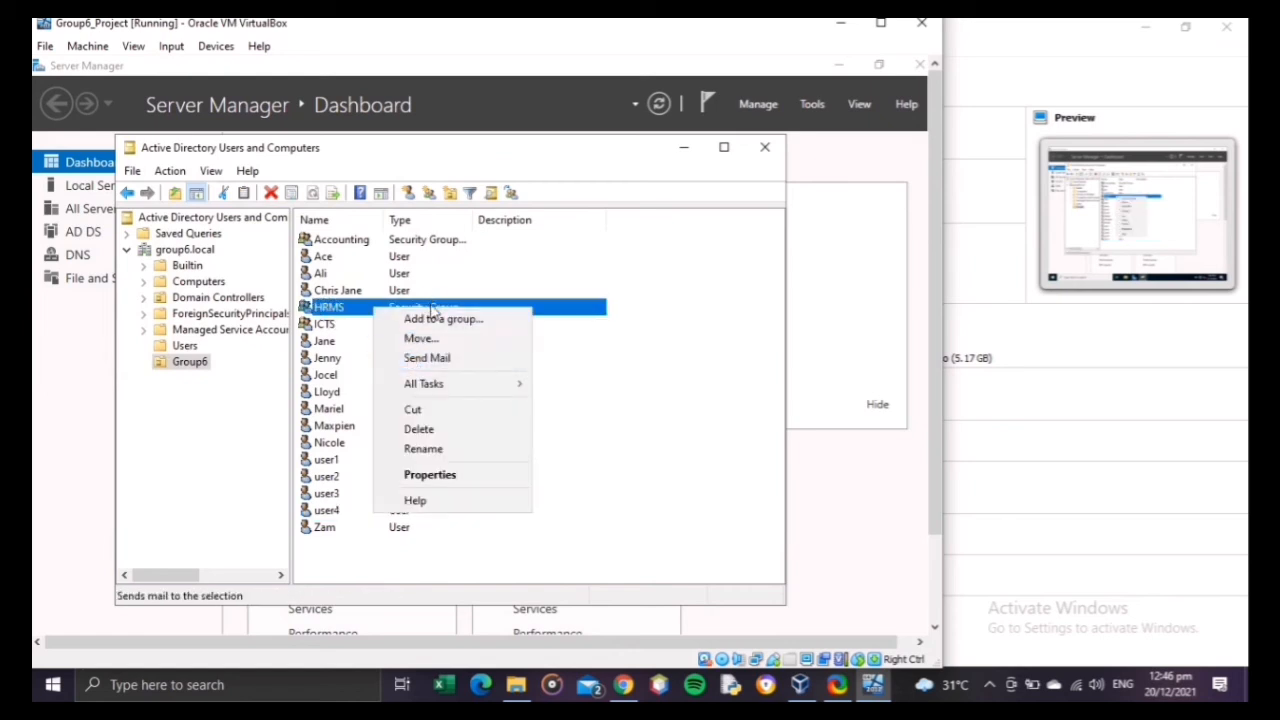
{"action": "left_click", "coordinate": [432, 312]}
{"action": "double_click", "coordinate": [419, 315]}
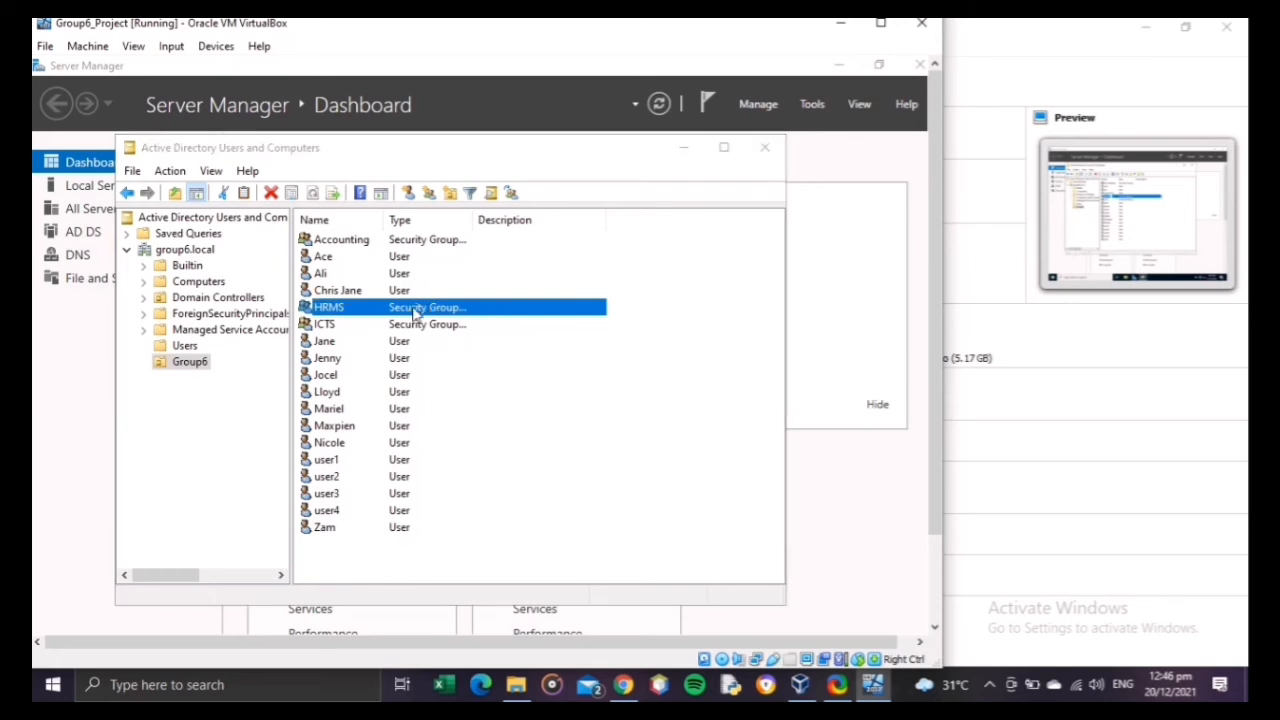
{"action": "left_click", "coordinate": [352, 210]}
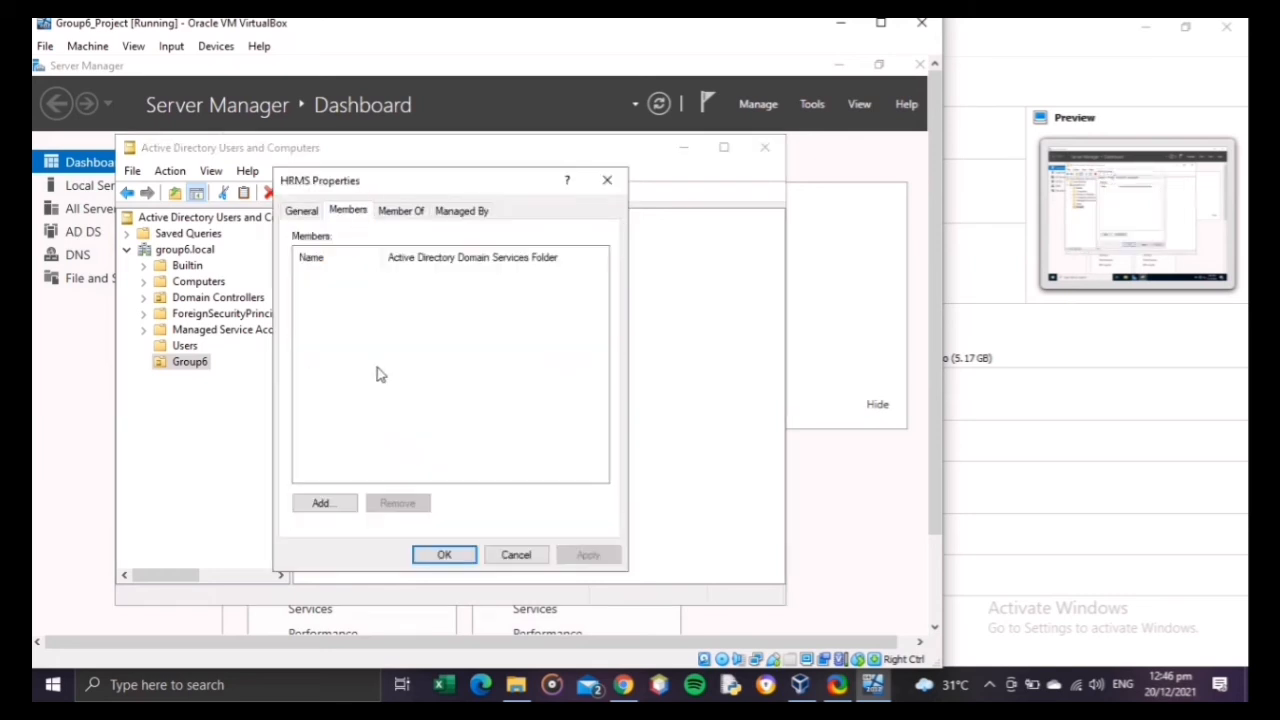
{"action": "left_click", "coordinate": [322, 503]}
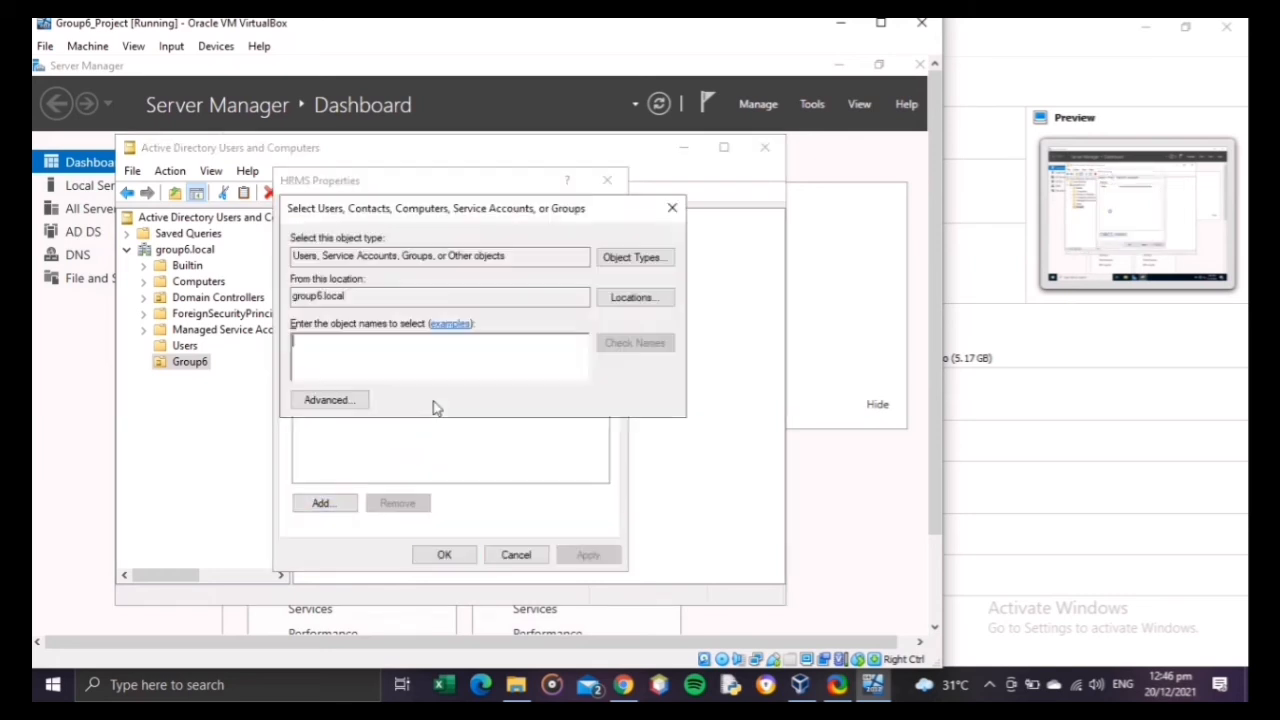
{"action": "type", "text": "nicole"}
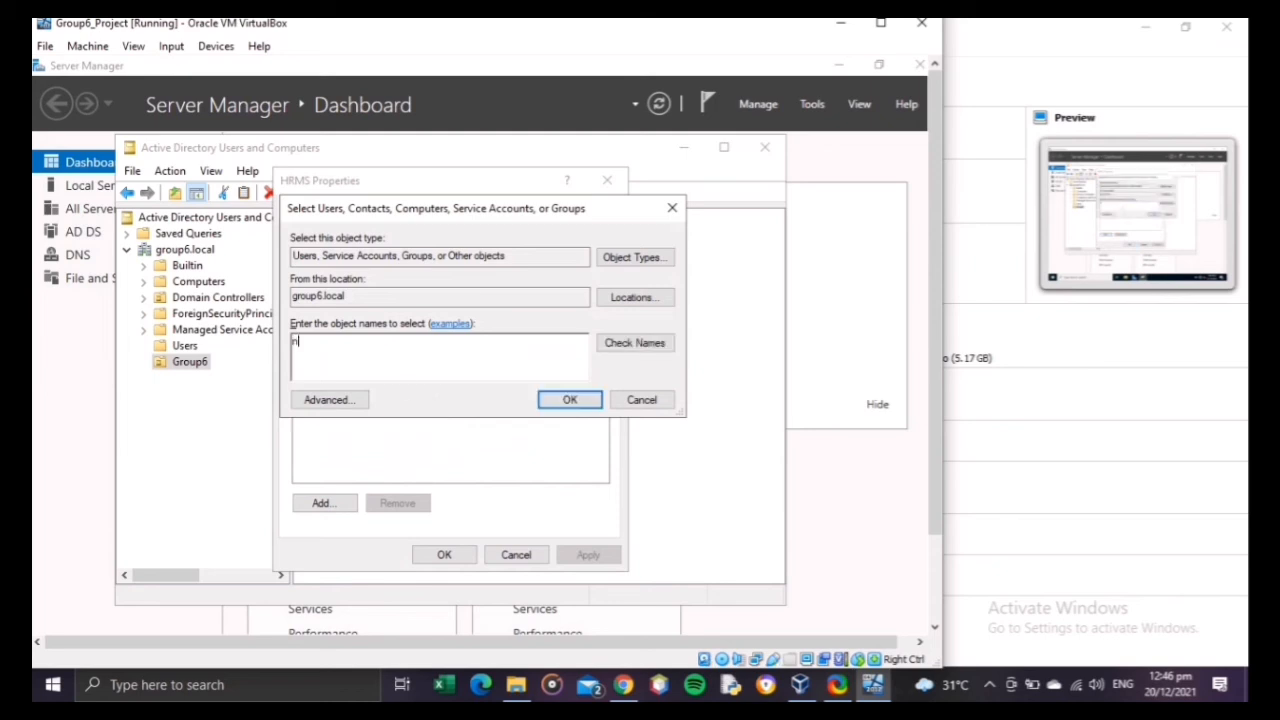
{"action": "left_click", "coordinate": [634, 343]}
{"action": "left_click", "coordinate": [570, 403]}
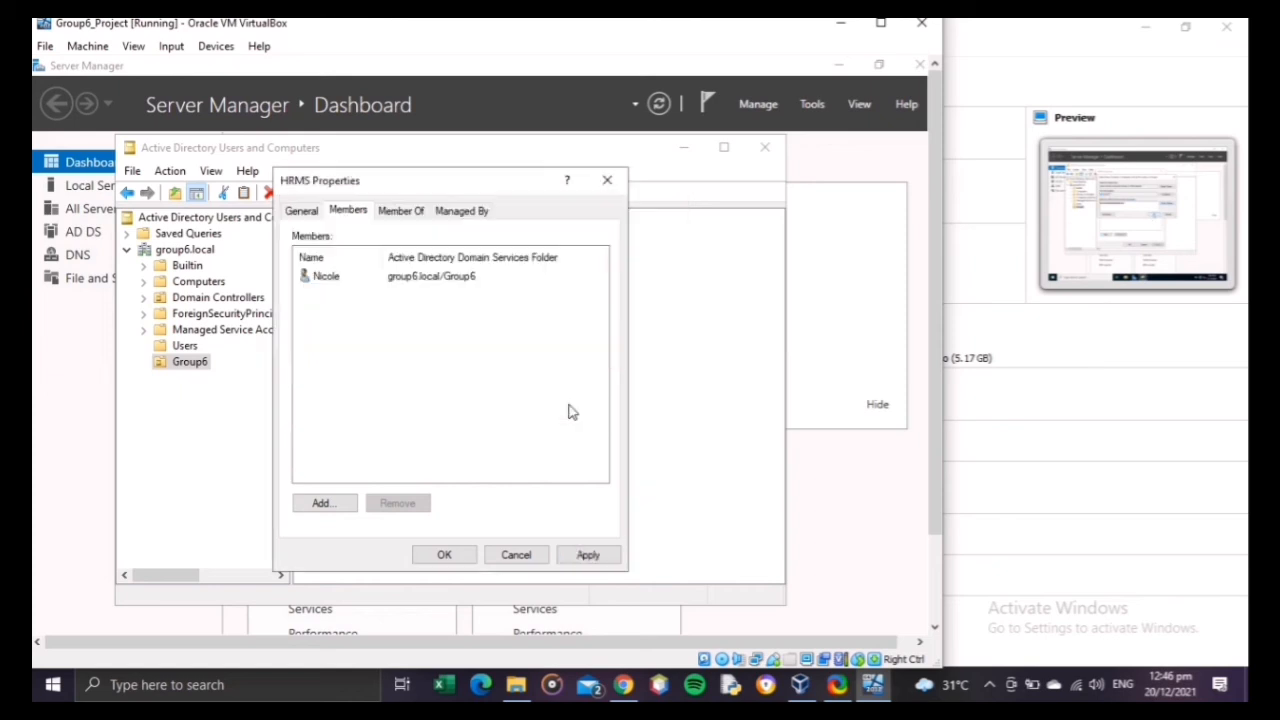
Step: Add user1 and user2 as members of the HRMS group
{"action": "left_click", "coordinate": [324, 503]}
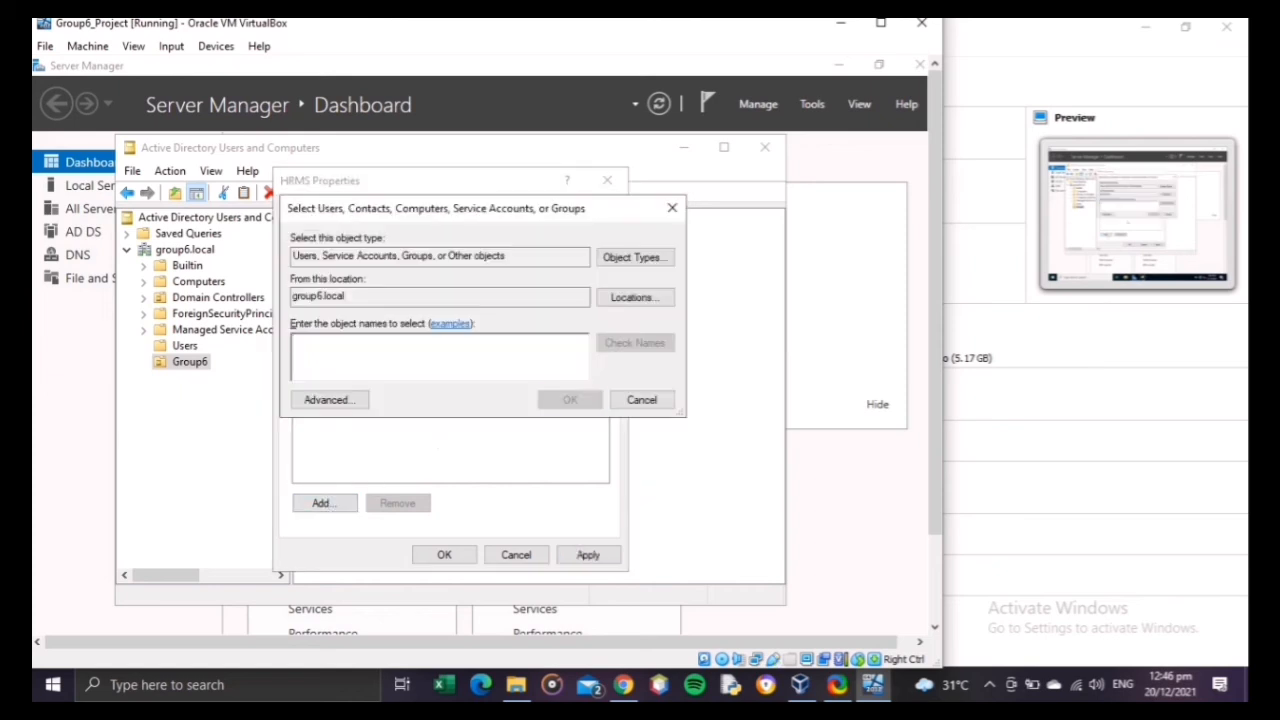
{"action": "type", "text": "user1"}
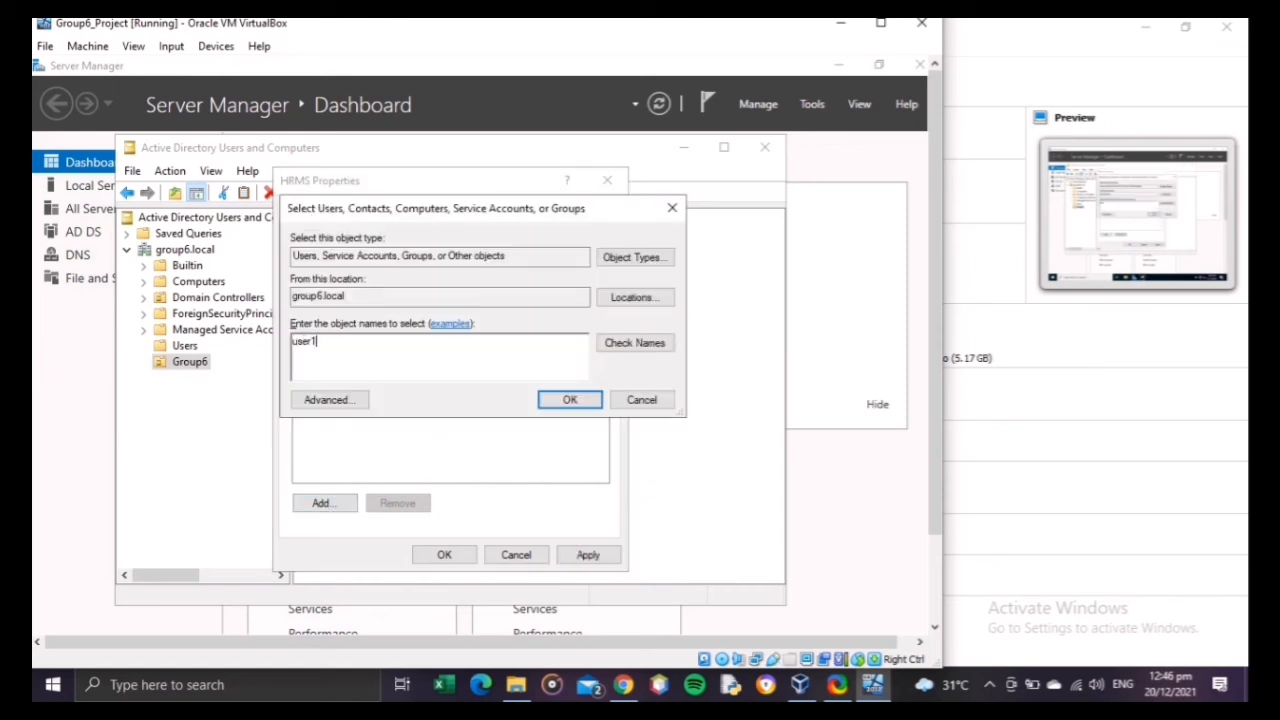
{"action": "left_click", "coordinate": [634, 343]}
{"action": "left_click", "coordinate": [570, 400]}
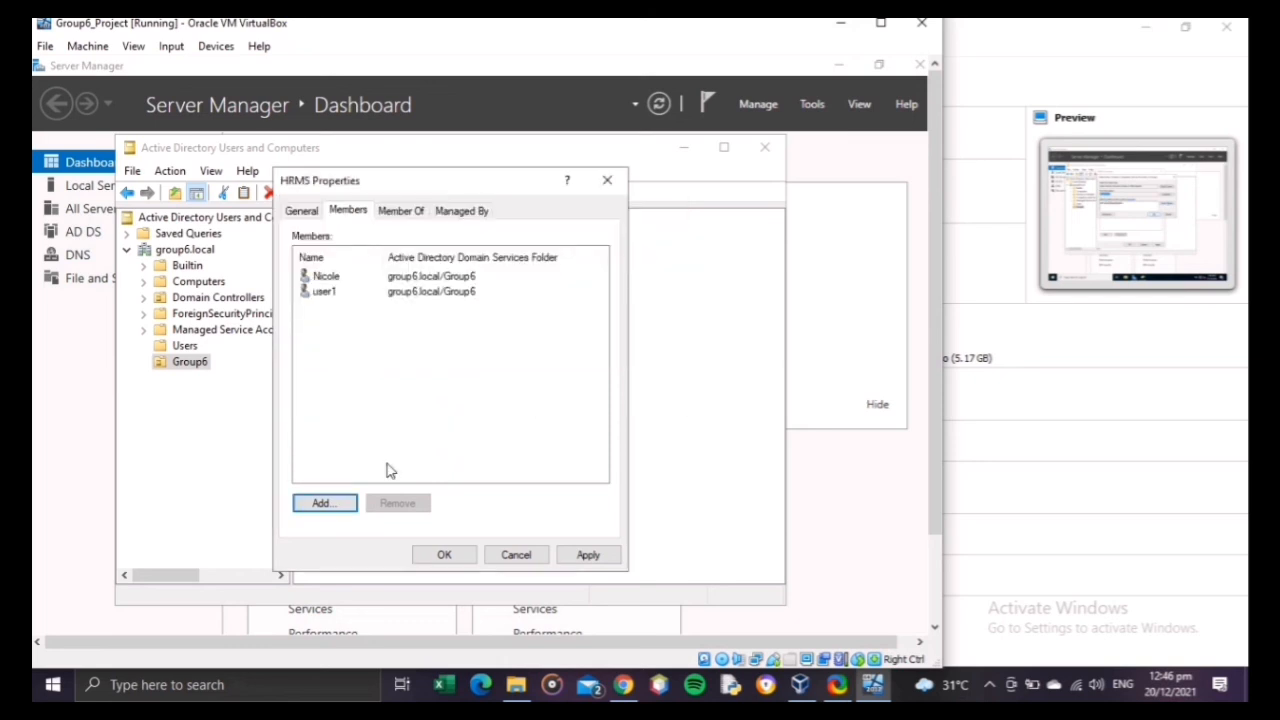
{"action": "left_click", "coordinate": [327, 503]}
{"action": "type", "text": "user"}
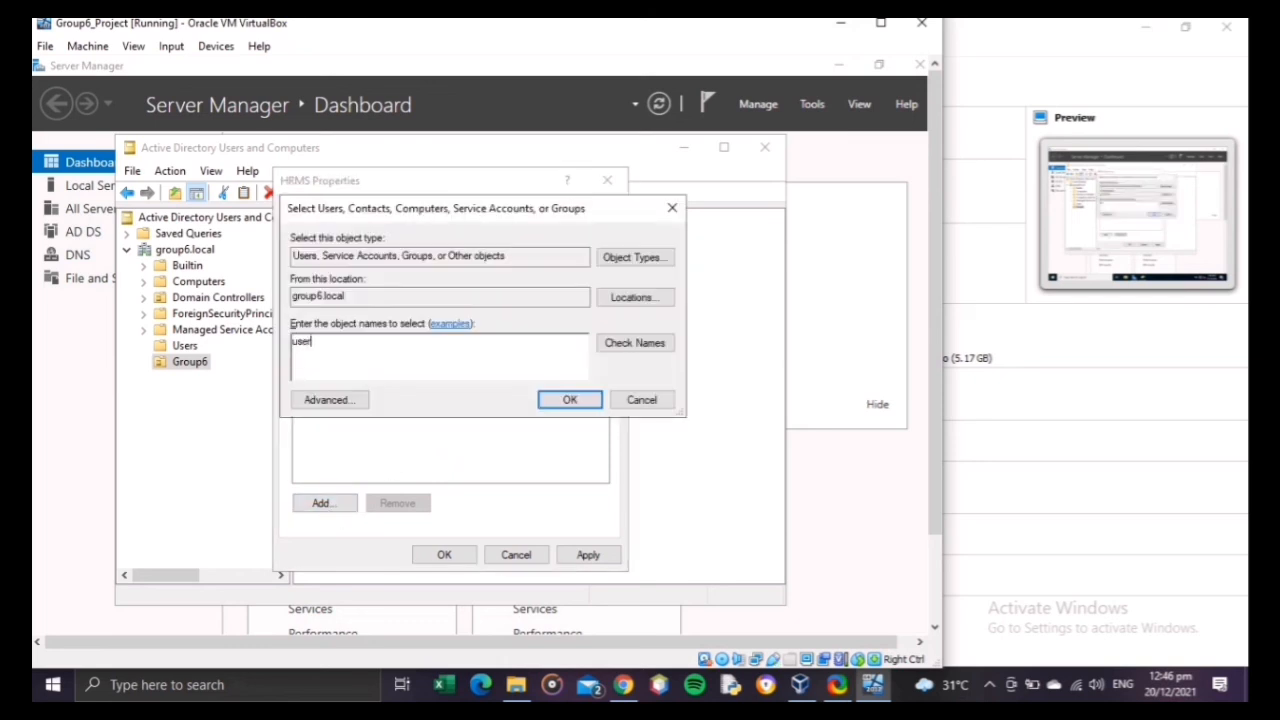
{"action": "type", "text": "2"}
{"action": "left_click", "coordinate": [570, 400]}
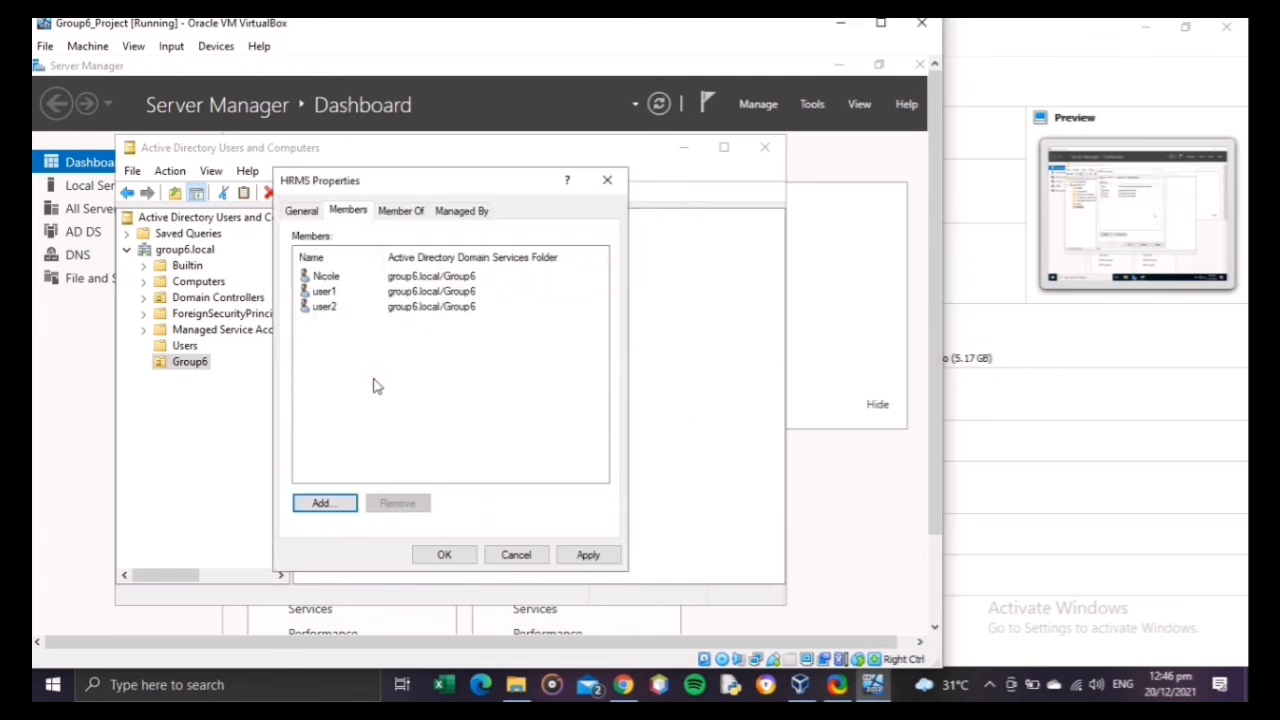
Step: Add user3 and user4 as members of the HRMS group, and apply the membership changes
{"action": "left_click", "coordinate": [346, 503]}
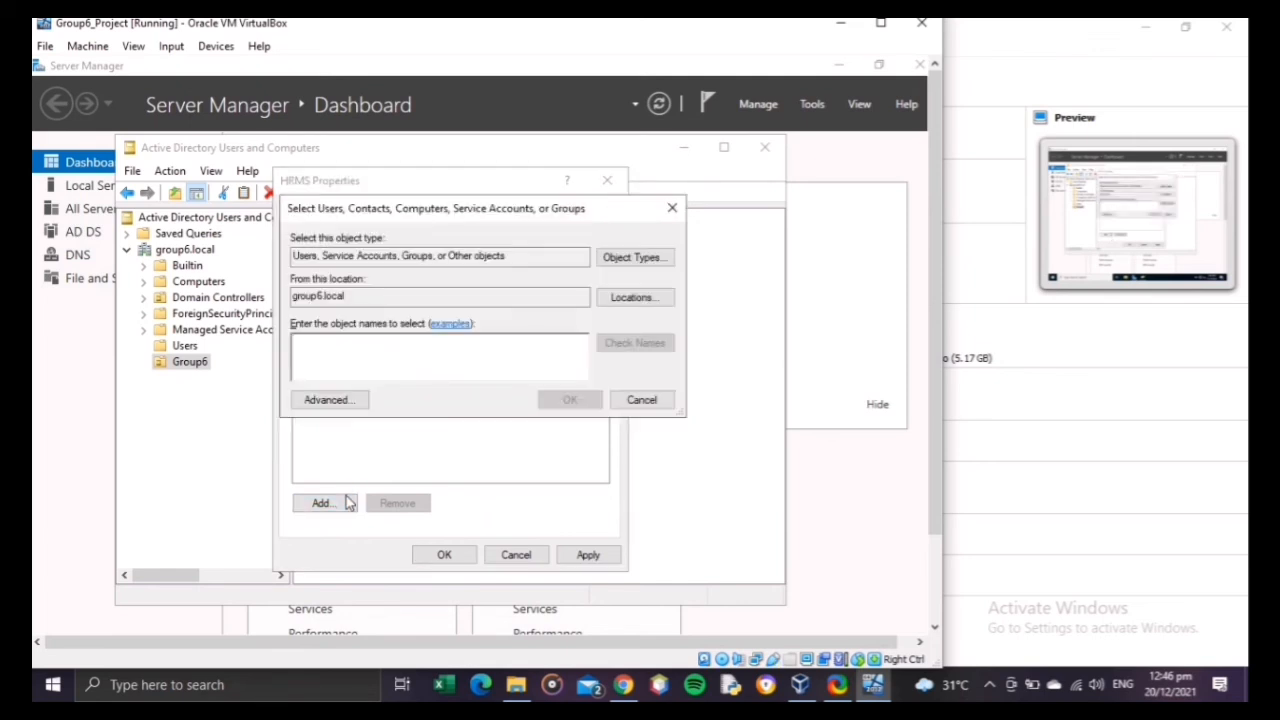
{"action": "type", "text": "user3"}
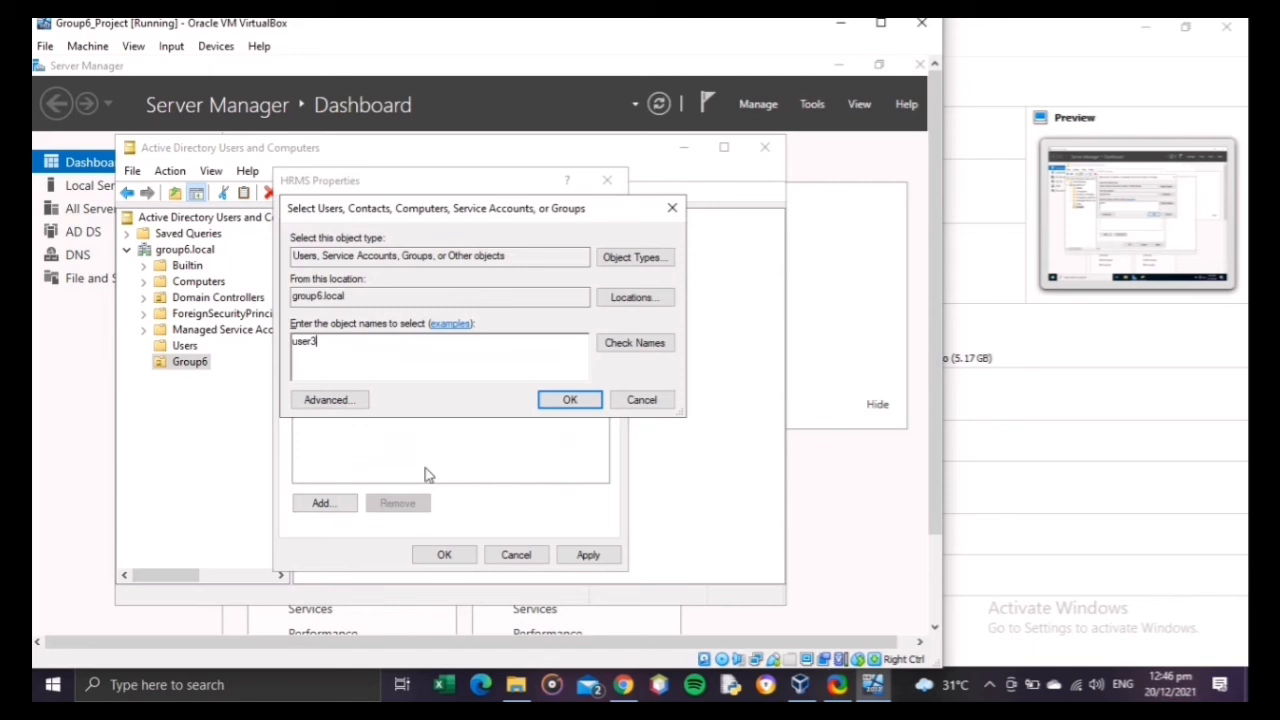
{"action": "left_click", "coordinate": [624, 356]}
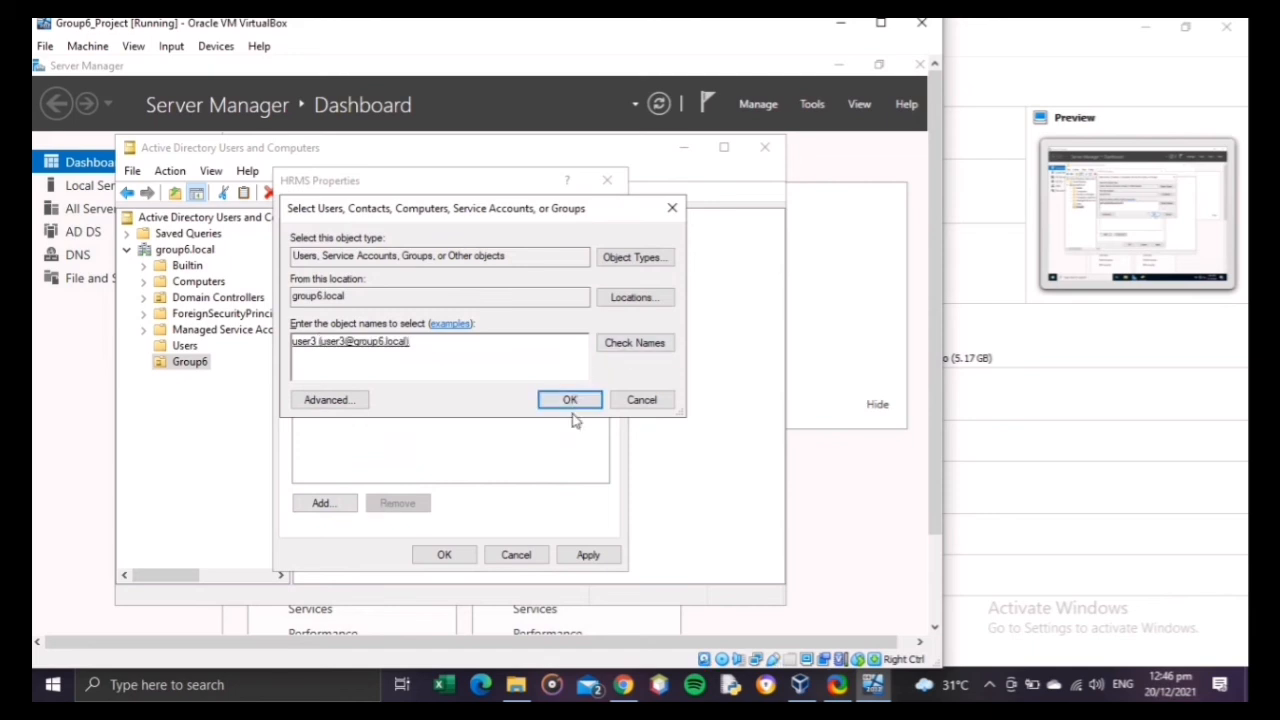
{"action": "left_click", "coordinate": [567, 405]}
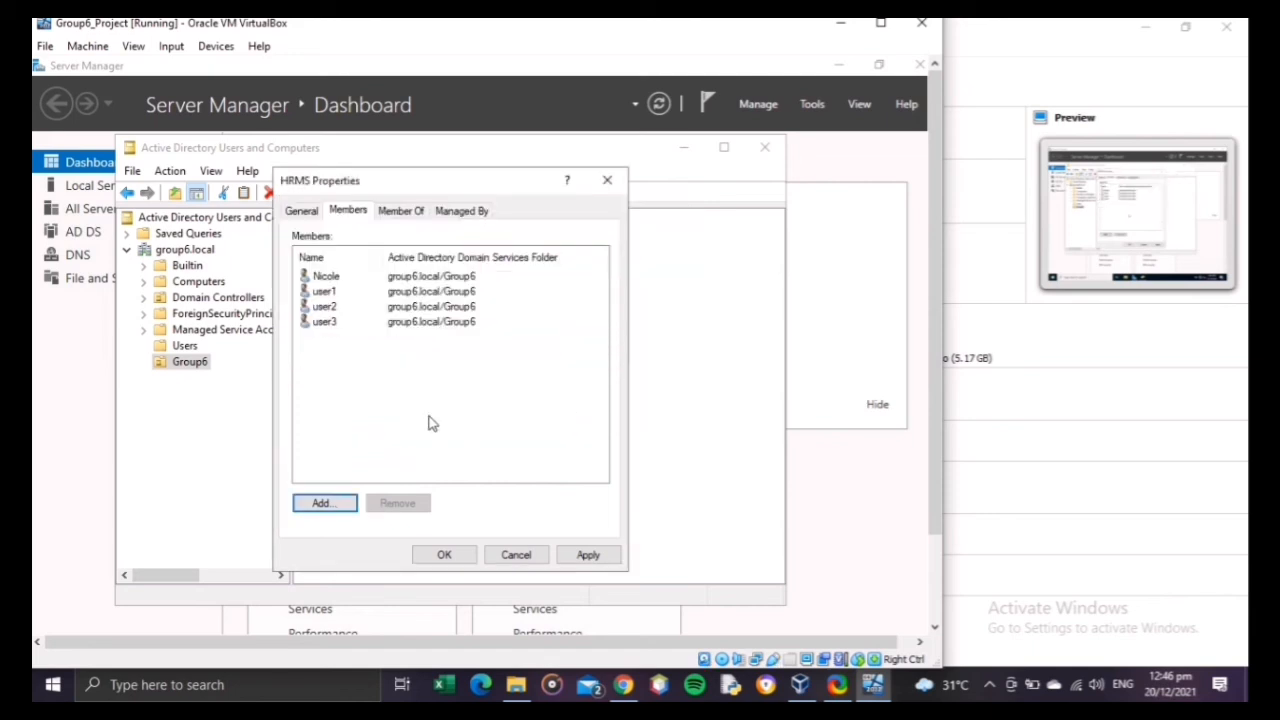
{"action": "left_click", "coordinate": [336, 509]}
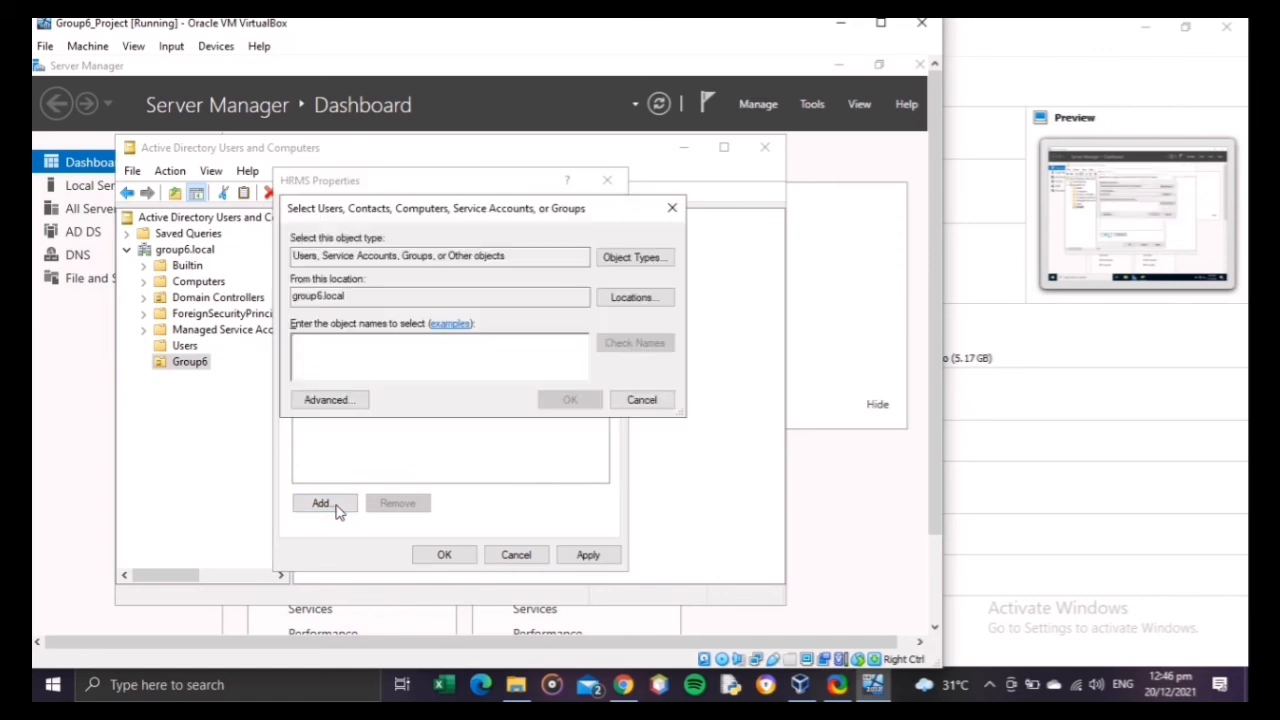
{"action": "type", "text": "user4"}
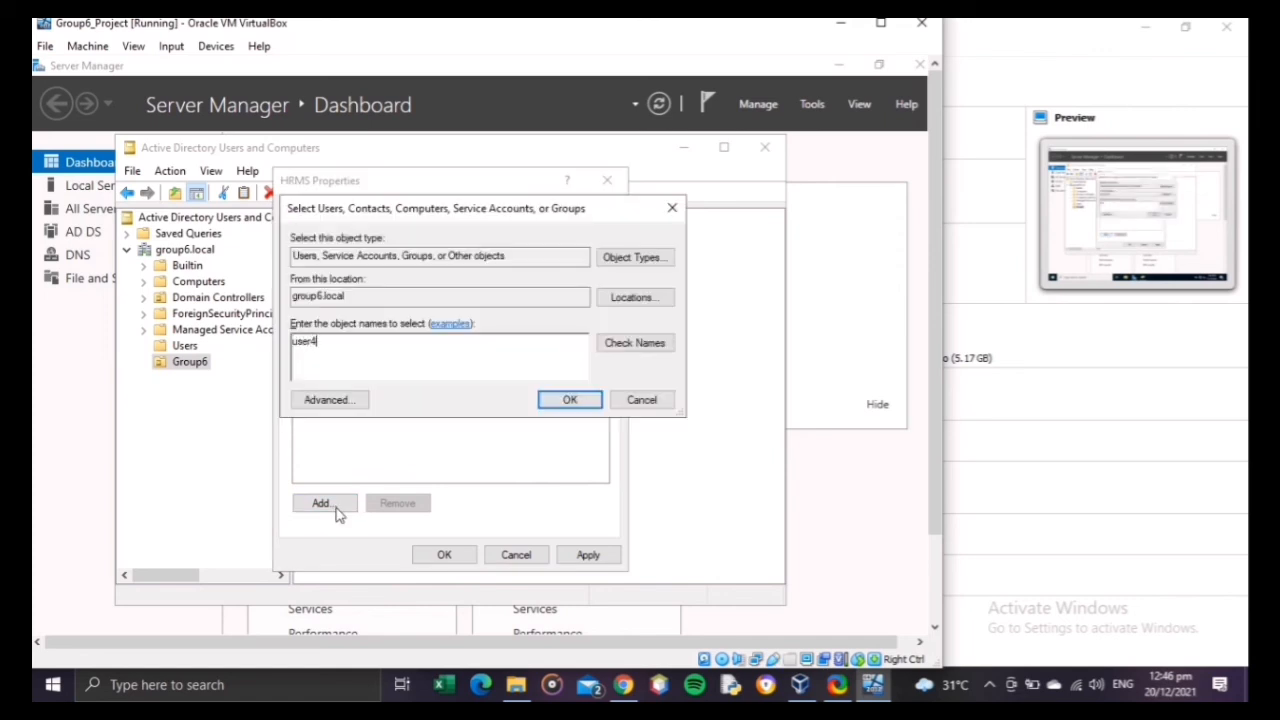
{"action": "left_click", "coordinate": [623, 349]}
{"action": "left_click", "coordinate": [569, 400]}
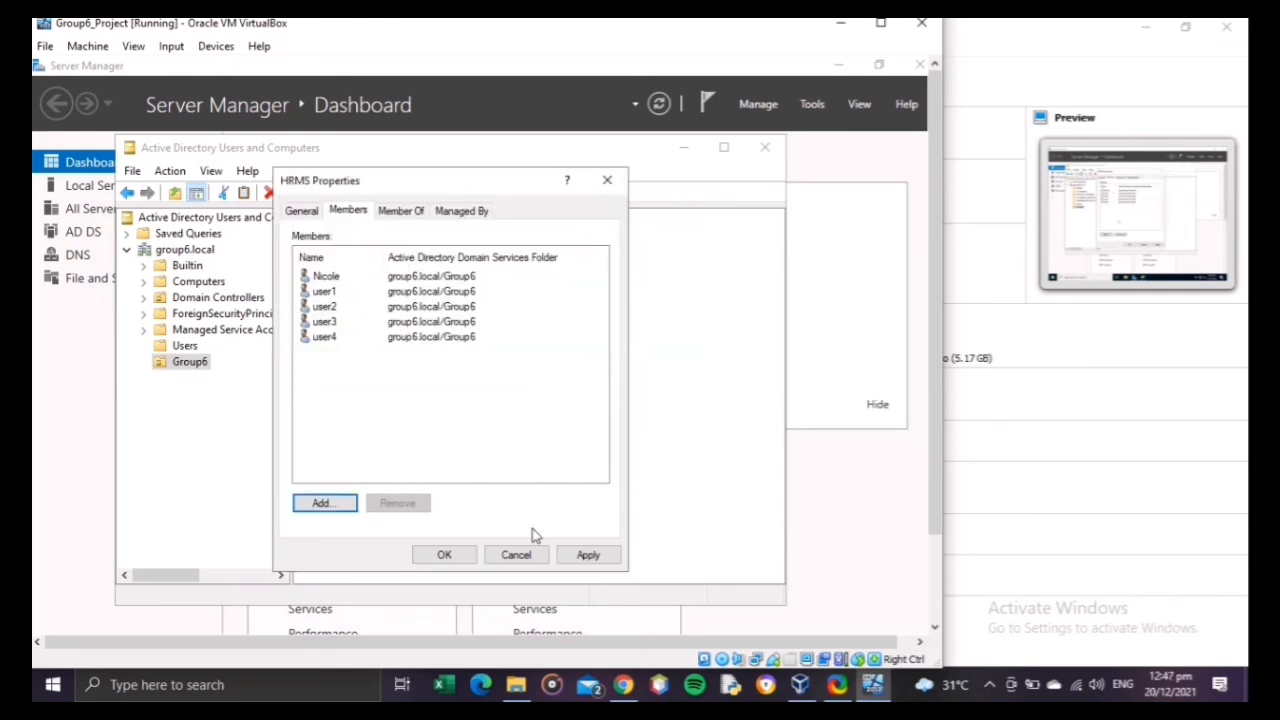
{"action": "left_click", "coordinate": [589, 556]}
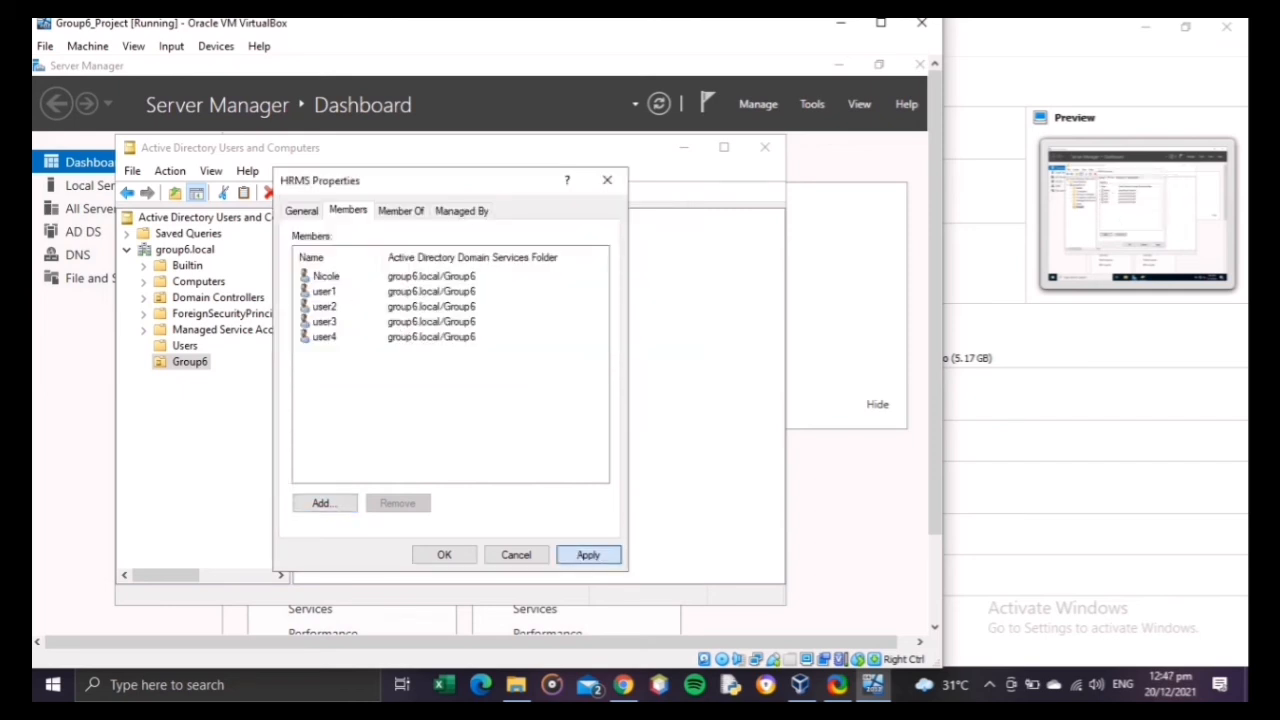
{"action": "left_click", "coordinate": [452, 558]}
Step: Close the HRMS properties and examine the member lists of the ICTS, Accounting and HRMS groups
{"action": "left_click", "coordinate": [570, 477]}
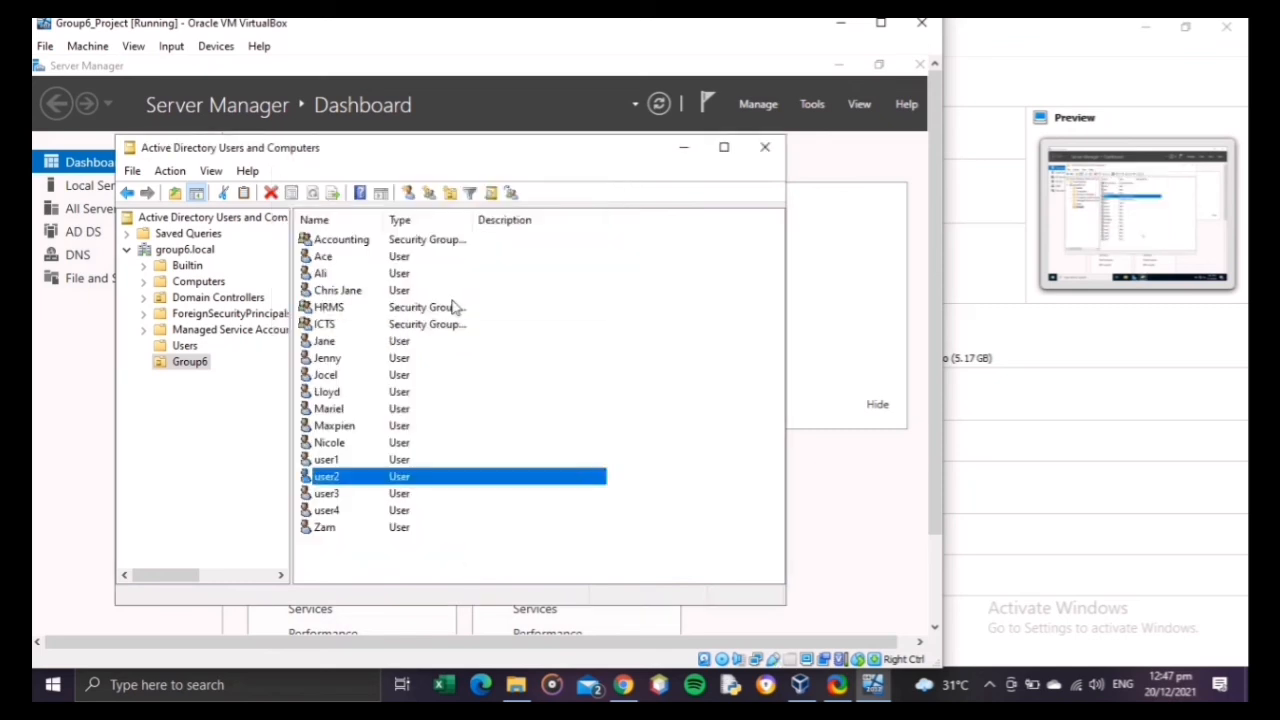
{"action": "double_click", "coordinate": [366, 330]}
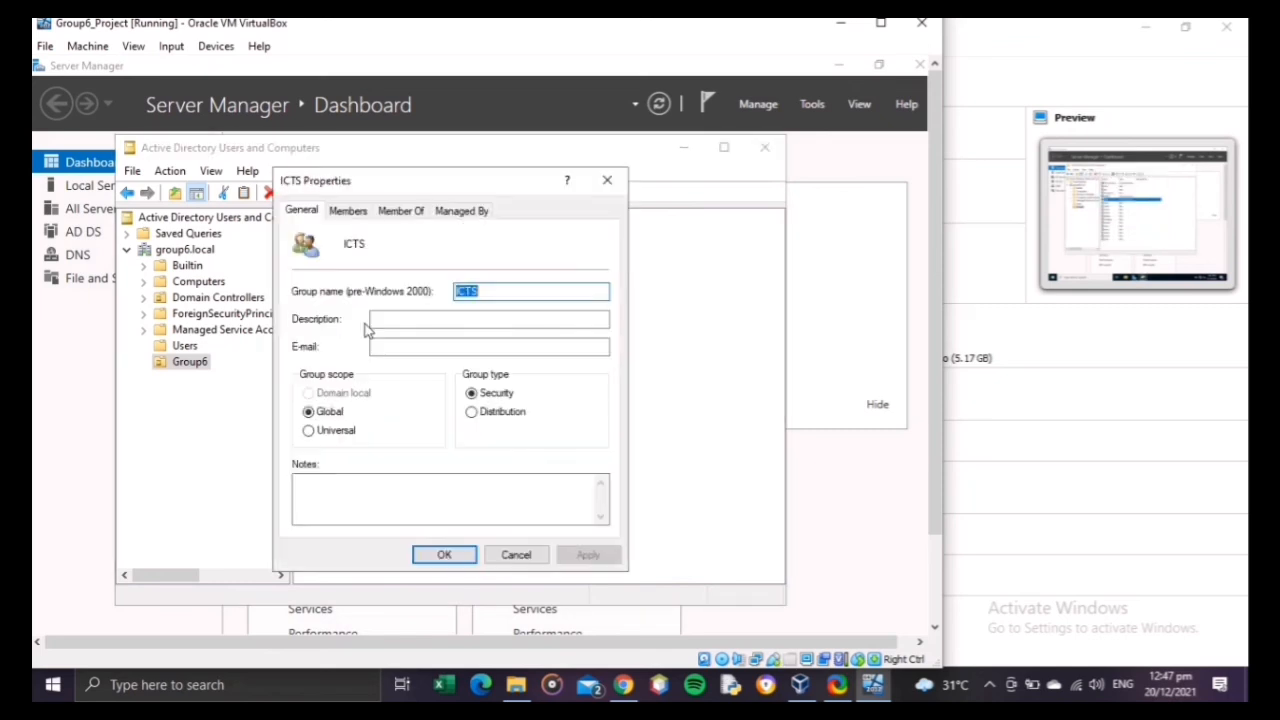
{"action": "left_click", "coordinate": [358, 212]}
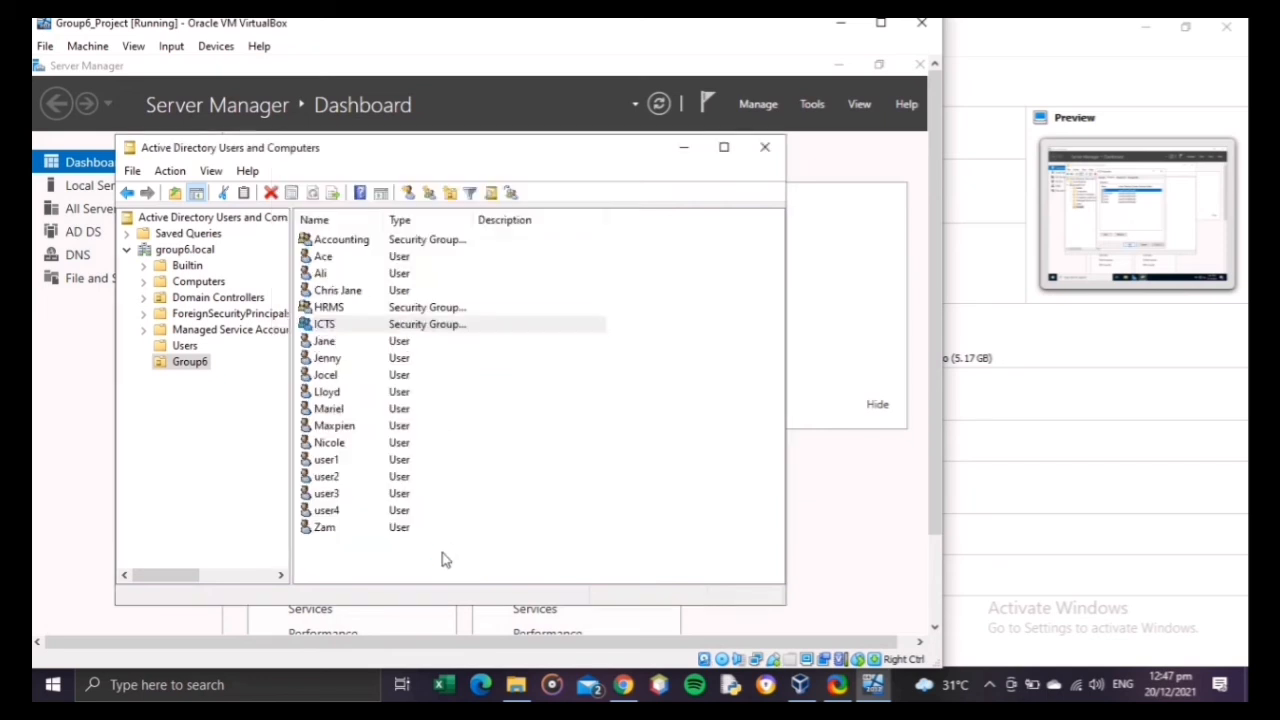
{"action": "left_click", "coordinate": [444, 554]}
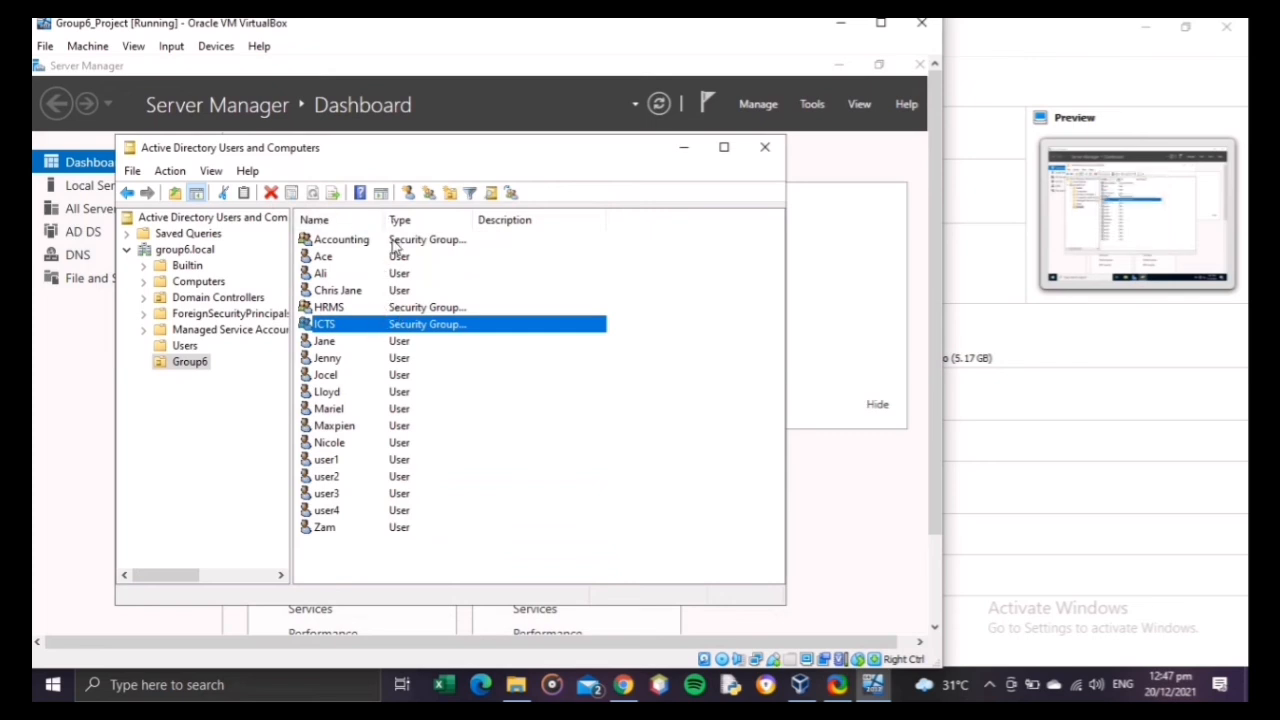
{"action": "double_click", "coordinate": [392, 240]}
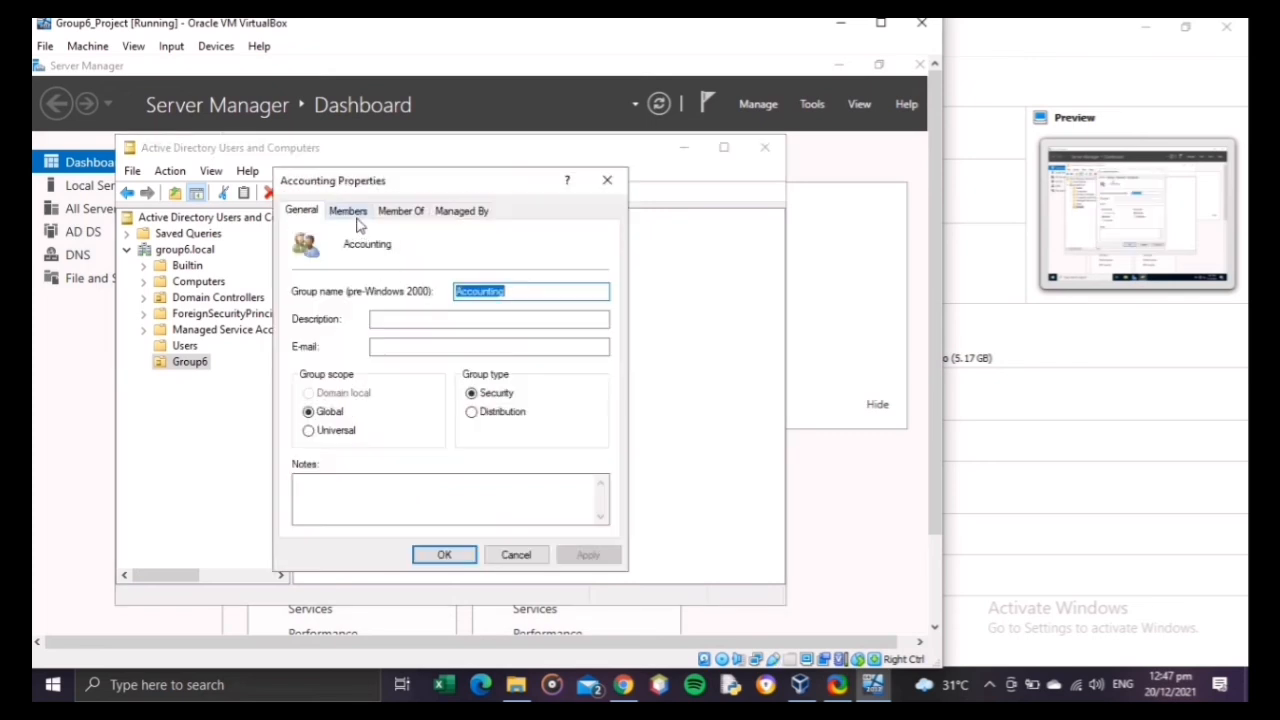
{"action": "left_click", "coordinate": [352, 211]}
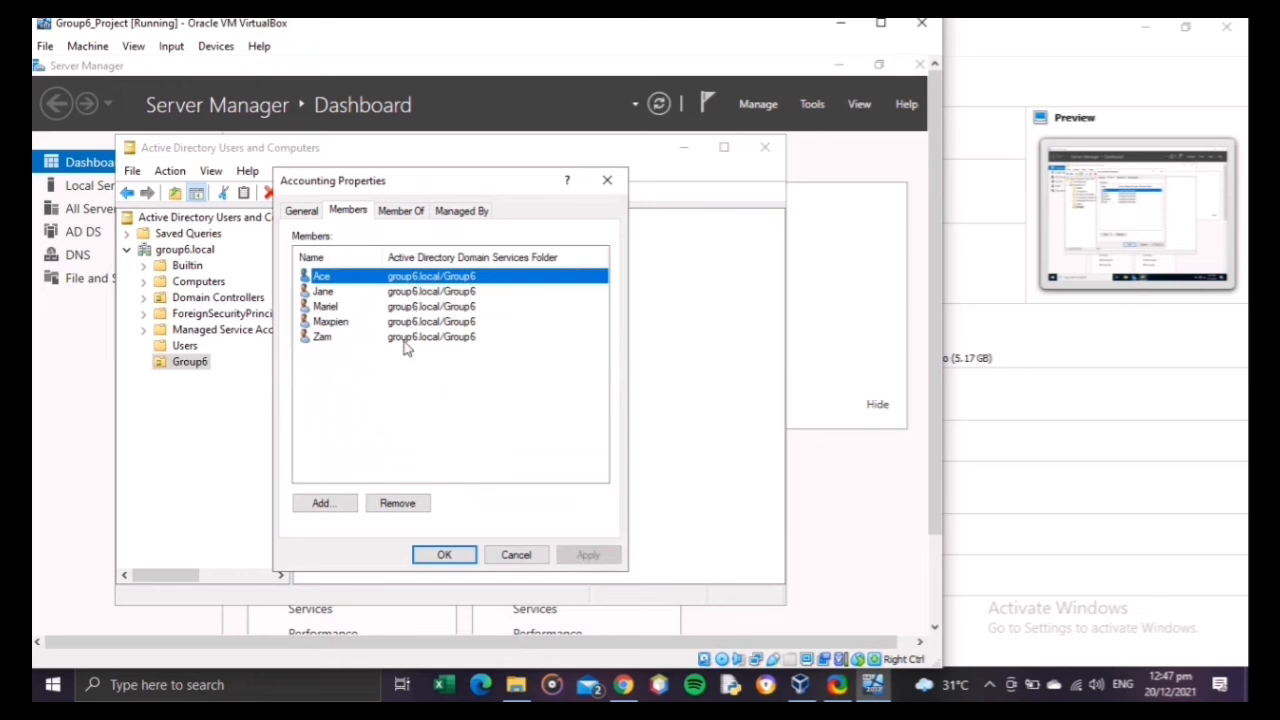
{"action": "left_click", "coordinate": [443, 556]}
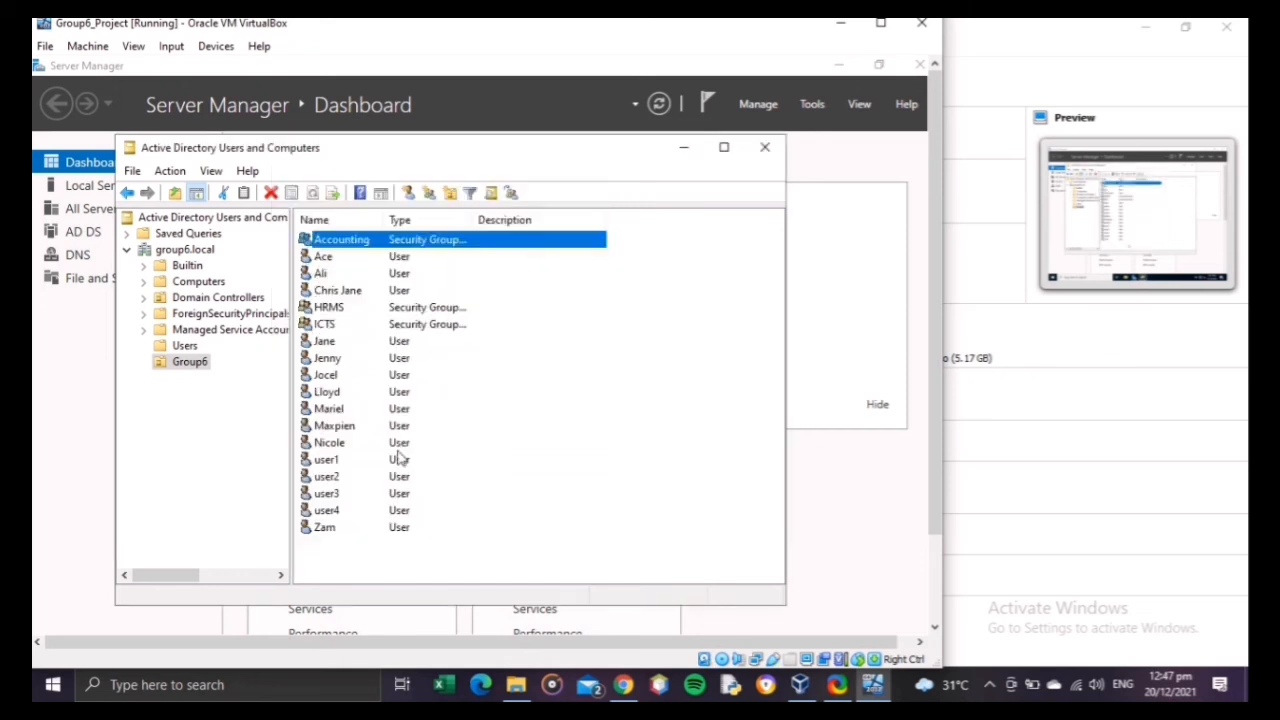
{"action": "double_click", "coordinate": [349, 309]}
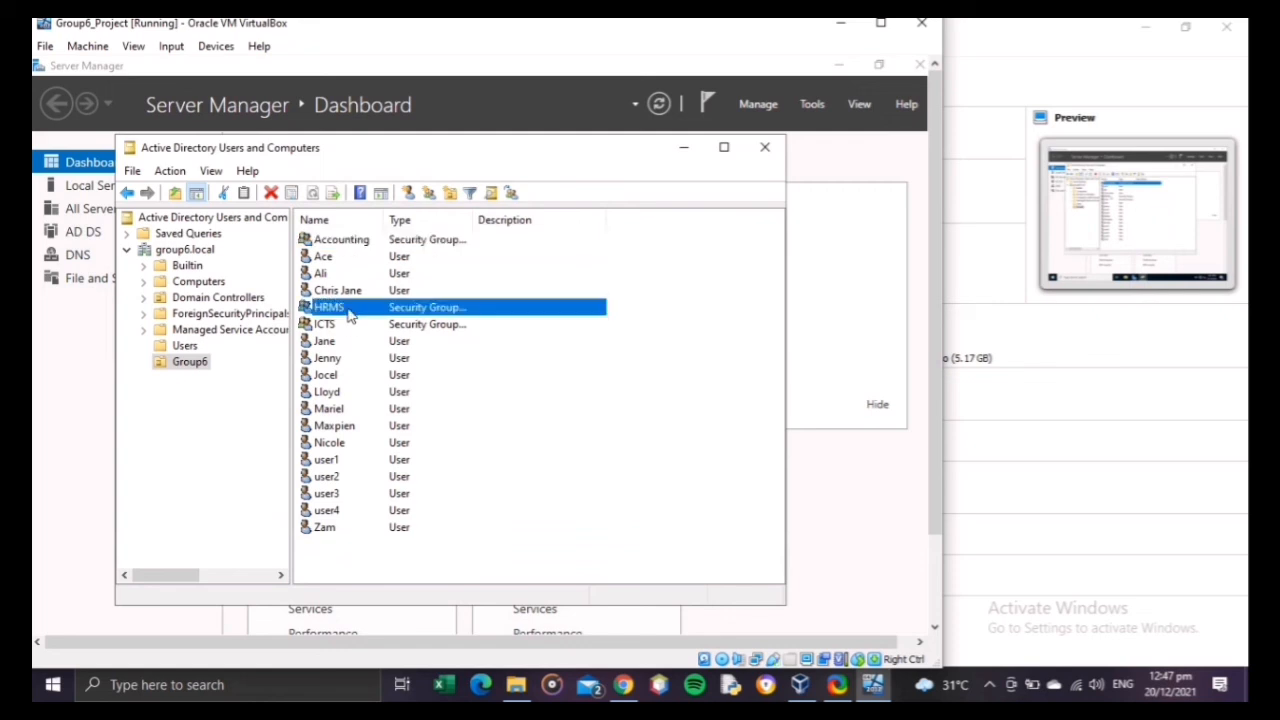
{"action": "left_click", "coordinate": [348, 211]}
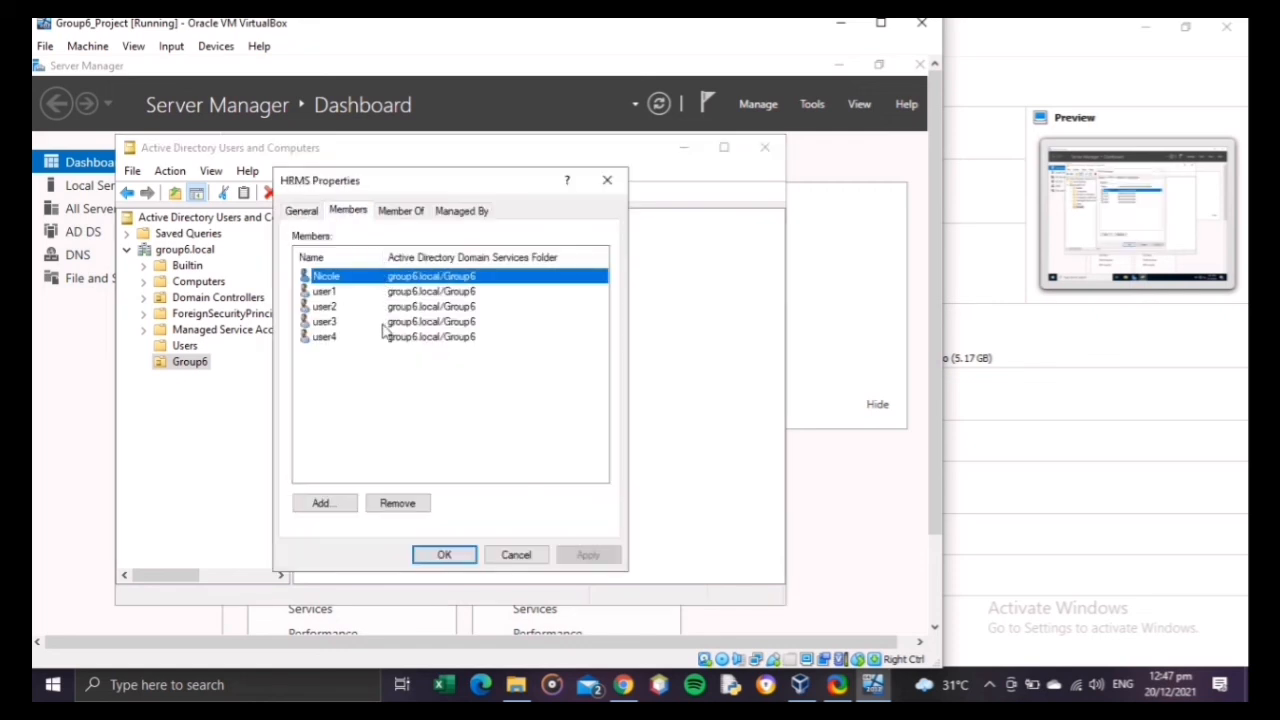
{"action": "left_click", "coordinate": [436, 562]}
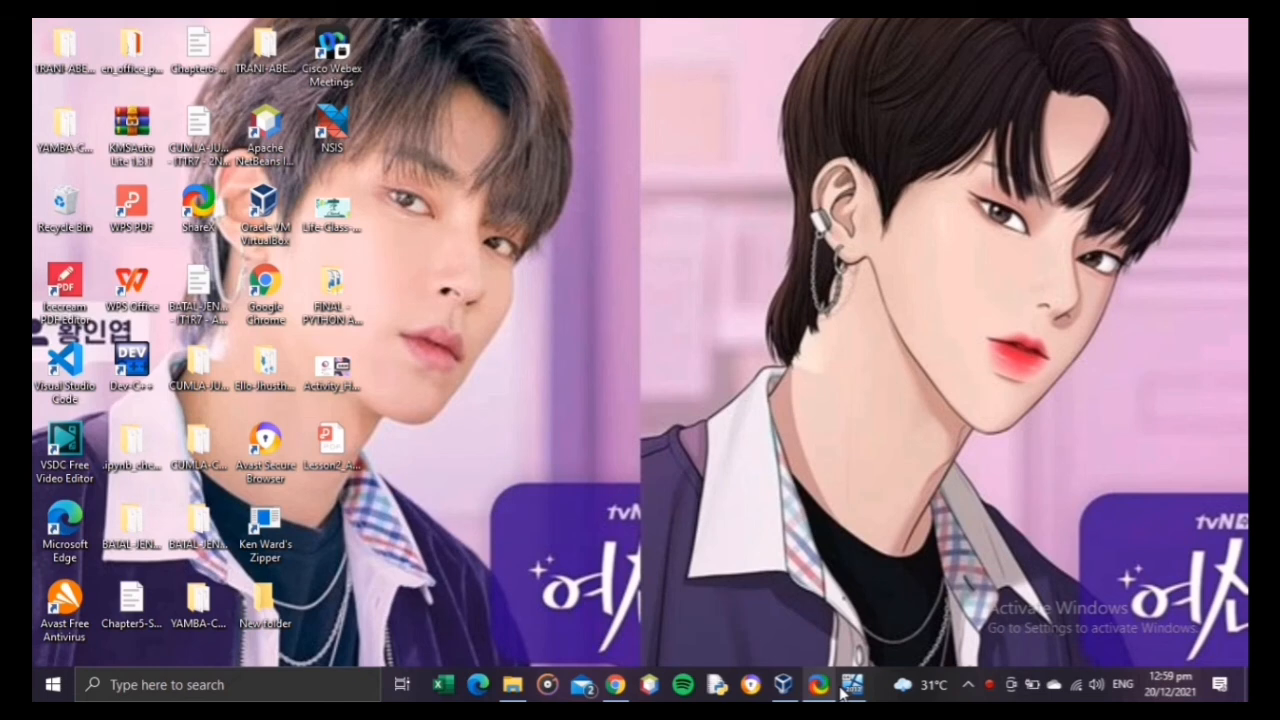
Step: Switch to the Group6_Project virtual machine and add the ICTS group in the Delegation of Control Wizard for Group6, checking its name
{"action": "left_click", "coordinate": [842, 692]}
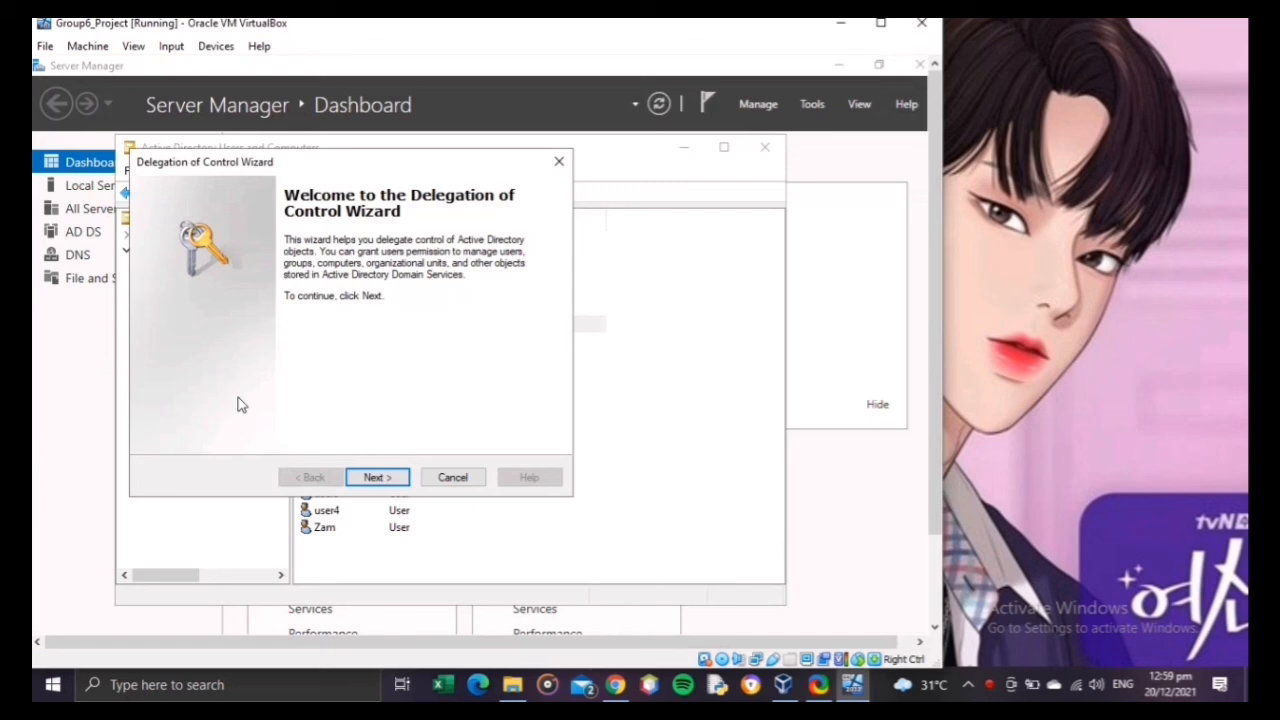
{"action": "left_click", "coordinate": [378, 478]}
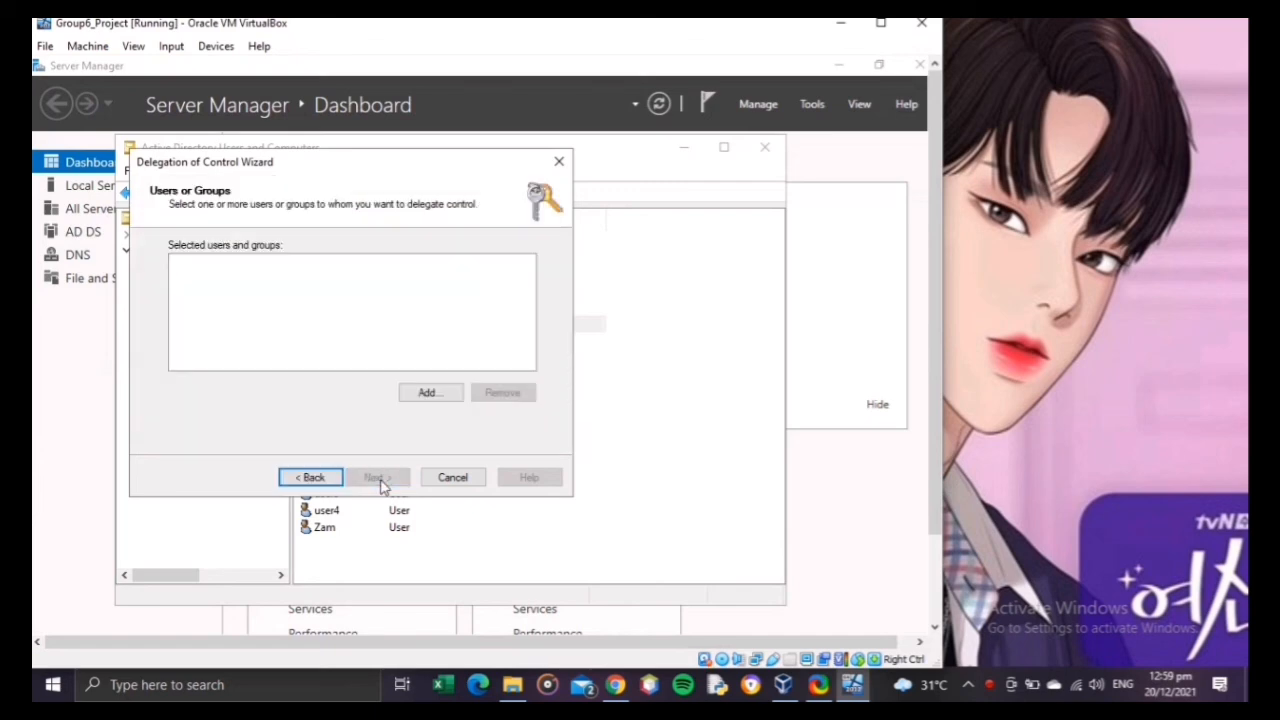
{"action": "left_click", "coordinate": [440, 390]}
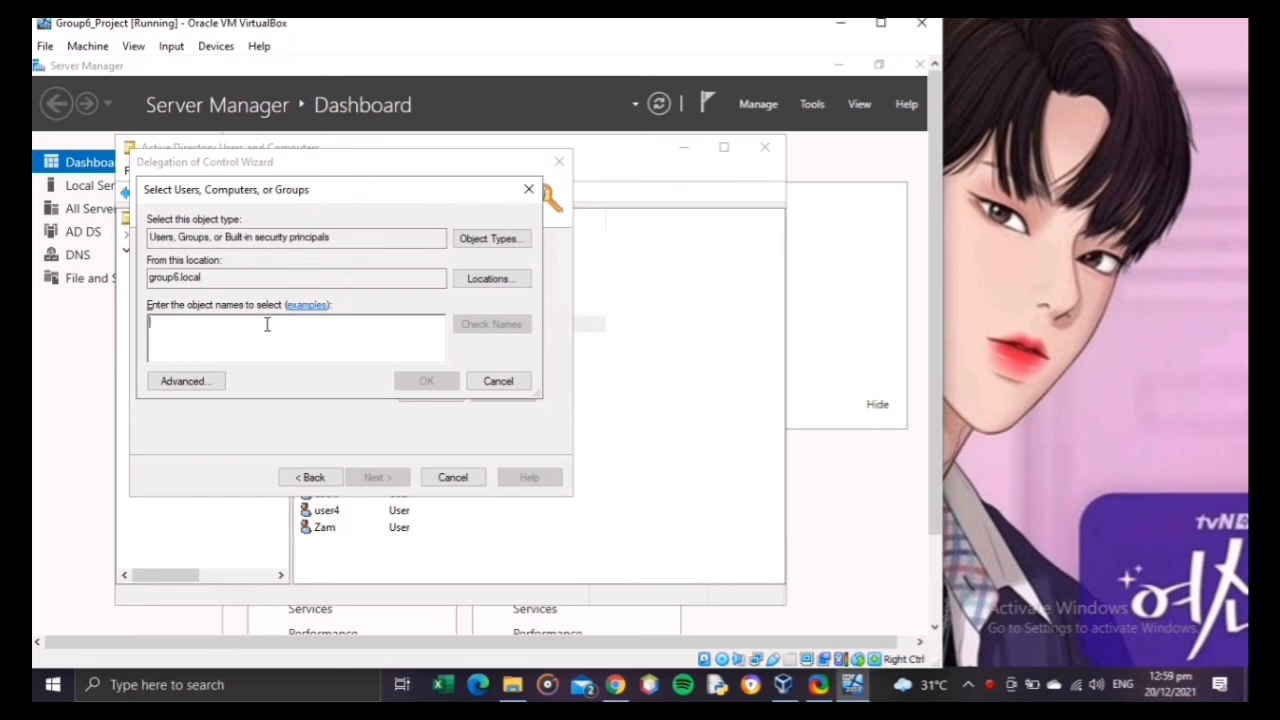
{"action": "left_click", "coordinate": [267, 324]}
{"action": "type", "text": "ICTS"}
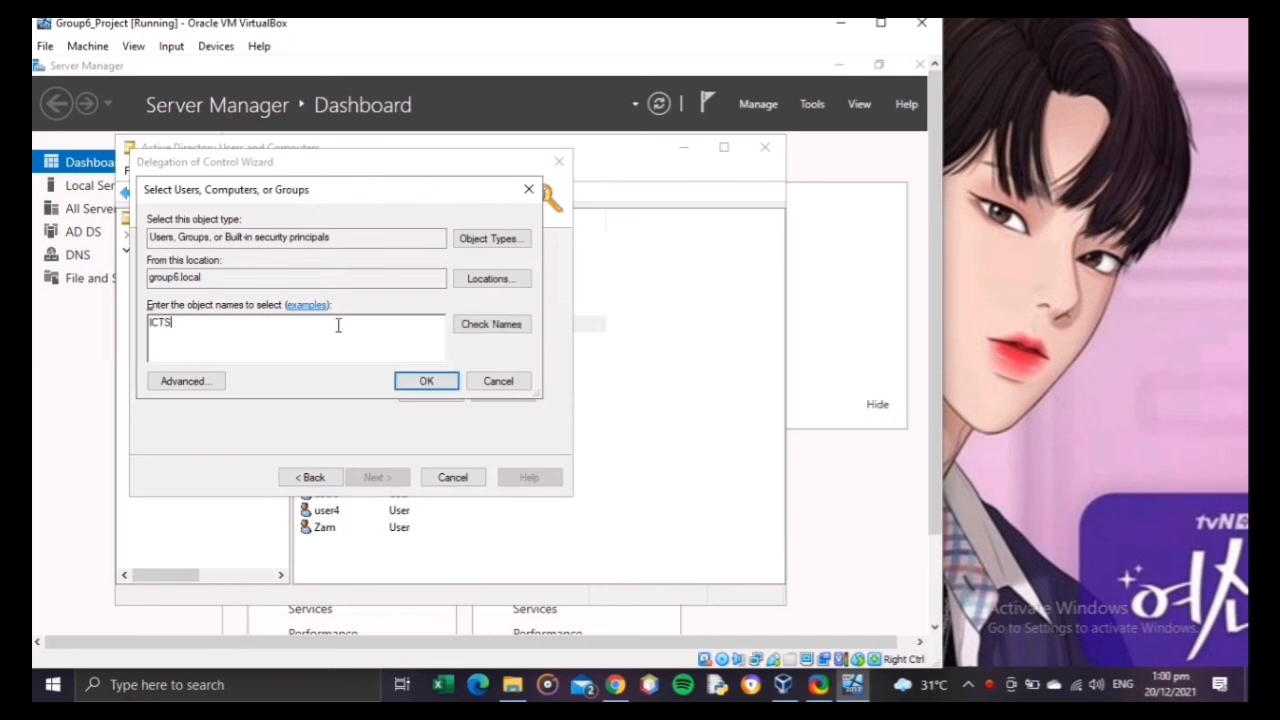
{"action": "left_click", "coordinate": [458, 330]}
{"action": "left_click", "coordinate": [417, 381]}
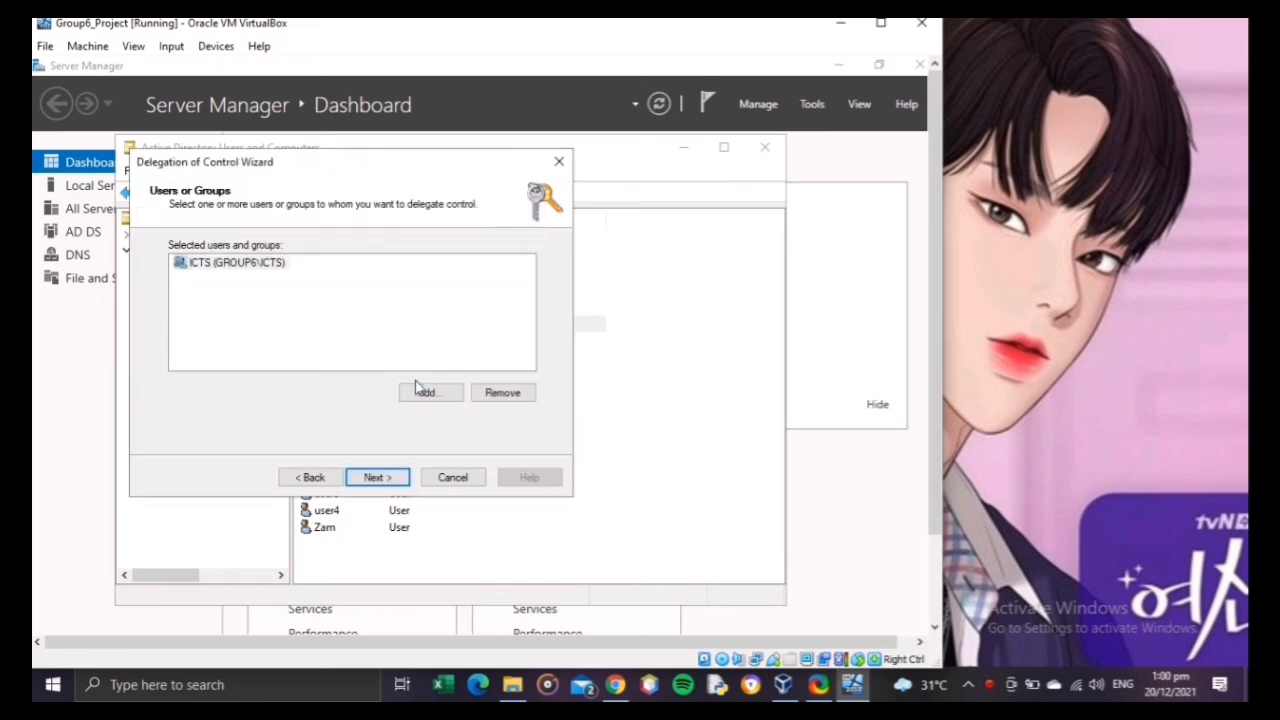
Step: Add the Accounting group to the selected users and groups for delegation, checking its name
{"action": "left_click", "coordinate": [425, 392]}
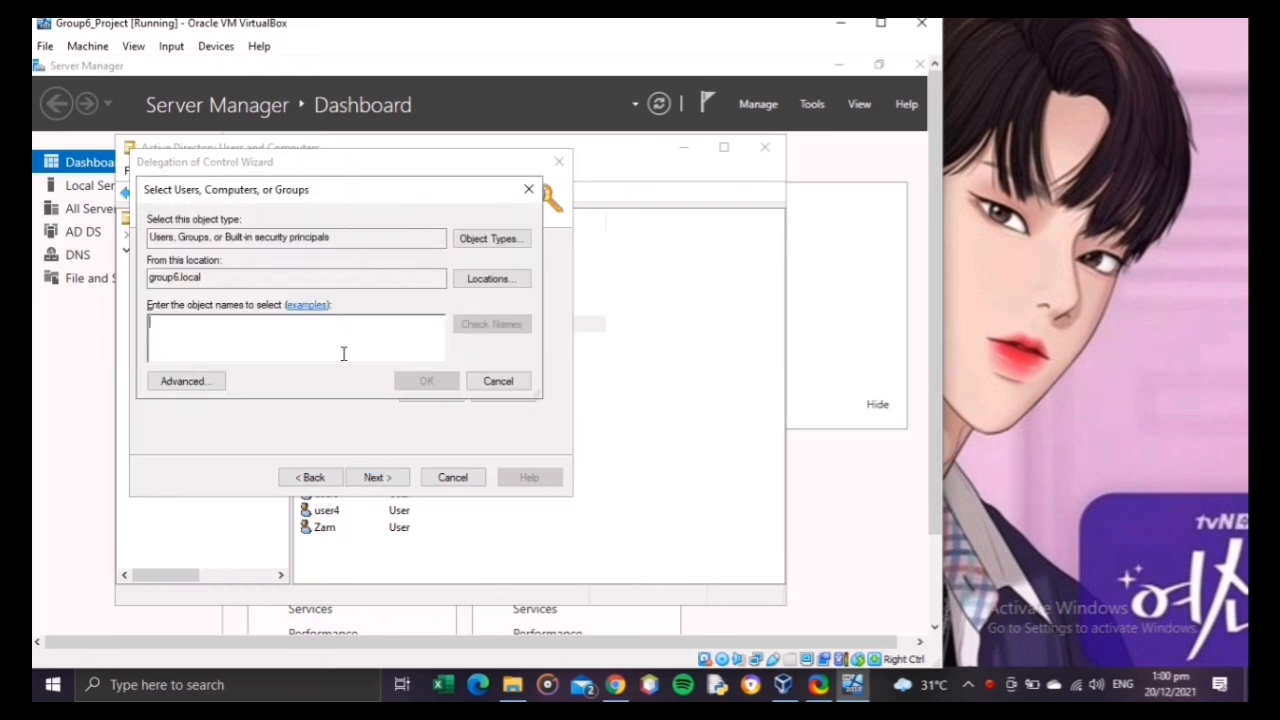
{"action": "type", "text": "Ac"}
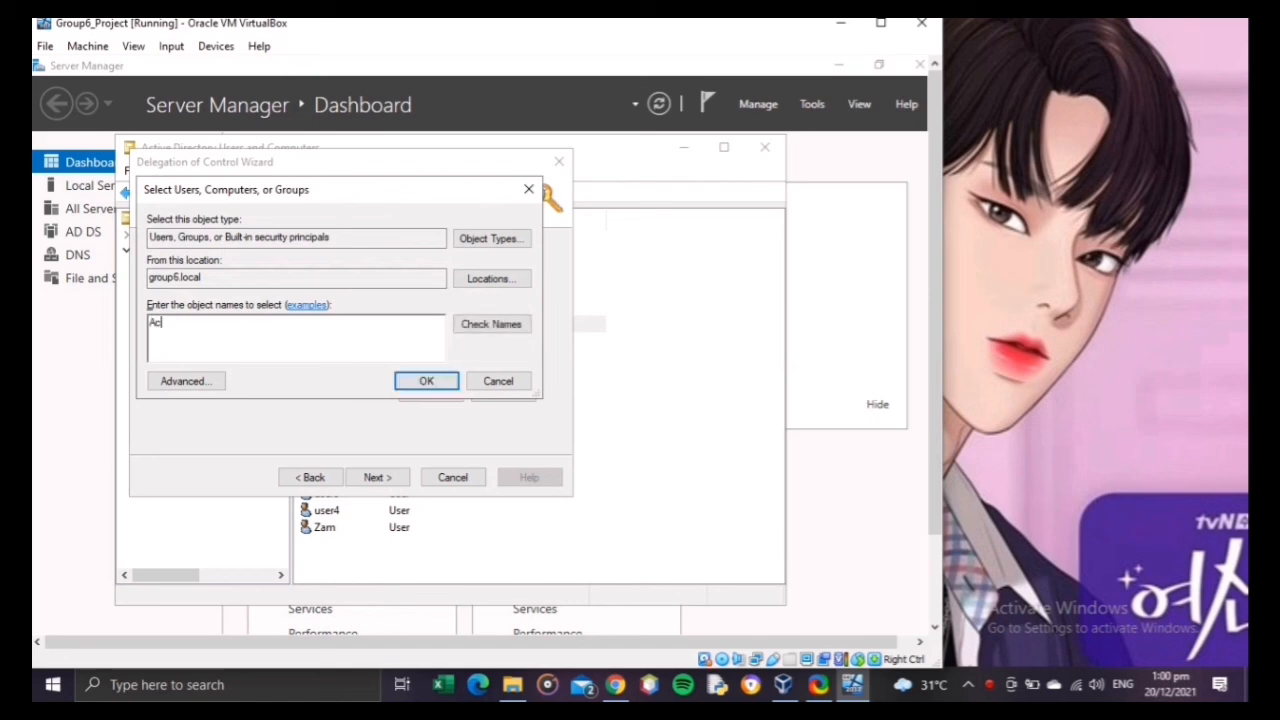
{"action": "type", "text": "counting"}
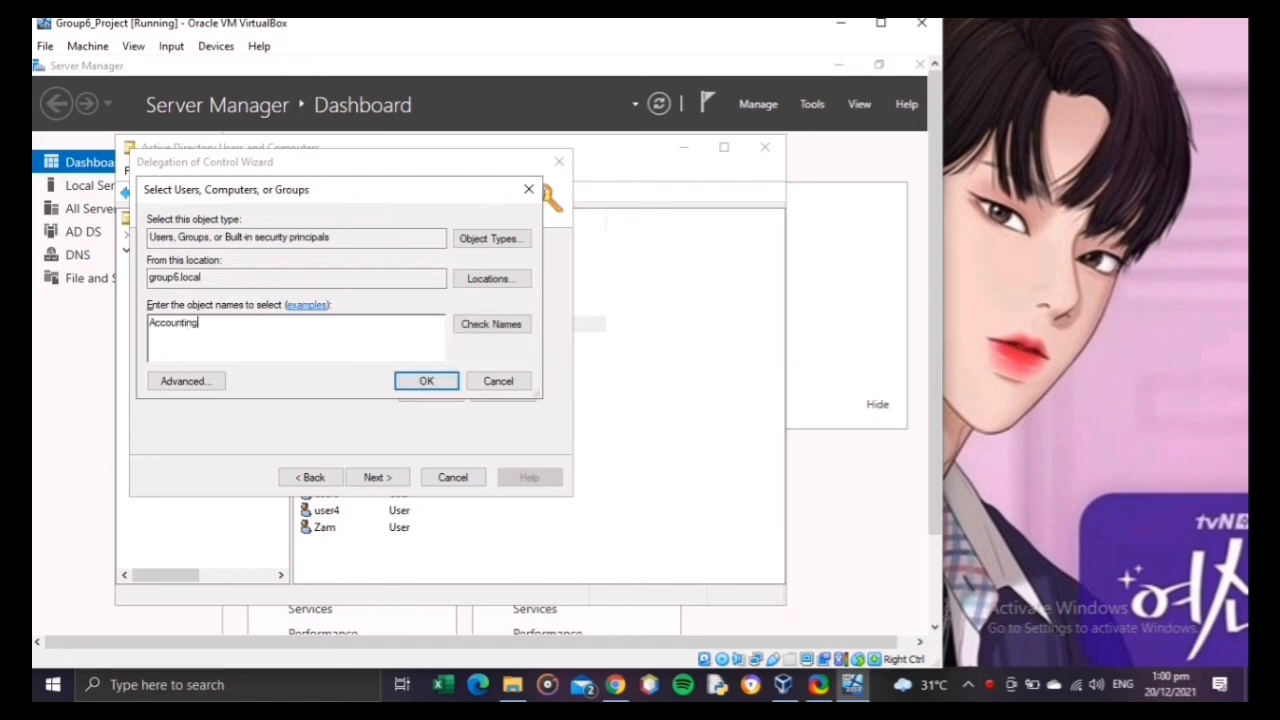
{"action": "left_click", "coordinate": [485, 318]}
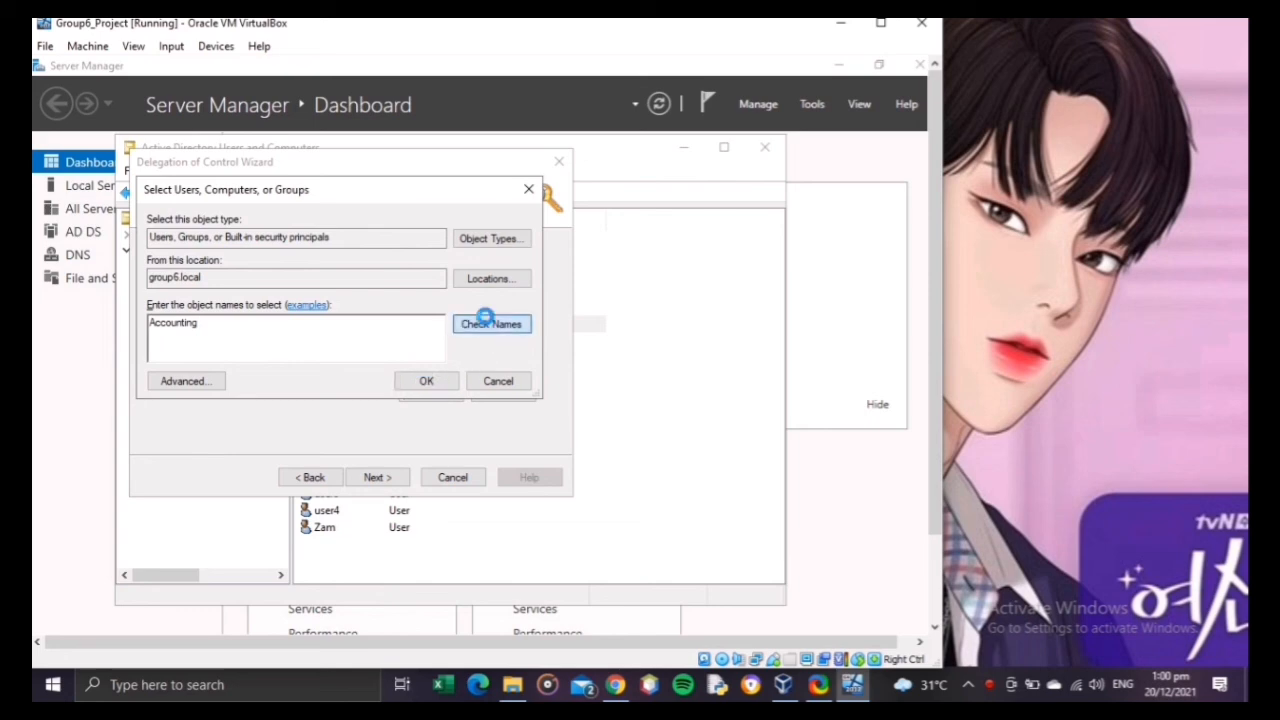
{"action": "left_click", "coordinate": [427, 381]}
Step: Add the HRMS group to the selected users and groups for delegation
{"action": "left_click", "coordinate": [421, 391]}
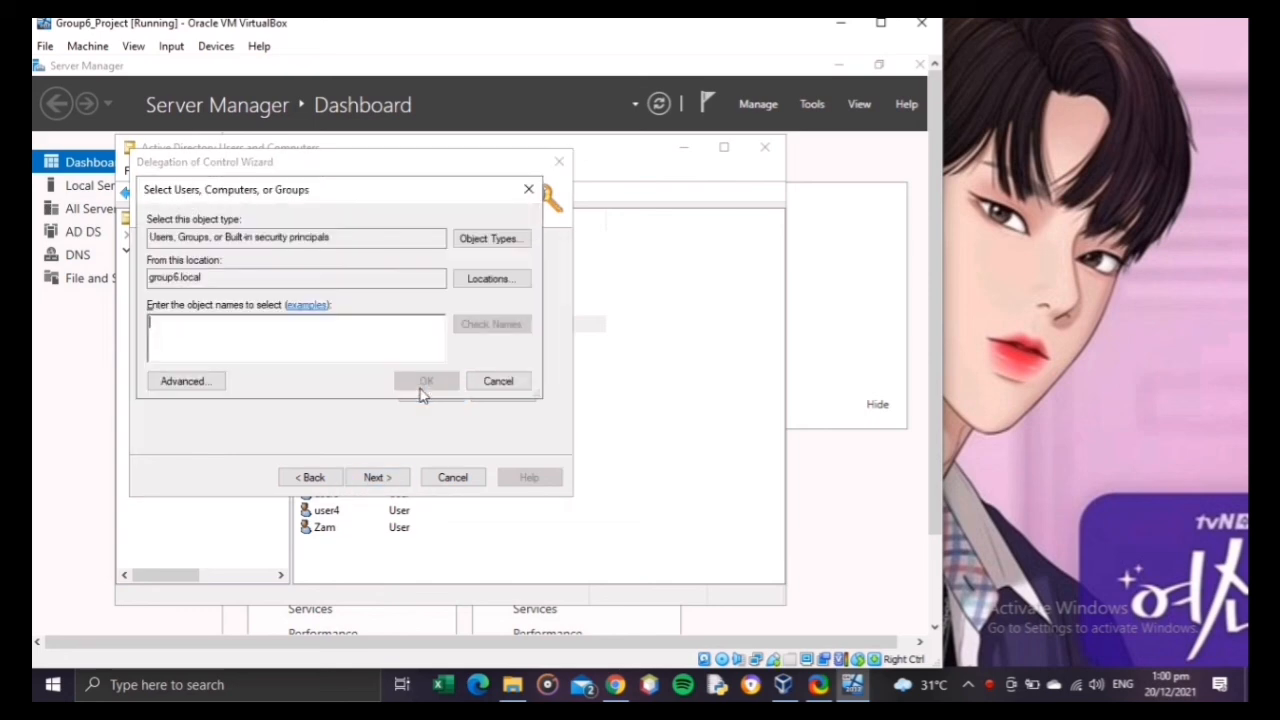
{"action": "type", "text": "HRMS"}
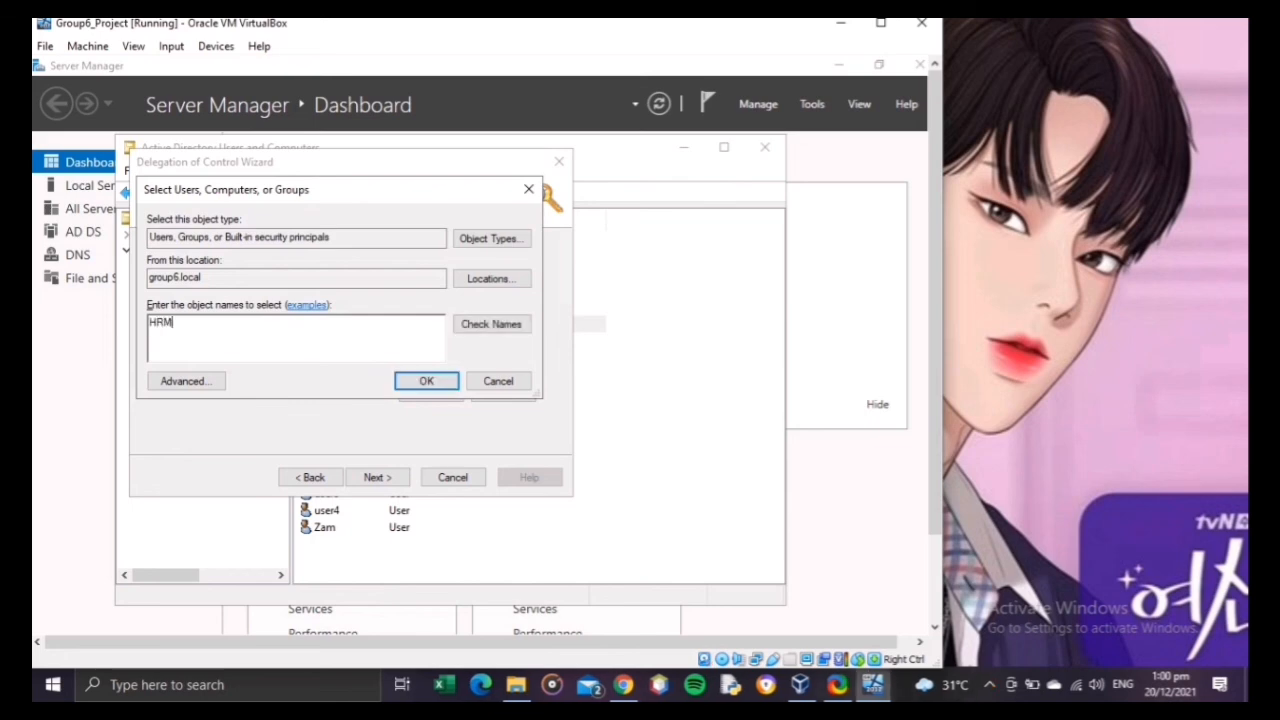
{"action": "left_click", "coordinate": [432, 378]}
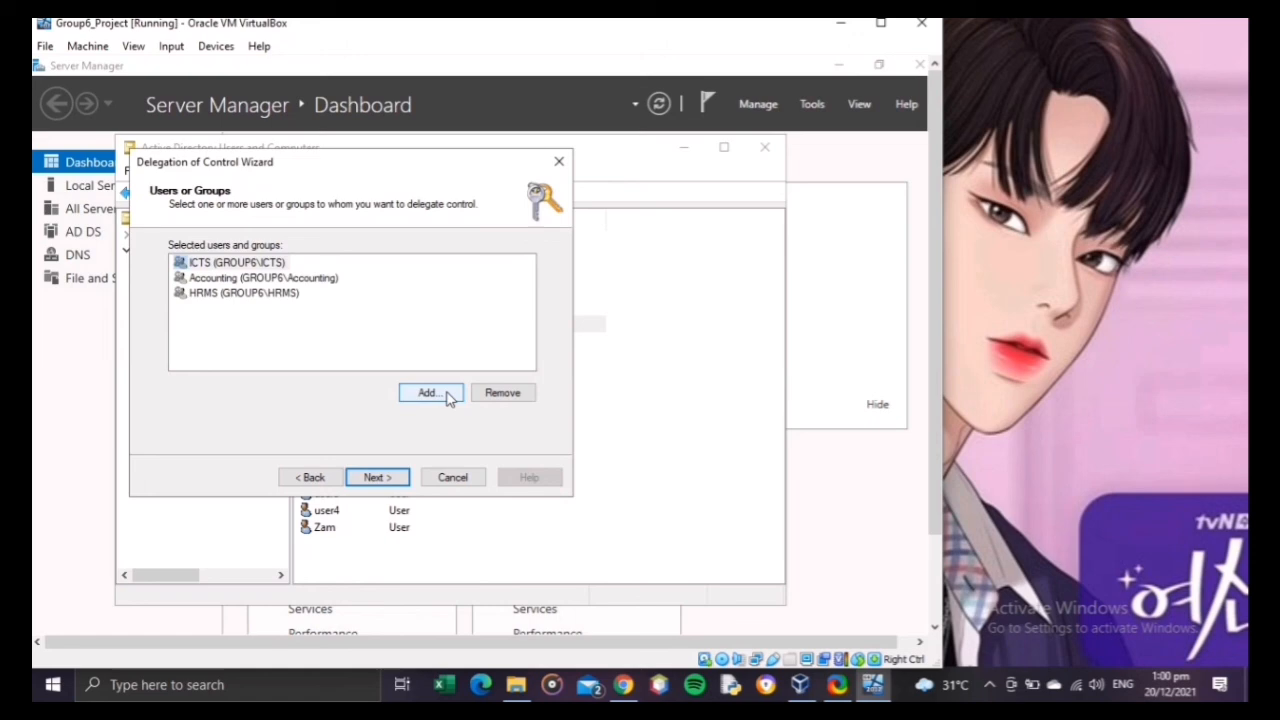
Step: Delegate the common tasks for user accounts, user password resets, user information, group management, group membership and Group Policy links
{"action": "left_click", "coordinate": [377, 478]}
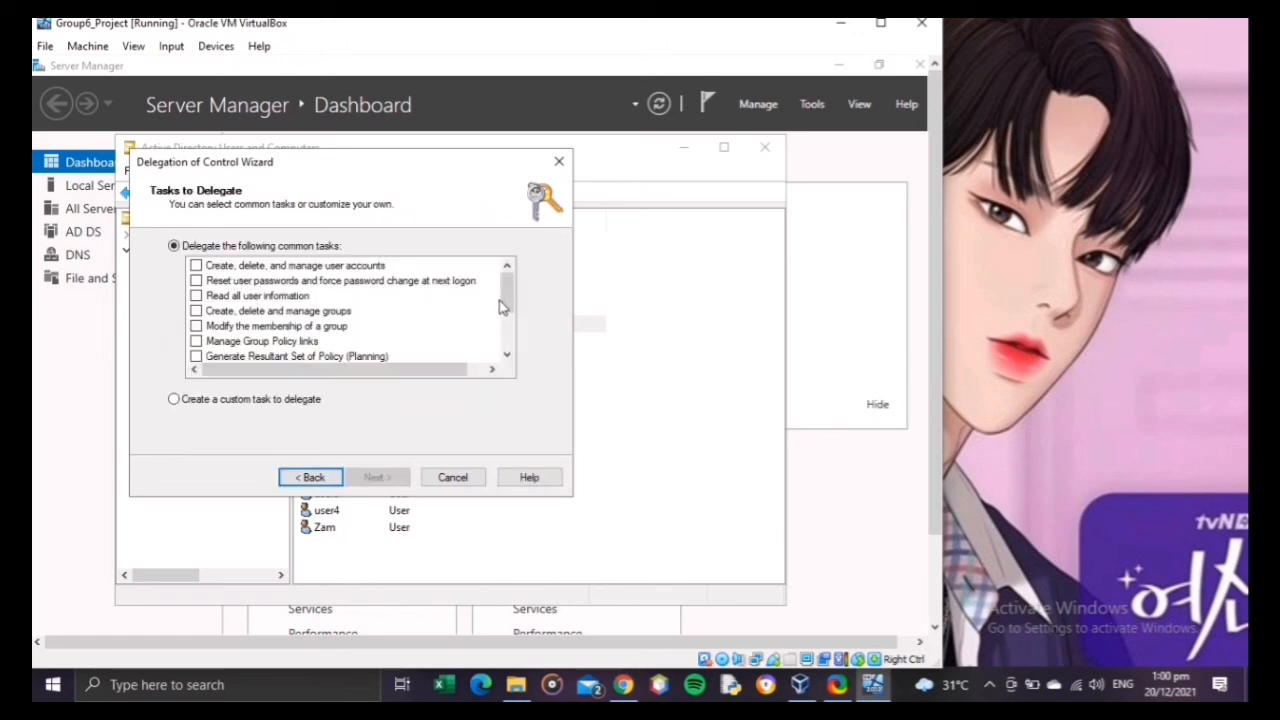
{"action": "mouse_move", "coordinate": [508, 312]}
{"action": "left_mouse_down"}
{"action": "mouse_move", "coordinate": [508, 350]}
{"action": "mouse_move", "coordinate": [507, 287]}
{"action": "left_mouse_up"}
{"action": "left_click", "coordinate": [196, 266]}
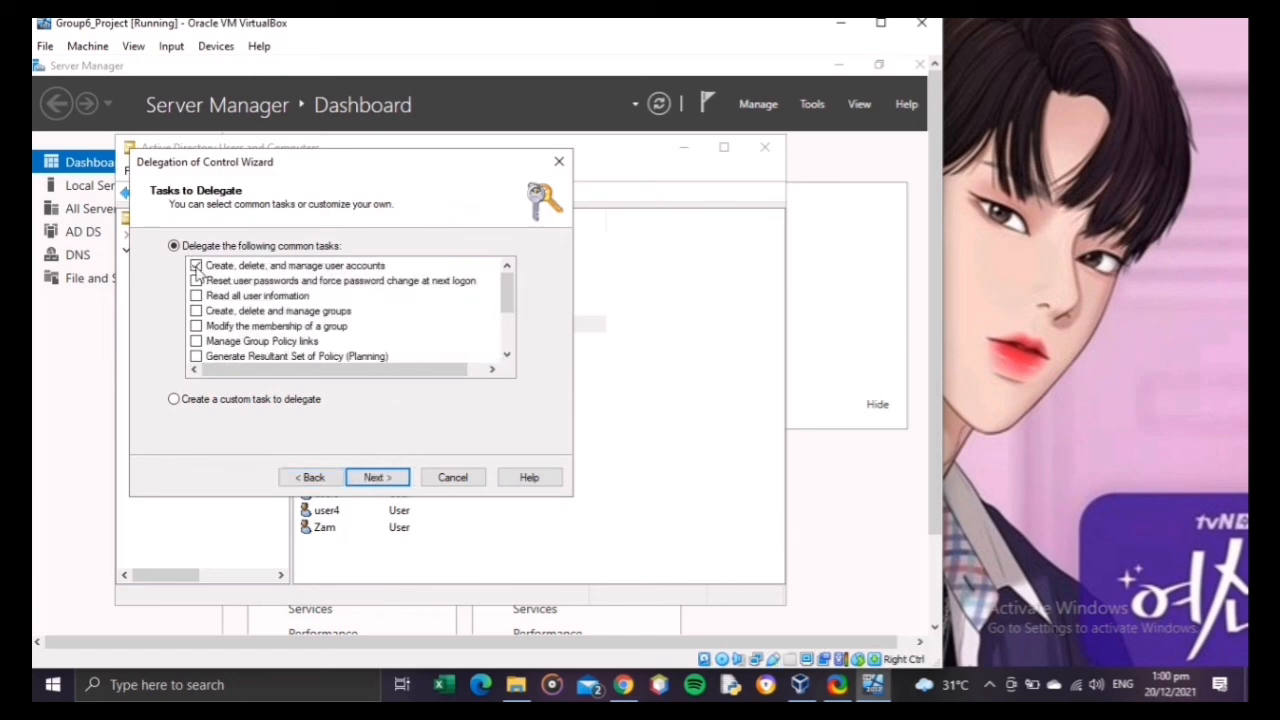
{"action": "left_click", "coordinate": [197, 296]}
{"action": "left_click", "coordinate": [197, 326]}
{"action": "left_click", "coordinate": [197, 343]}
{"action": "scroll", "coordinate": [507, 312], "scroll_direction": "down", "scroll_amount": 1}
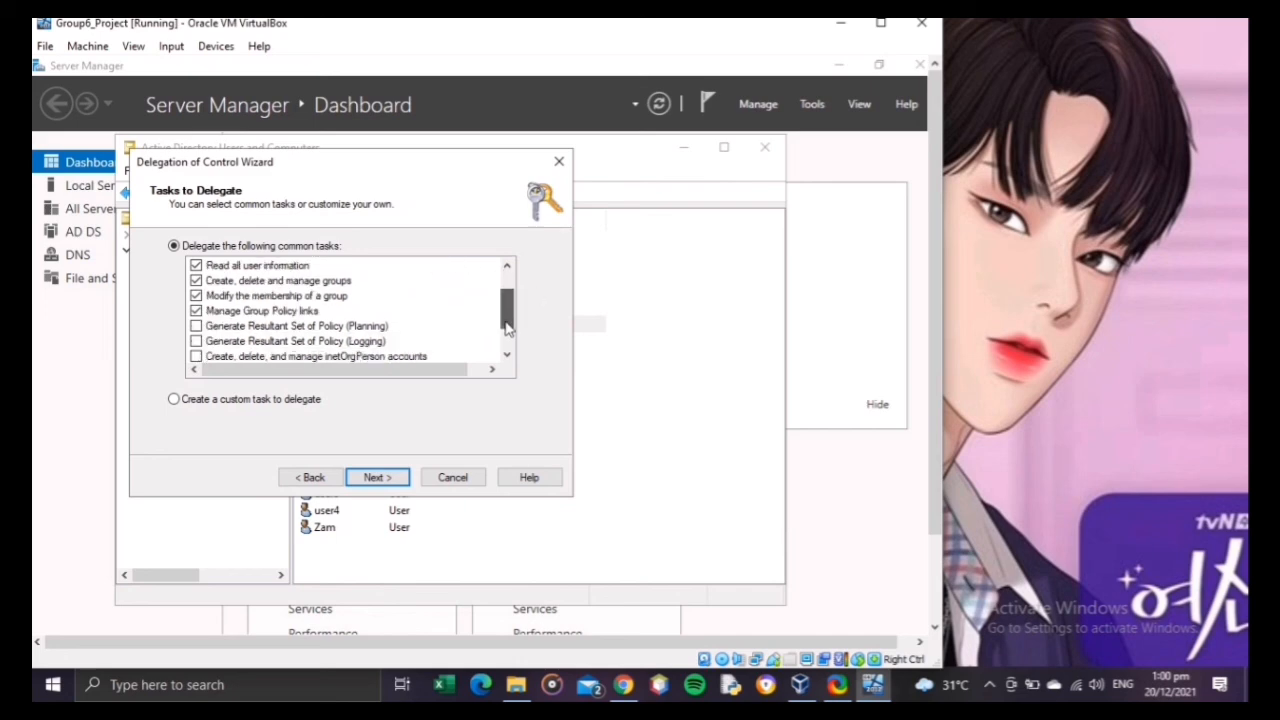
Step: Also delegate both Resultant Set of Policy tasks (Planning and Logging) and all three inetOrgPerson tasks
{"action": "left_click", "coordinate": [196, 311]}
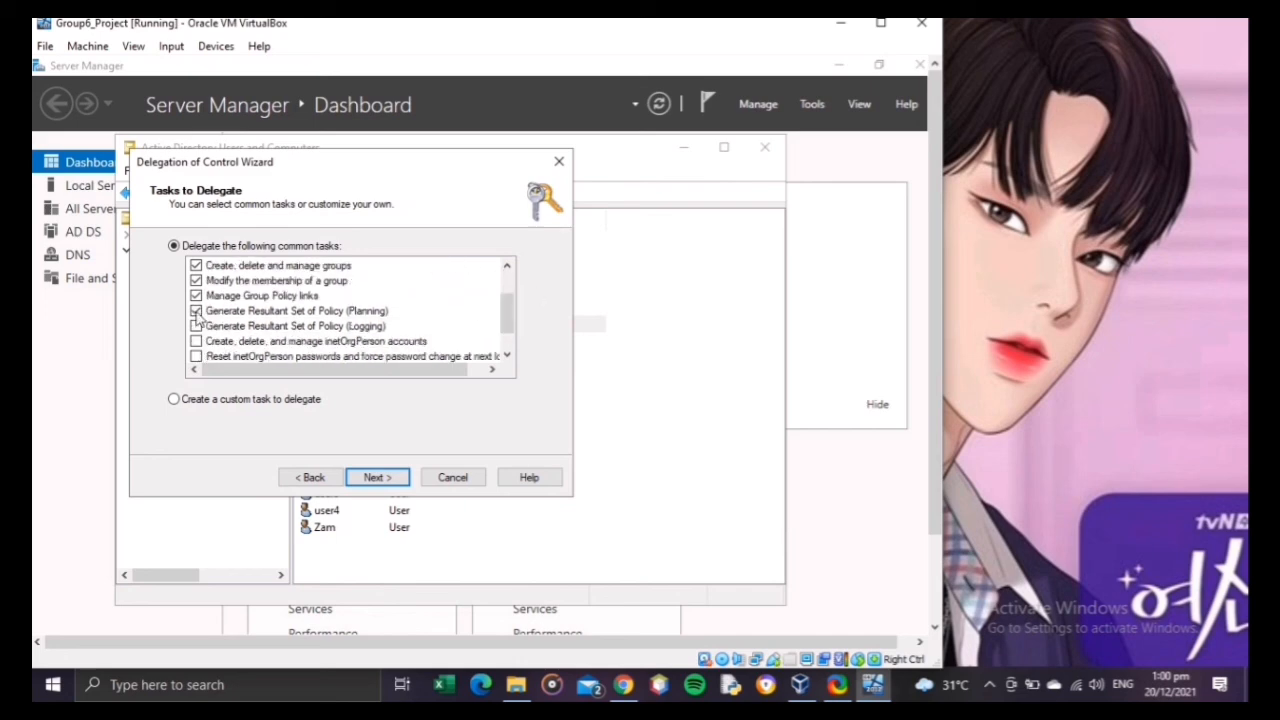
{"action": "left_click", "coordinate": [196, 326]}
{"action": "left_click_drag", "start_coordinate": [510, 315], "coordinate": [510, 332]}
{"action": "left_click", "coordinate": [196, 311]}
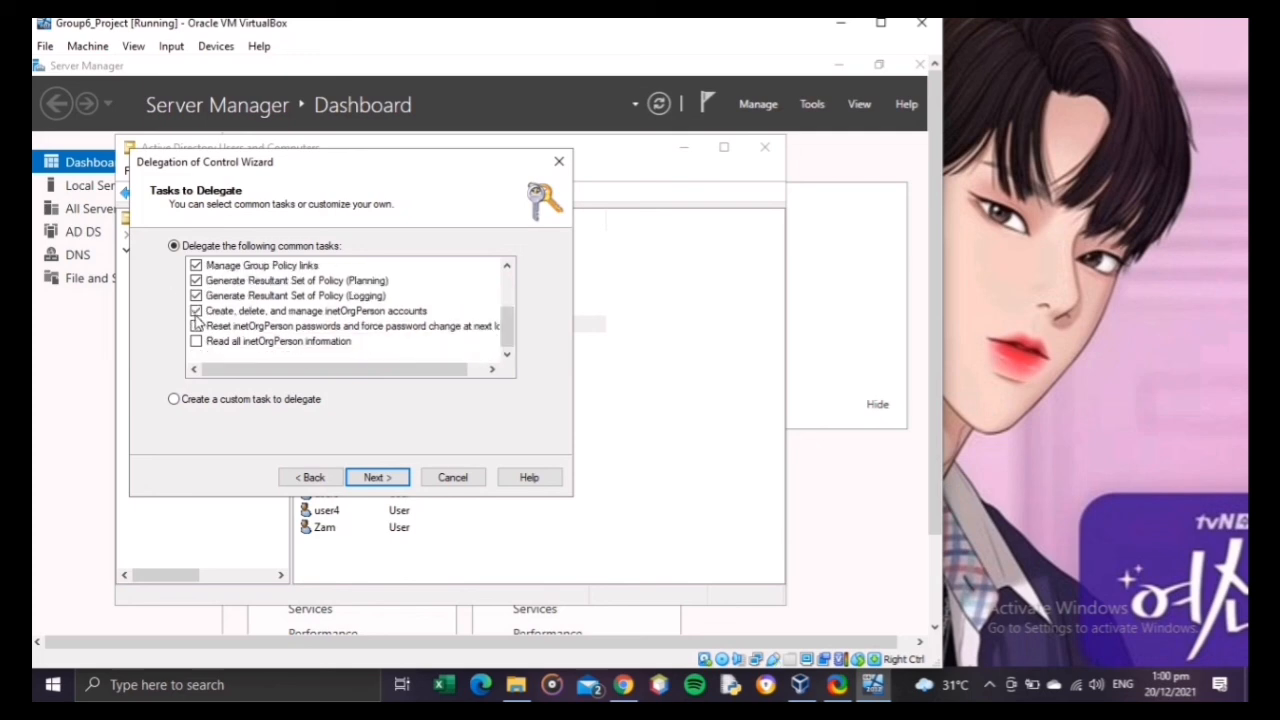
{"action": "left_click", "coordinate": [196, 326]}
{"action": "left_click", "coordinate": [197, 342]}
Step: Continue to the delegation summary, review the listed groups and tasks, and finish the wizard
{"action": "left_click", "coordinate": [377, 480]}
{"action": "left_click", "coordinate": [375, 477]}
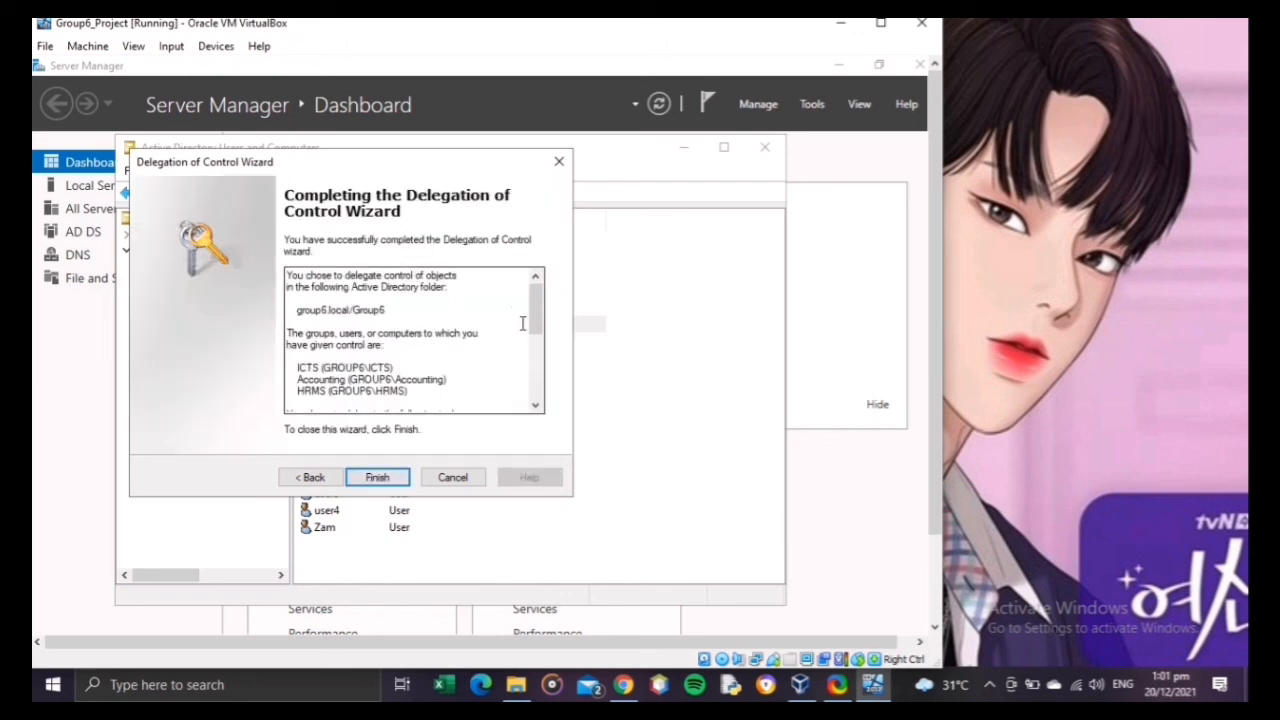
{"action": "left_click_drag", "start_coordinate": [535, 329], "coordinate": [539, 380]}
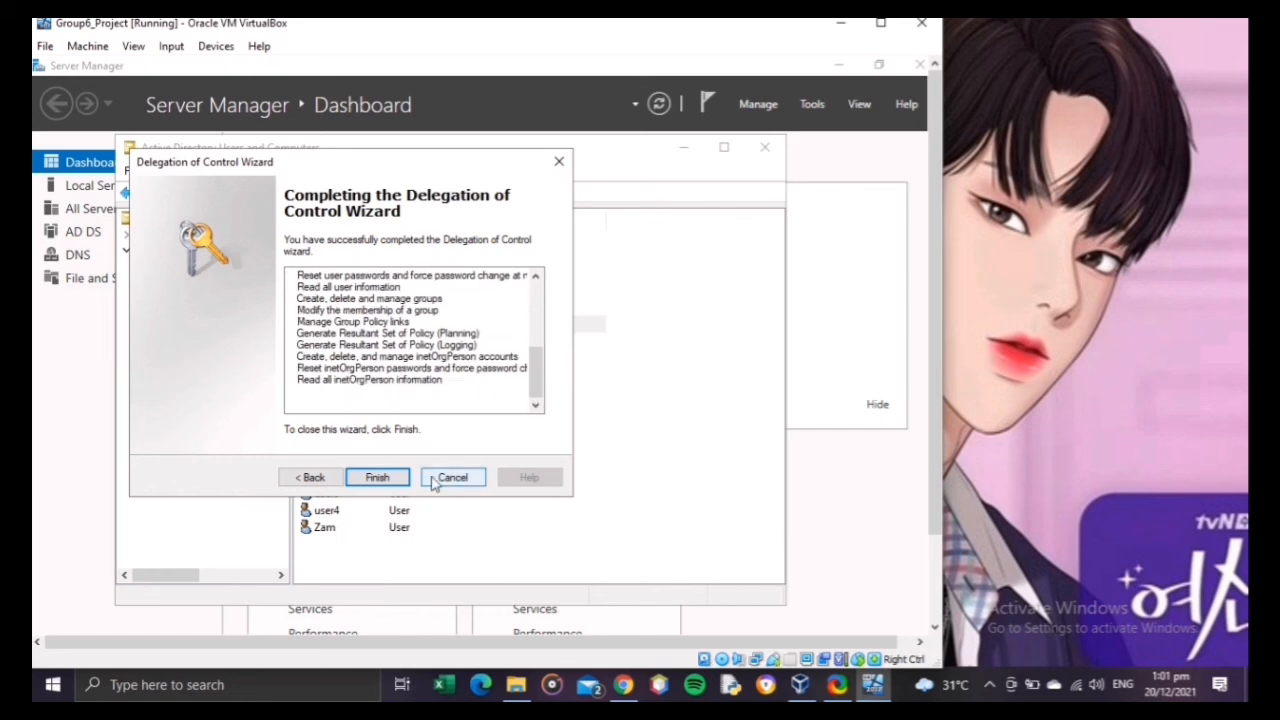
{"action": "left_click", "coordinate": [377, 483]}
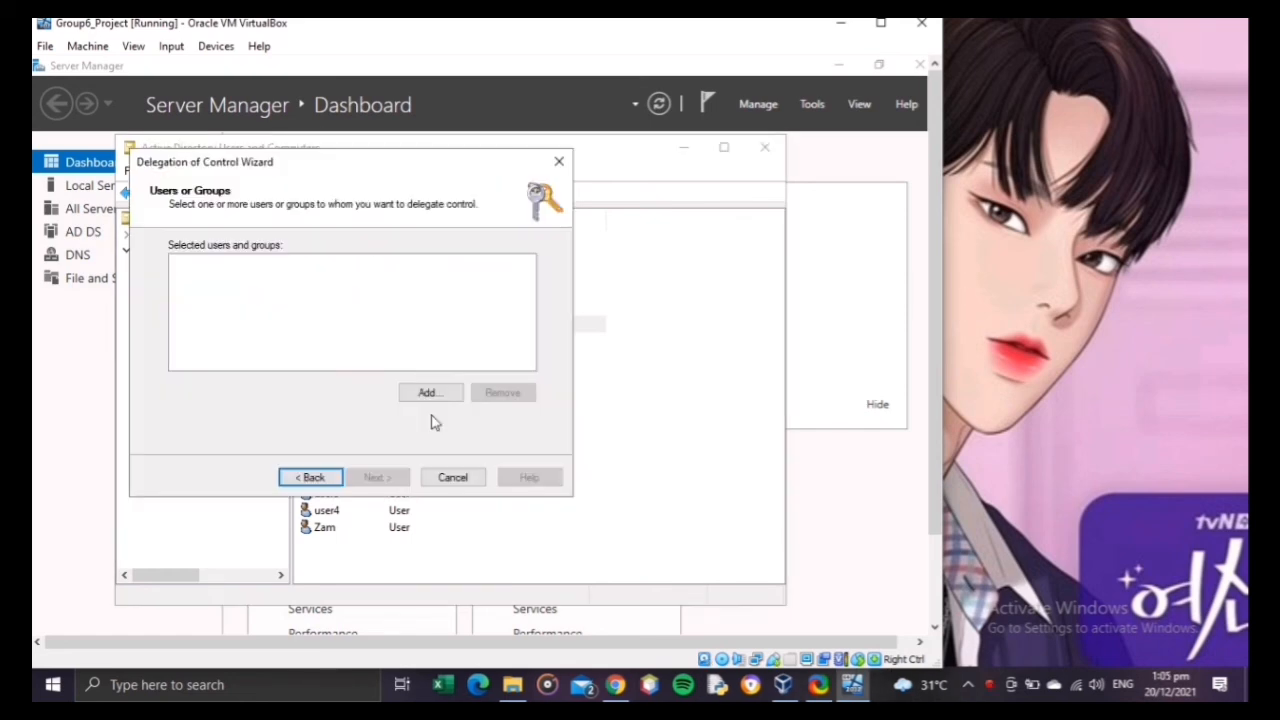
Step: In a new delegation run, add the user listed second below the ICTS group in Group6, checking the name
{"action": "left_click", "coordinate": [428, 393]}
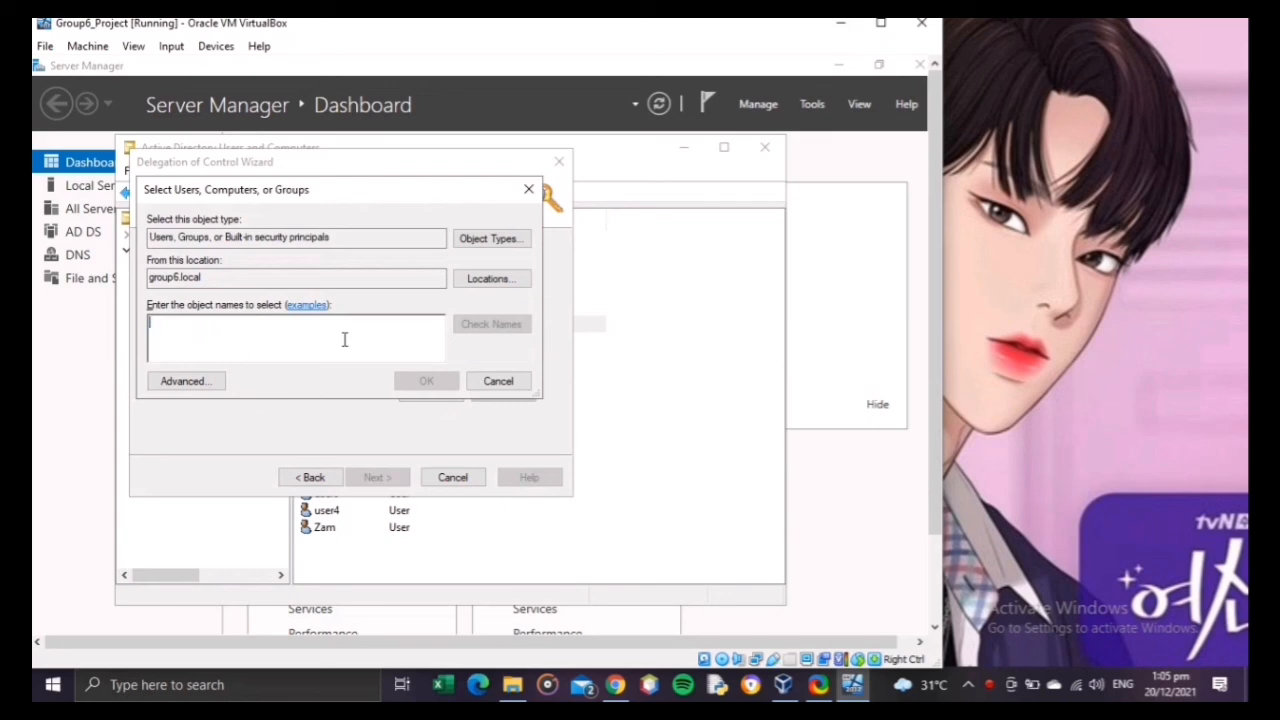
{"action": "type", "text": "Jenny"}
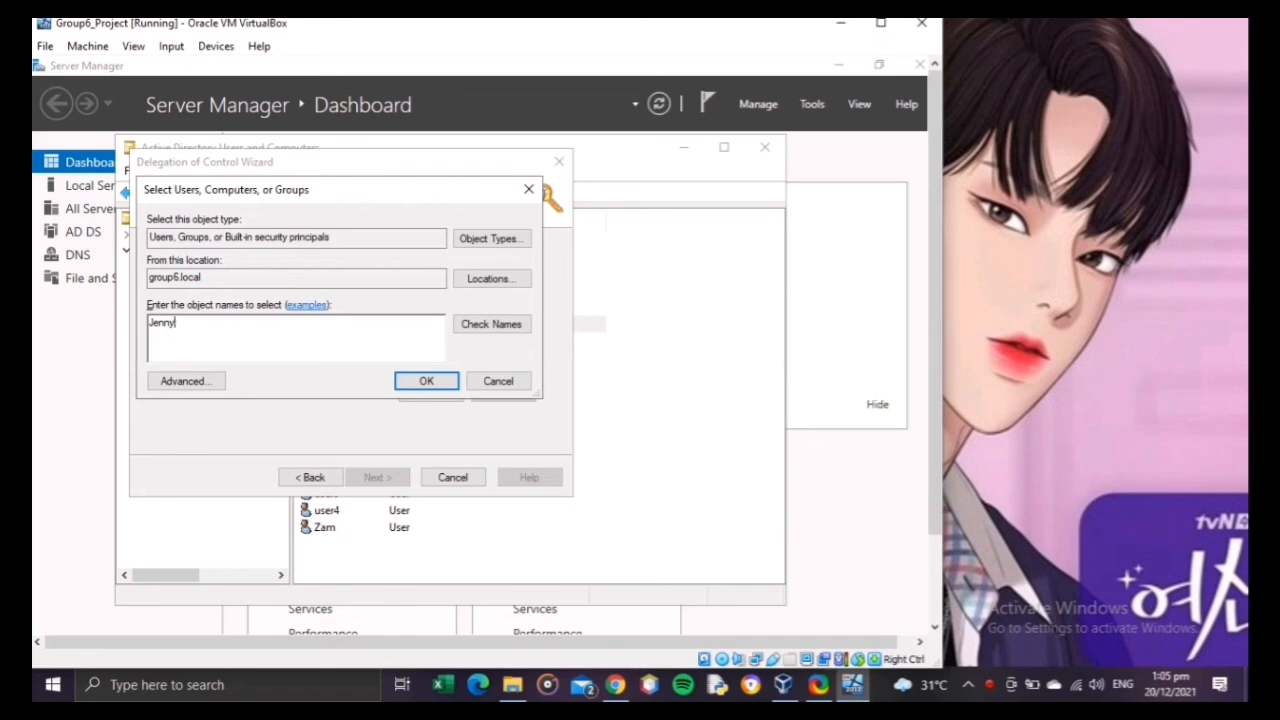
{"action": "left_click", "coordinate": [489, 324]}
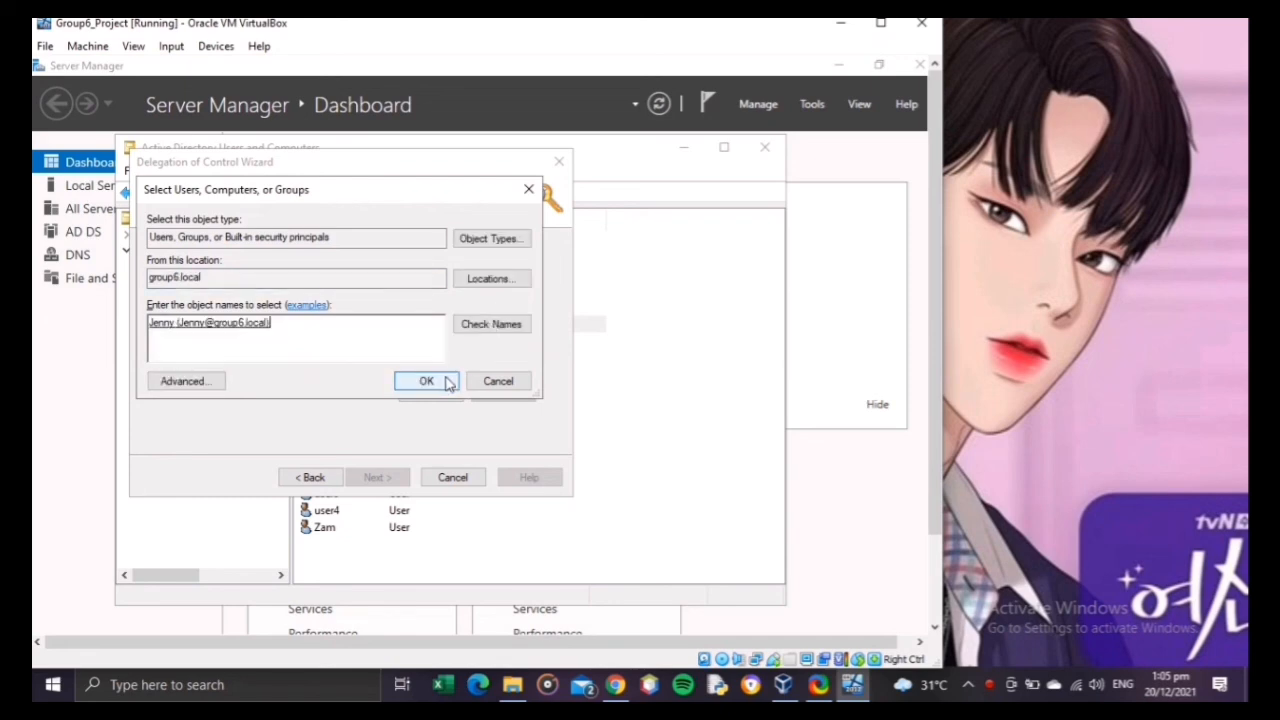
{"action": "left_click", "coordinate": [447, 383]}
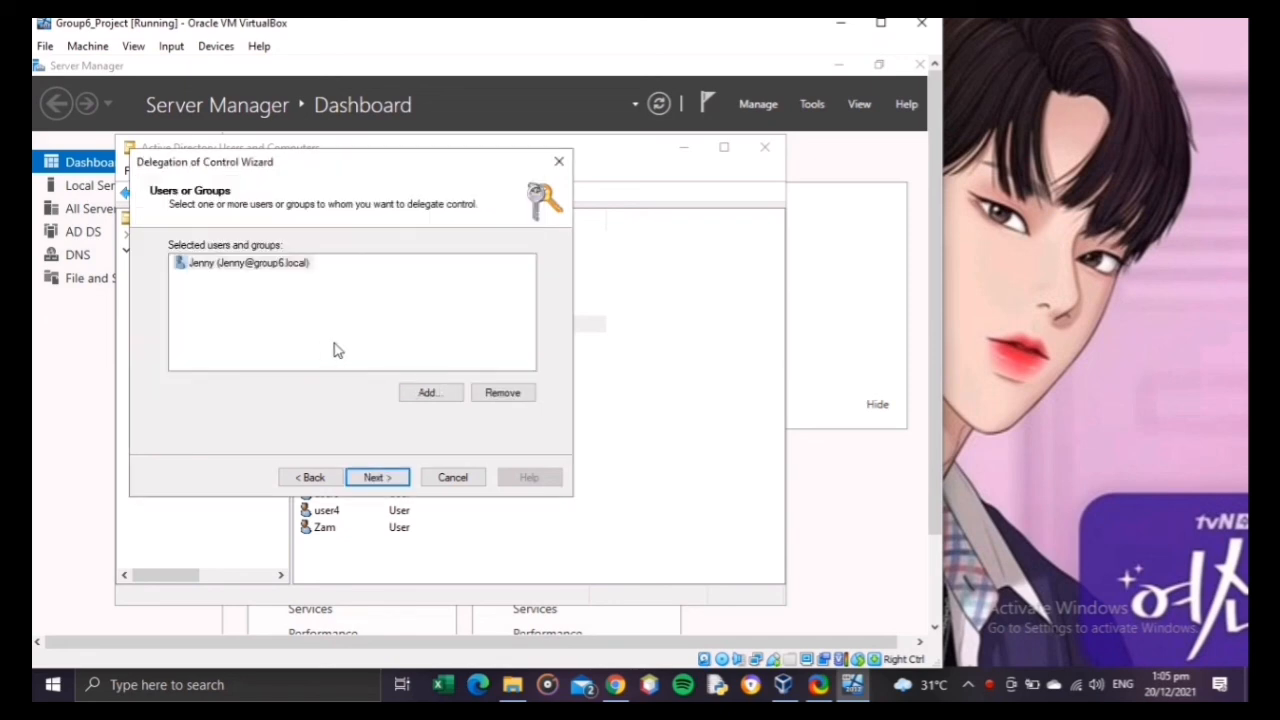
Step: Add two more named users, starting with A and M, to the delegation's selected users and groups
{"action": "left_click", "coordinate": [425, 392]}
{"action": "type", "text": "Ali"}
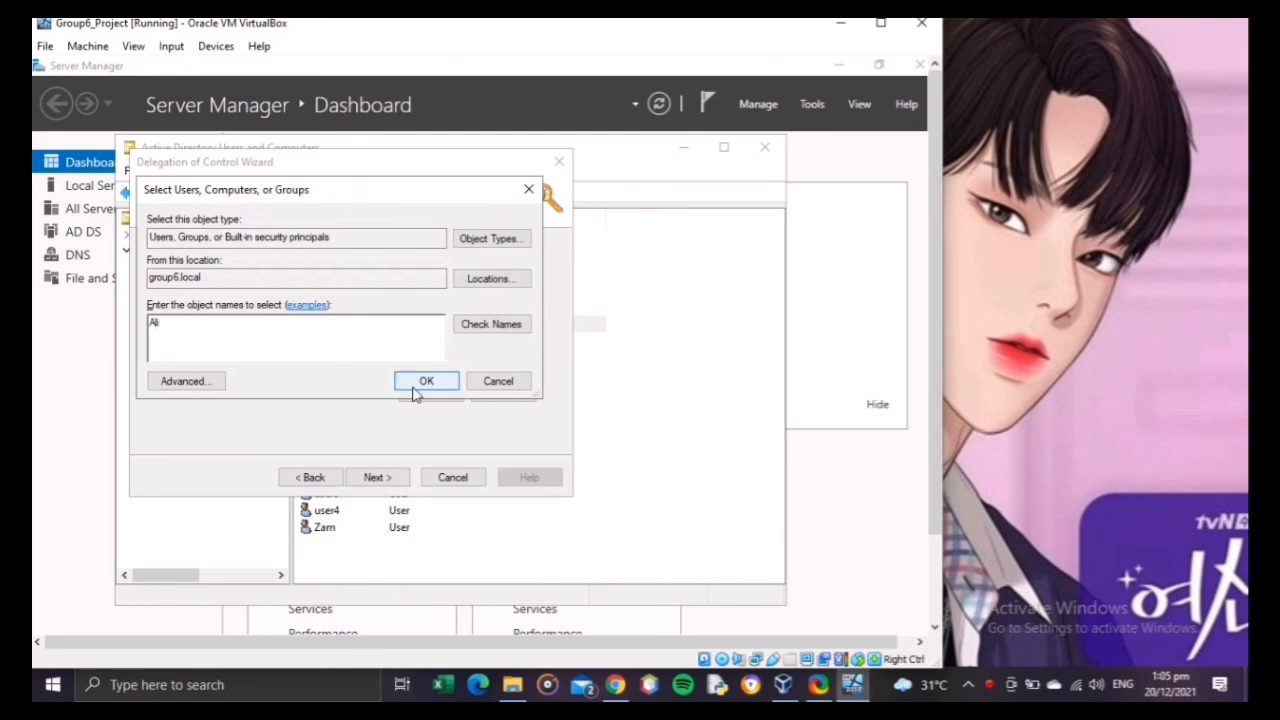
{"action": "left_click", "coordinate": [420, 382]}
{"action": "left_click", "coordinate": [420, 393]}
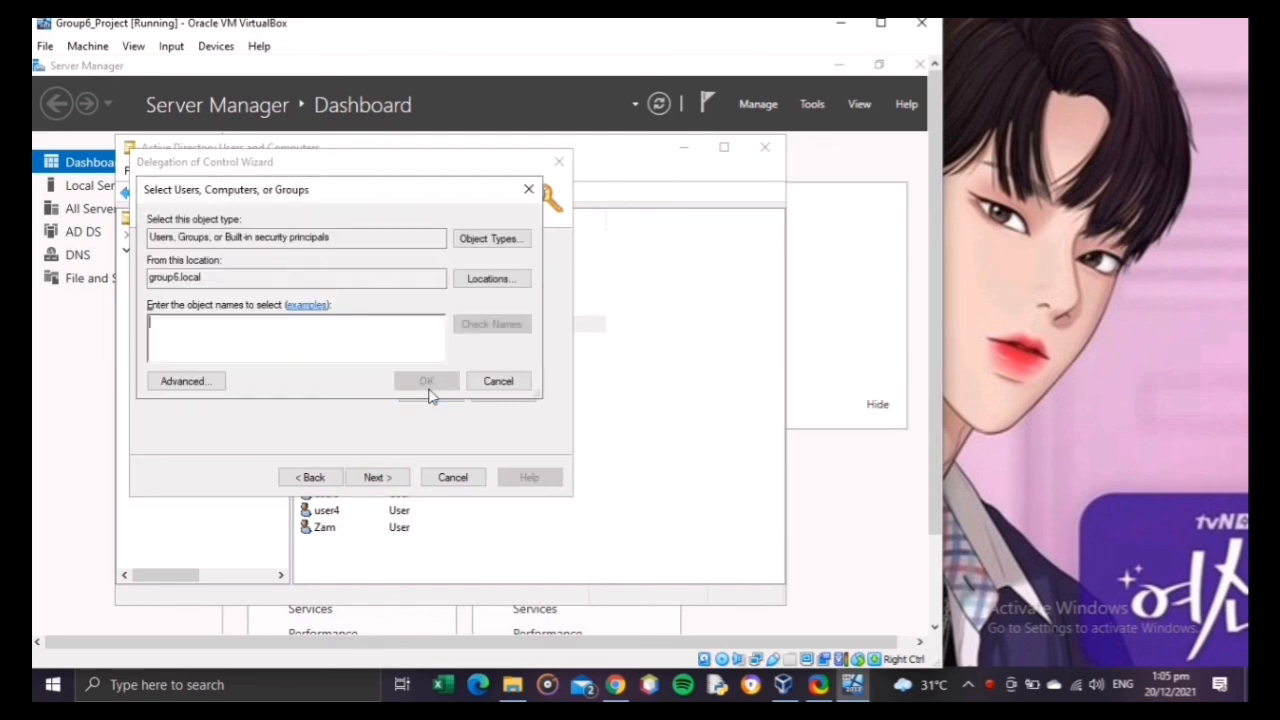
{"action": "type", "text": "Manel"}
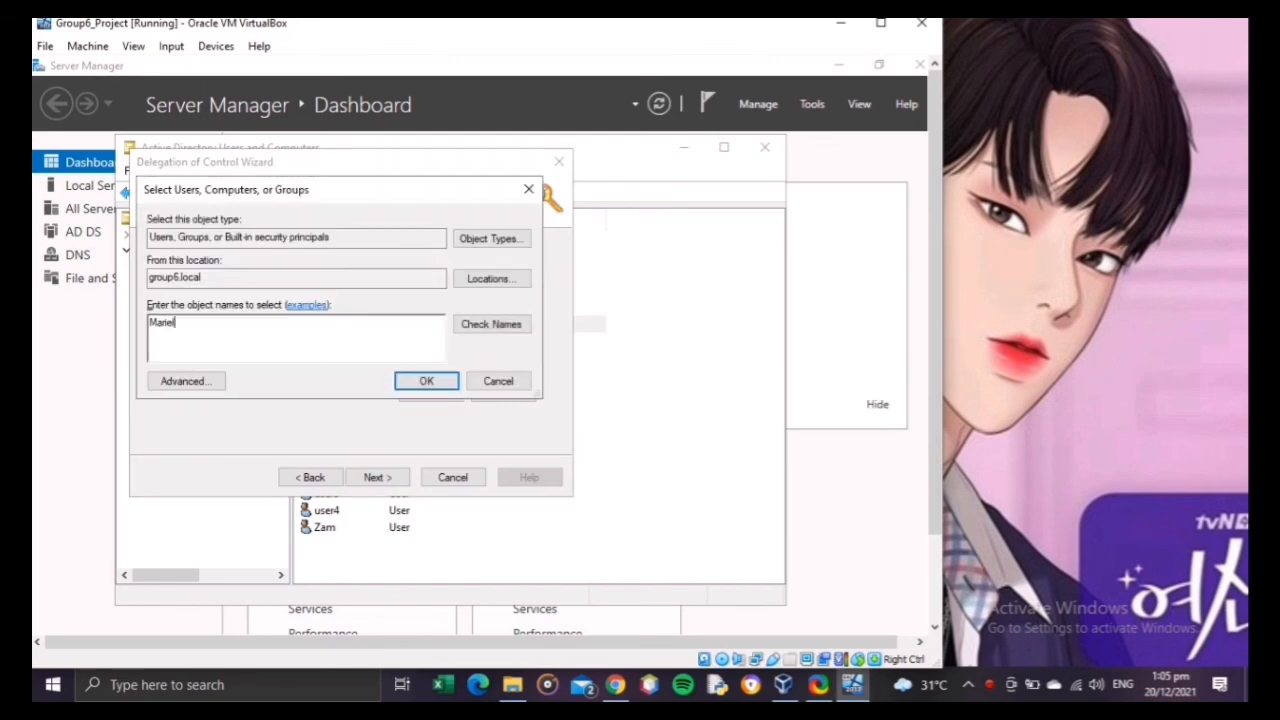
{"action": "left_click", "coordinate": [442, 388]}
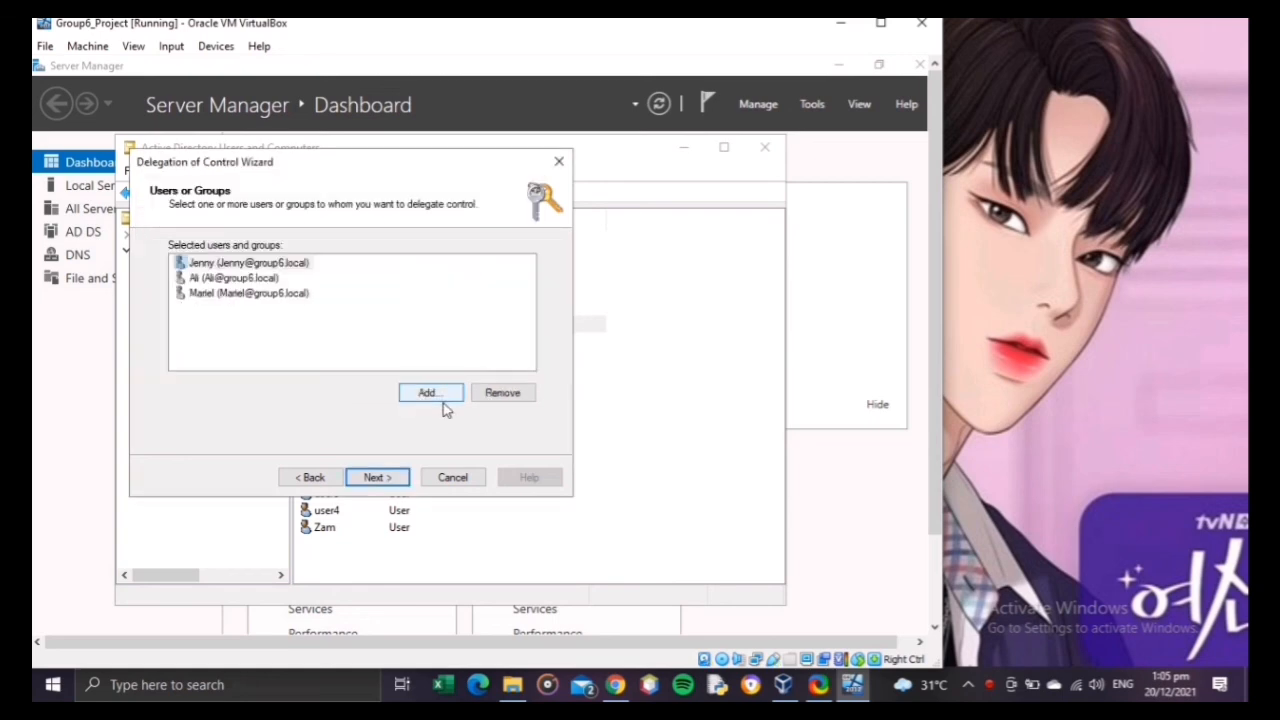
Step: Add the accounts user1 and user2 to the delegation's selected users
{"action": "left_click", "coordinate": [443, 403]}
{"action": "type", "text": "user1"}
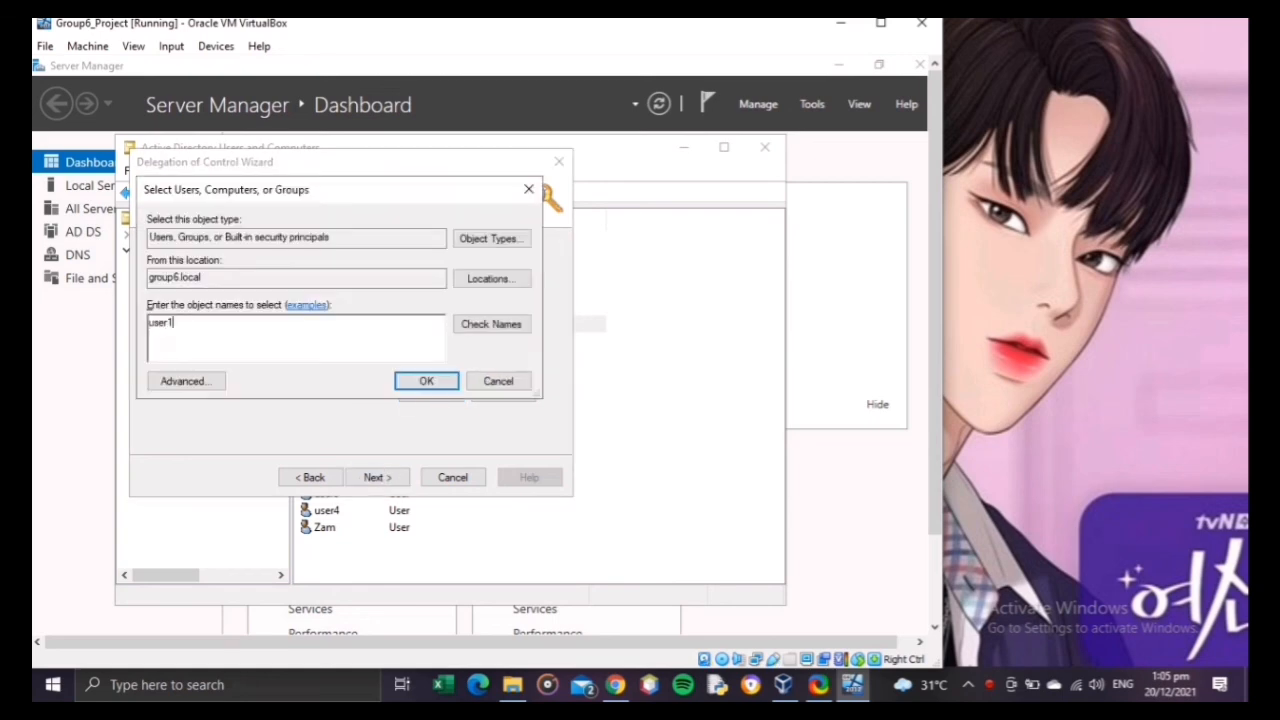
{"action": "left_click", "coordinate": [433, 383]}
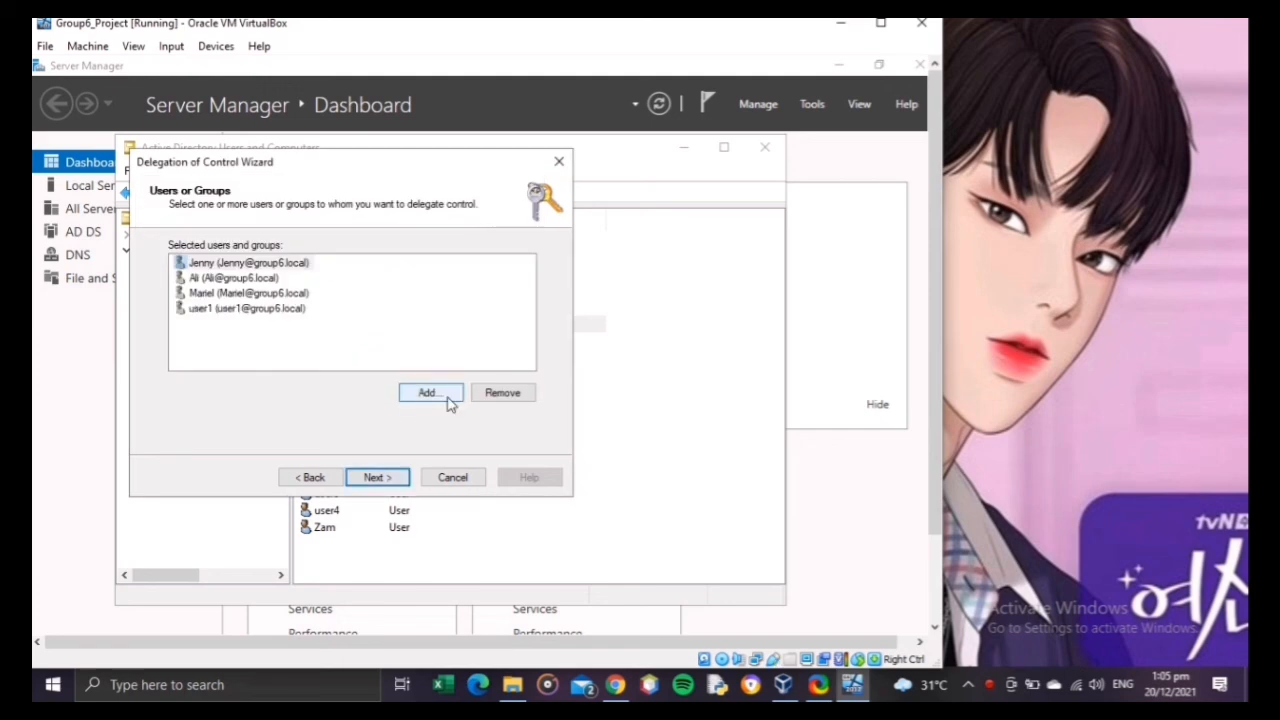
{"action": "left_click", "coordinate": [443, 396]}
{"action": "type", "text": "user"}
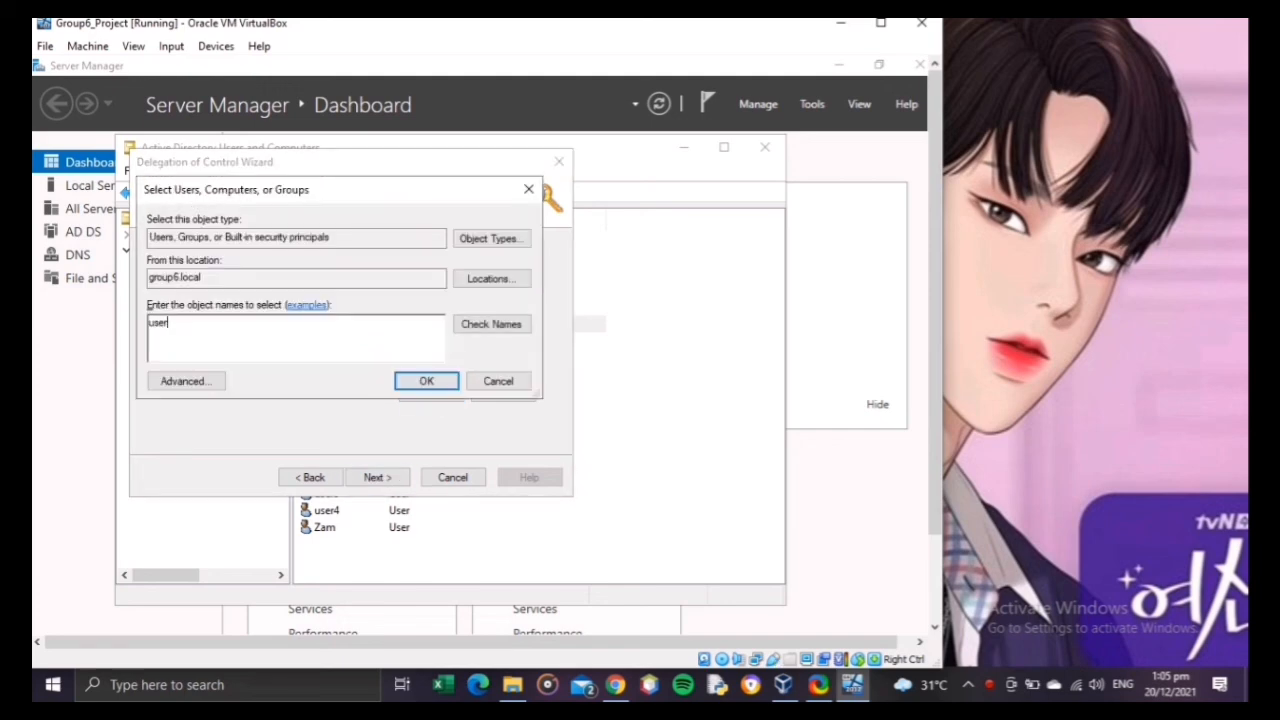
{"action": "type", "text": "2"}
{"action": "left_click", "coordinate": [429, 383]}
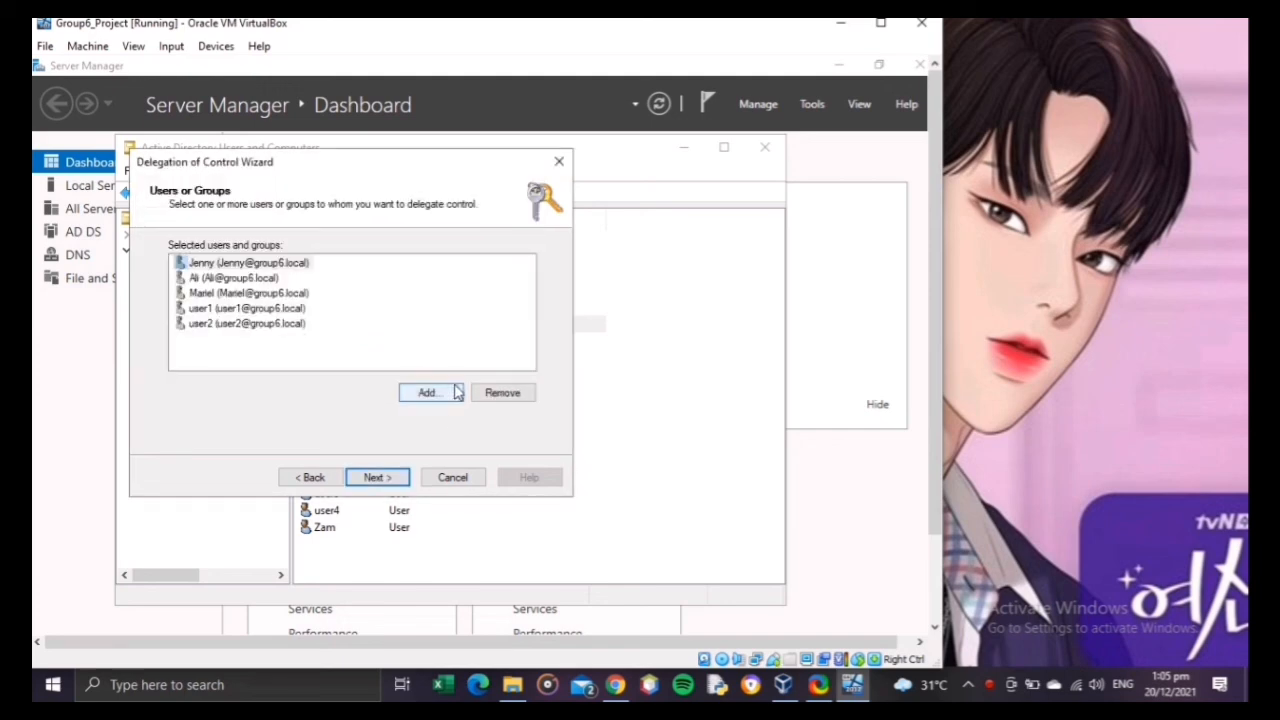
Step: Add the accounts user3 and user4 to the delegation's selected users
{"action": "left_click", "coordinate": [450, 394]}
{"action": "type", "text": "u"}
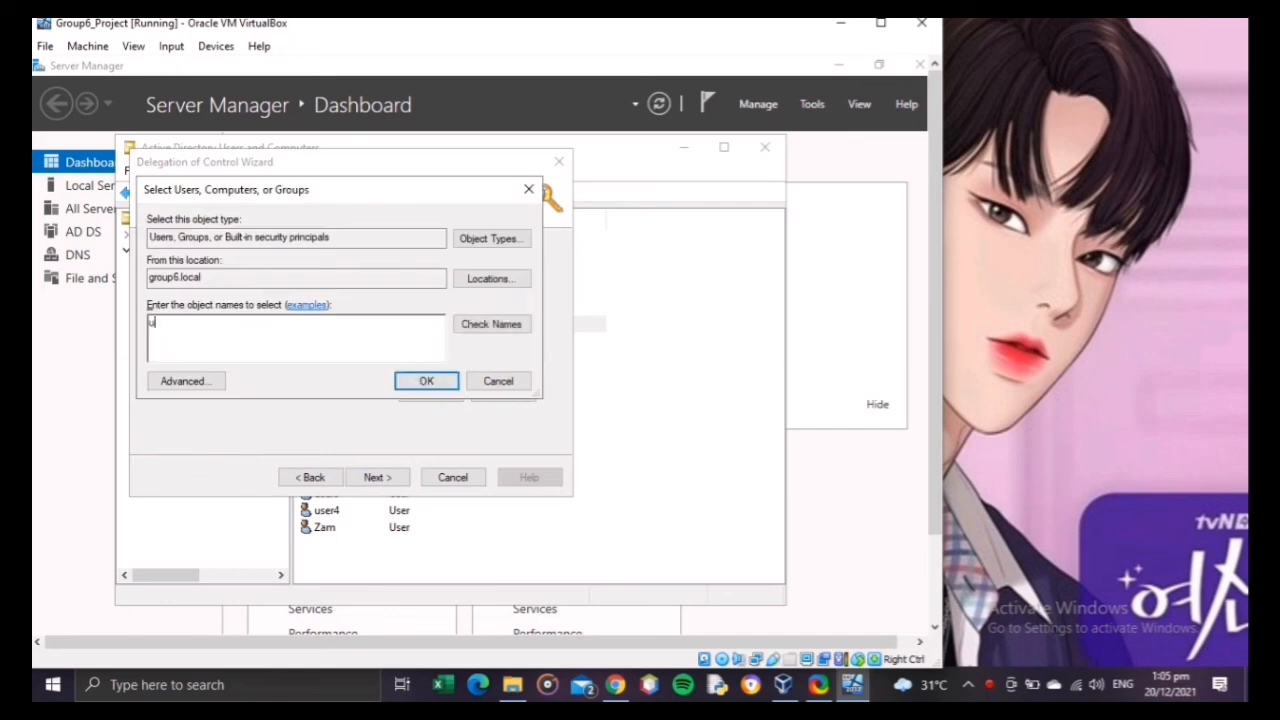
{"action": "type", "text": "ser3"}
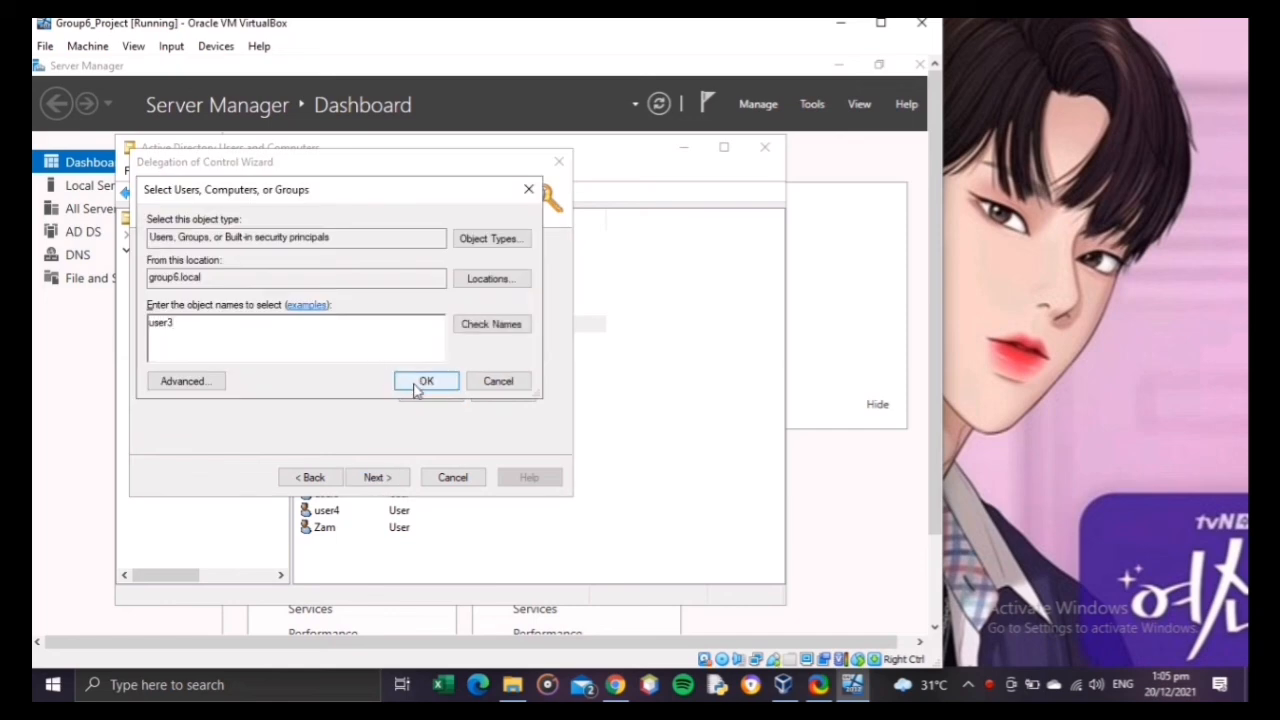
{"action": "left_click", "coordinate": [413, 383]}
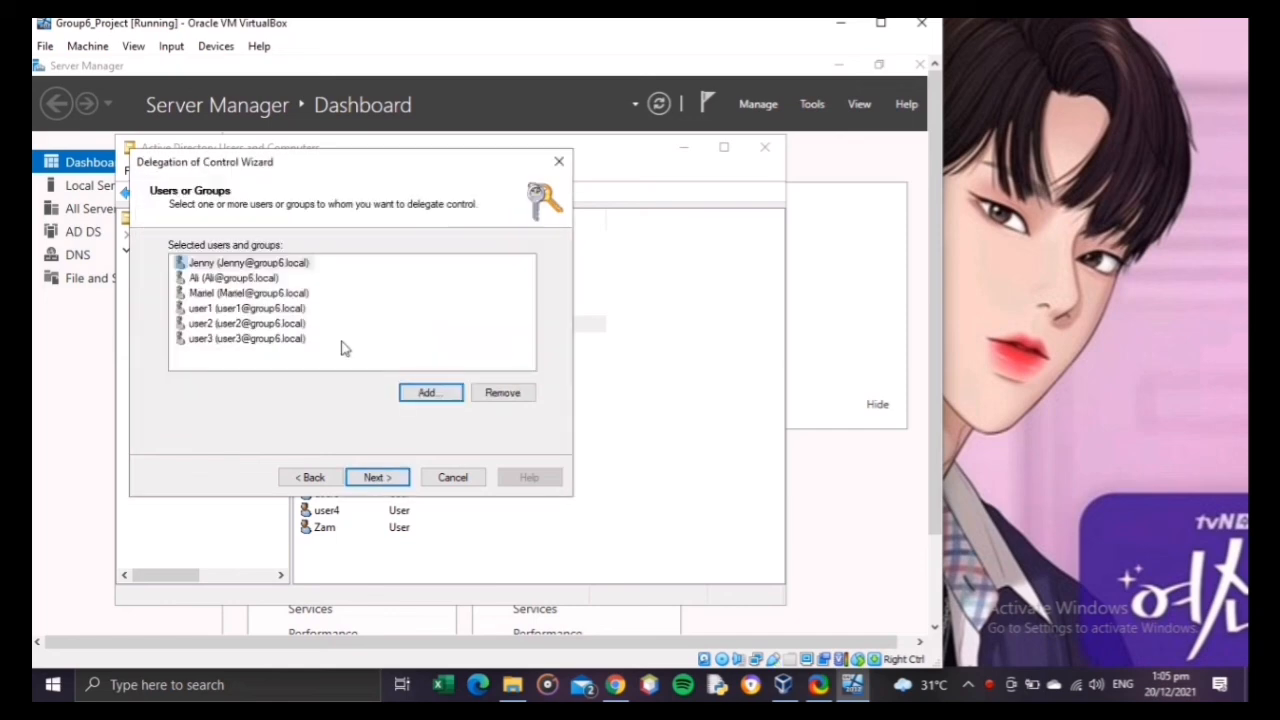
{"action": "left_click", "coordinate": [434, 394]}
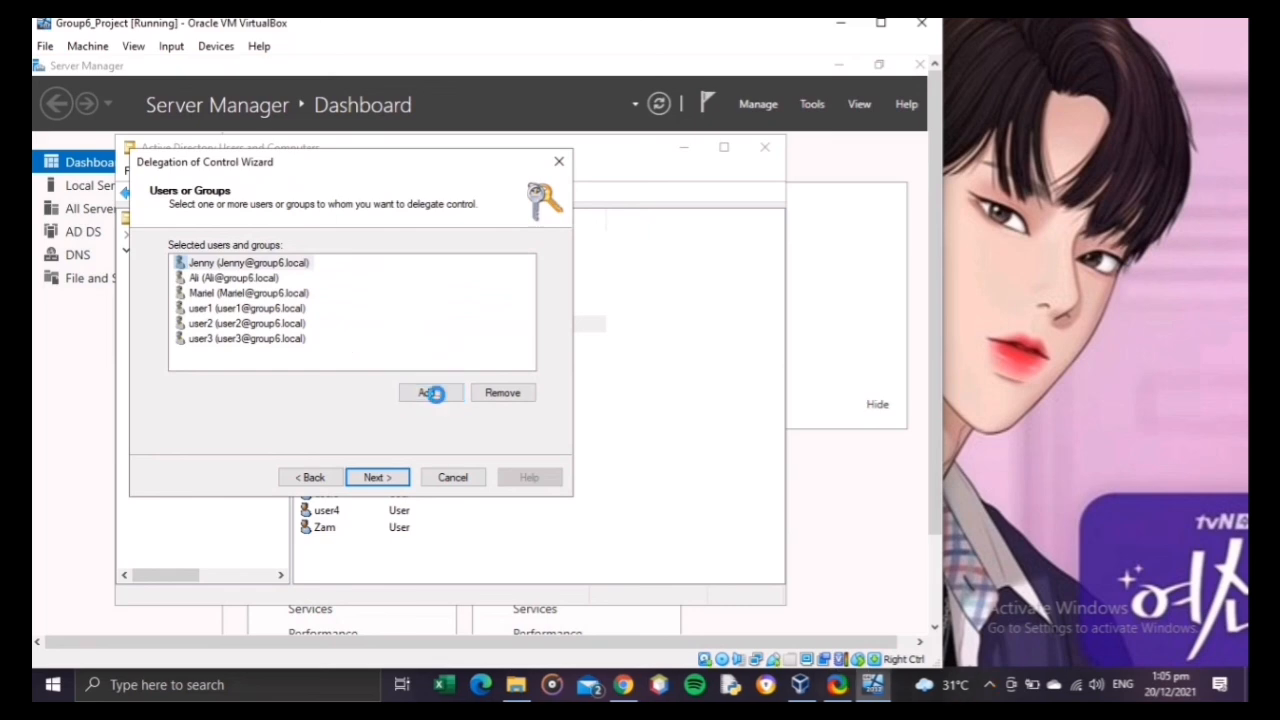
{"action": "type", "text": "user4"}
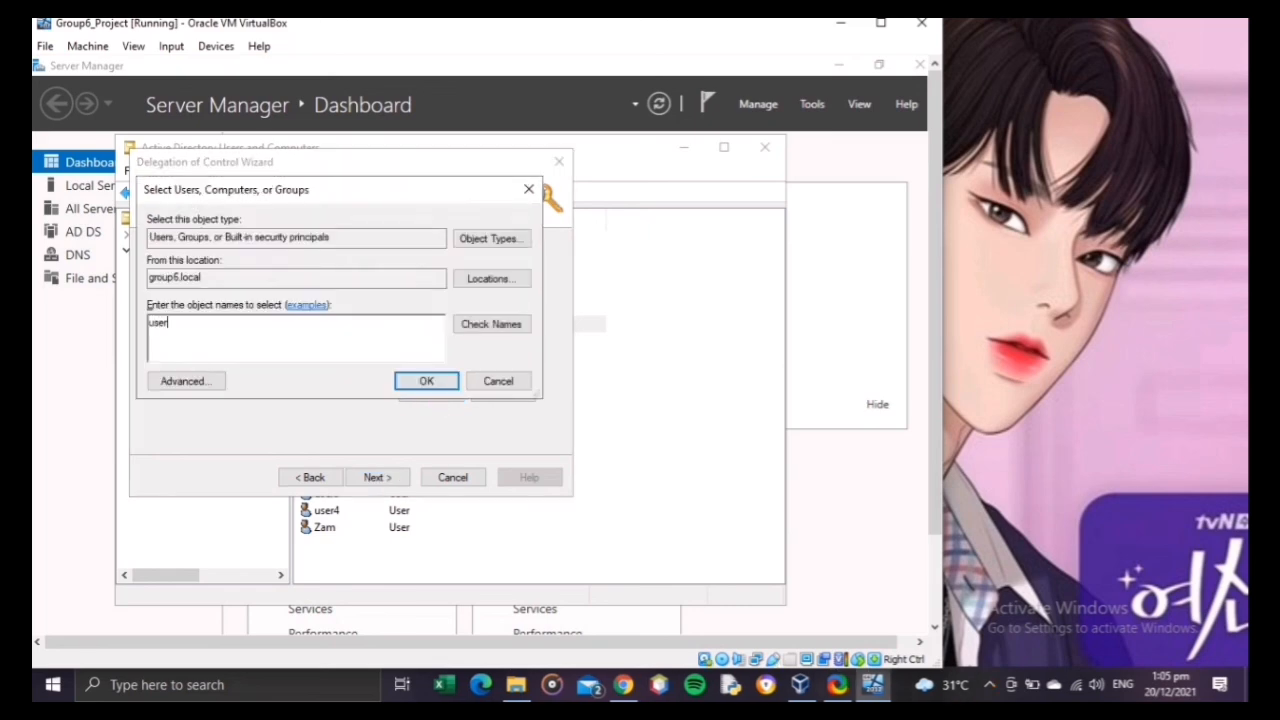
{"action": "left_click", "coordinate": [428, 381]}
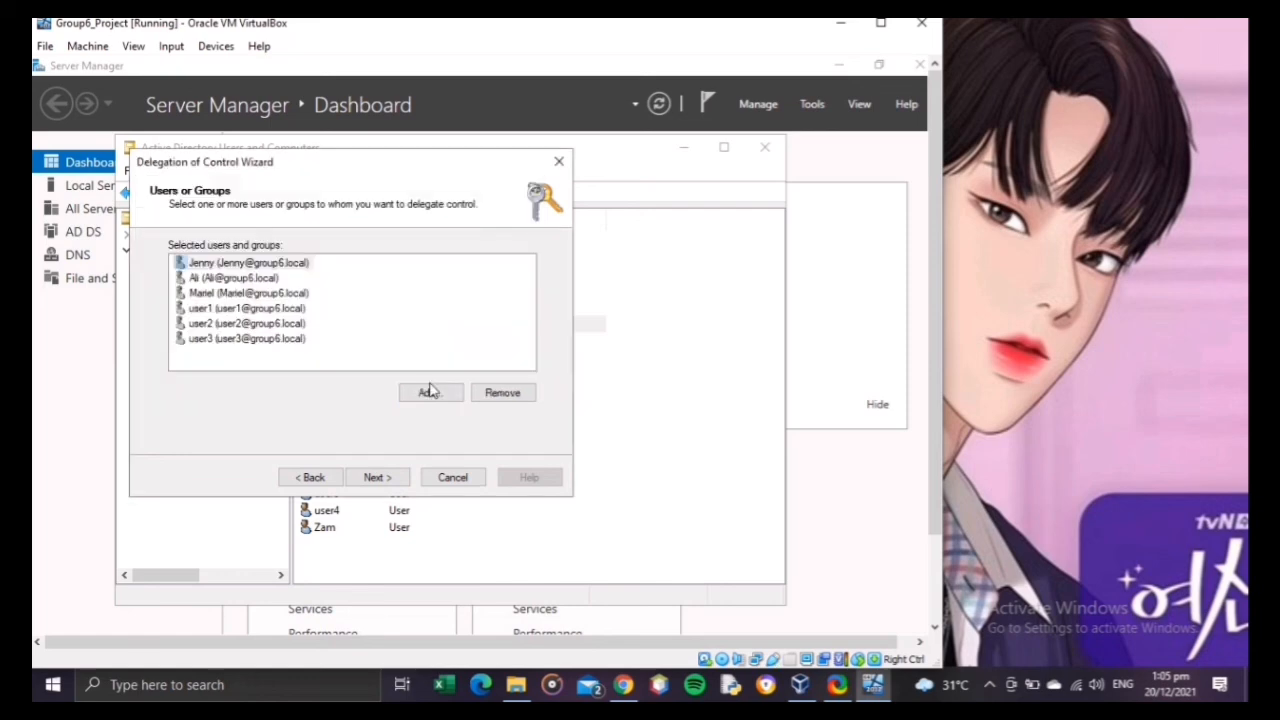
Step: Add two further named users, one starting with N and one with A, to the selected users
{"action": "left_click", "coordinate": [427, 394]}
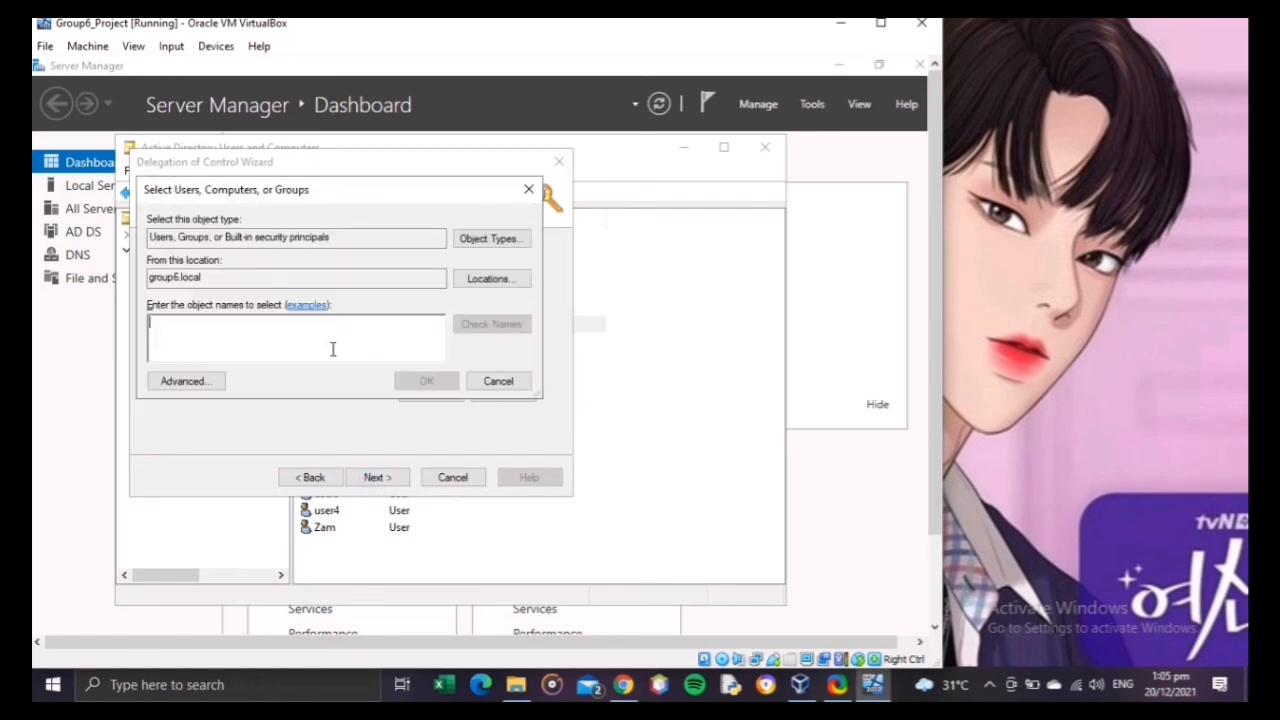
{"action": "type", "text": "nicole"}
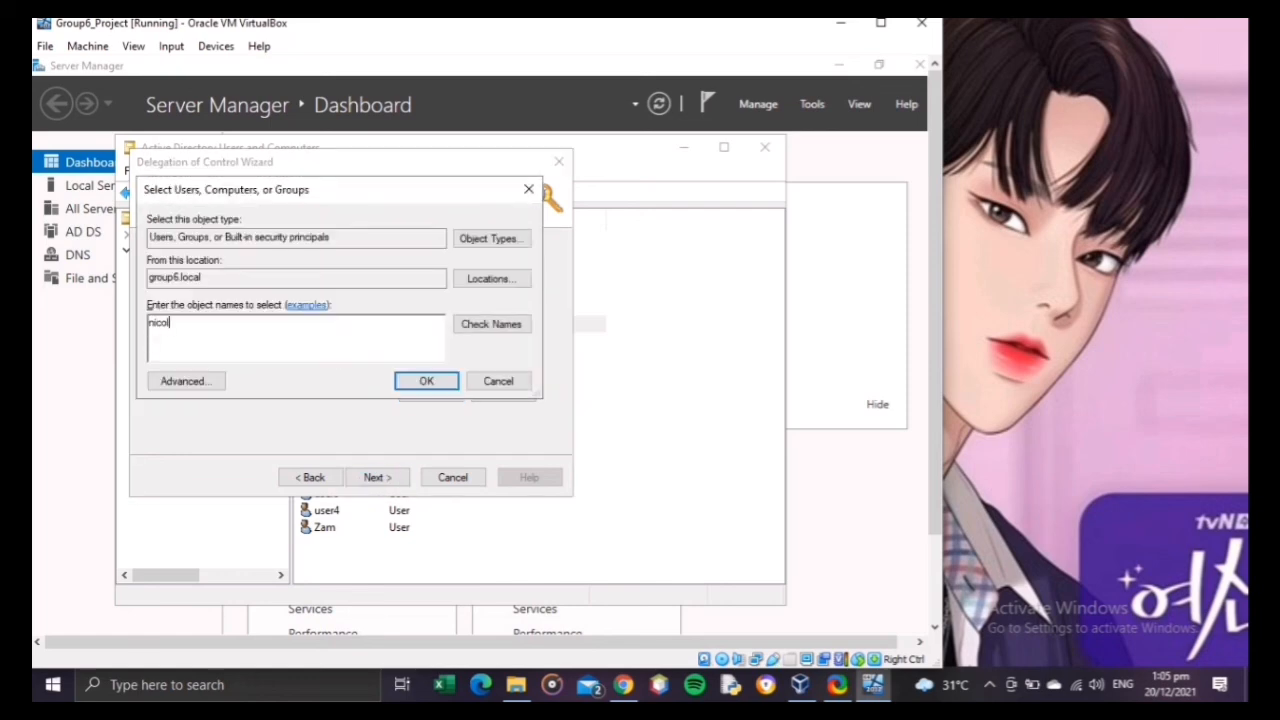
{"action": "left_click", "coordinate": [418, 383]}
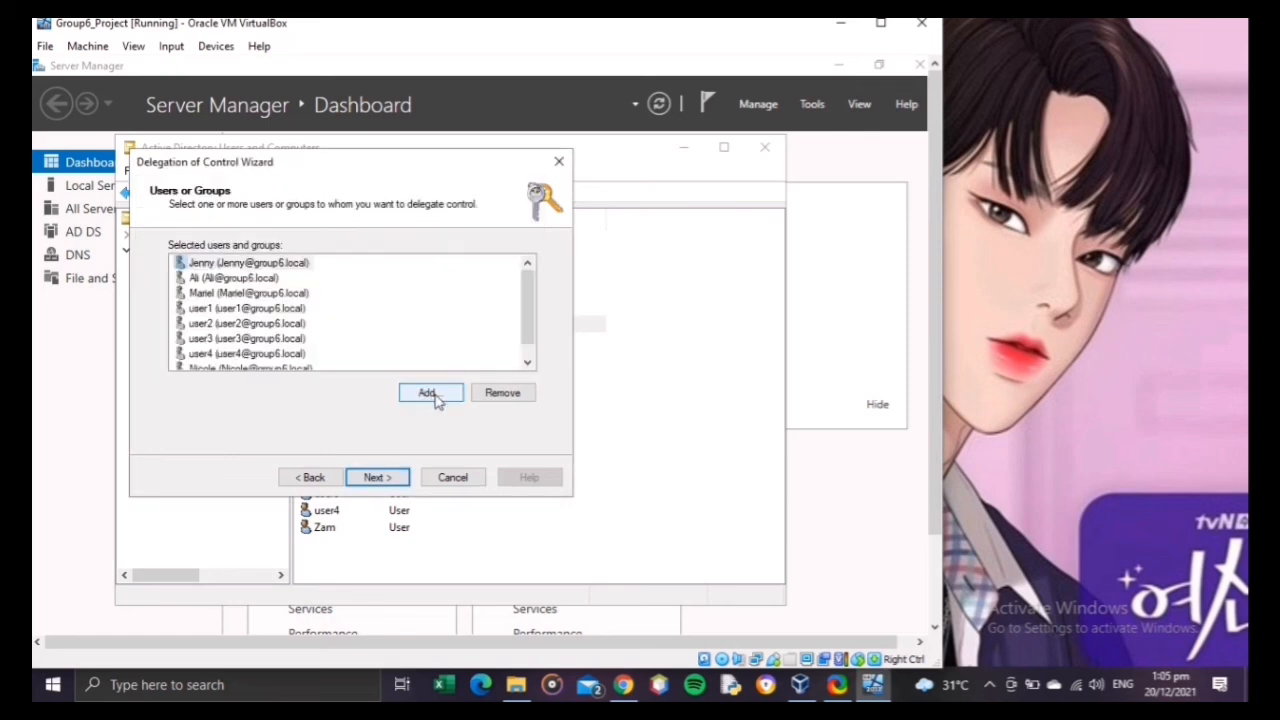
{"action": "left_click", "coordinate": [436, 399]}
{"action": "type", "text": "zam"}
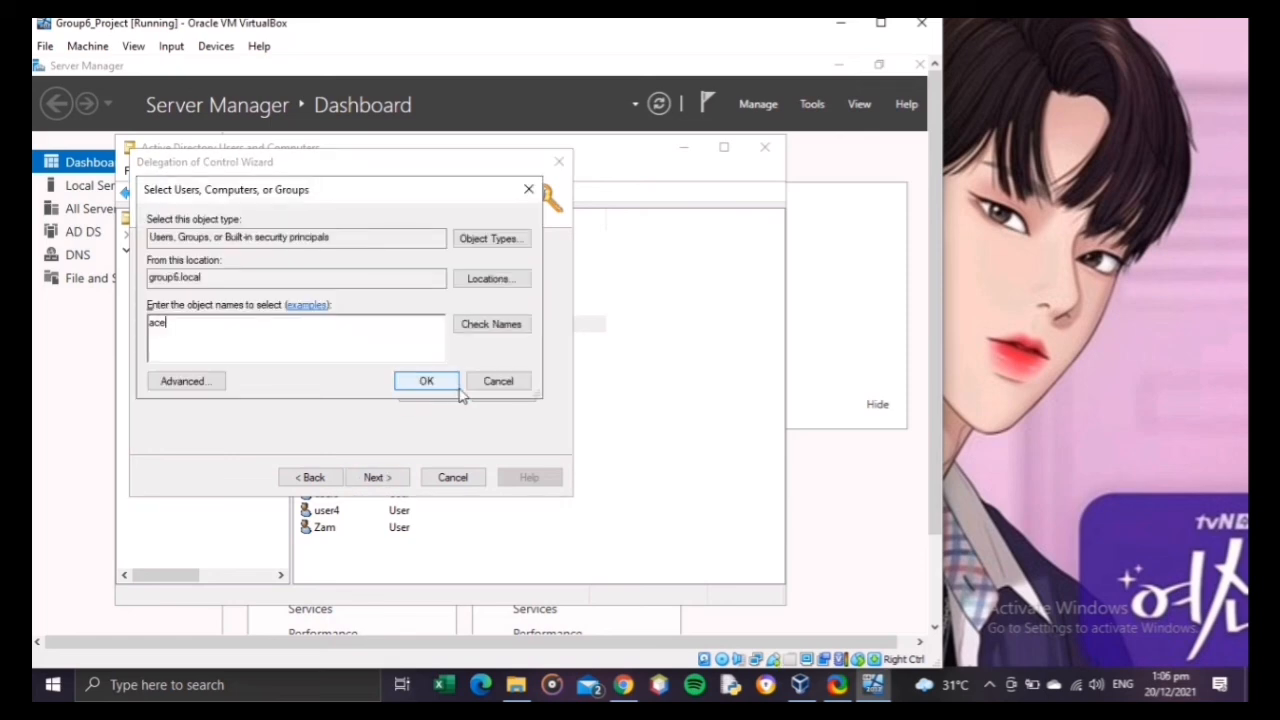
{"action": "left_click", "coordinate": [436, 381]}
Step: Add the user listed directly after user4 in Group6 and a user starting with J, and check the end of the list
{"action": "left_click", "coordinate": [432, 392]}
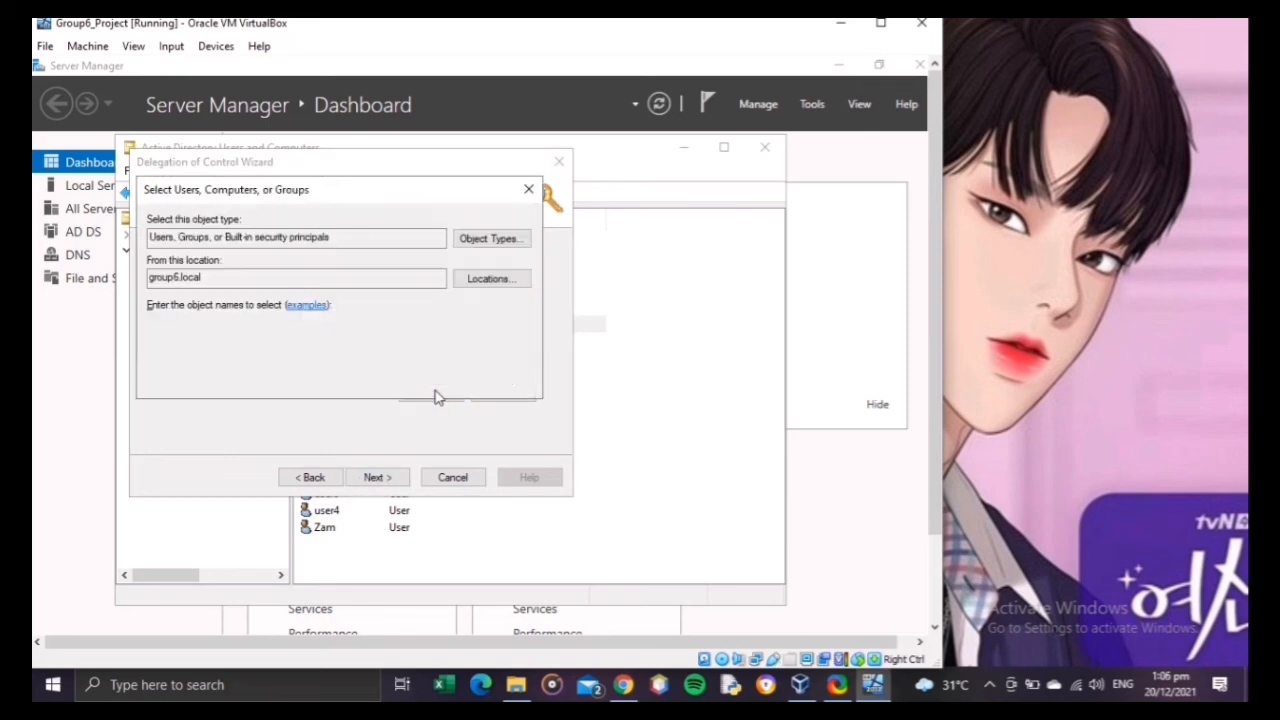
{"action": "type", "text": "zam"}
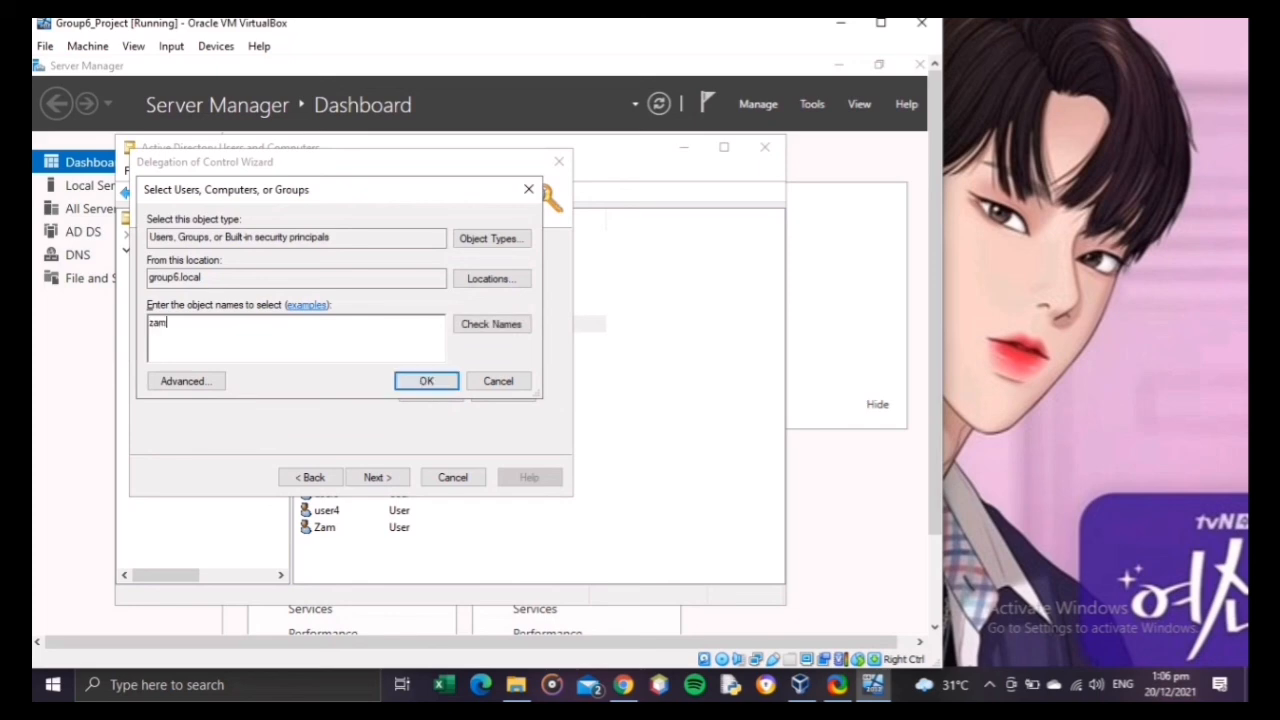
{"action": "left_click", "coordinate": [447, 383]}
{"action": "left_click", "coordinate": [428, 394]}
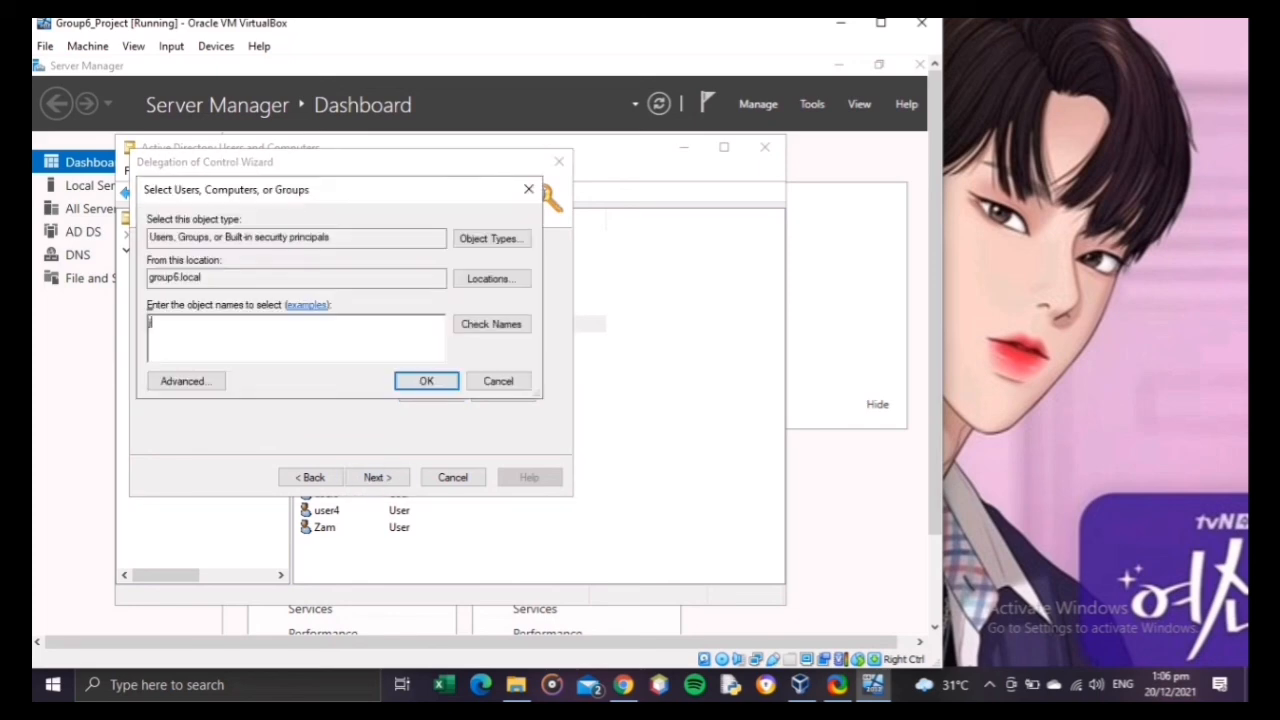
{"action": "type", "text": "jocel"}
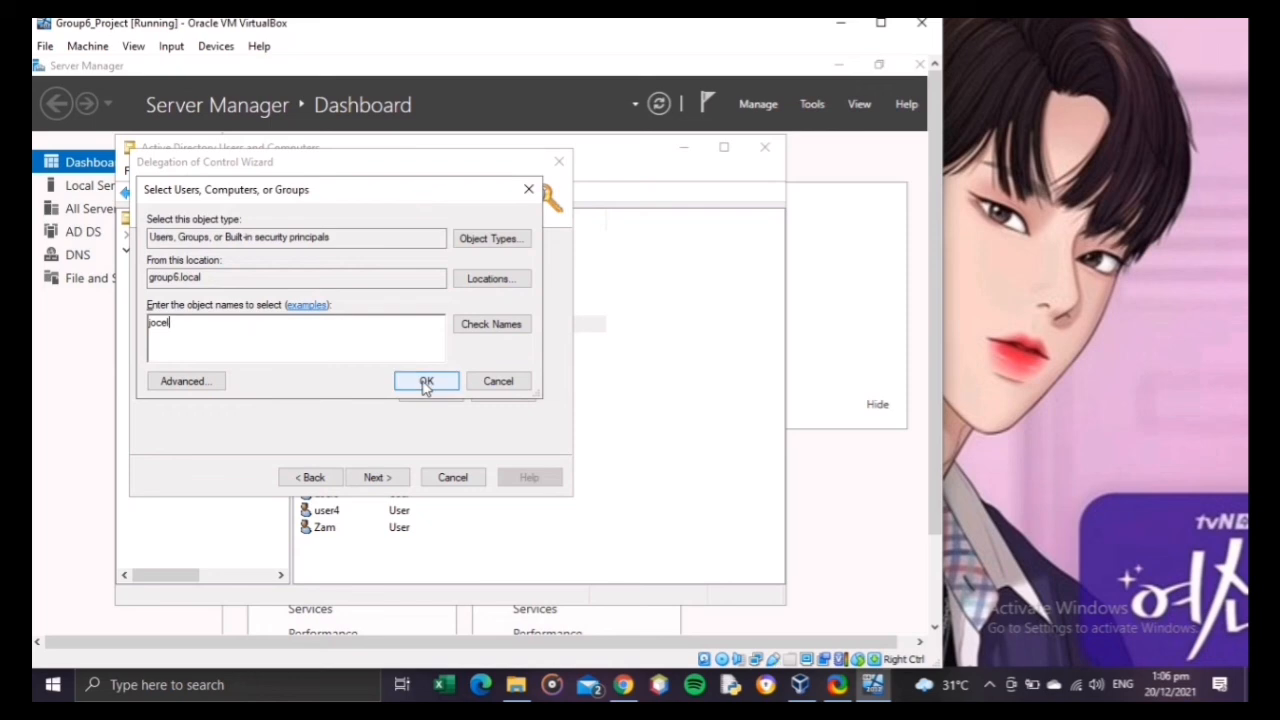
{"action": "left_click", "coordinate": [424, 381]}
{"action": "left_click_drag", "start_coordinate": [528, 320], "coordinate": [529, 356]}
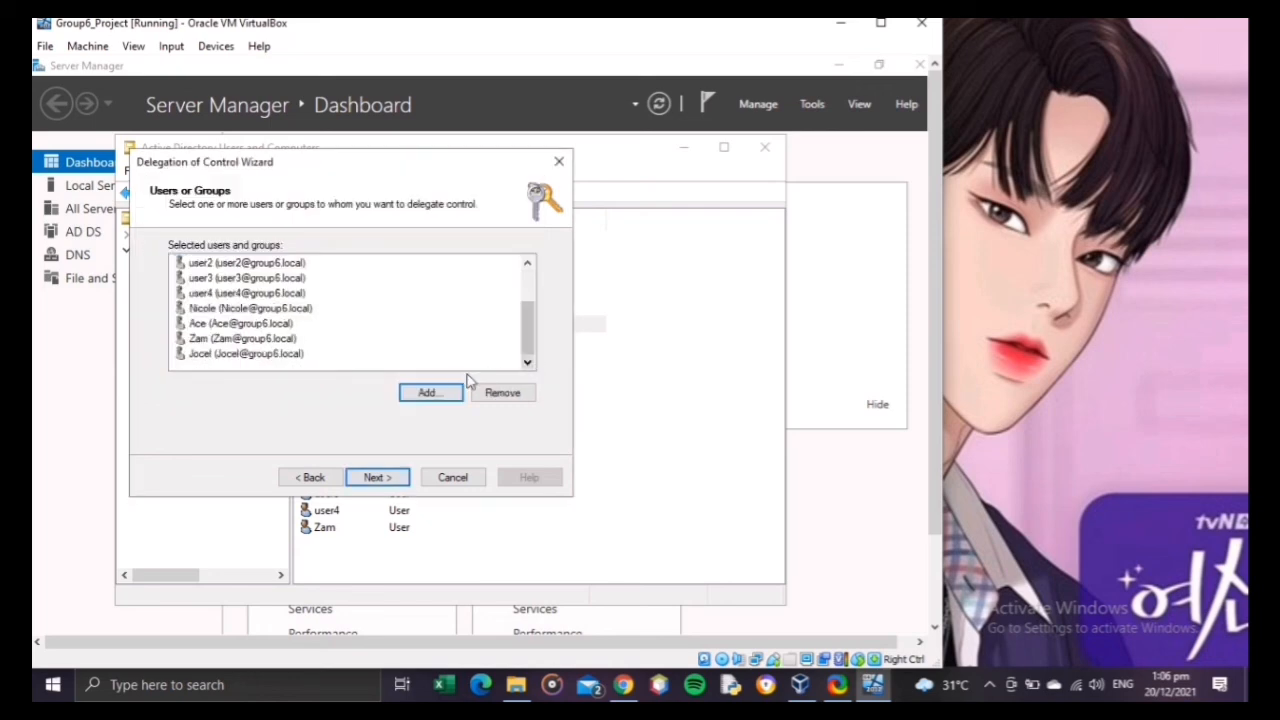
Step: Add two more named users, starting with L and J, to the users receiving delegated control
{"action": "left_click", "coordinate": [428, 393]}
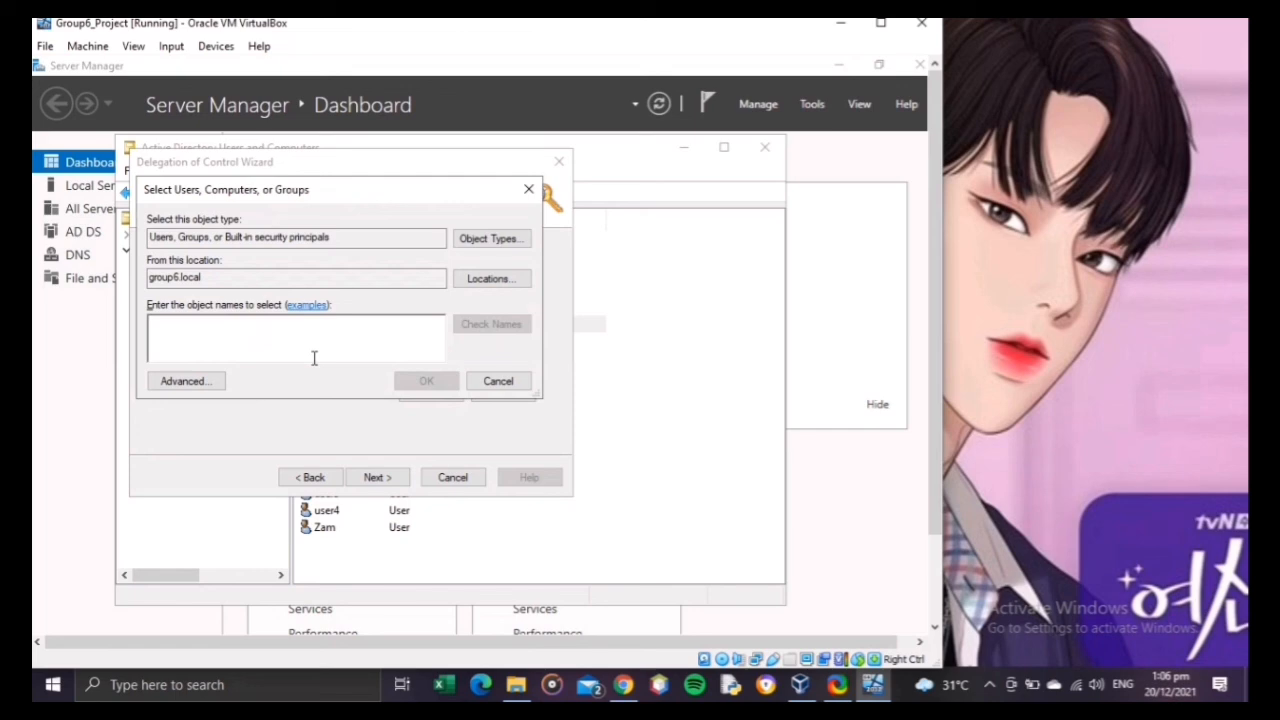
{"action": "type", "text": "lloyd"}
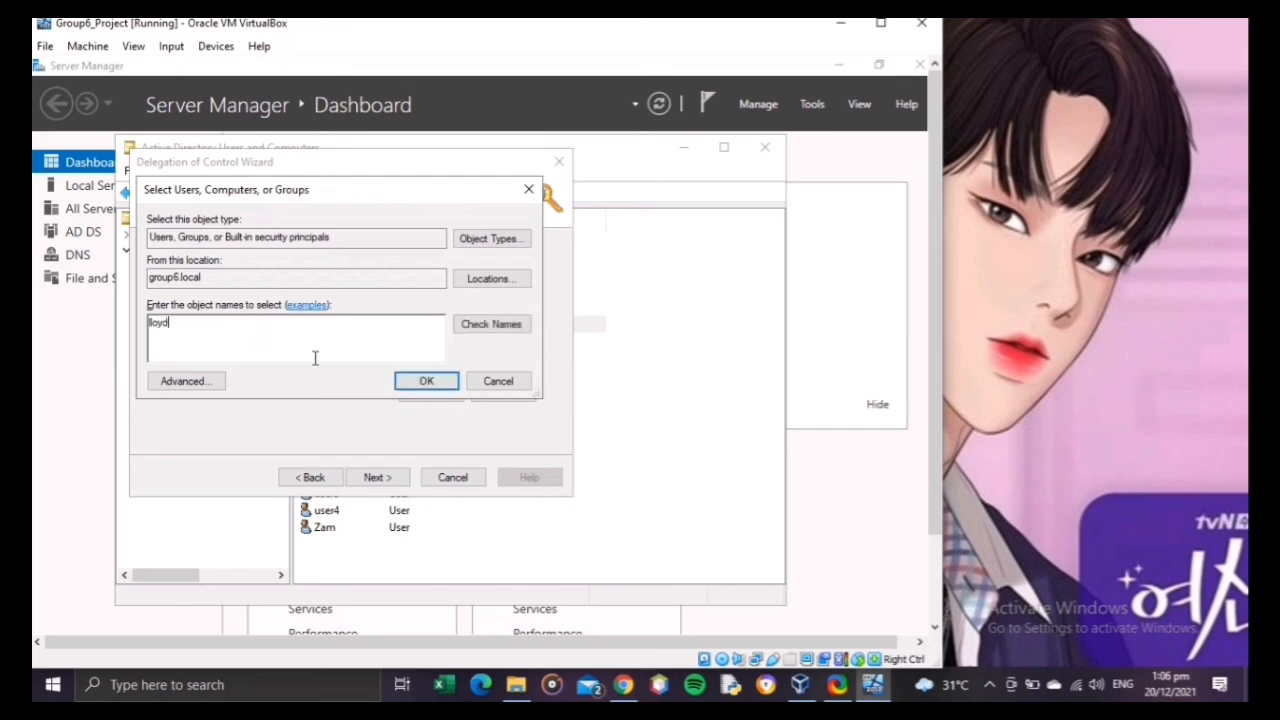
{"action": "left_click", "coordinate": [397, 374]}
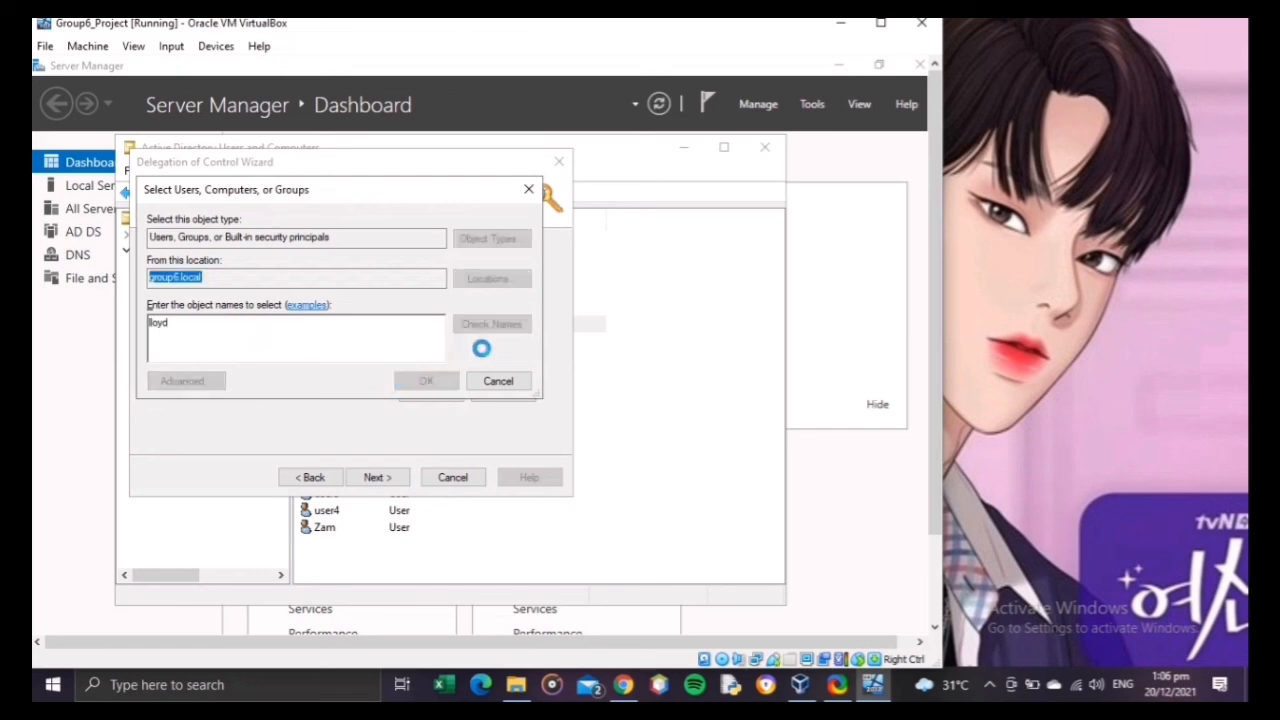
{"action": "left_click", "coordinate": [420, 396]}
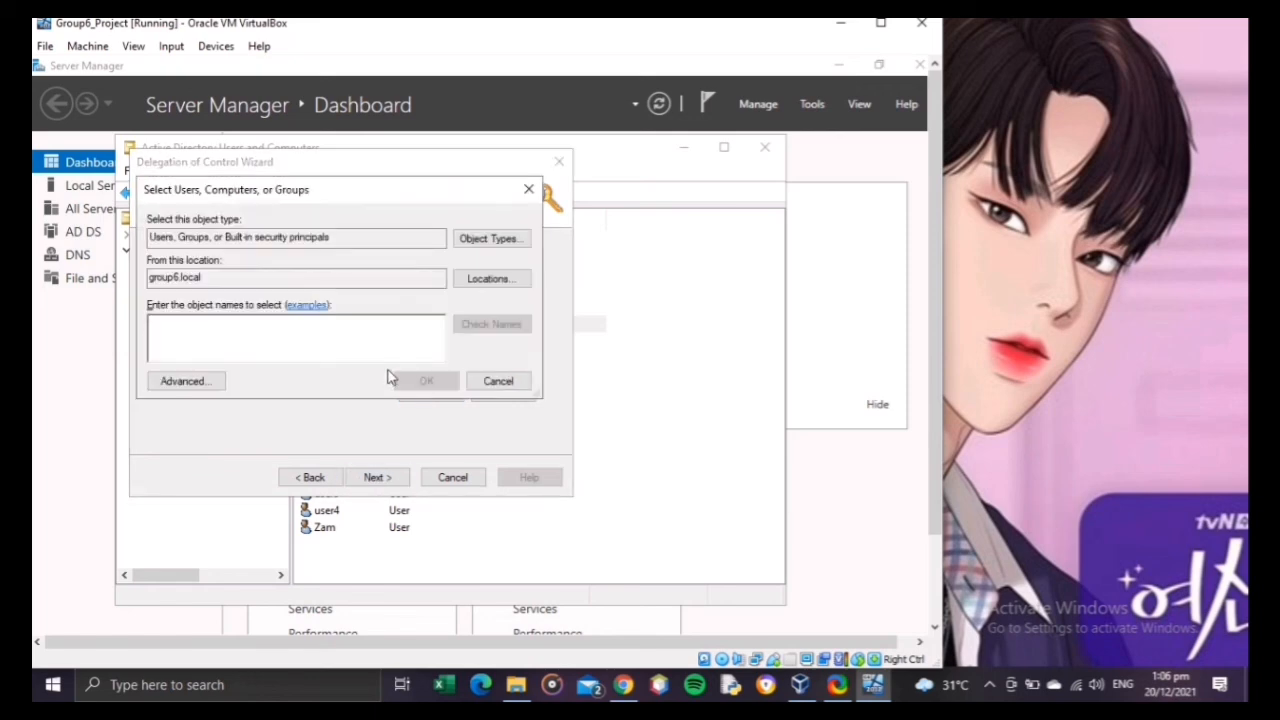
{"action": "type", "text": "jane"}
{"action": "left_click", "coordinate": [430, 379]}
Step: Add the user whose name starts with "chr" to the delegation and review the selected users
{"action": "type", "text": "chris"}
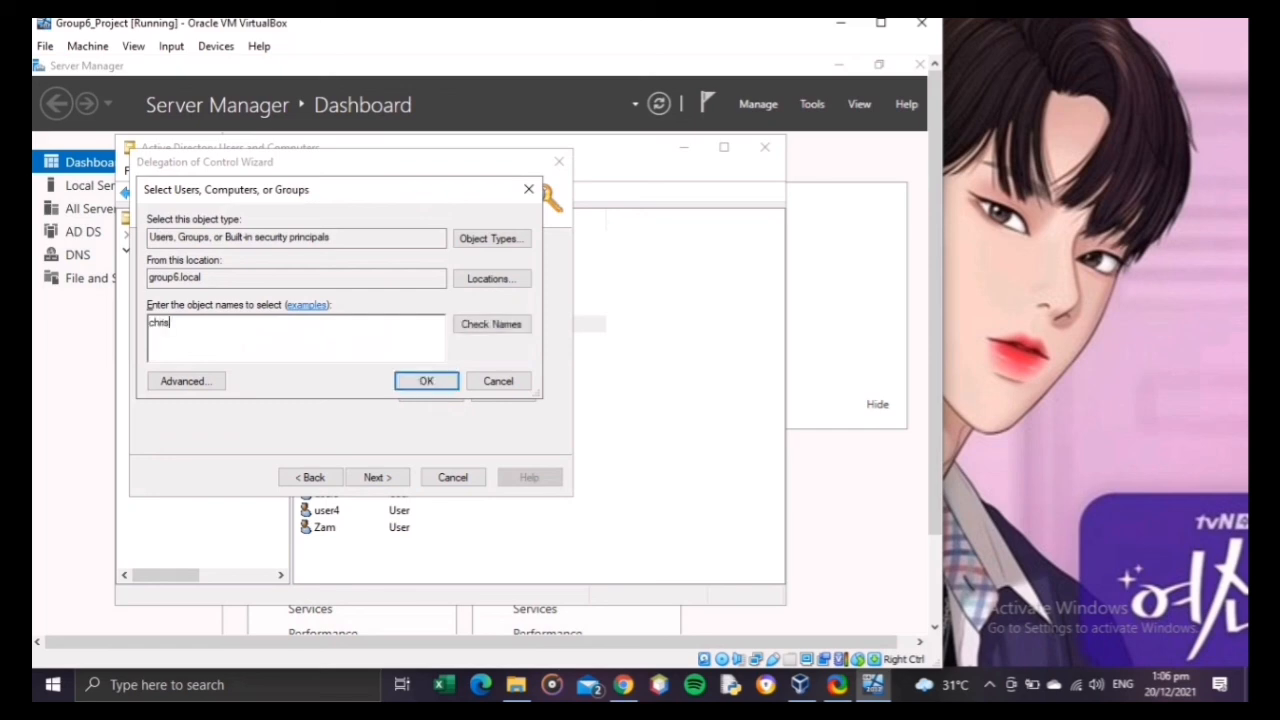
{"action": "left_click", "coordinate": [448, 382]}
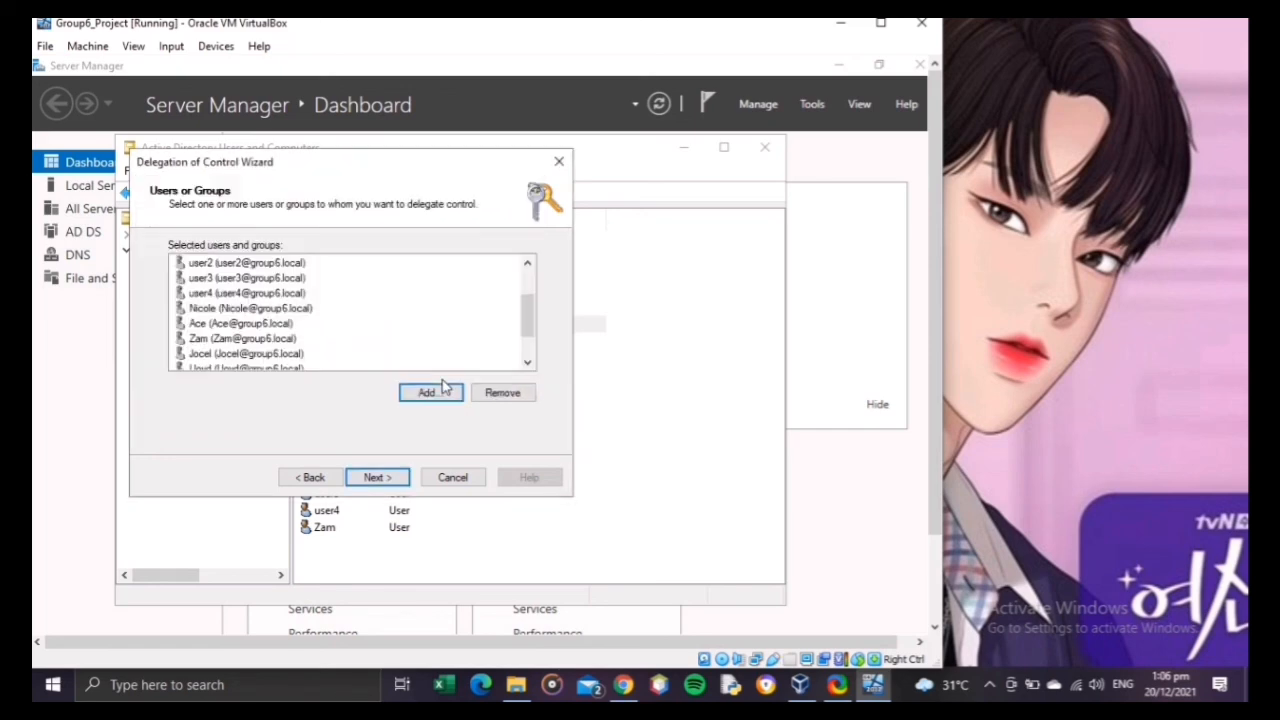
{"action": "left_click_drag", "start_coordinate": [524, 335], "coordinate": [535, 277]}
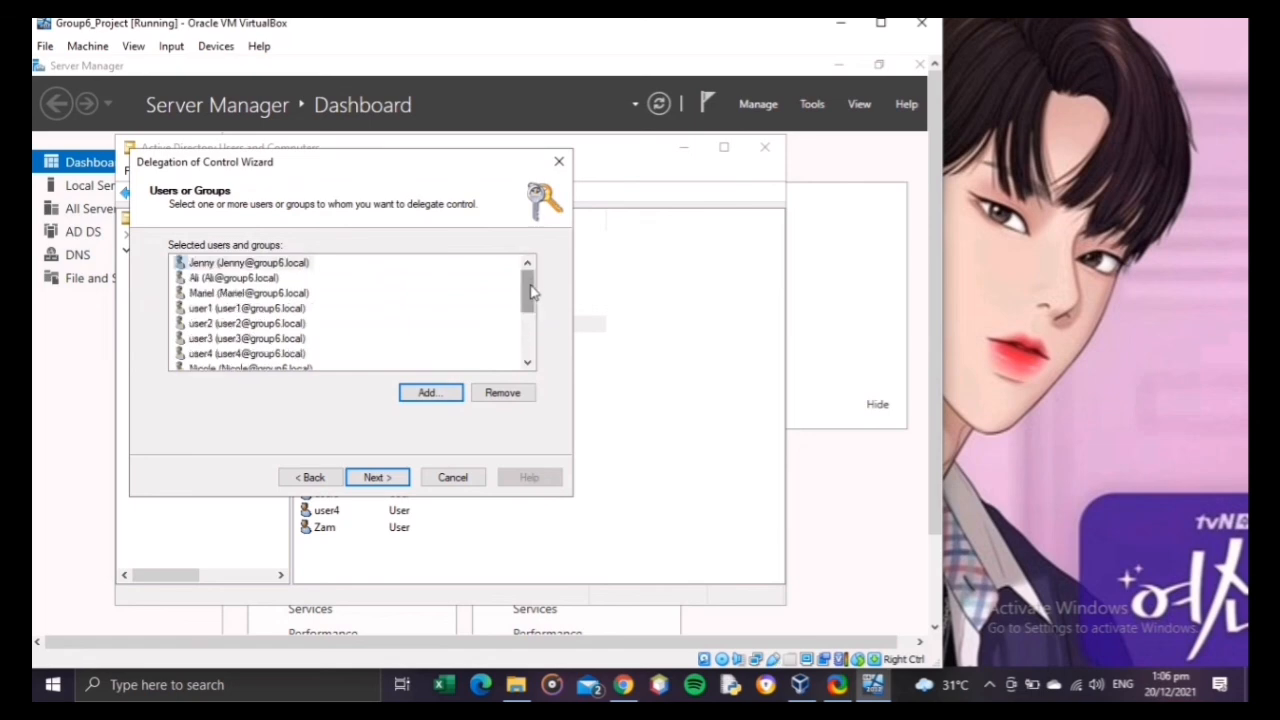
{"action": "left_click_drag", "start_coordinate": [534, 290], "coordinate": [534, 333]}
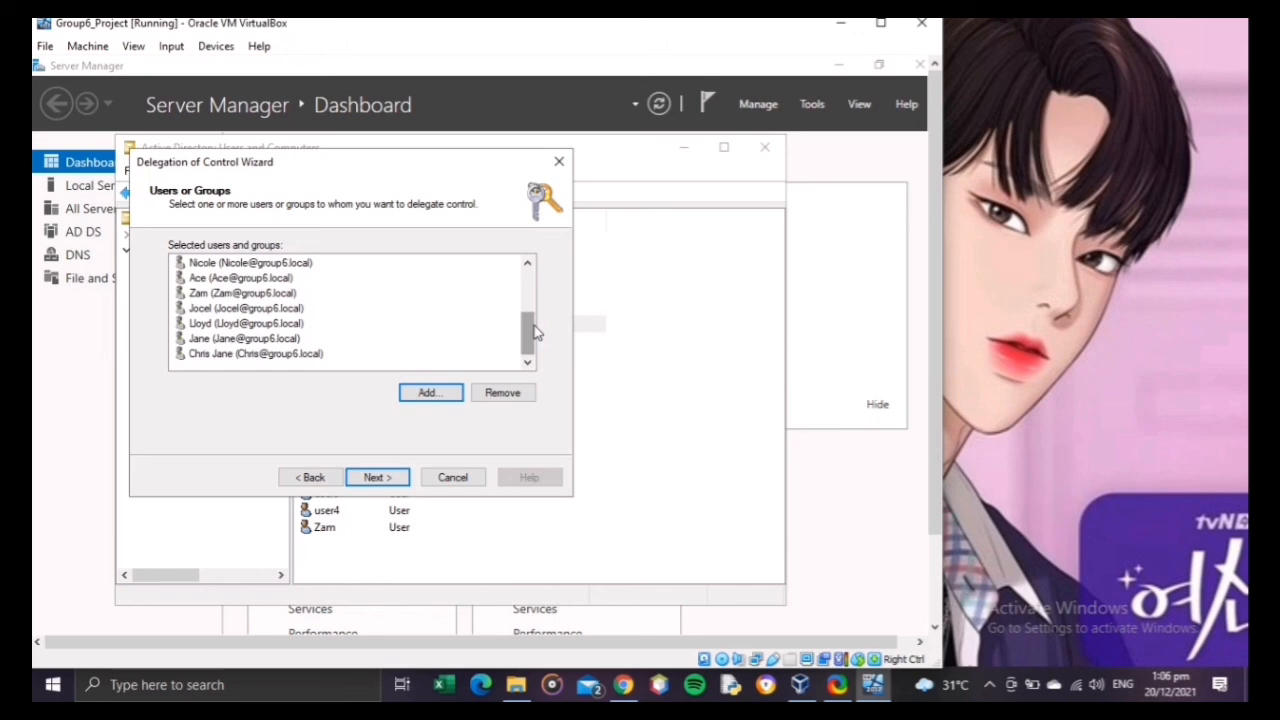
Step: Add the remaining named user, starting with M, and review the whole list of selected users for missing accounts
{"action": "left_click", "coordinate": [443, 395]}
{"action": "type", "text": "na"}
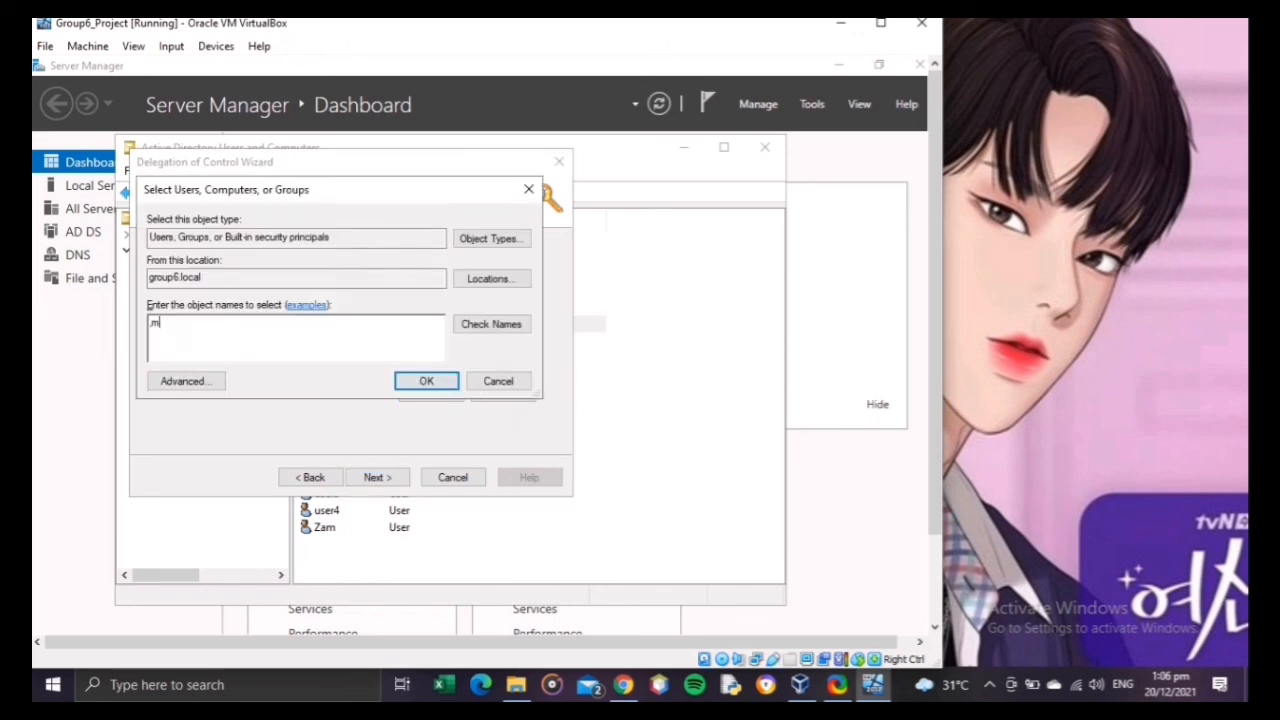
{"action": "key", "text": "BackSpace"}
{"action": "key", "text": "BackSpace"}
{"action": "type", "text": "maxpie"}
{"action": "left_click", "coordinate": [425, 381]}
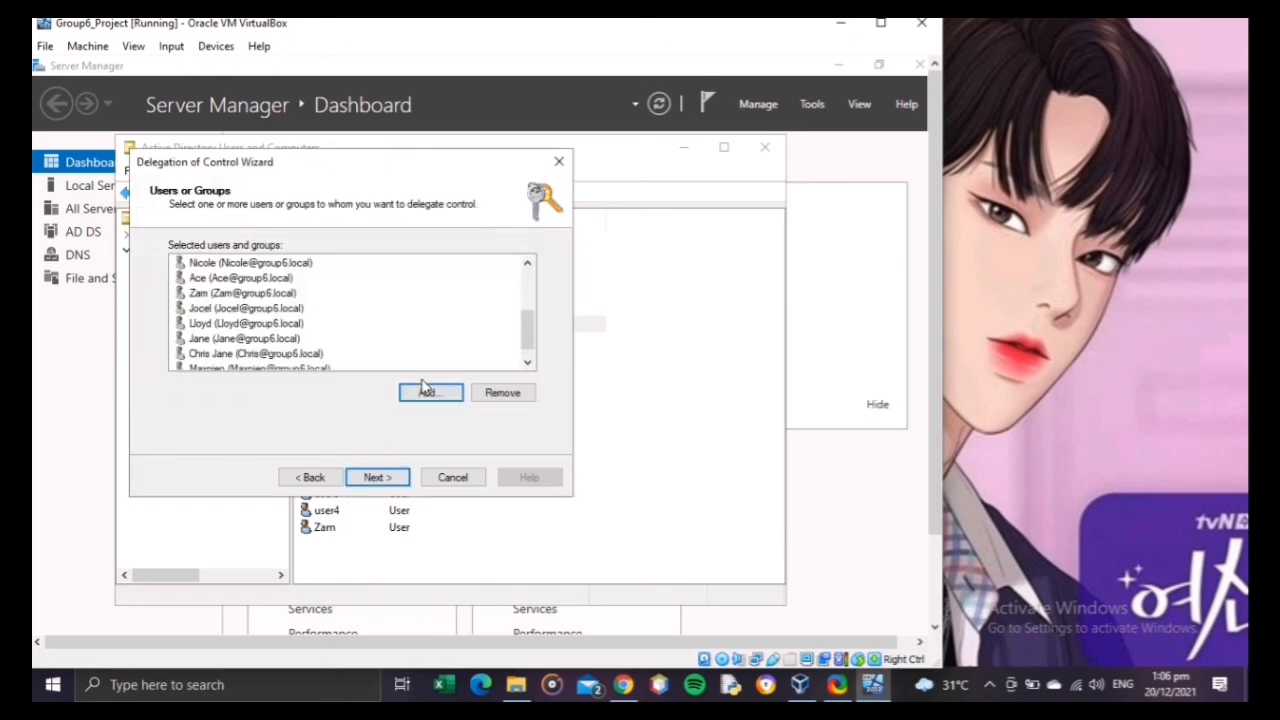
{"action": "left_click_drag", "start_coordinate": [525, 345], "coordinate": [530, 252]}
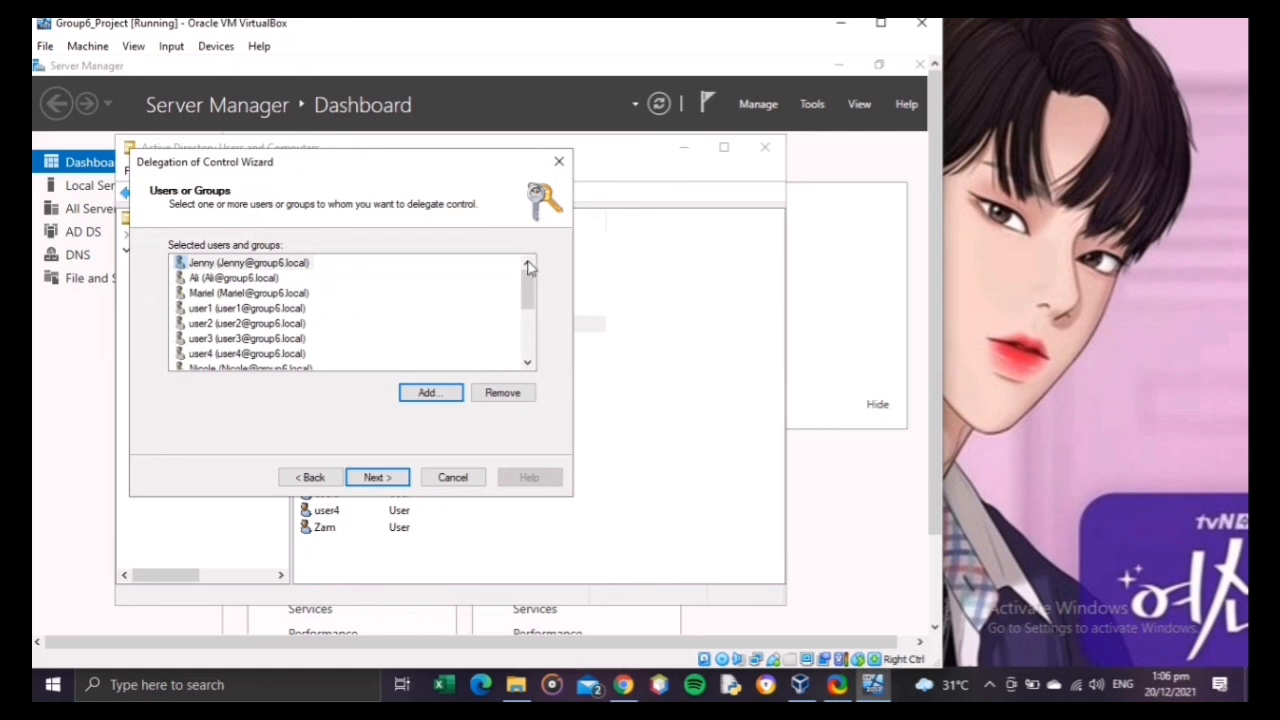
{"action": "left_click_drag", "start_coordinate": [529, 282], "coordinate": [533, 339]}
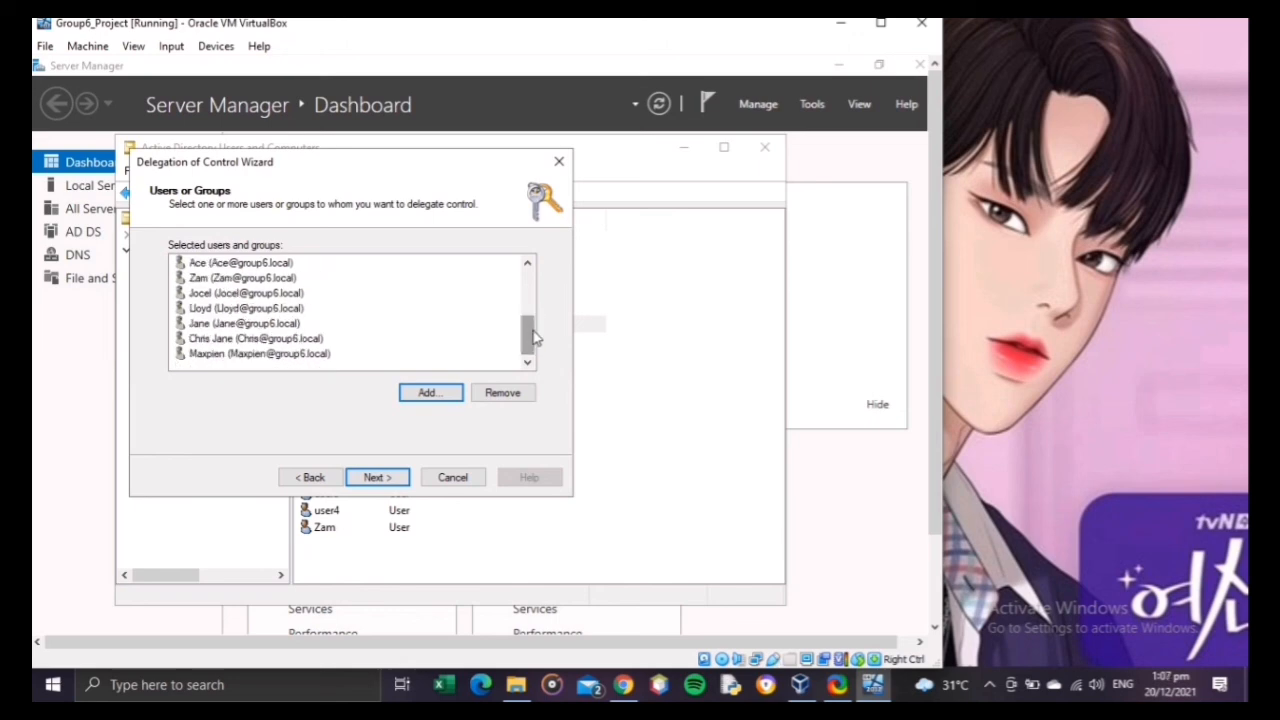
Step: Delegate the common tasks of managing user accounts, resetting user passwords, reading all user information and managing Group Policy links
{"action": "left_click", "coordinate": [401, 479]}
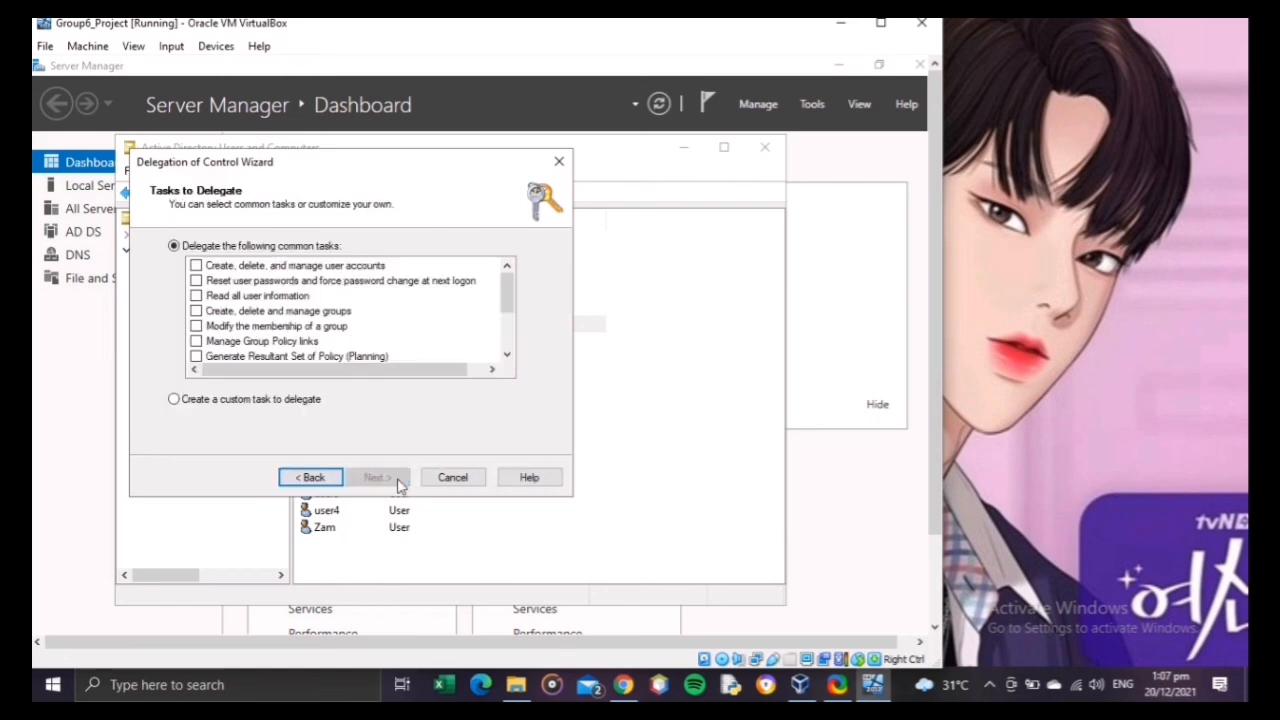
{"action": "left_click", "coordinate": [197, 281]}
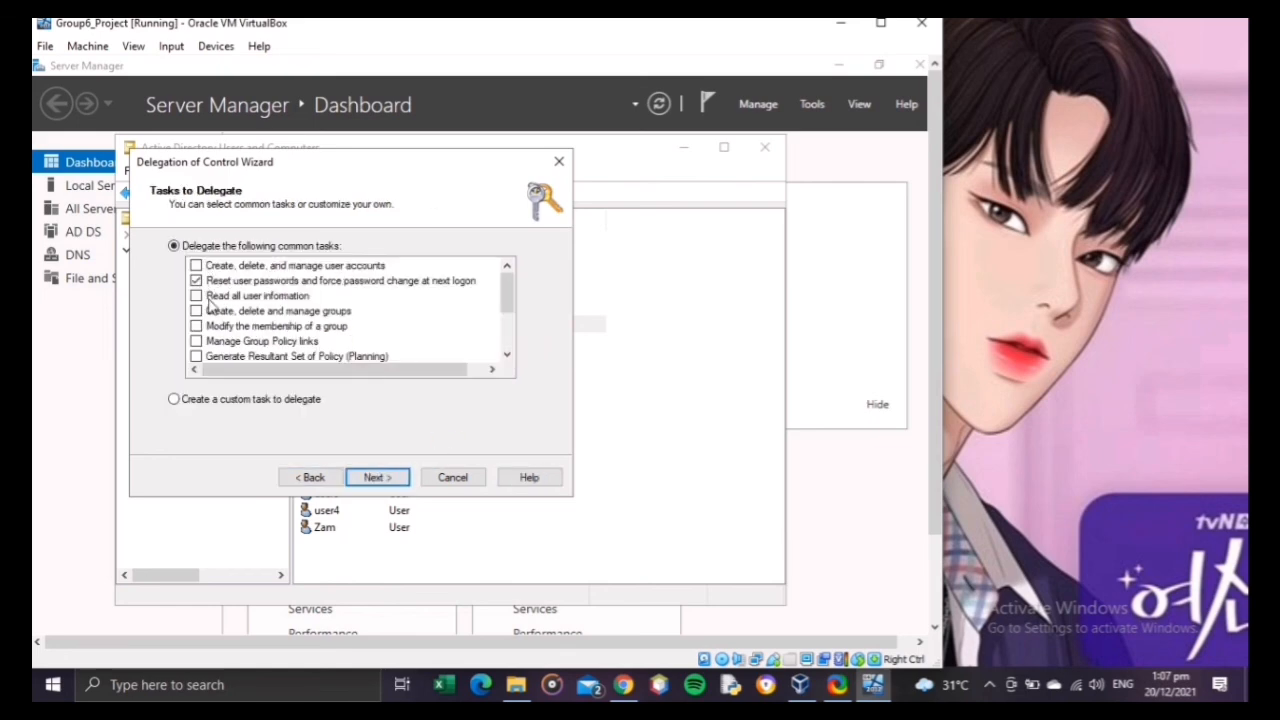
{"action": "left_click", "coordinate": [209, 299]}
{"action": "left_click", "coordinate": [196, 296]}
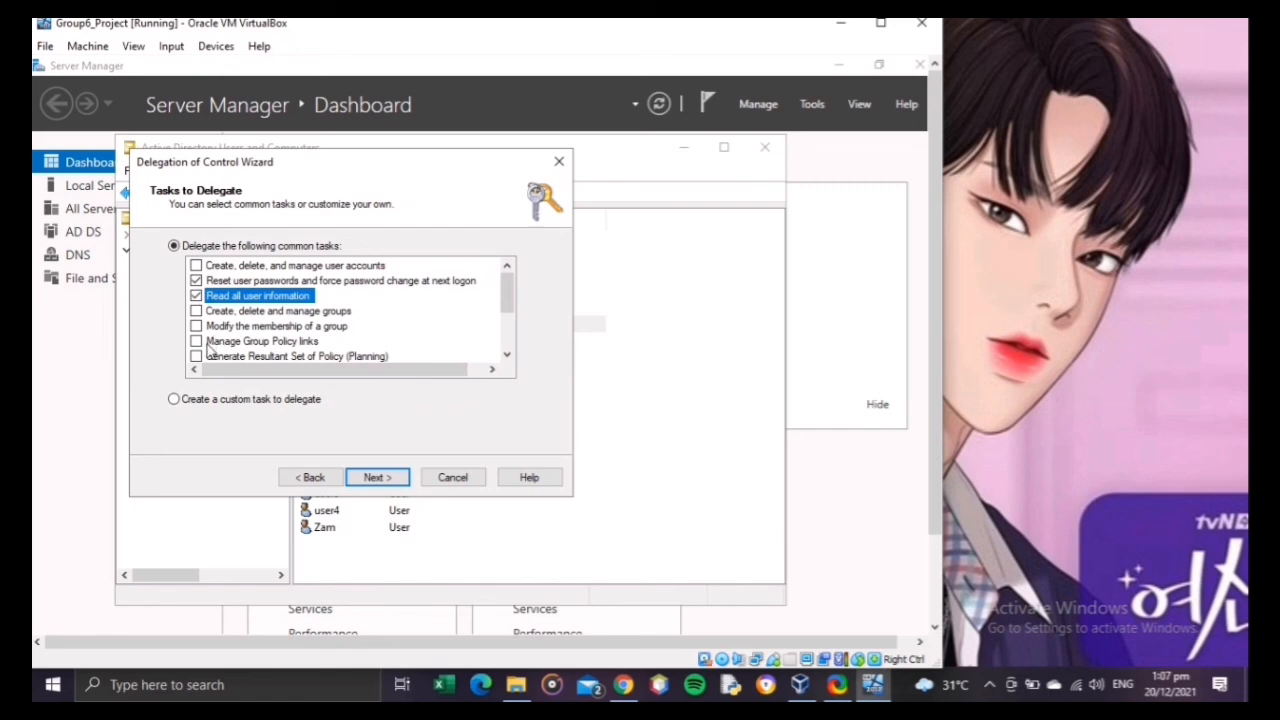
{"action": "left_click", "coordinate": [207, 344]}
{"action": "left_click", "coordinate": [196, 342]}
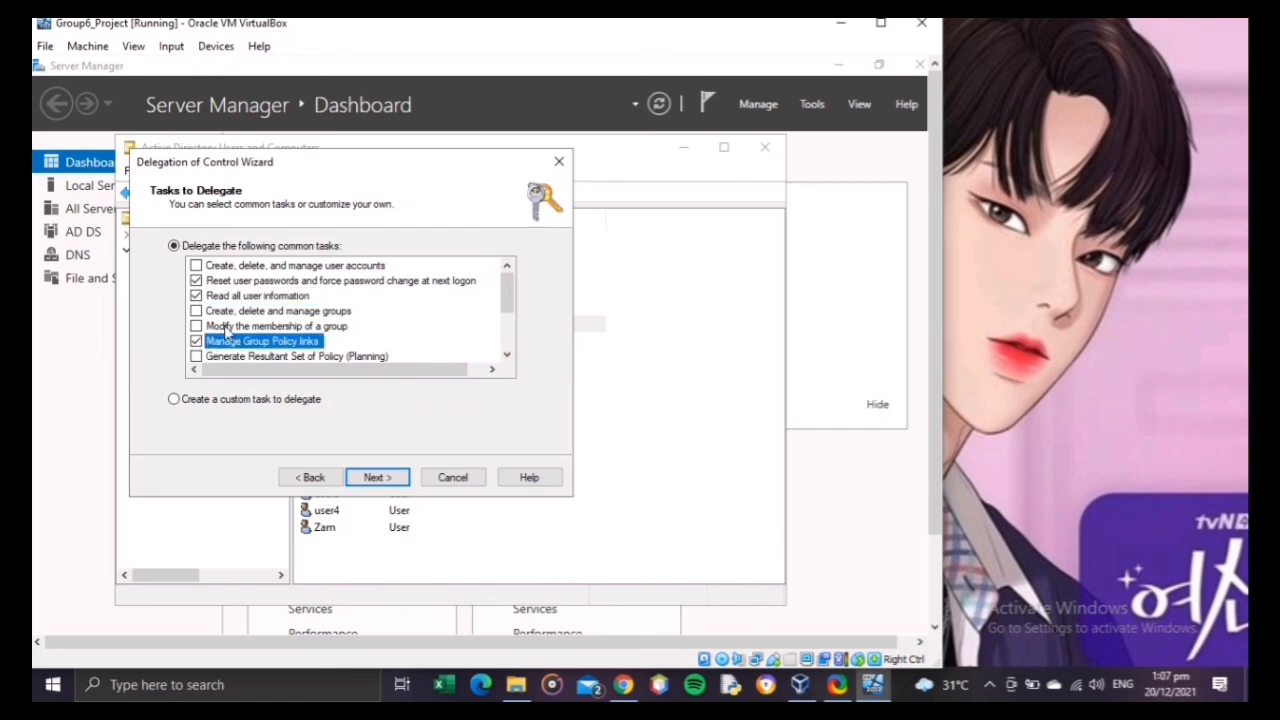
{"action": "left_click", "coordinate": [196, 266]}
Step: Include creating, deleting and managing inetOrgPerson accounts in the delegated common tasks
{"action": "left_click_drag", "start_coordinate": [506, 310], "coordinate": [506, 345]}
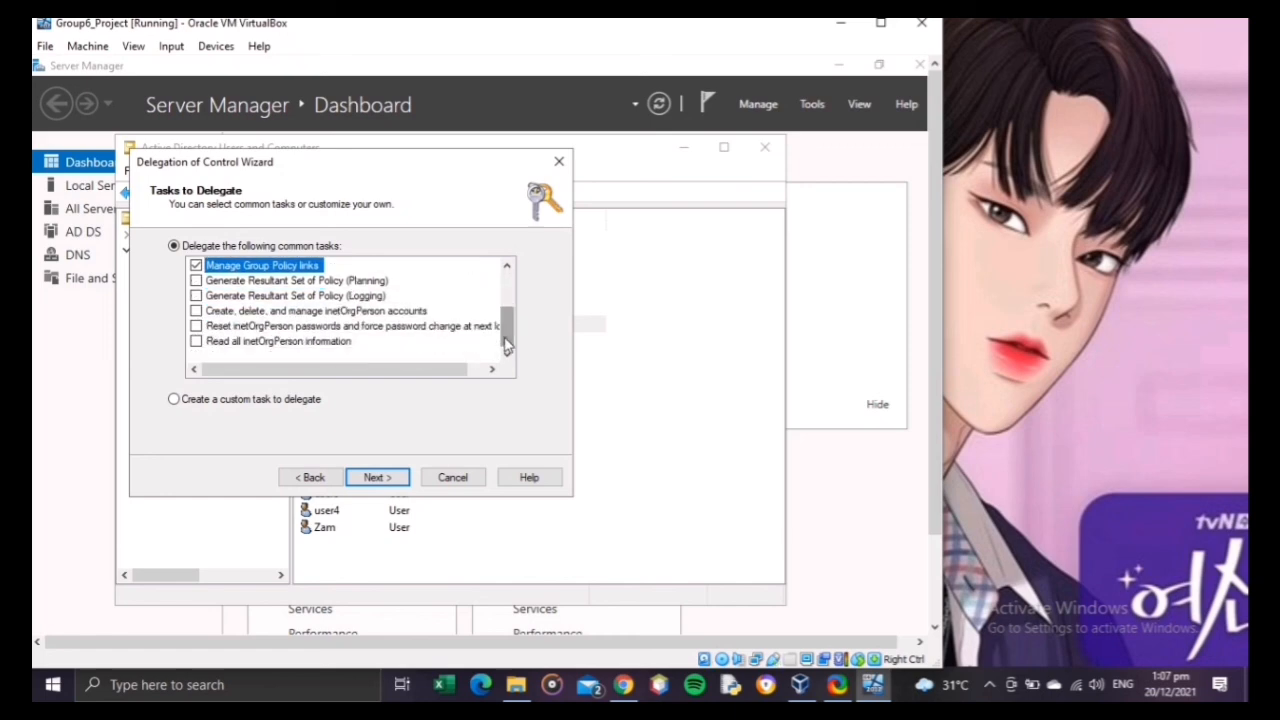
{"action": "left_click", "coordinate": [231, 314]}
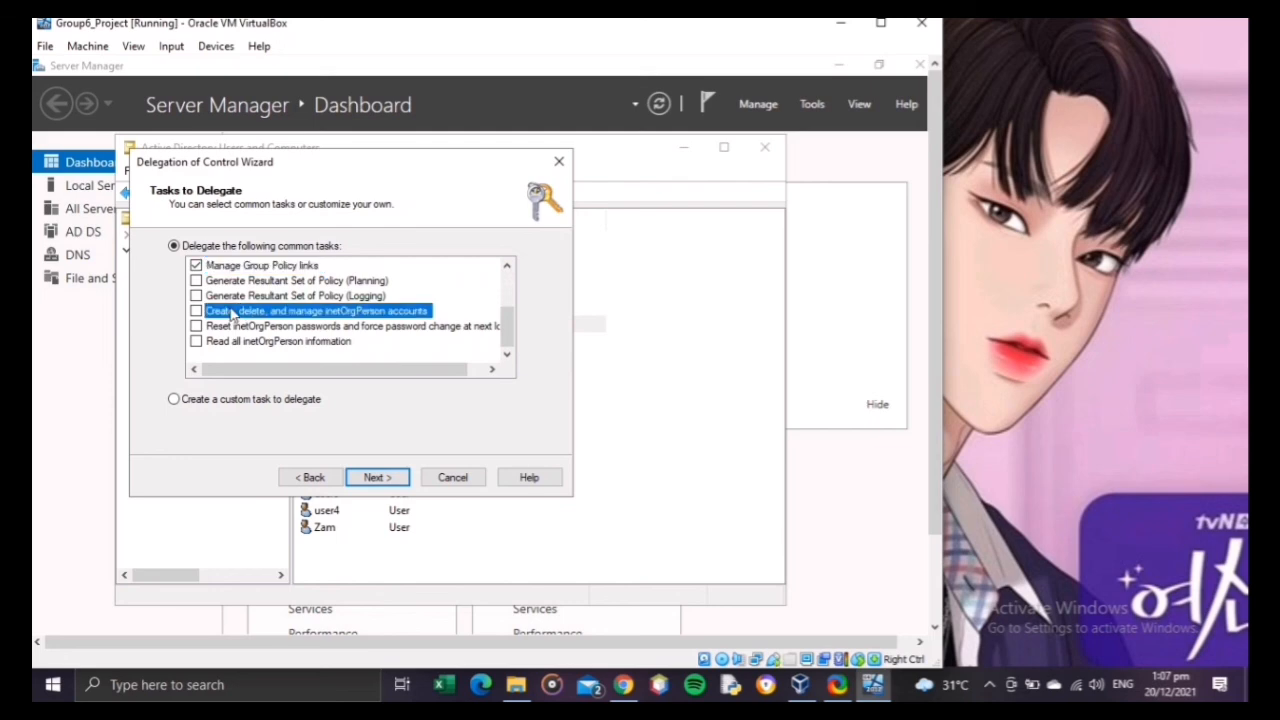
{"action": "left_click", "coordinate": [196, 311]}
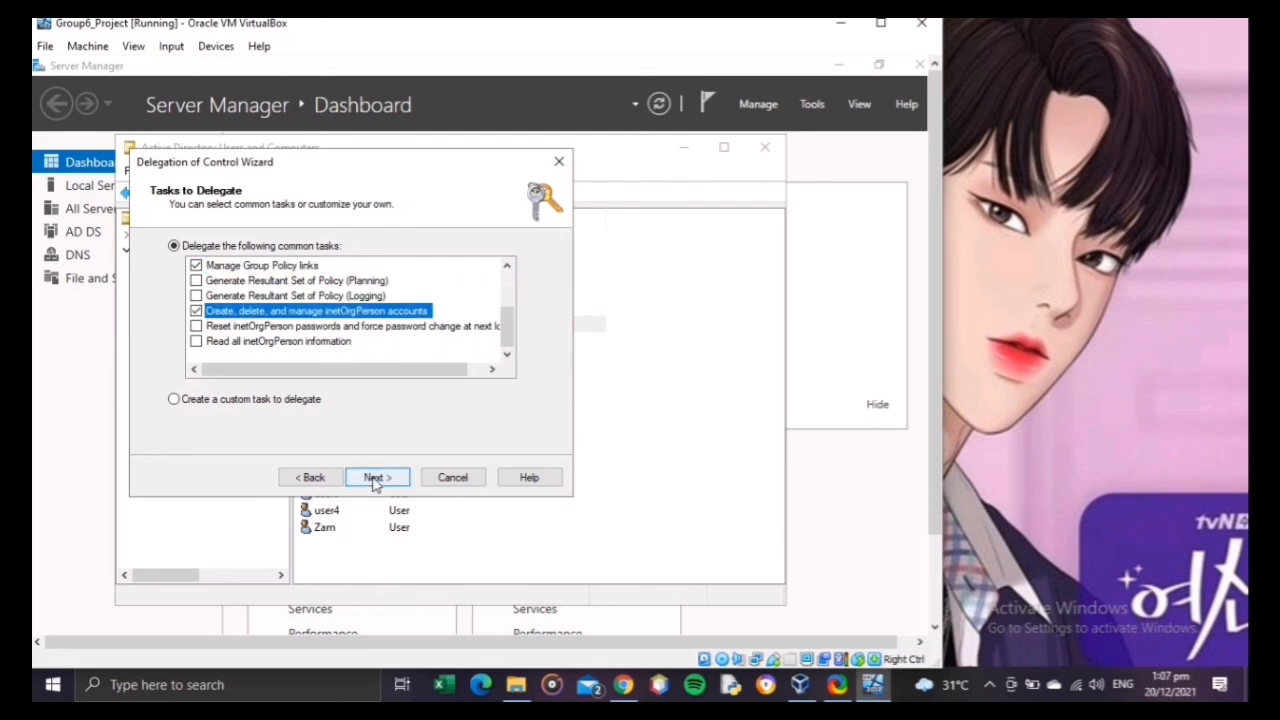
Step: Review the delegation summary for the Group6 organizational unit and complete the Delegation of Control Wizard
{"action": "left_click", "coordinate": [373, 479]}
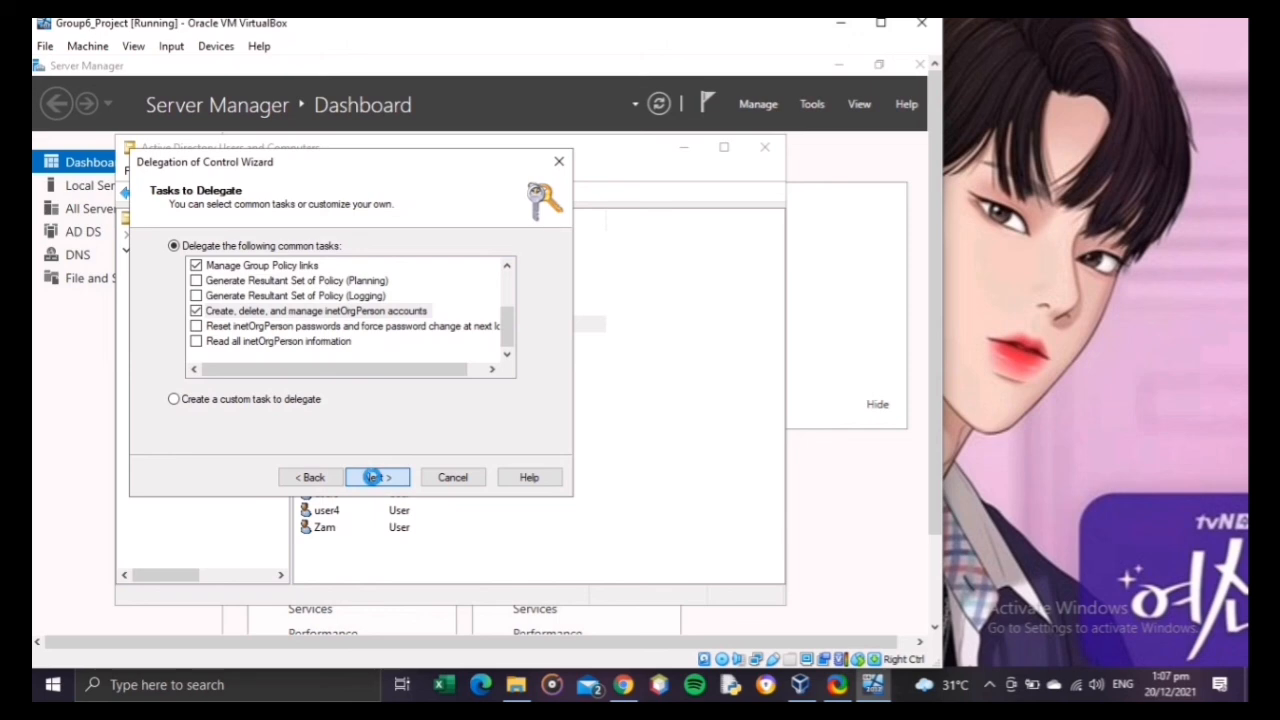
{"action": "left_click", "coordinate": [372, 478]}
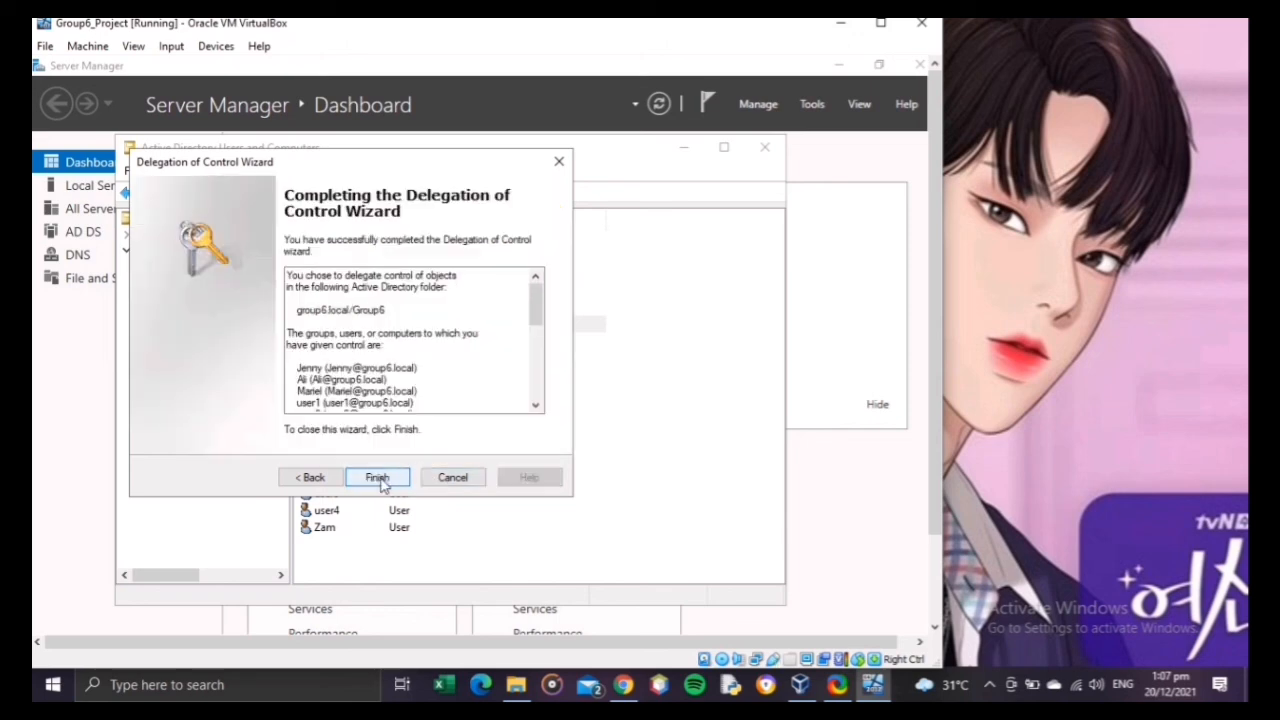
{"action": "left_click_drag", "start_coordinate": [537, 310], "coordinate": [541, 390]}
{"action": "left_click", "coordinate": [377, 478]}
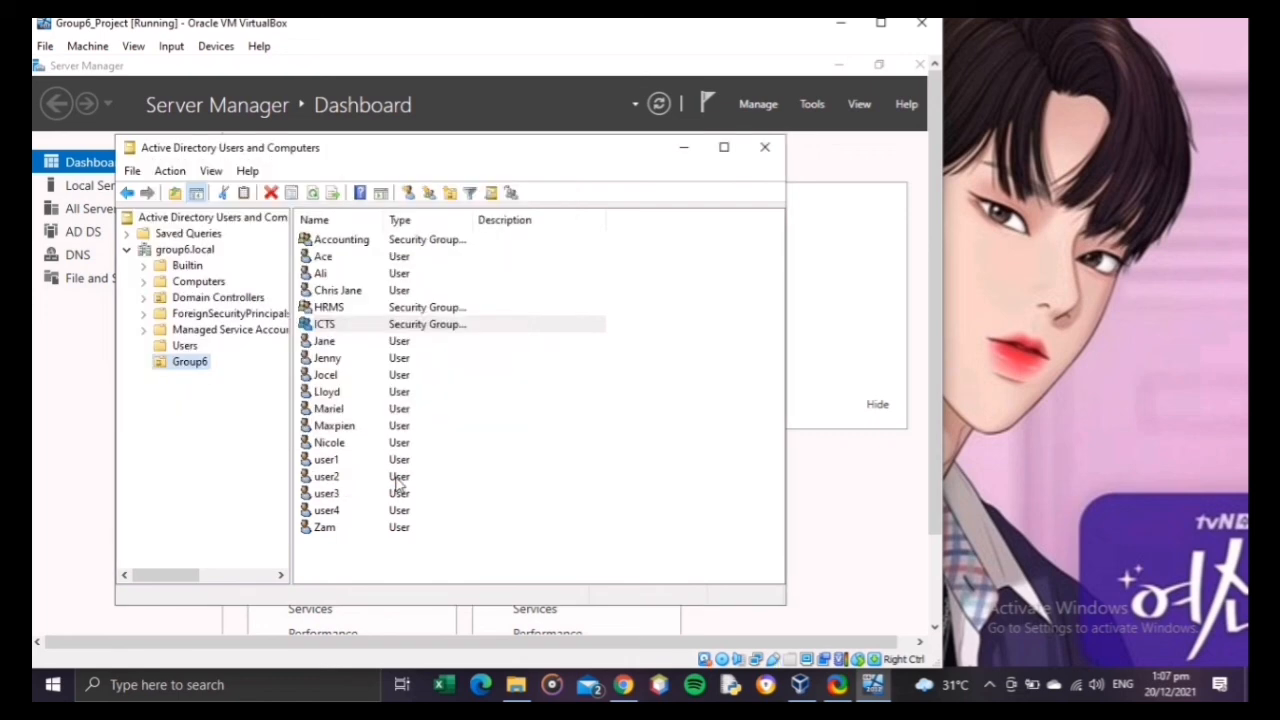